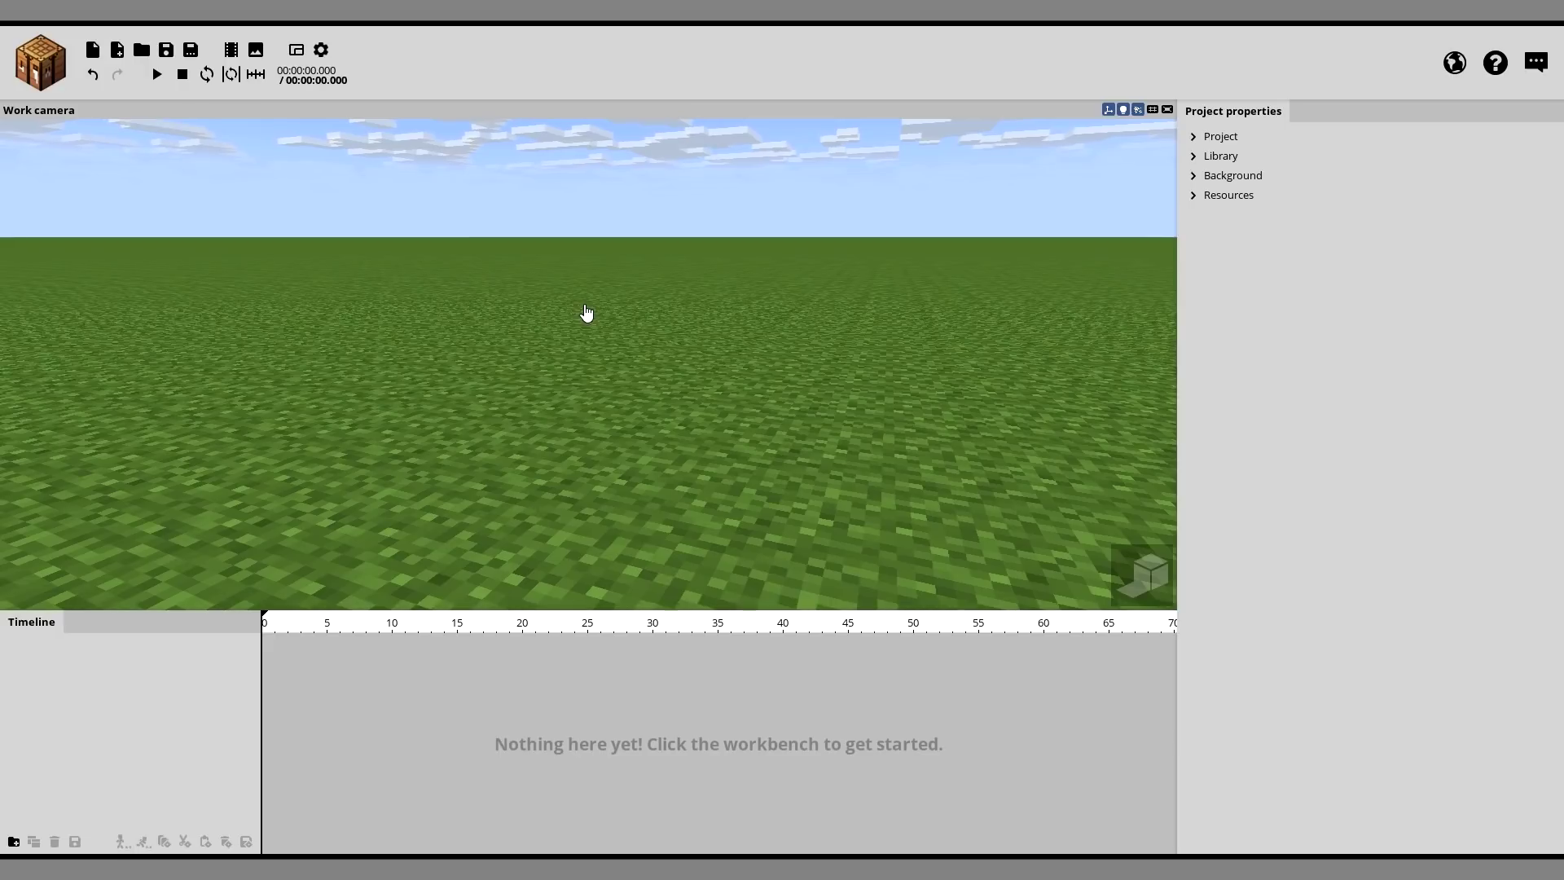
Step: Start creating a new object of type Block and look over the block list and its preview
left_click_drag(432, 337, 5, 218)
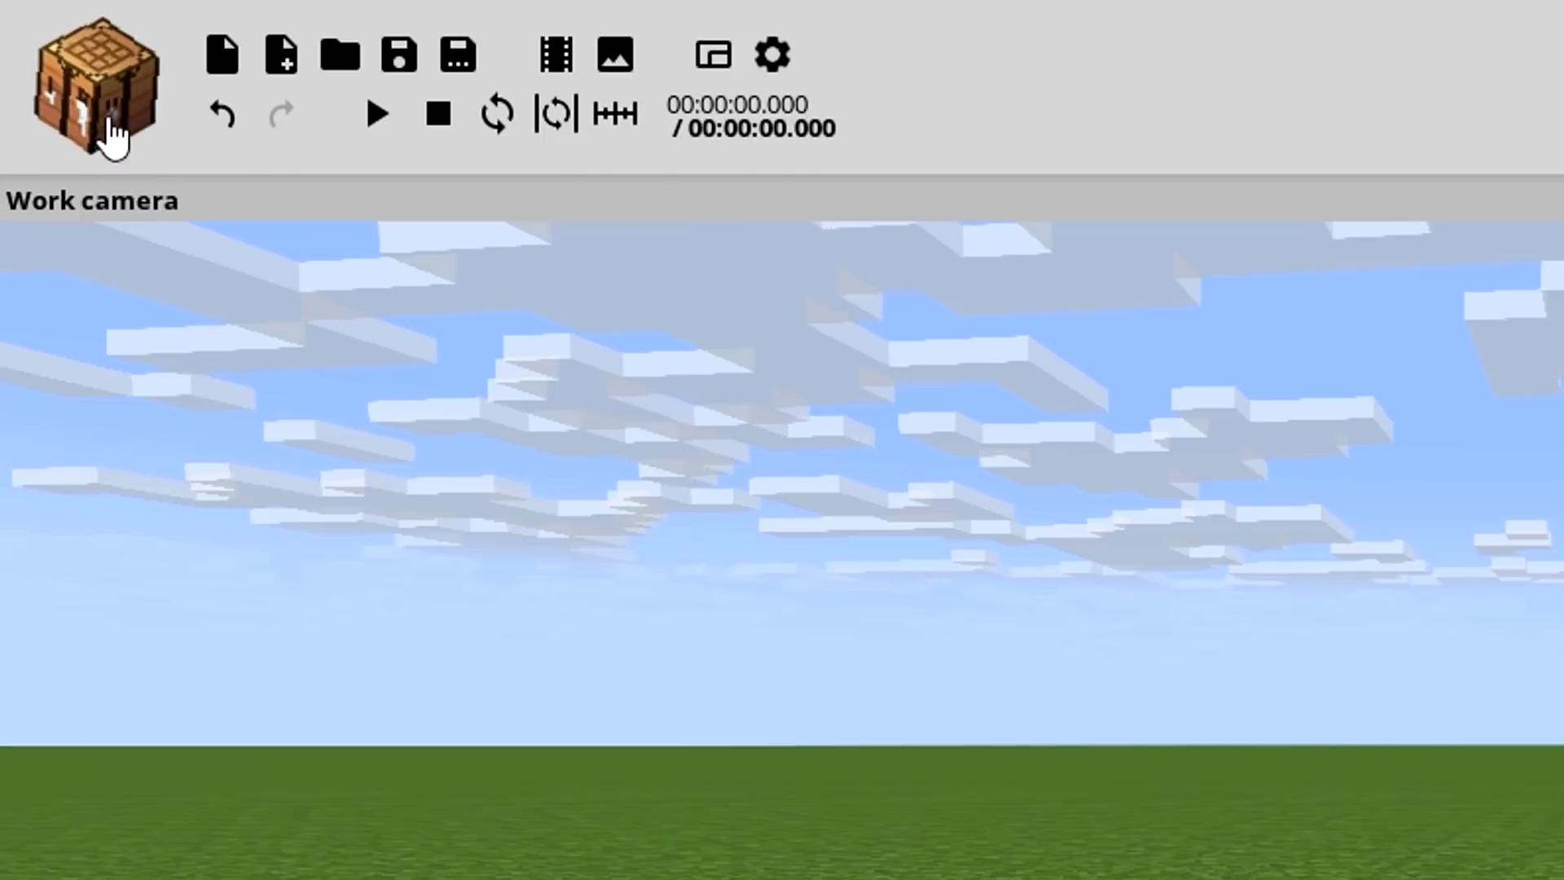
left_click(45, 75)
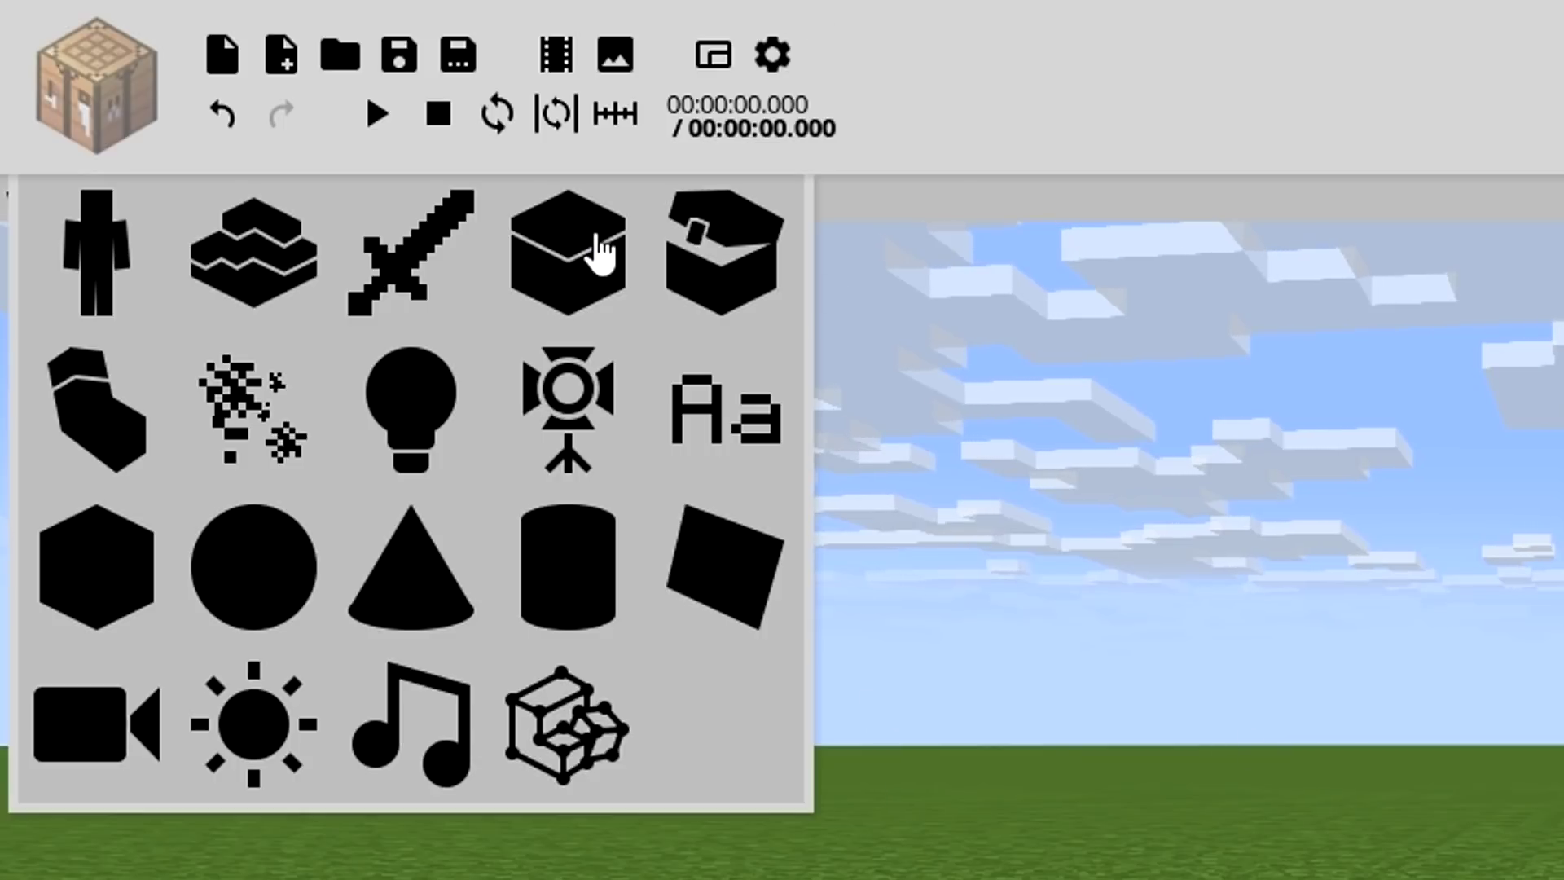
left_click(558, 256)
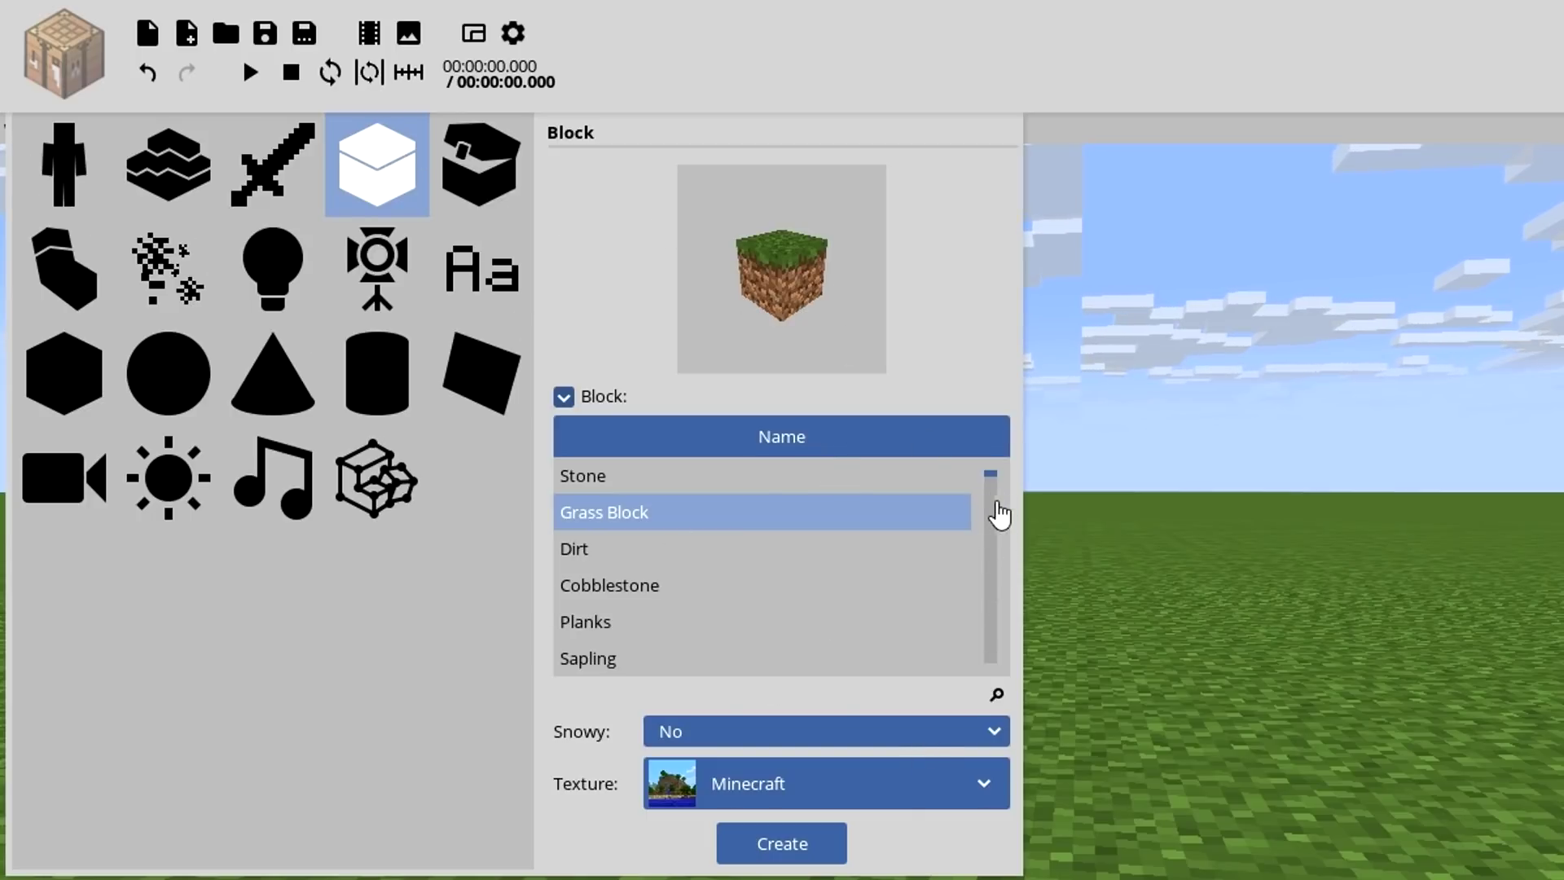
mouse_move(990, 480)
left_mouse_down()
mouse_move(998, 684)
mouse_move(995, 473)
left_mouse_up()
left_click_drag(722, 233, 772, 222)
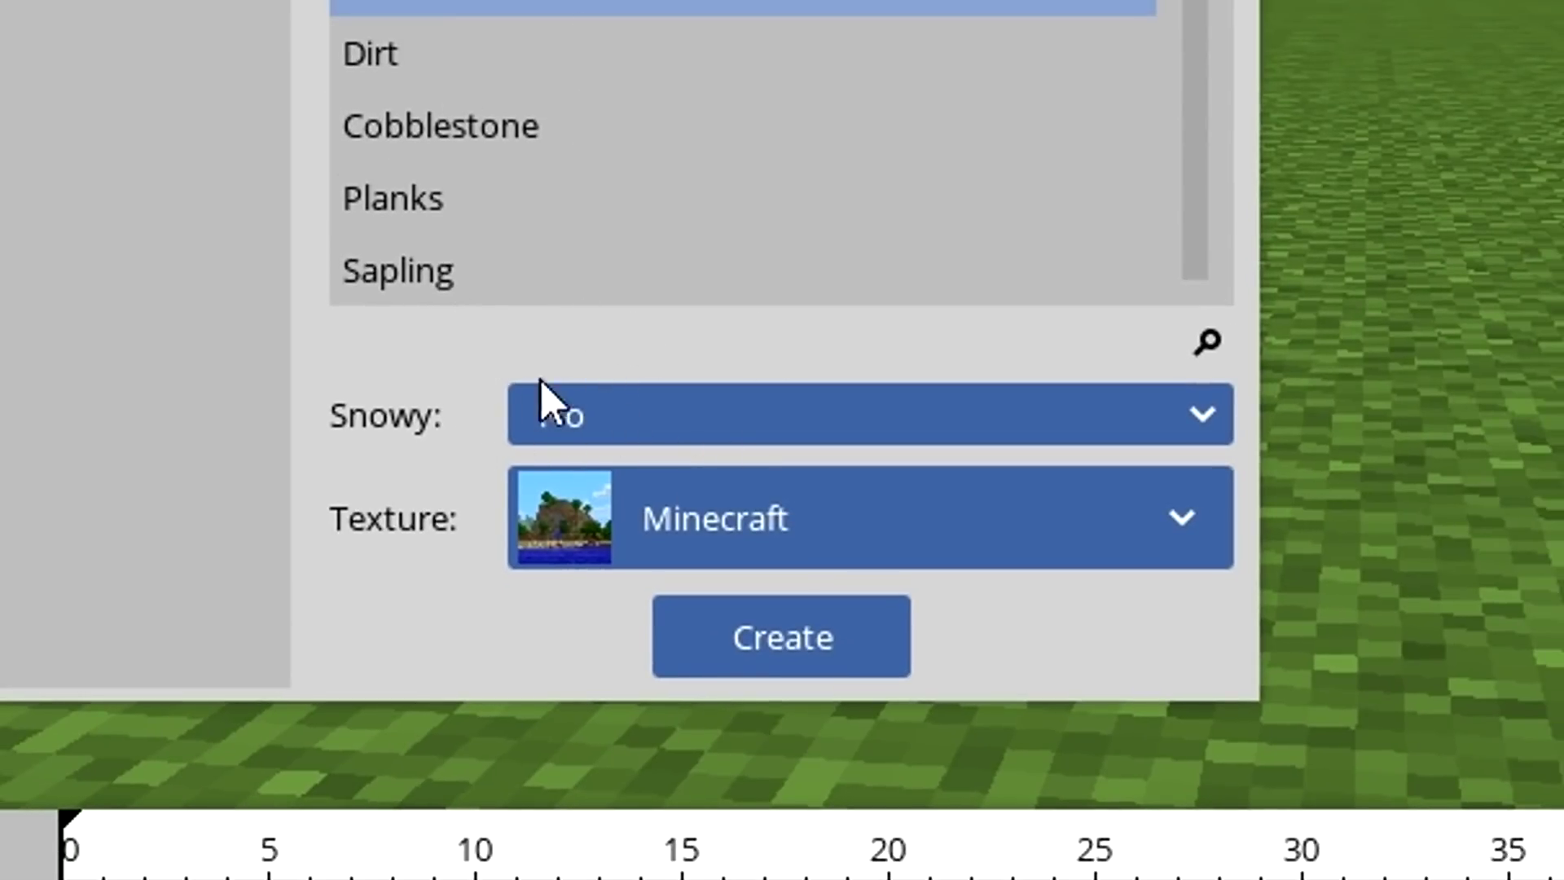
Step: Preview several block types, including Cobblestone, Sapling and Dirt, and pick Planks
left_click(484, 125)
left_click(591, 198)
left_click(670, 268)
left_click(689, 67)
left_click(524, 214)
mouse_move(725, 285)
left_mouse_down()
mouse_move(781, 333)
mouse_move(731, 312)
left_mouse_up()
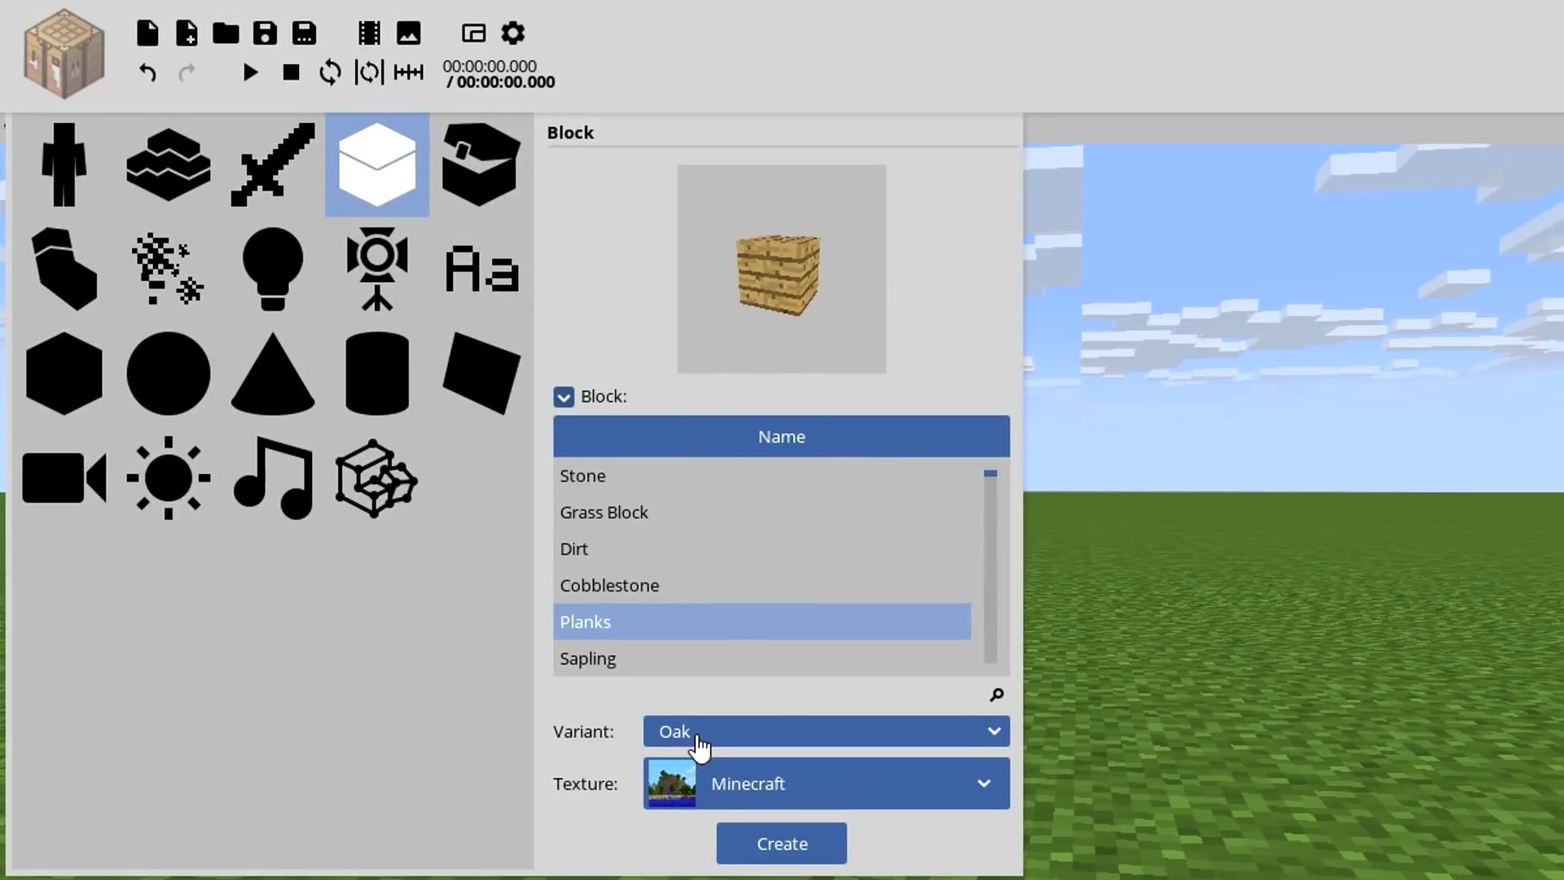
Step: Switch the Planks block through the Spruce, Jungle and Acacia variants and inspect its preview
left_click(700, 733)
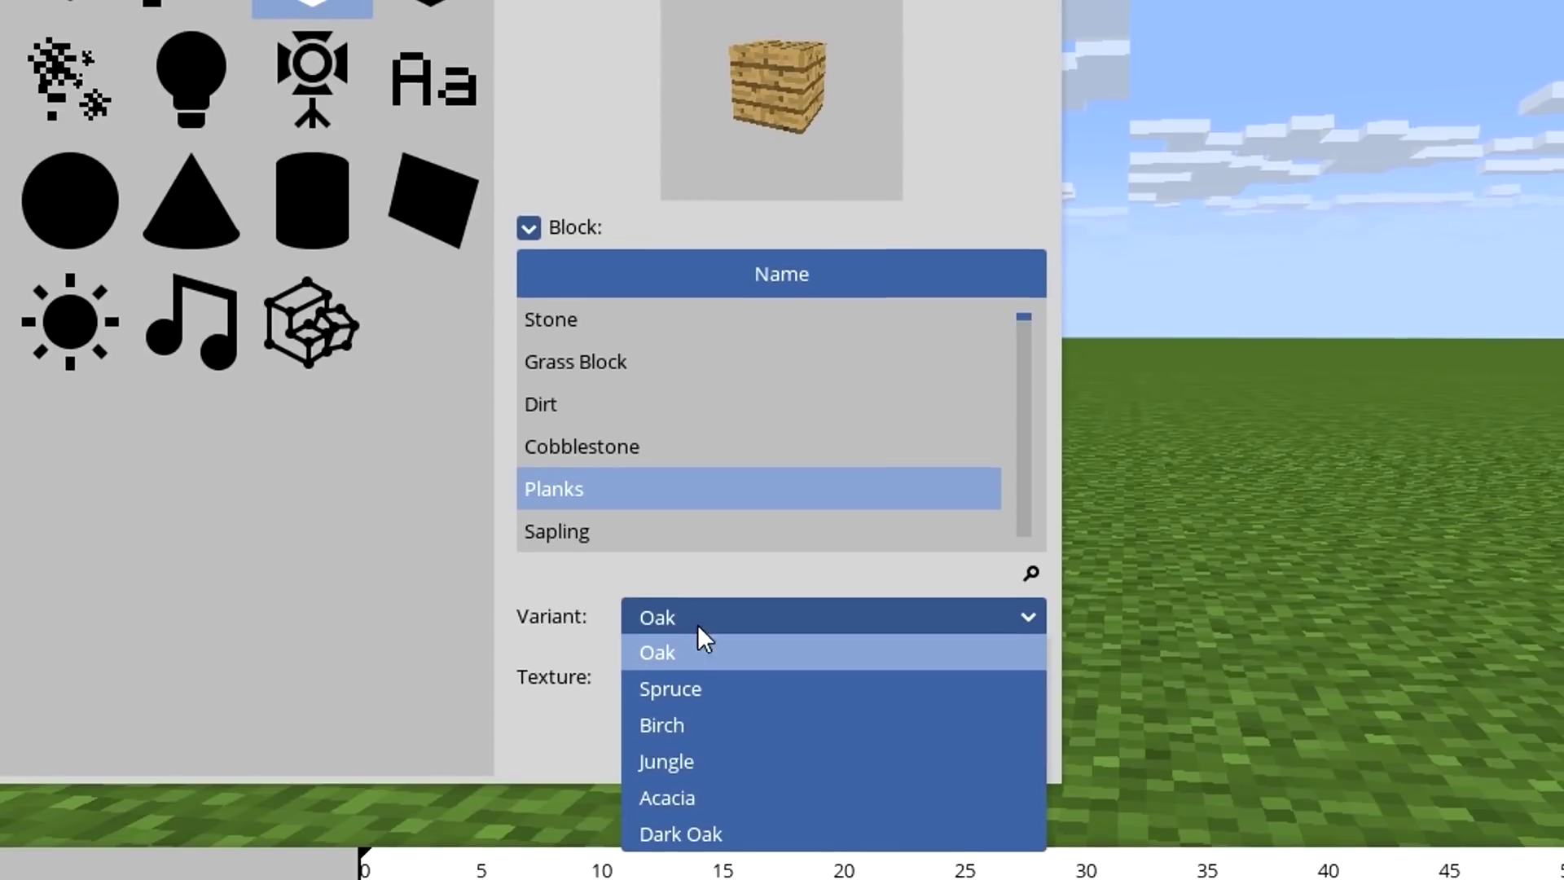
left_click(686, 692)
left_click(681, 623)
left_click(720, 766)
left_click(695, 616)
left_click(733, 797)
left_click_drag(825, 62, 761, 38)
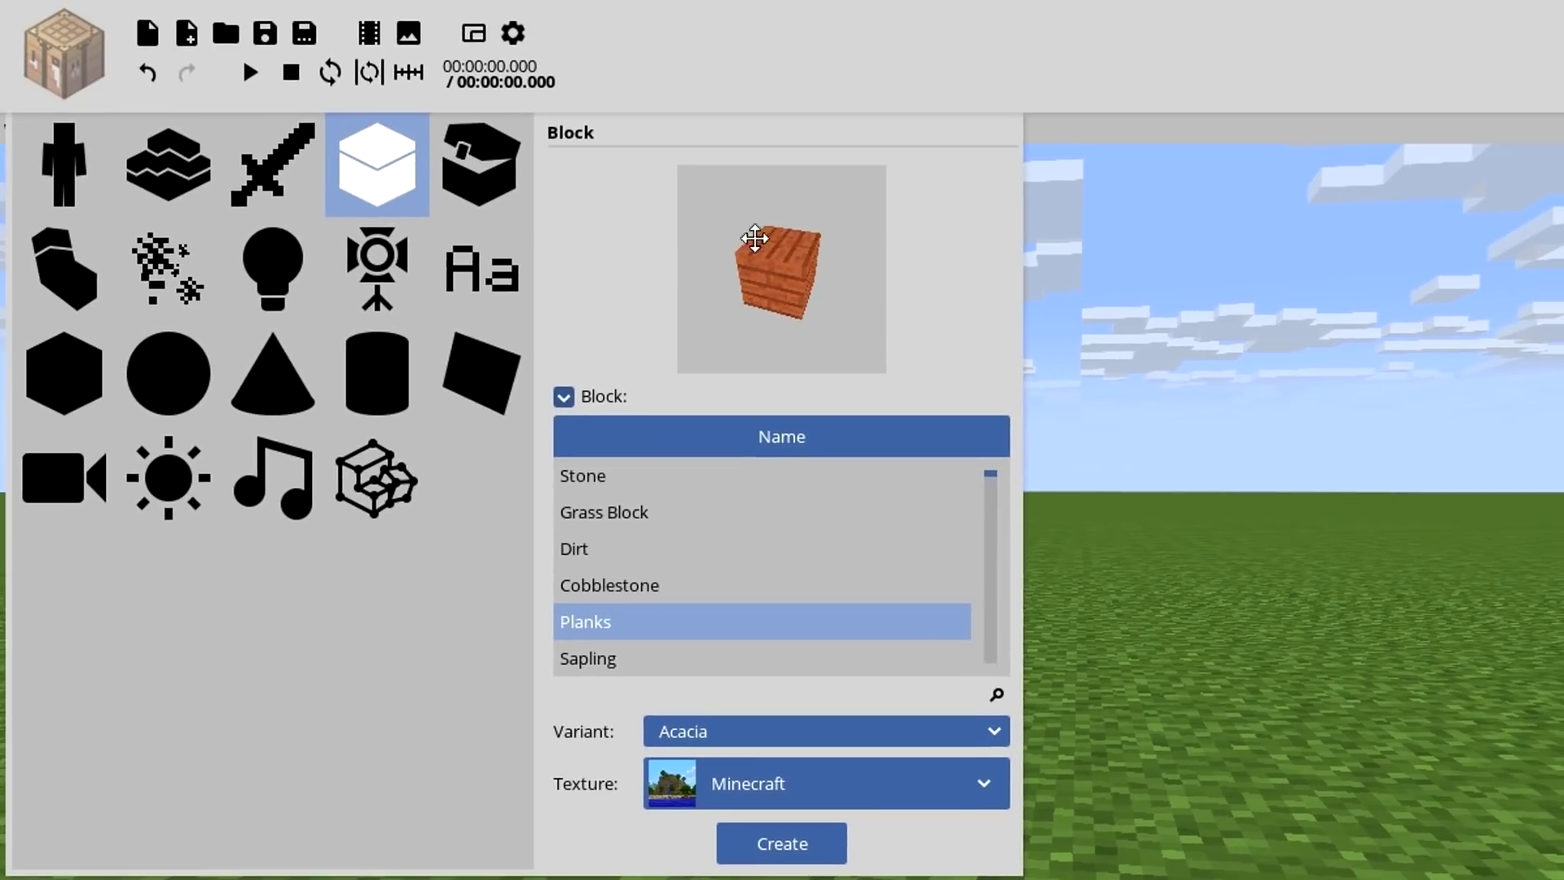
left_click_drag(800, 323, 791, 315)
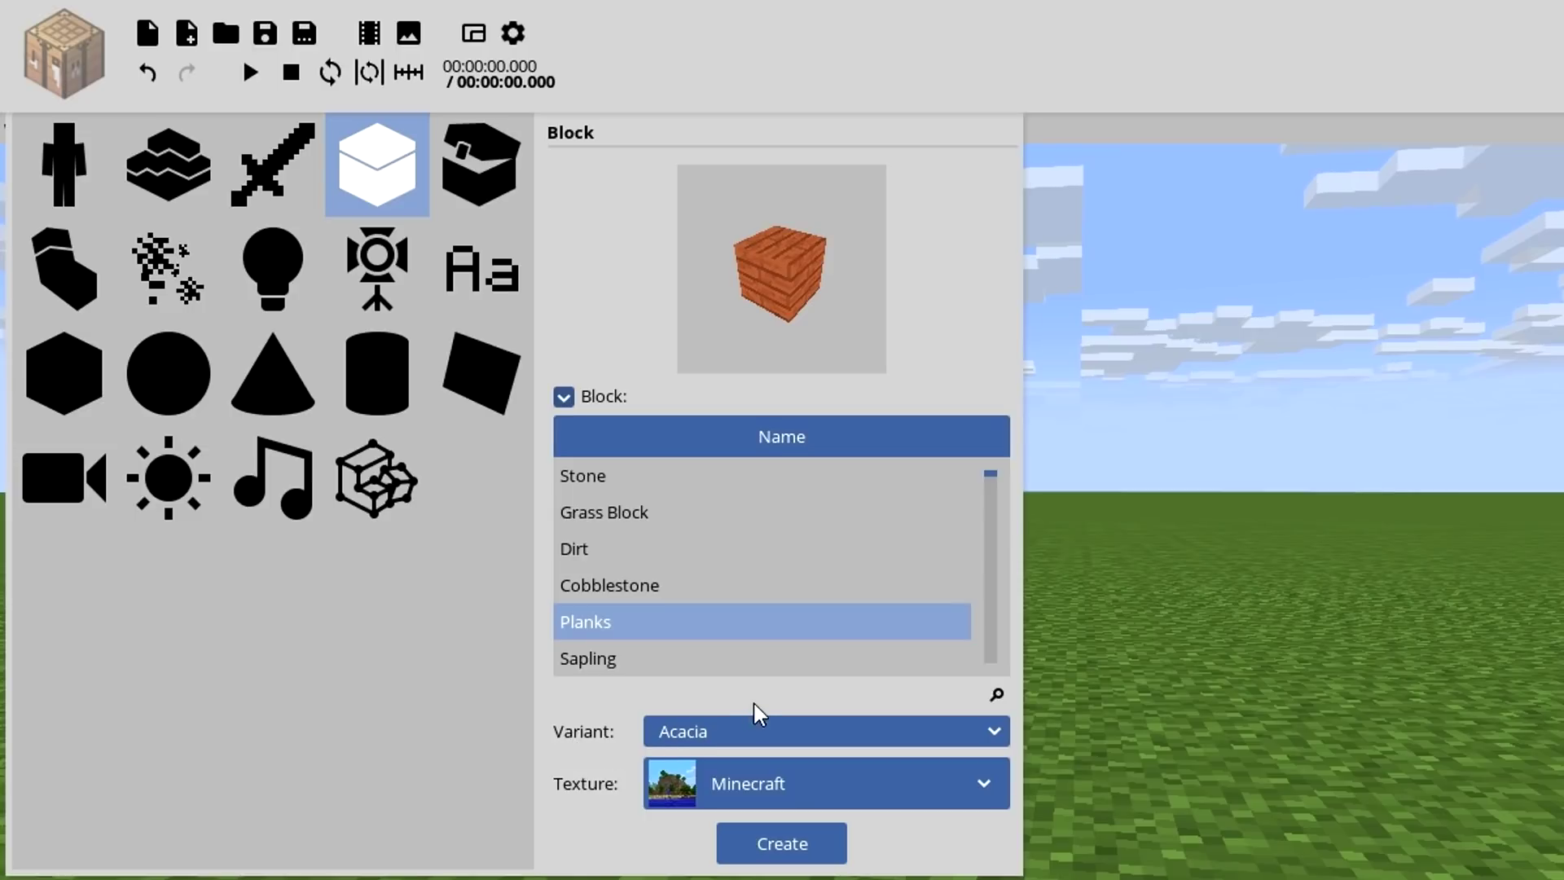
Step: Create a non-snowy Grass Block with the Minecraft texture in the scene
left_click_drag(991, 486, 827, 266)
left_click(643, 515)
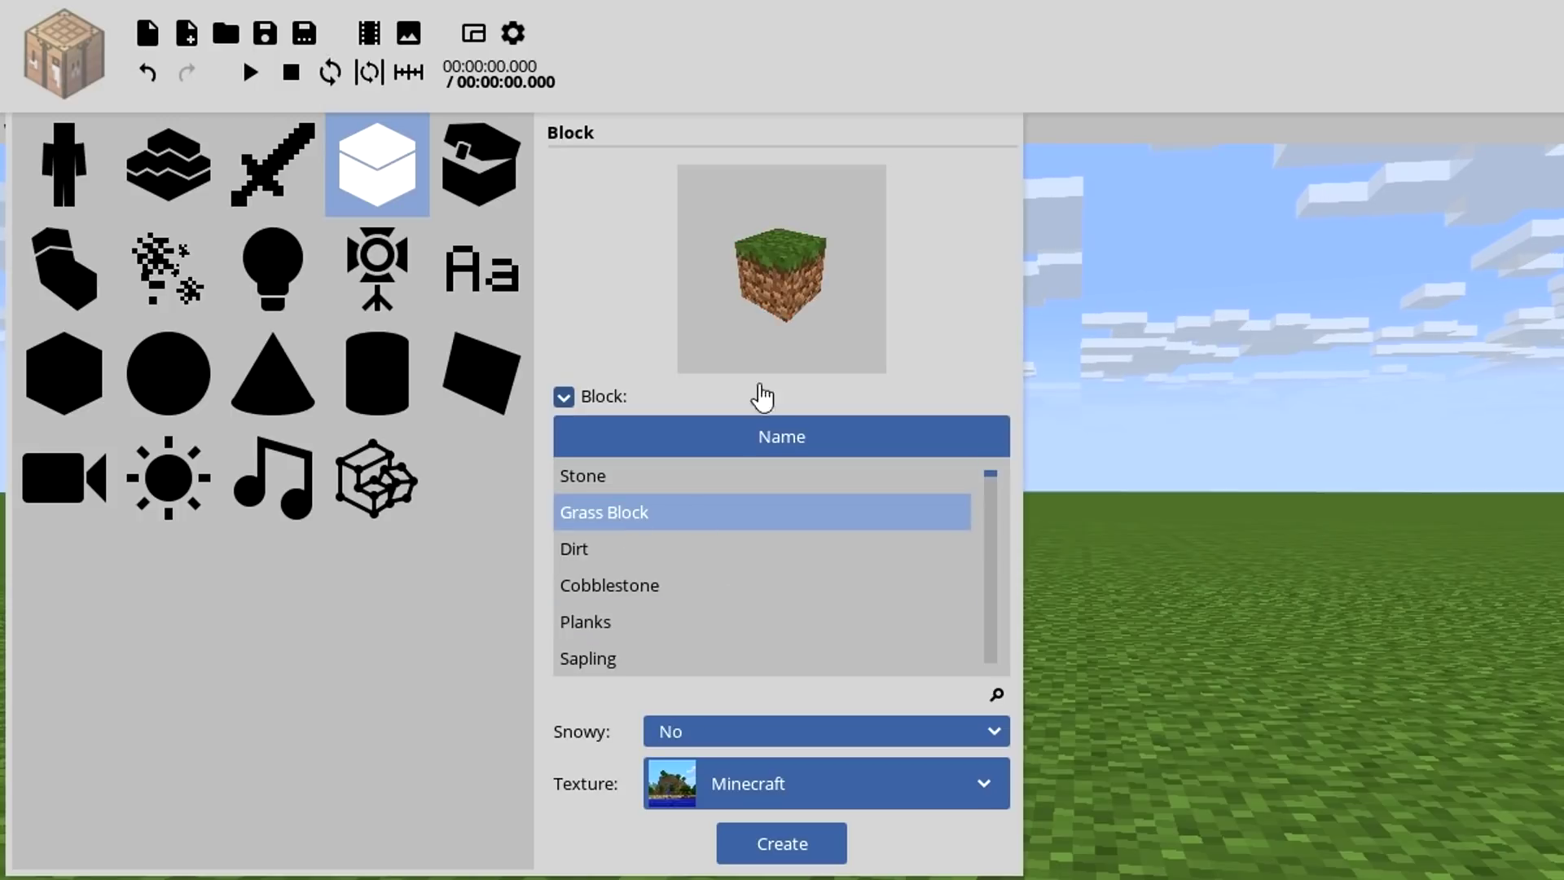
left_click(780, 847)
left_click_drag(590, 538, 726, 450)
scroll(726, 450, "down", 6)
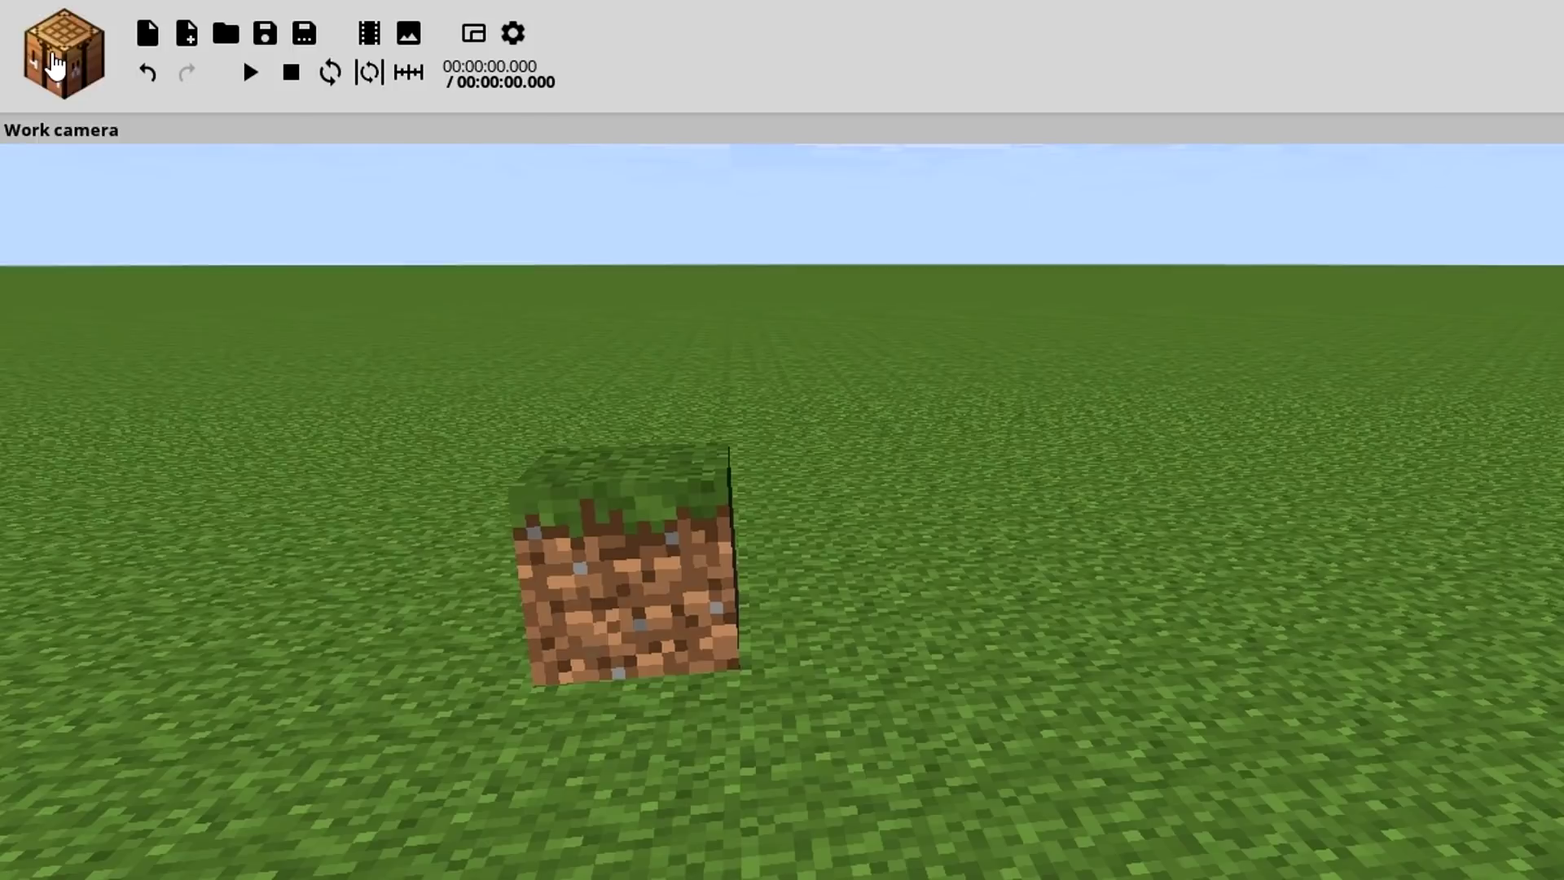
Step: Start creating a Special block and examine the Chest preview and the list of available special blocks
left_click(31, 60)
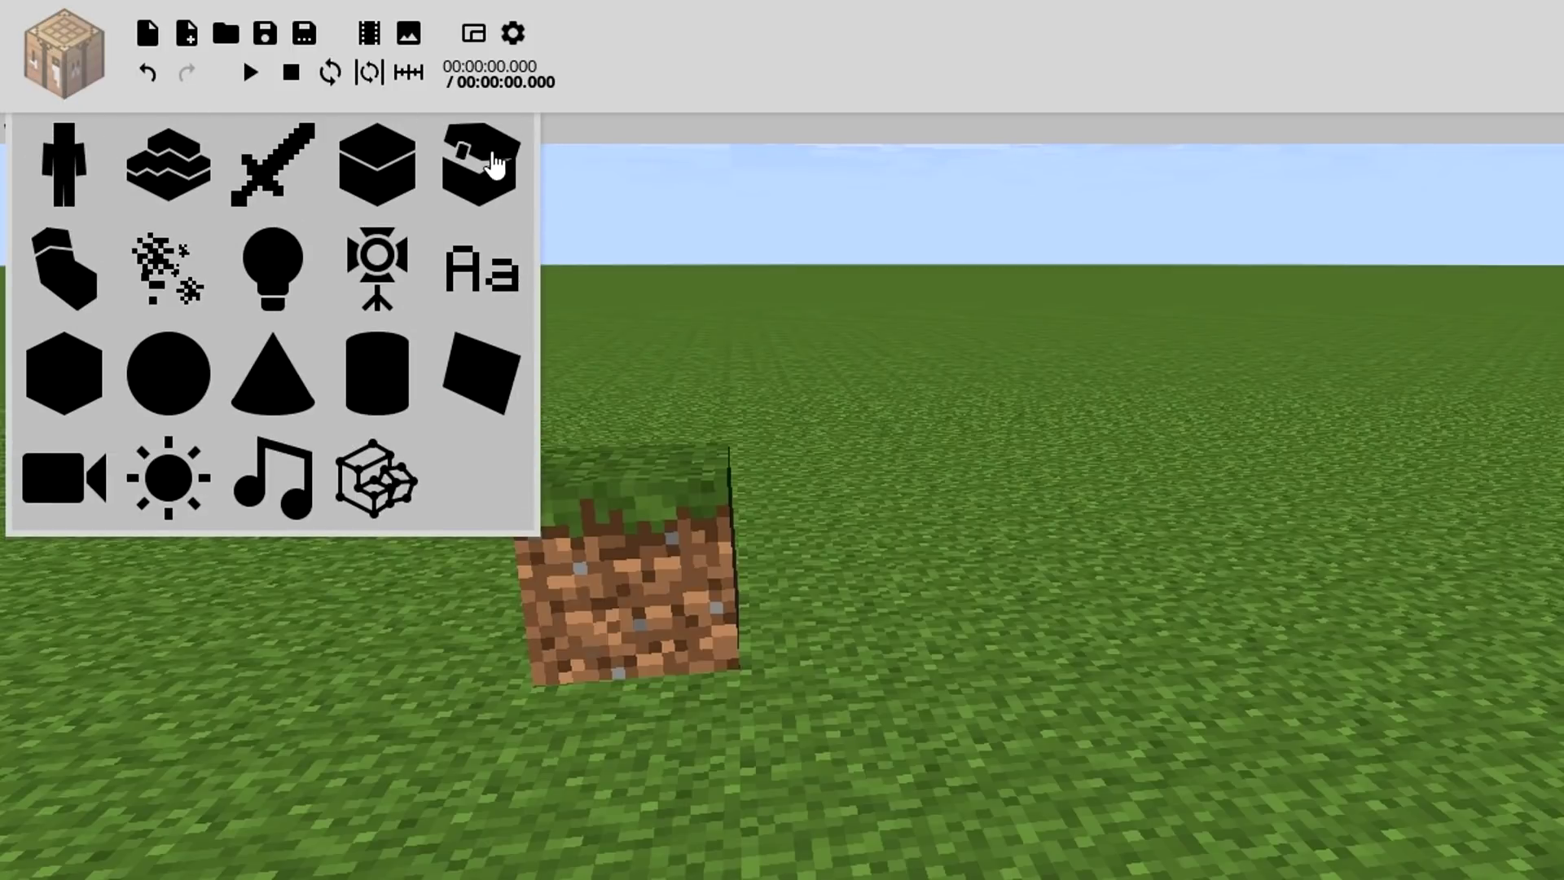
left_click(480, 166)
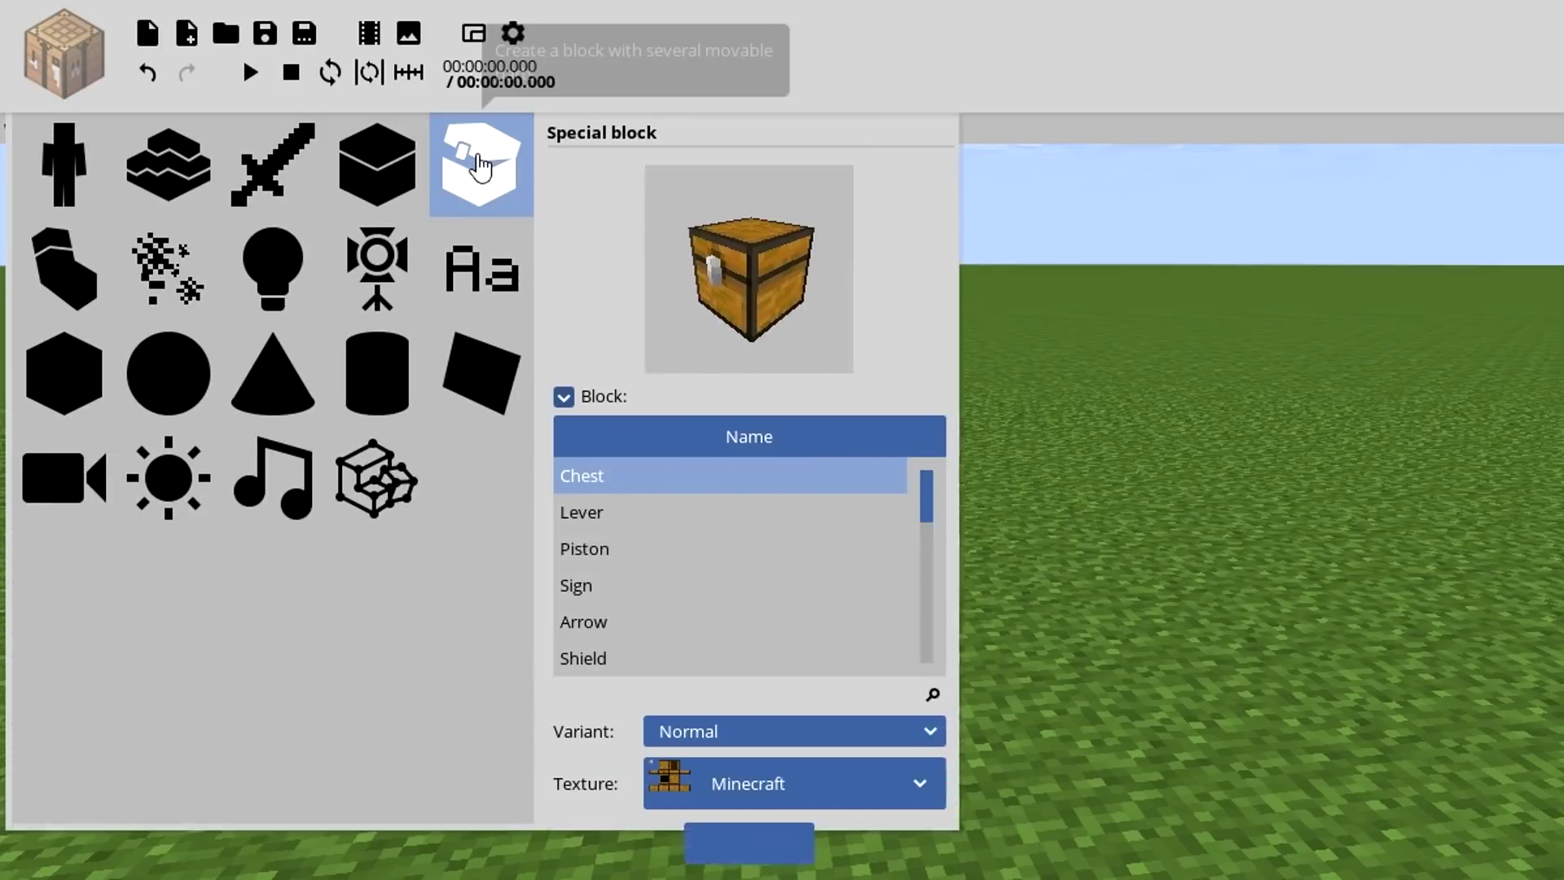
left_click_drag(820, 234, 706, 238)
mouse_move(793, 286)
left_mouse_down()
mouse_move(810, 325)
mouse_move(760, 276)
mouse_move(817, 321)
mouse_move(730, 288)
mouse_move(819, 302)
left_mouse_up()
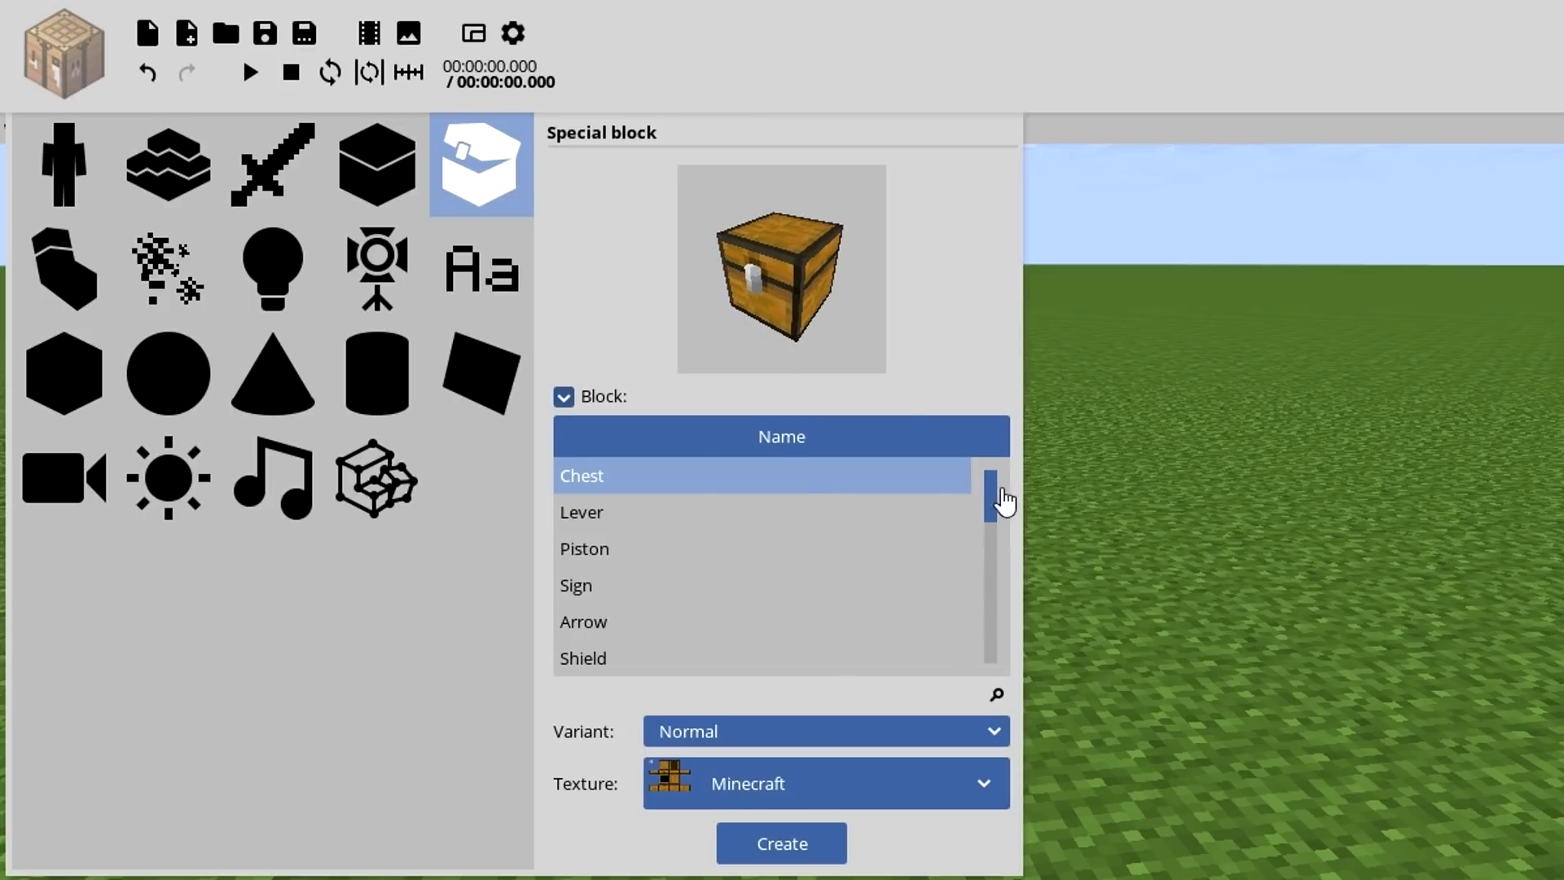
scroll(743, 515, "down", 2)
left_click_drag(977, 549, 907, 412)
Step: Preview the Lever, Piston, Sign, Arrow and Shield special blocks
left_click(696, 521)
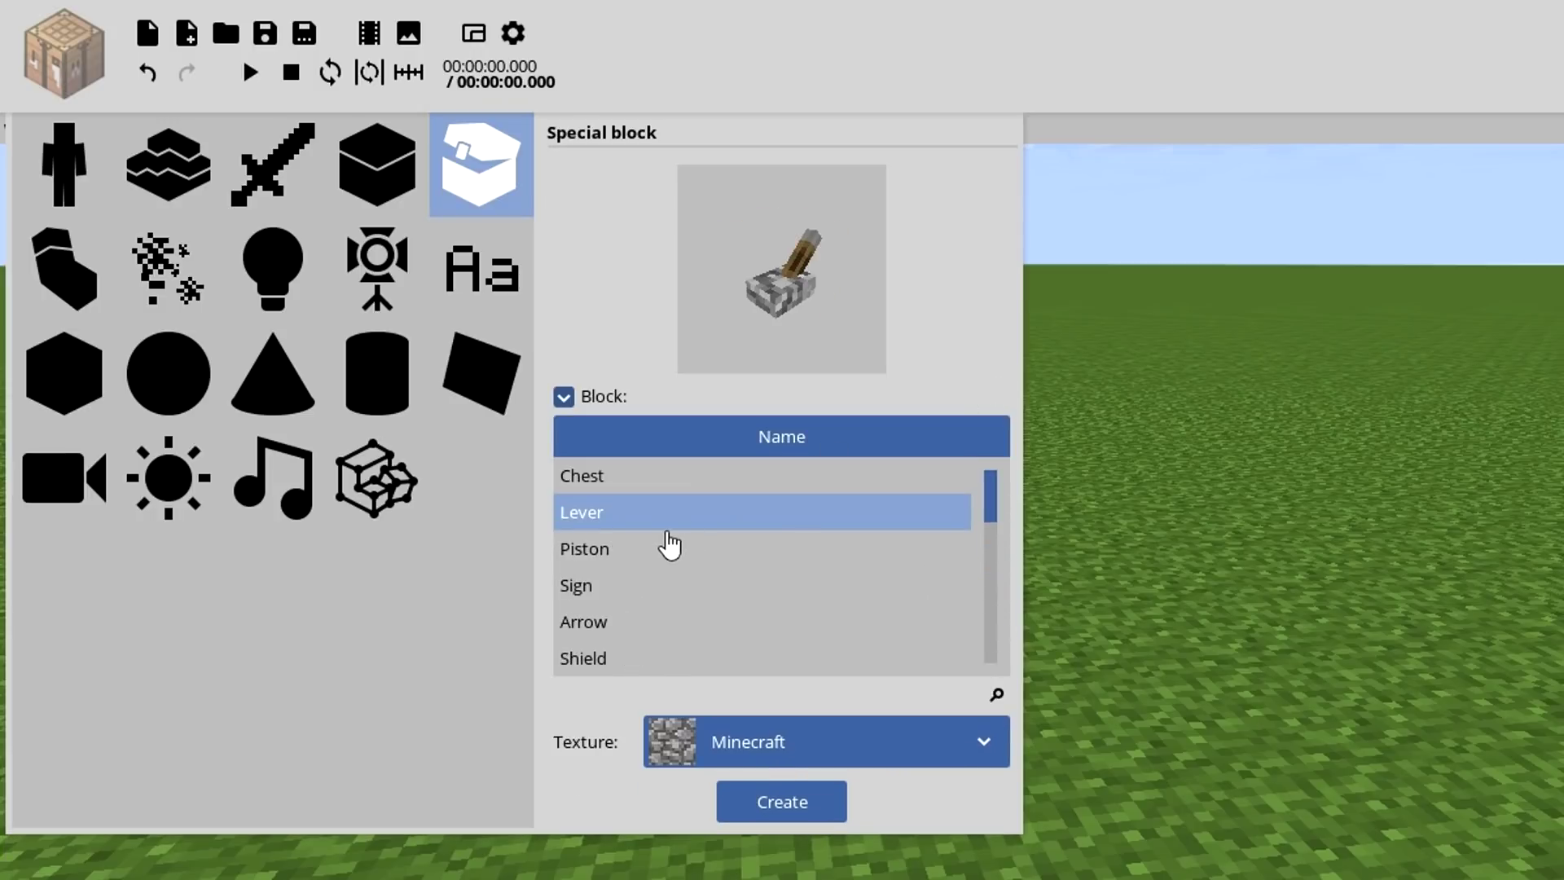
left_click(607, 560)
left_click(632, 597)
left_click(655, 635)
left_click_drag(758, 254, 825, 267)
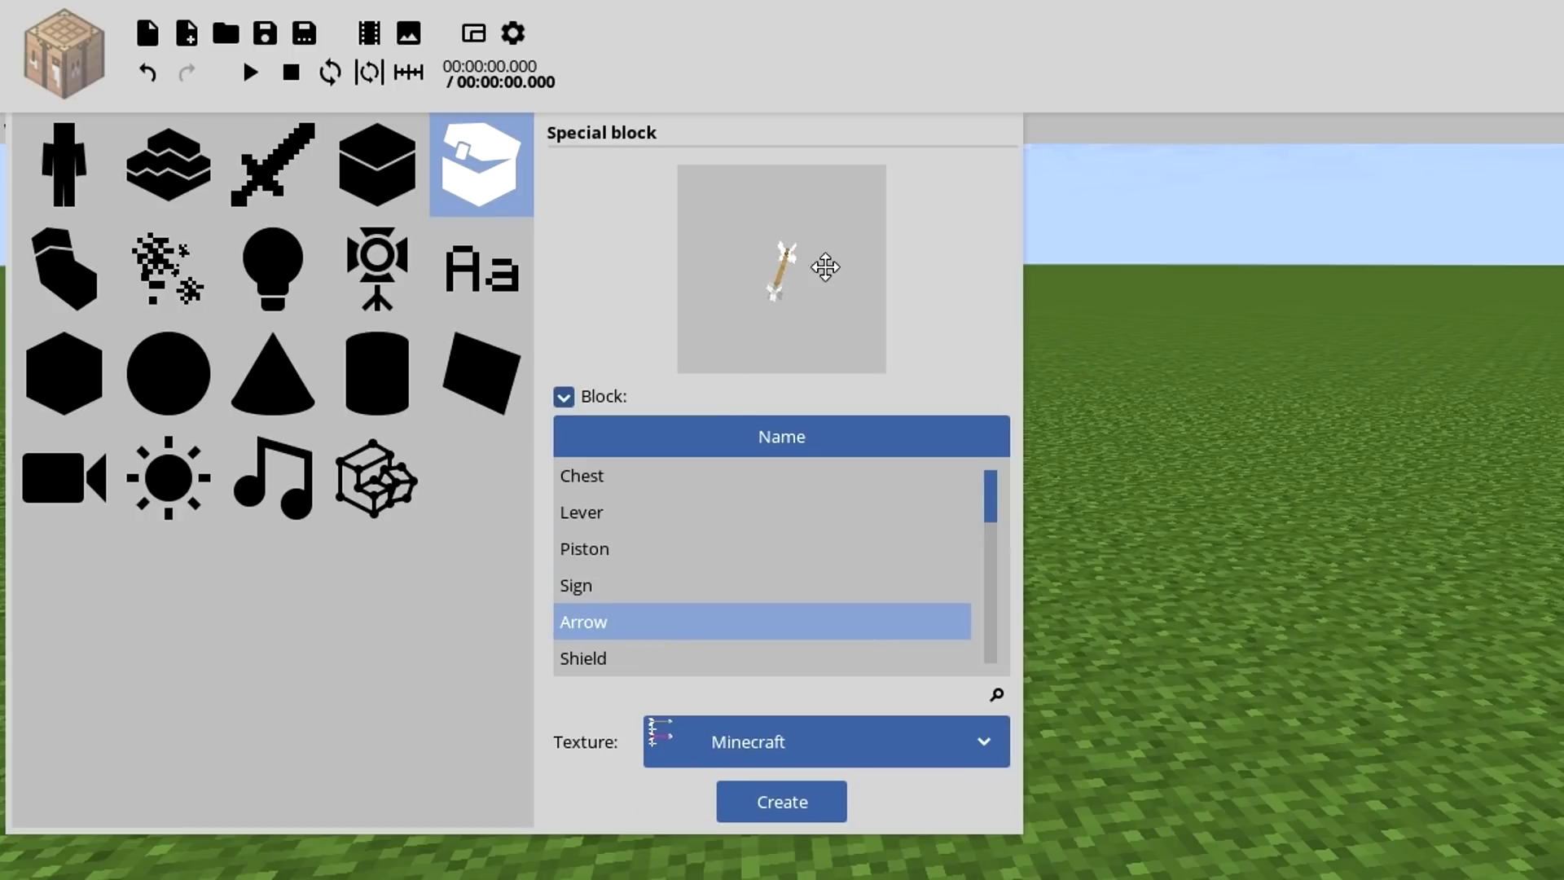
left_click(628, 660)
left_click(632, 515)
Step: Create a Chest special block with the Normal variant and the Minecraft texture
left_click(615, 452)
left_click(613, 456)
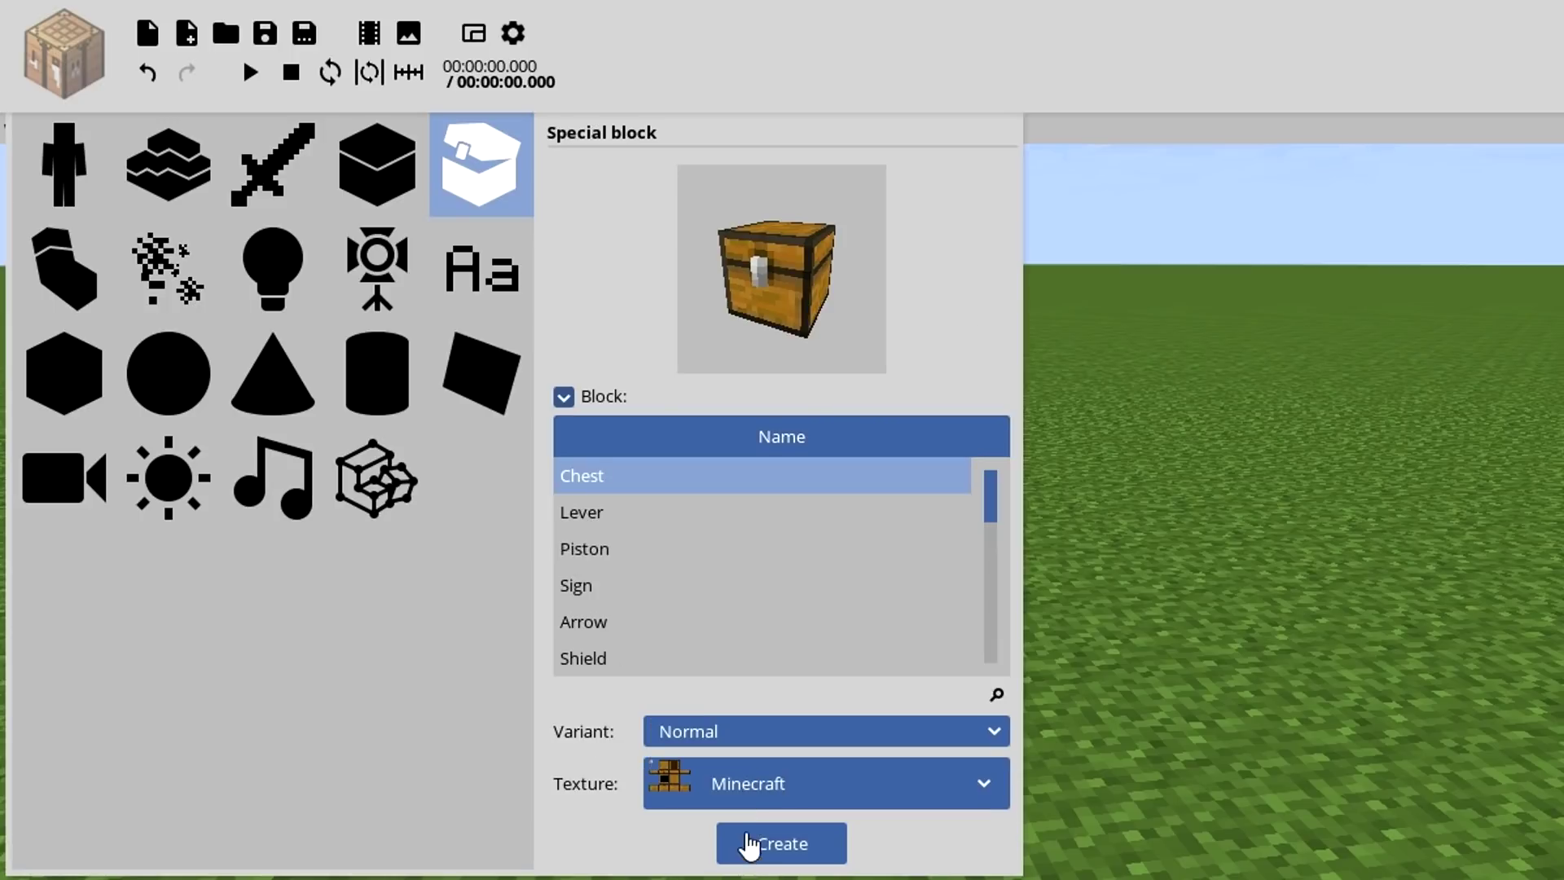
left_click(747, 842)
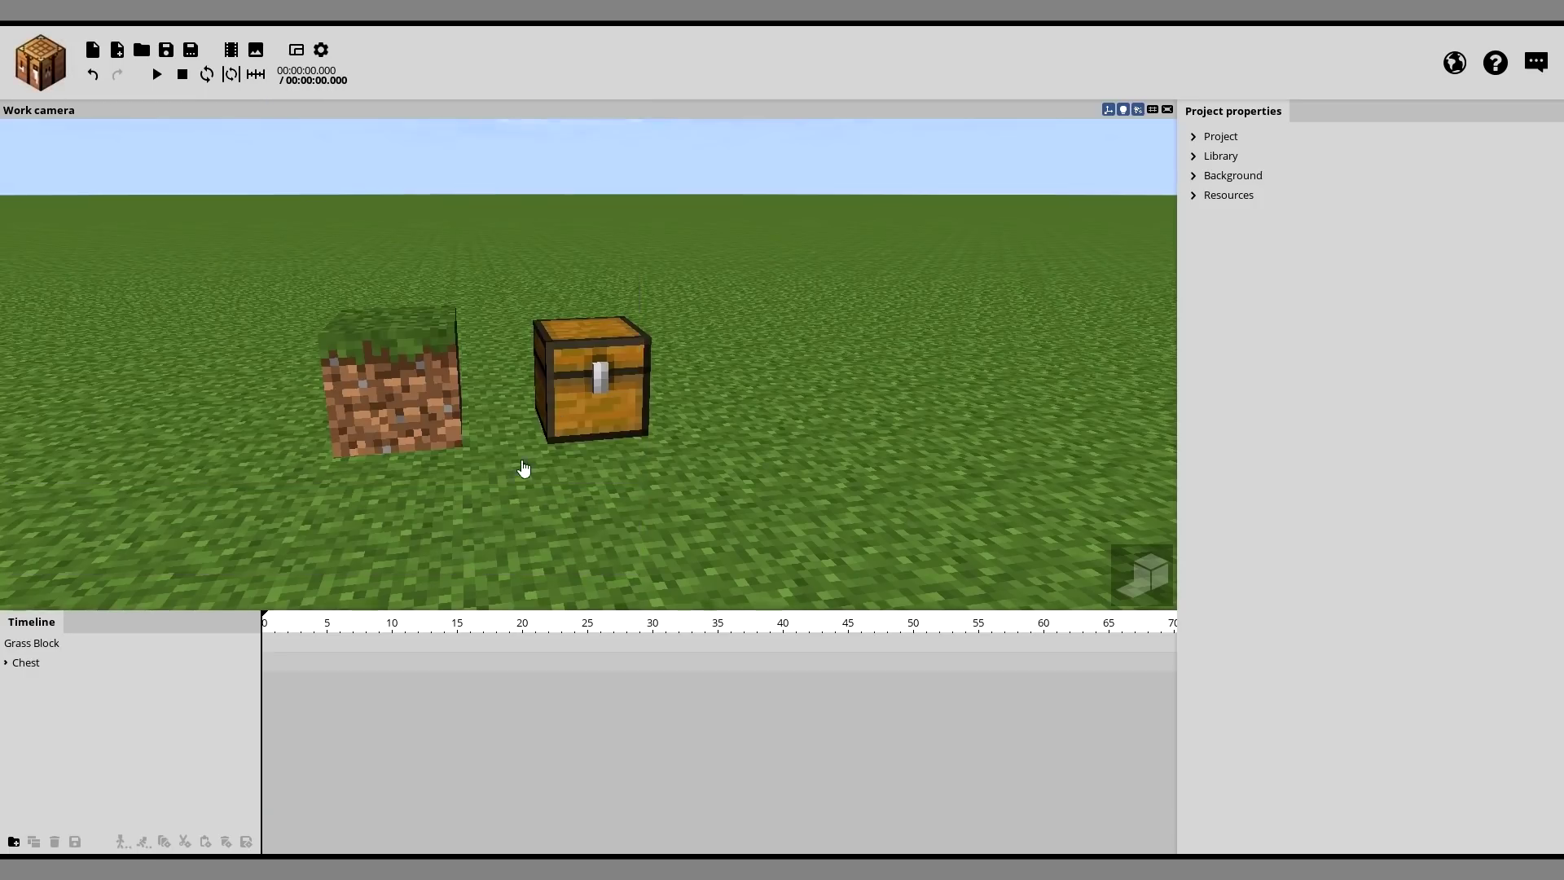
Step: Select the chest, deselect it, and compare it with the grass block from different angles
left_click(580, 381)
scroll(710, 410, "up", 5)
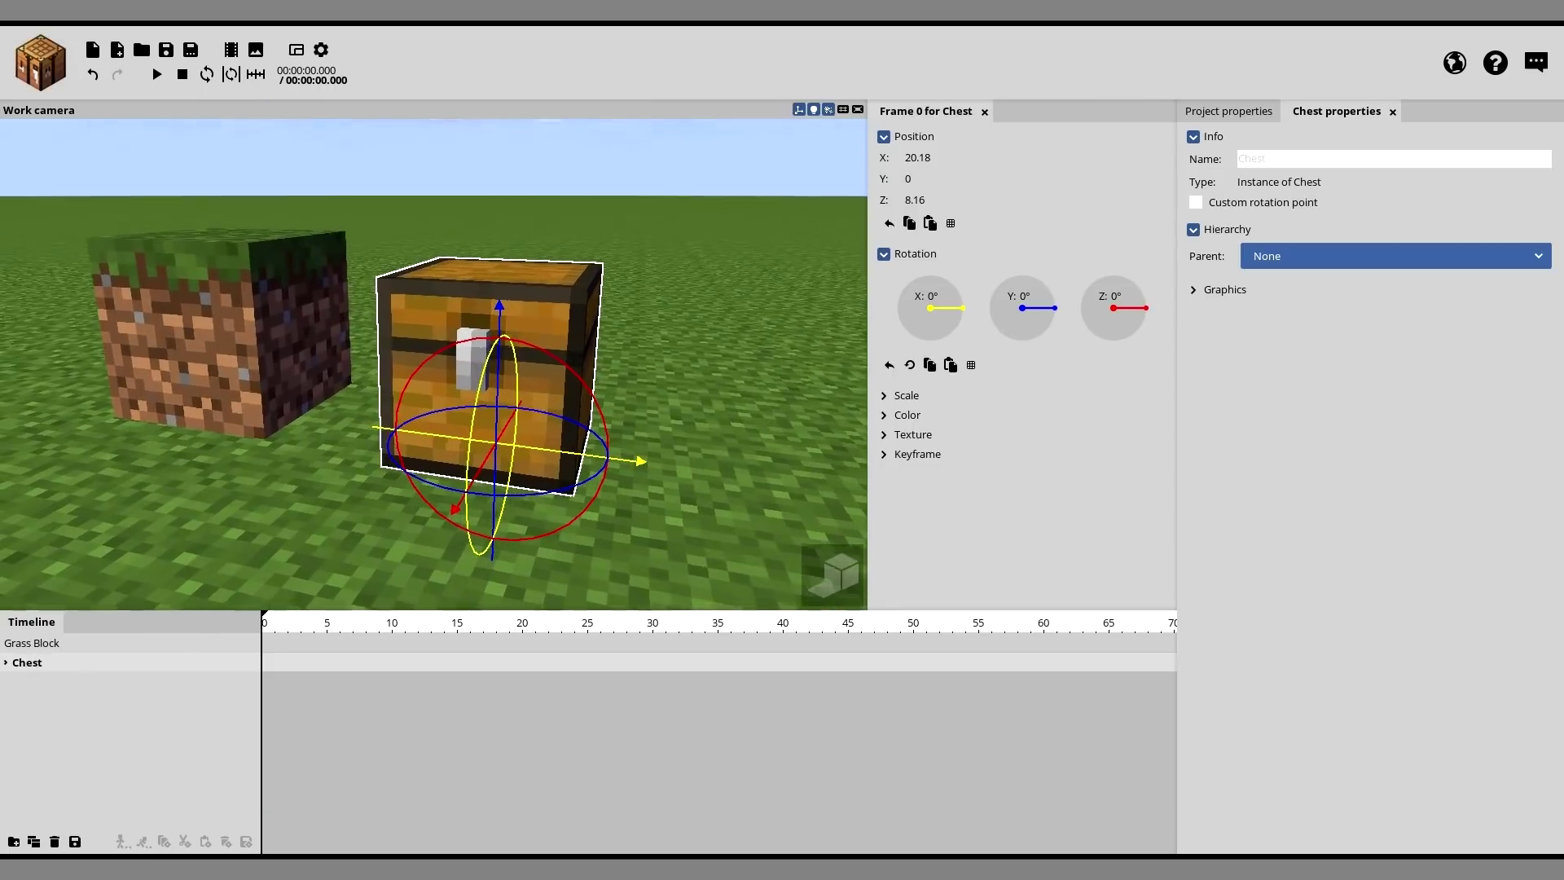
left_click_drag(705, 399, 489, 305)
left_click(325, 242)
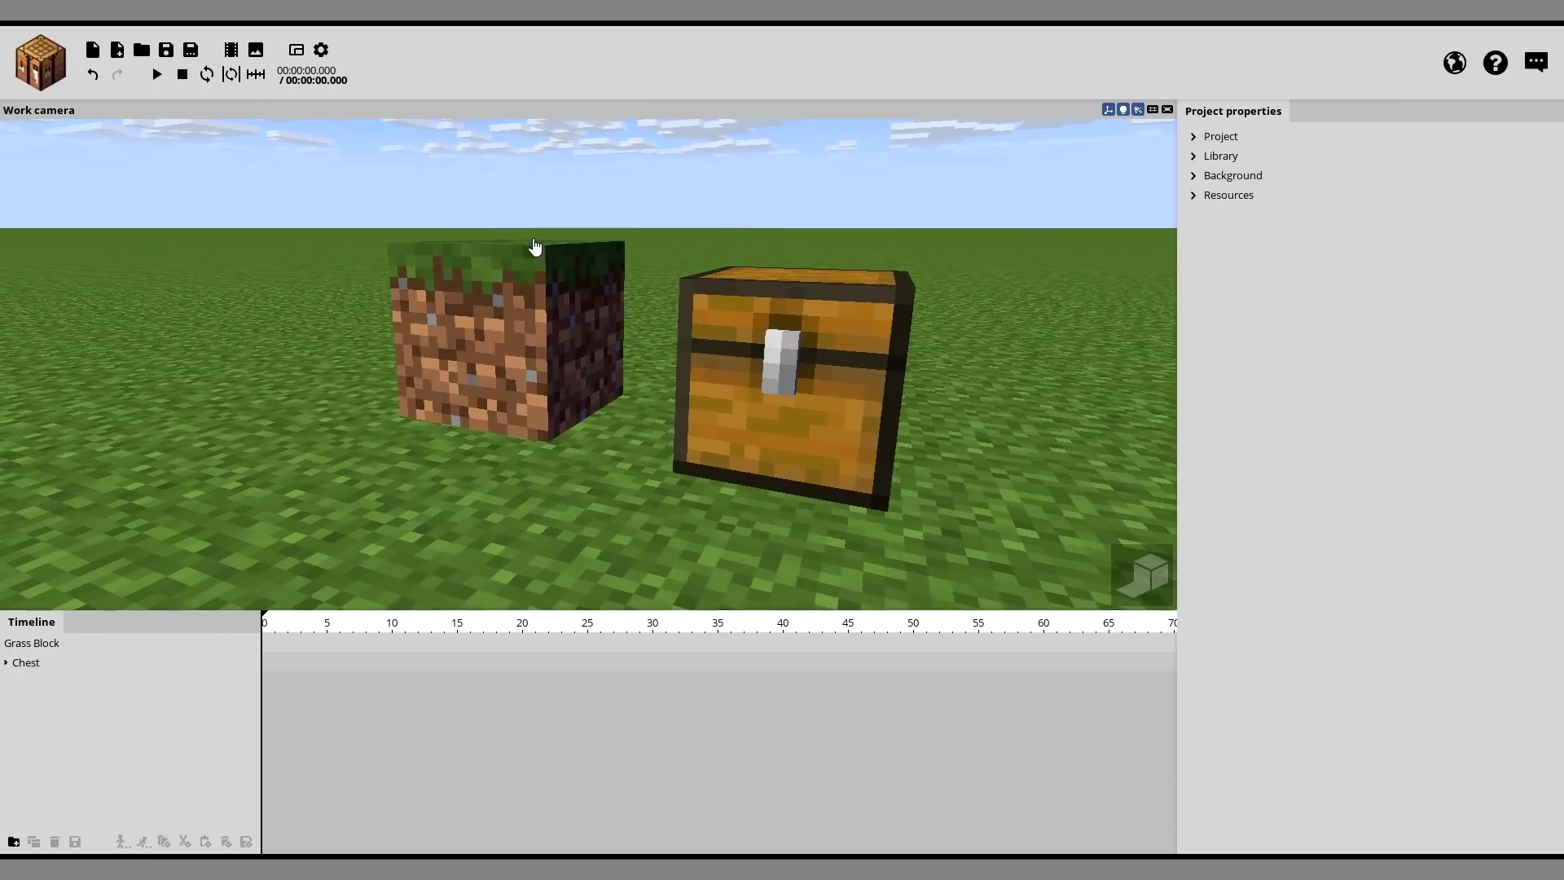
left_click(525, 295)
right_click_drag(532, 226, 570, 228)
left_click(631, 295)
left_click(721, 268)
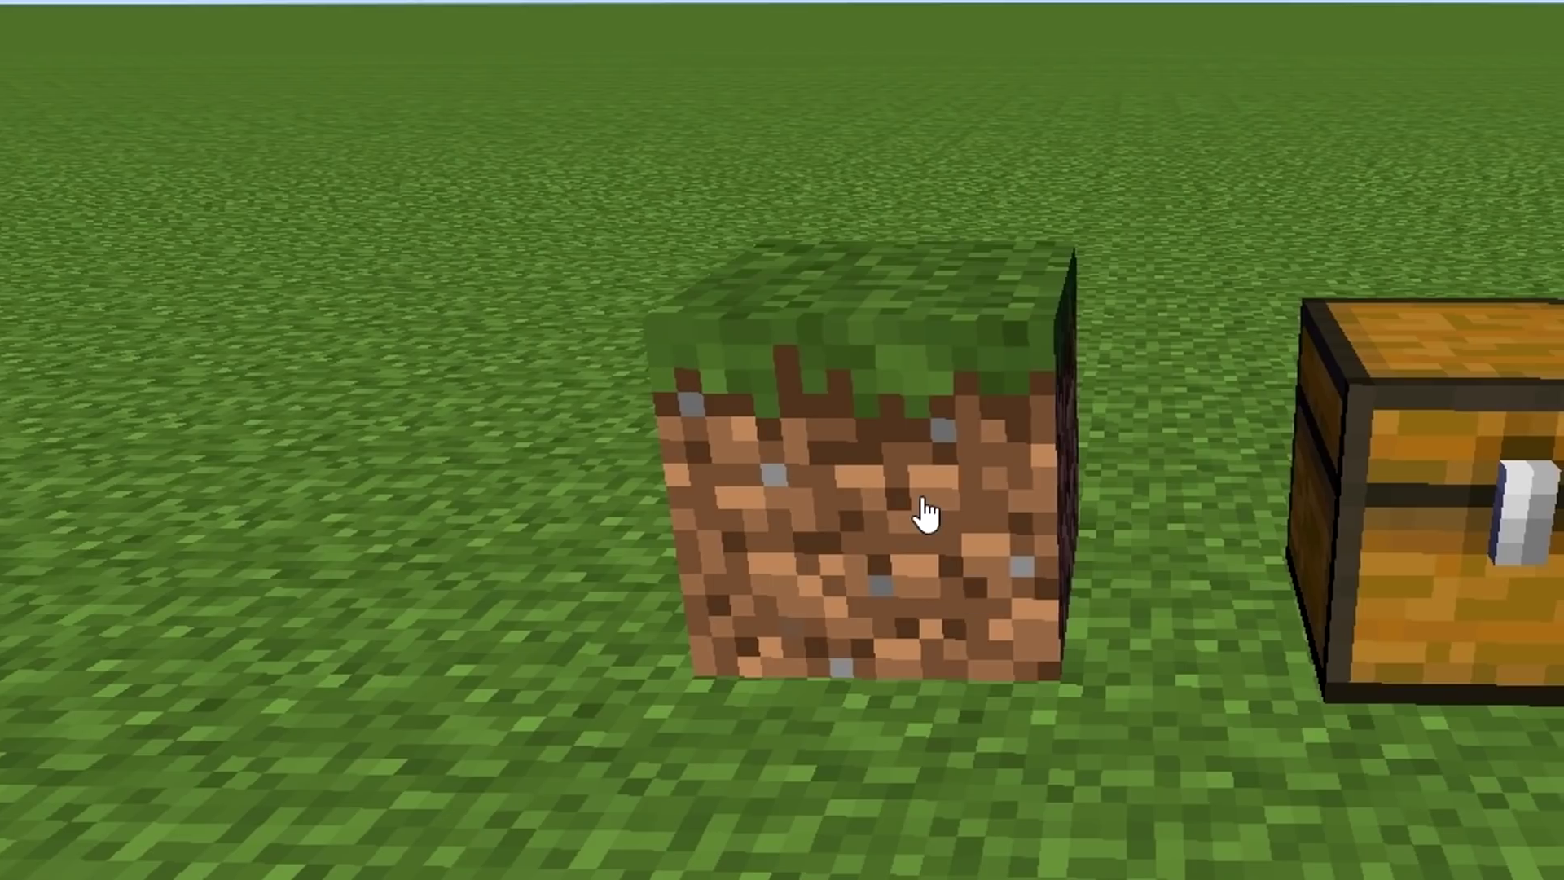
Step: Select the grass block to examine its outline and transform handles beside the chest, then deselect it
left_click(459, 372)
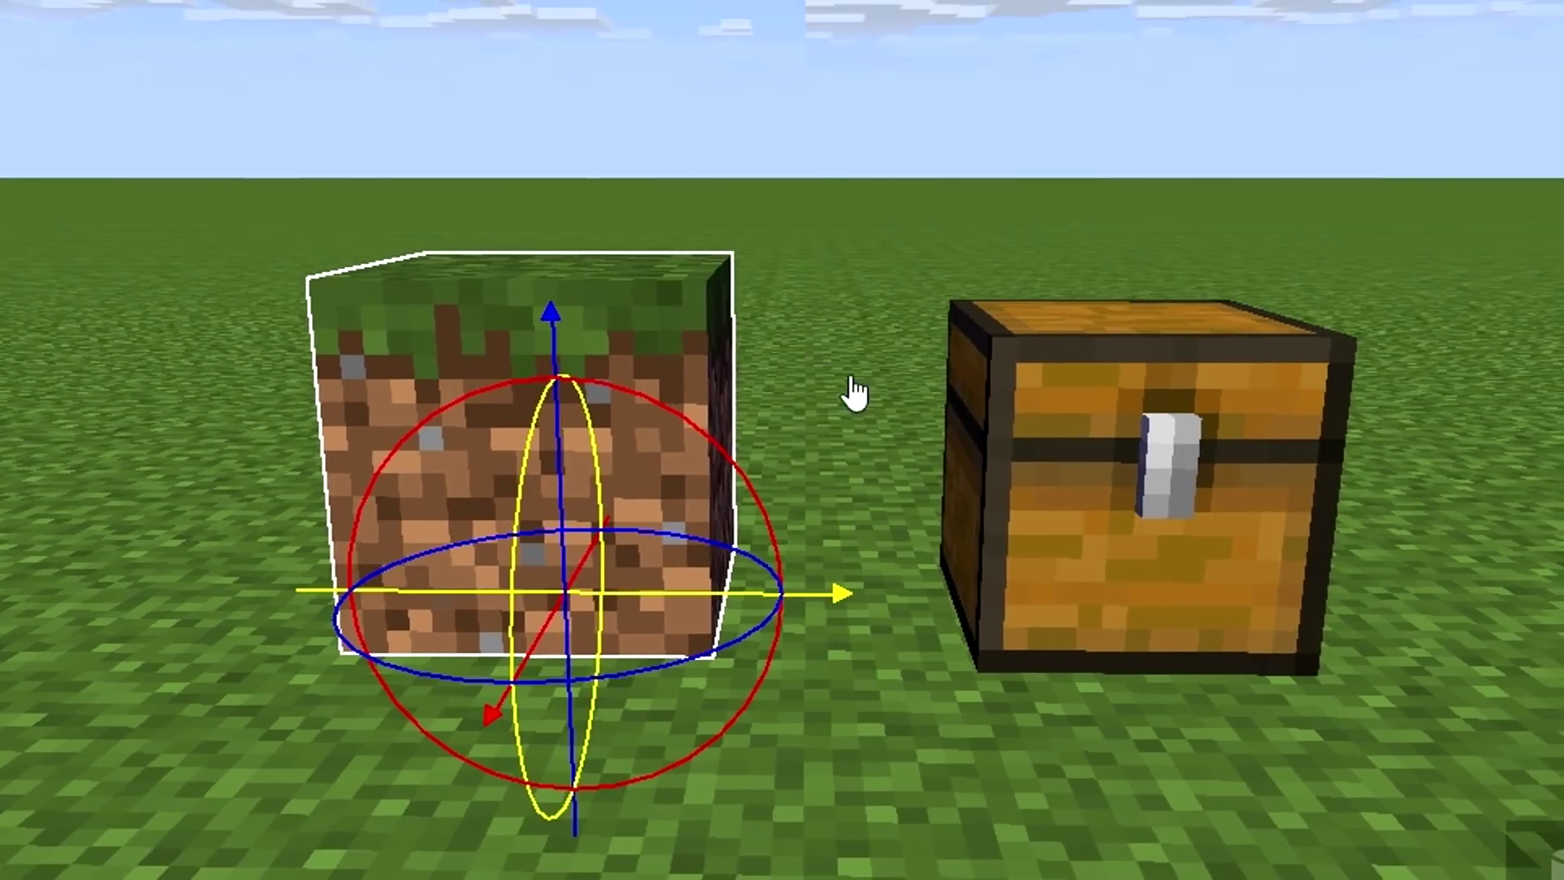
left_click_drag(847, 379, 846, 359)
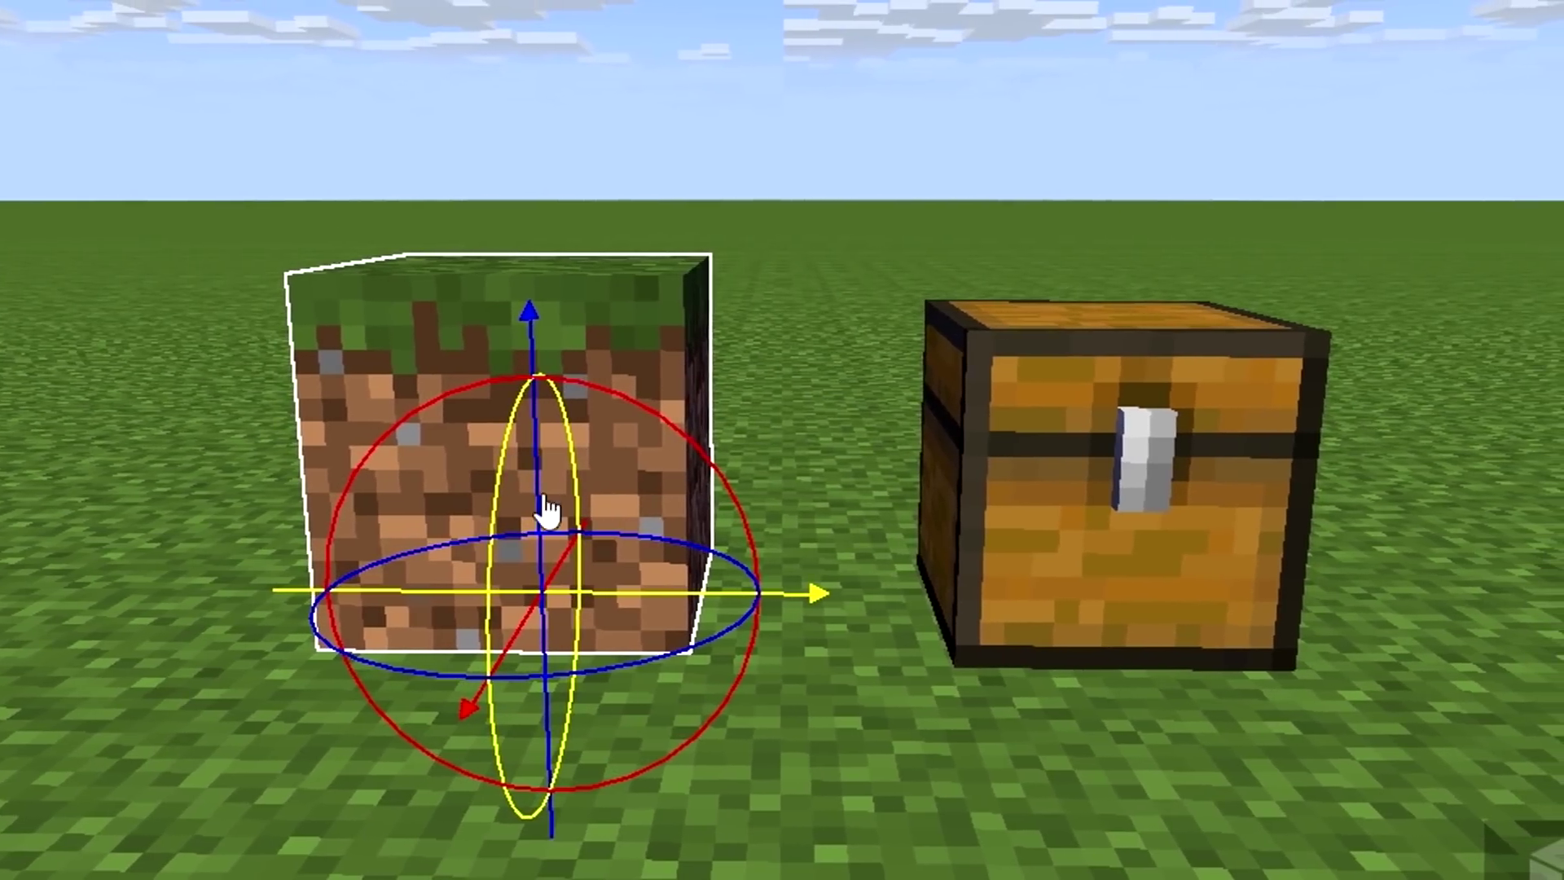
left_click_drag(635, 419, 838, 350)
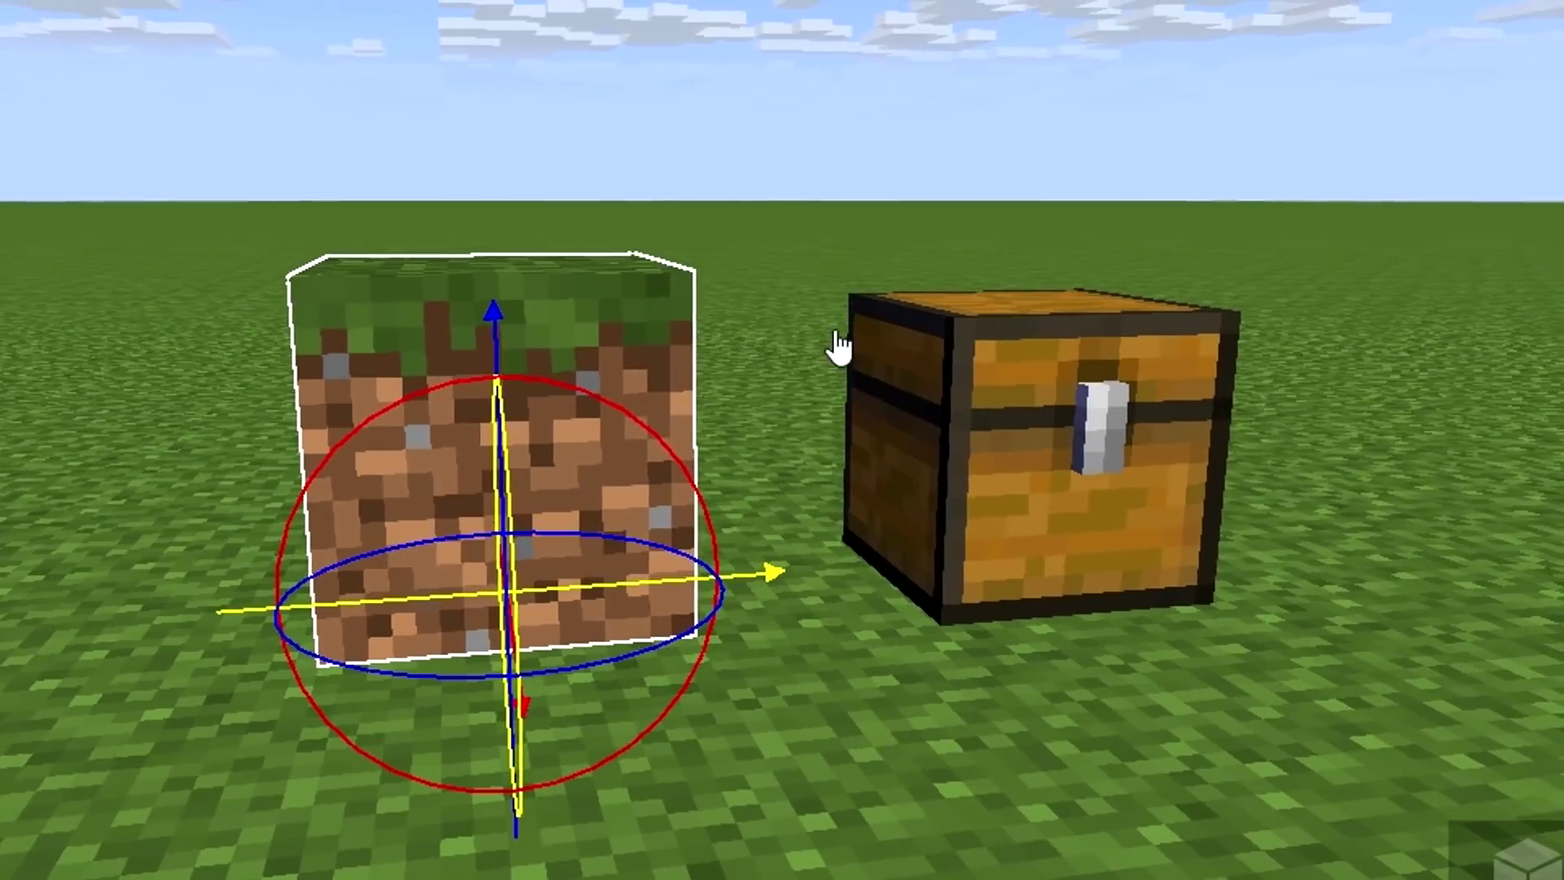
left_click_drag(604, 277, 603, 298)
left_click_drag(766, 367, 973, 365)
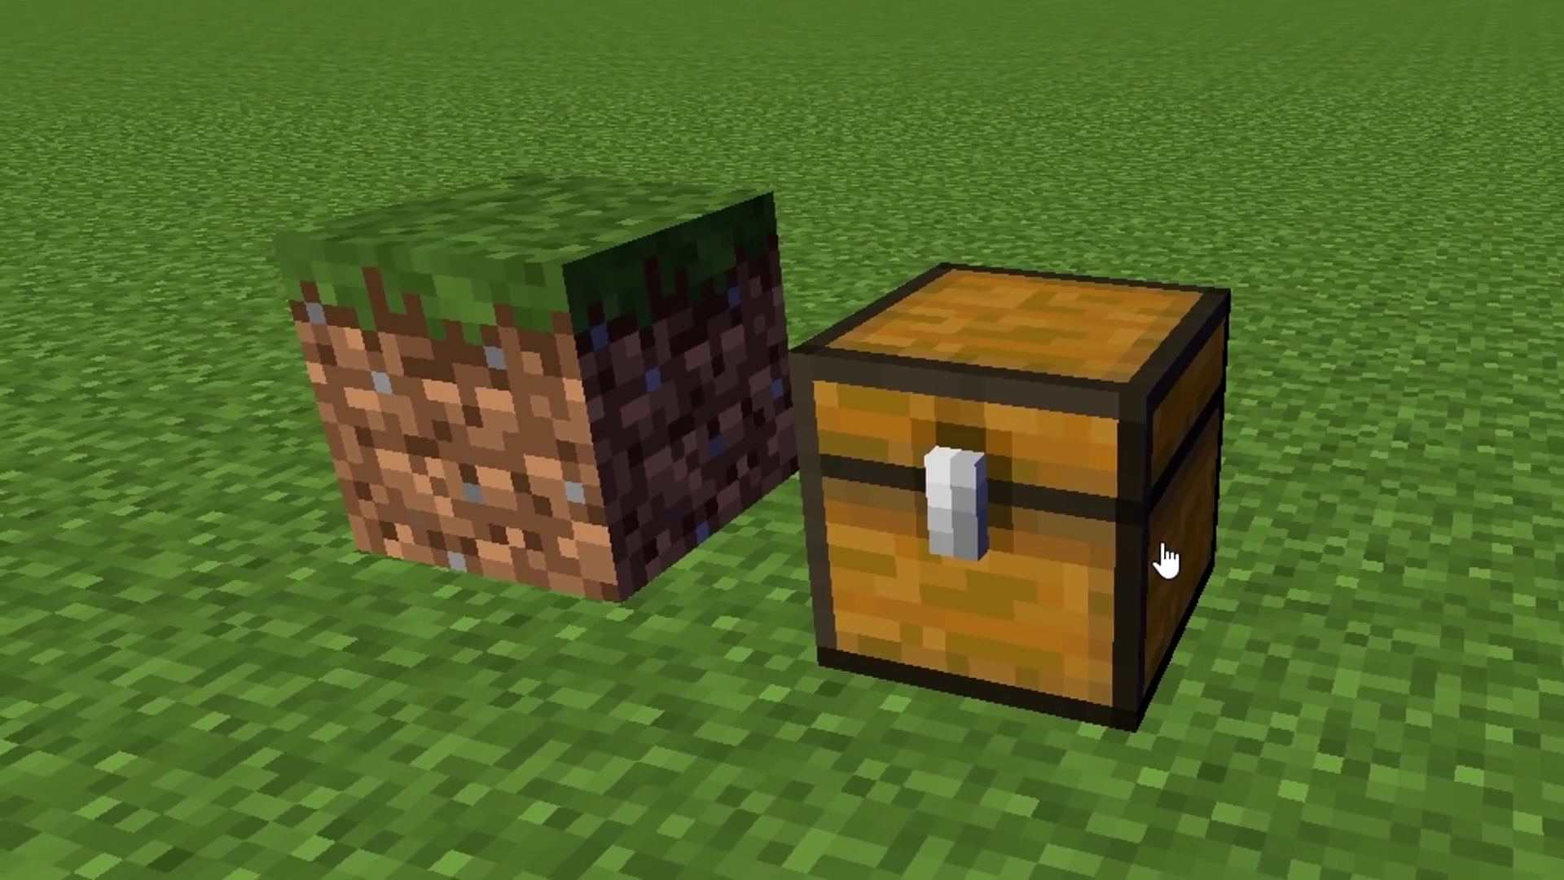
Step: Select the whole chest, examine it from several sides, and deselect it
left_click(1177, 558)
left_click_drag(1235, 544, 1212, 396)
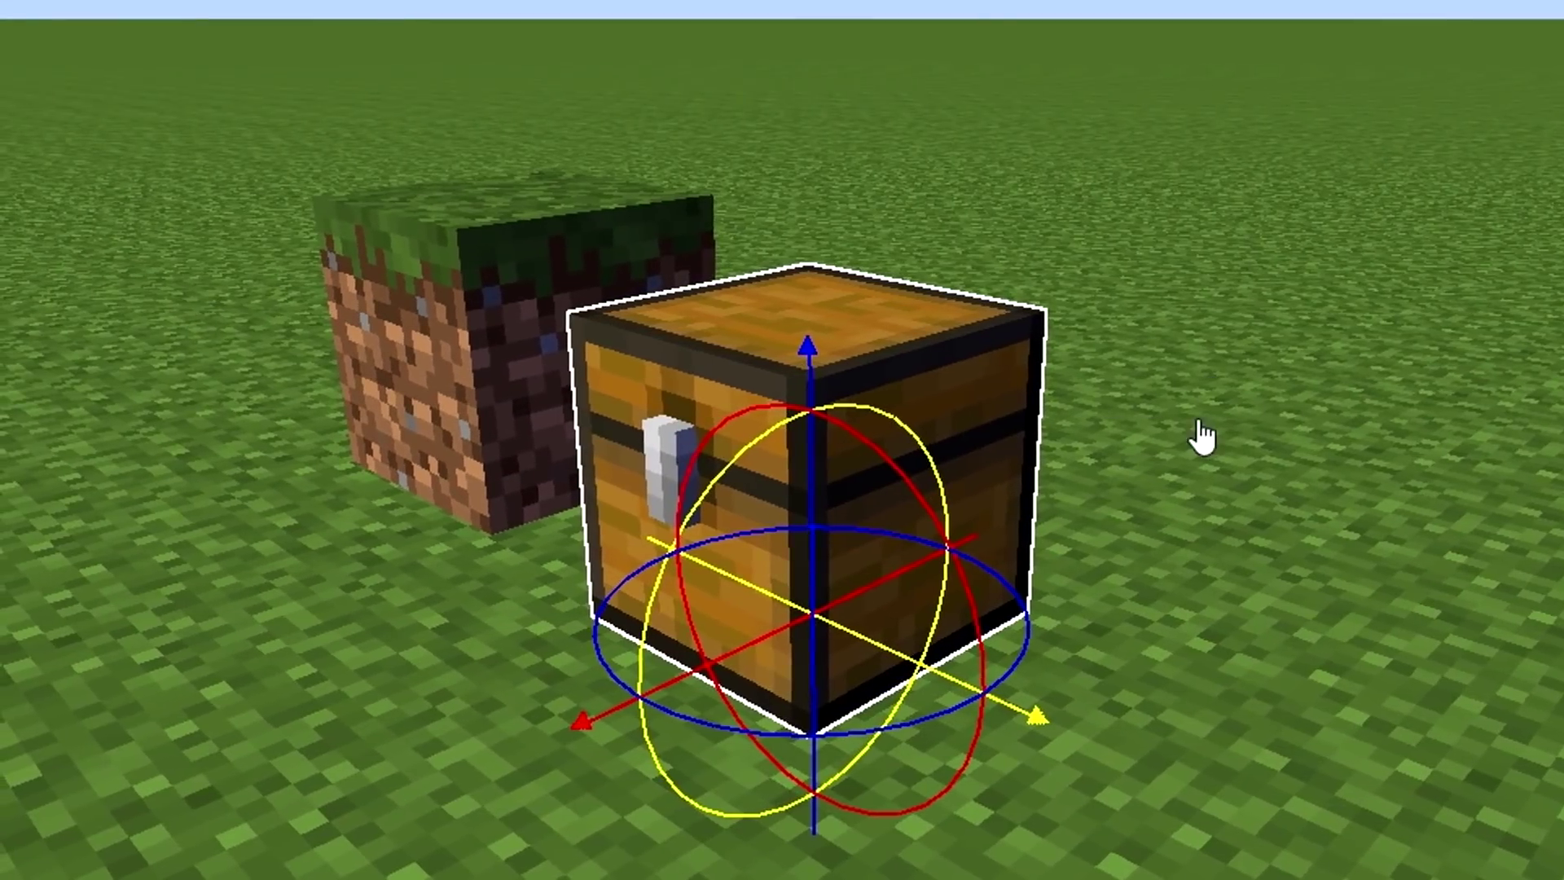
left_click_drag(1124, 460, 629, 444)
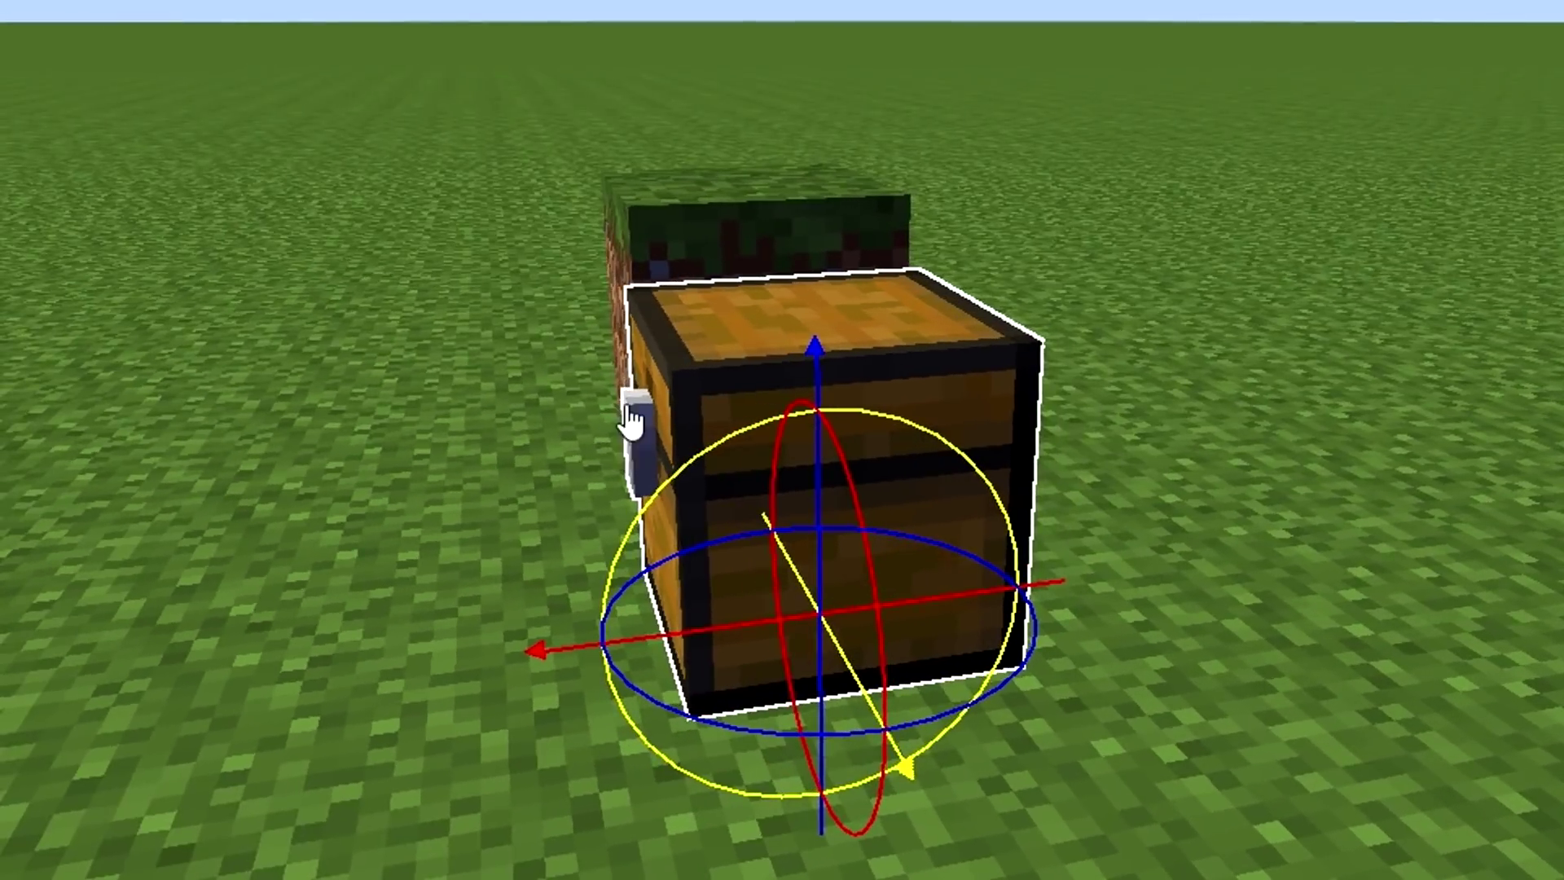
left_click_drag(755, 326, 1118, 199)
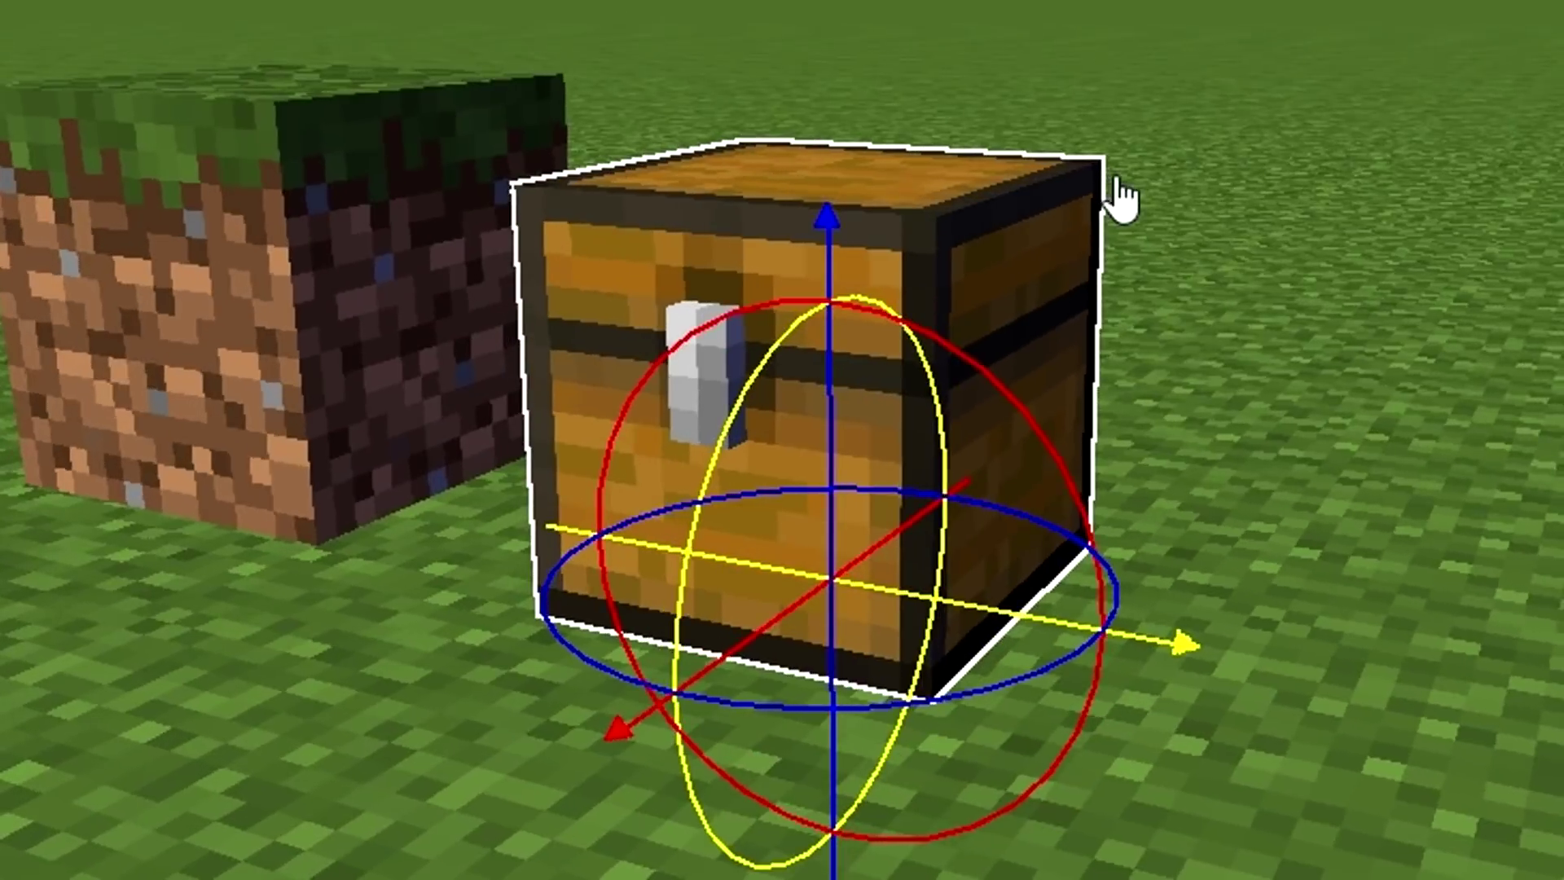
left_click(1118, 199)
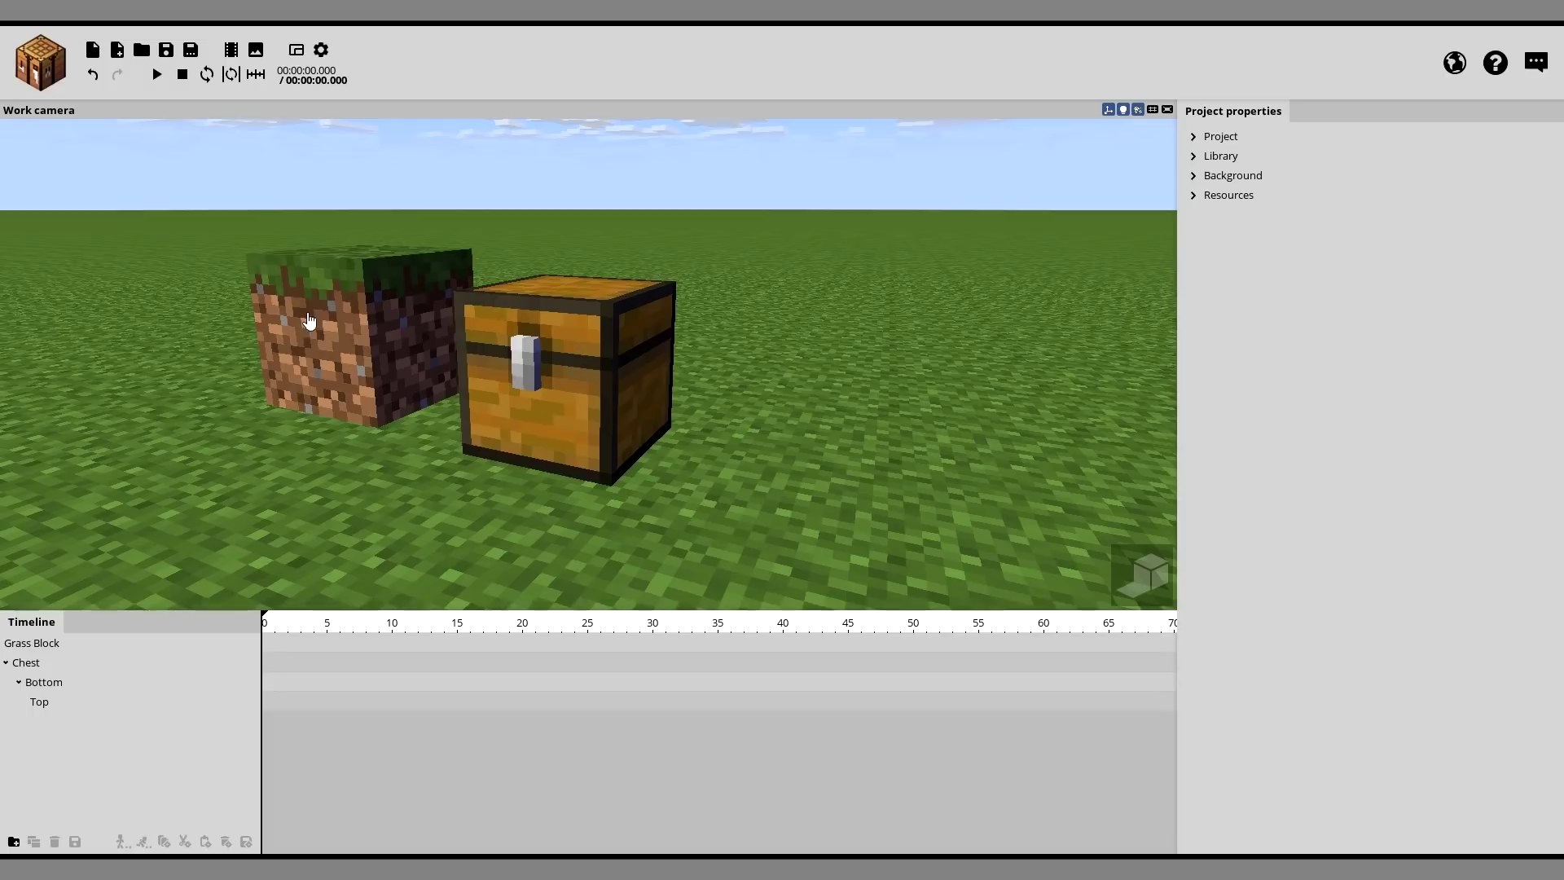
Step: Select the chest's Top part, examine its rotation handles, and clear the selection
left_click_drag(519, 487, 541, 382)
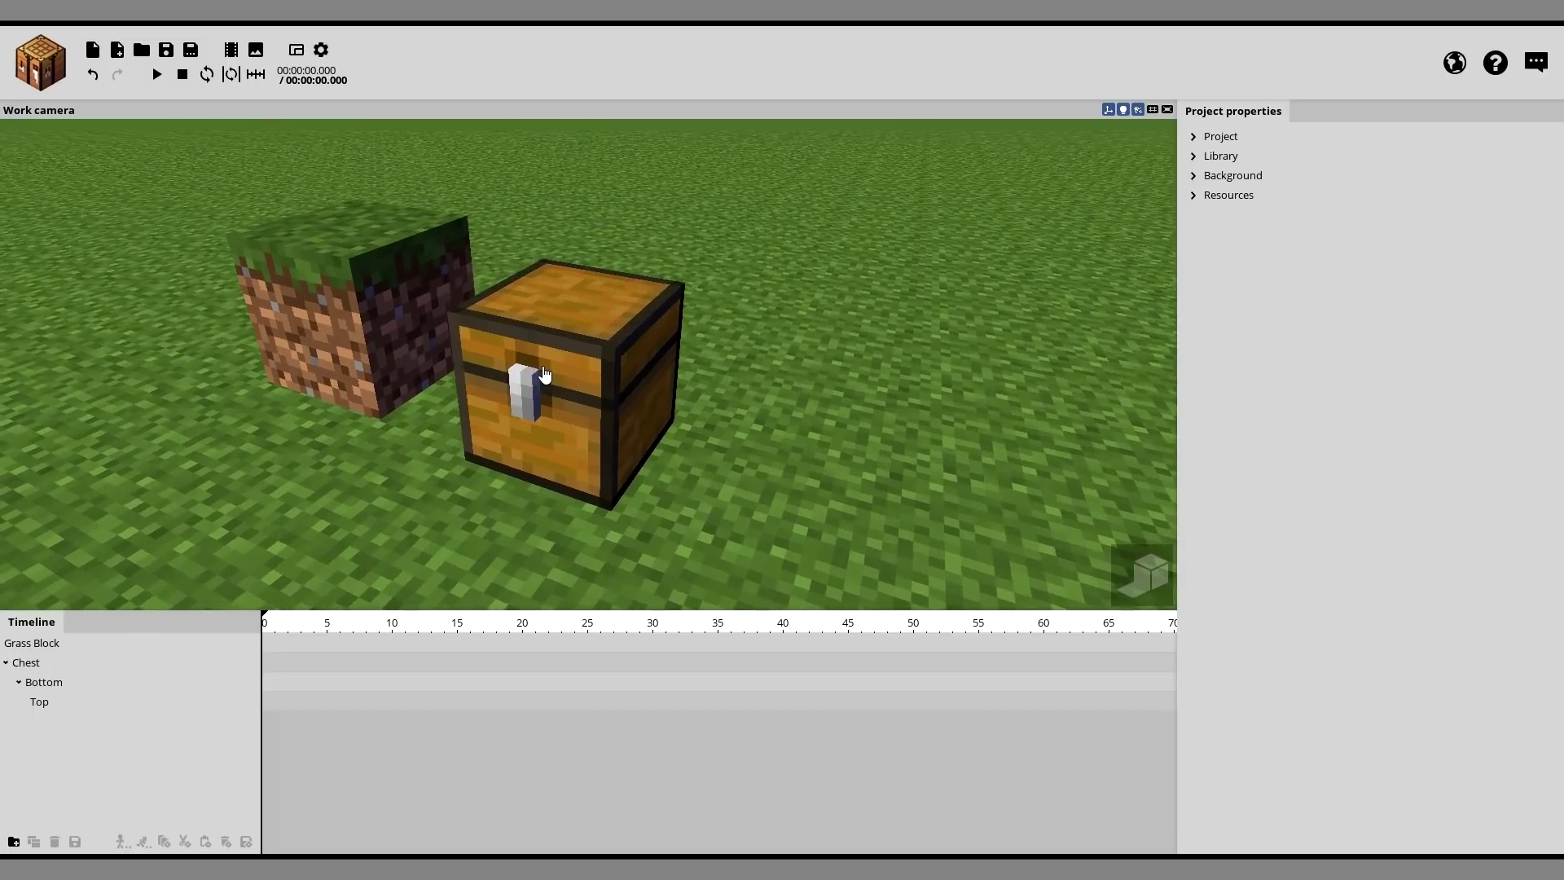
left_click(544, 376)
left_click(495, 310)
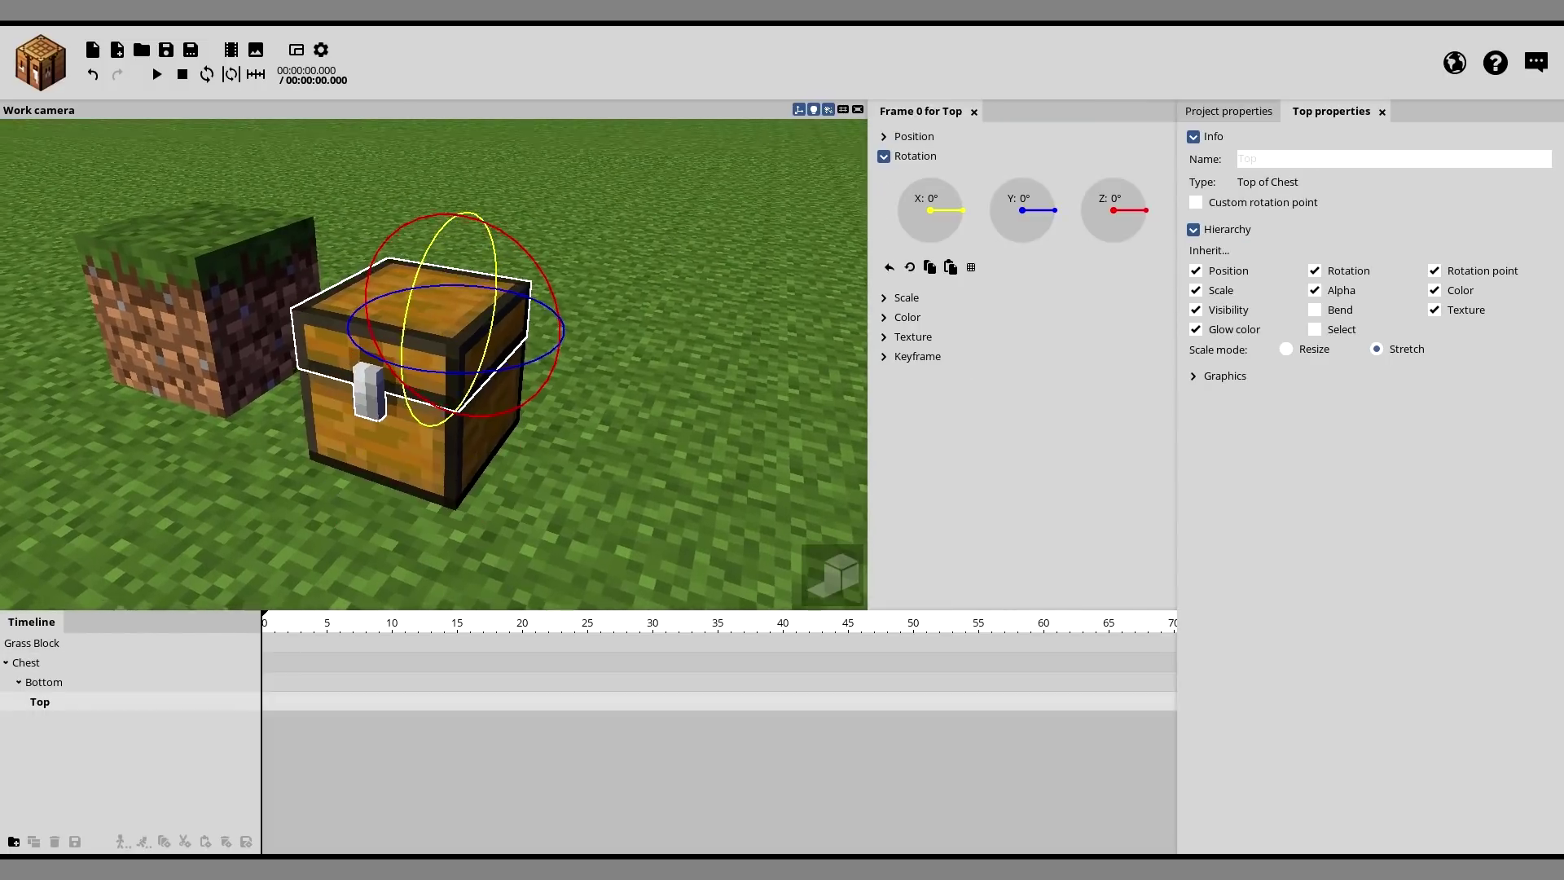
left_click_drag(494, 311, 419, 265)
left_click(603, 474)
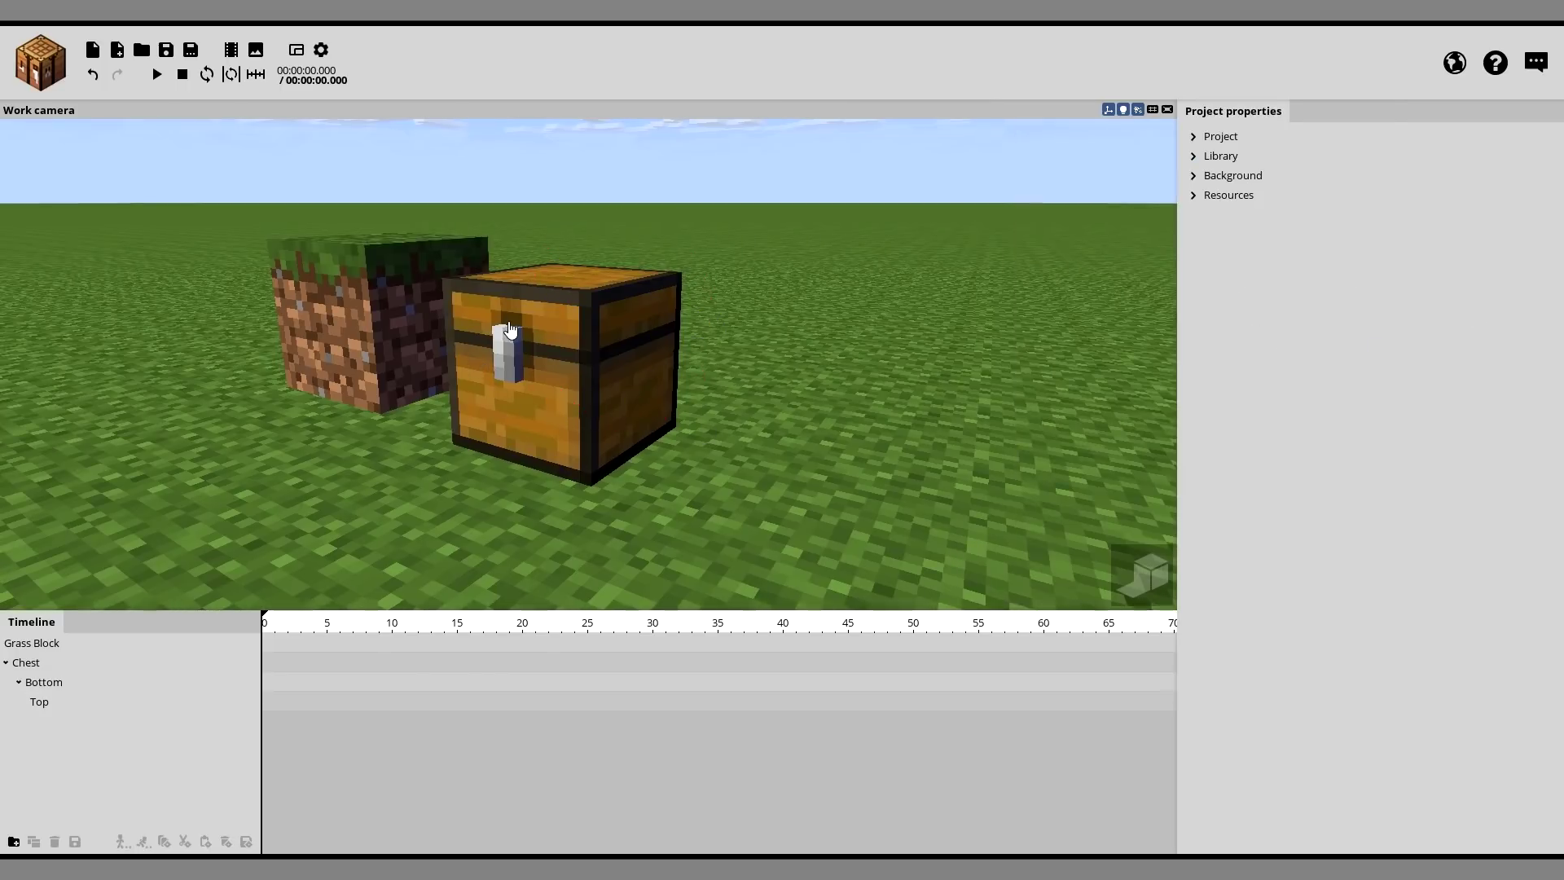
Step: Select the chest's Top part and rotate it so the lid opens
left_click(498, 339)
left_click(448, 308)
left_click_drag(413, 285, 651, 383)
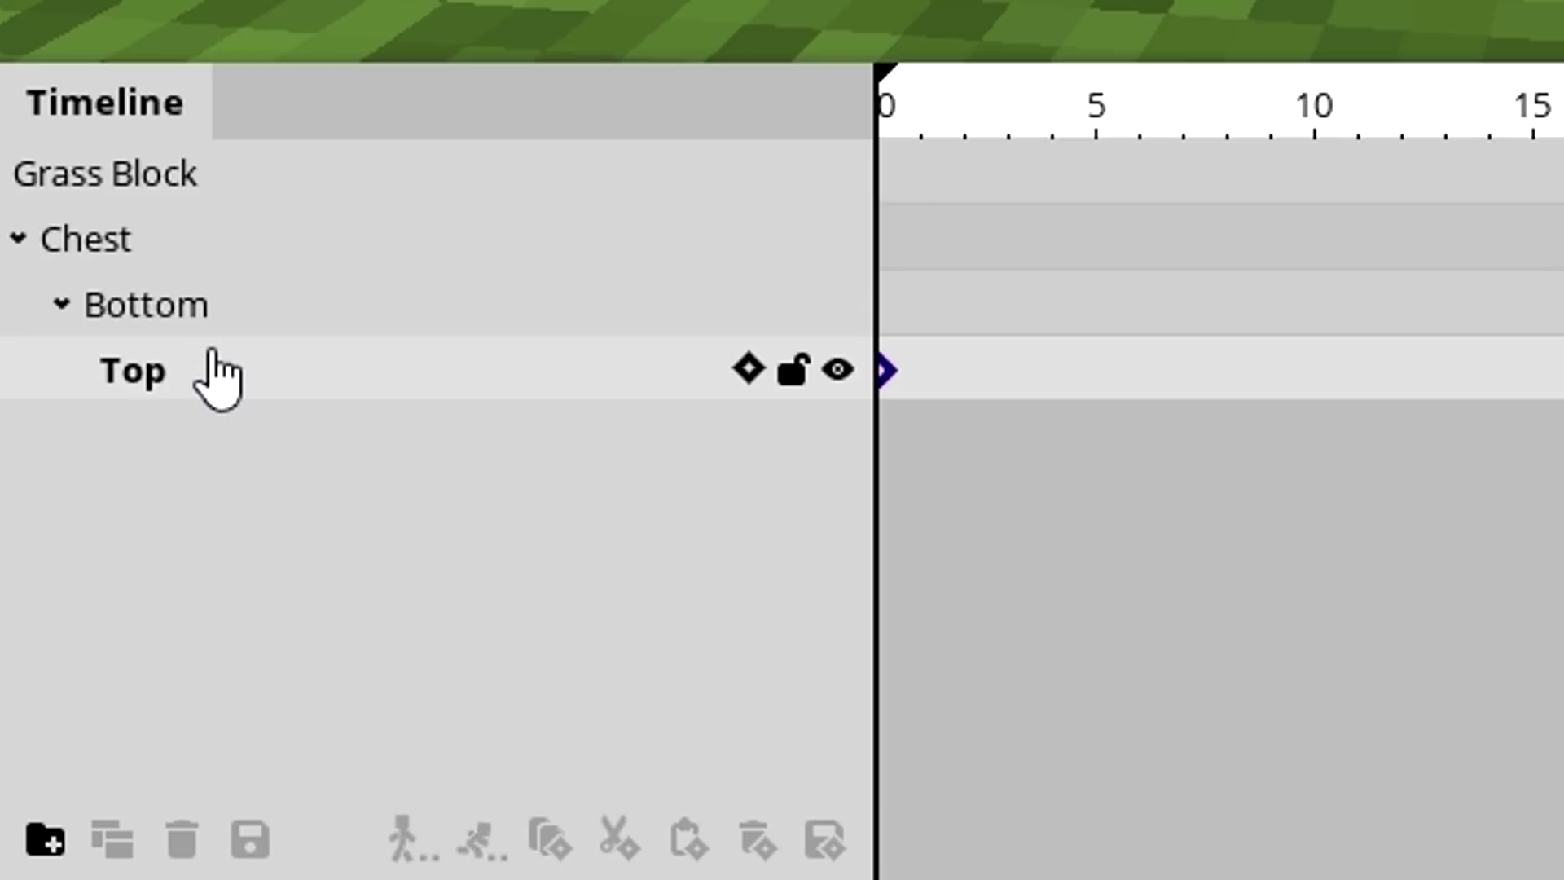
Step: Select the Chest, Bottom and Top entries in the timeline to examine which part each controls, ending on Bottom
left_click(139, 237)
left_click(204, 304)
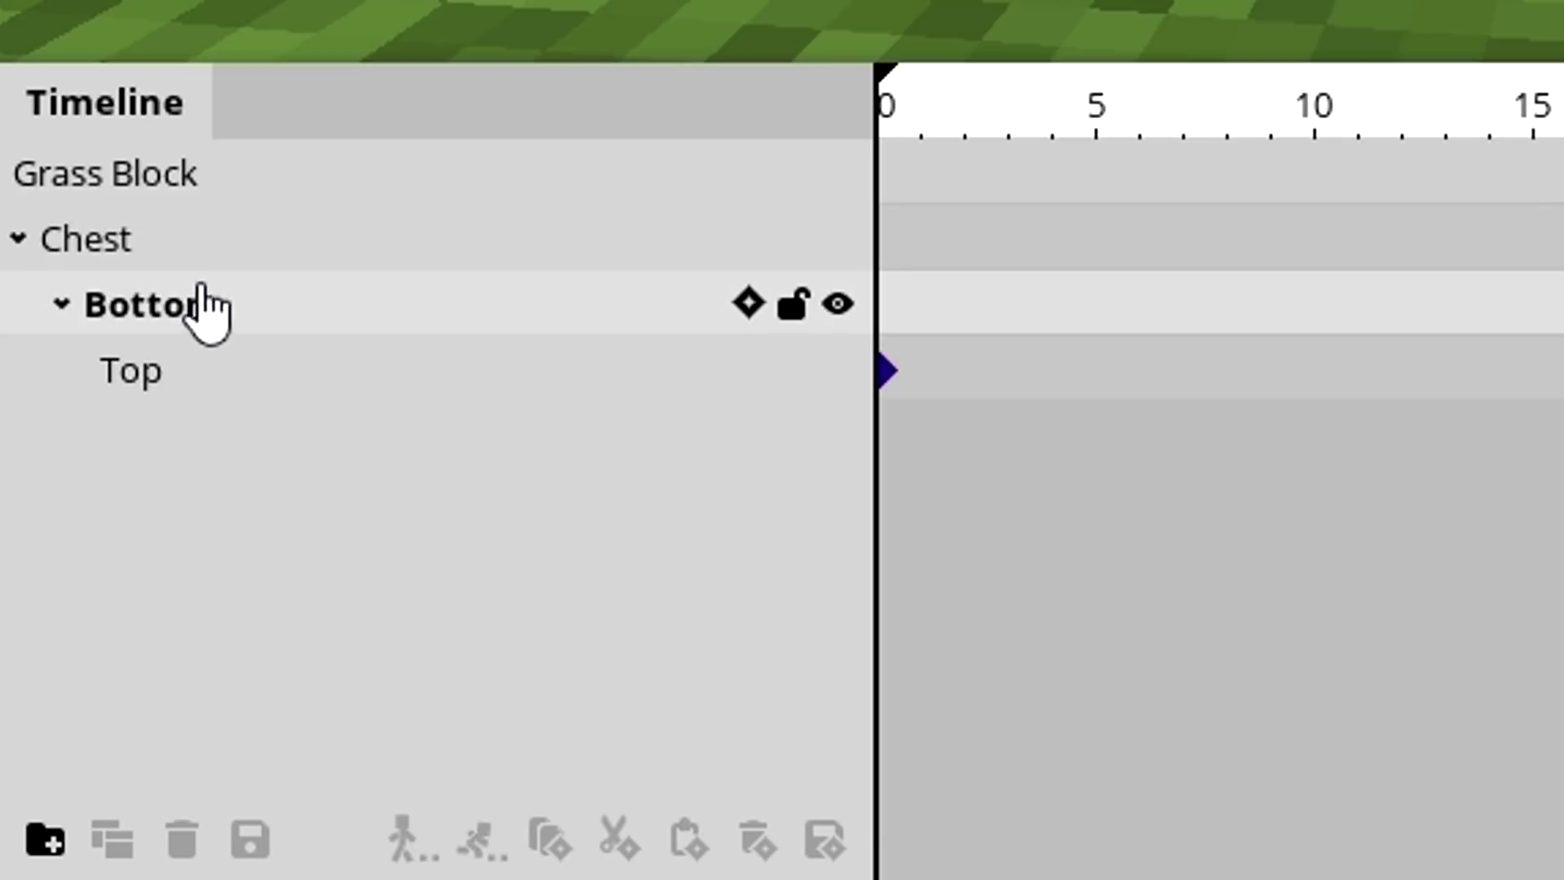
left_click(236, 379)
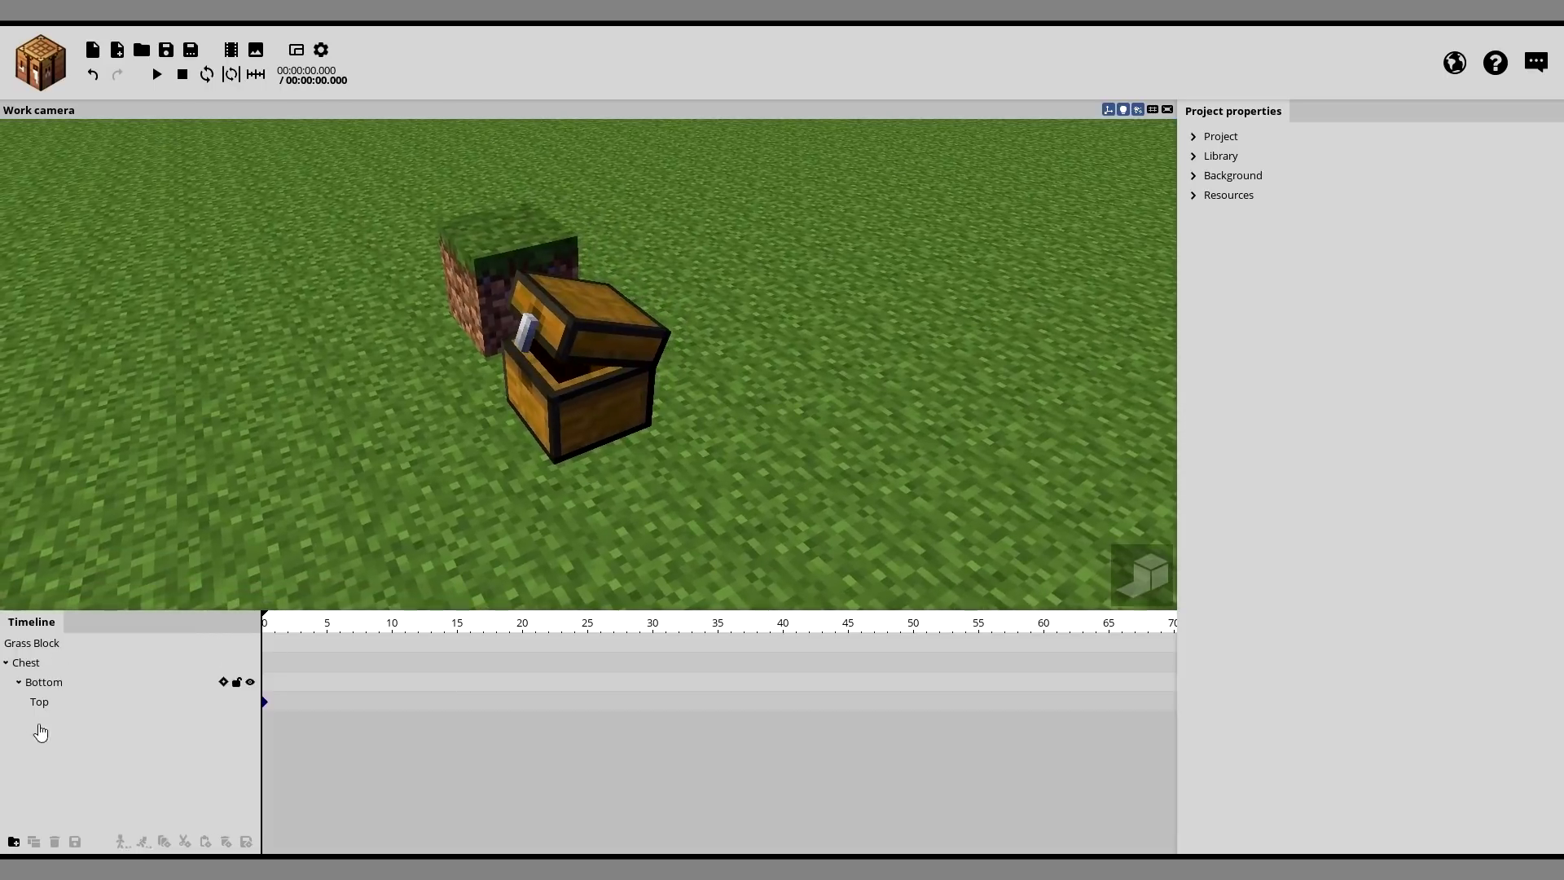
left_click(128, 370)
left_click(129, 306)
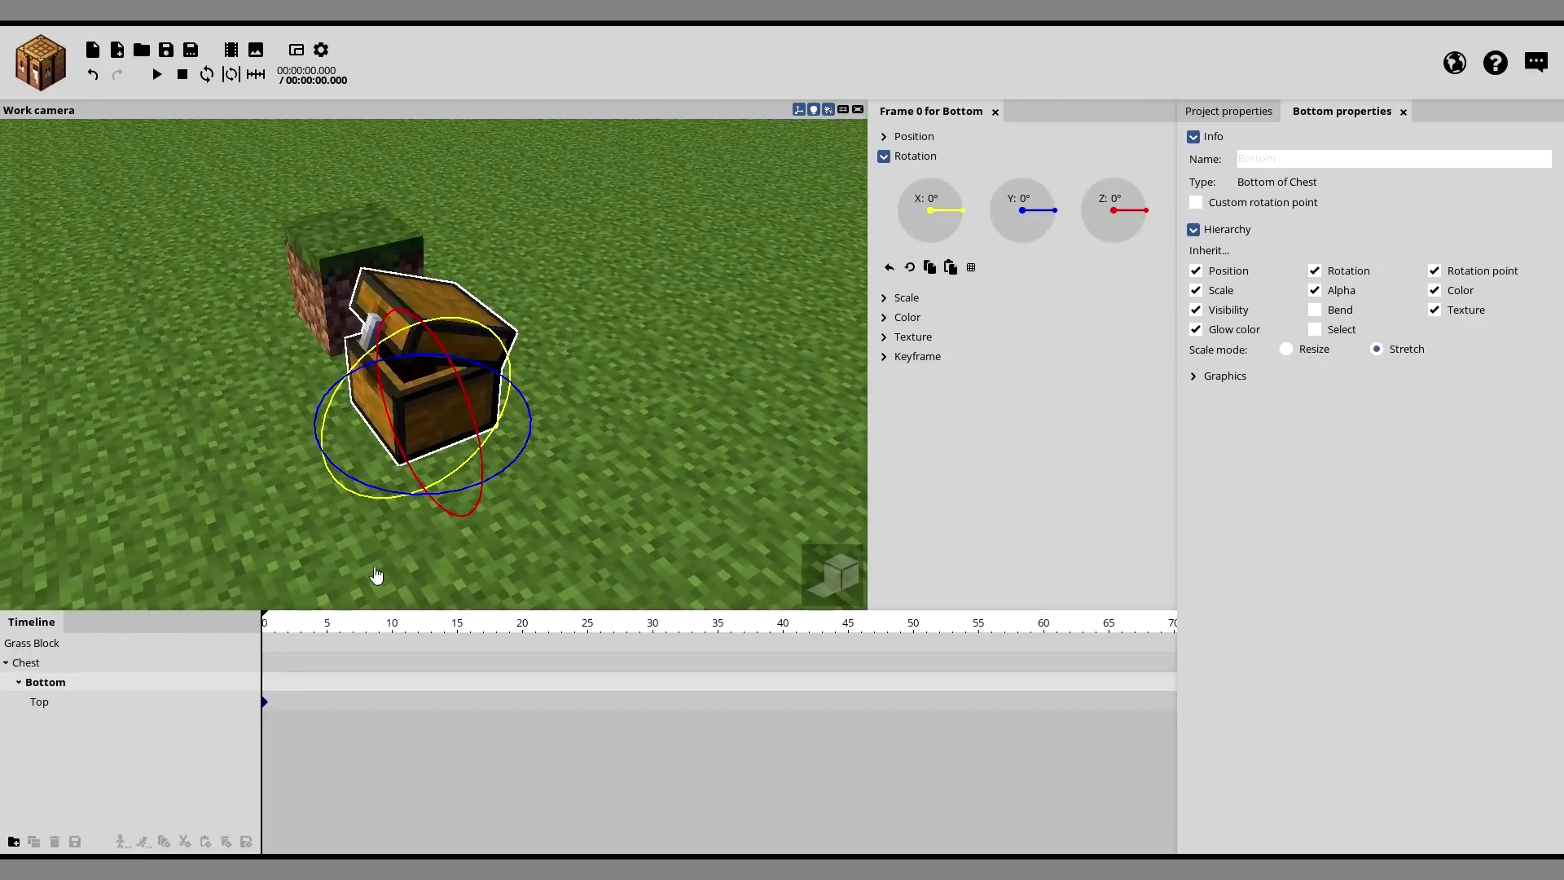
Step: Select the chest's Top part, rotate the lid to a partly open position, and clear the selection
left_click(599, 519)
left_click_drag(607, 519, 629, 436)
left_click(579, 321)
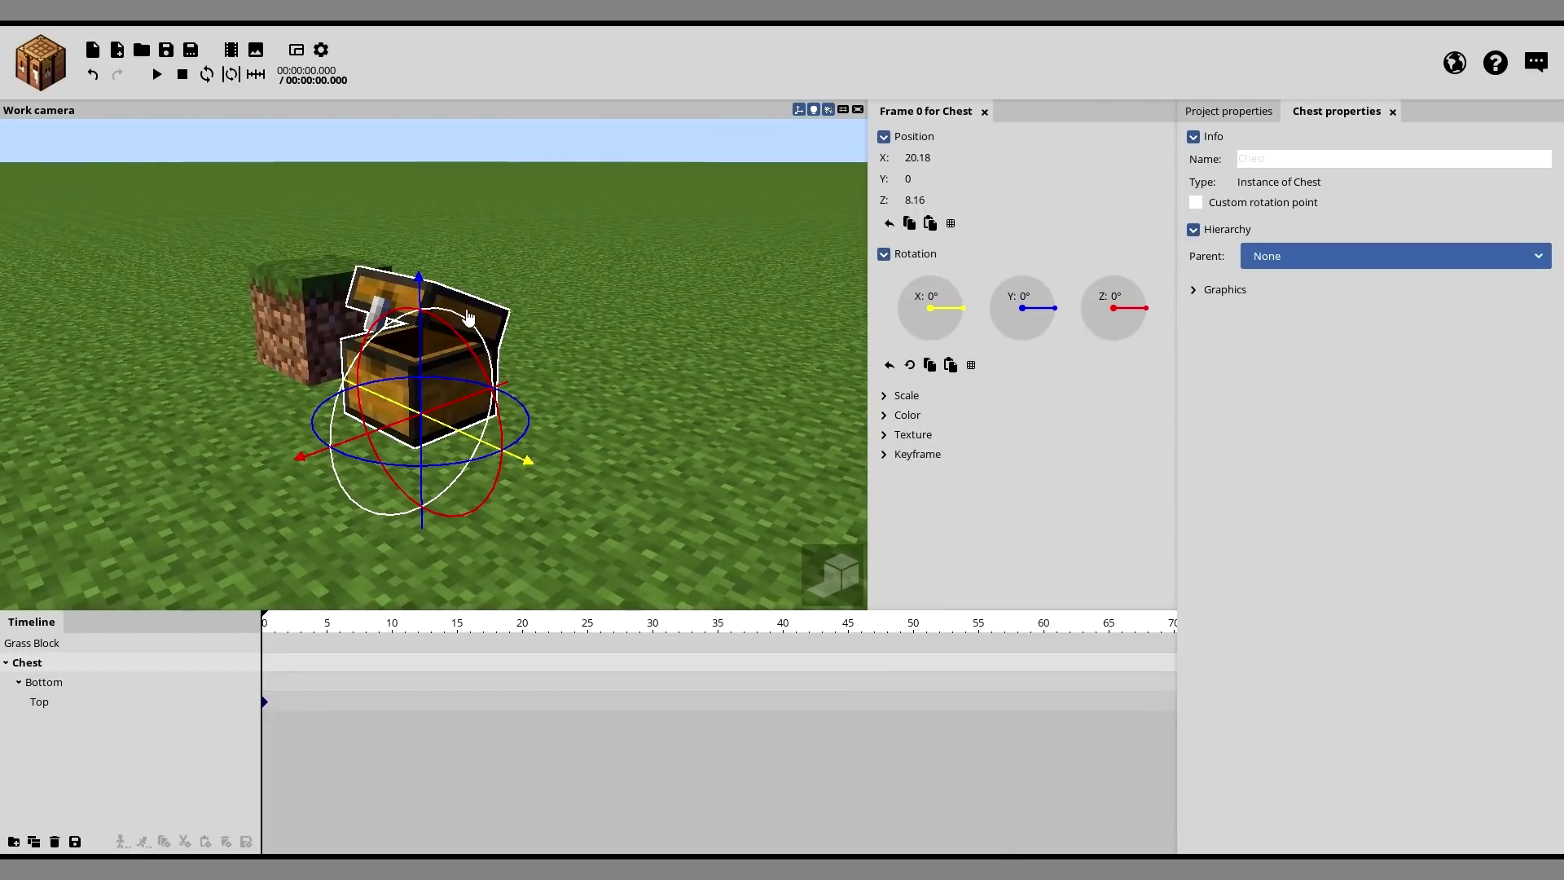
left_click(399, 277)
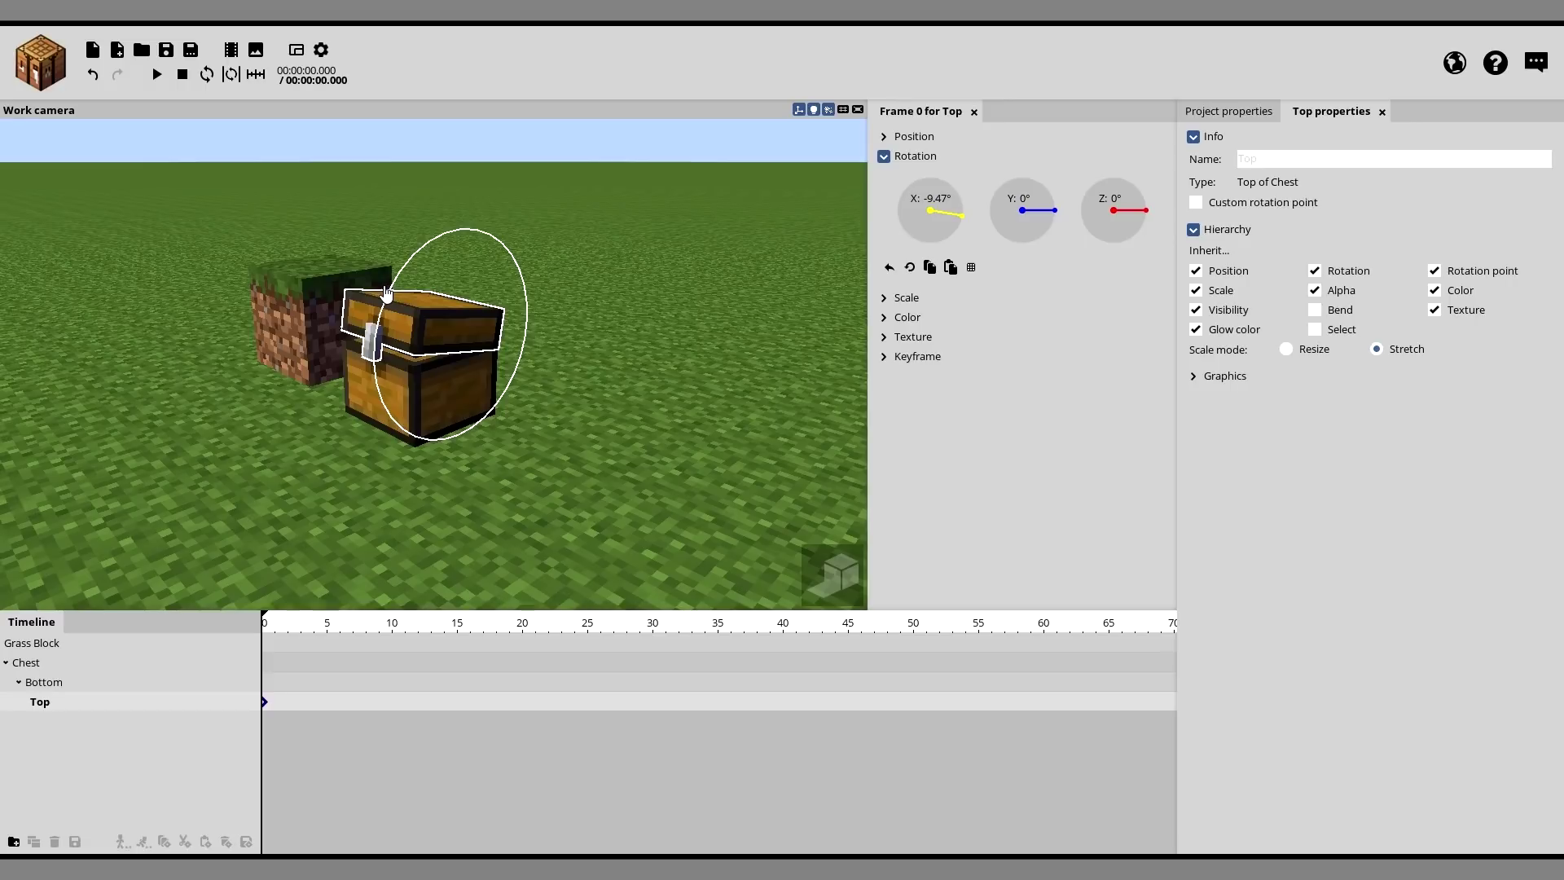
left_click_drag(387, 291, 390, 285)
left_click_drag(562, 342, 635, 398)
left_click(635, 398)
Step: Search the special blocks for "table" and create an Enchantment Table with the Minecraft texture
left_click(40, 62)
left_click(303, 132)
left_click(308, 140)
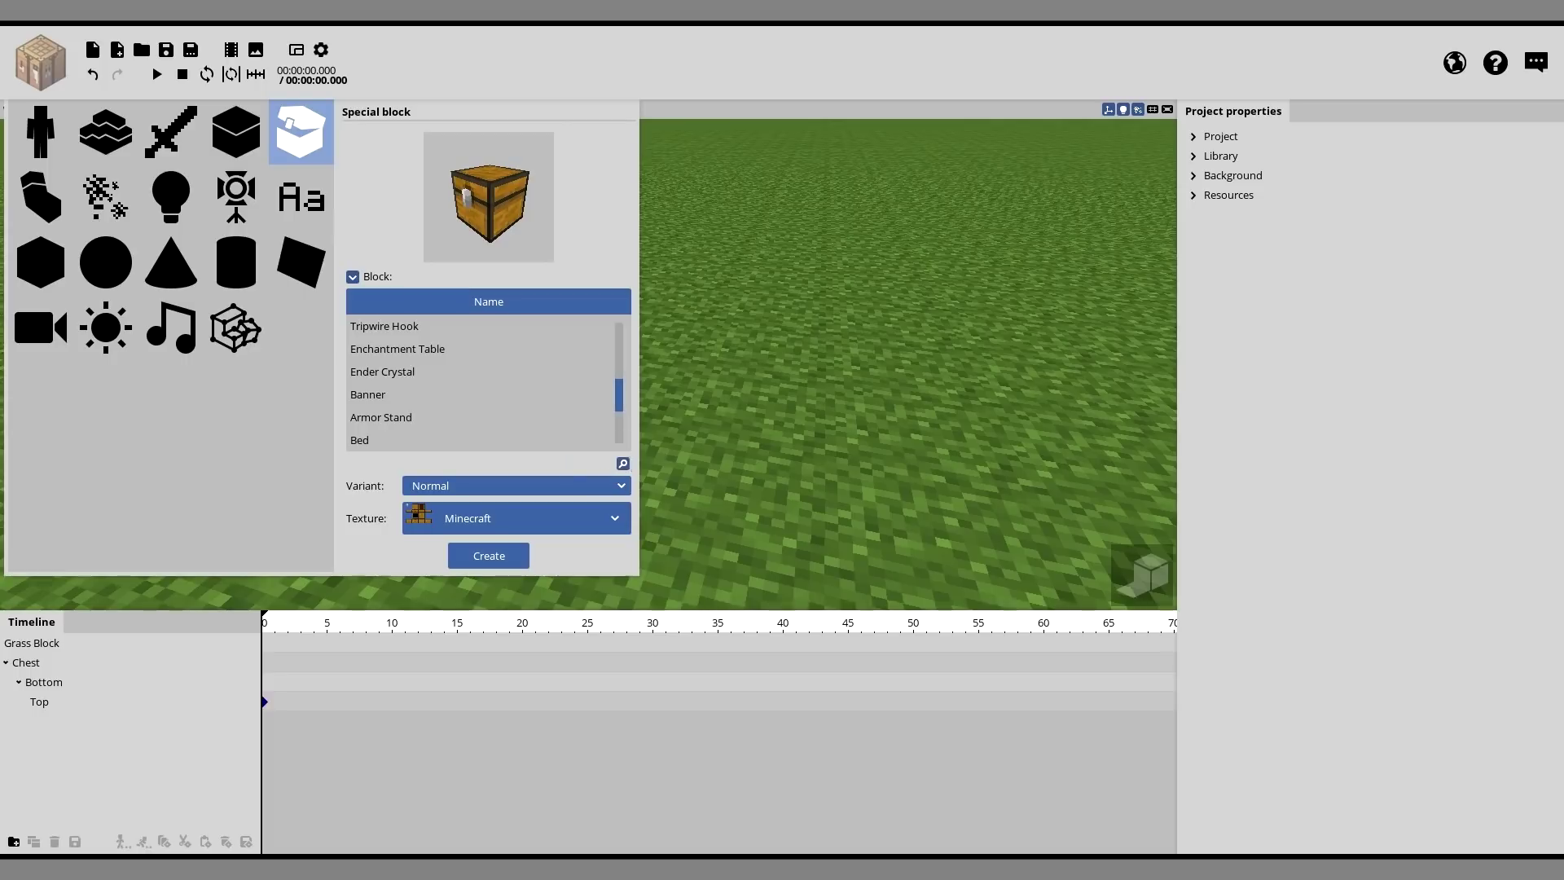
left_click(453, 334)
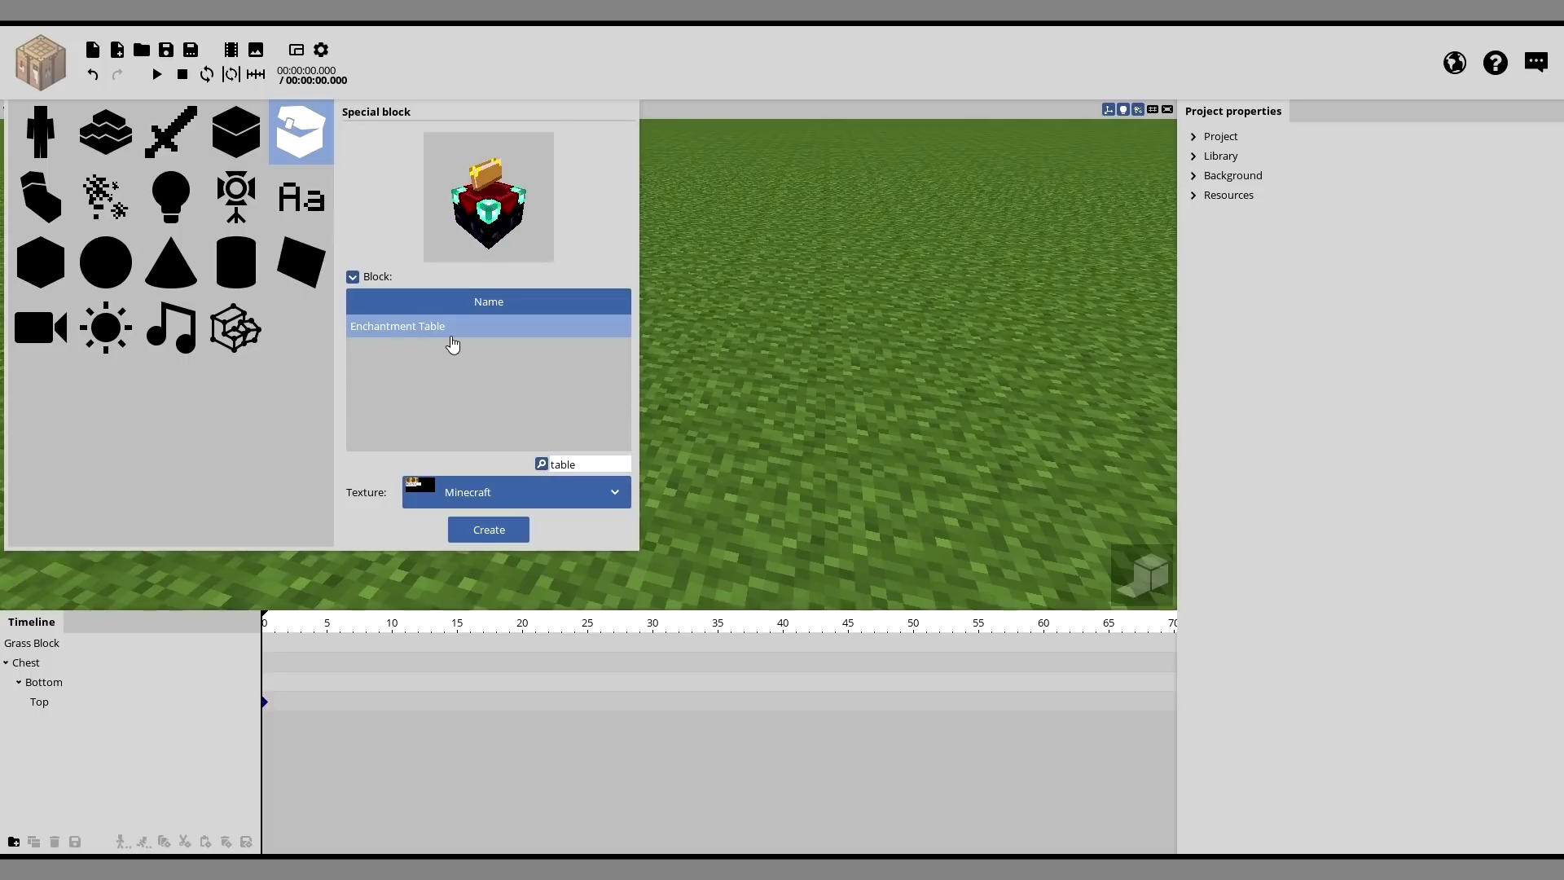
left_click(482, 535)
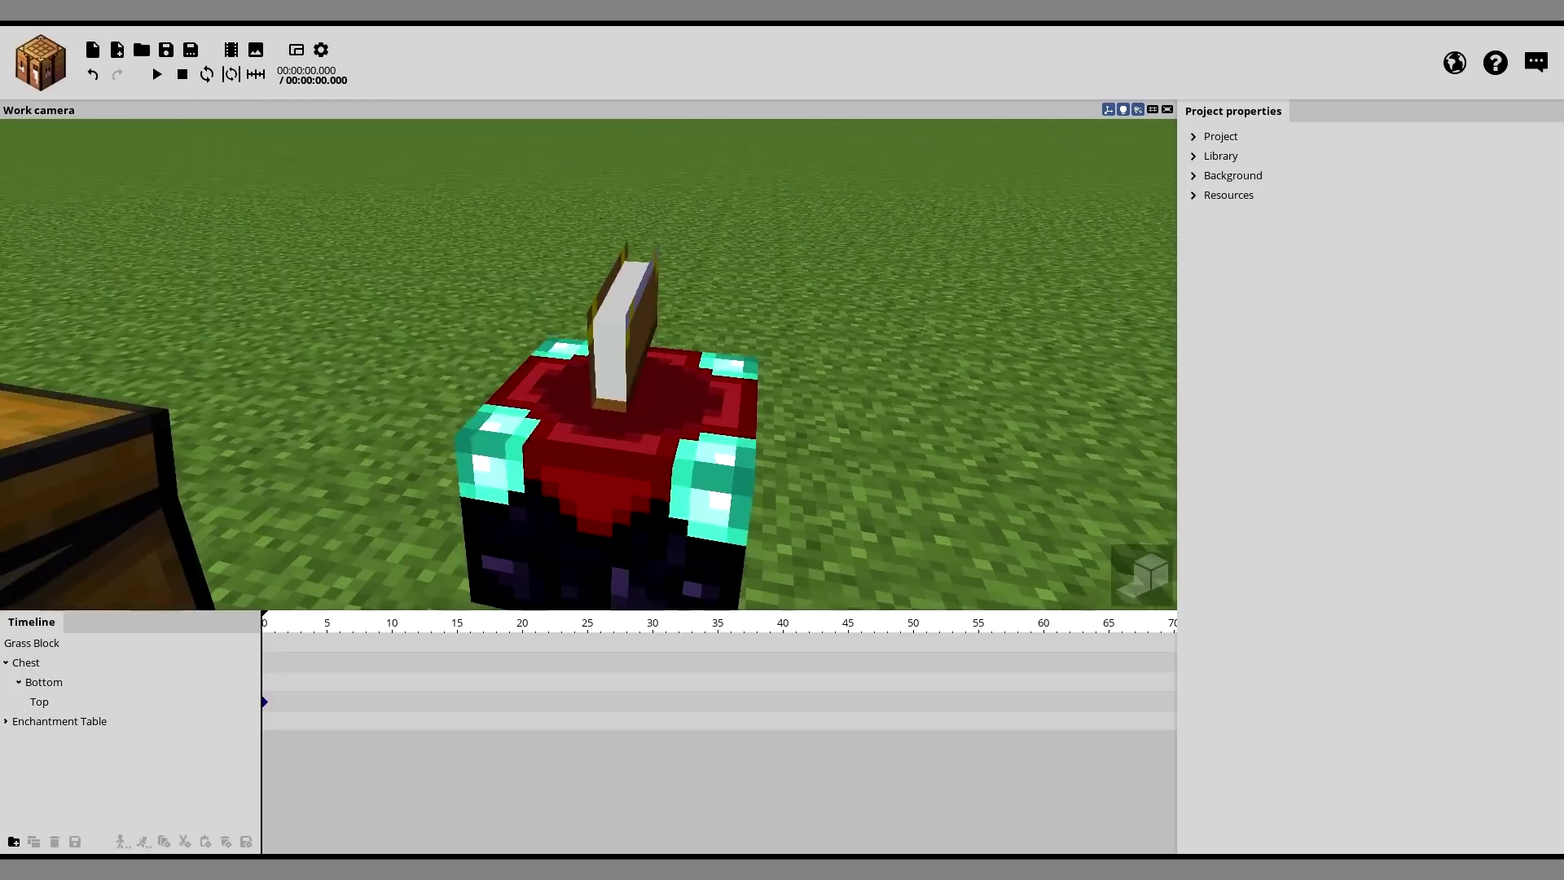
Step: Open the enchantment table's book by rotating its right half to about -46° and its left half to about 70° around Z
left_click_drag(775, 440, 739, 426)
left_click_drag(562, 334, 710, 303)
left_click(676, 355)
left_click(497, 358)
left_click_drag(497, 359, 640, 407)
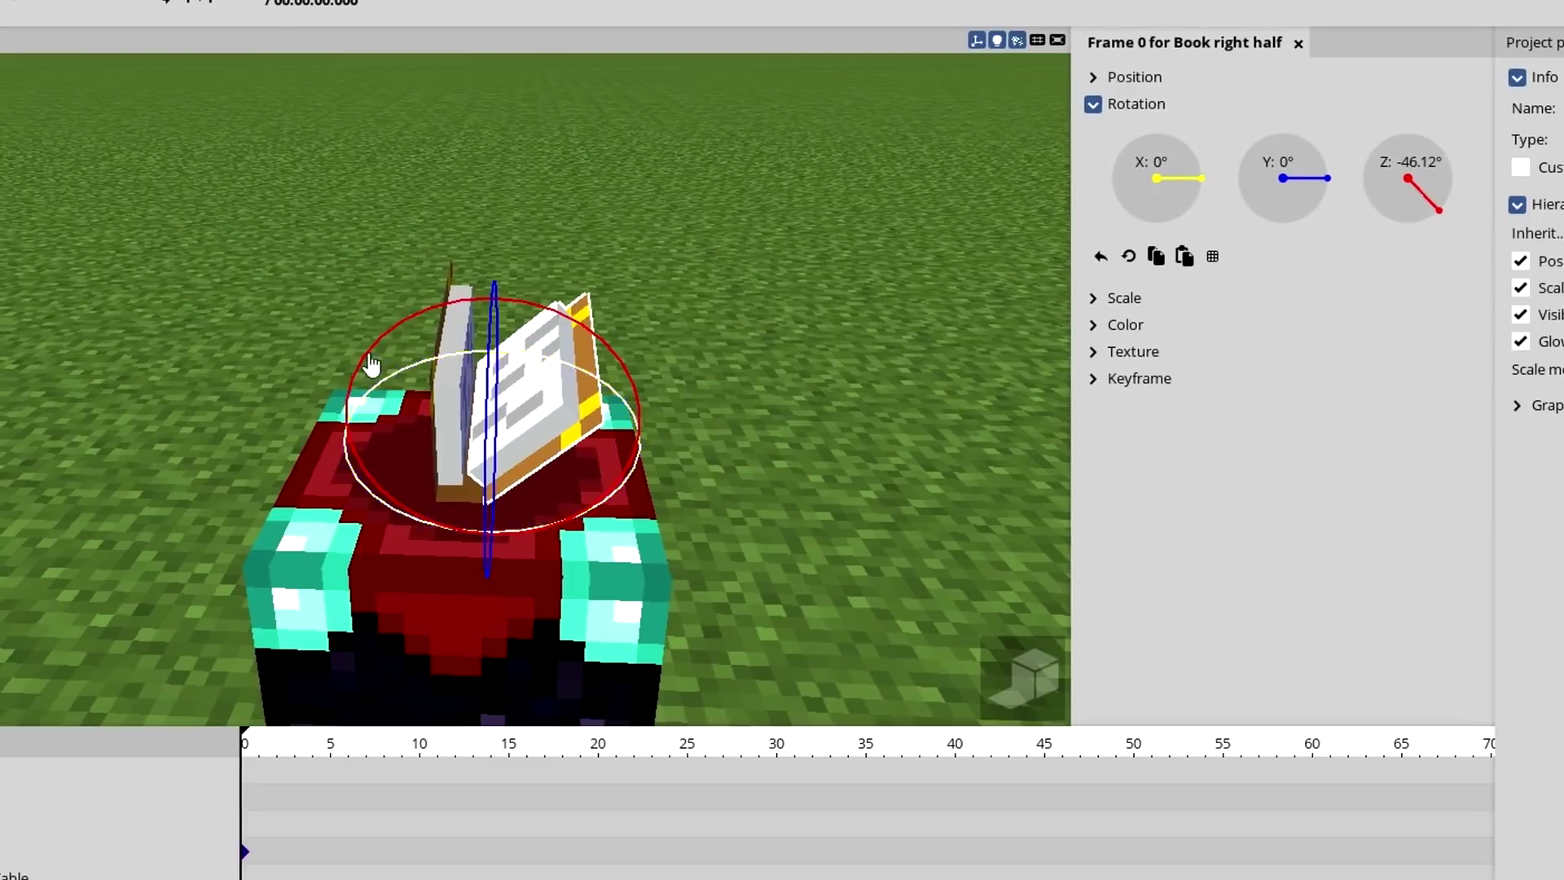
left_click(446, 415)
left_click_drag(391, 326, 350, 400)
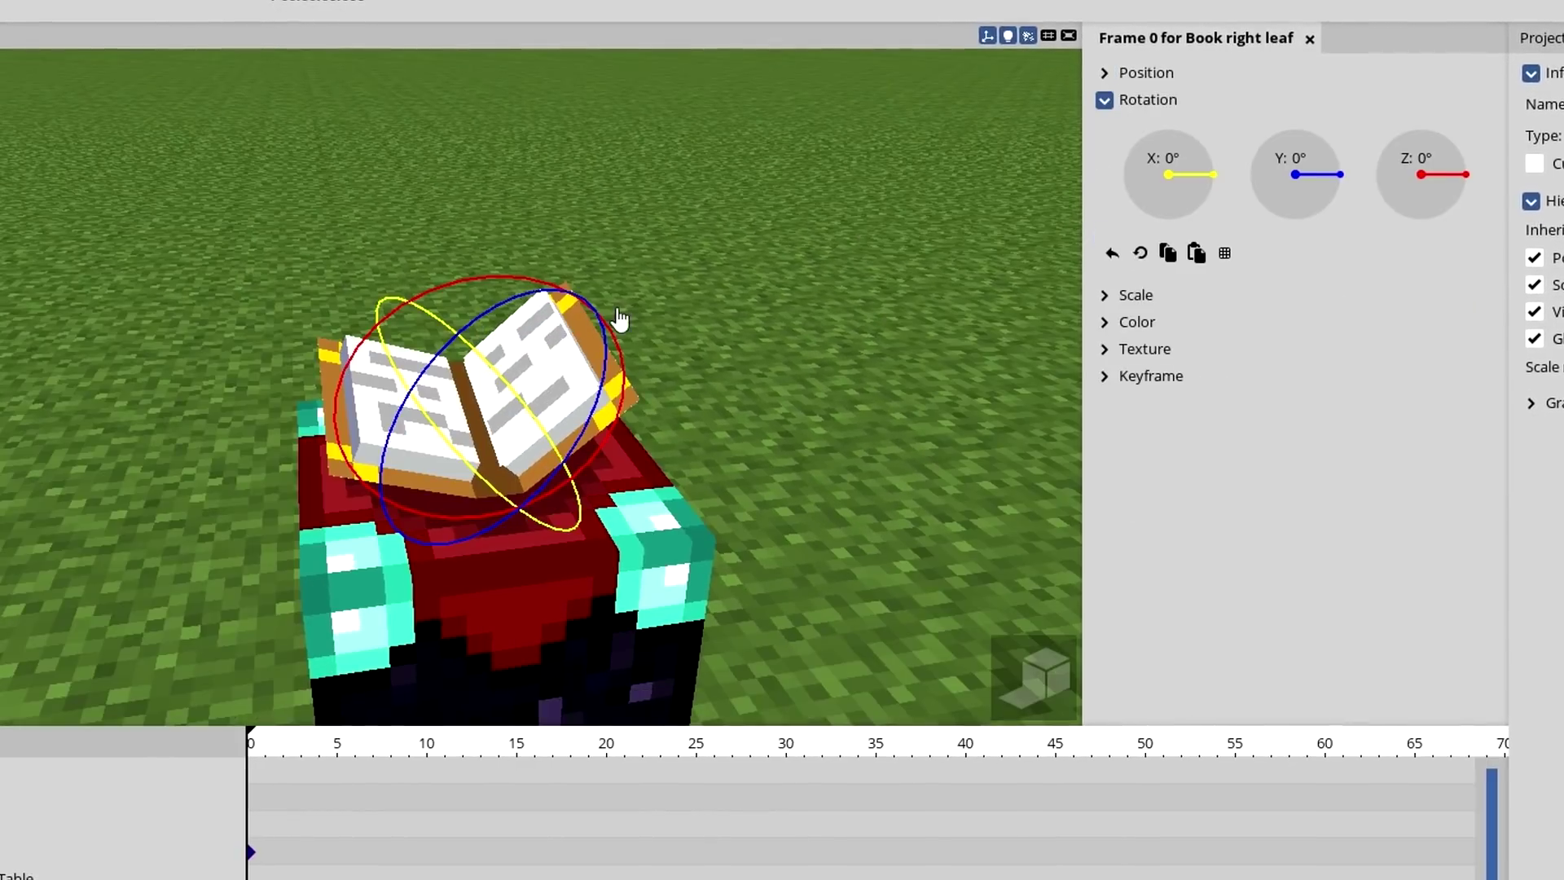
Step: Rotate the book's right and left leaves around Z so they stand between the covers, the left leaf at about -47°
left_click_drag(612, 317, 637, 291)
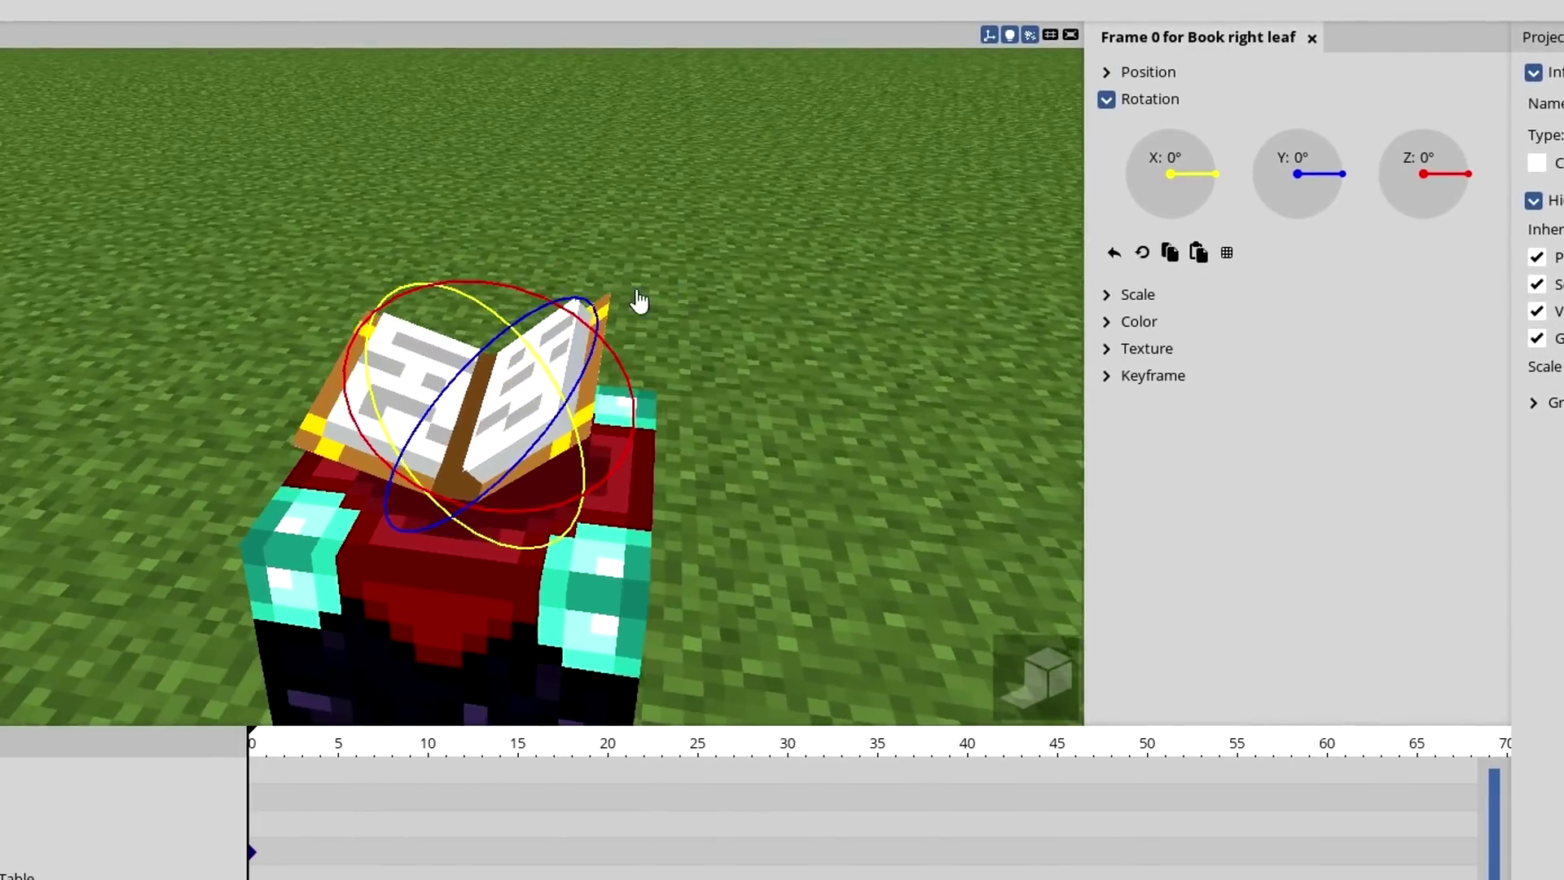
left_click_drag(488, 285, 380, 293)
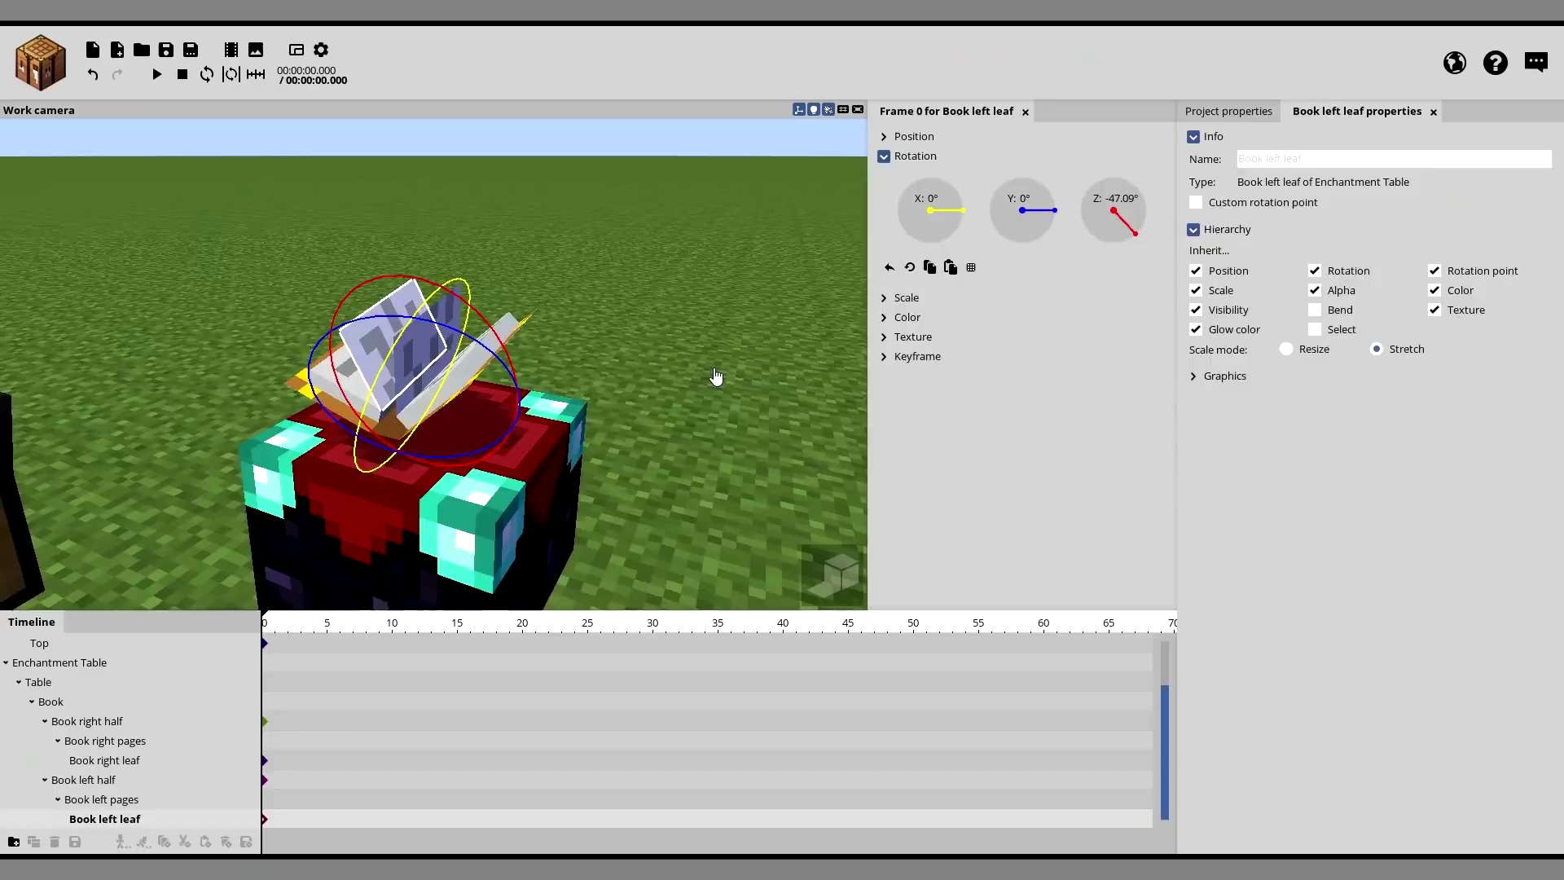
left_click(716, 378)
left_click_drag(588, 525, 588, 526)
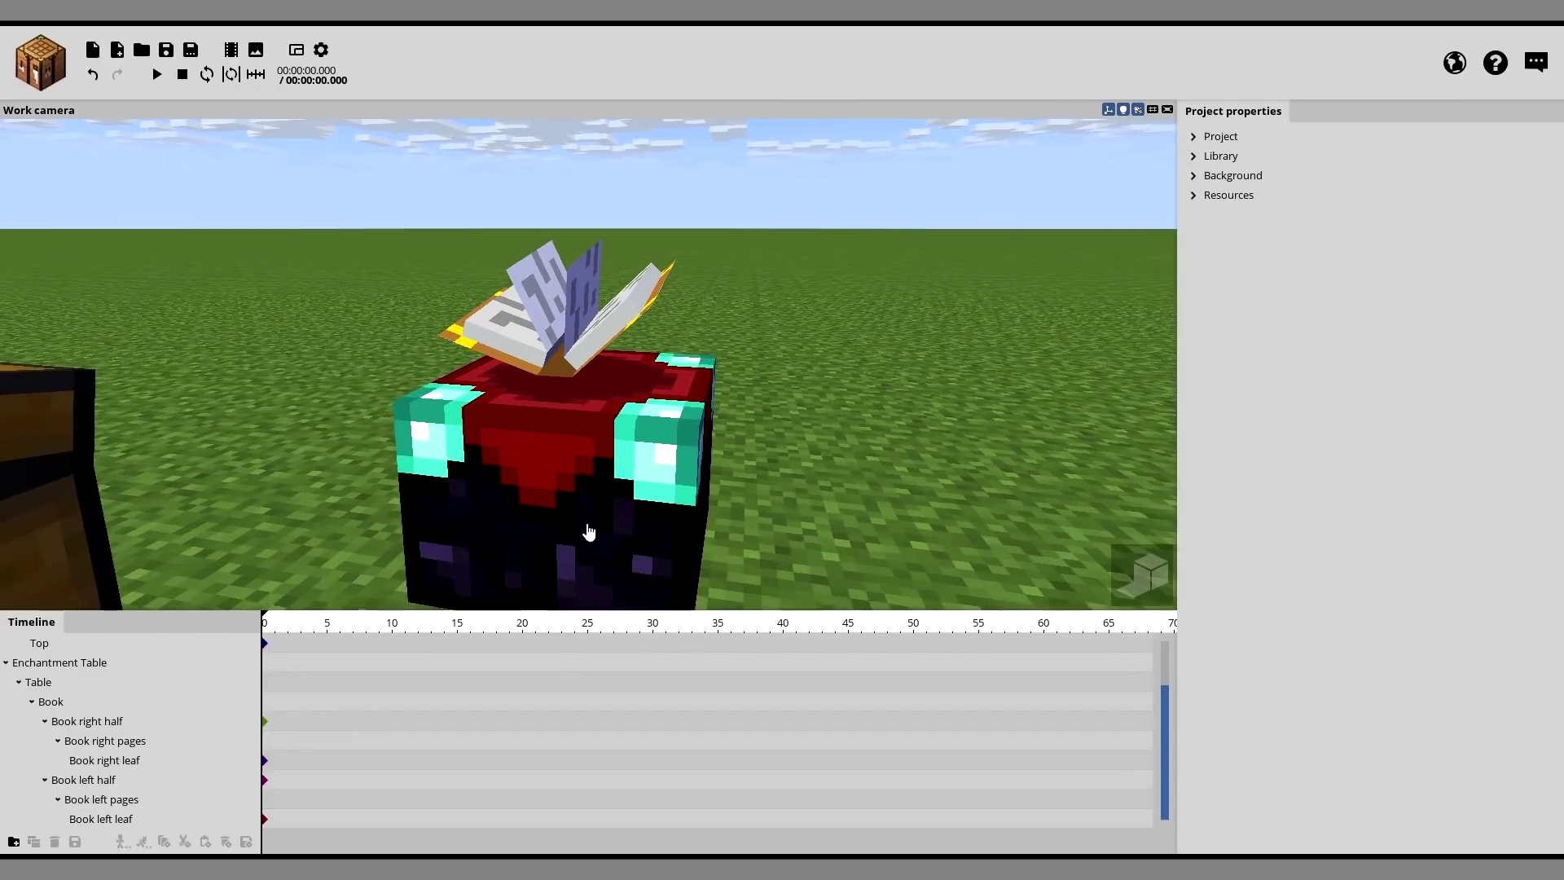
scroll(586, 526, "down", 1)
Step: Select the enchantment table and its book parts, collapse Book right half and Book left half in the timeline, and clear the selection
left_click(603, 497)
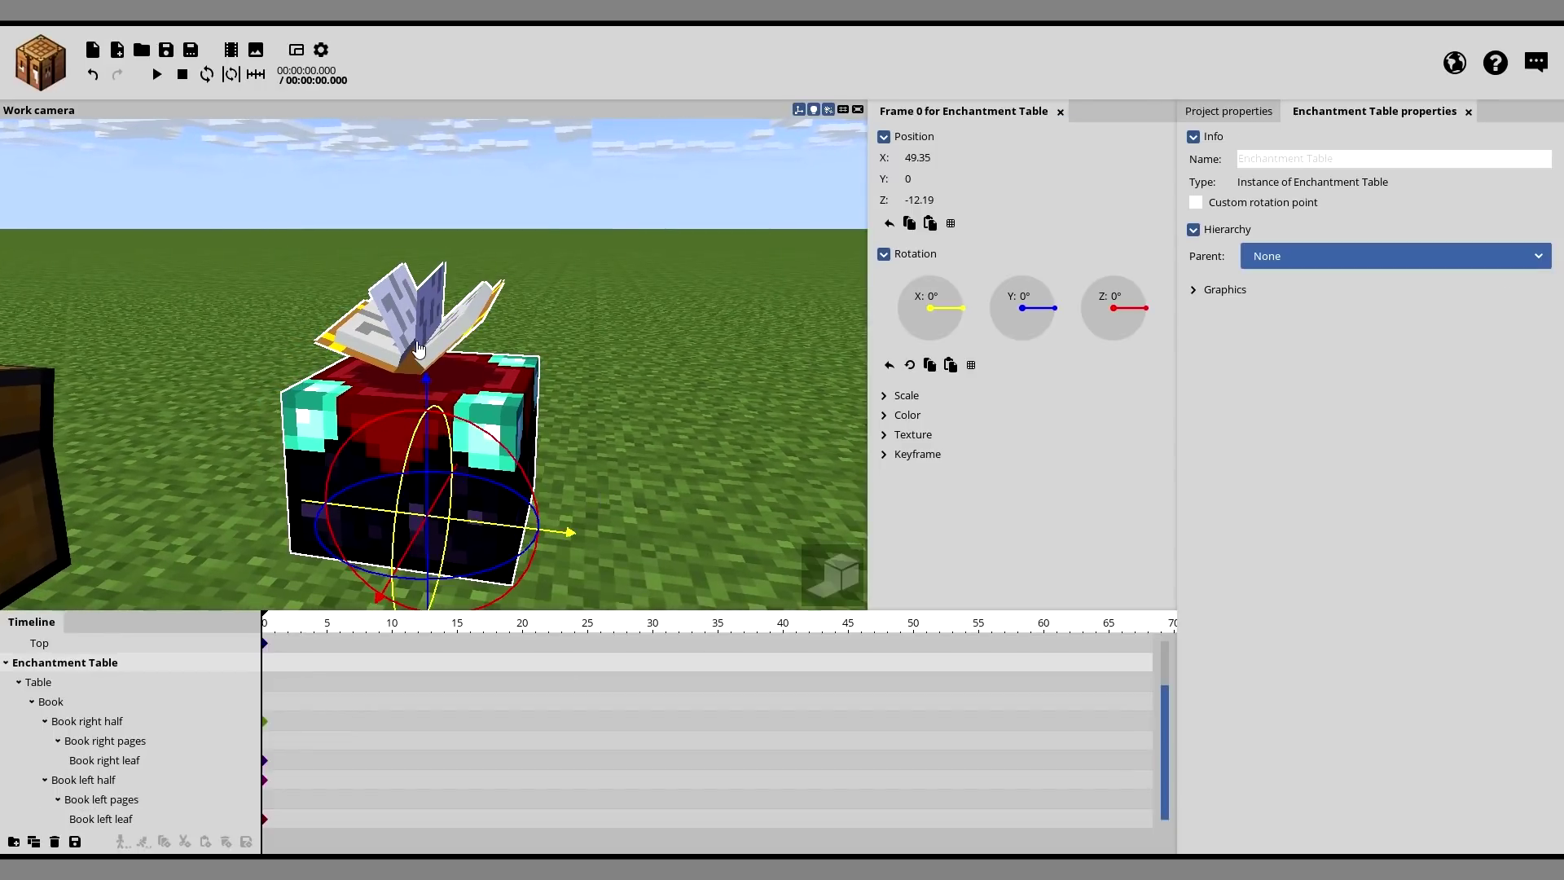
left_click(362, 340)
left_click(394, 324)
left_click_drag(590, 247, 676, 310)
left_click(387, 336)
left_click(45, 779)
left_click(44, 760)
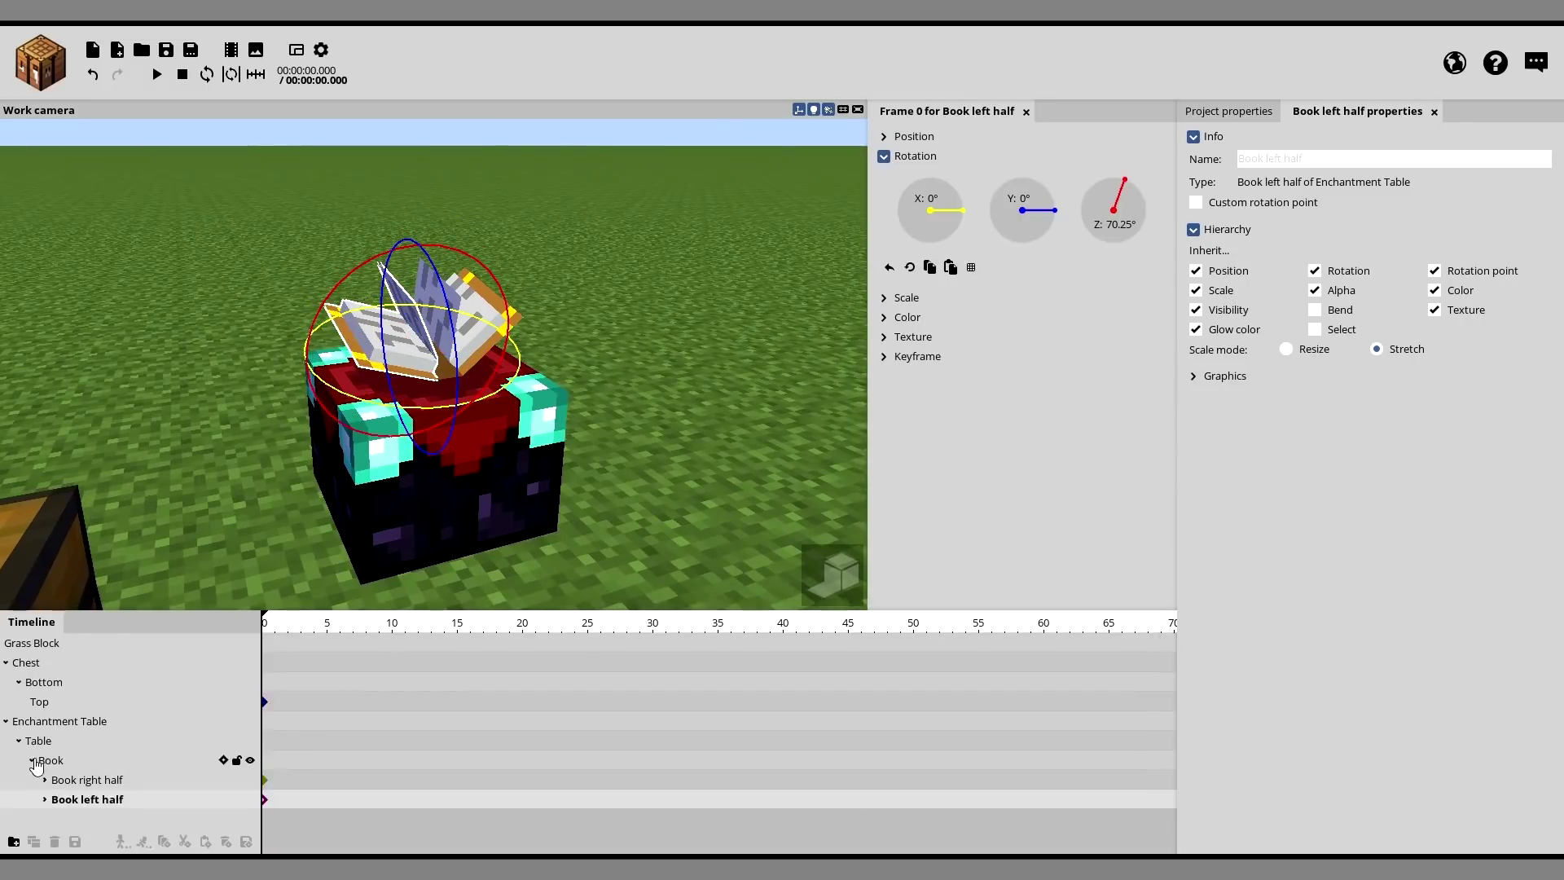
left_click(665, 384)
Step: Examine the grass block, the open chest and the enchantment table from several viewpoints around the scene
right_click_drag(665, 384, 665, 420)
key("s")
key("d")
key("q")
right_click_drag(588, 364, 555, 268)
key("w")
key("e")
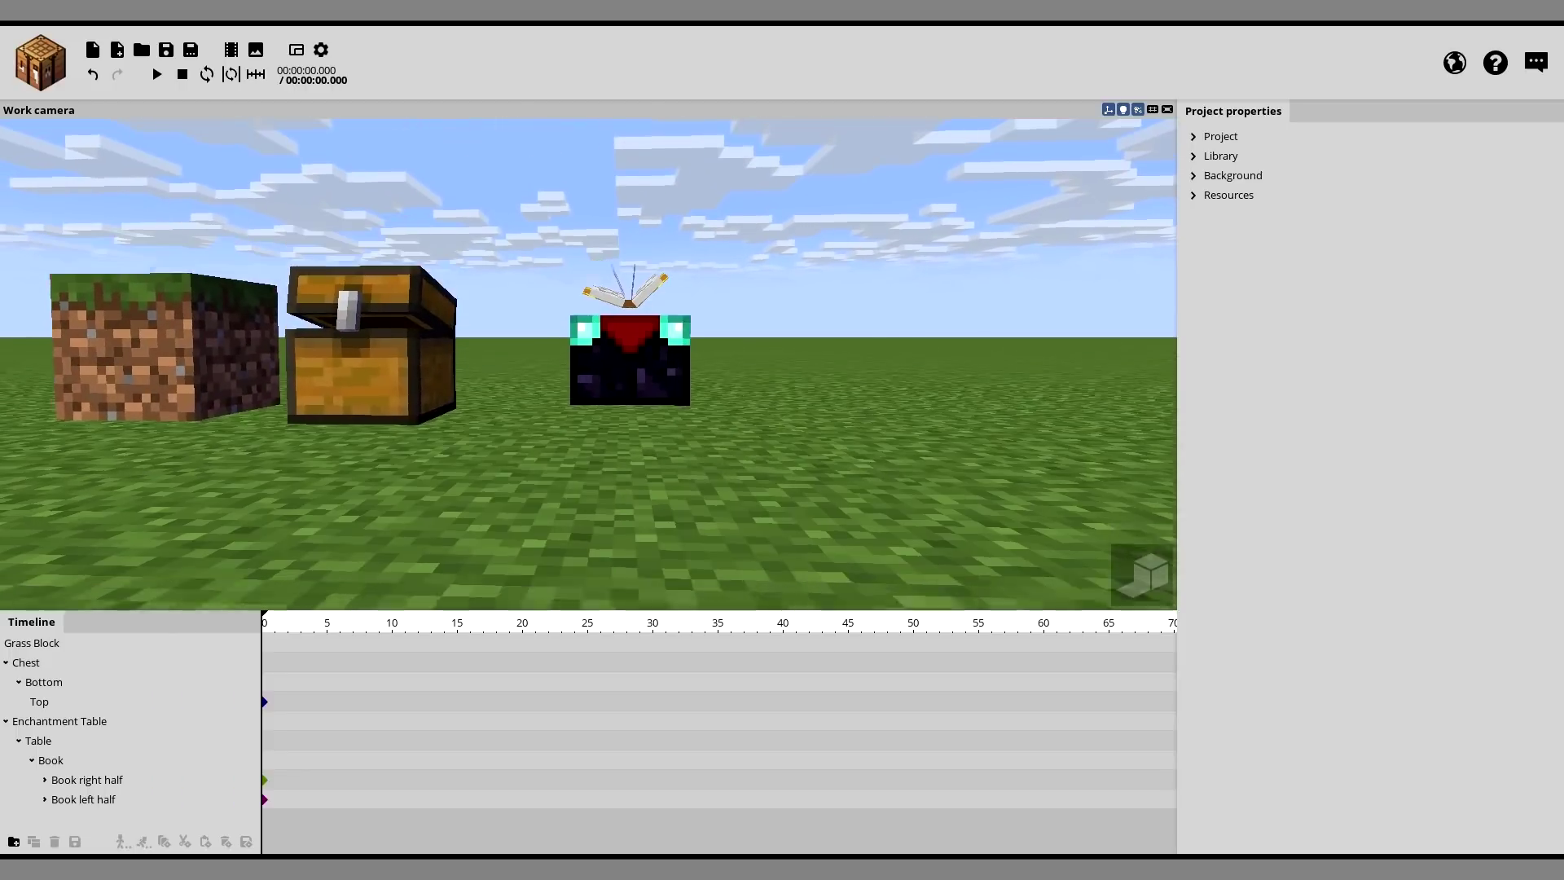
key("e")
right_click_drag(533, 218, 529, 281)
key("w")
key("a")
right_click_drag(472, 230, 529, 204)
key("q")
key("w")
key("w")
key("e")
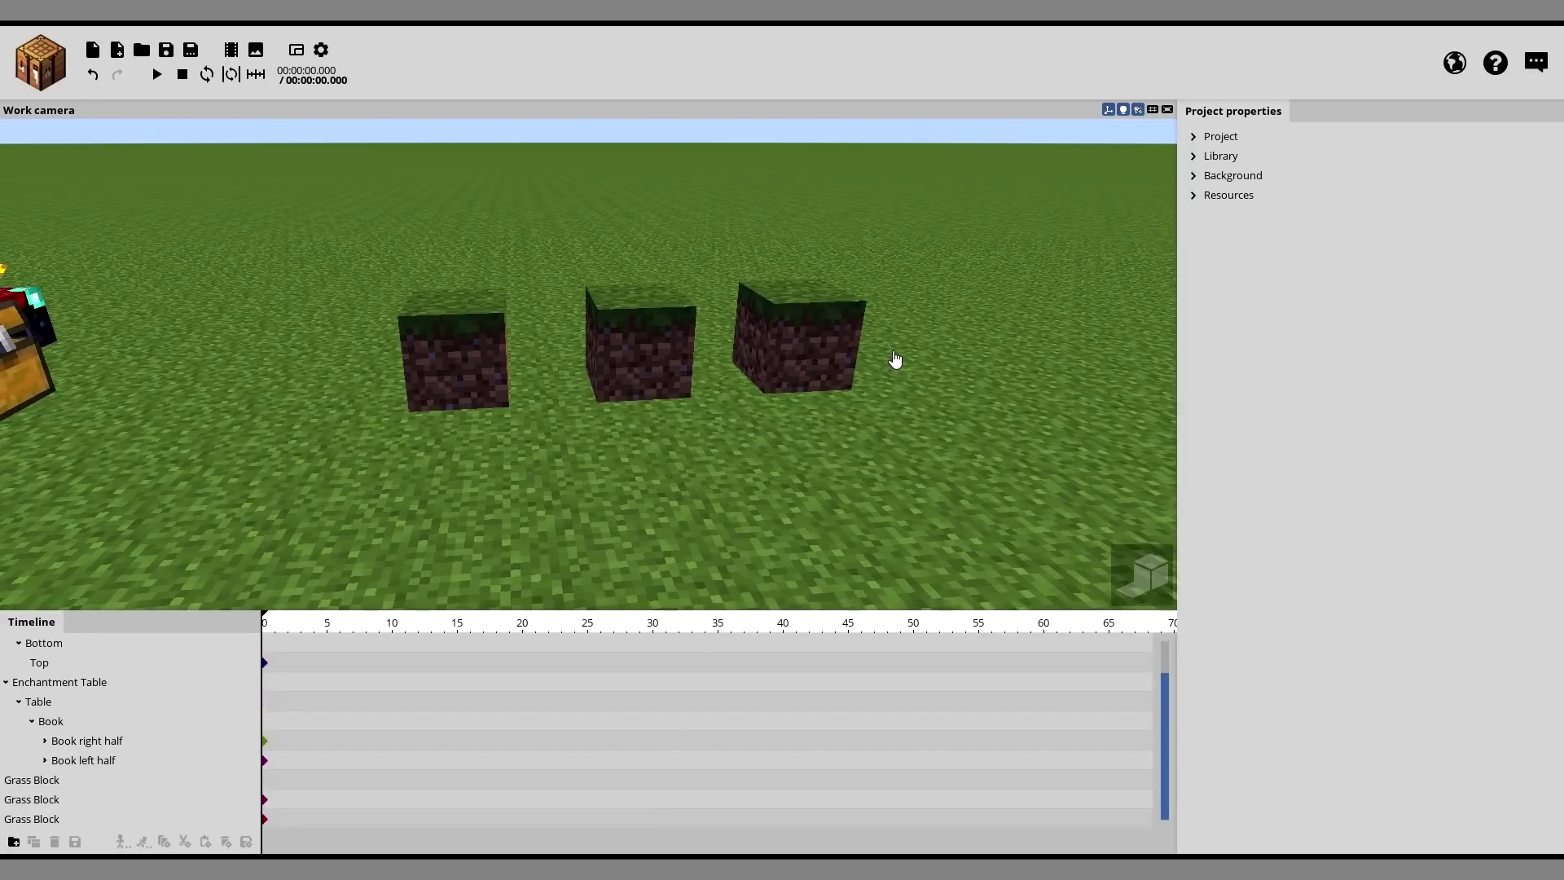
Step: Move the three separate grass blocks together freehand, two side by side on the ground and the third on top
key("w")
right_click_drag(894, 360, 888, 302)
key("q")
key("w")
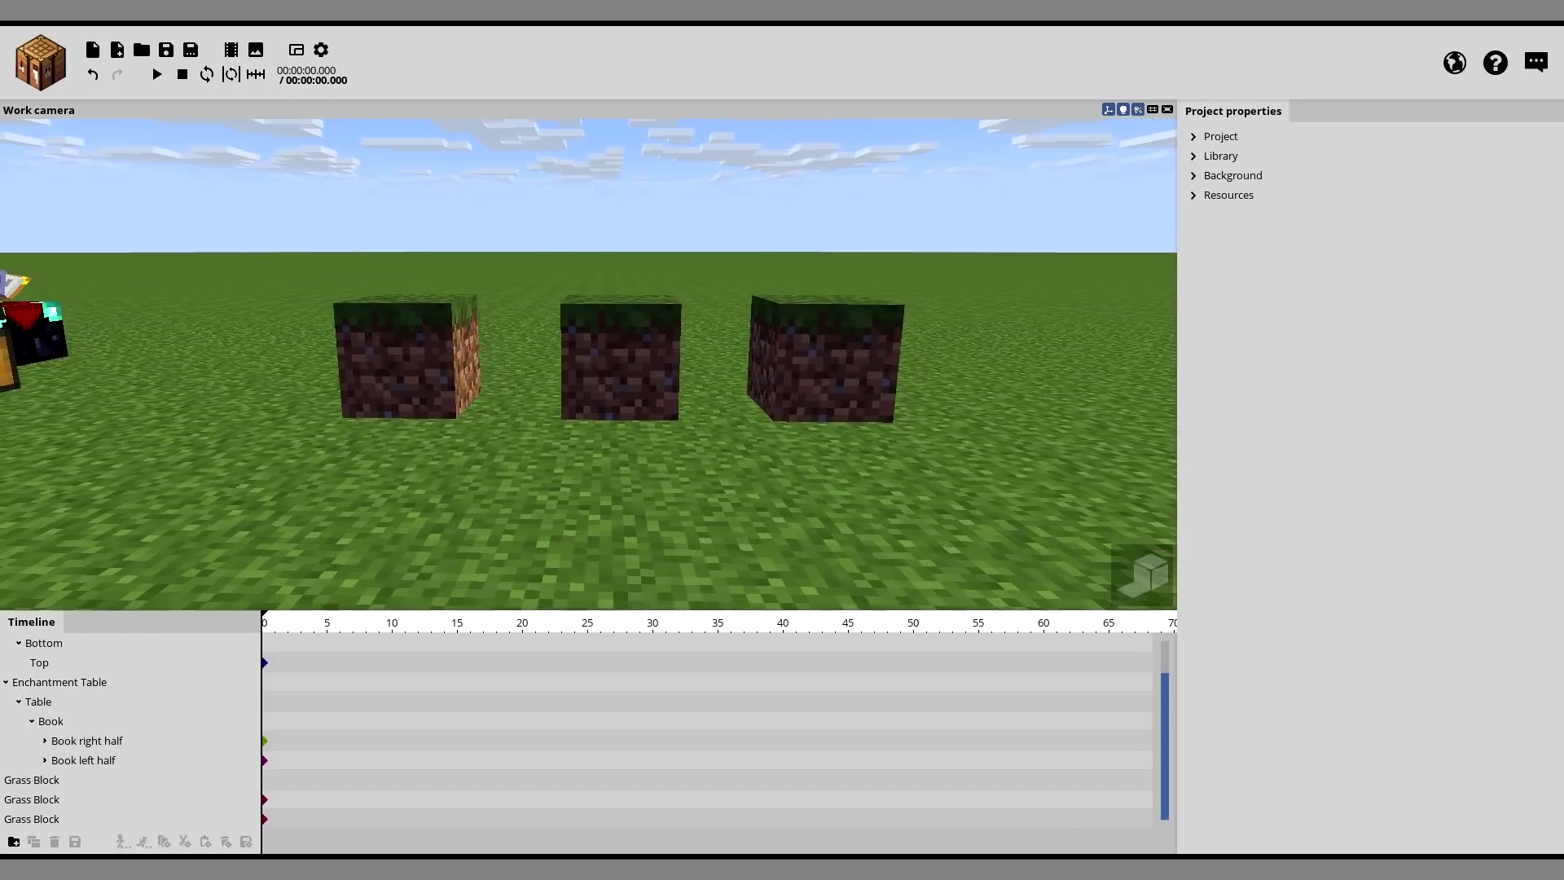
key("w")
right_click_drag(846, 415, 811, 379)
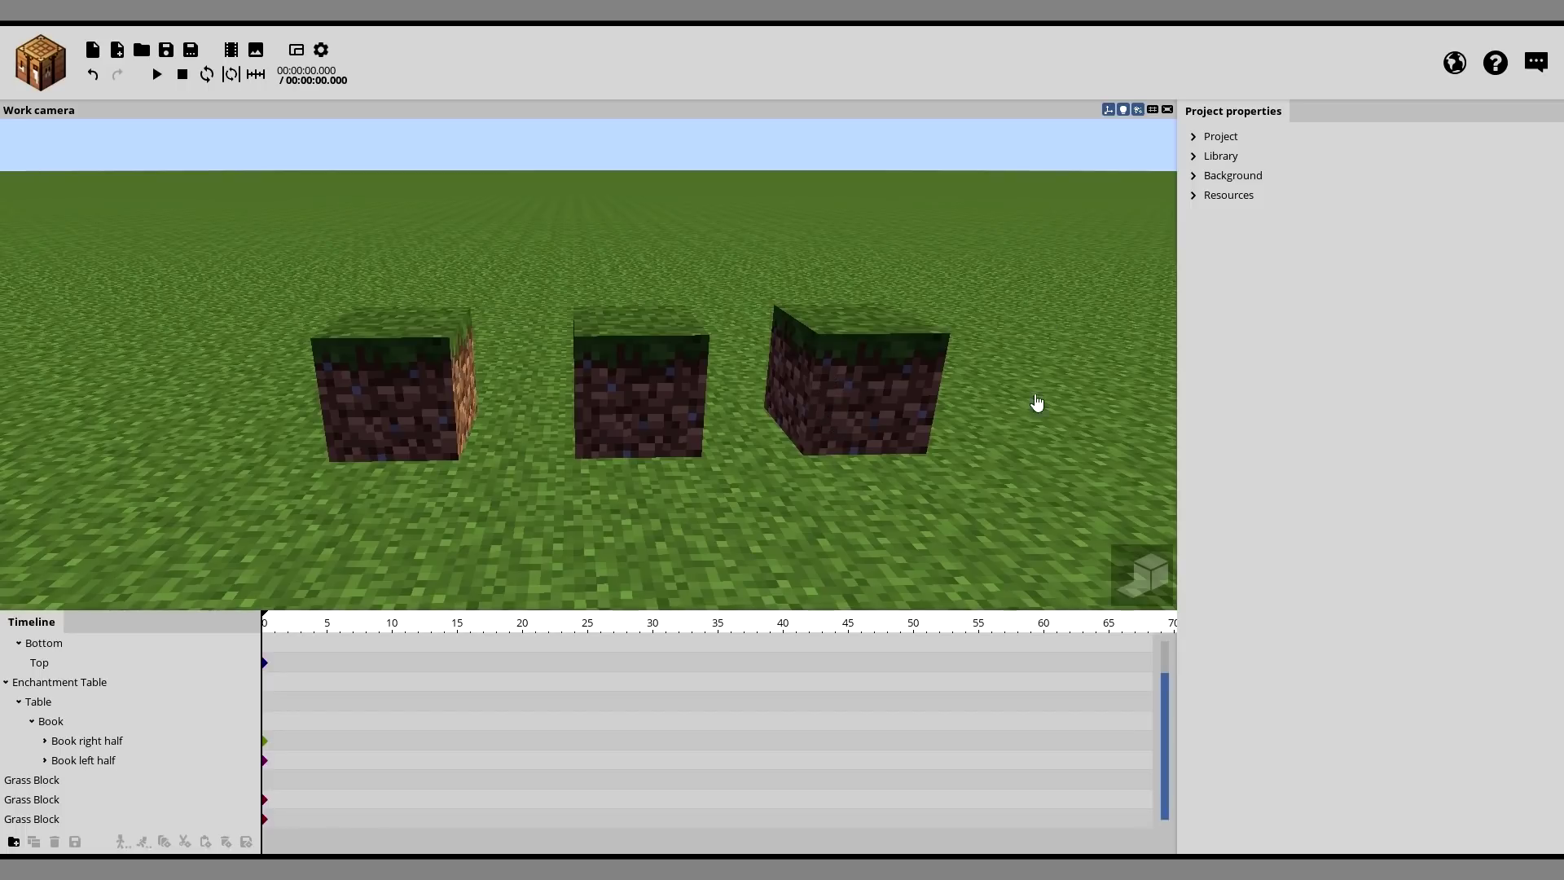
left_click(857, 380)
left_click_drag(634, 437, 533, 436)
left_click(179, 360)
left_click_drag(219, 359, 560, 351)
left_click_drag(503, 307, 504, 299)
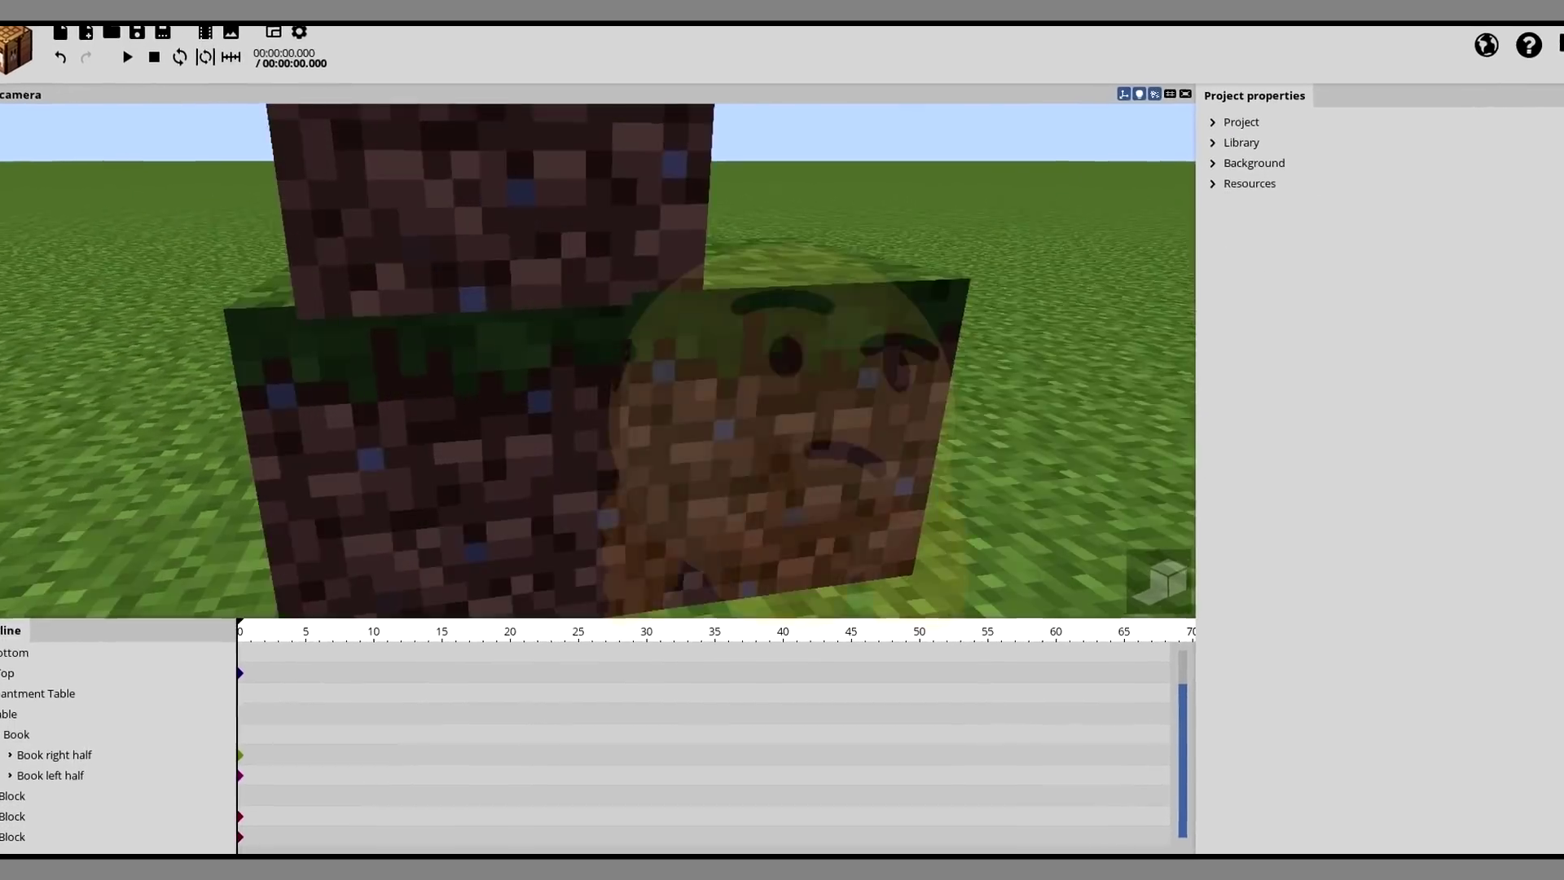
Step: Examine how well the edges of the three stacked grass blocks line up from several sides
key("w")
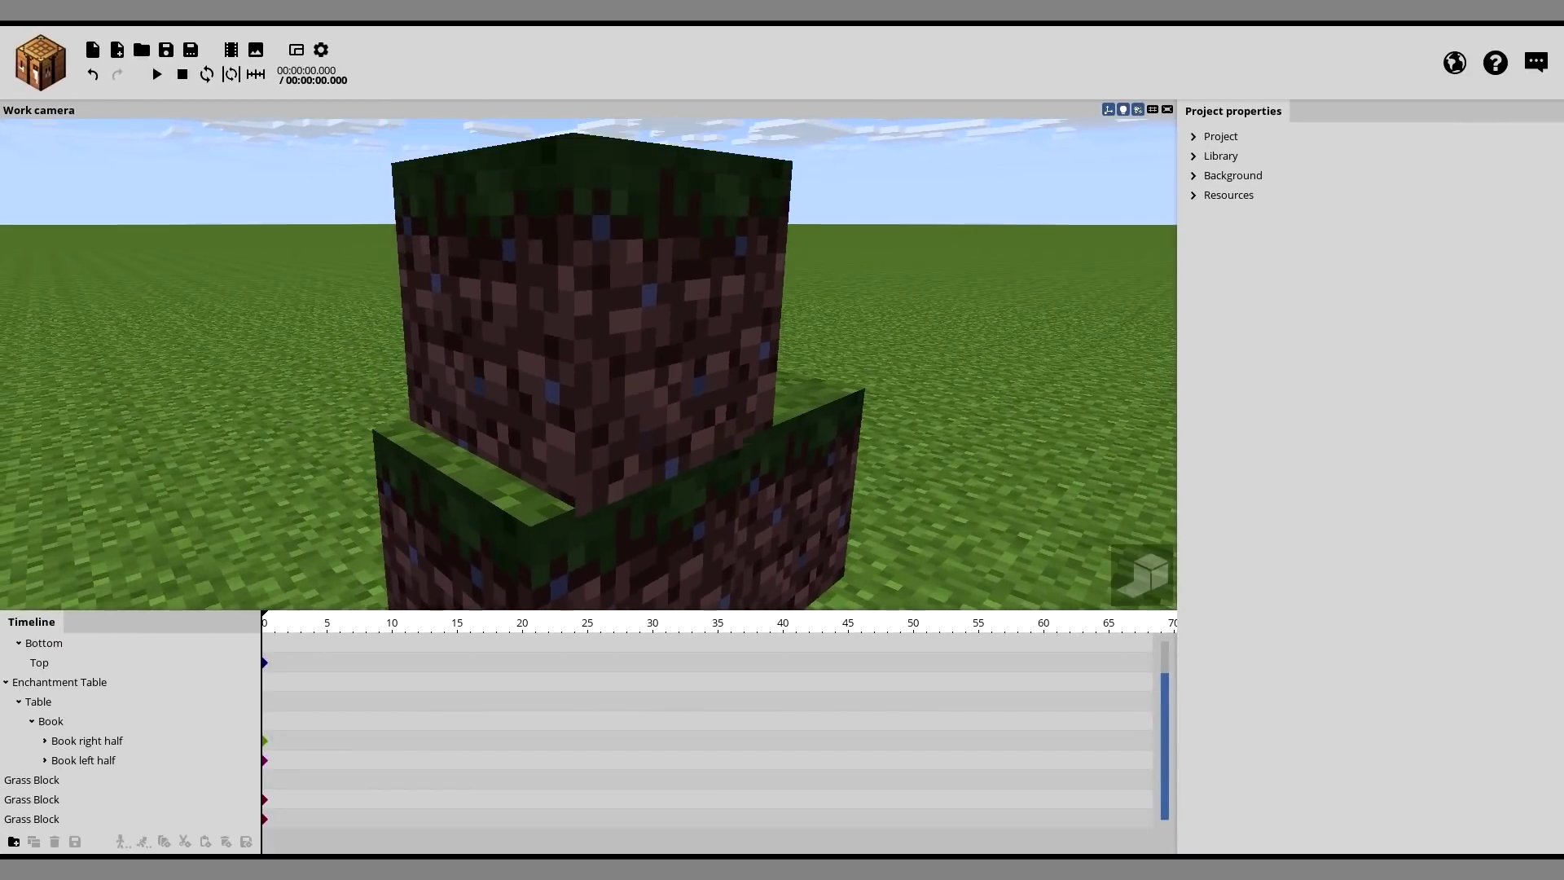
key("a")
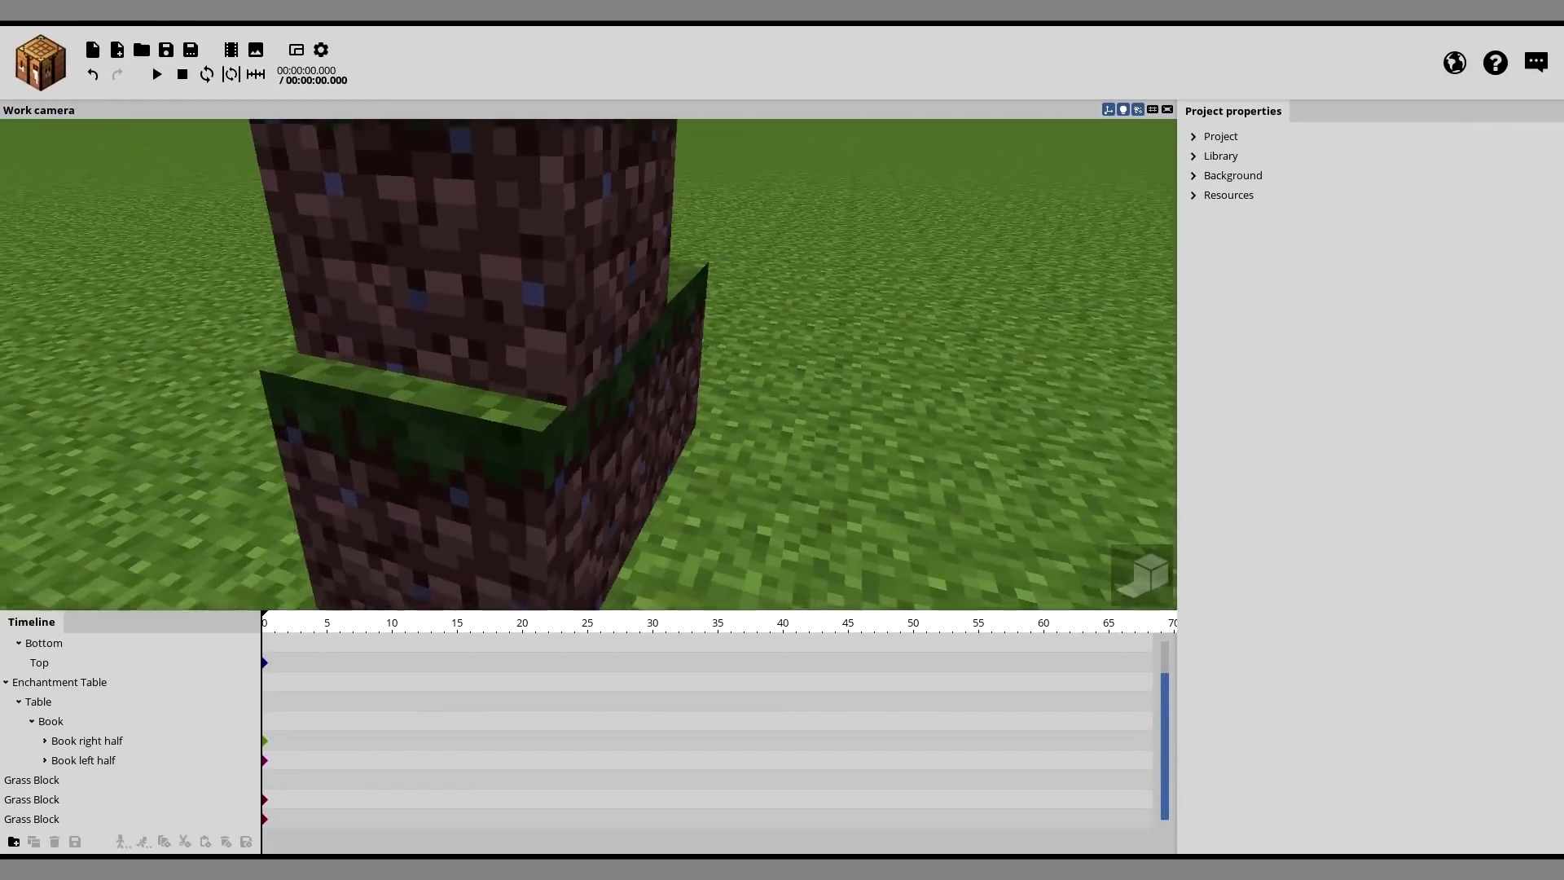
key("a")
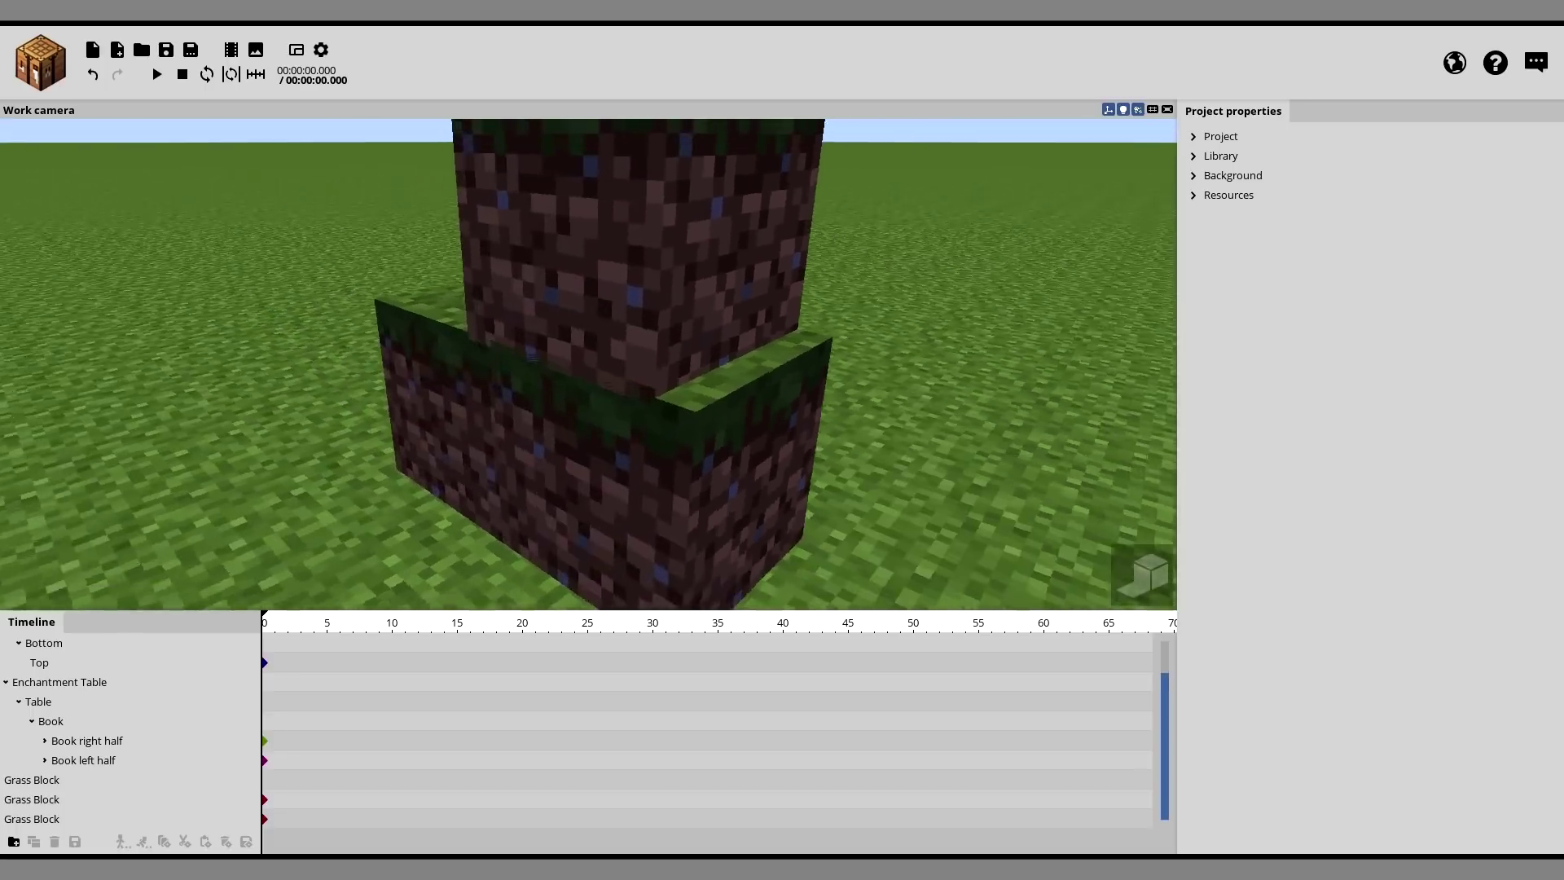
key("s")
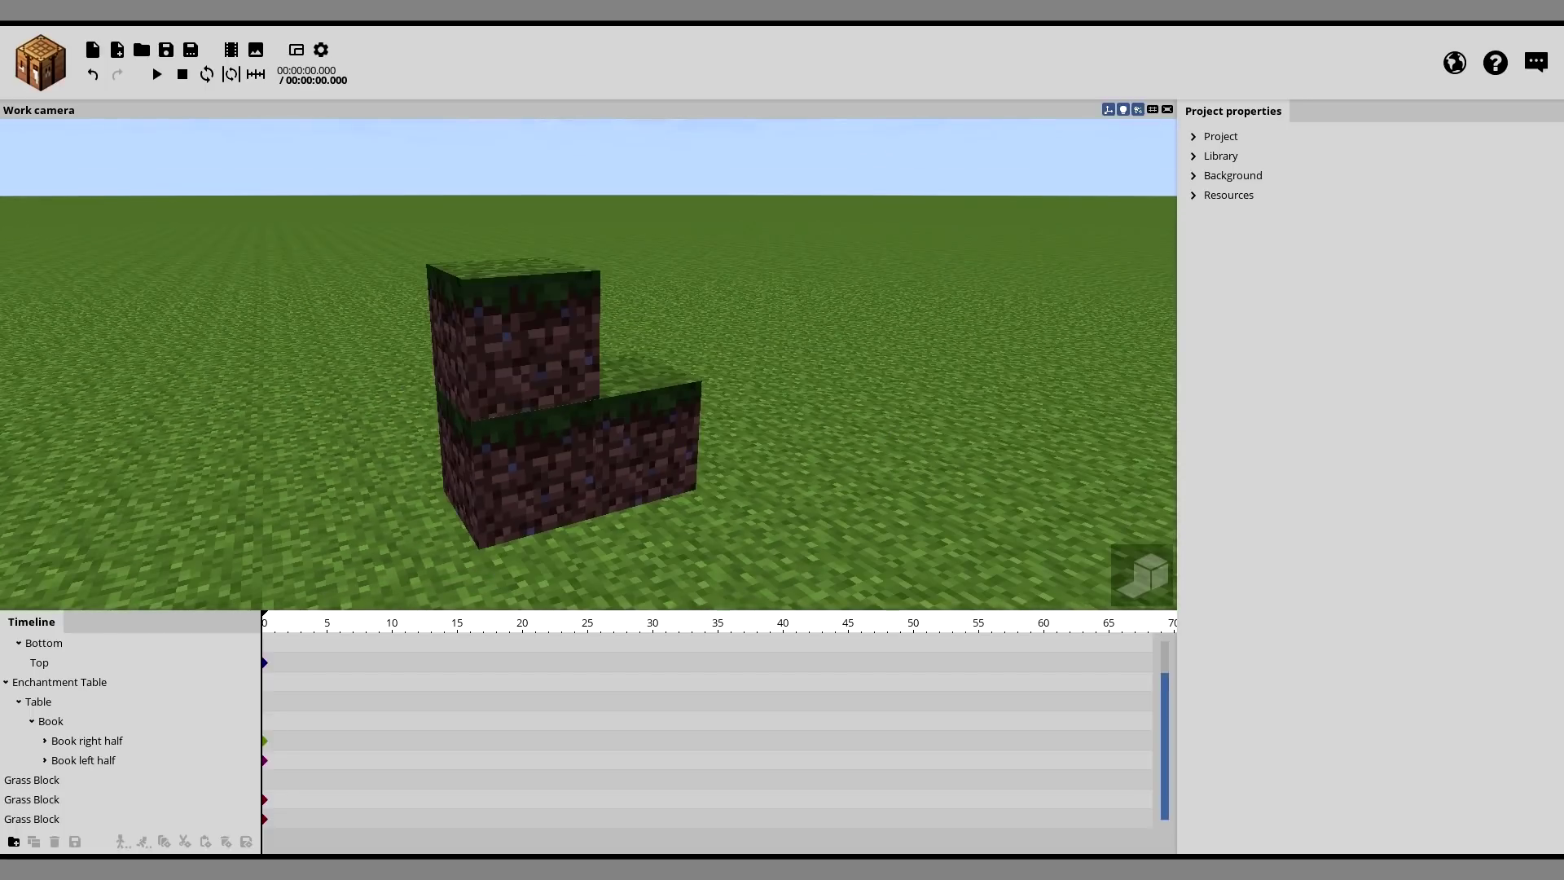
Step: Select the upper grass block and enable position grid snapping with a grid size of 16
left_click(566, 382)
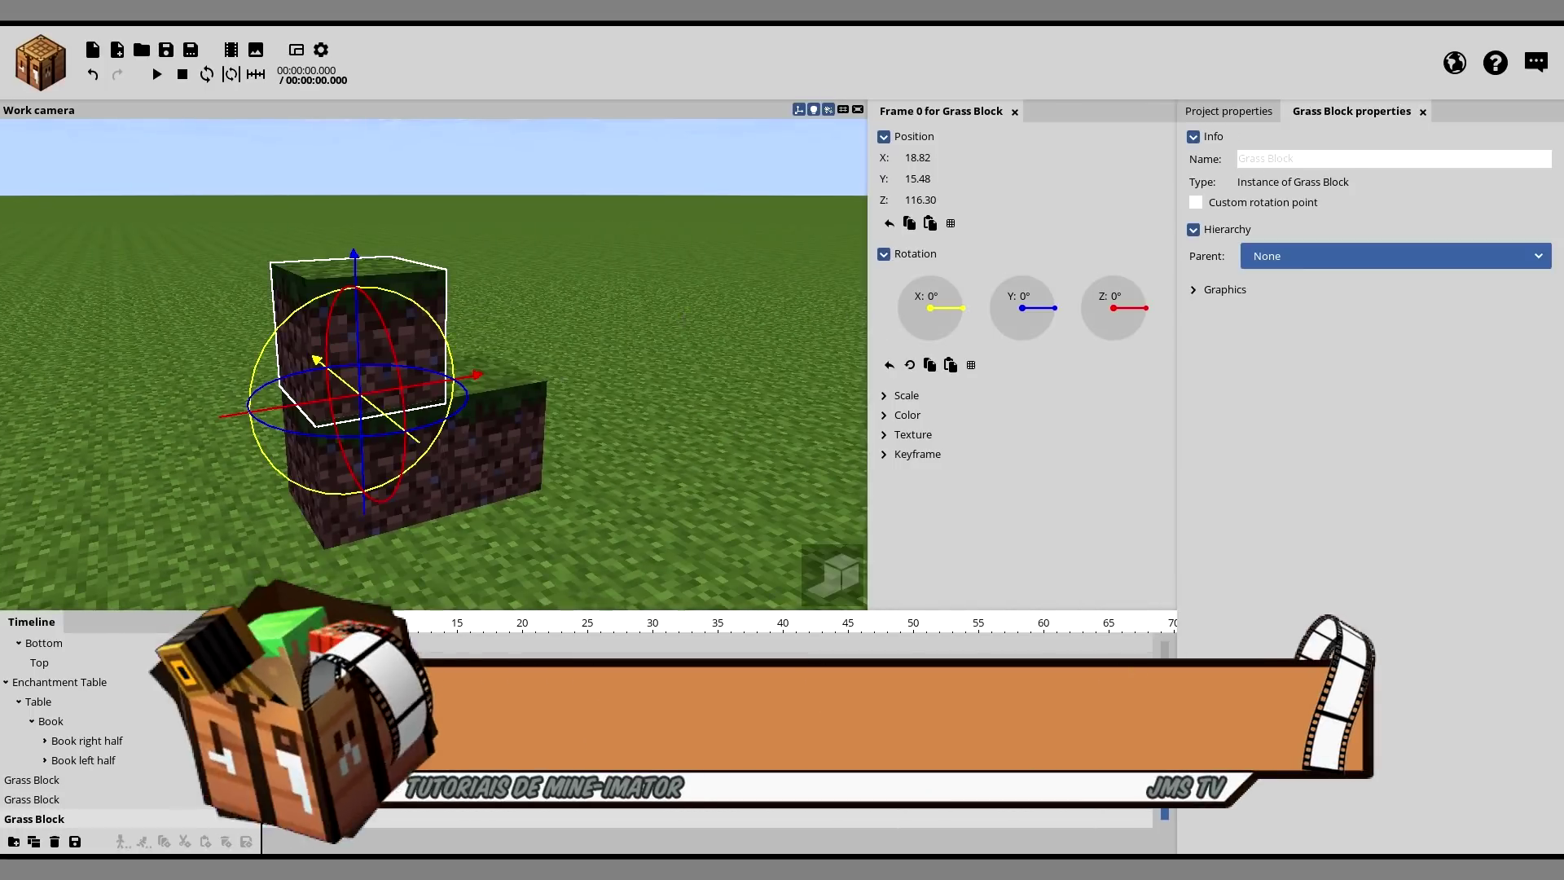
left_click_drag(649, 349, 643, 424)
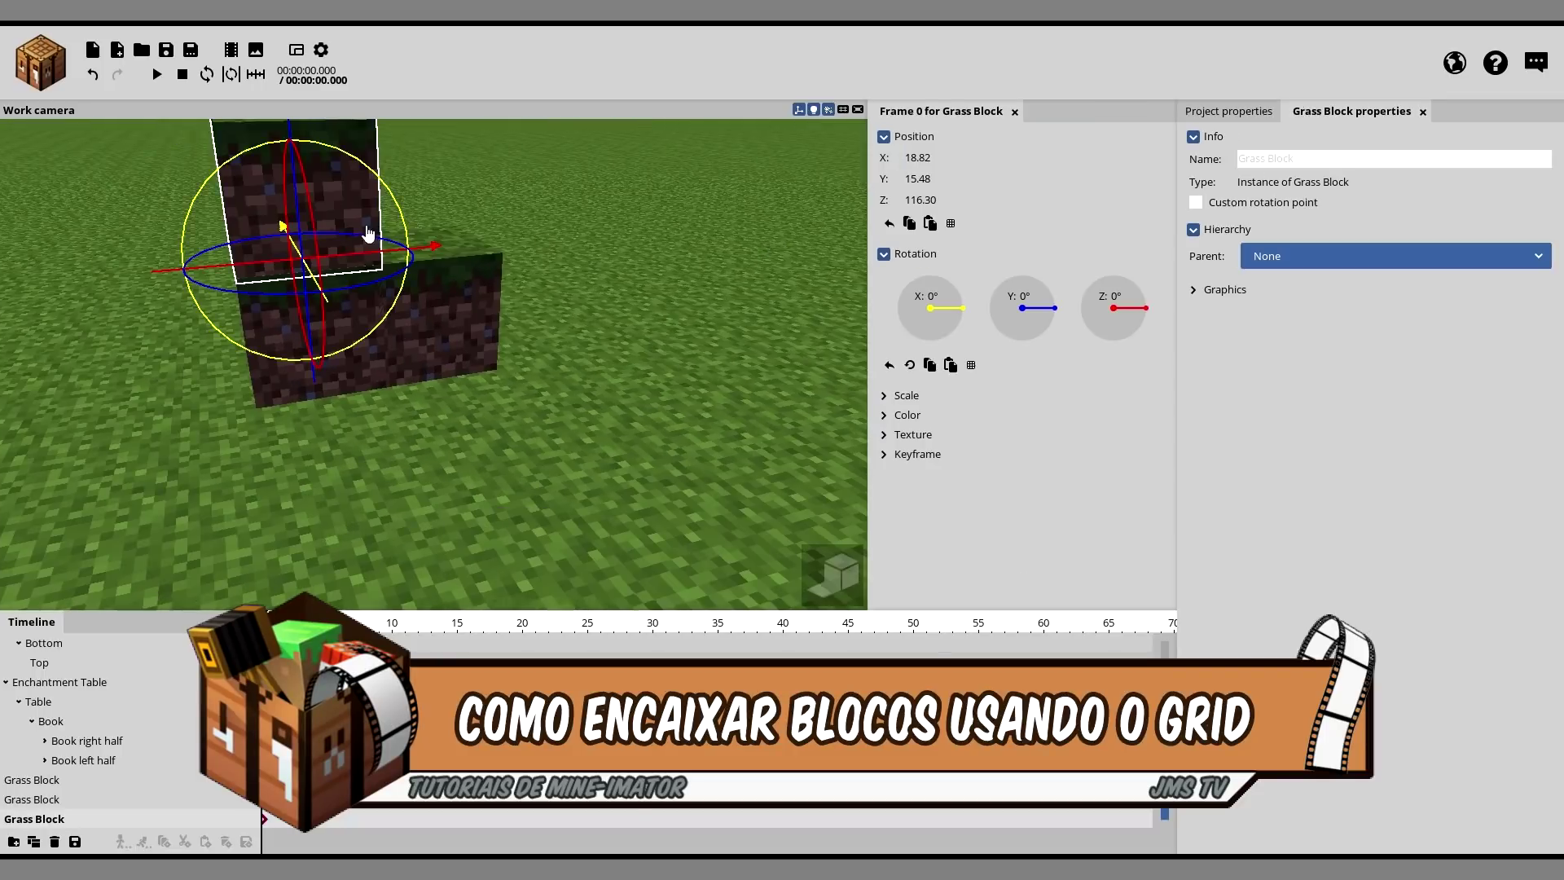
right_click_drag(366, 234, 370, 192)
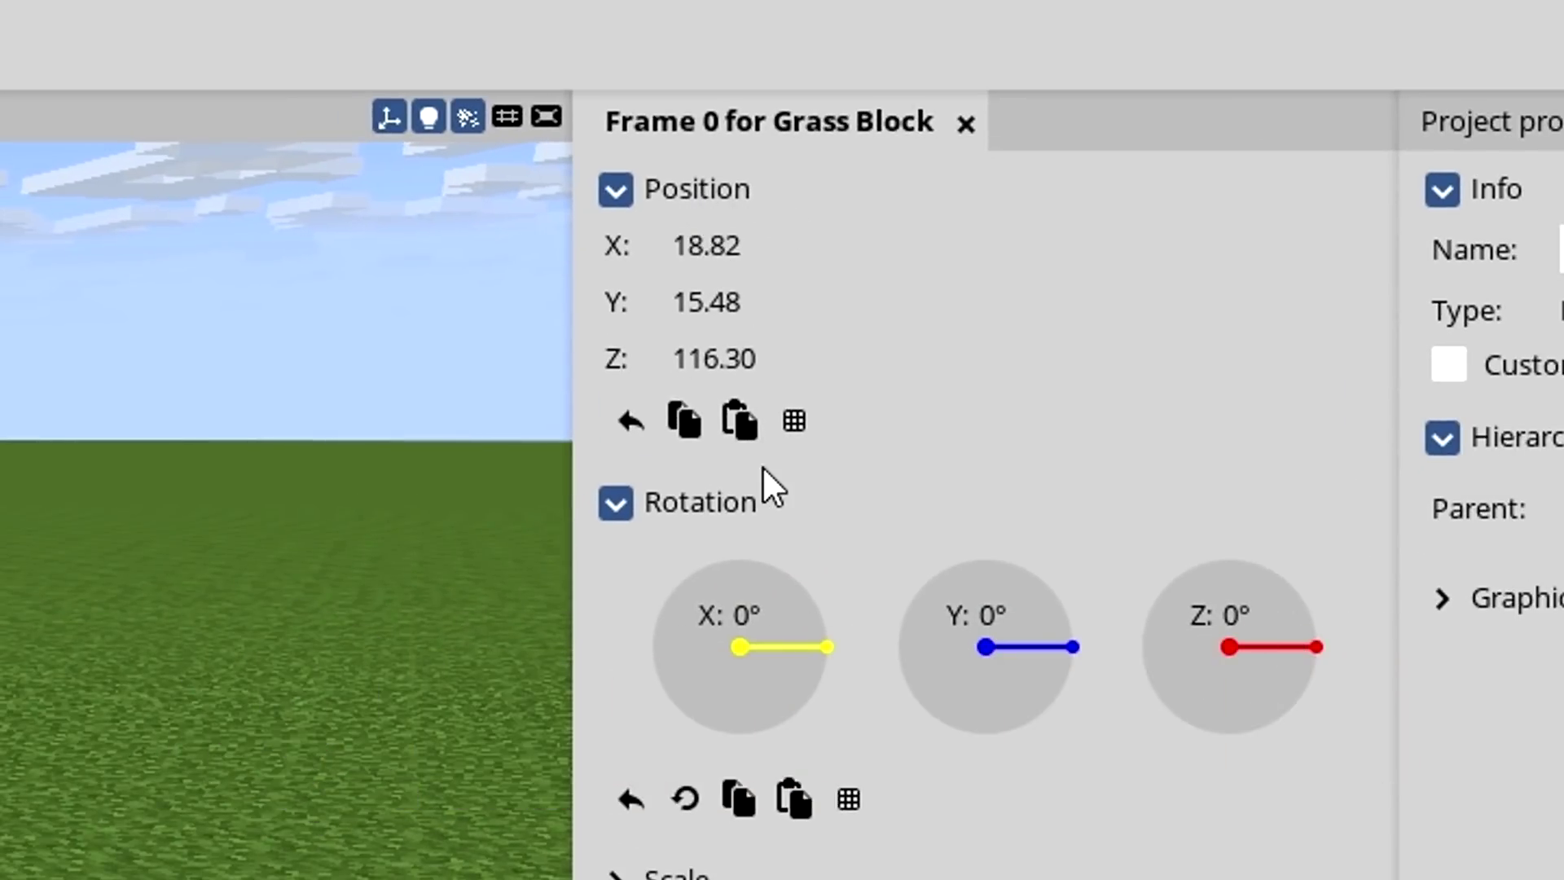
left_click(796, 430)
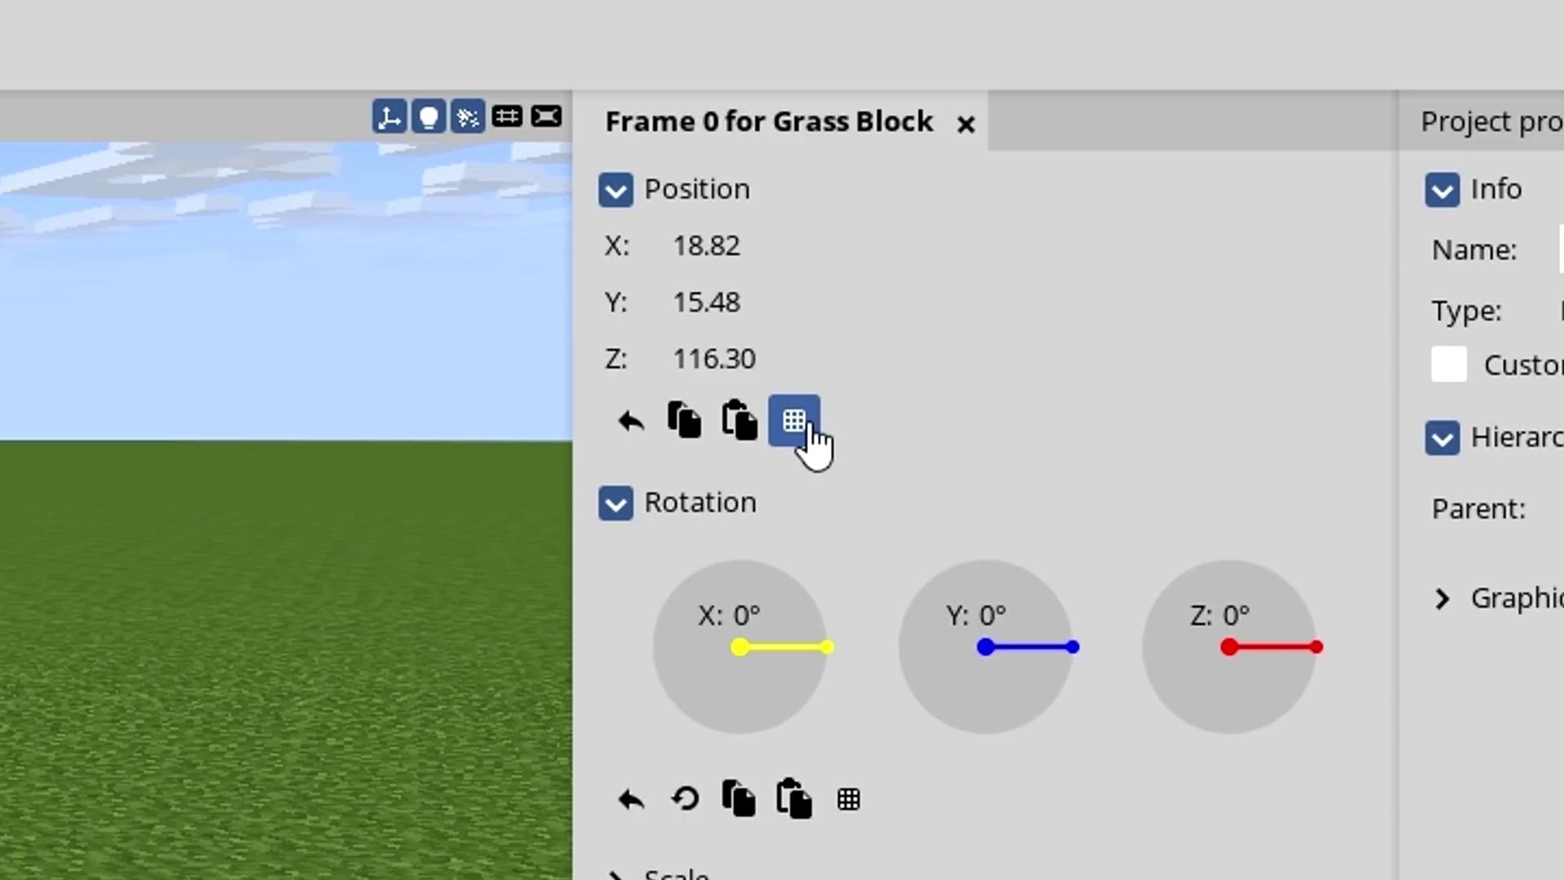
left_click(813, 440)
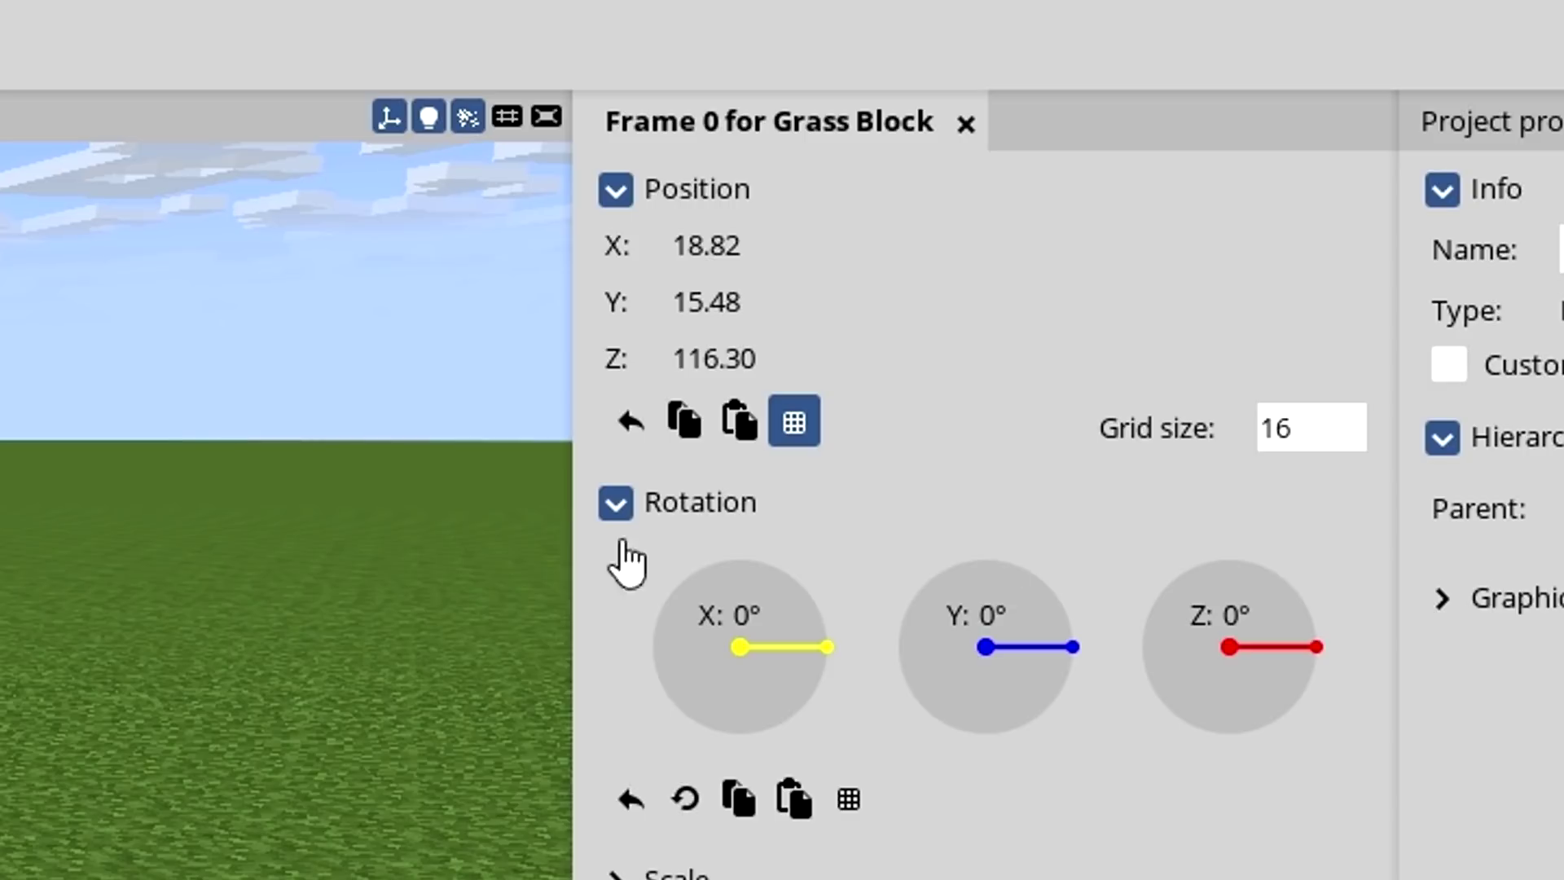
double_click(1263, 425)
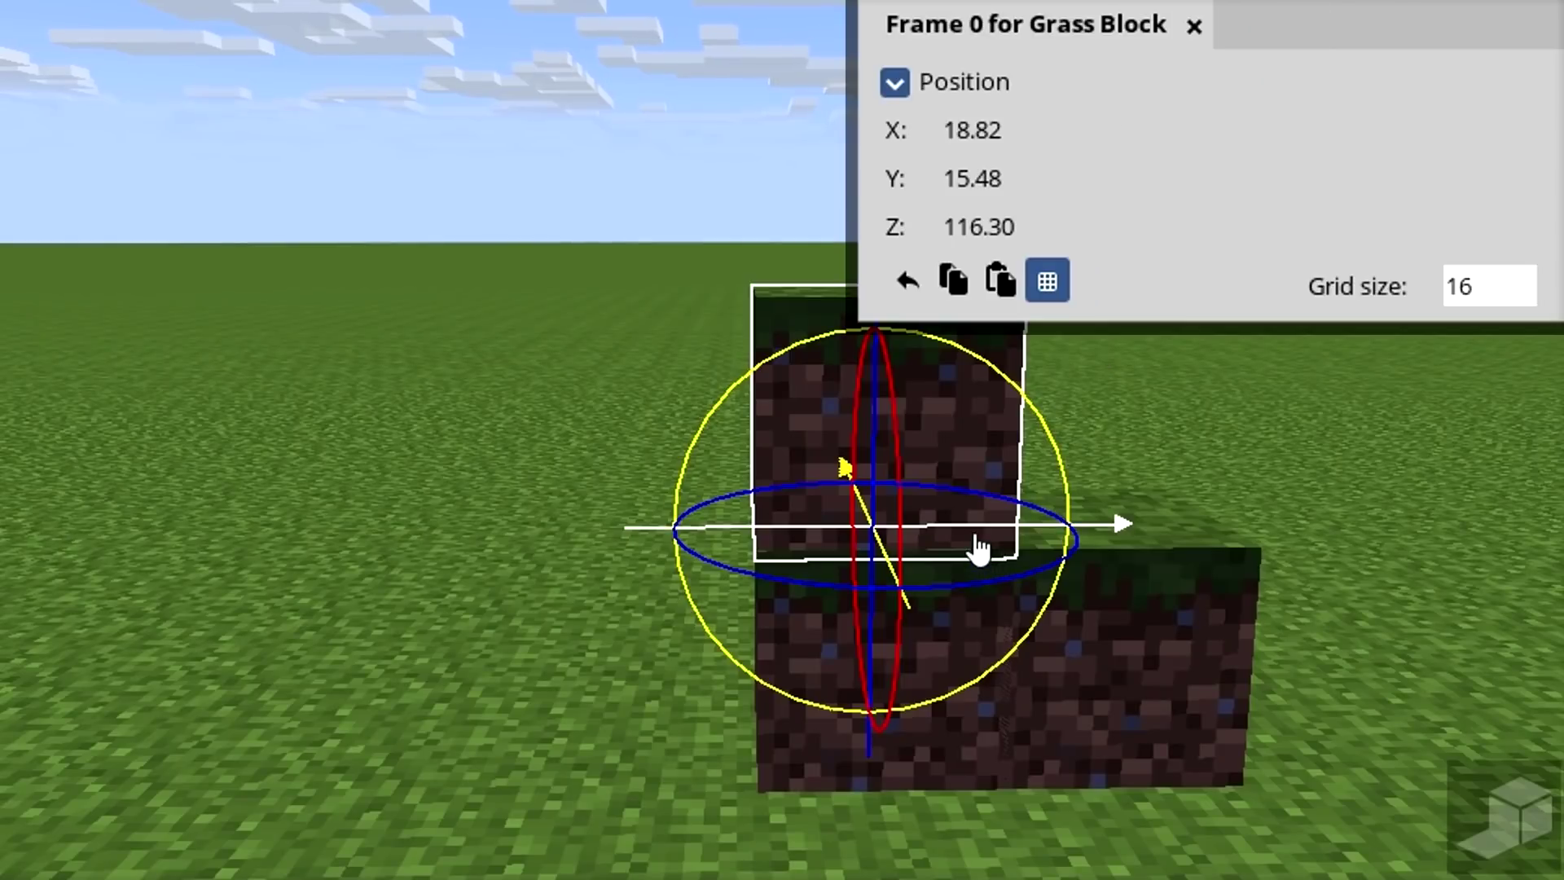
Step: Lower the upper grass block to Y 0 and slide it along Z in 16-unit grid steps
left_click_drag(977, 548, 1305, 510)
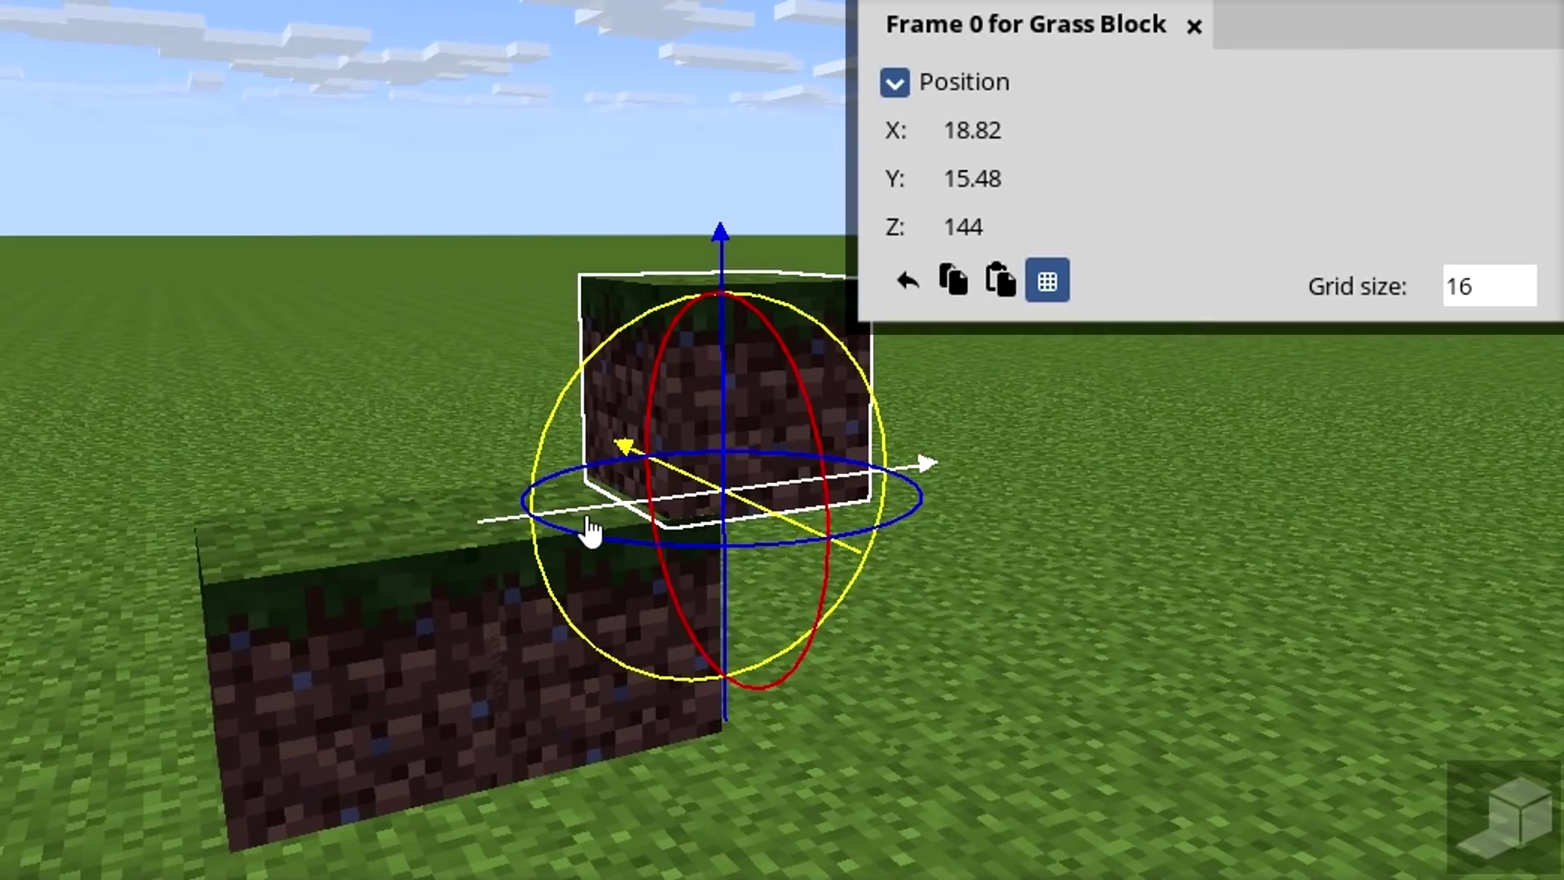
left_click_drag(594, 531, 638, 500)
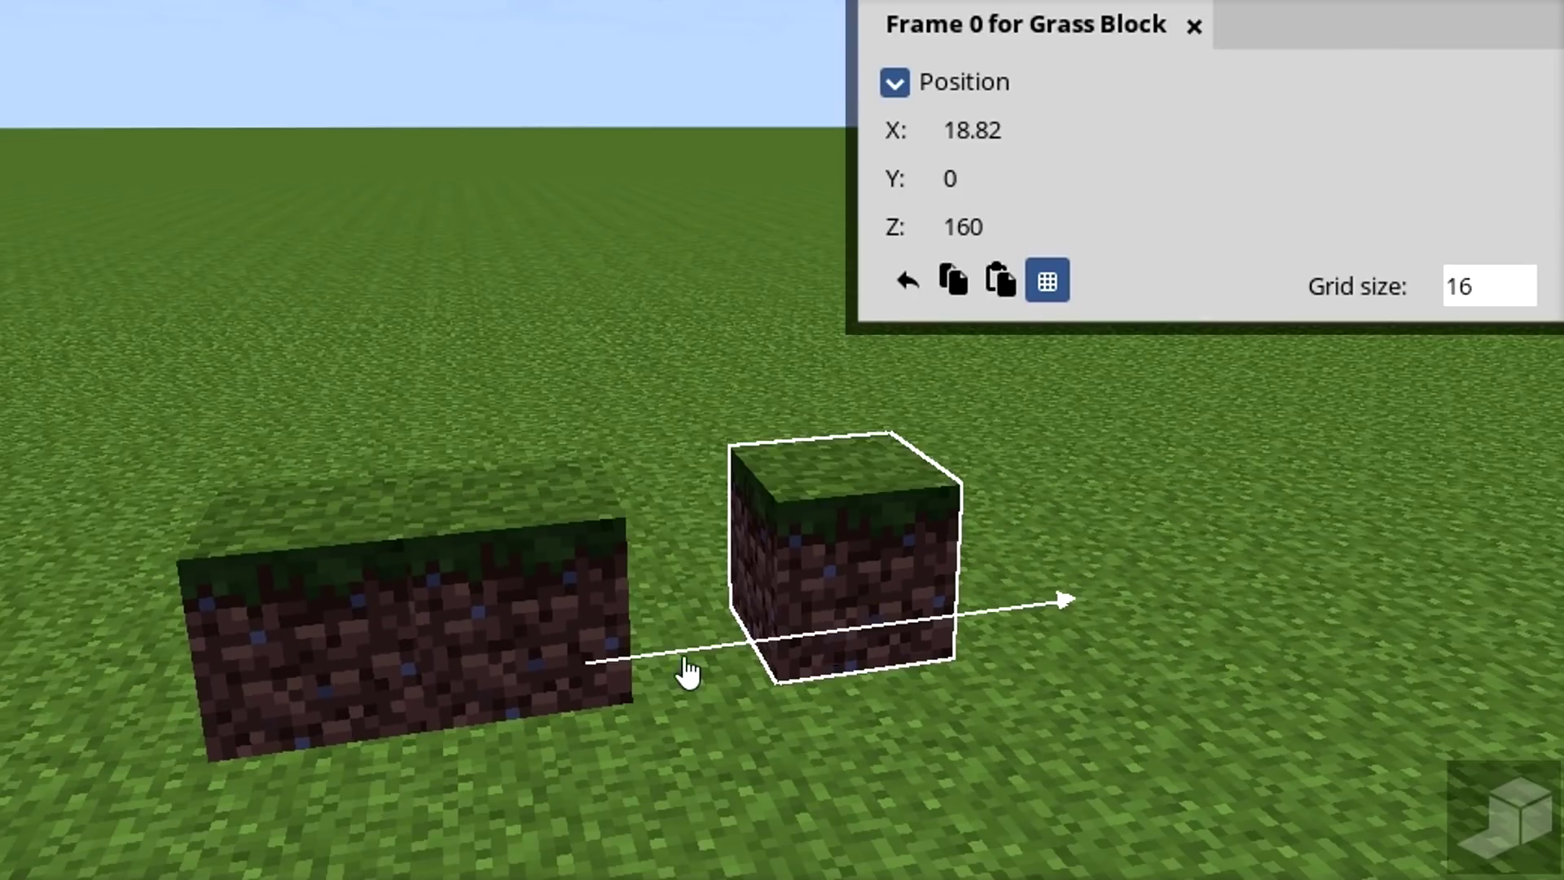
left_click_drag(843, 664, 1387, 616)
left_click_drag(1288, 639, 945, 639)
Step: Snap the second grass block beside the moved one at Z 160, and place the third block on top of the pair
left_click(494, 557)
left_click_drag(585, 656, 838, 656)
left_click(217, 656)
left_click_drag(496, 681, 1187, 674)
left_click_drag(1034, 548, 1030, 425)
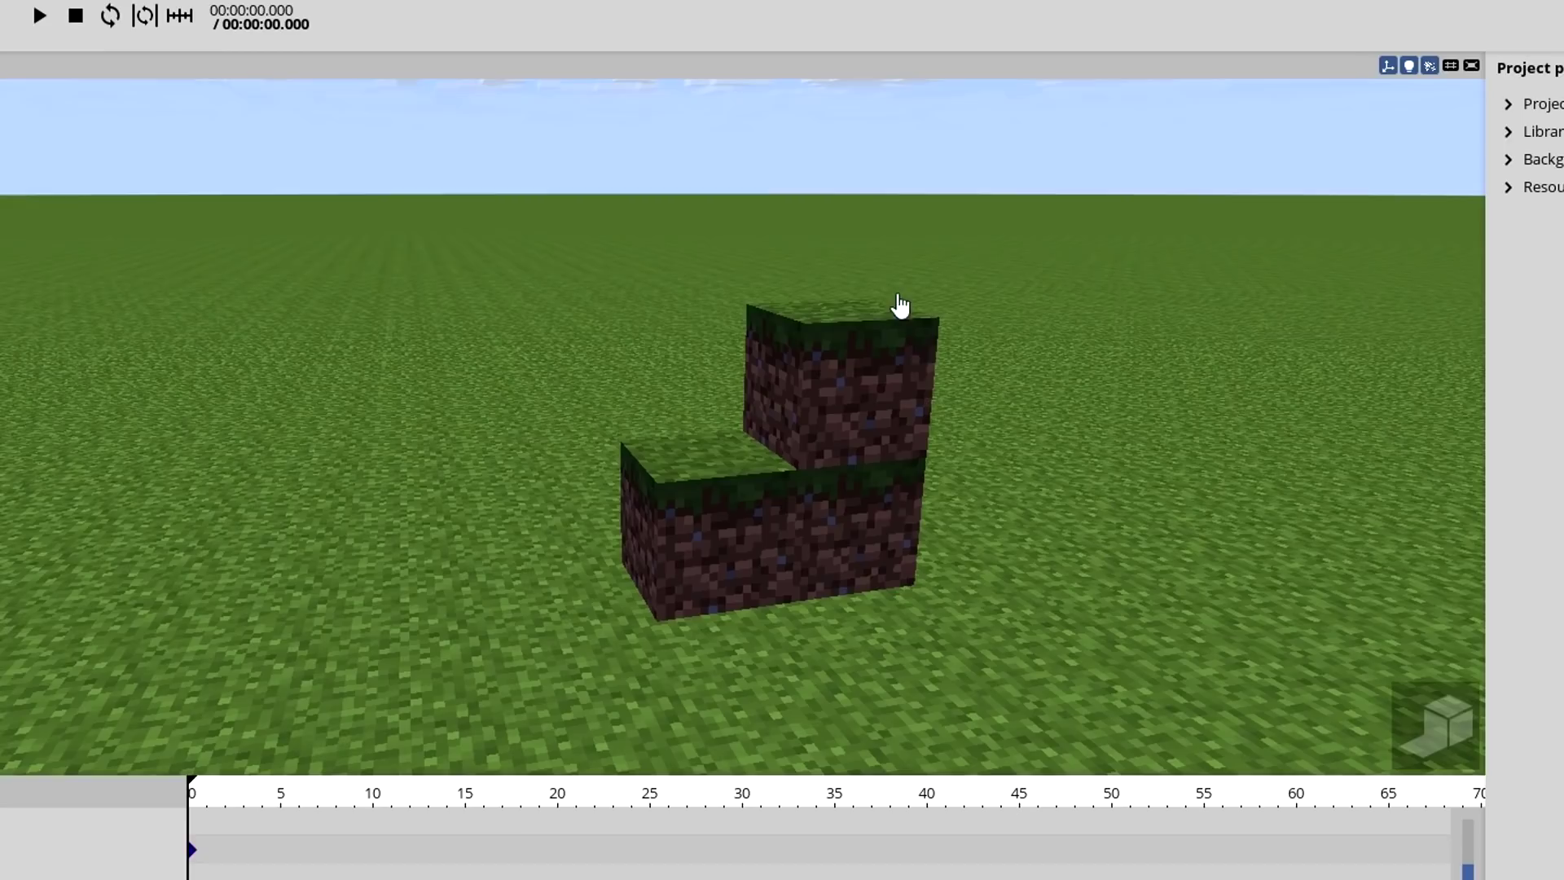
Step: Inspect the joint between the two lower blocks and snap the block at Z 160 to the grid along X
left_click_drag(898, 300, 916, 365)
scroll(917, 365, "up", 2)
right_click_drag(917, 365, 854, 382)
key("w")
key("s")
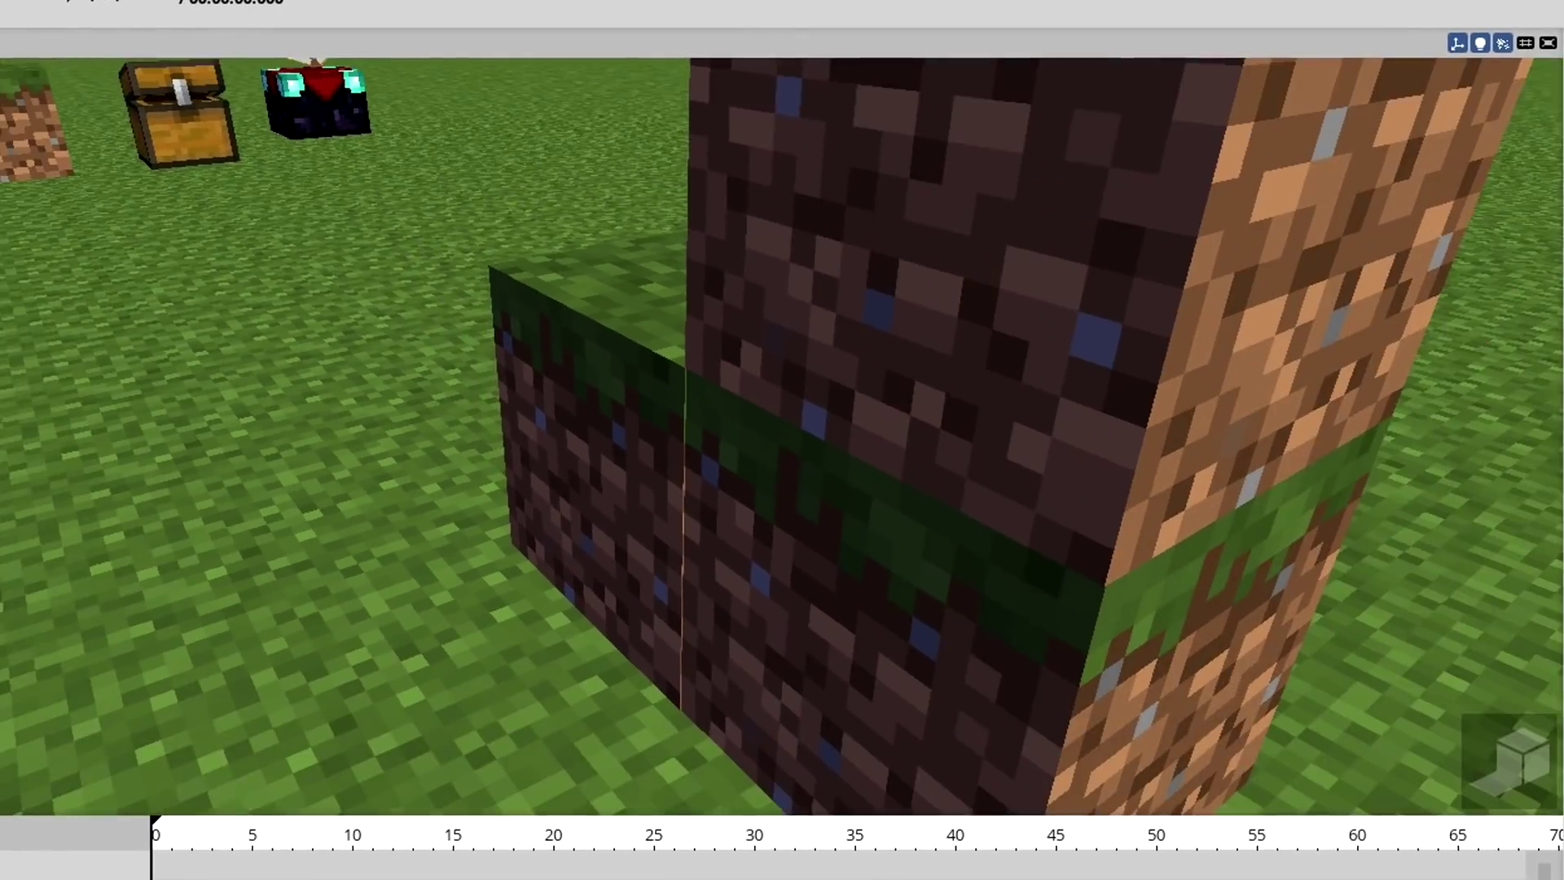
left_click(580, 489)
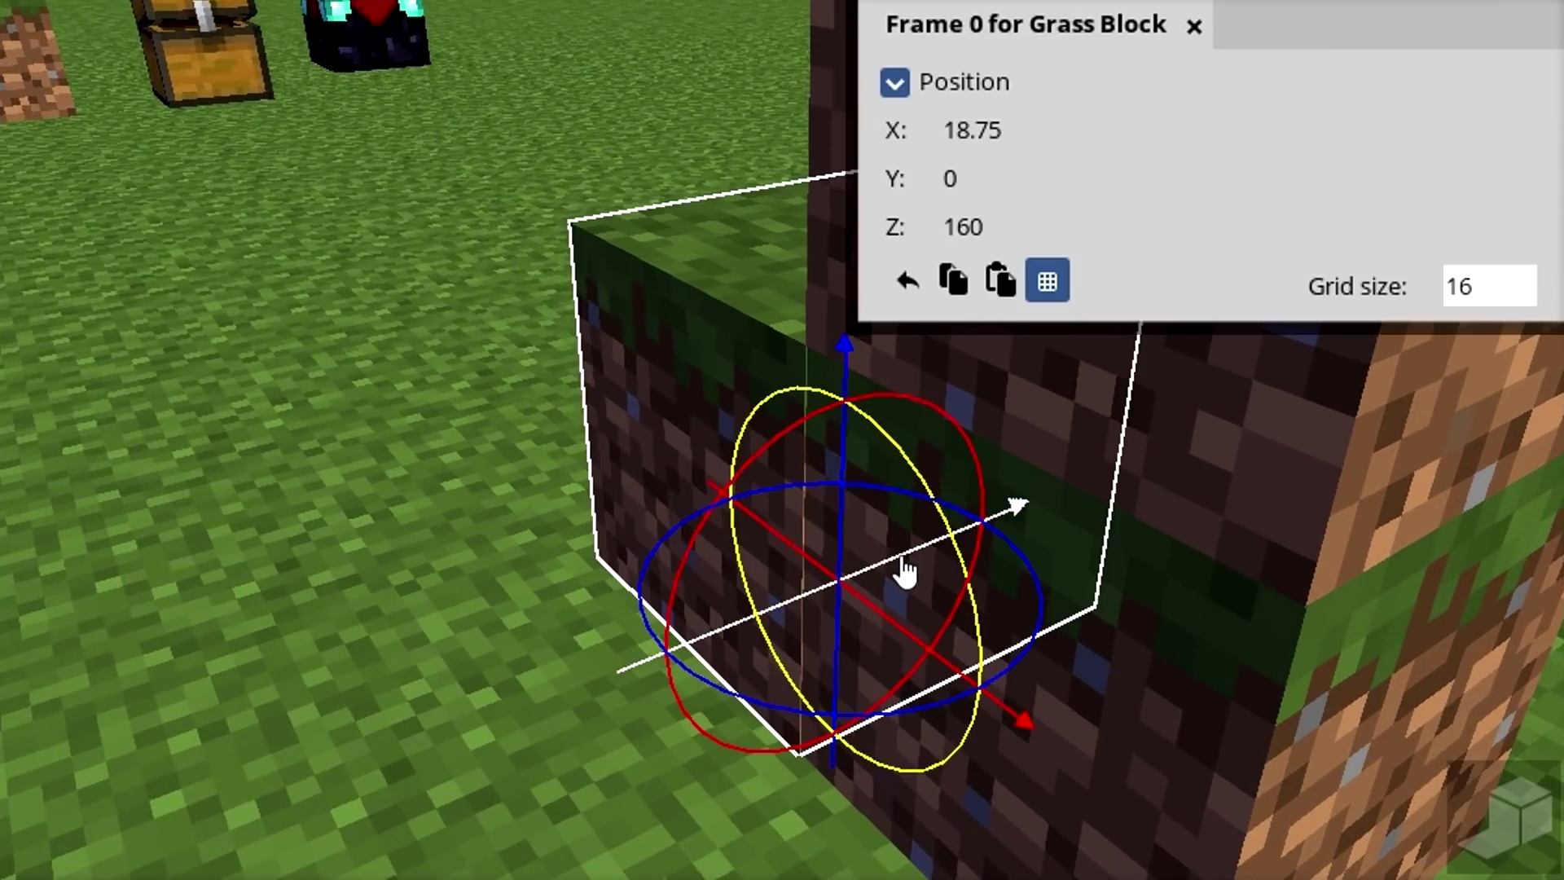
mouse_move(903, 558)
left_mouse_down()
mouse_move(1111, 507)
mouse_move(913, 577)
left_mouse_up()
left_click_drag(594, 132, 676, 114)
mouse_move(587, 171)
right_mouse_down()
mouse_move(607, 155)
mouse_move(611, 171)
mouse_move(599, 161)
right_mouse_up()
Step: Snap the lower block at Z 176 to X 16, and align the upper block with it along X
right_click_drag(908, 454, 852, 454)
left_click(917, 482)
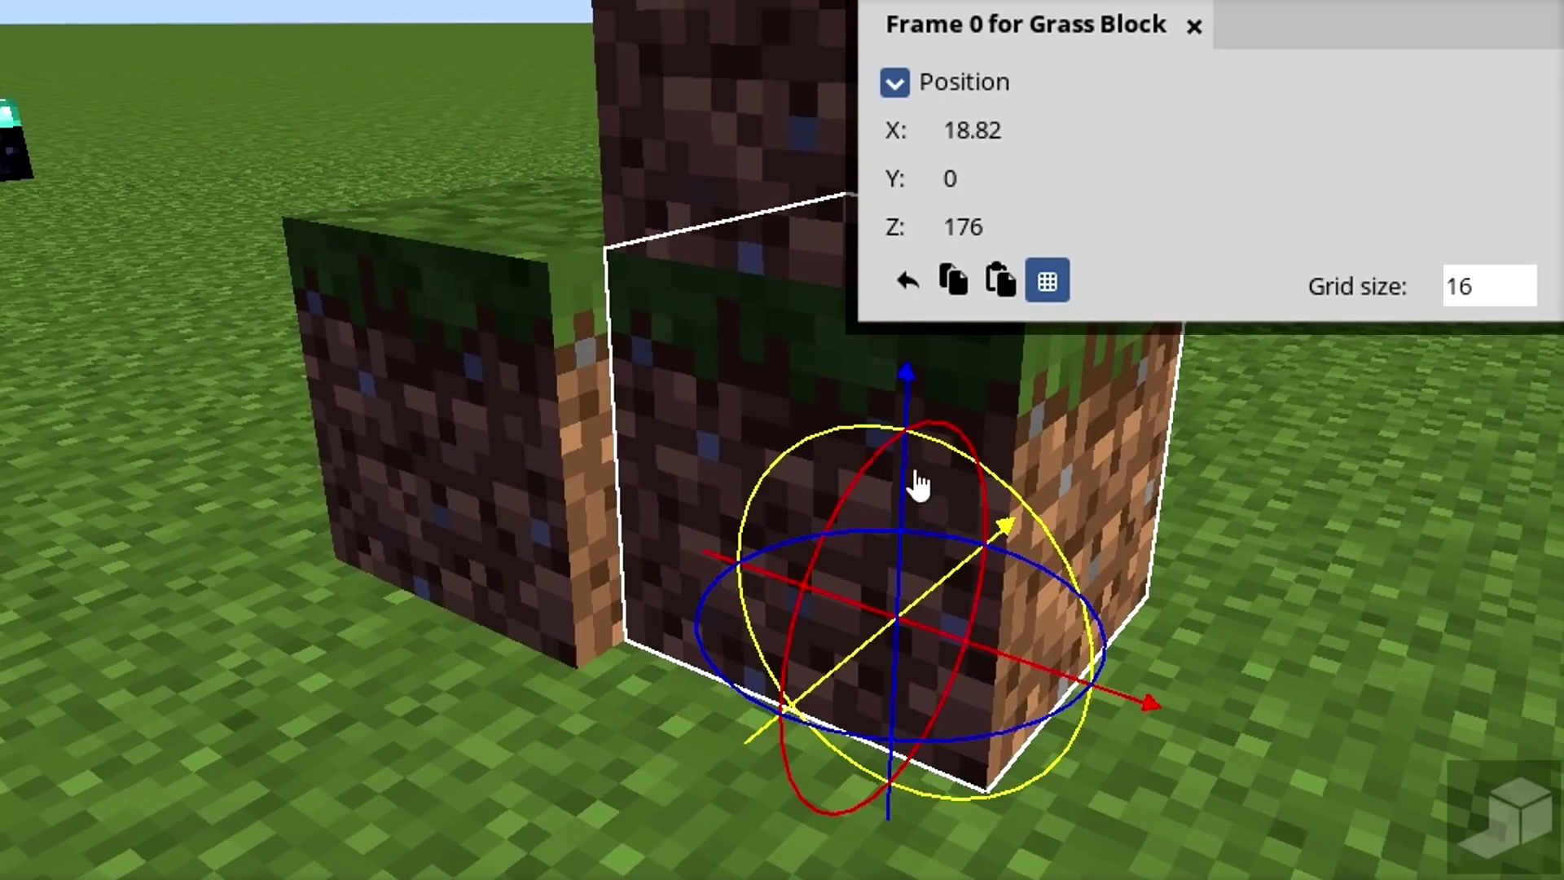
left_click_drag(938, 612, 894, 628)
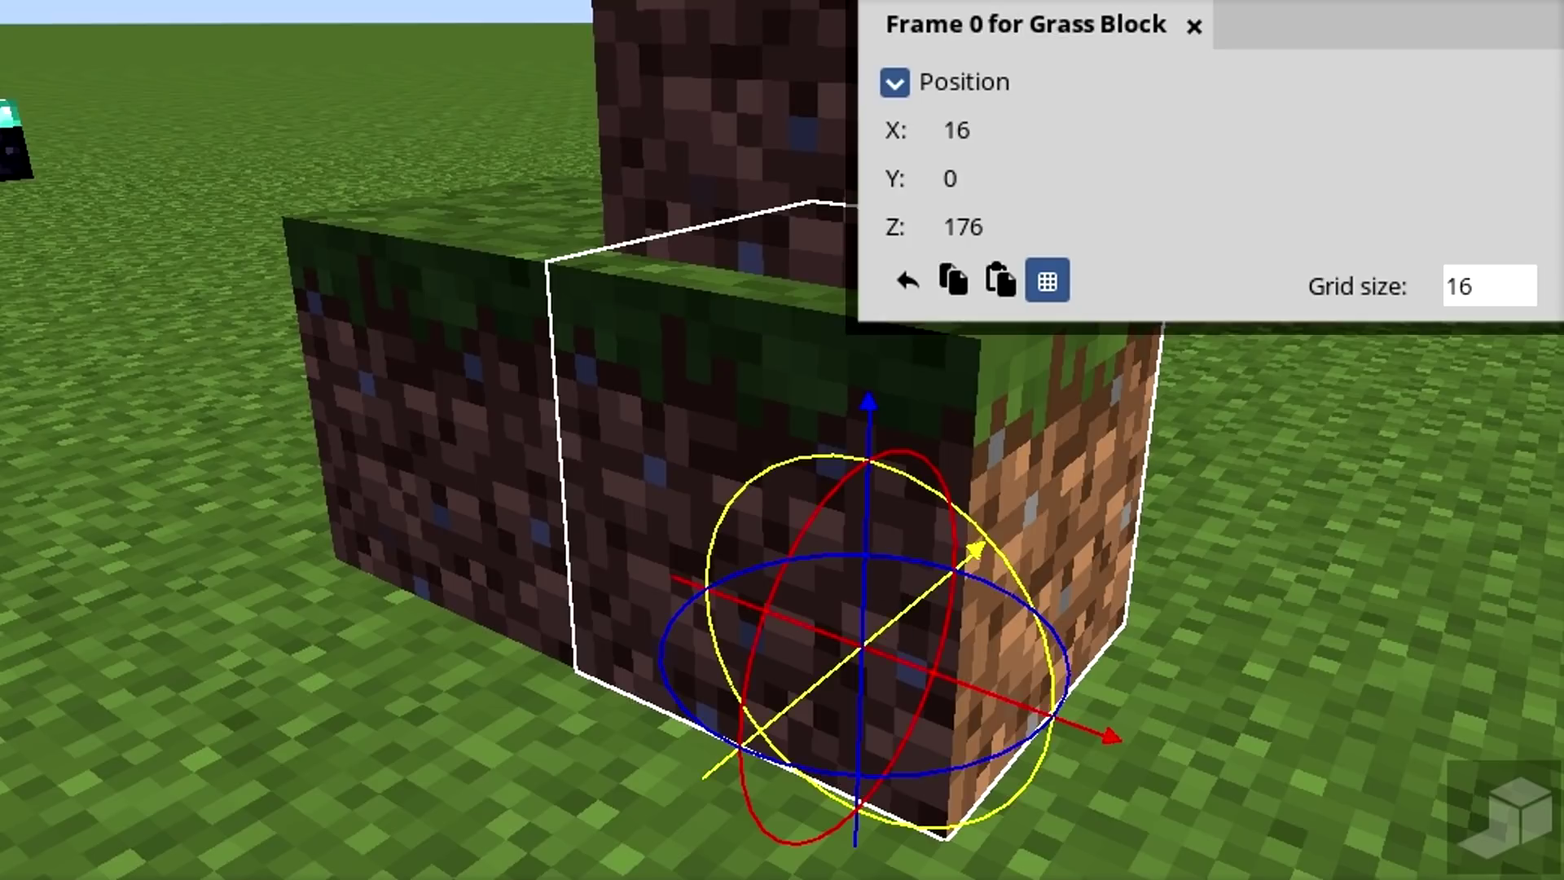
right_click_drag(894, 628, 896, 602)
left_click(901, 412)
left_click_drag(937, 603, 789, 633)
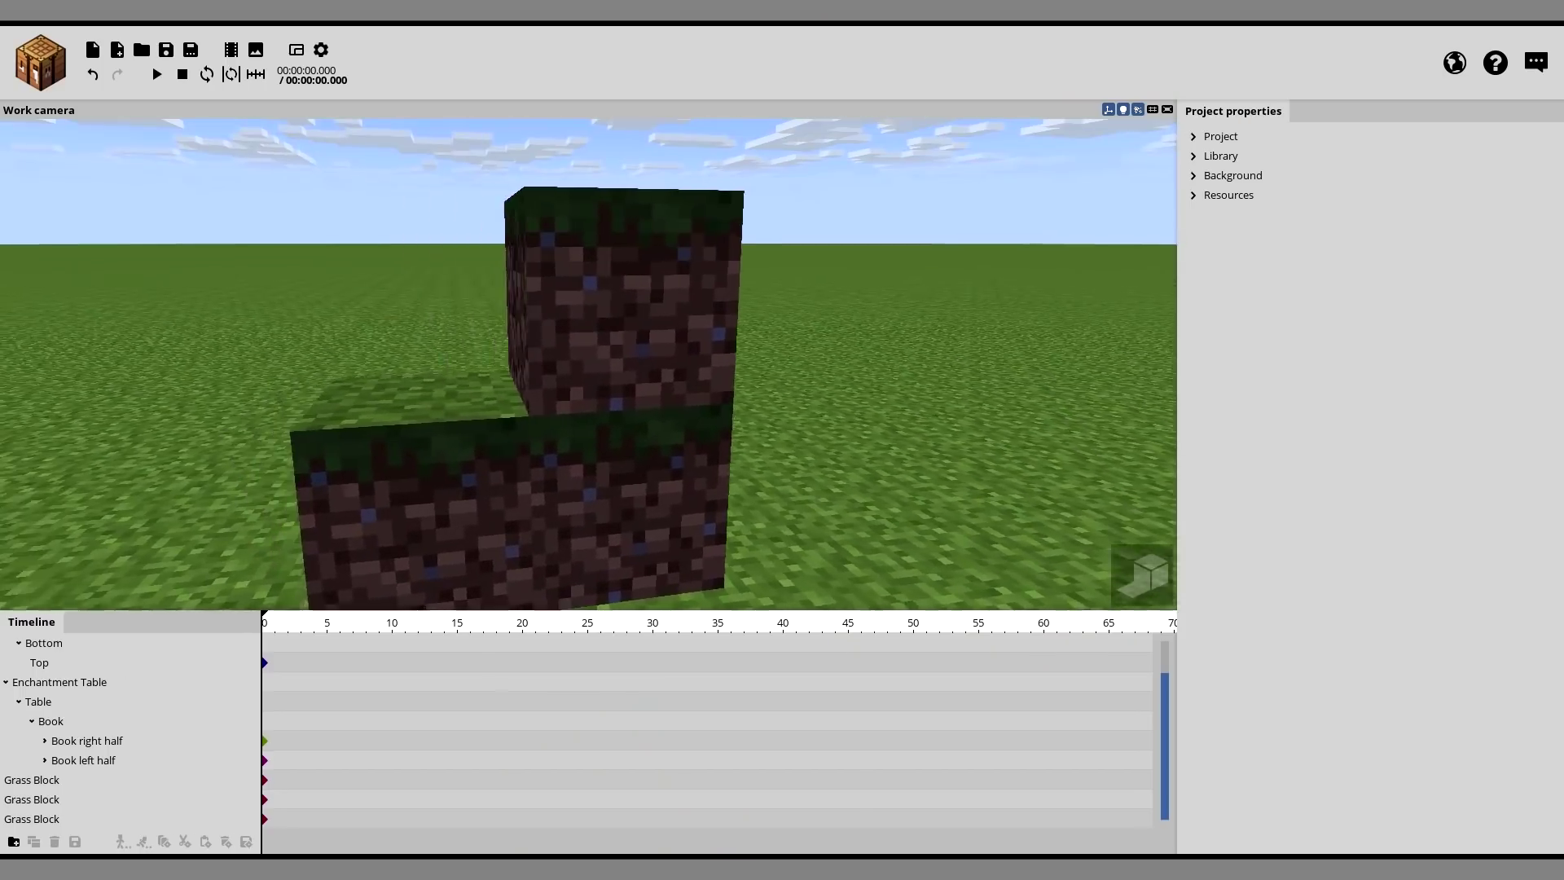
Step: Slide the upper grass block along Z to 192 and lower it to Y 0 at the end of the row
right_click_drag(588, 363, 687, 244)
left_click(668, 230)
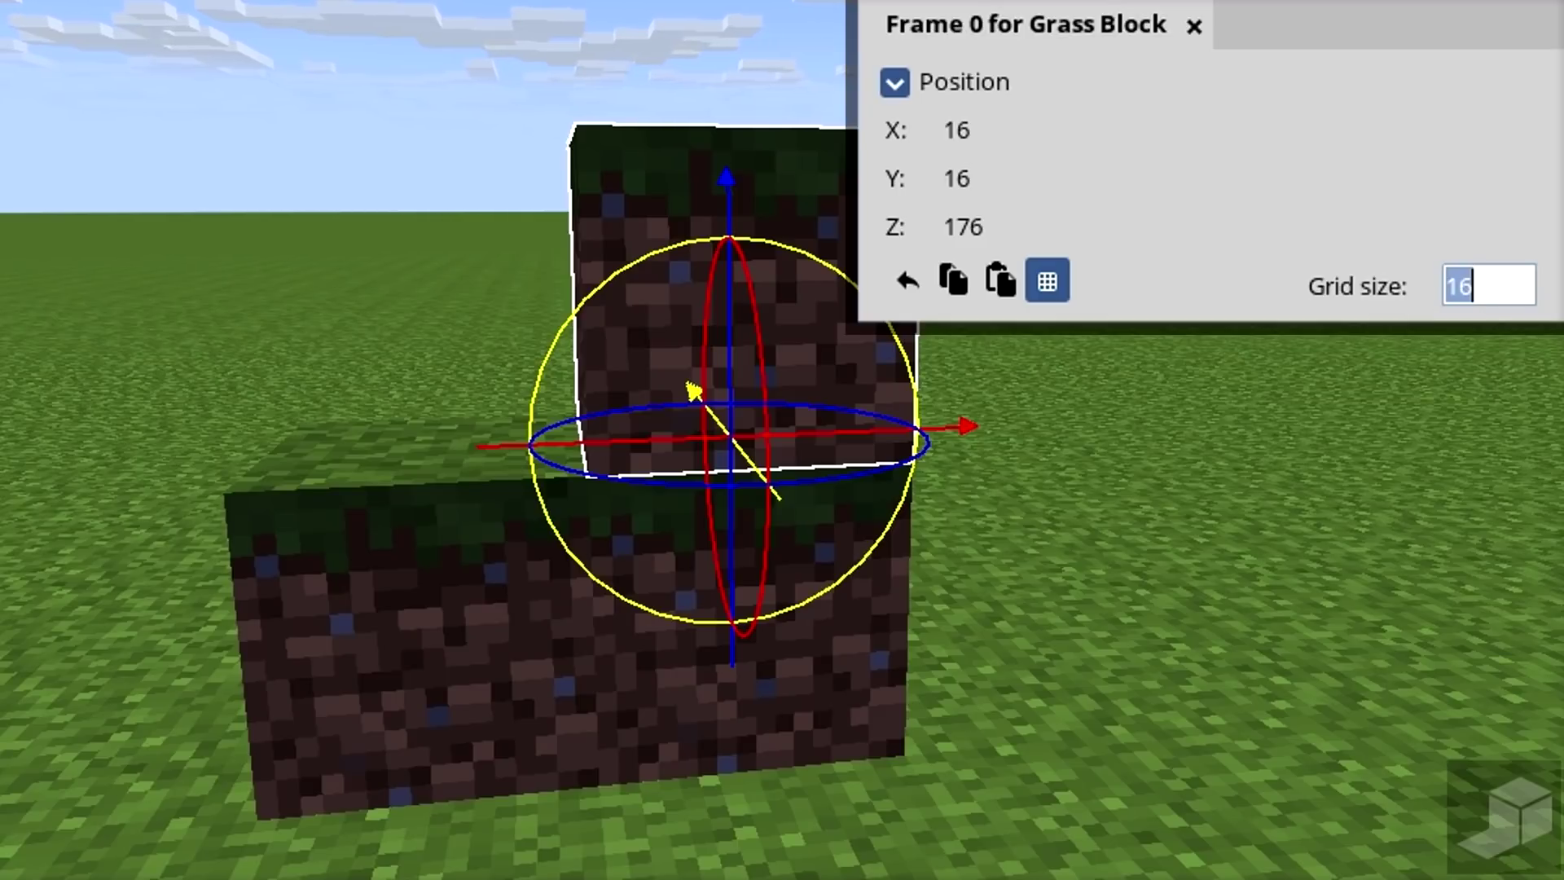
right_click_drag(1068, 349, 1173, 302)
key("w")
key("s")
key("d")
key("w")
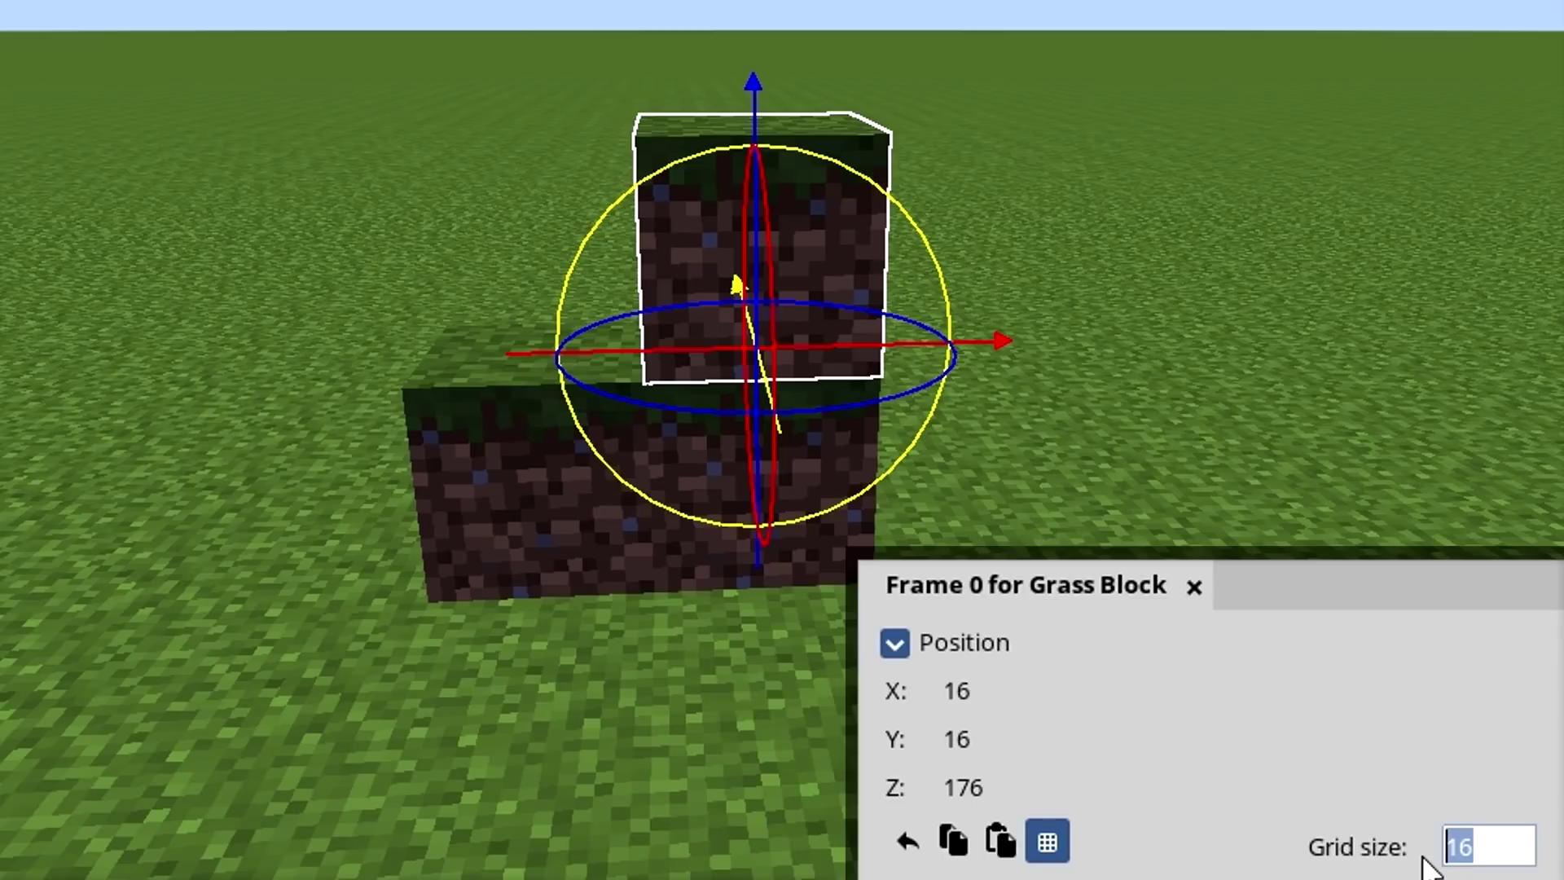
left_click(861, 364)
left_click_drag(924, 364, 1301, 367)
left_click_drag(1067, 368, 828, 366)
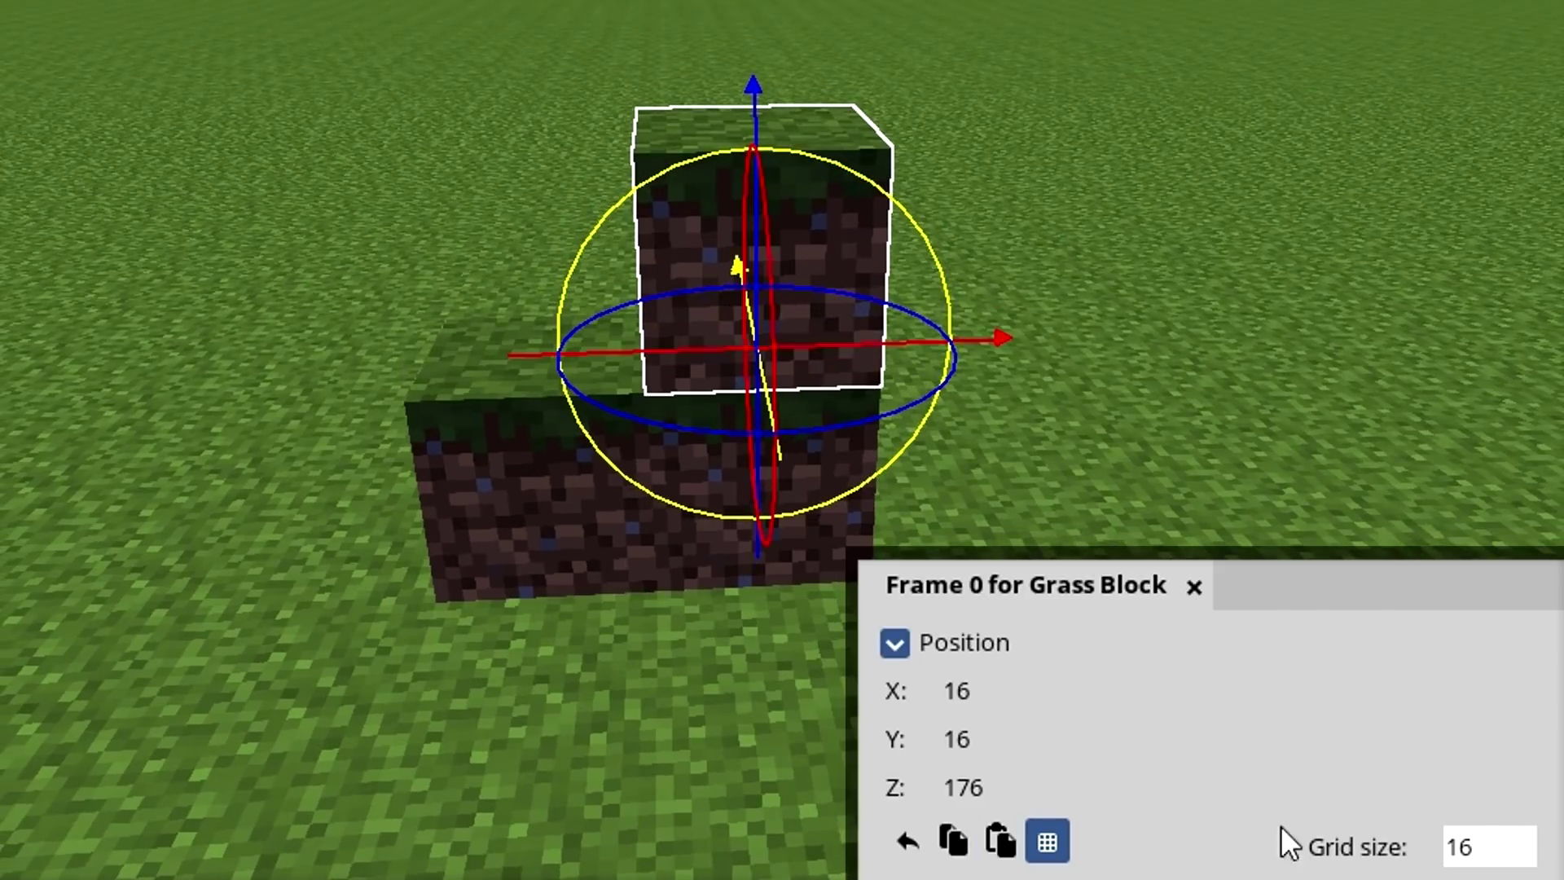
left_click_drag(842, 362, 1050, 367)
left_click_drag(992, 263, 965, 456)
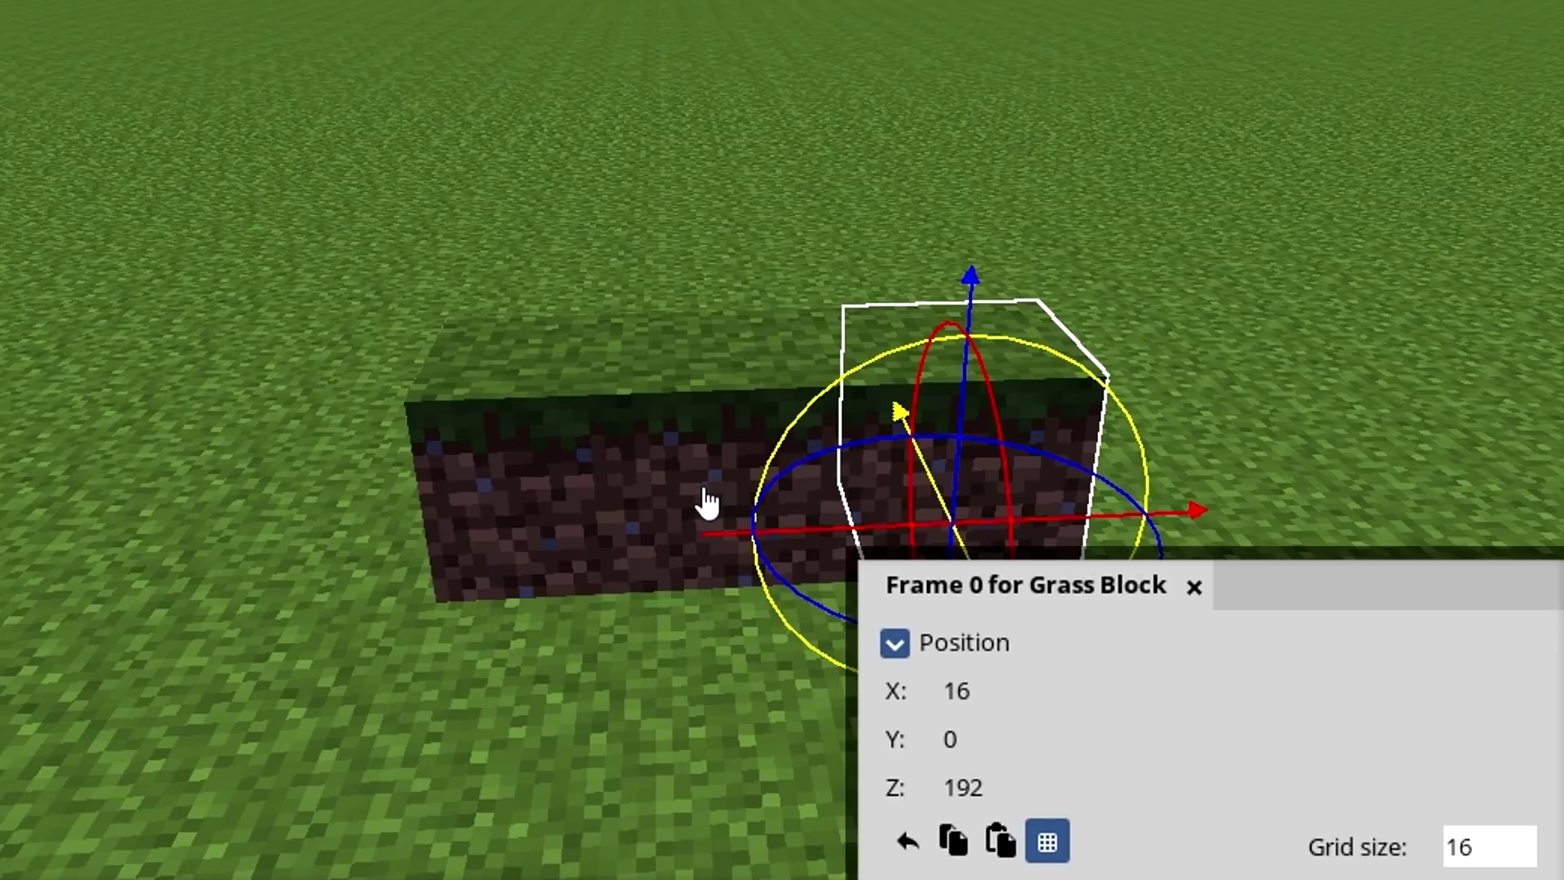
Step: Inspect the three-block row from its end, selecting the middle block and the end block at Z 160
left_click(706, 489)
left_click_drag(839, 529, 994, 539)
left_click_drag(850, 545, 795, 541)
left_click(459, 401)
mouse_move(537, 298)
left_mouse_down()
mouse_move(552, 154)
mouse_move(545, 300)
left_mouse_up()
left_click_drag(629, 402, 756, 552)
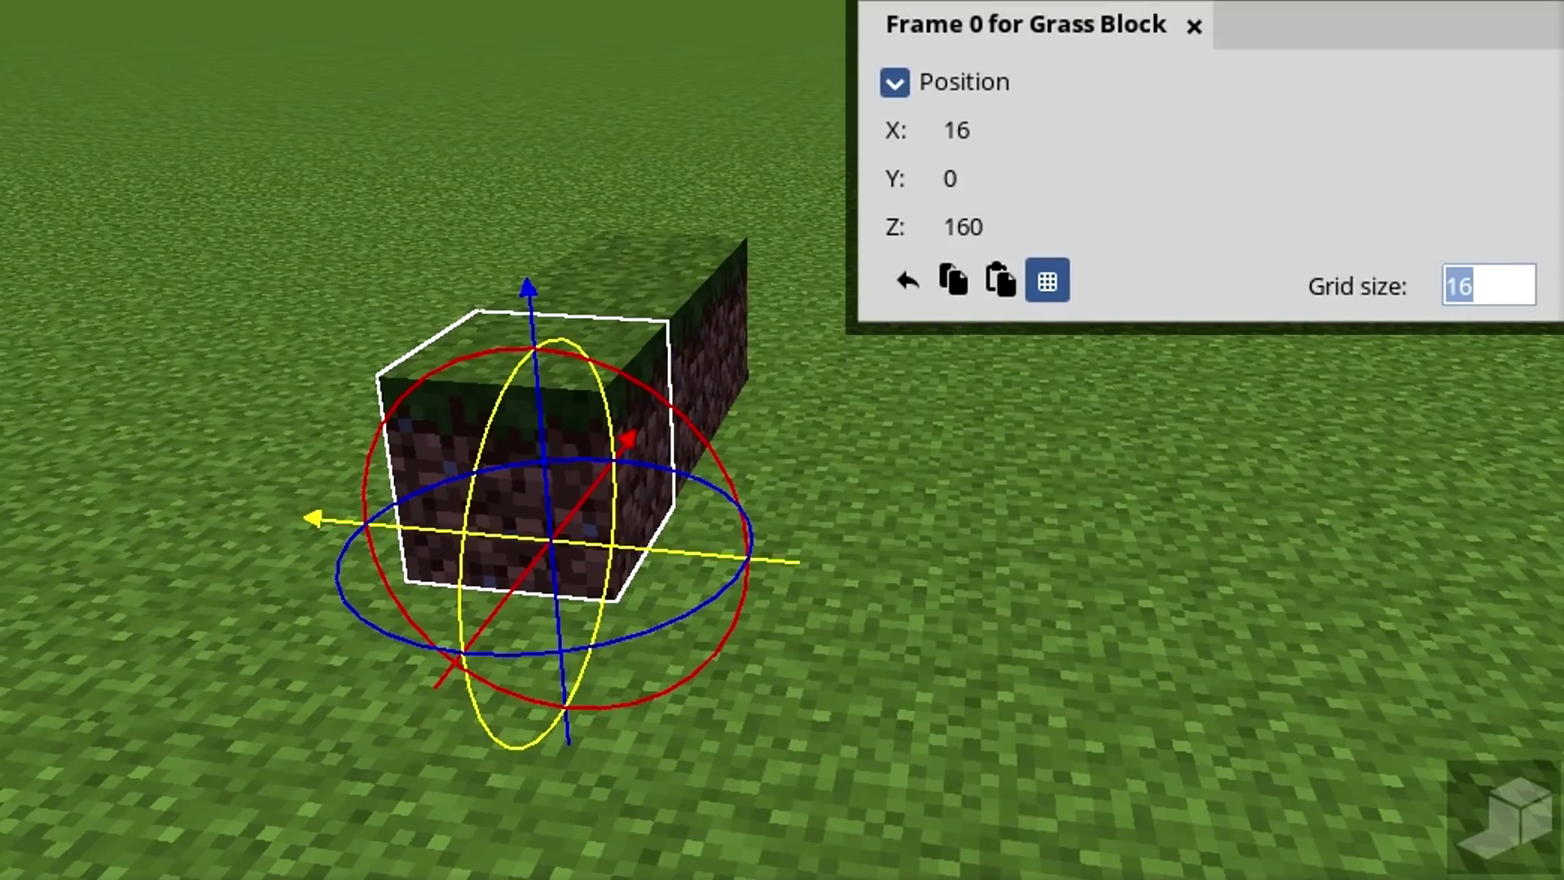
Step: Set the position grid size to 32 and slide the Z 160 block along X to -64 and back to 0
key("s")
right_click_drag(1008, 465, 1050, 439)
left_click_drag(629, 552, 1301, 588)
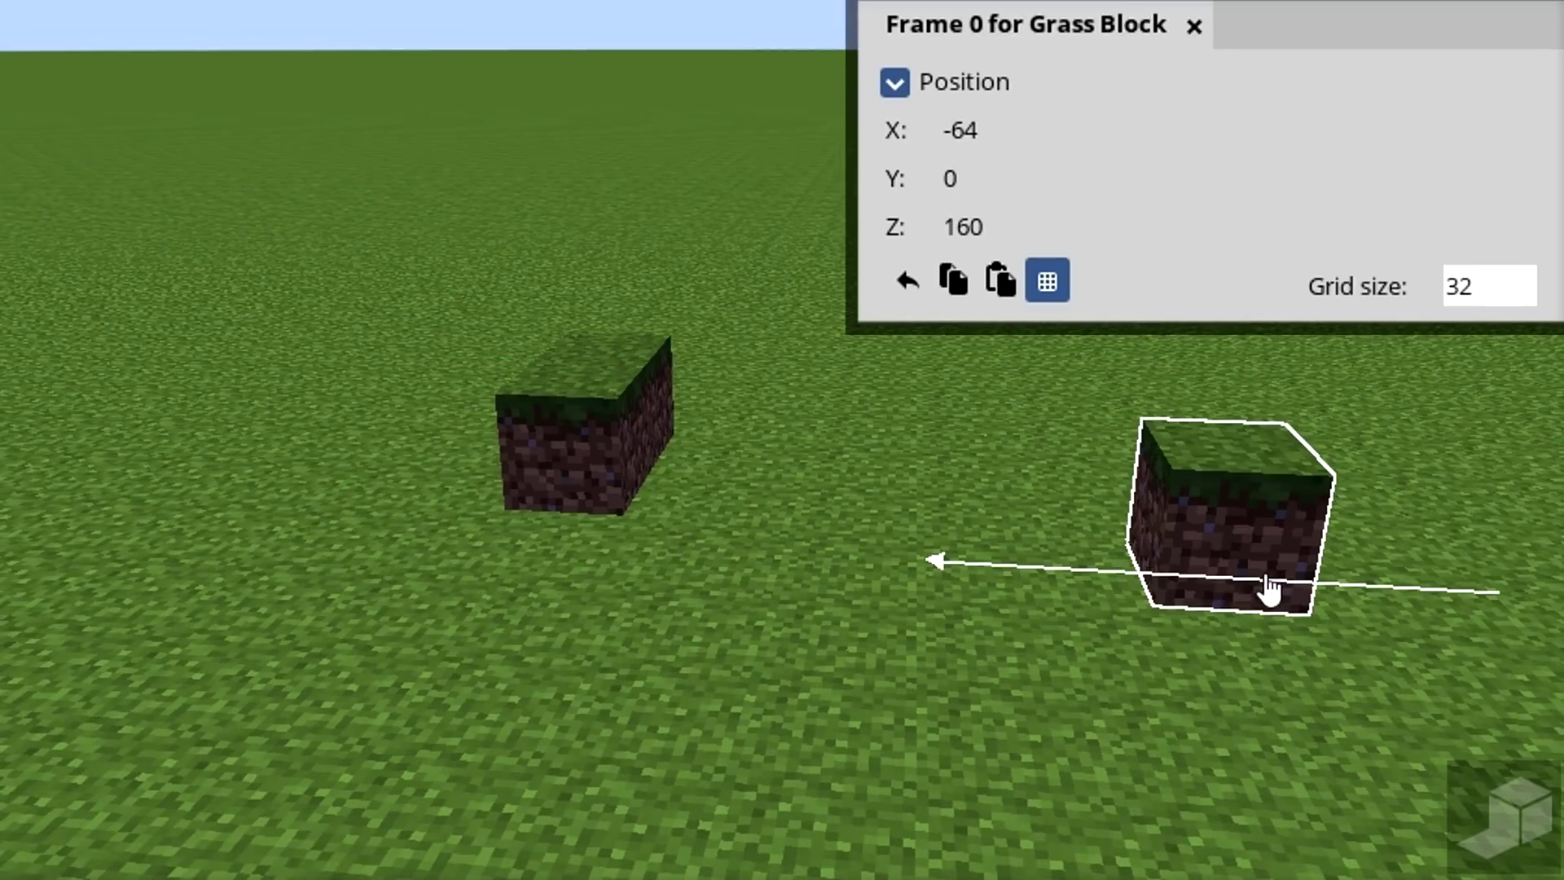
left_click_drag(1185, 597, 1045, 602)
key("ctrl+z")
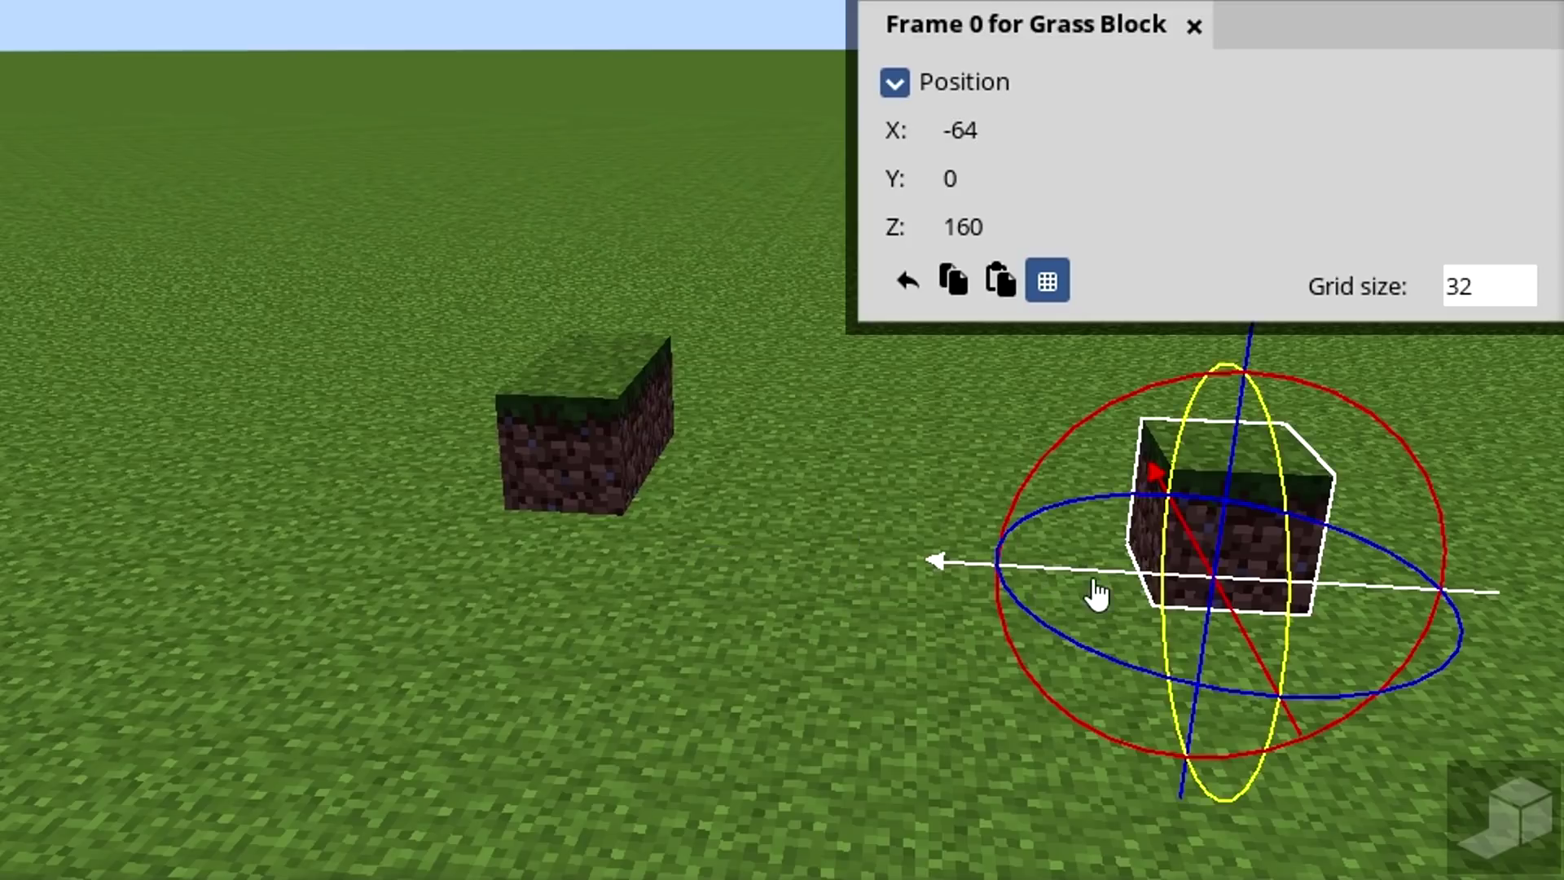
left_click_drag(1135, 586, 961, 589)
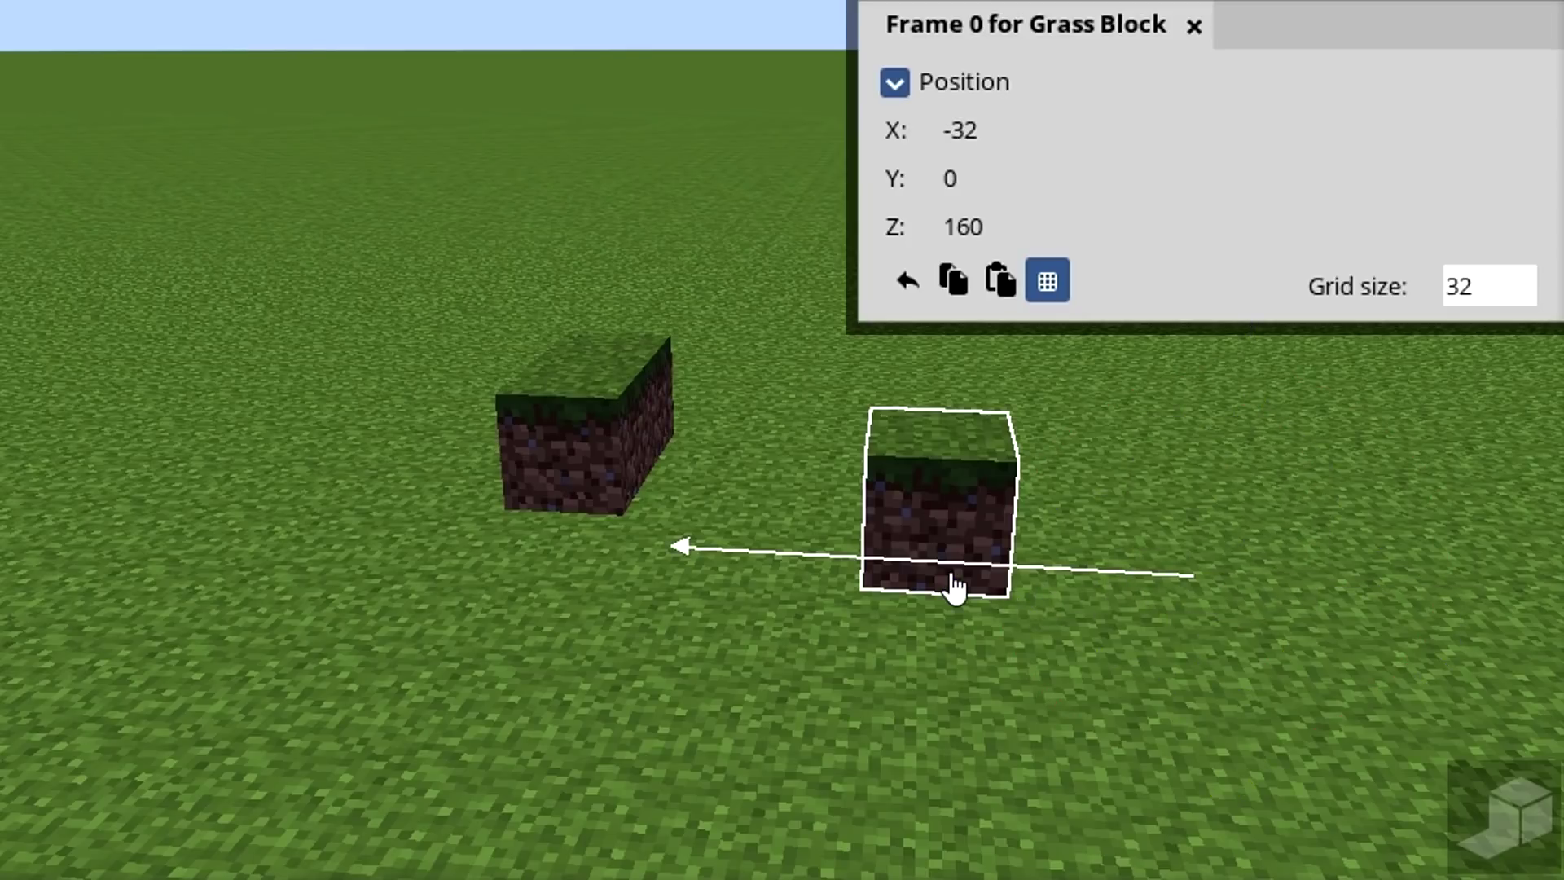
left_click_drag(784, 575, 676, 575)
left_click_drag(474, 521, 621, 503)
Step: Set the position grid size to 8 and slide the Z 160 block along X to 16, against the row
left_click_drag(1476, 290, 1448, 300)
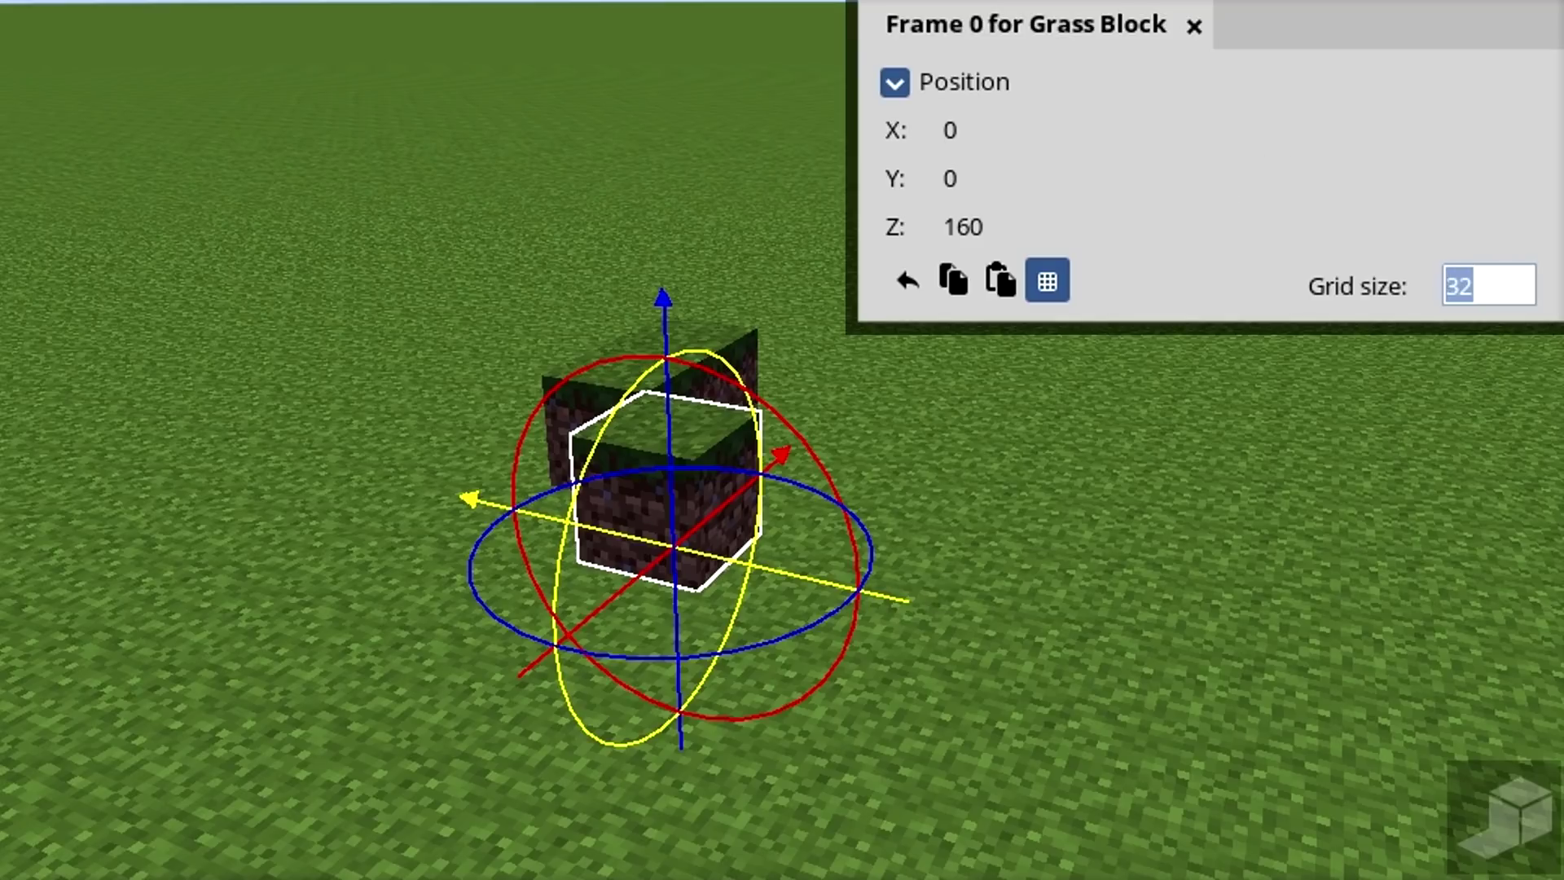
left_click_drag(659, 143, 890, 493)
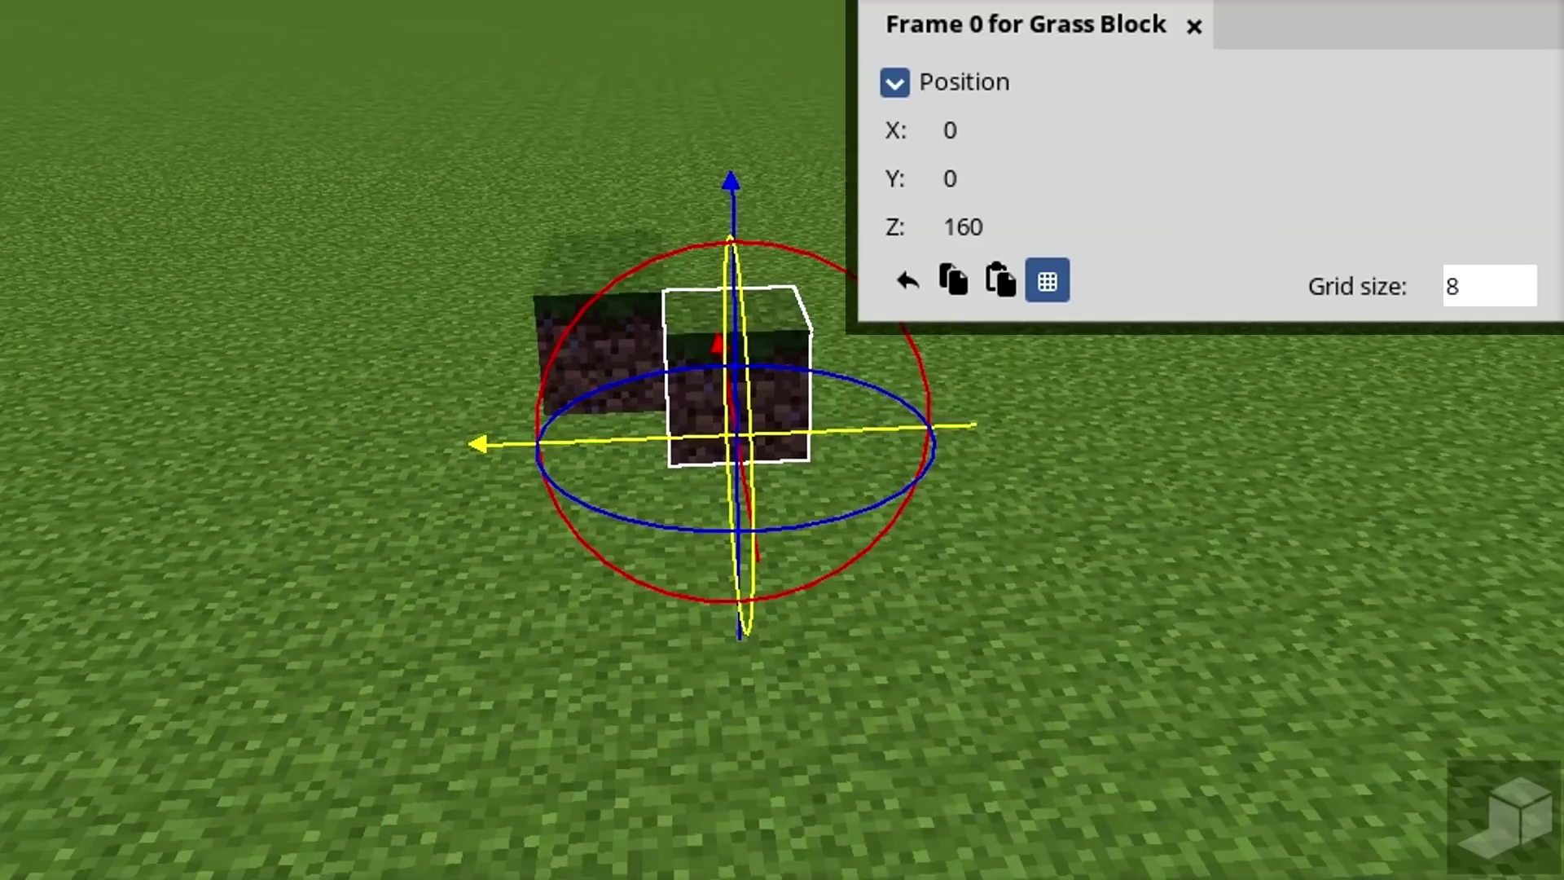
scroll(889, 493, "up", 2)
scroll(886, 480, "up", 3)
right_click_drag(937, 428, 968, 539)
left_click_drag(863, 516, 833, 528)
left_click_drag(693, 498, 527, 500)
right_click_drag(1034, 330, 434, 493)
left_click_drag(450, 535, 1170, 448)
left_click_drag(1092, 356, 518, 415)
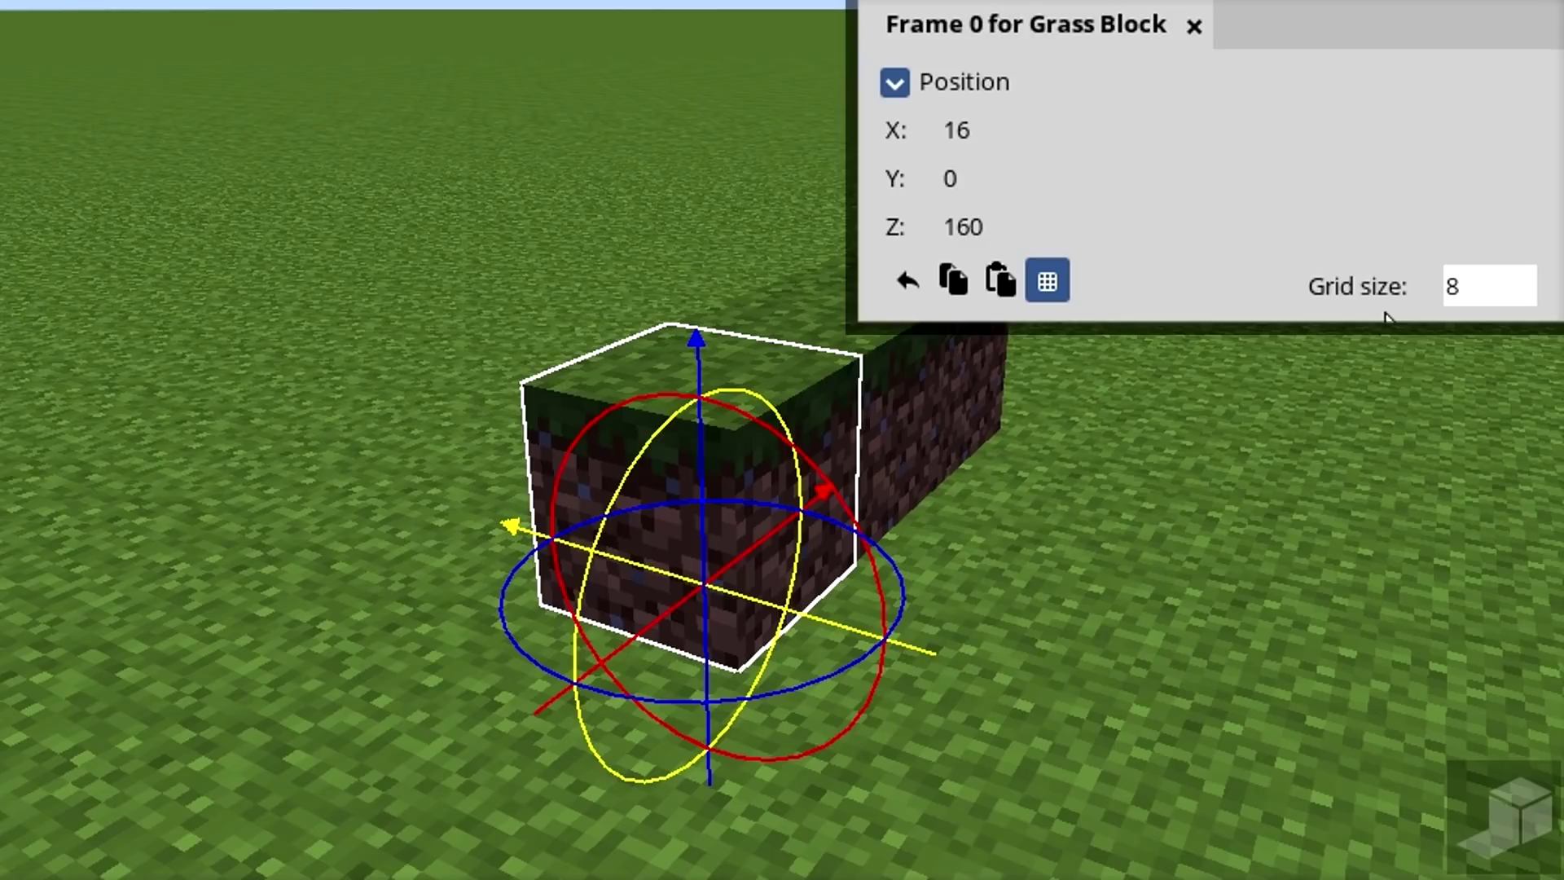
Step: Lower the raised grass block at Z 160 to Y 0 so it lines up with the row
left_click_drag(1530, 286, 1398, 286)
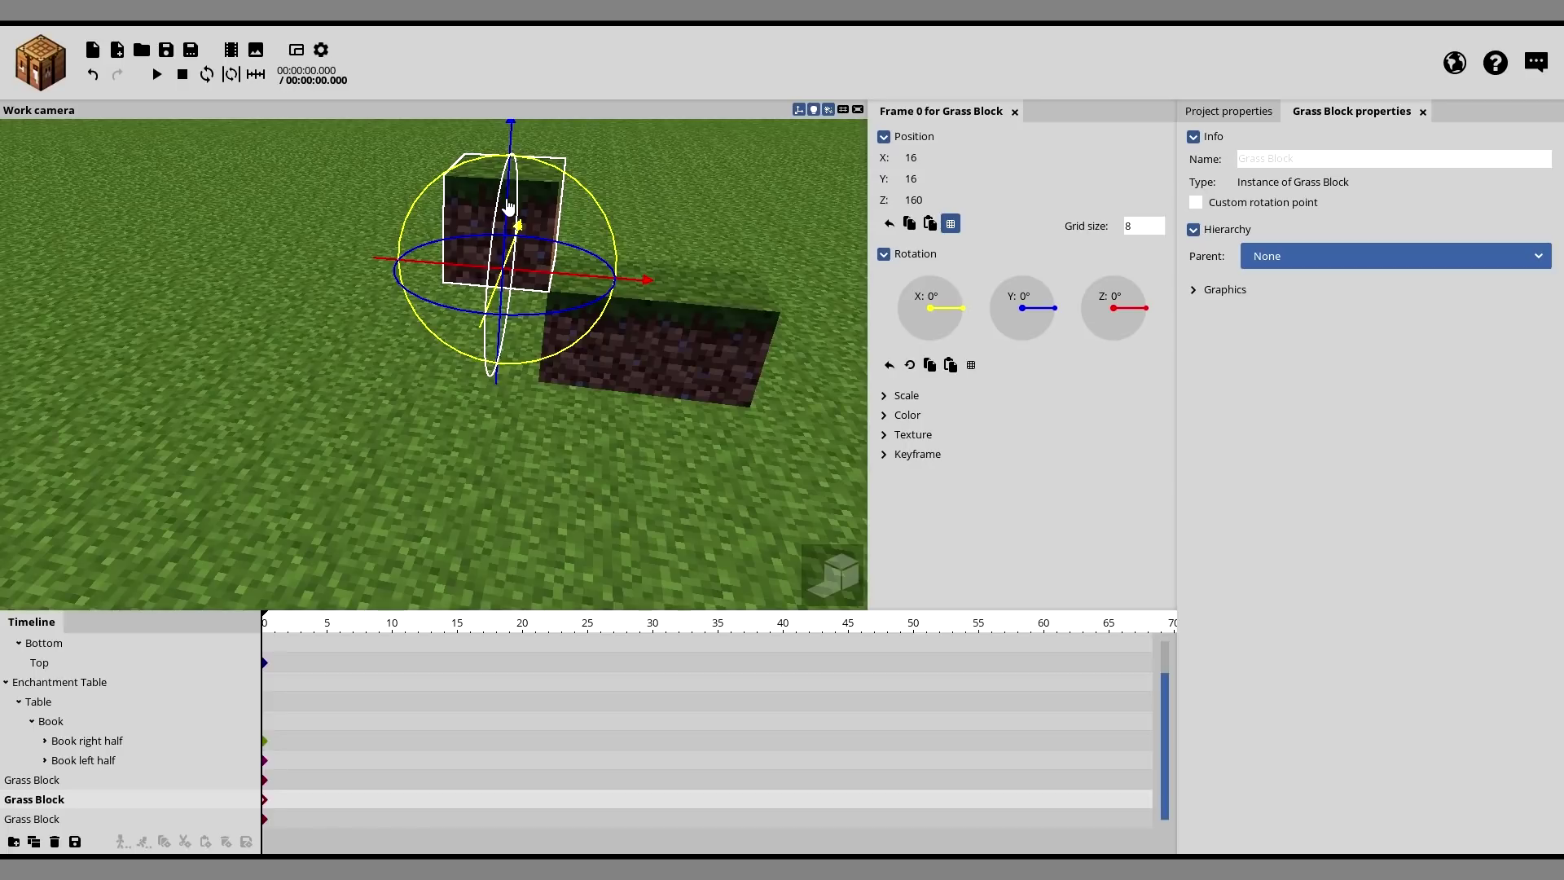
left_click_drag(509, 207, 511, 326)
left_click_drag(754, 449, 660, 375)
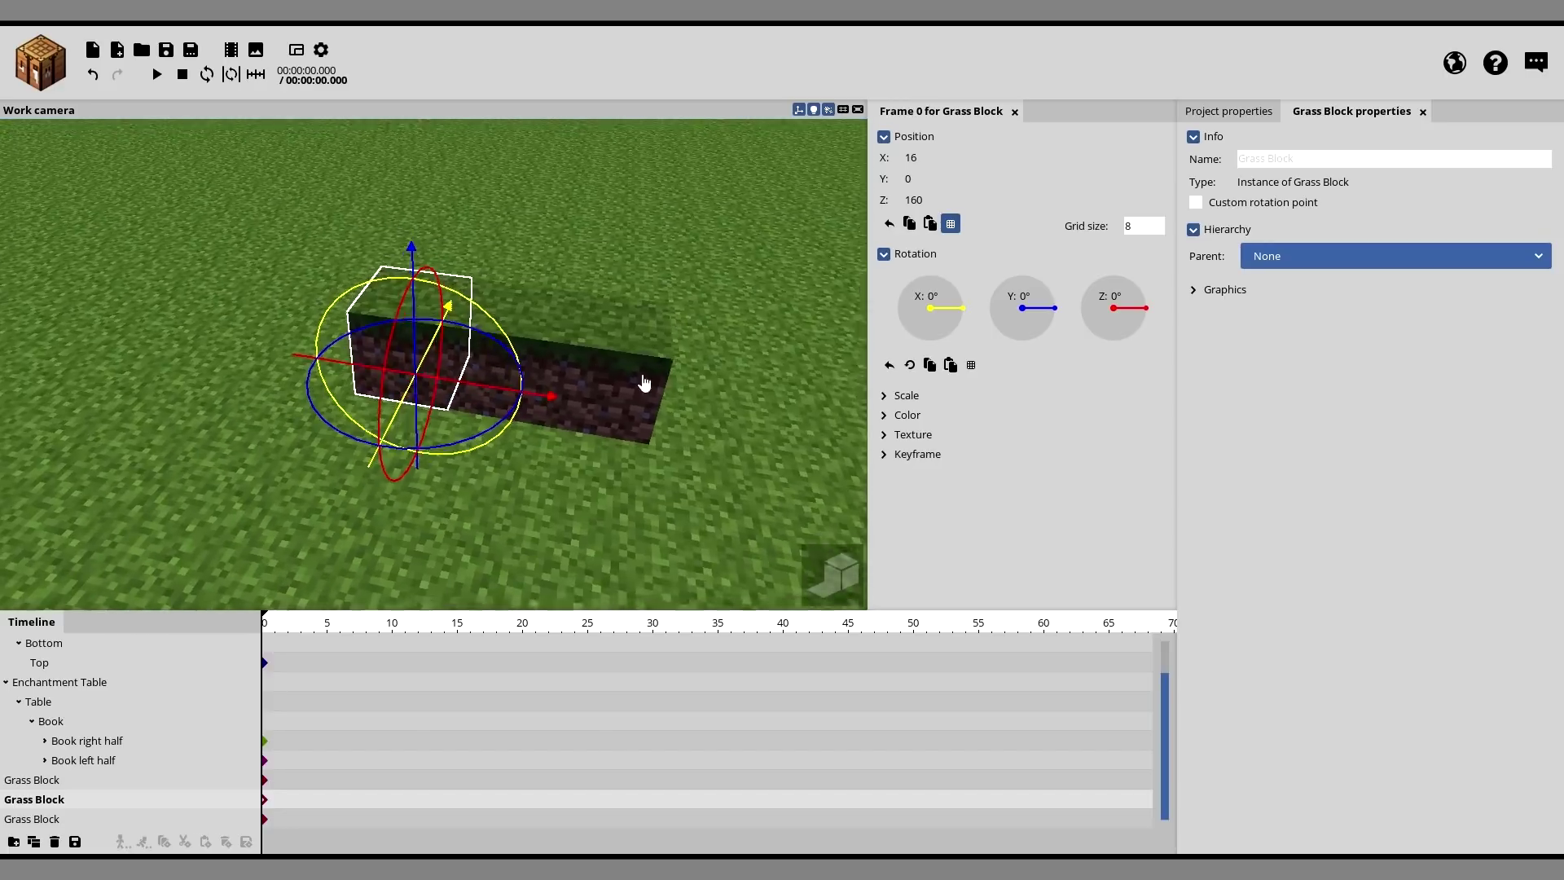
Step: Select the three grass blocks of the row one after another to compare their grid positions
mouse_move(444, 395)
left_mouse_down()
mouse_move(361, 371)
mouse_move(481, 392)
mouse_move(463, 389)
left_mouse_up()
left_click_drag(675, 324, 592, 334)
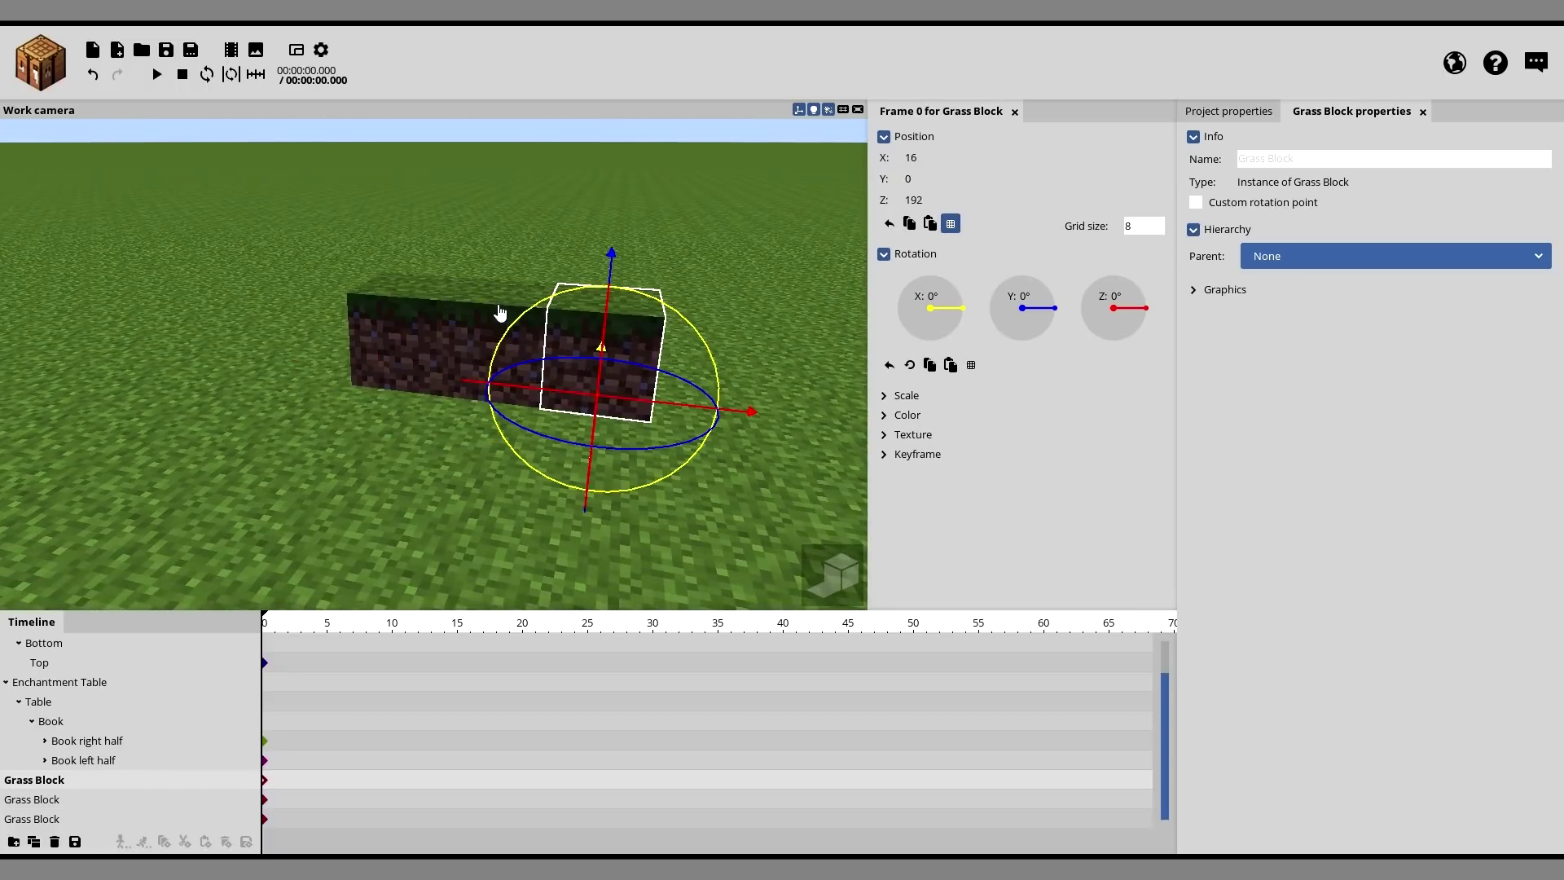
left_click(356, 296)
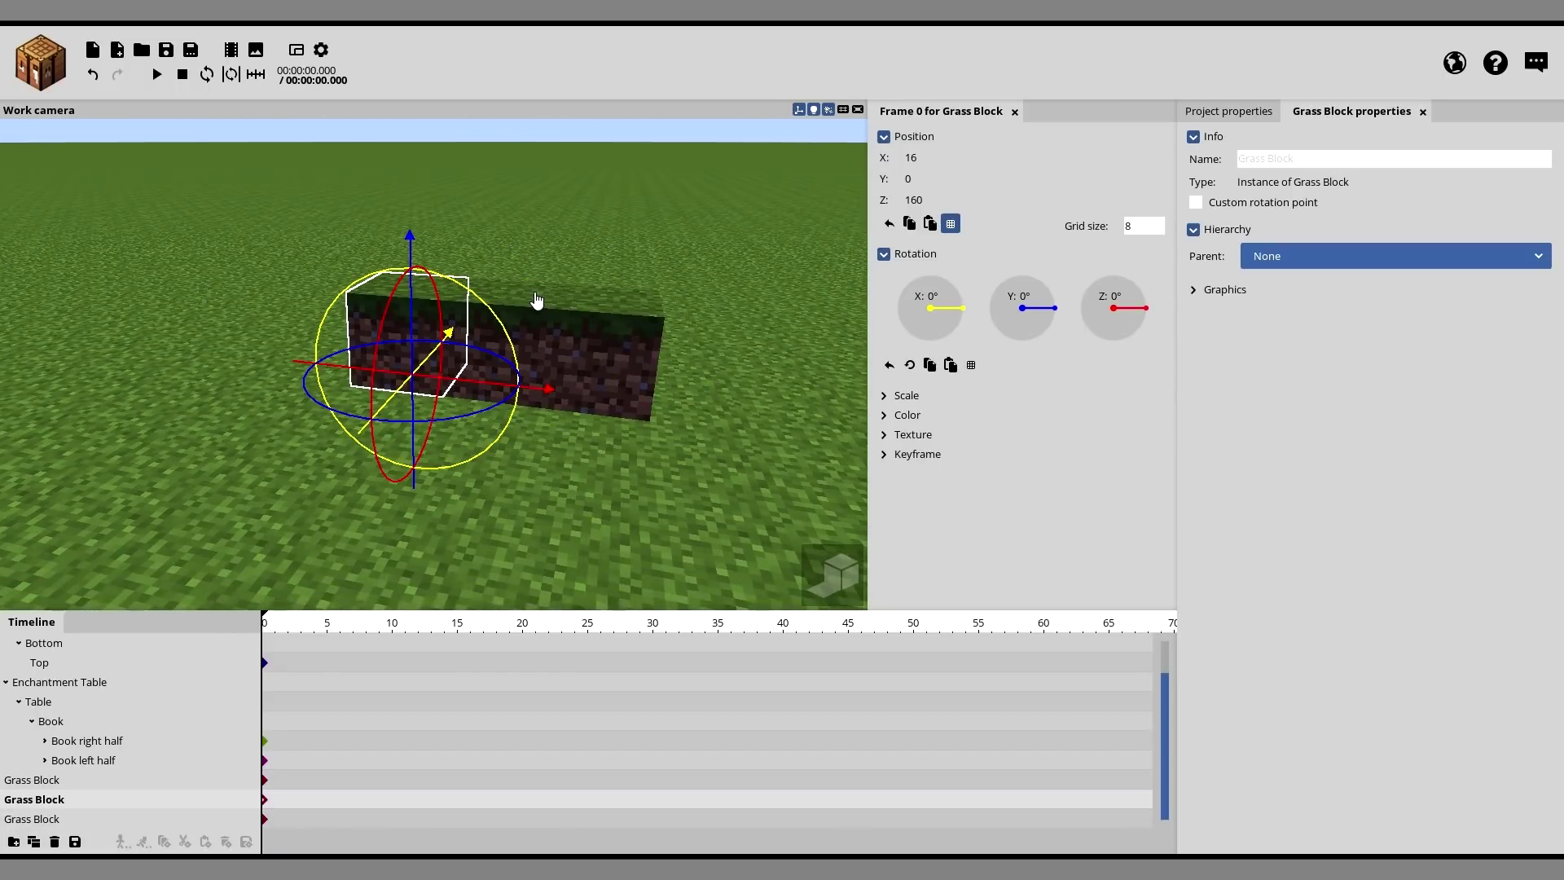
left_click(538, 302)
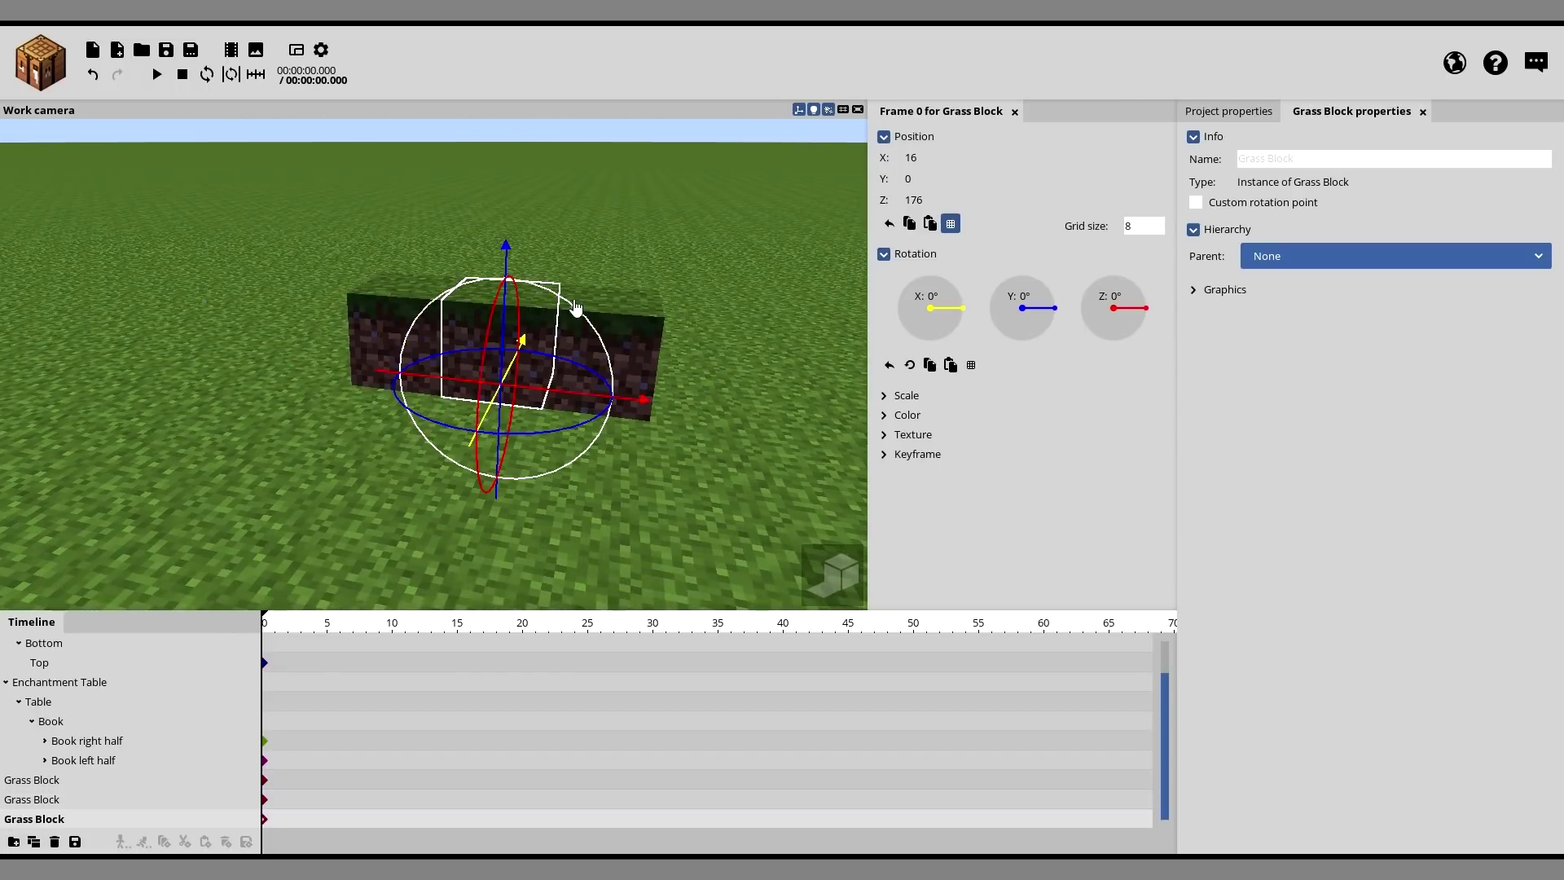
left_click(633, 308)
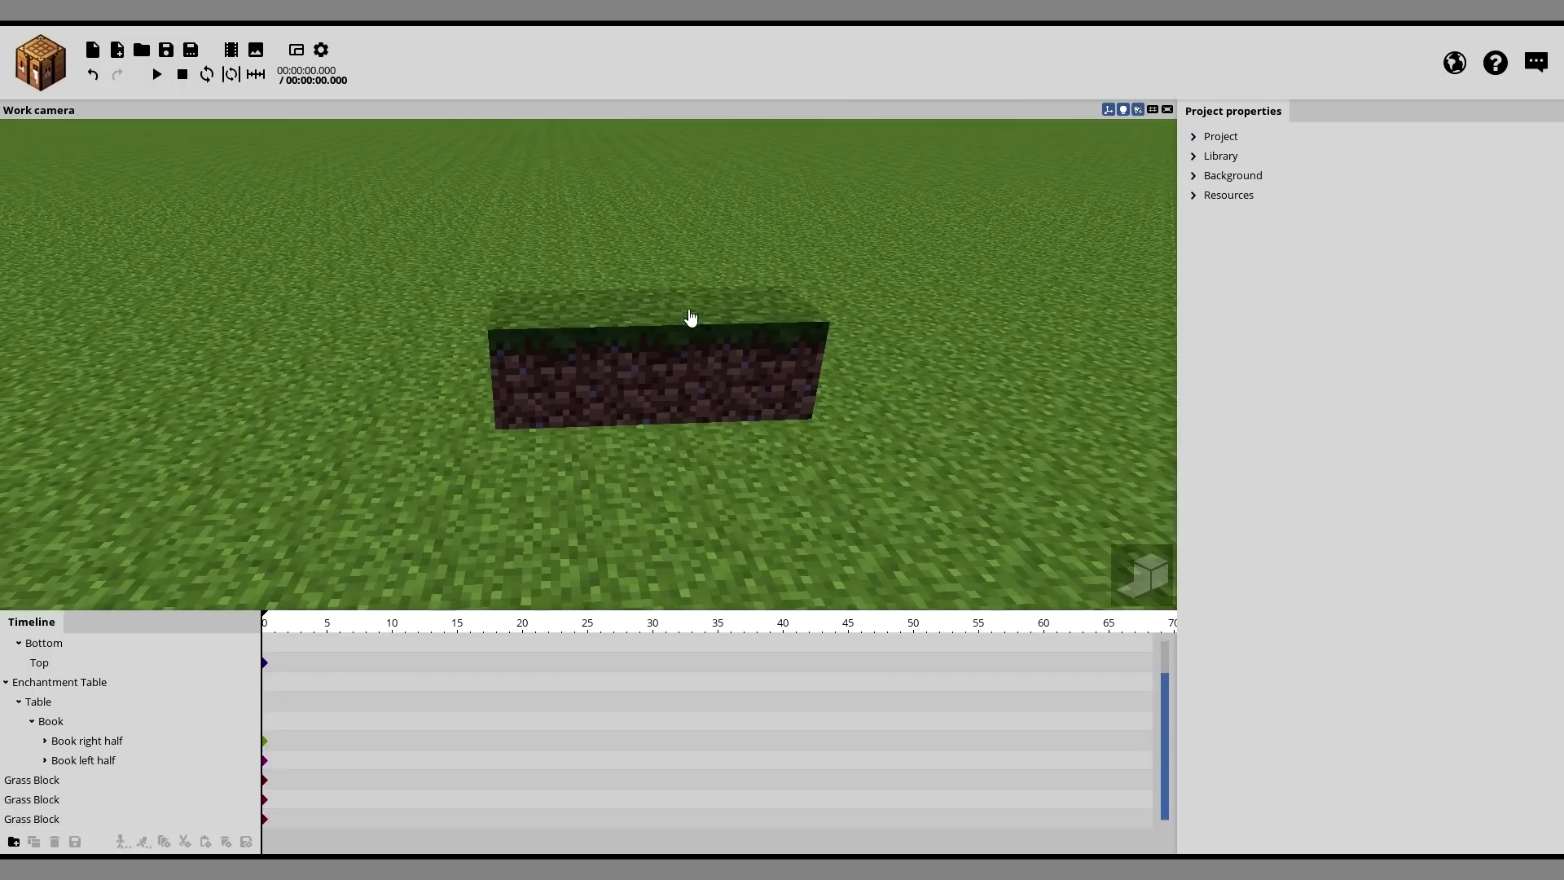
Step: Save the project with the finished row of three grass blocks
scroll(773, 313, "down", 2)
right_click_drag(773, 314, 555, 398)
key("ctrl+s")
key("s")
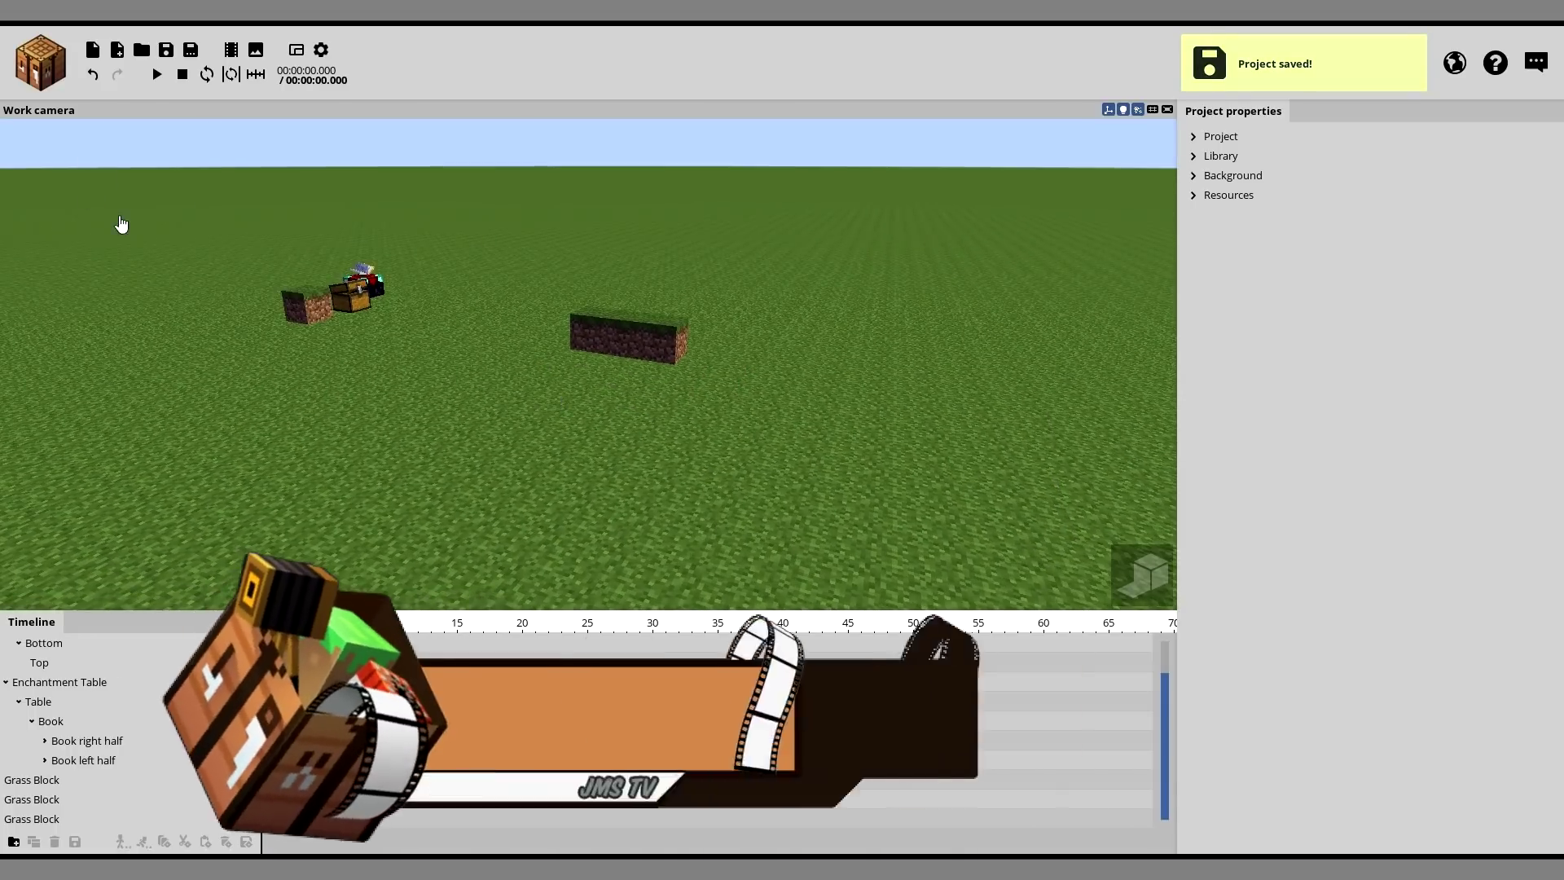
left_click(115, 54)
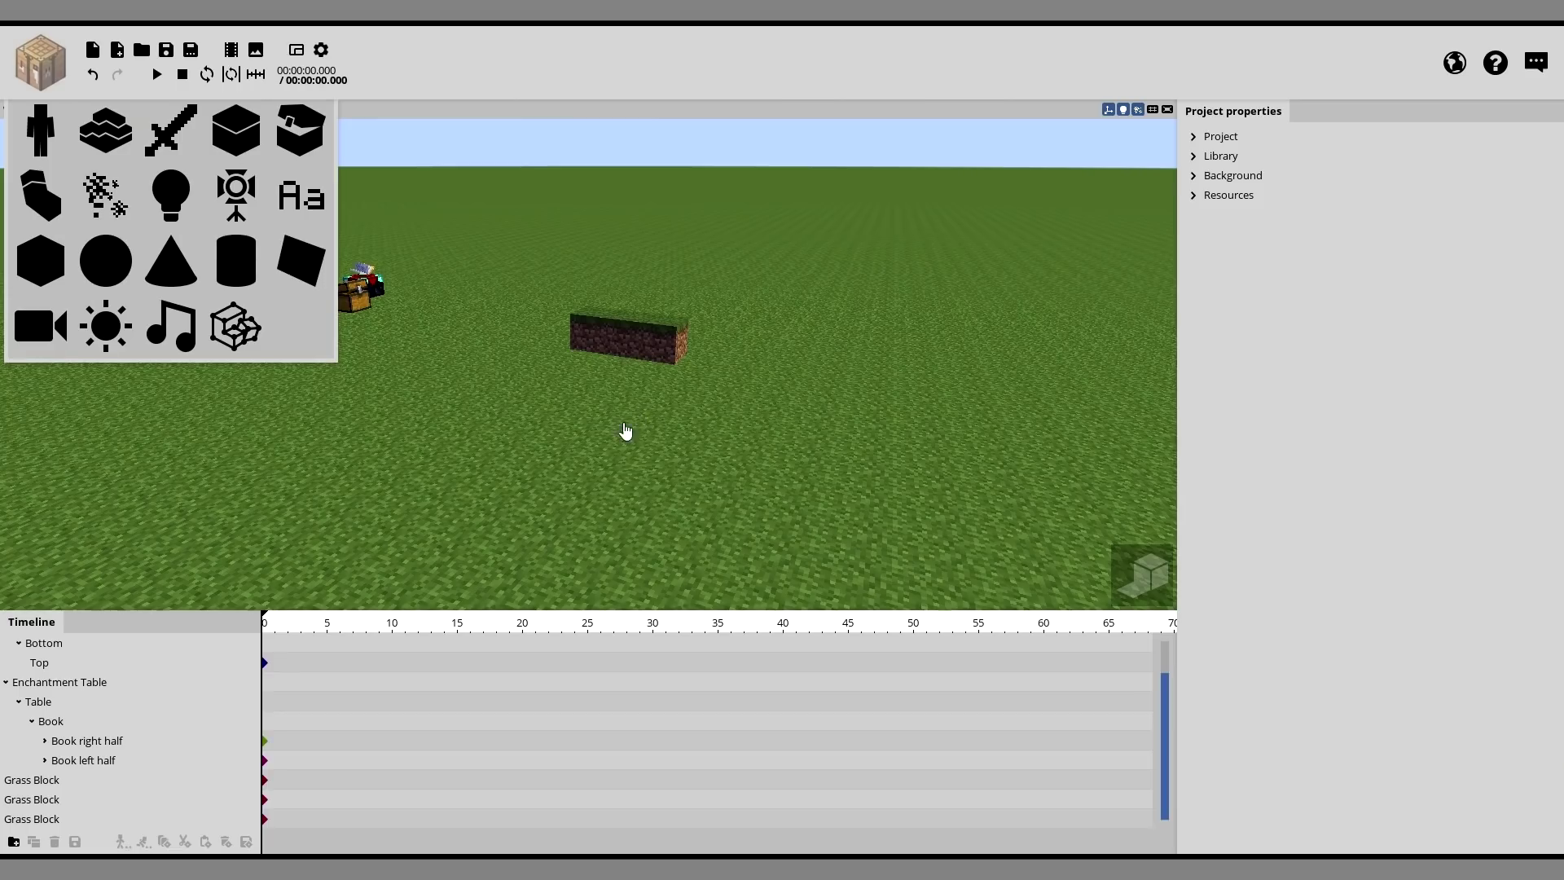
left_click(648, 428)
left_click_drag(648, 428, 684, 435)
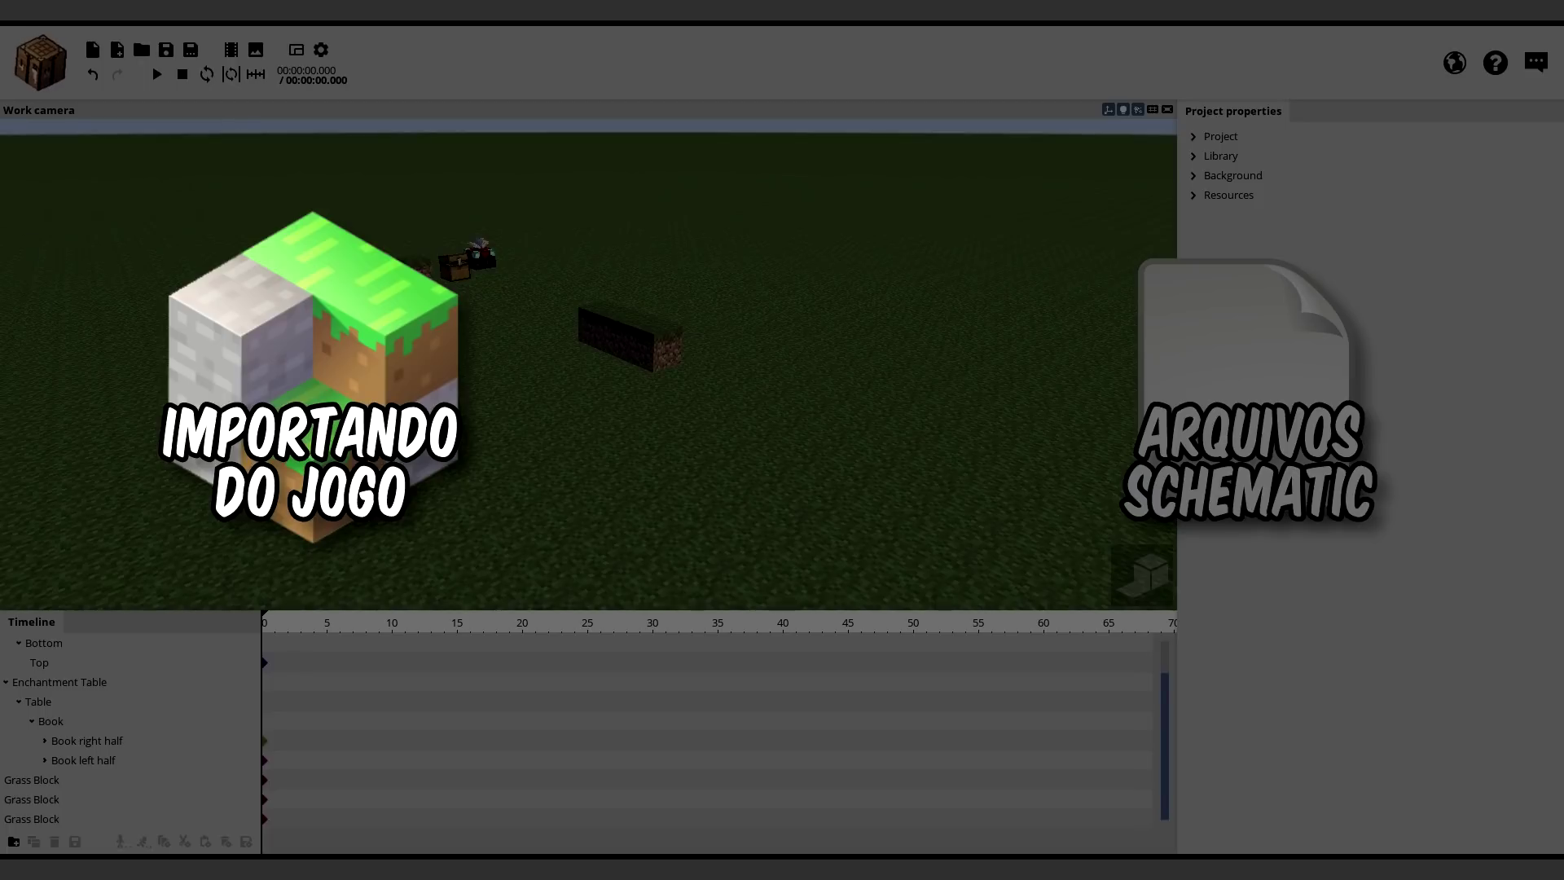
left_click_drag(571, 361, 669, 248)
scroll(584, 356, "up", 3)
scroll(588, 356, "down", 1)
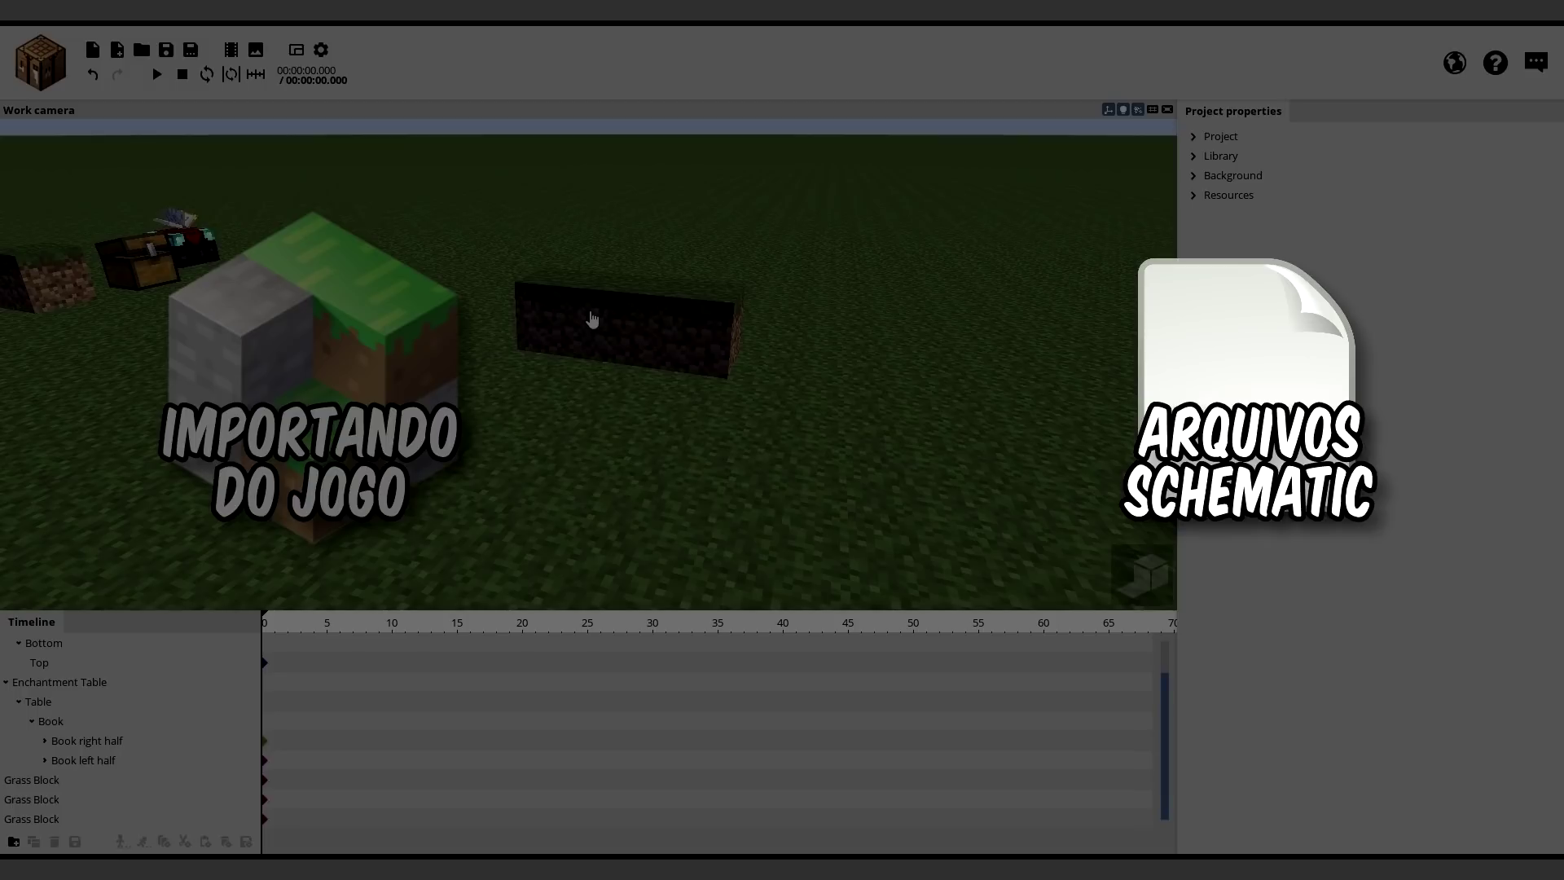
left_click(593, 319)
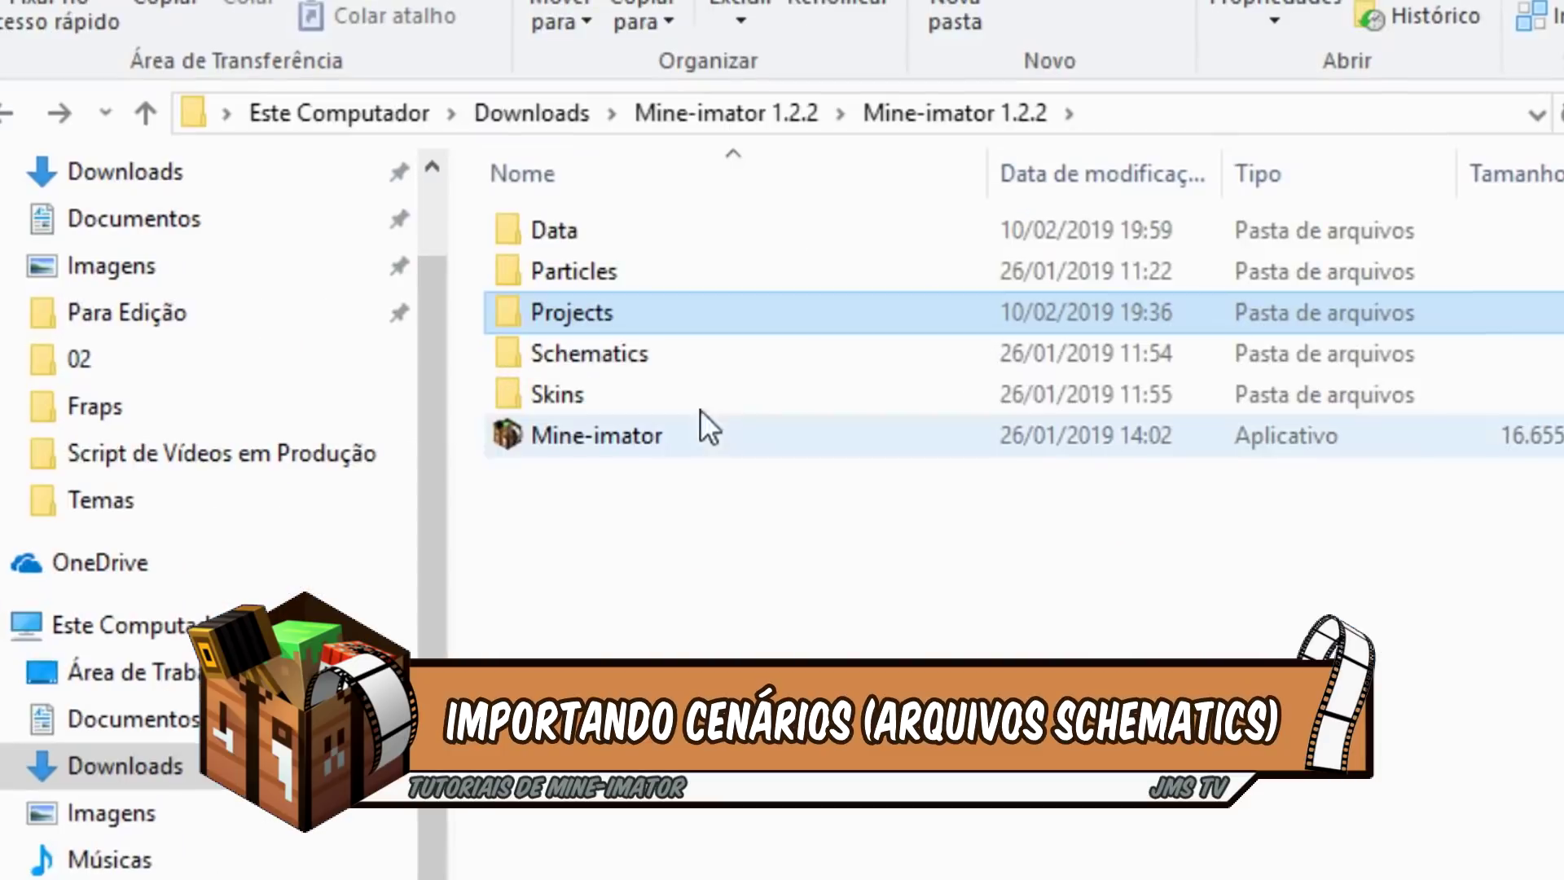
Step: In File Explorer, open the Biomes folder under Schematics > Nature in the Mine-imator 1.2.2 folder
double_click(599, 362)
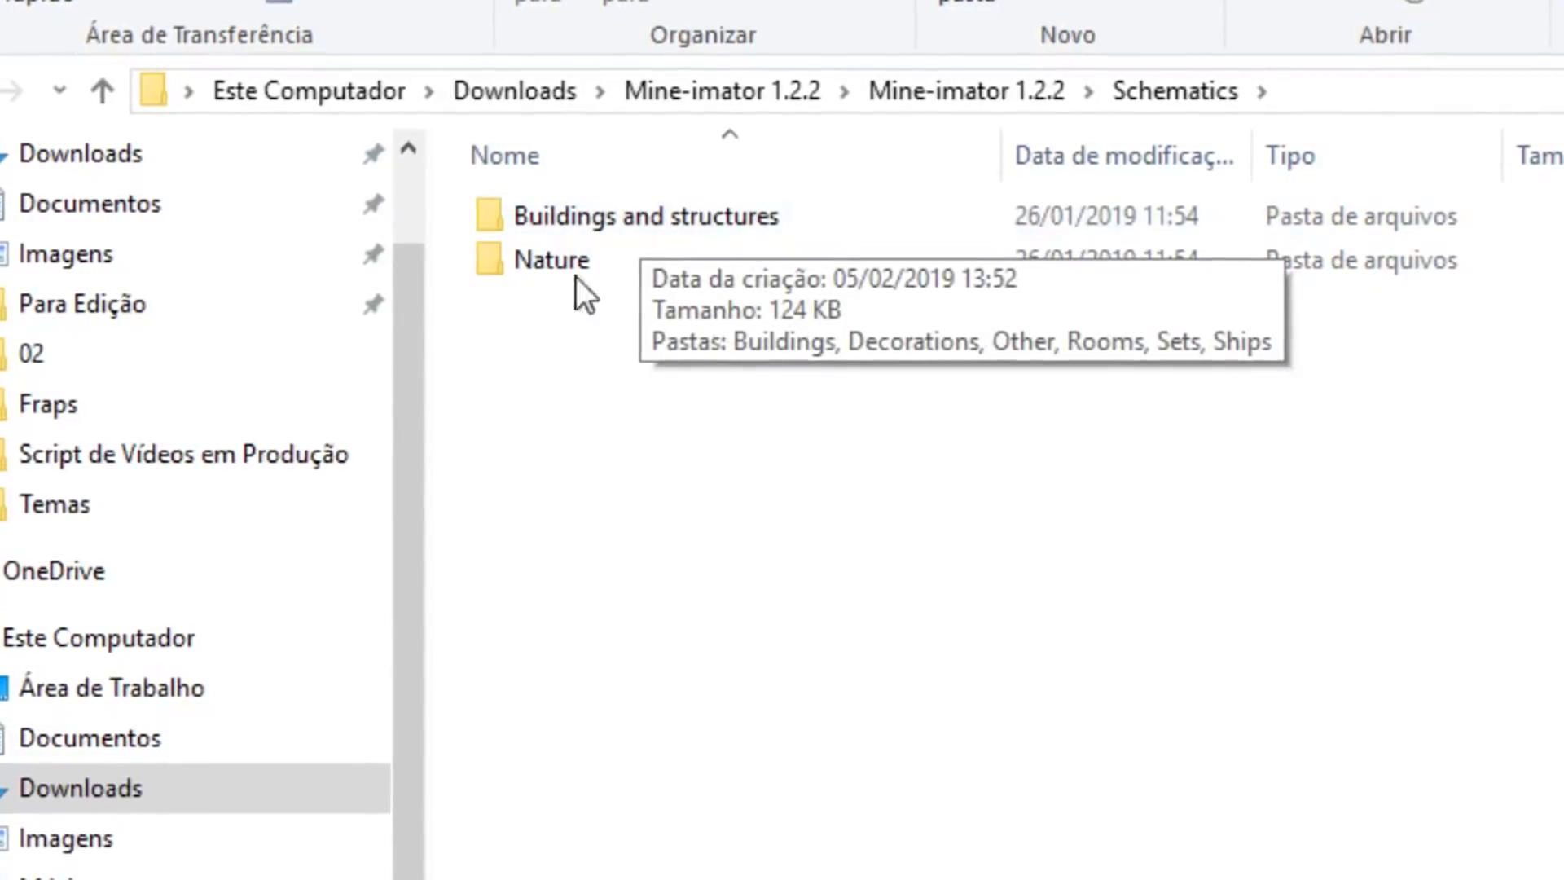
double_click(513, 274)
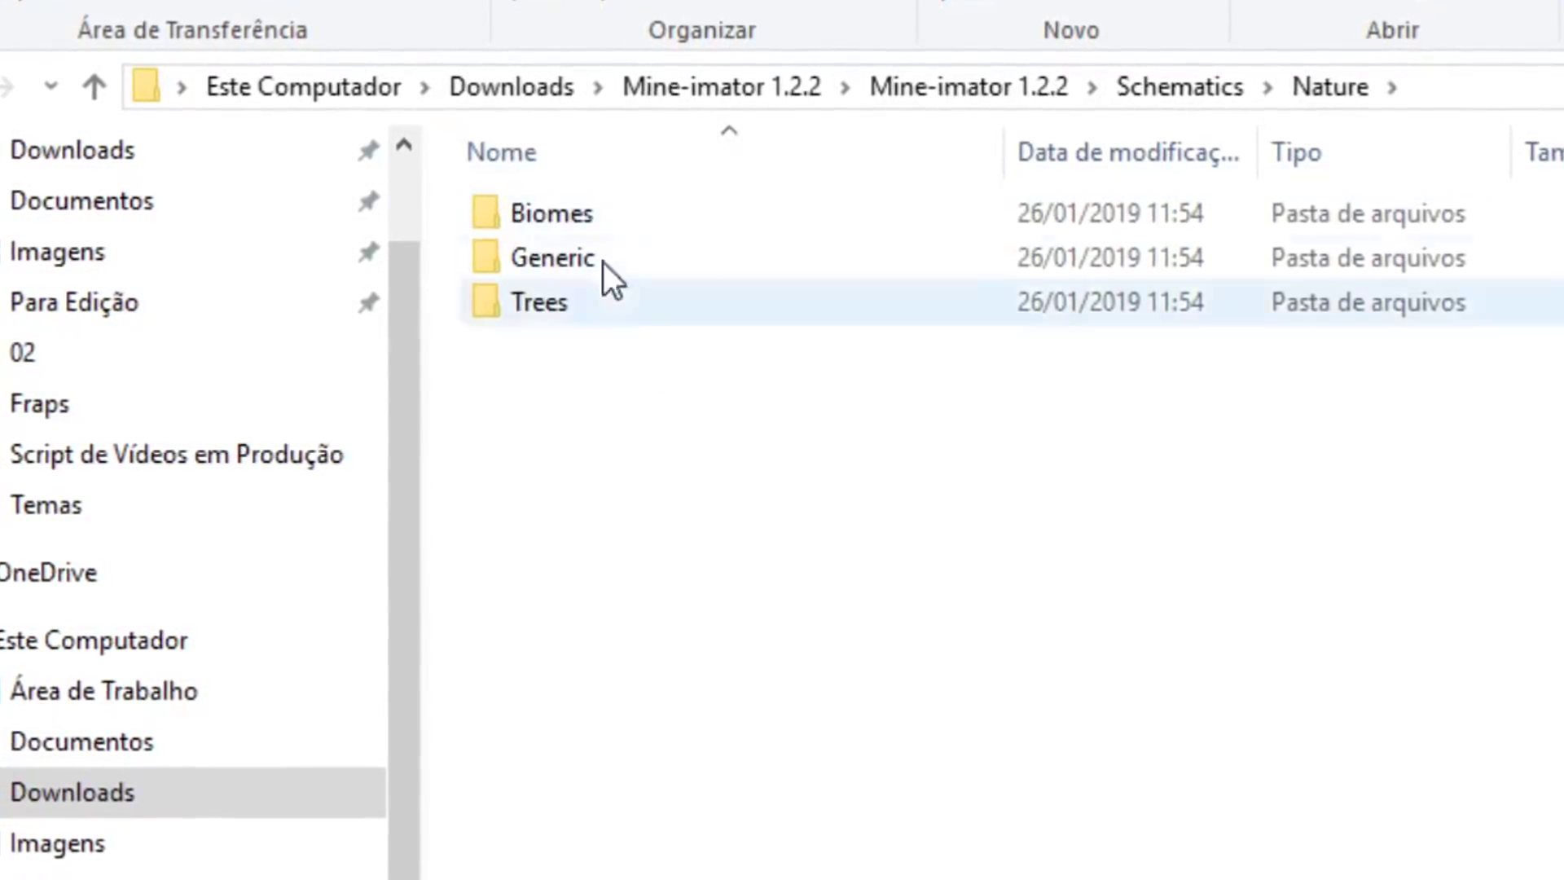
double_click(615, 210)
Step: Examine the biome schematic files supplied in the folder, including Roofedforest.schematic and Mountain.schematic
left_click(674, 528)
left_click(640, 391)
left_click(629, 259)
left_click(730, 524)
left_click(661, 259)
left_click(692, 390)
left_click(673, 471)
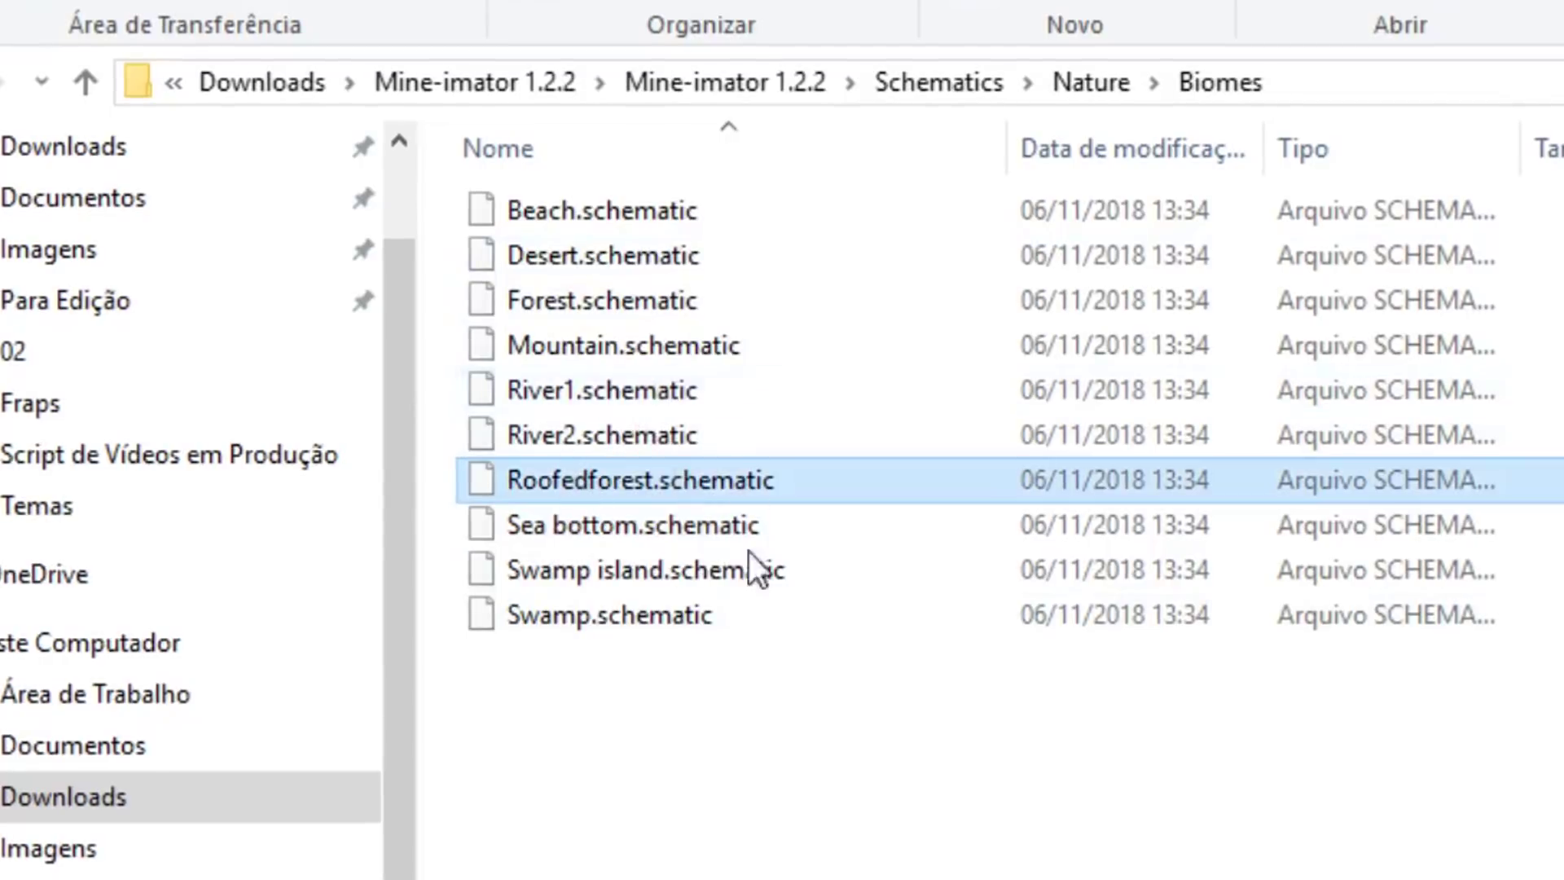
left_click(658, 351)
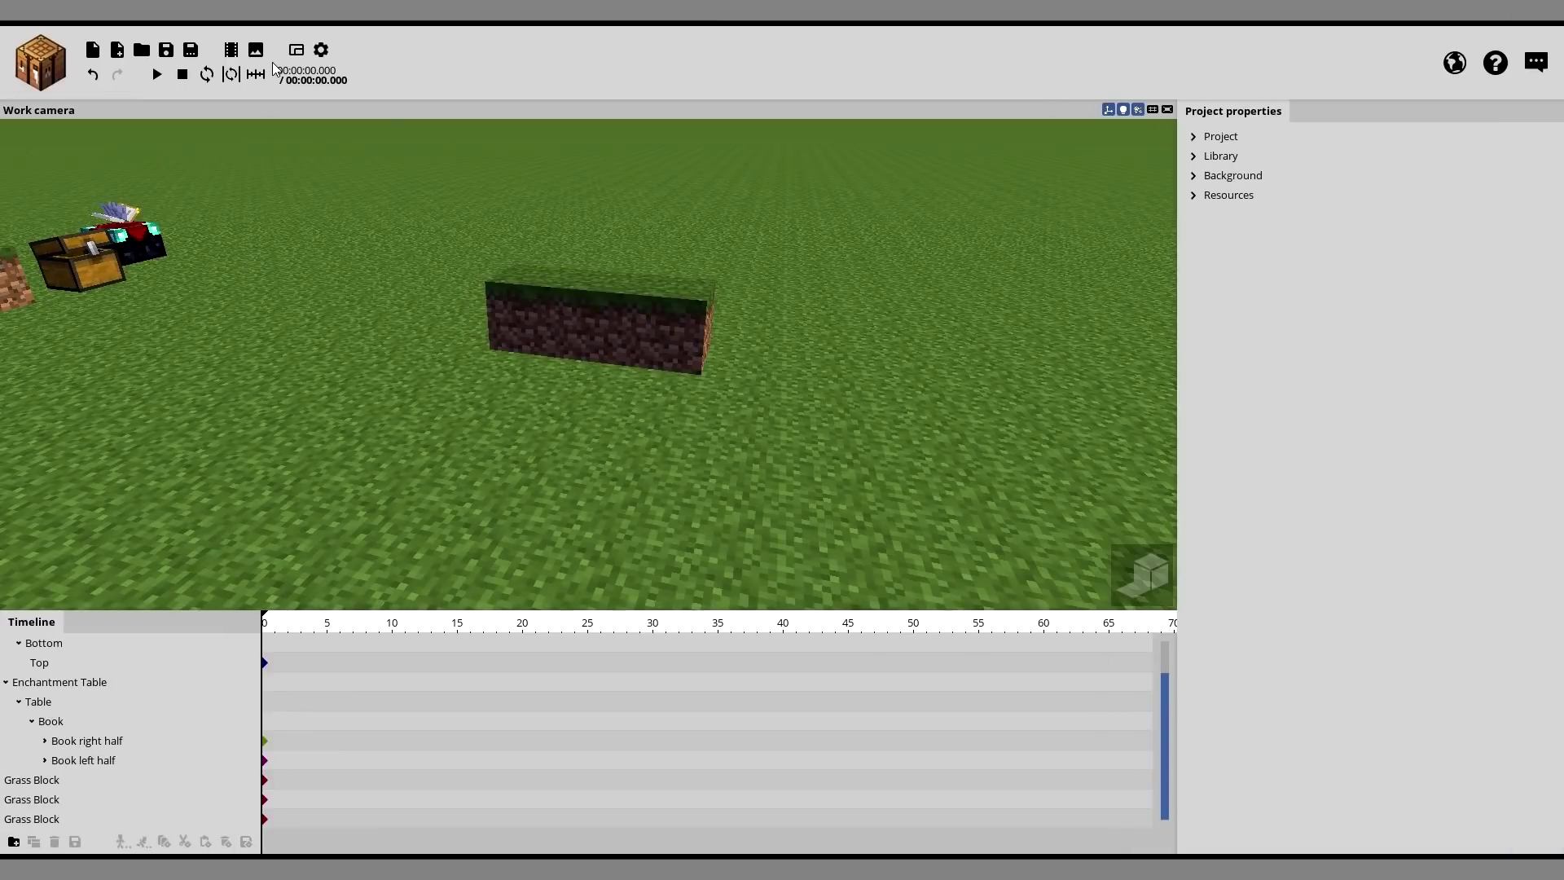
Step: Back in Mine-imator, start creating a scenery object and browse for its scenery file
left_click_drag(636, 322, 636, 298)
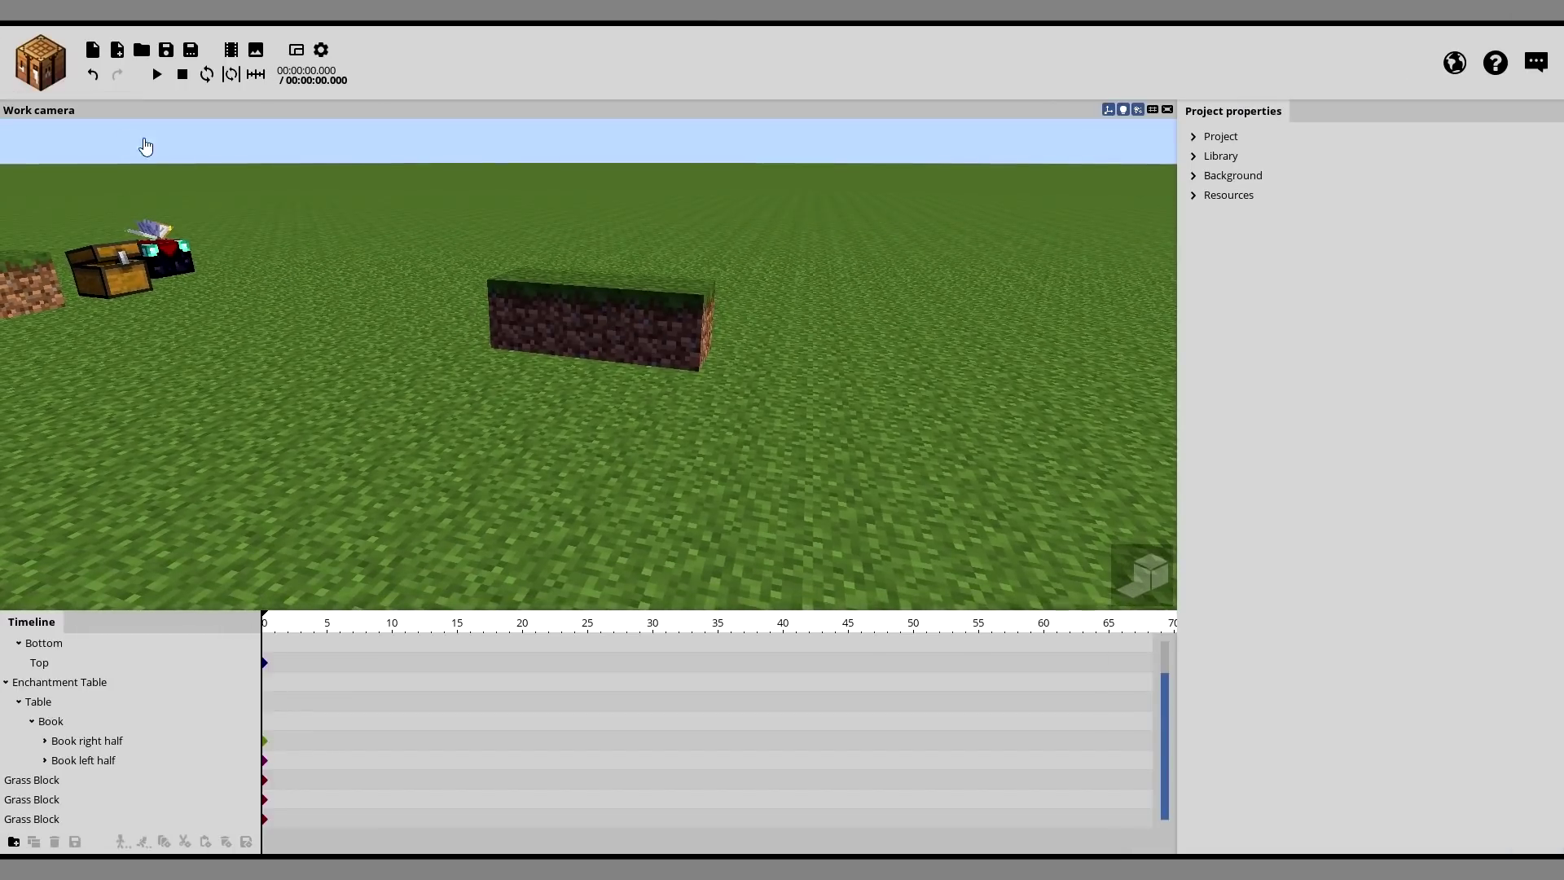
left_click(53, 75)
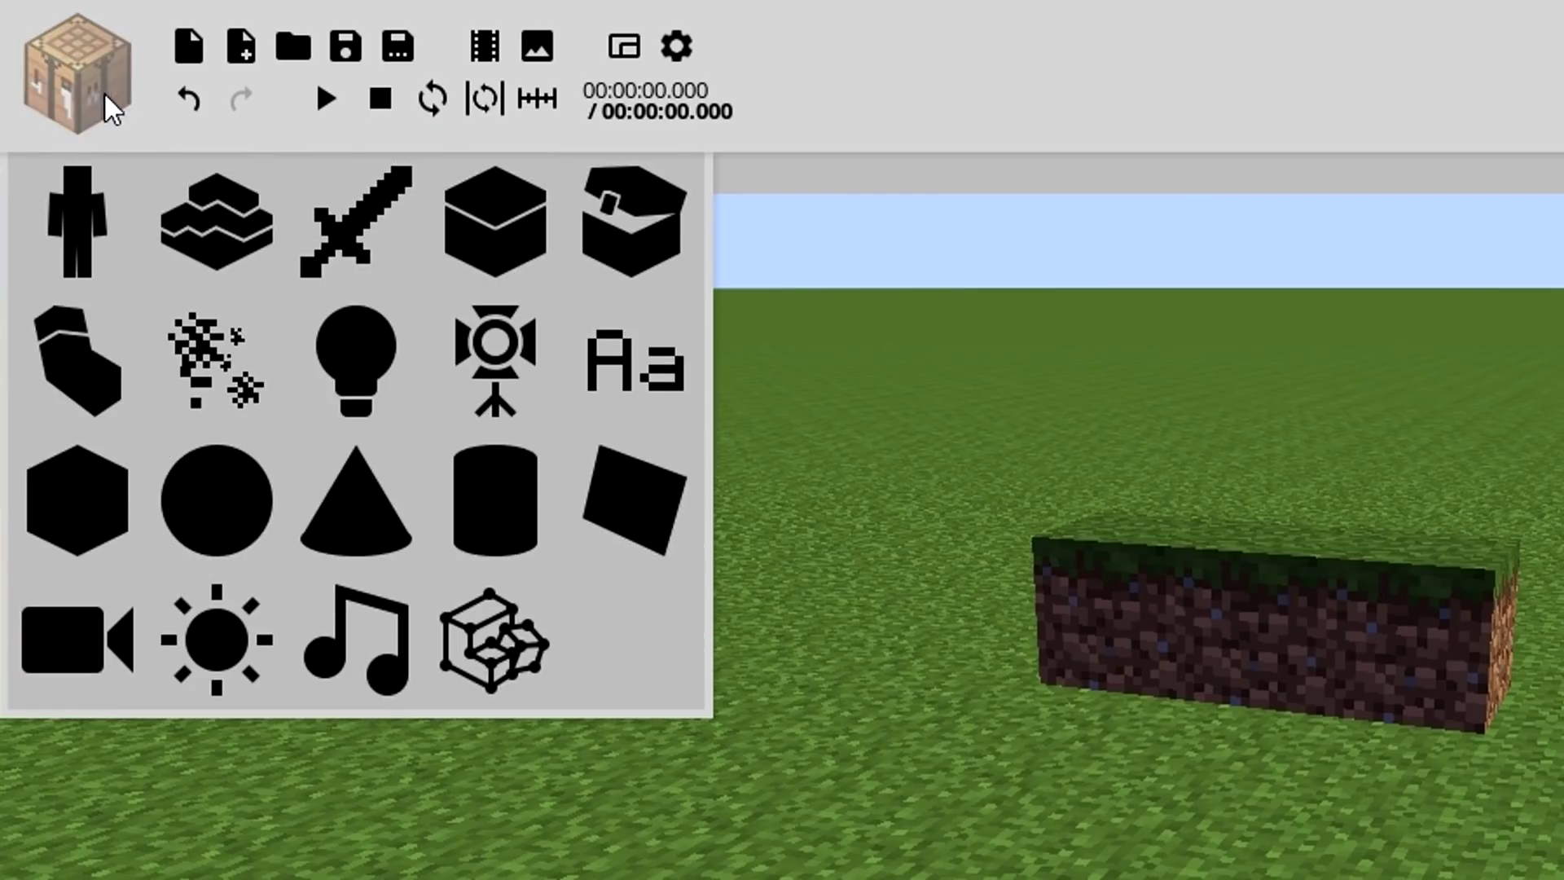
left_click(220, 255)
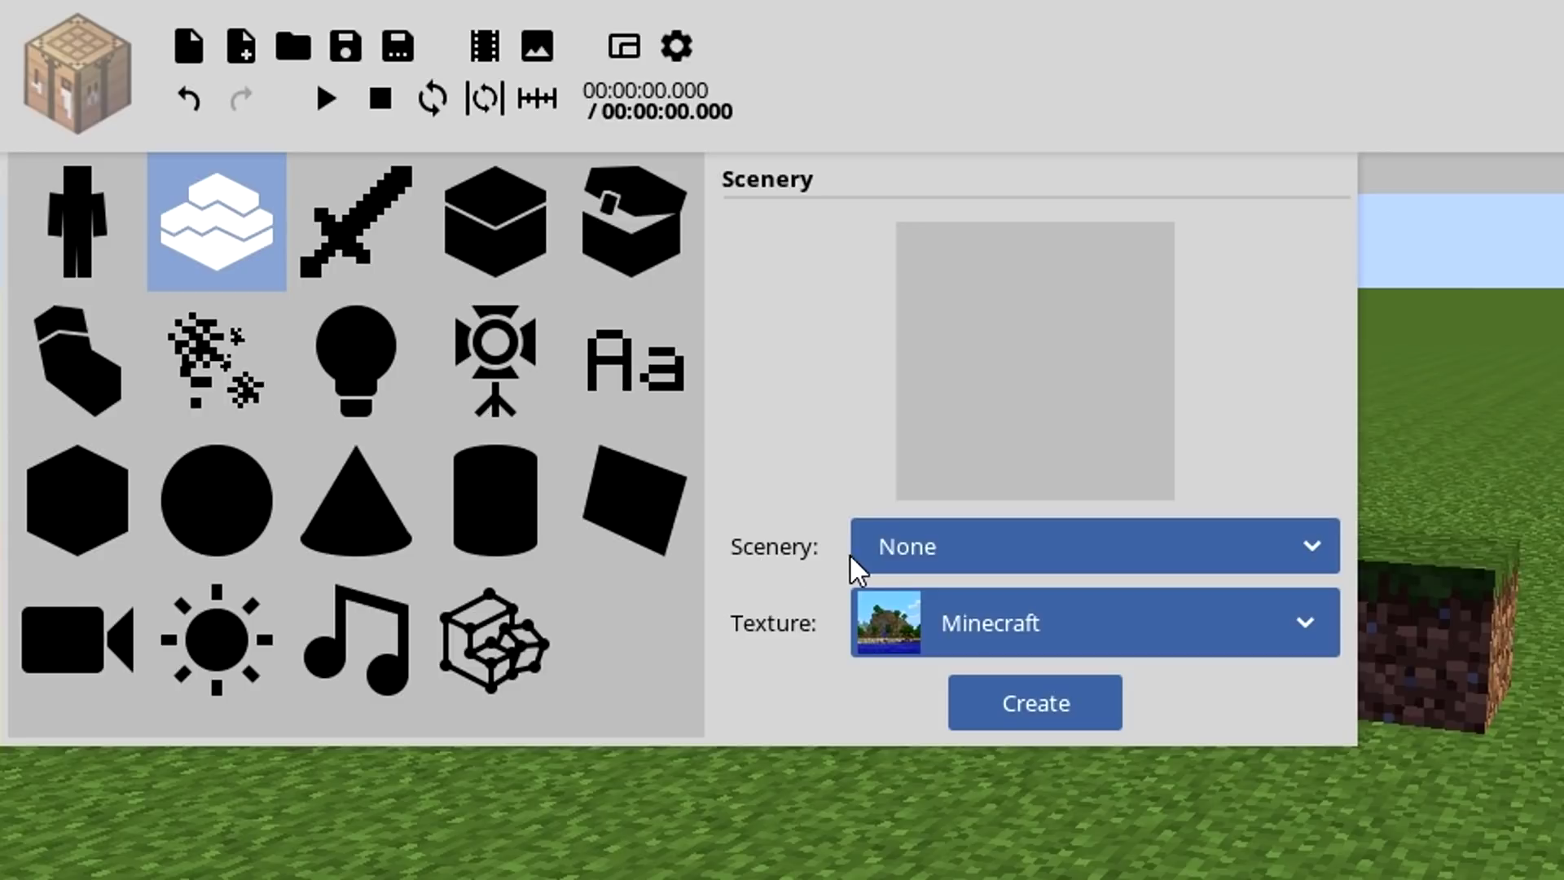
left_click(926, 568)
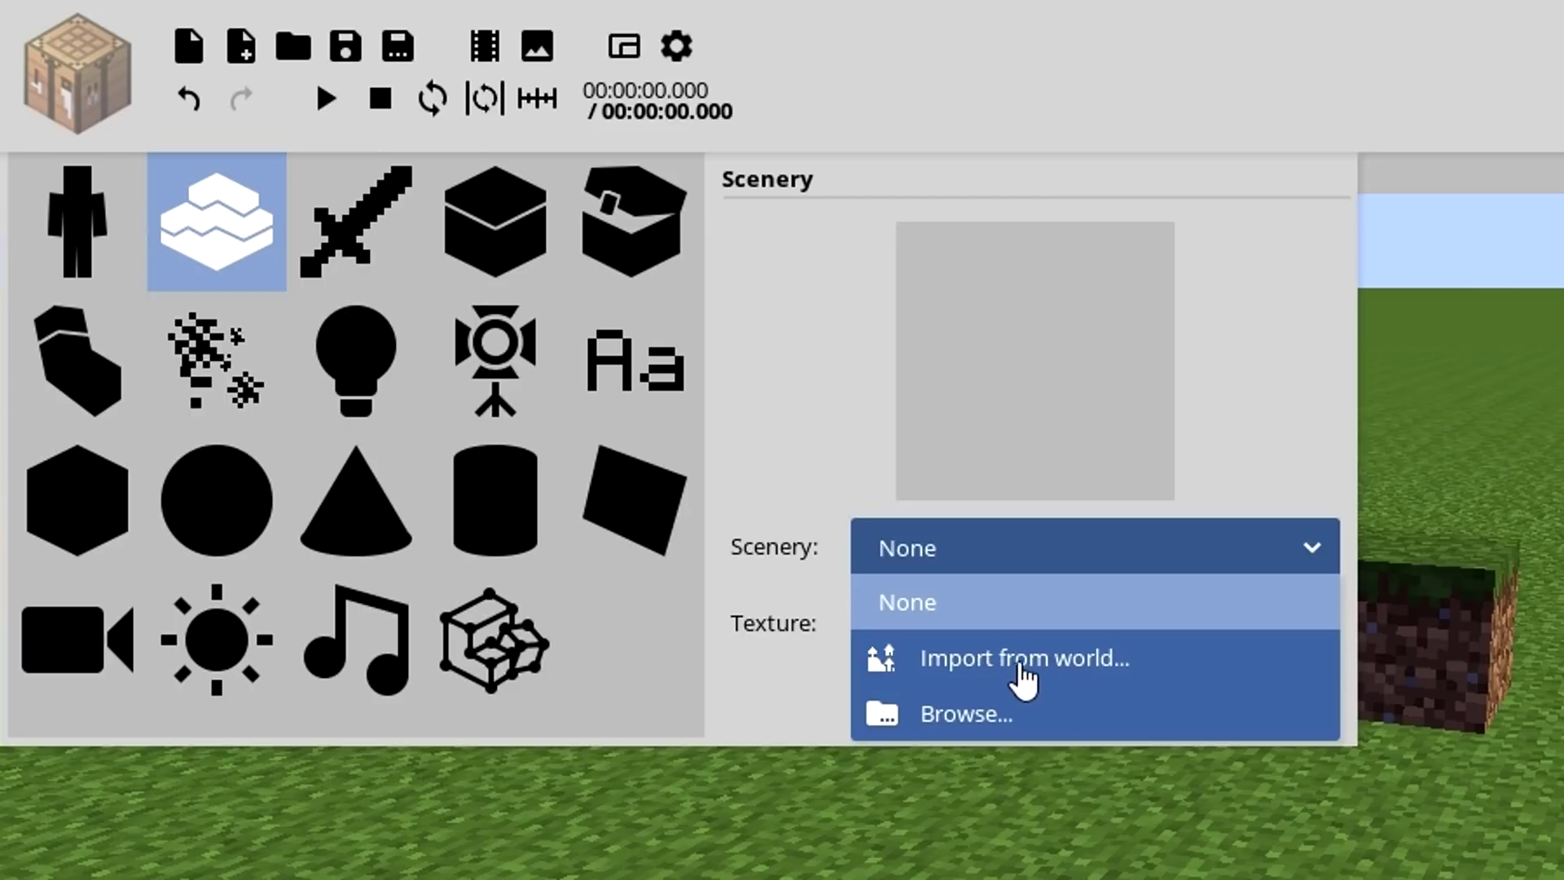
left_click(975, 715)
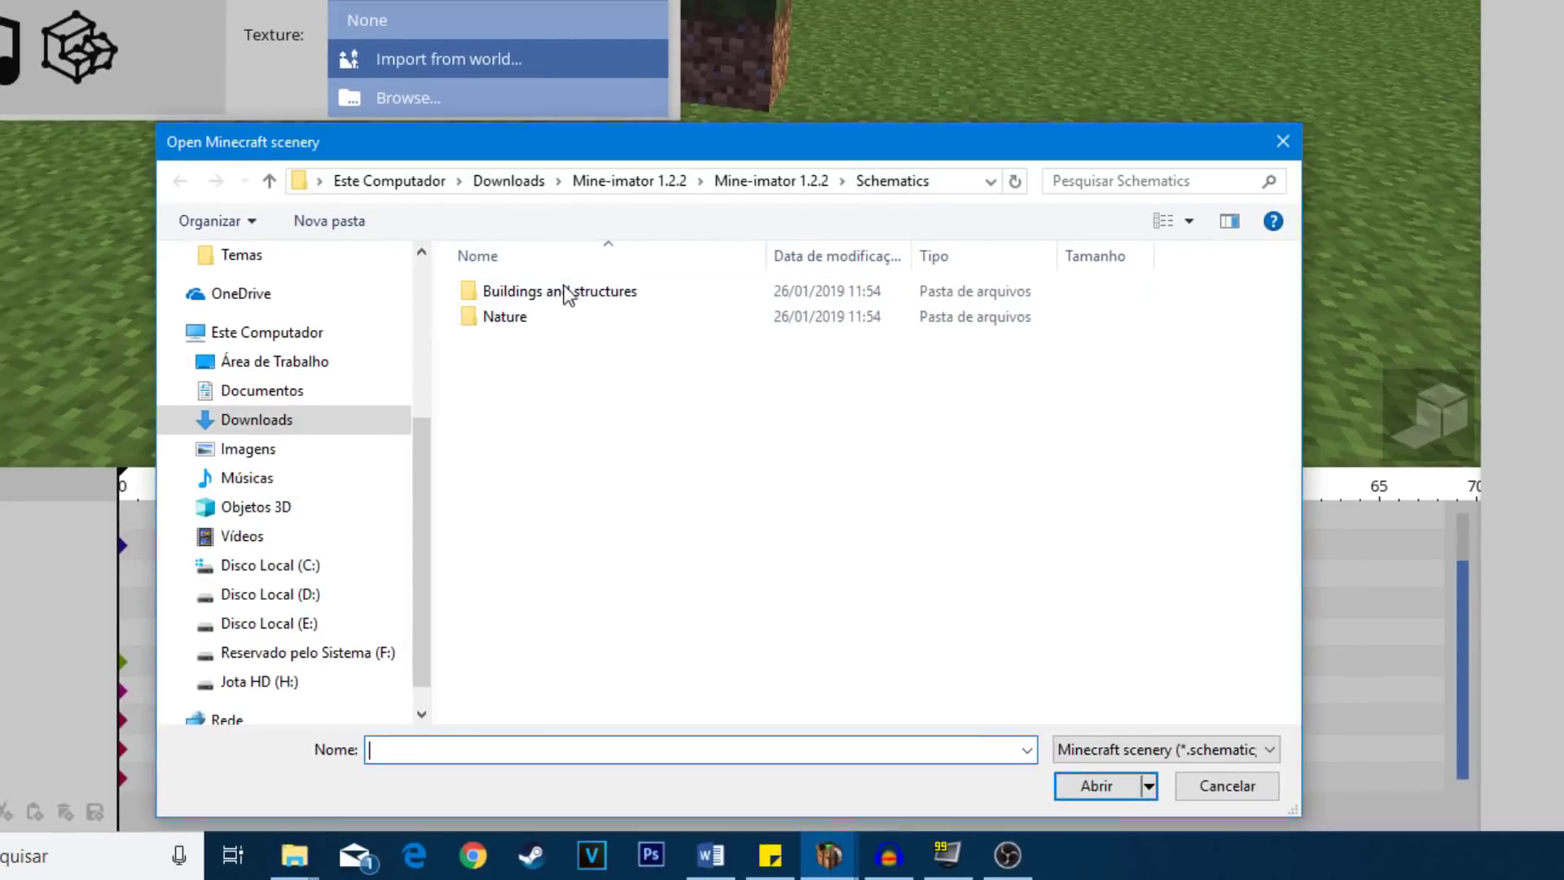
Step: Load Mountain.schematic from the Nature > Biomes folder as the scenery
left_click(500, 290)
left_click(538, 319)
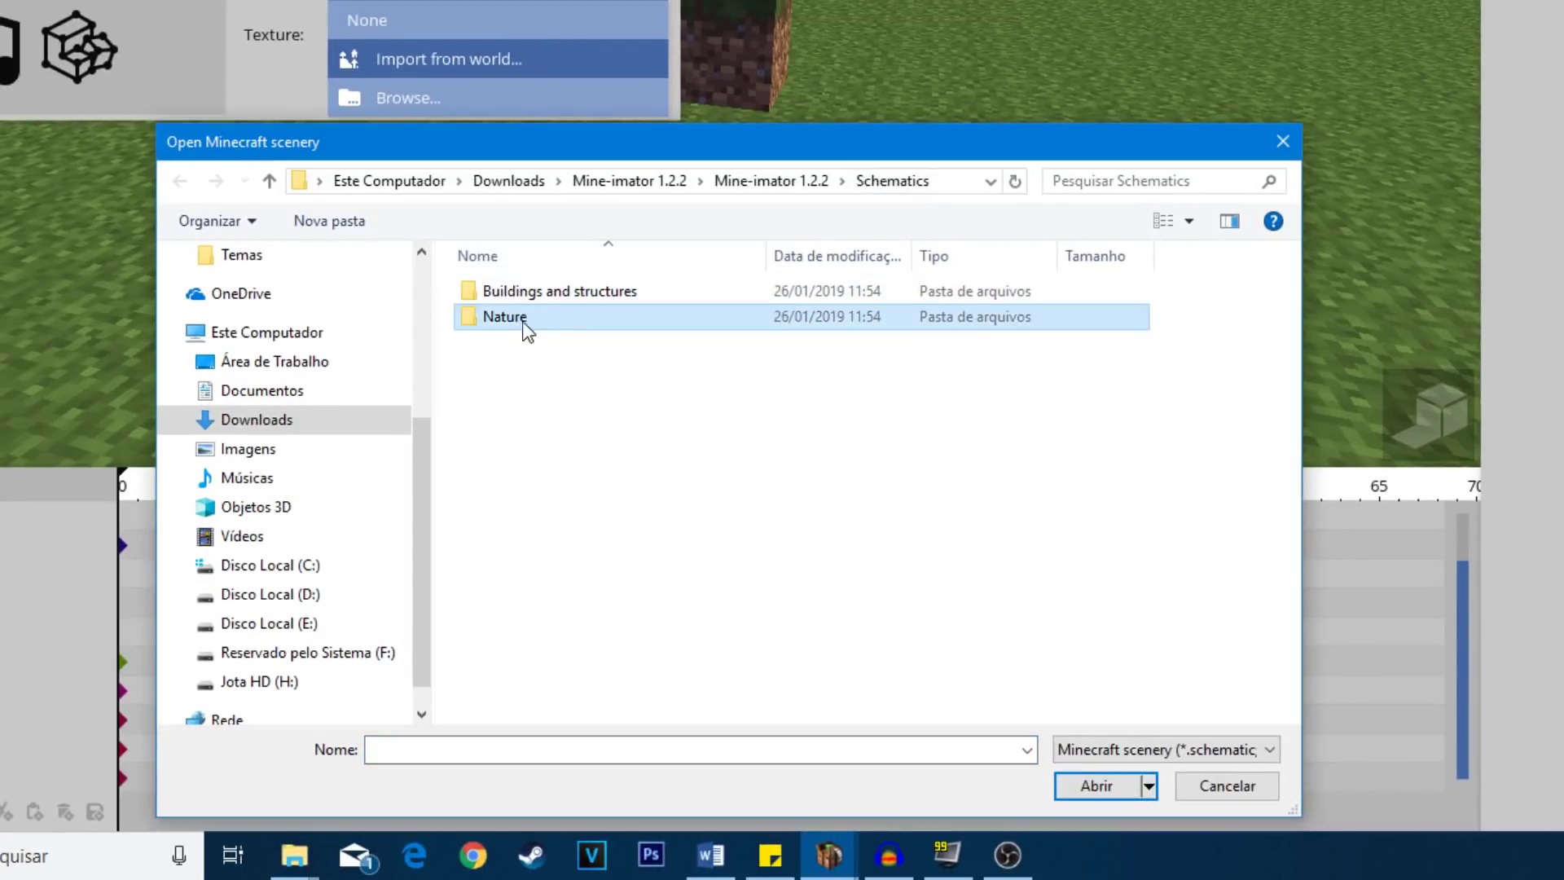
double_click(512, 320)
double_click(539, 293)
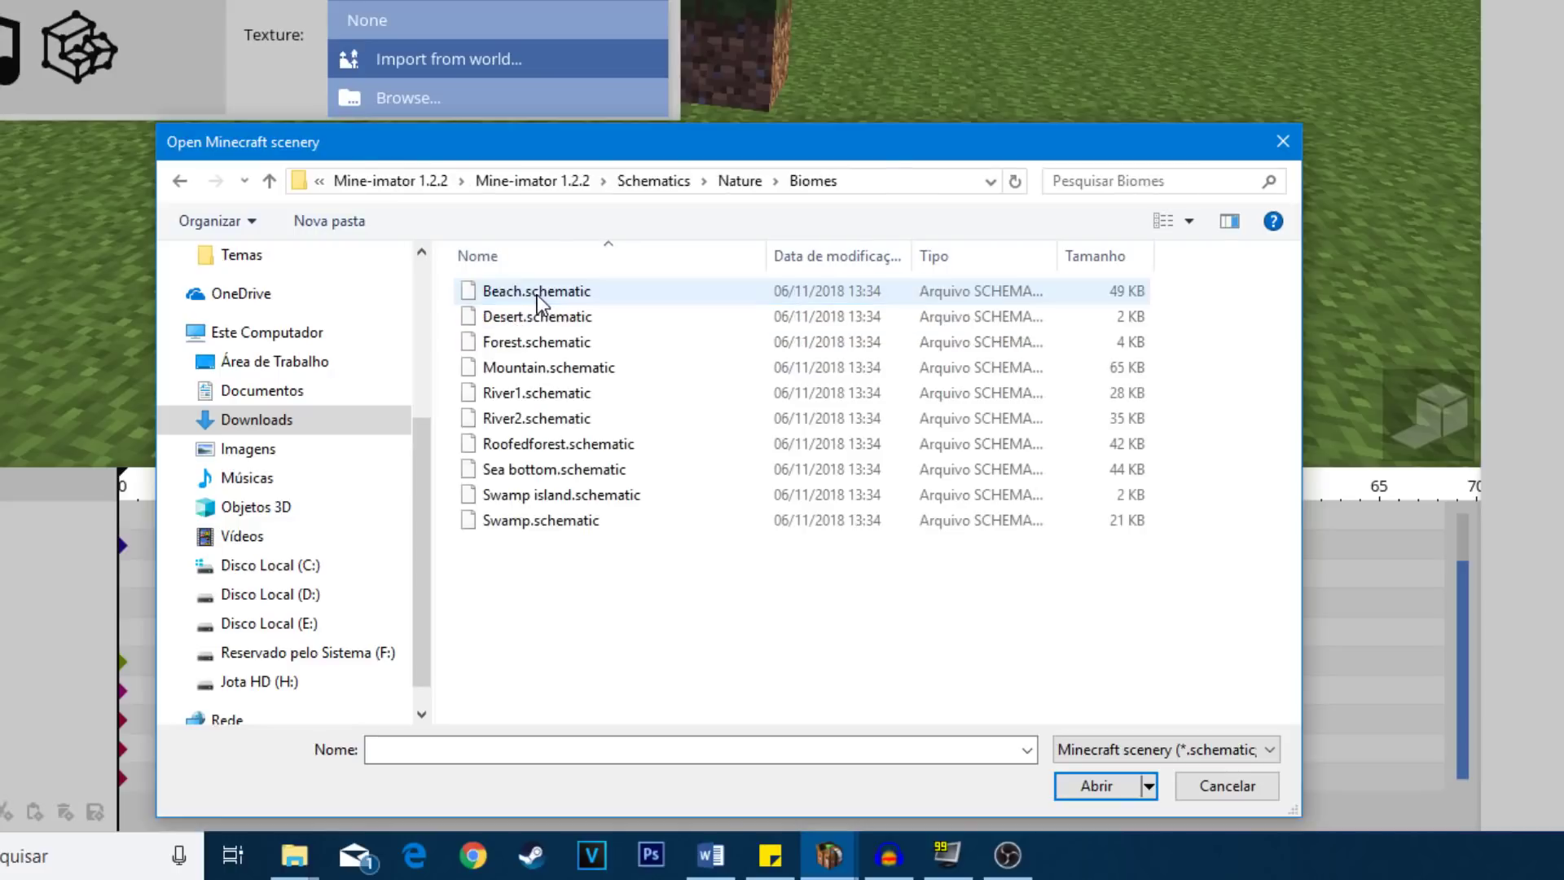
left_click(551, 365)
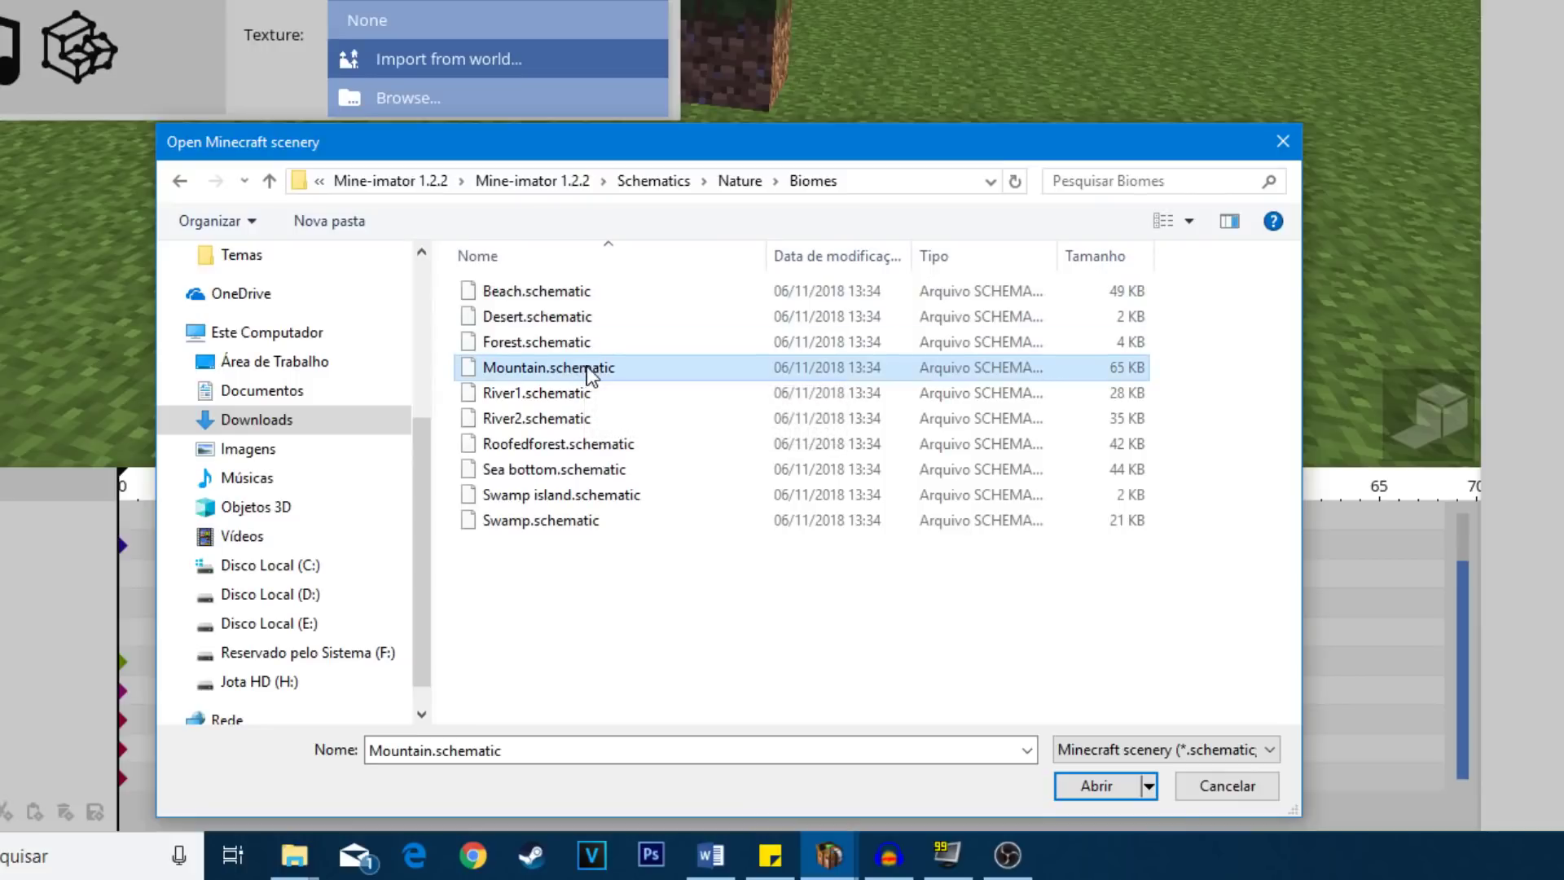
double_click(590, 371)
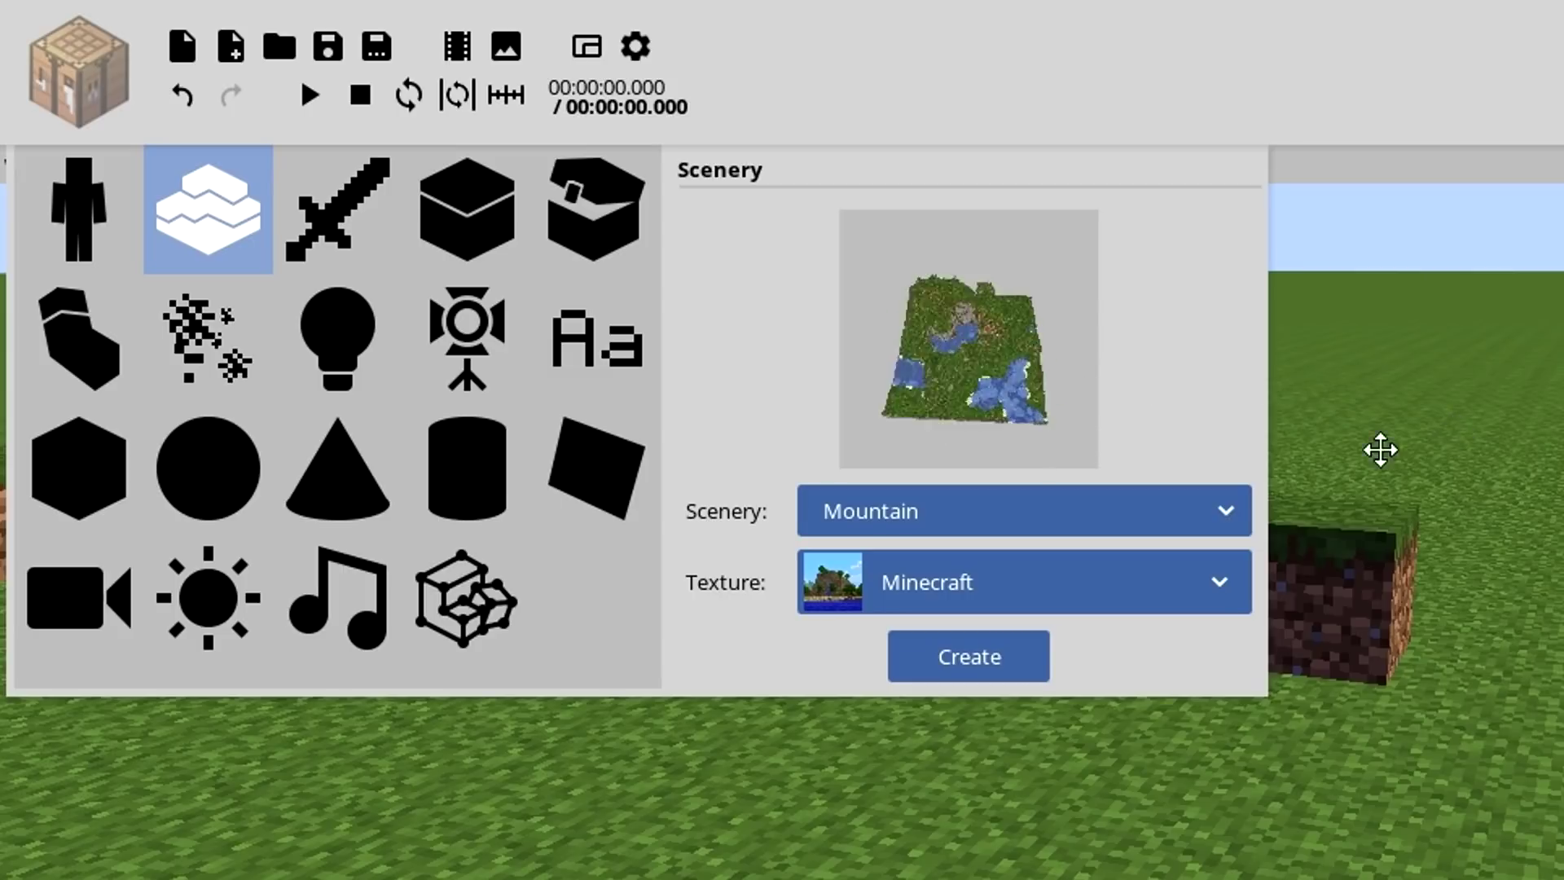
Step: Create the Mountain scenery with the Minecraft texture and bring the whole terrain into view
left_click(963, 679)
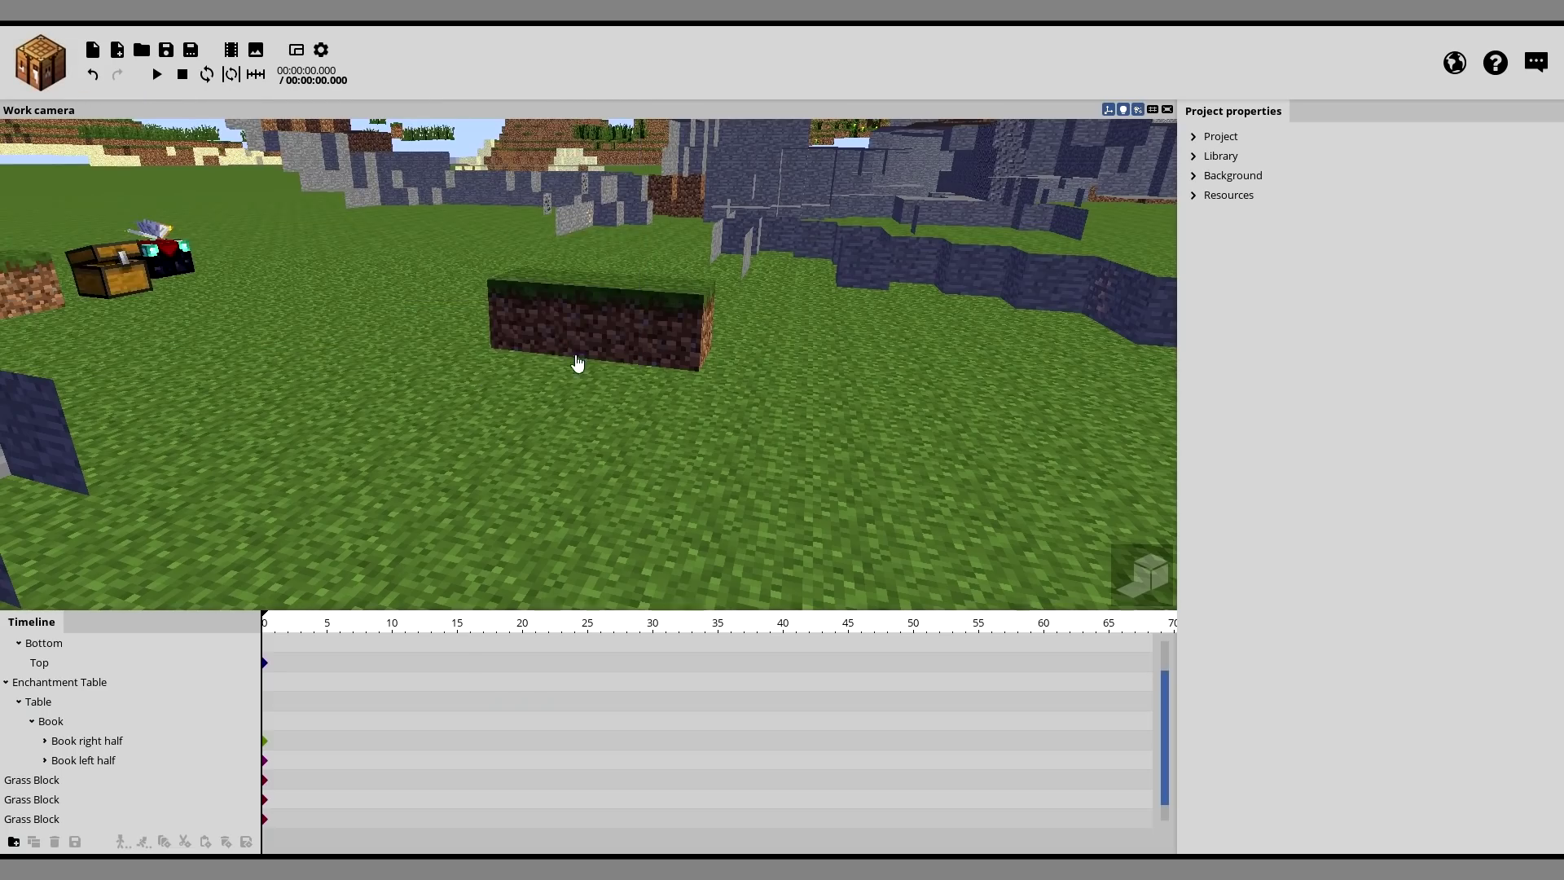
scroll(615, 381, "down", 15)
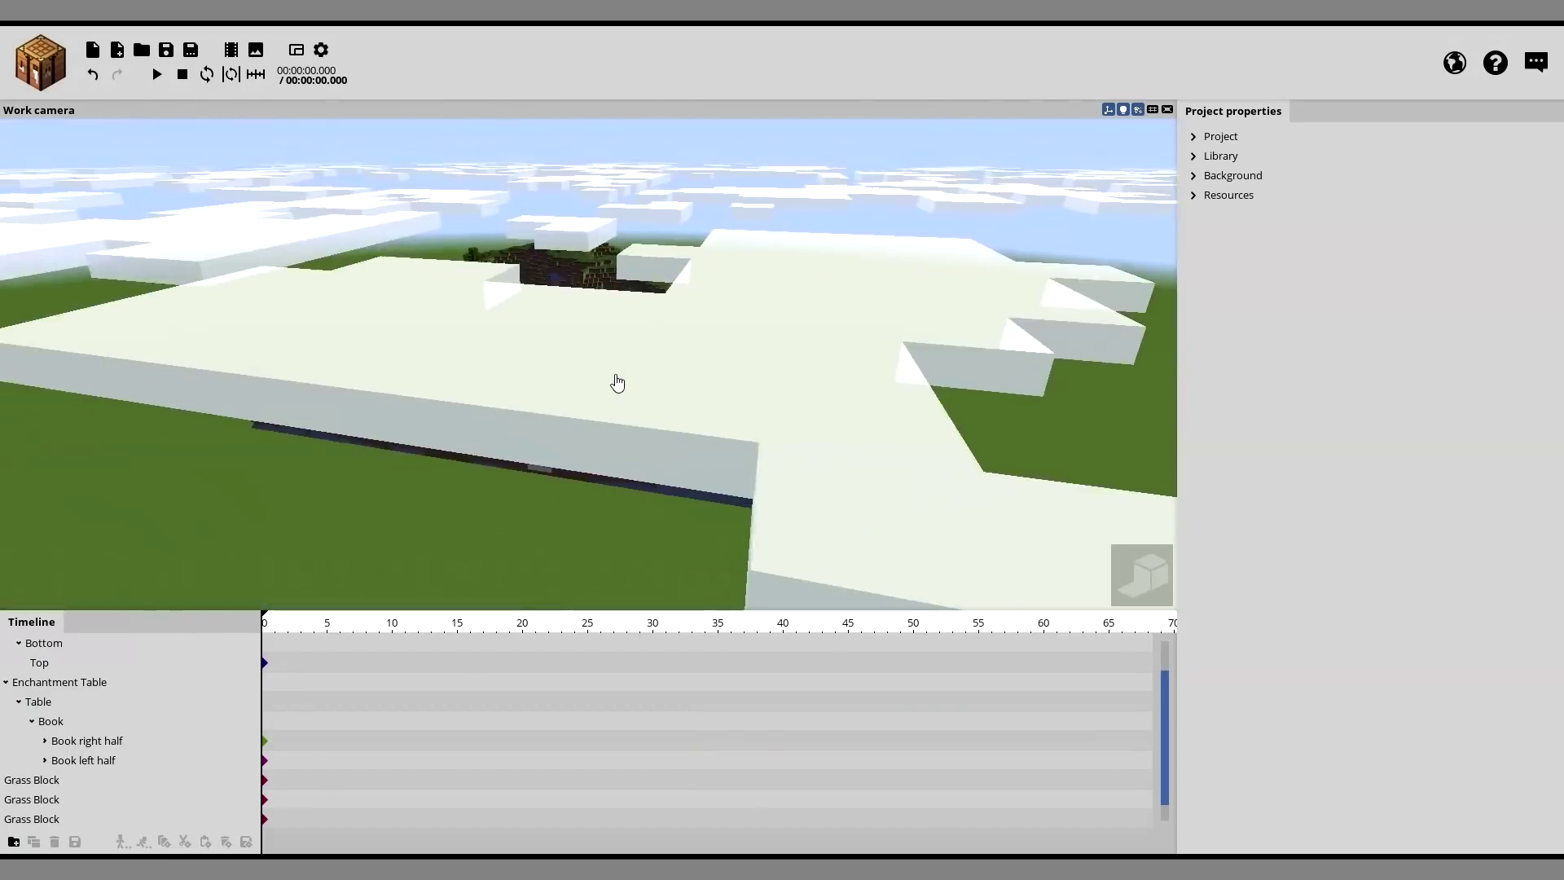
scroll(617, 382, "up", 10)
left_click_drag(615, 383, 762, 367)
right_click_drag(615, 383, 542, 387)
Step: Lower the Mountain scenery to Y -16 and snap its horizontal position to X 64, Z 232
left_click(654, 329)
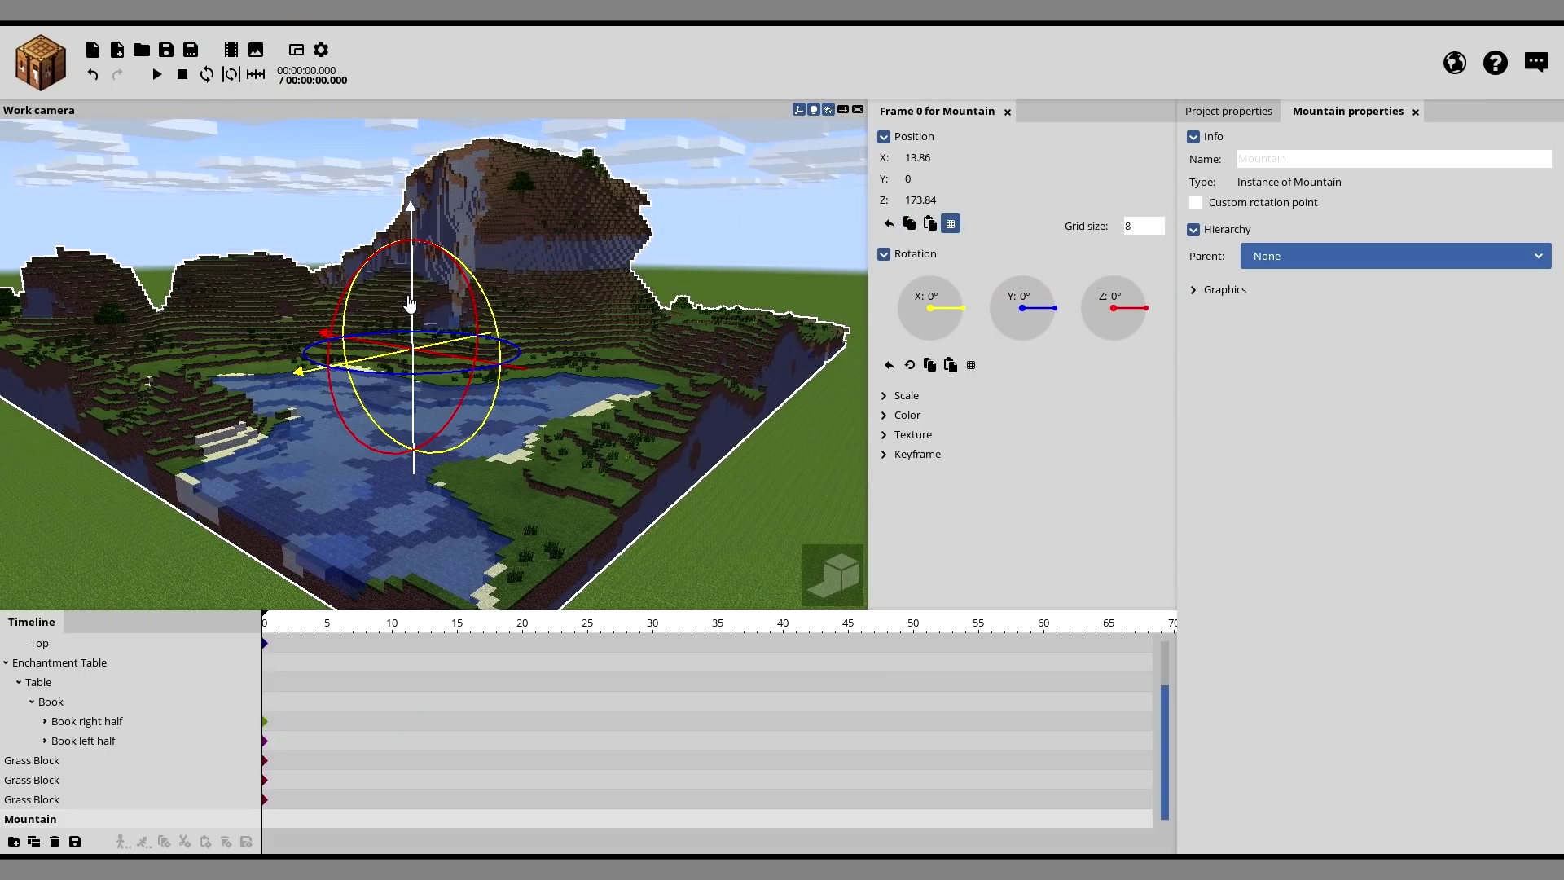
left_click_drag(411, 308, 414, 309)
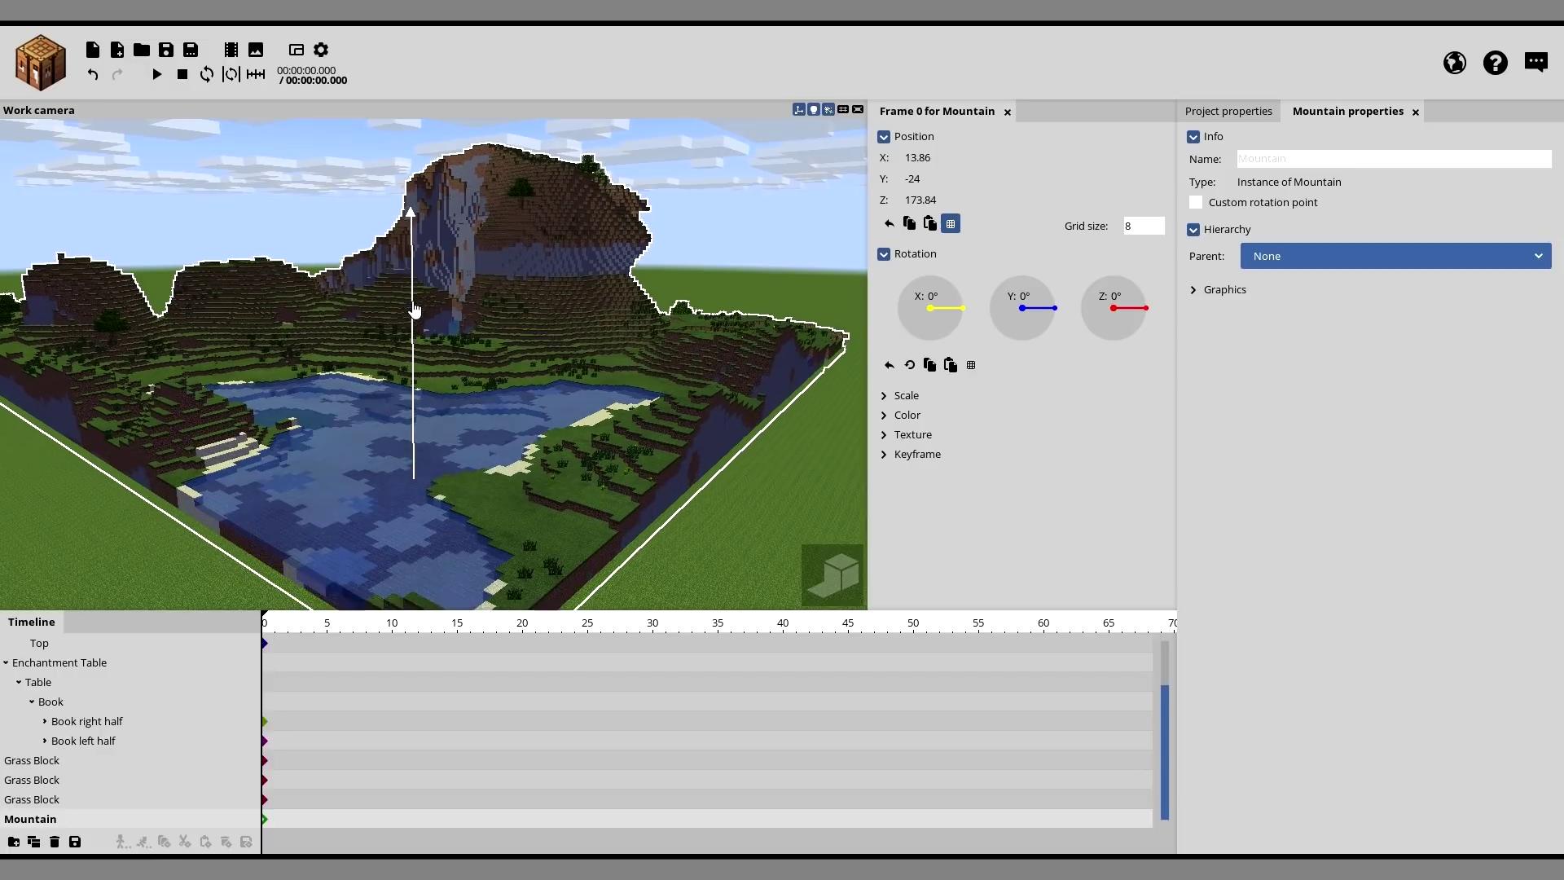
left_click_drag(456, 310, 627, 318)
right_click_drag(530, 407, 471, 304)
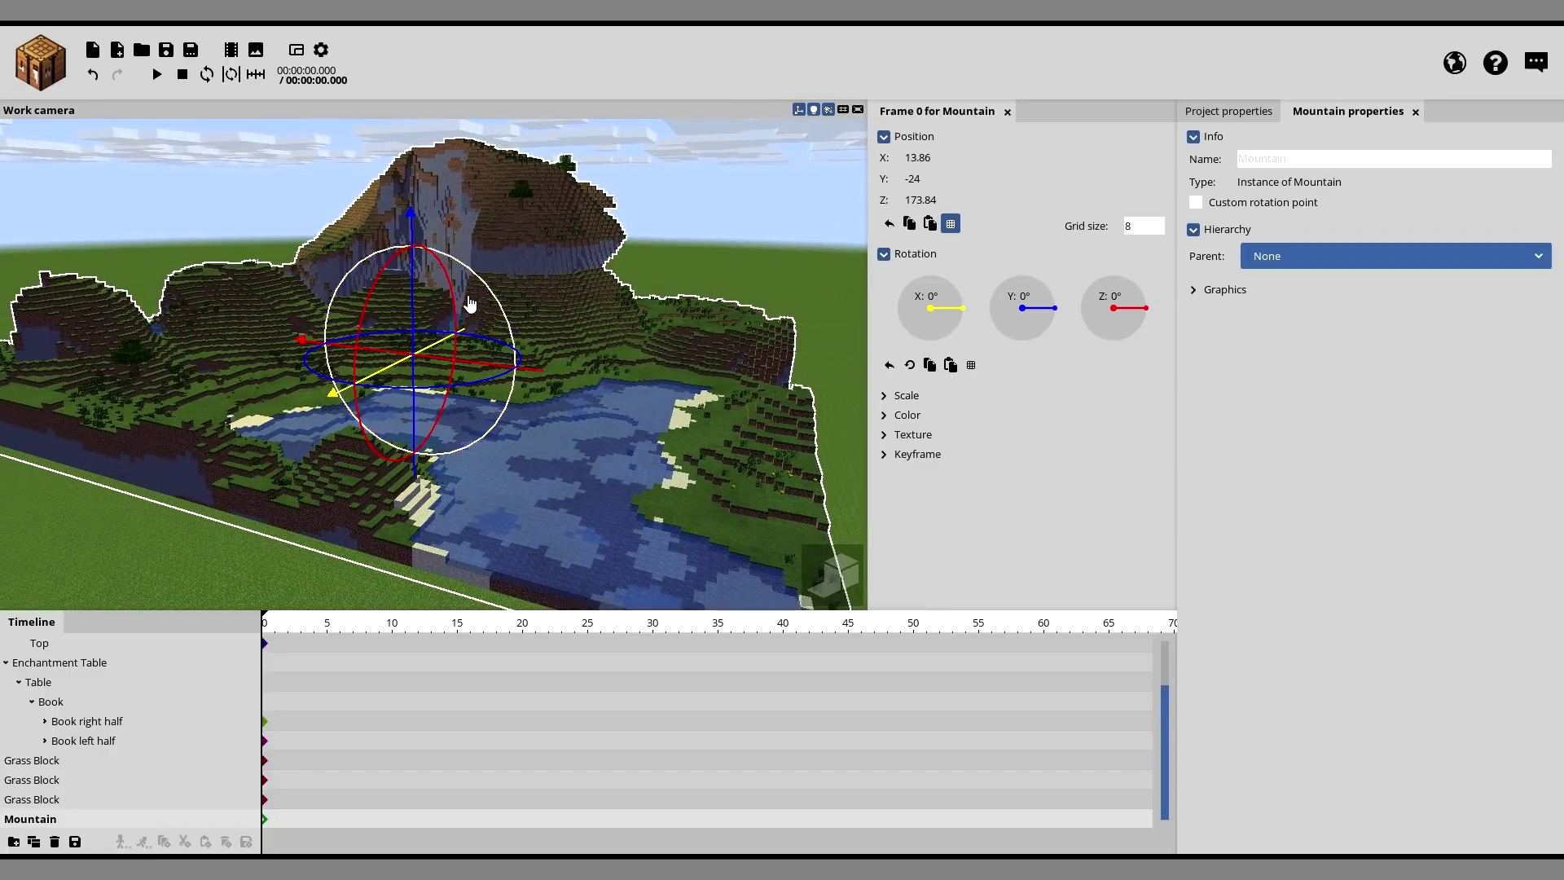
left_click_drag(414, 298, 409, 275)
left_click_drag(618, 358, 634, 352)
left_click_drag(413, 285, 414, 296)
left_click_drag(635, 352, 640, 330)
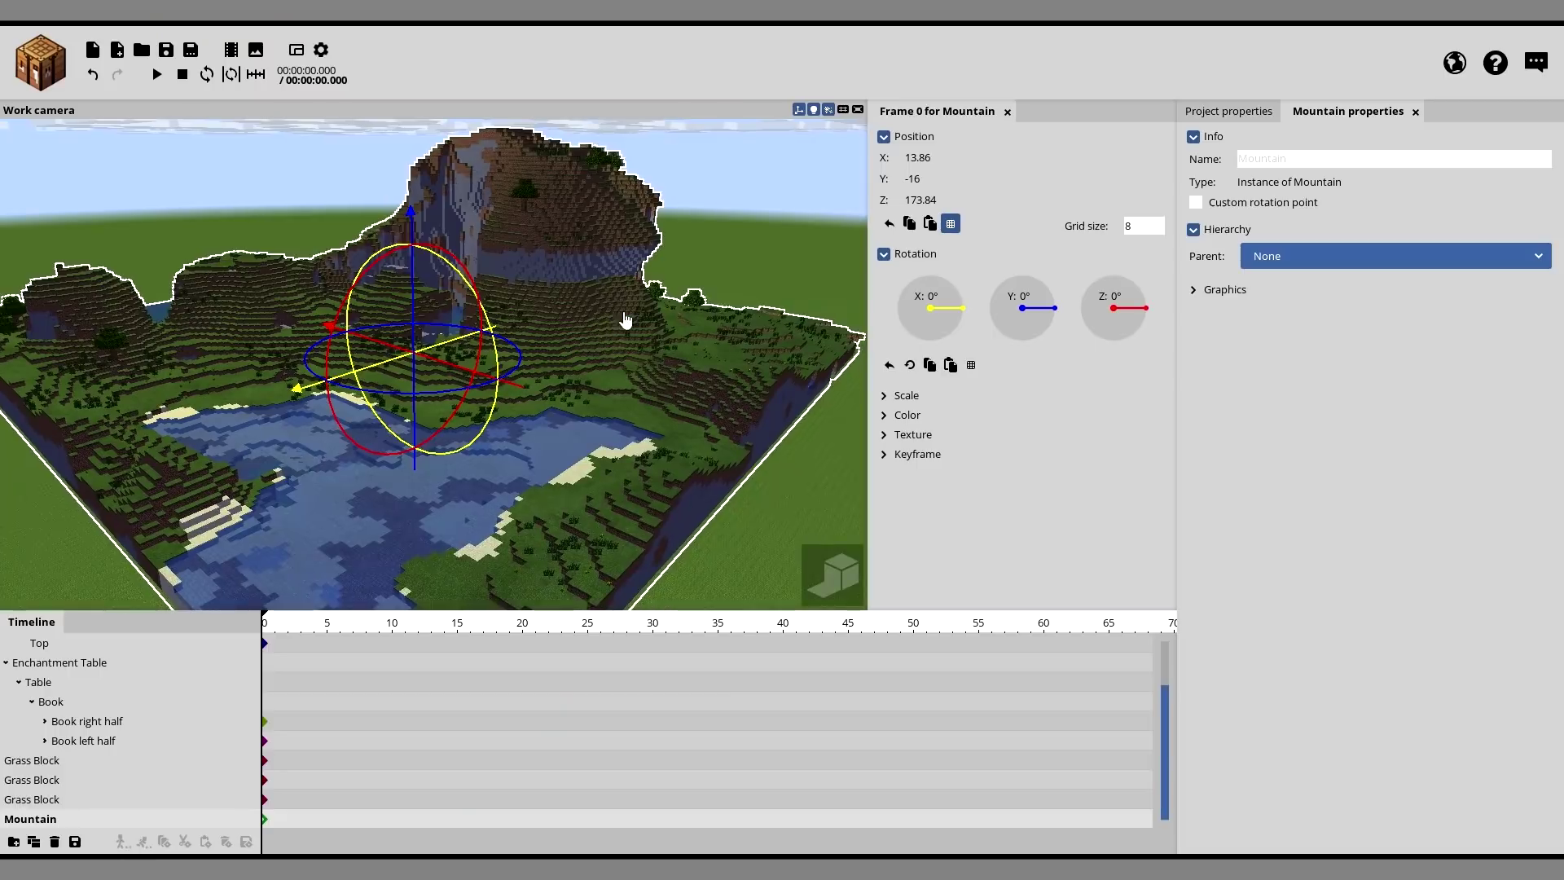
left_click_drag(158, 542, 134, 592)
left_click_drag(444, 366, 367, 363)
left_click(657, 398)
Step: Create a Grass Block near the stepped grass terrain of the Mountain scenery
scroll(657, 398, "up", 8)
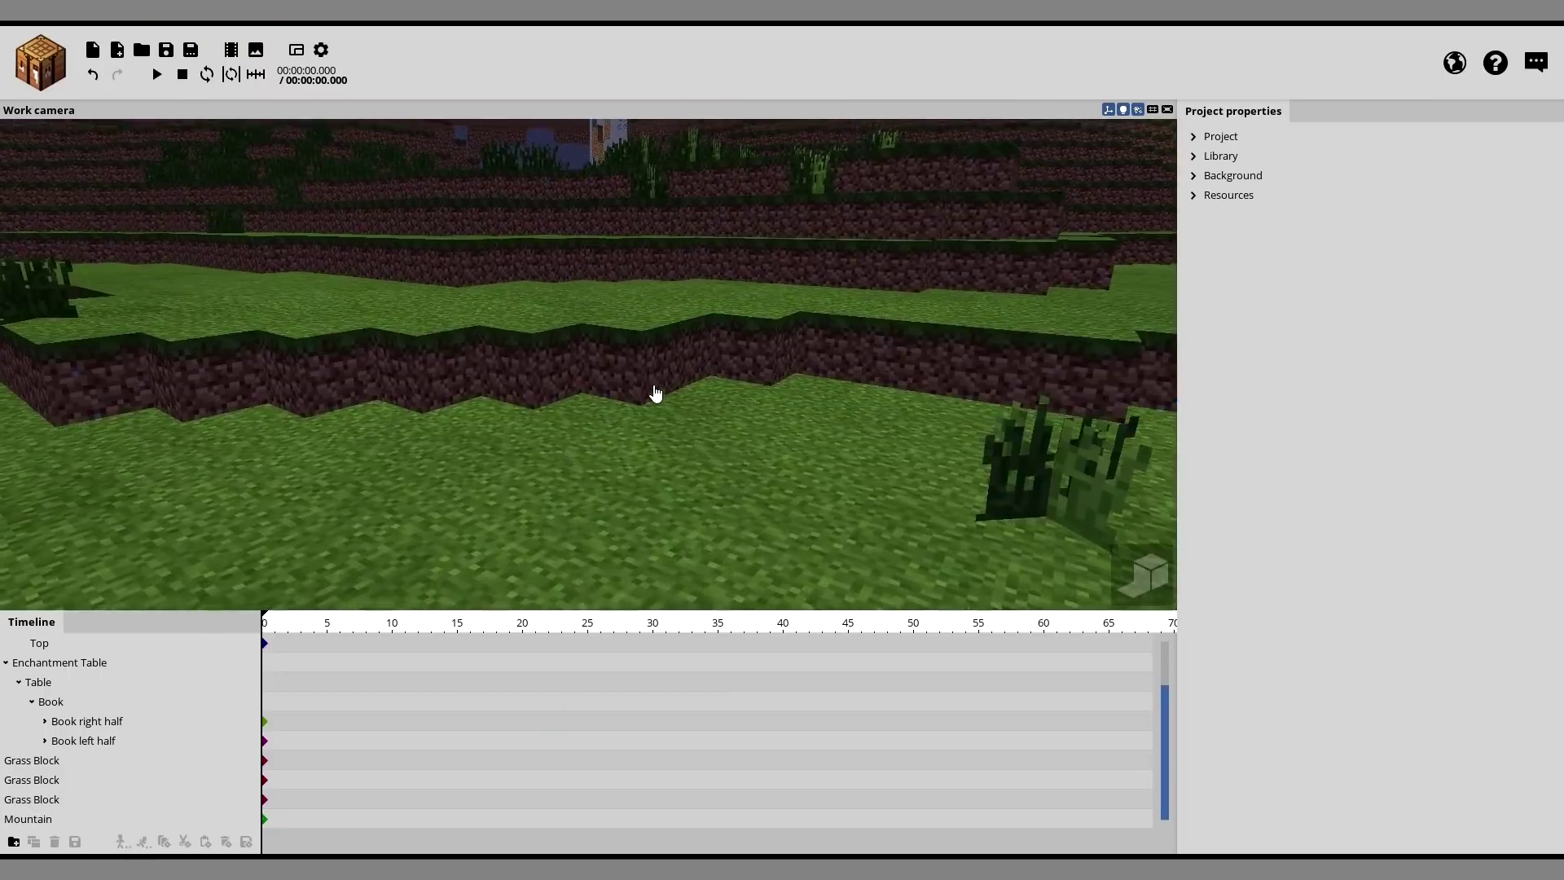
scroll(644, 373, "down", 3)
left_click_drag(643, 373, 646, 384)
scroll(657, 448, "up", 3)
left_click_drag(656, 447, 656, 366)
right_click_drag(656, 448, 657, 448)
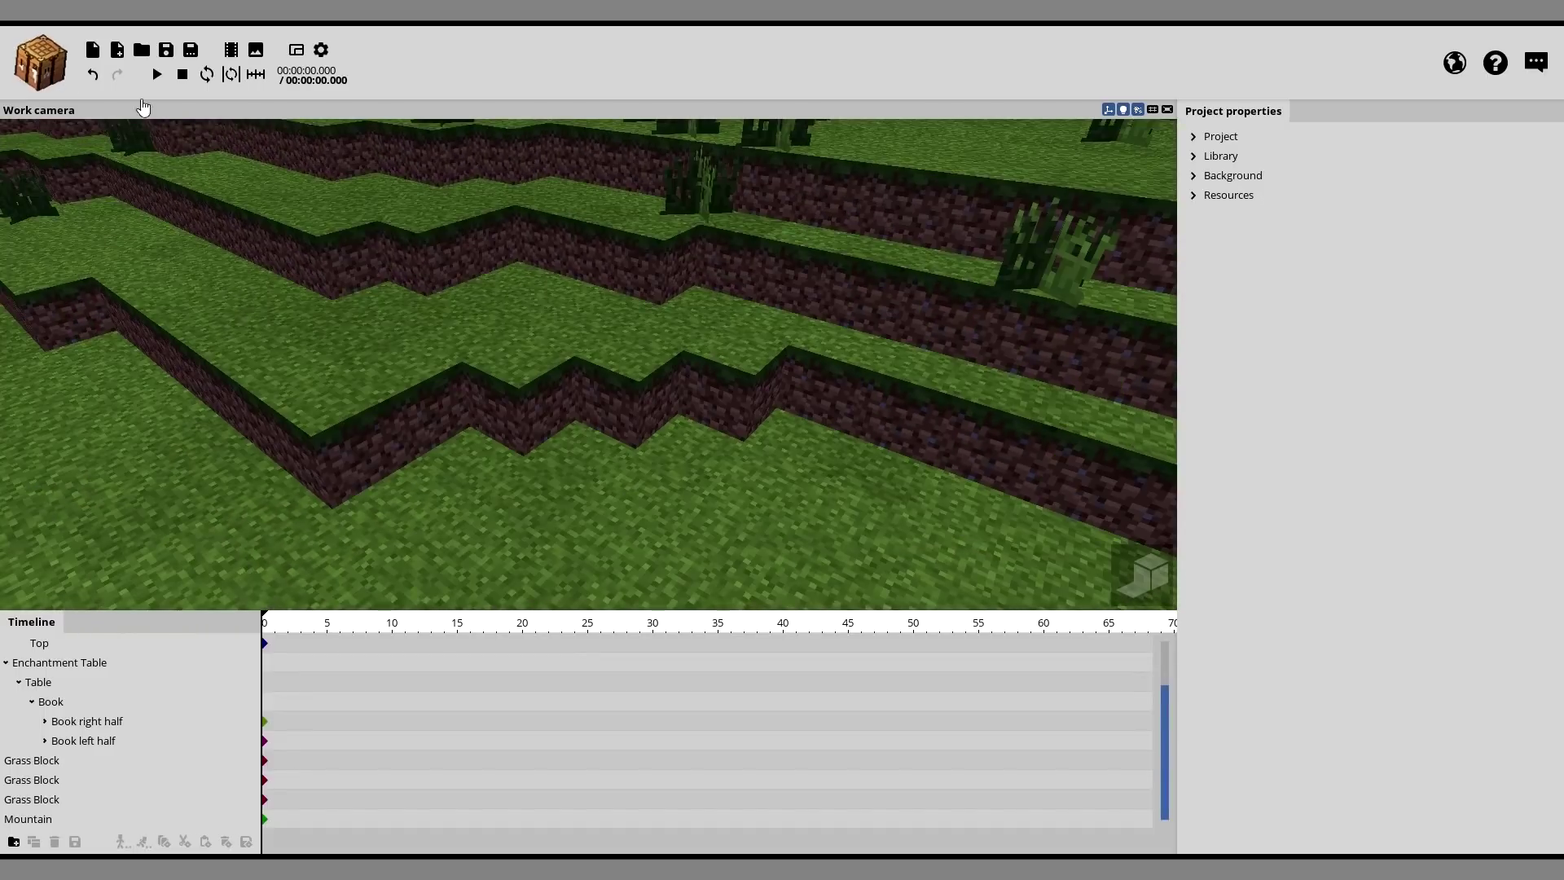
left_click(57, 74)
left_click(237, 133)
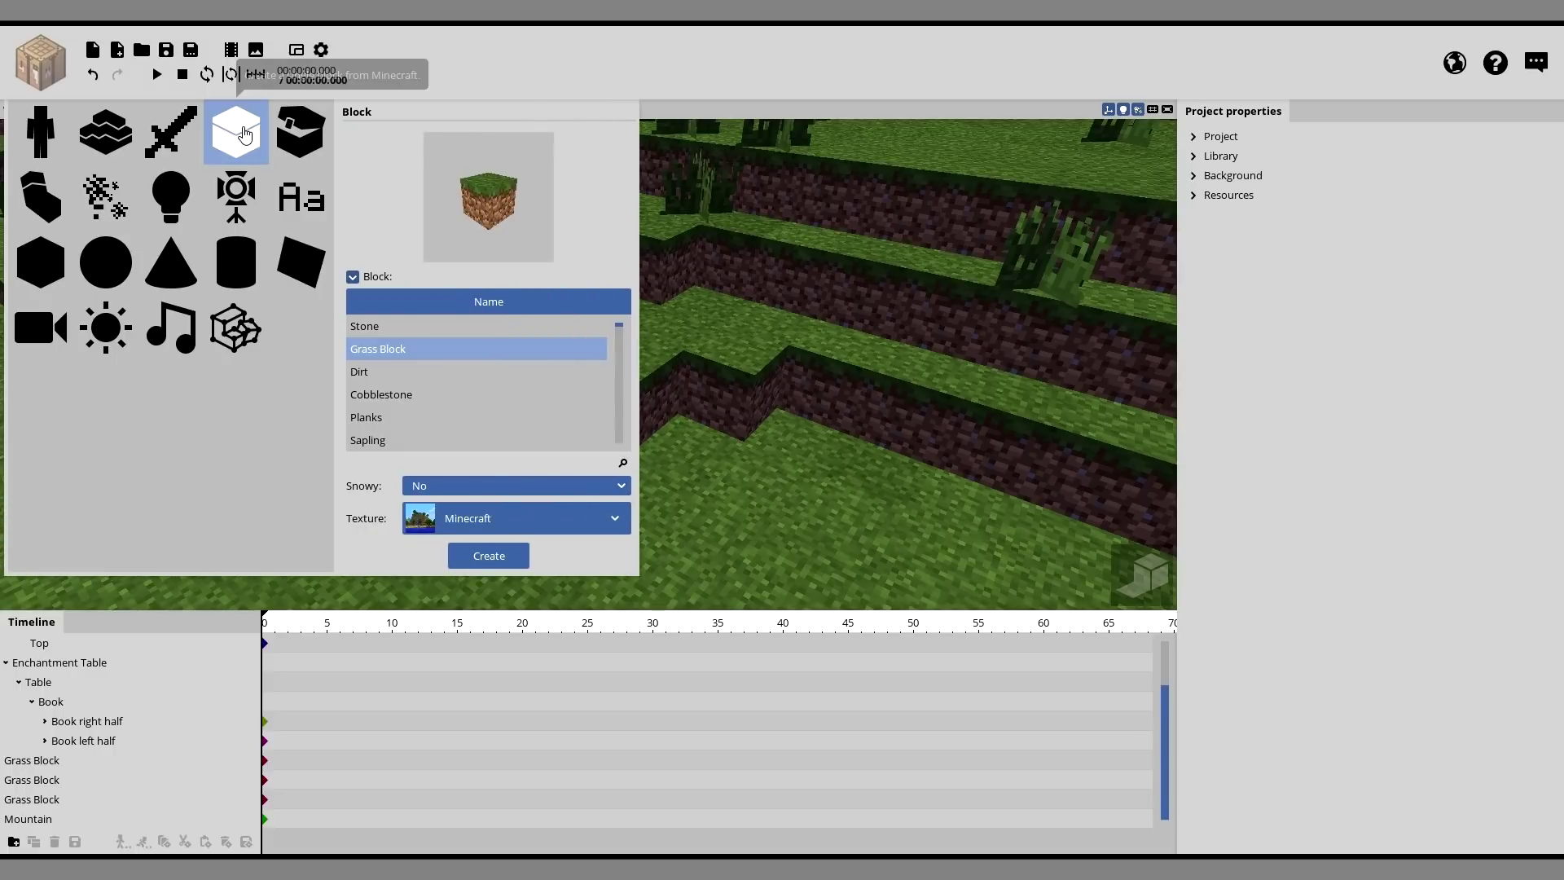
left_click(491, 555)
Step: Fit the new Grass Block against the terrain step at X 344, Y 96, Z -184
left_click_drag(504, 452, 504, 452)
left_click_drag(638, 285, 637, 306)
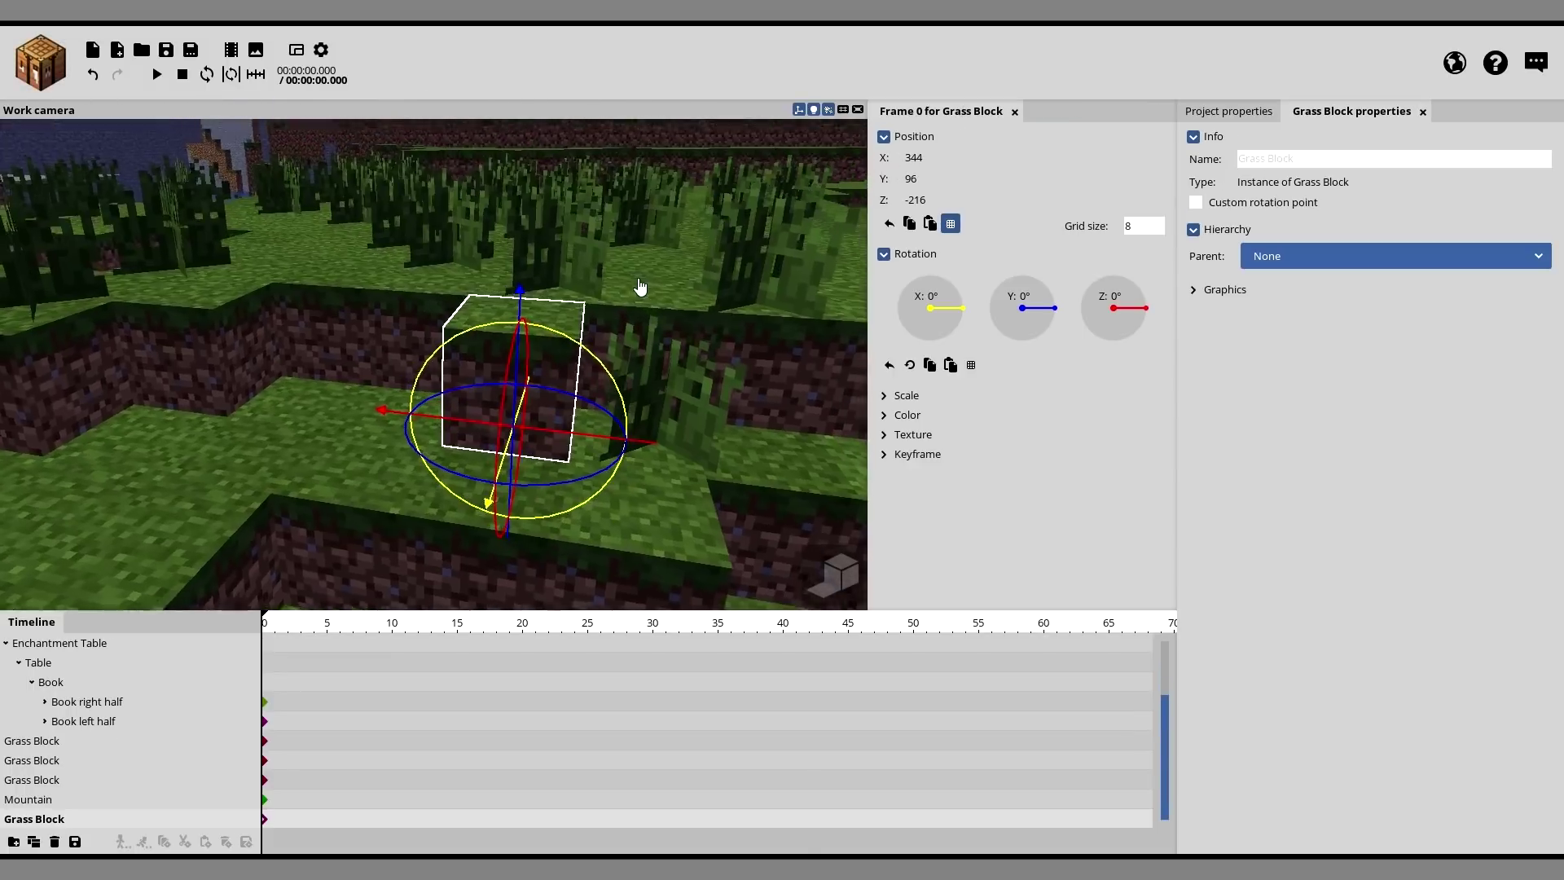
left_click_drag(576, 439, 388, 421)
left_click_drag(574, 379, 573, 379)
left_click_drag(452, 407, 366, 424)
left_click_drag(339, 328, 502, 321)
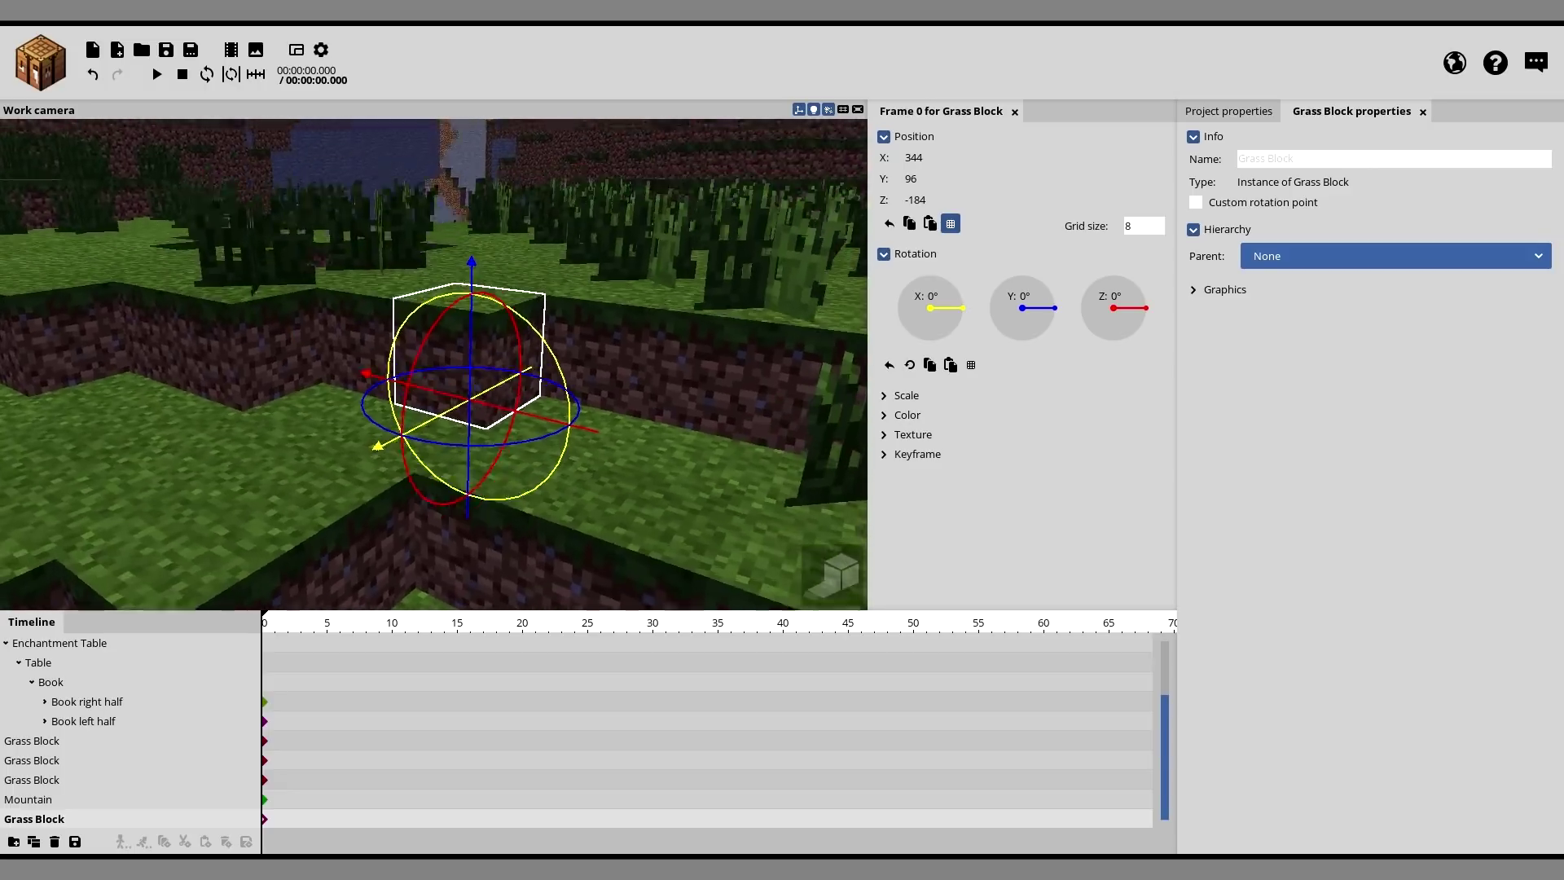
left_click_drag(686, 326, 686, 360)
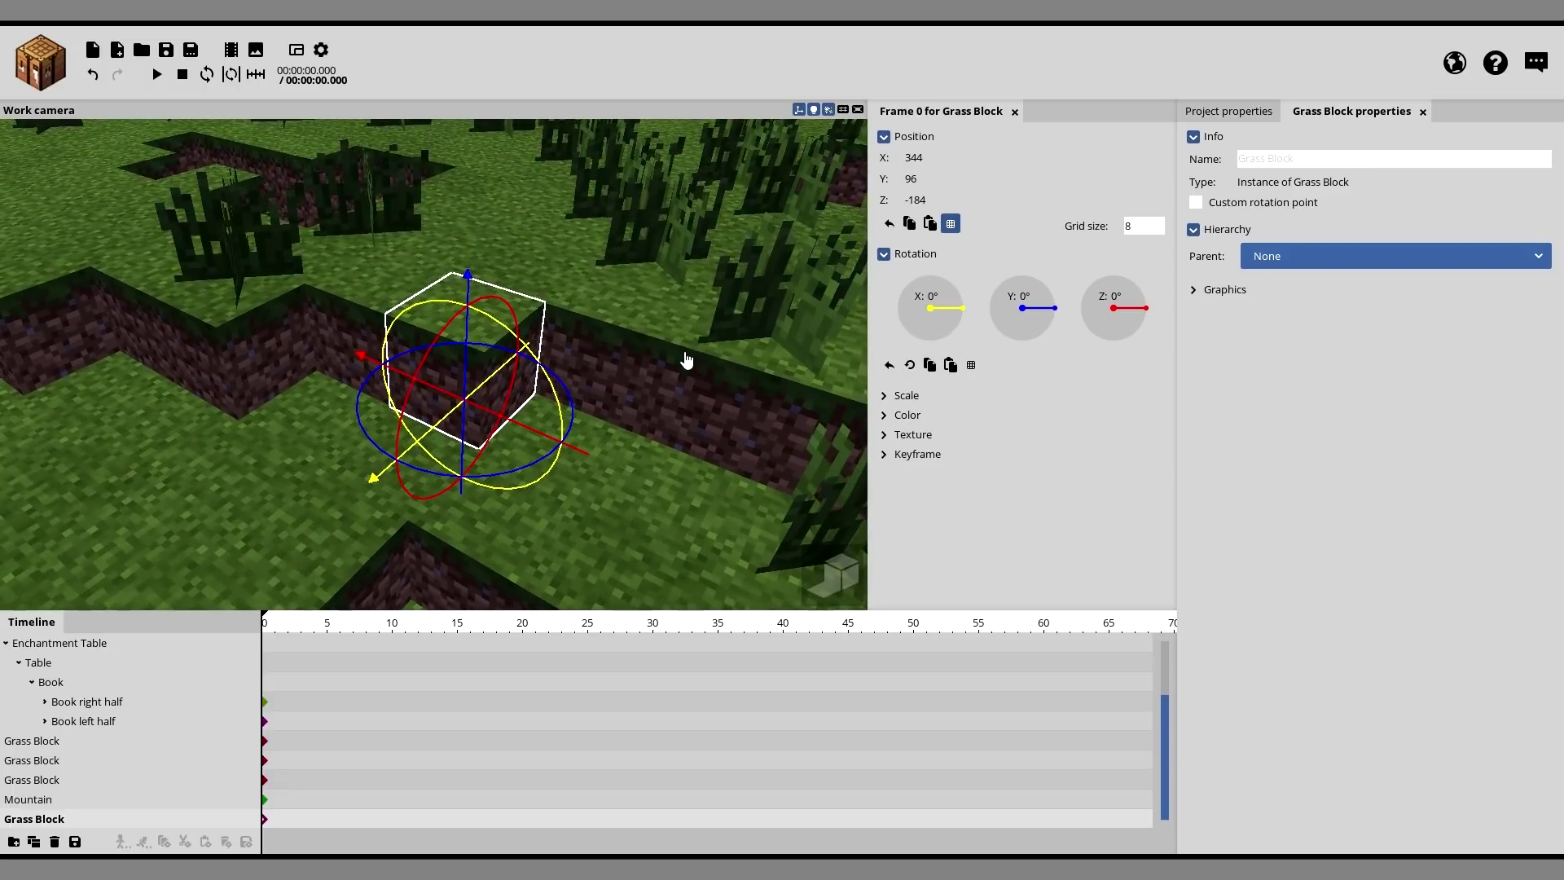
Step: Set the position grid size to 16 and move the Grass Block to X 352, Z -192
left_click(1132, 227)
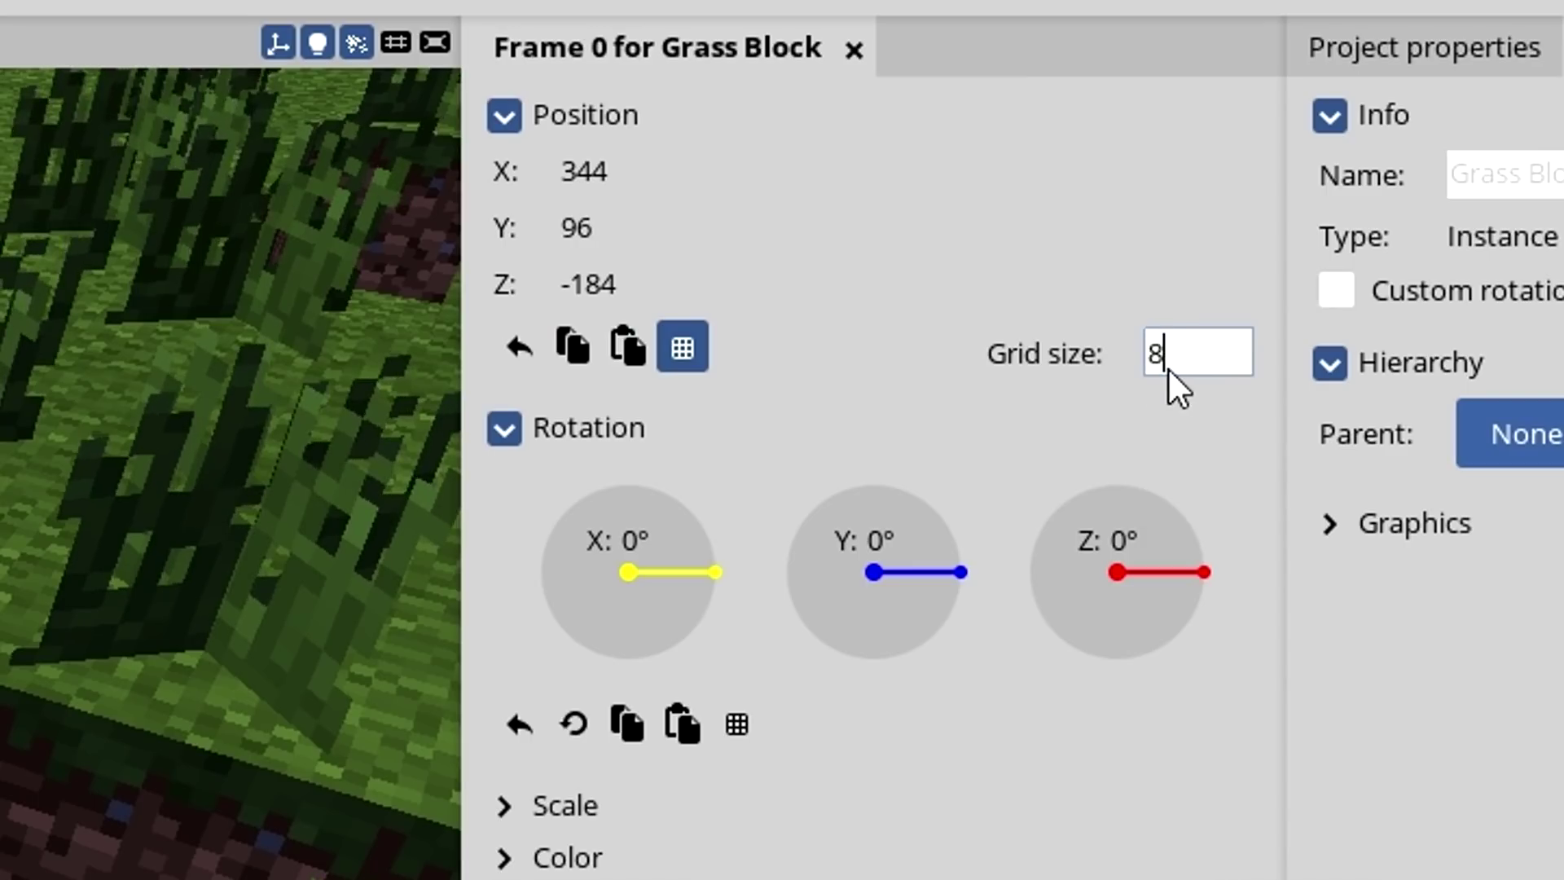
left_click_drag(1166, 367, 1145, 366)
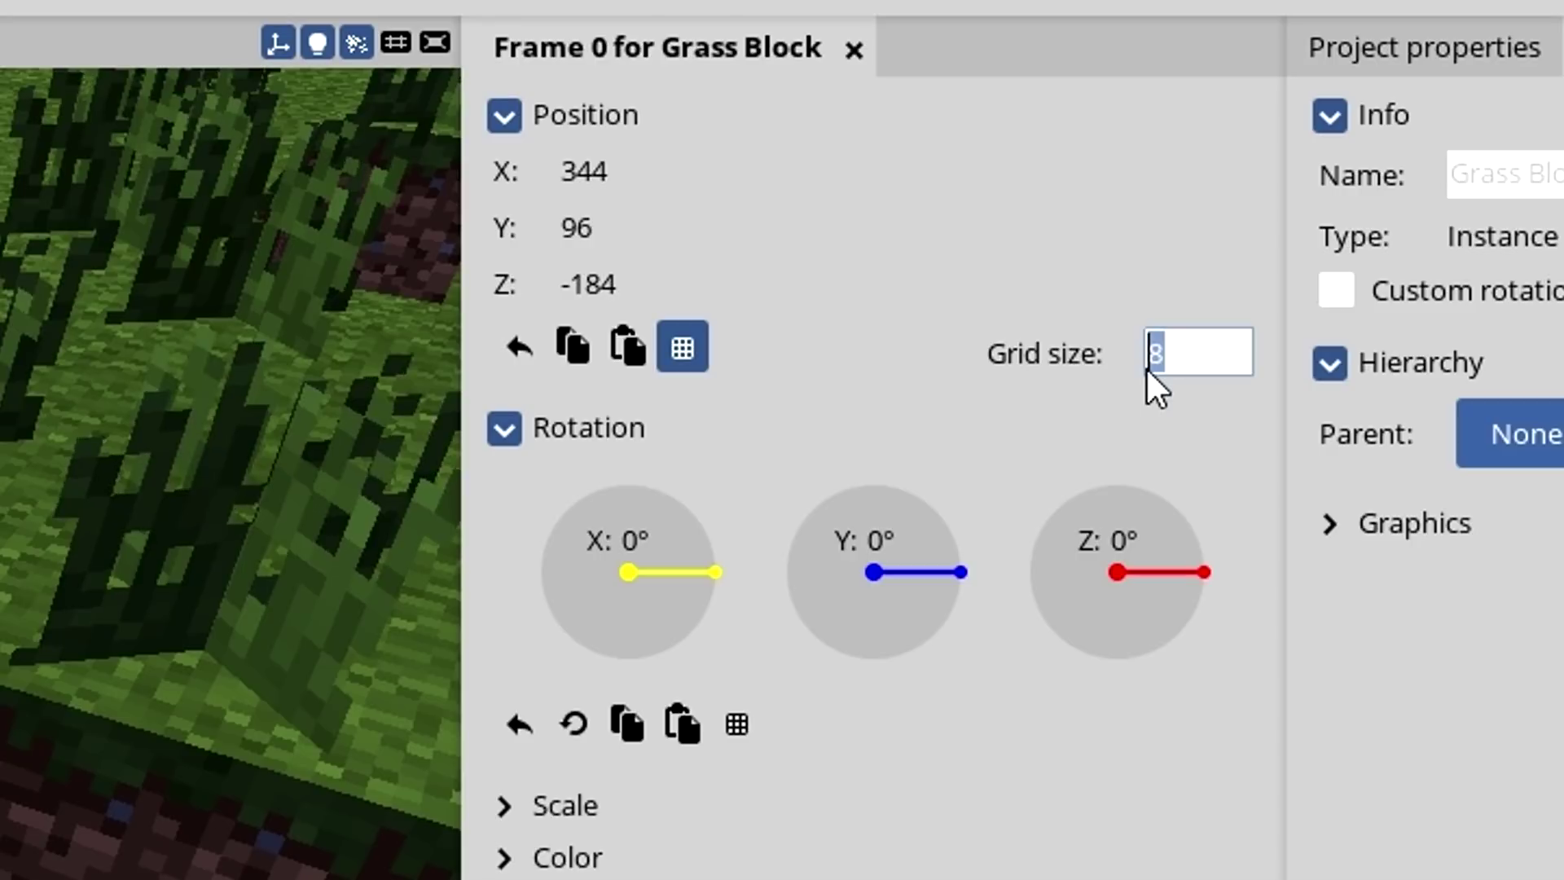
type("16")
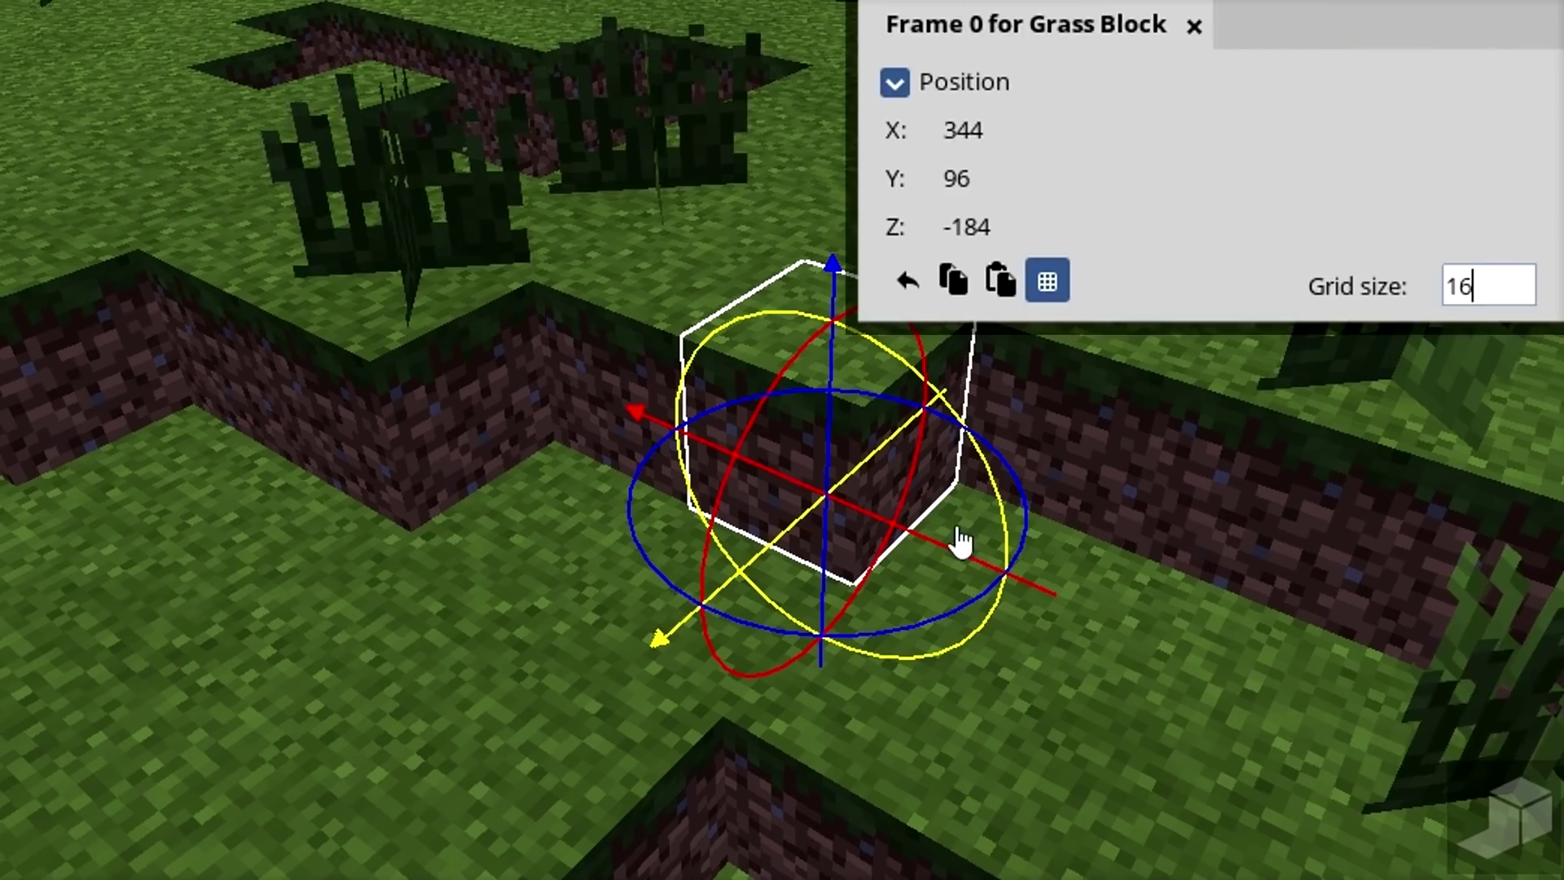
left_click_drag(915, 565, 973, 561)
left_click_drag(856, 569, 750, 672)
mouse_move(966, 652)
left_mouse_down()
mouse_move(766, 583)
mouse_move(638, 579)
mouse_move(588, 669)
mouse_move(764, 689)
mouse_move(938, 656)
left_mouse_up()
right_click_drag(941, 669, 990, 644)
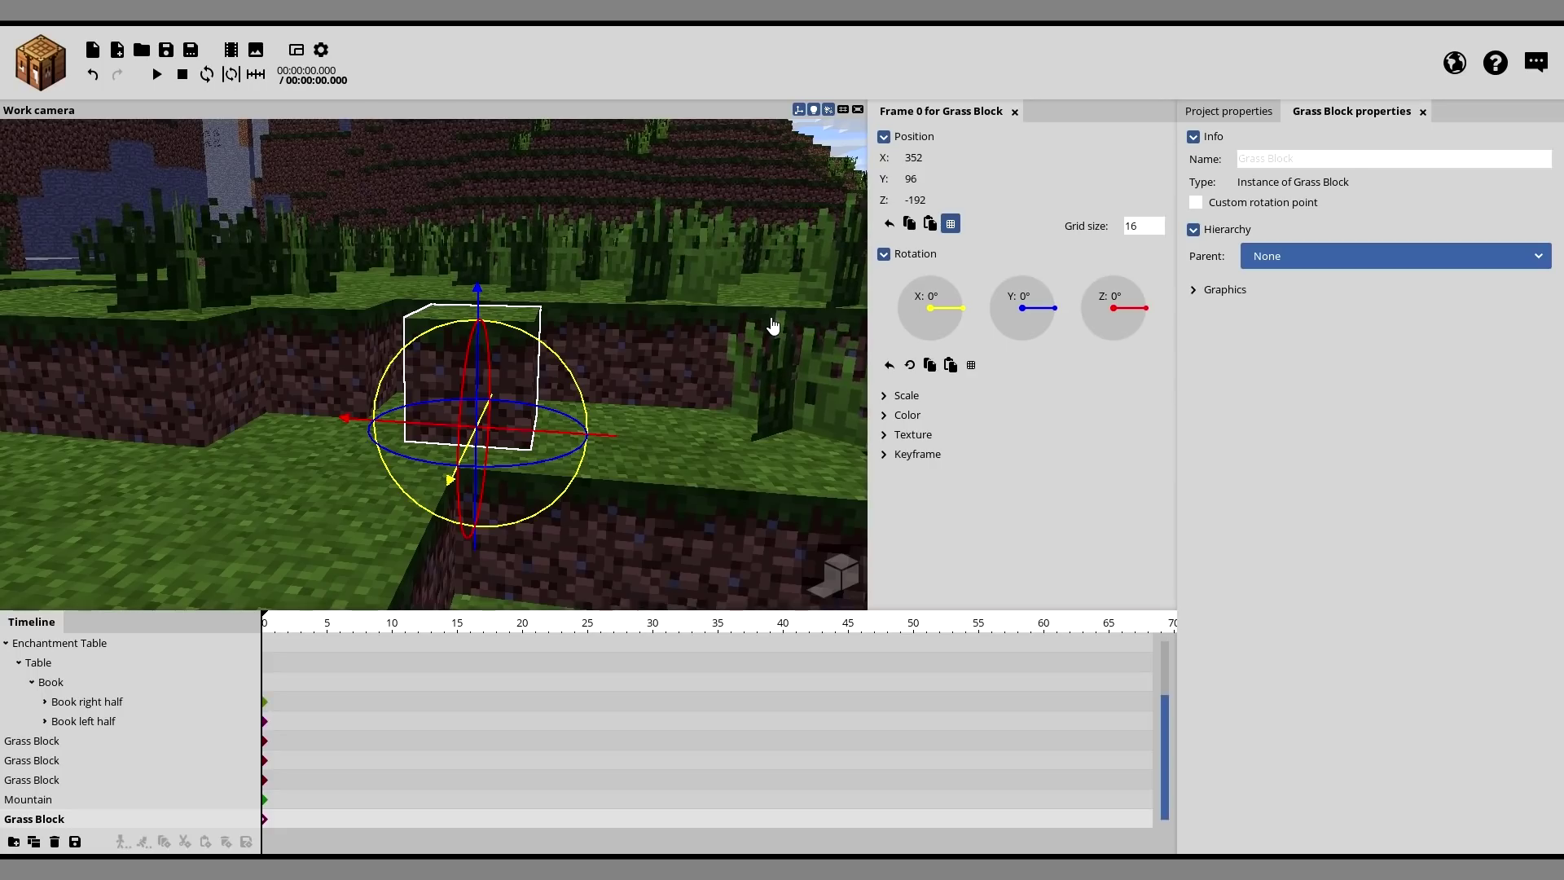
left_click_drag(701, 241, 701, 278)
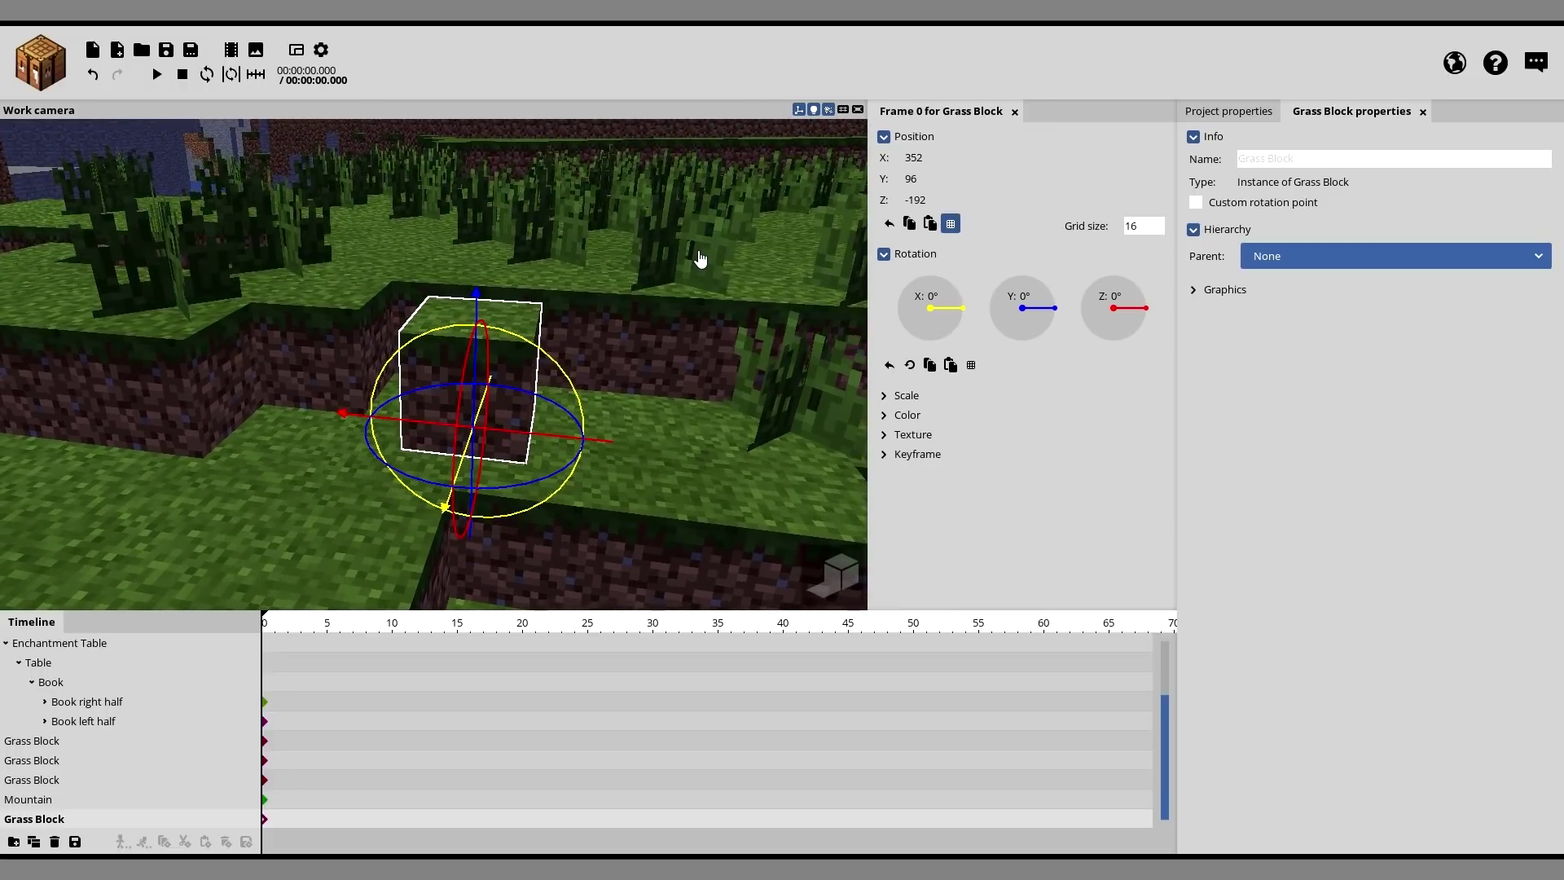
left_click_drag(500, 366, 418, 444)
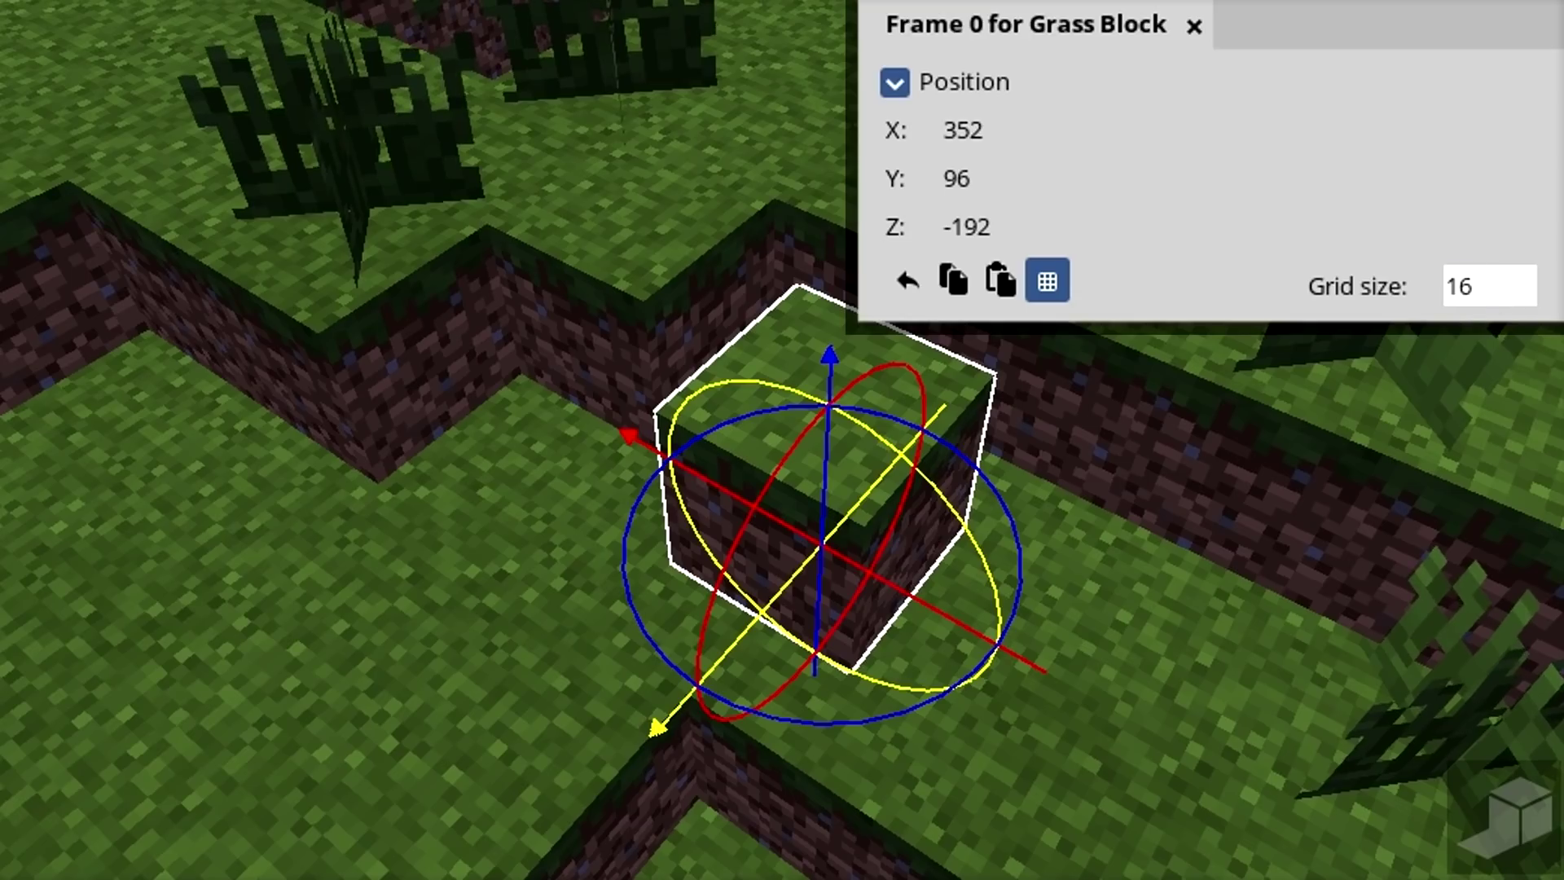
Step: Set the position grid size to 8 and realign the Grass Block with the terrain step
double_click(1125, 226)
key("BackSpace")
type("8")
left_click(867, 607)
left_click_drag(864, 594, 819, 578)
left_click_drag(771, 464, 855, 399)
left_click_drag(1191, 334, 1215, 303)
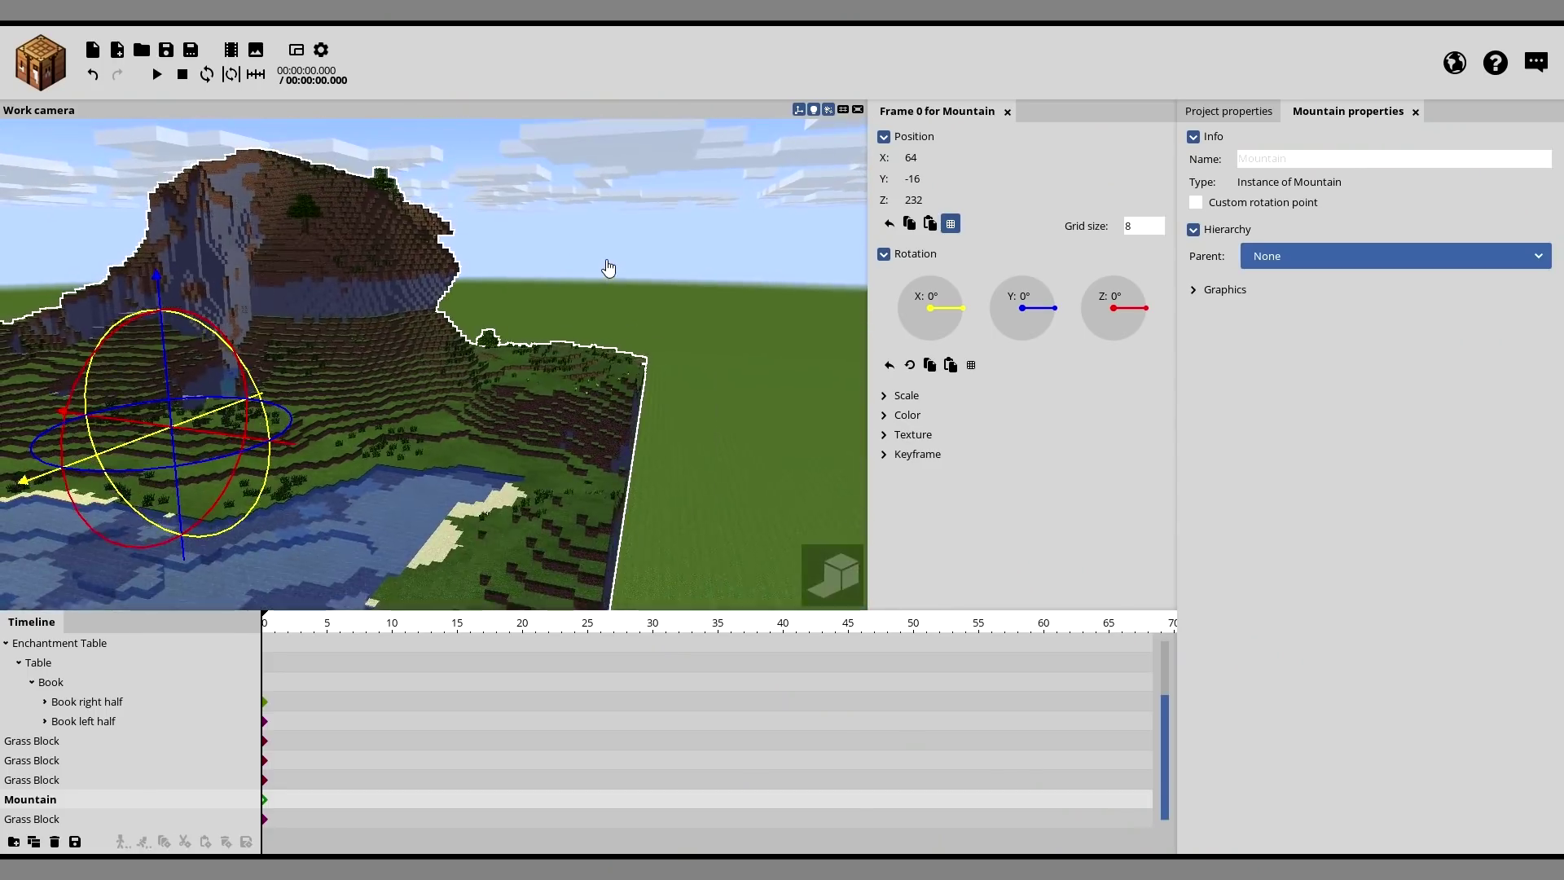
Step: Deselect the Mountain scenery and save the project
left_click(609, 267)
left_click_drag(615, 336, 668, 370)
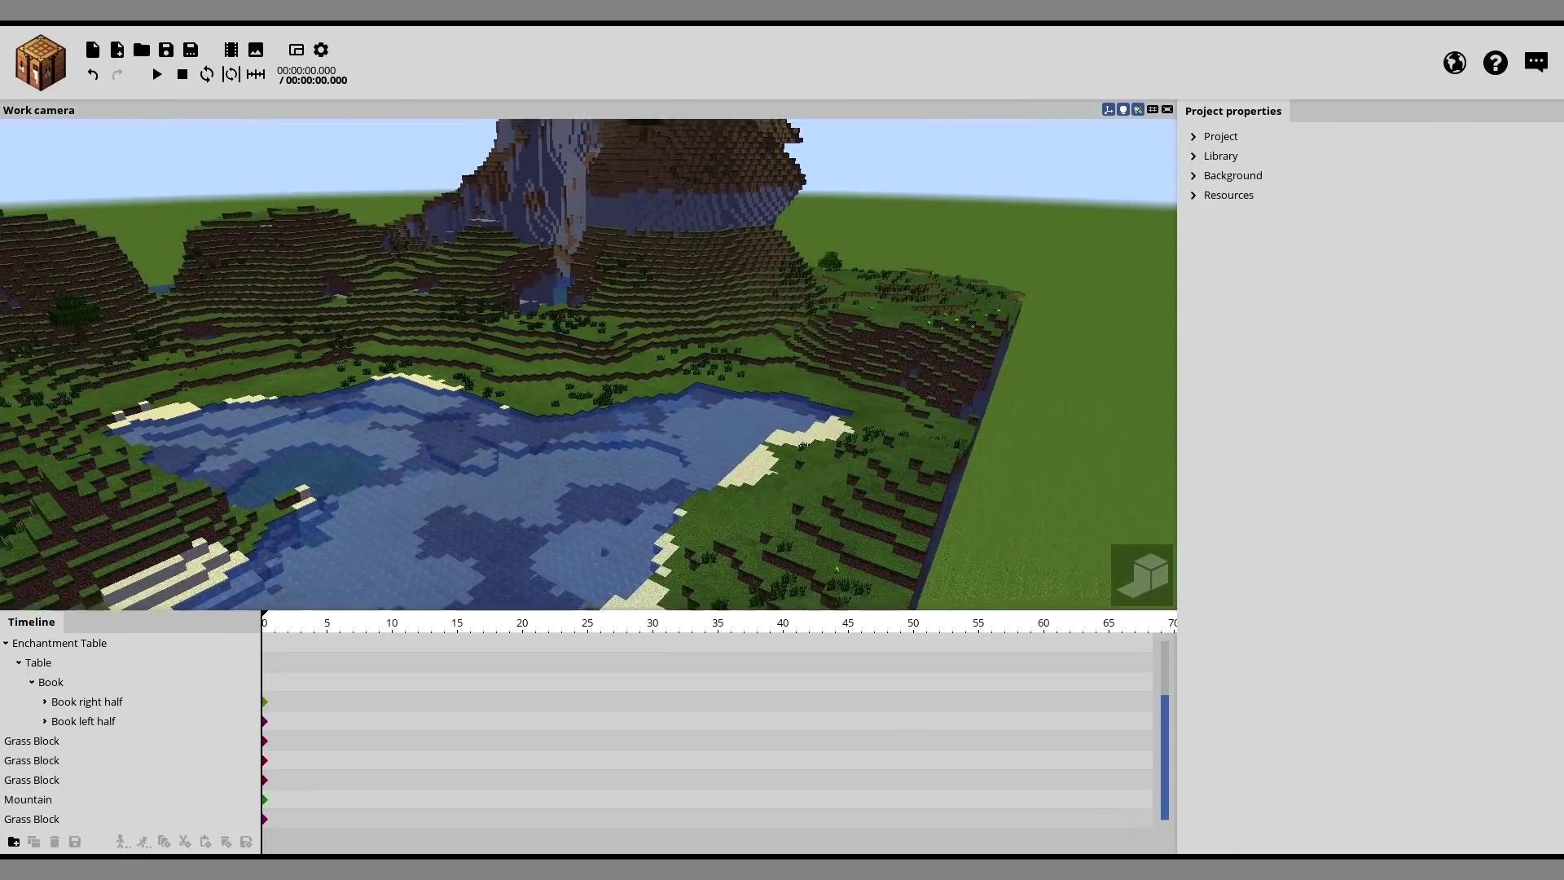
scroll(615, 335, "up", 5)
scroll(615, 335, "down", 1)
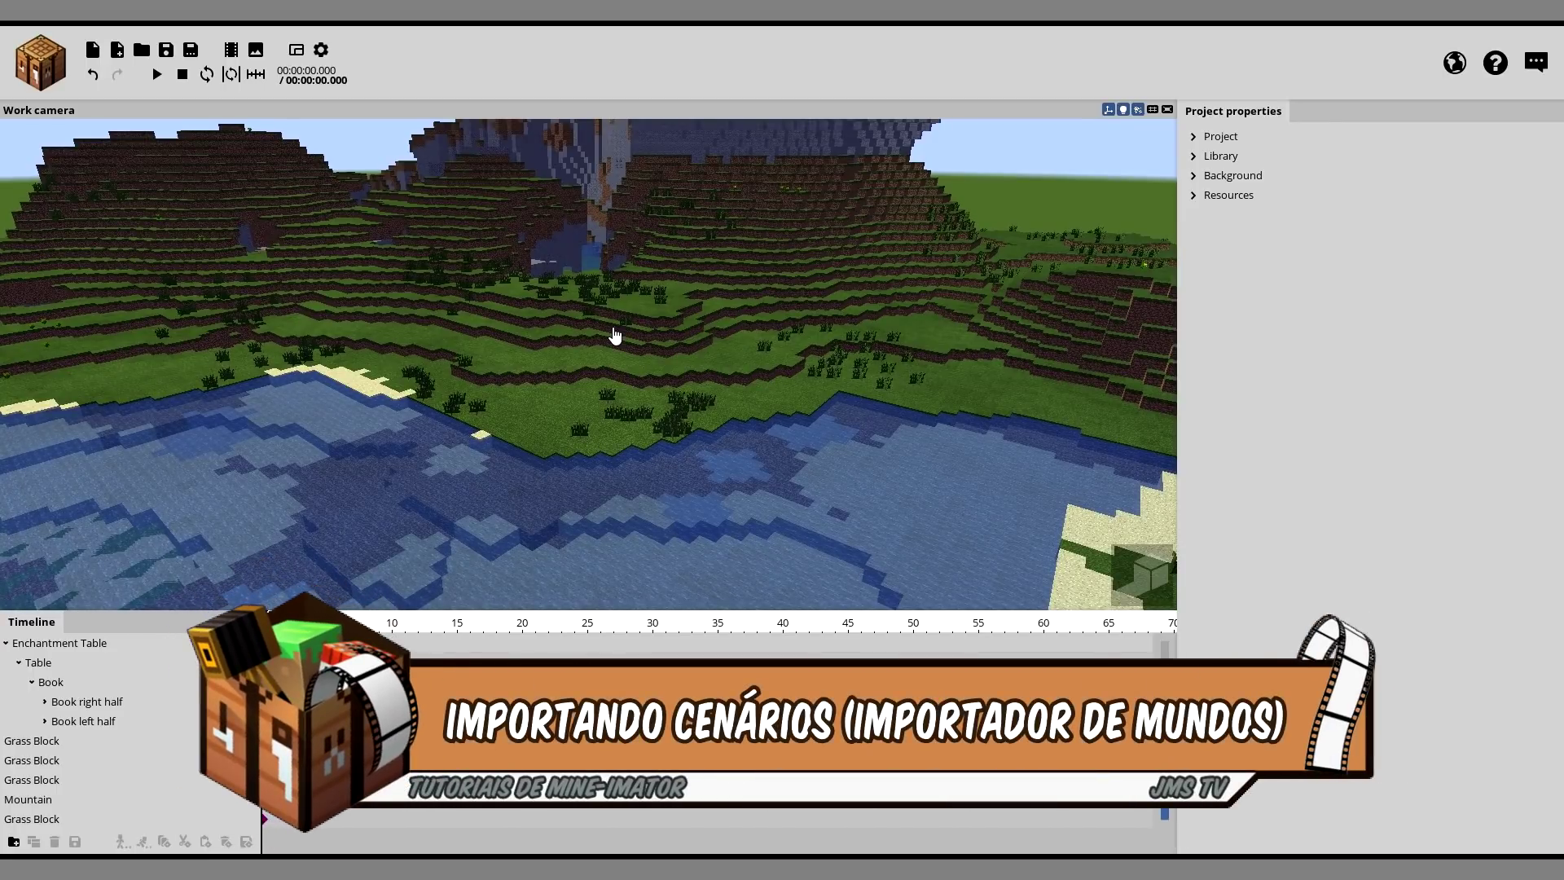
left_click(165, 50)
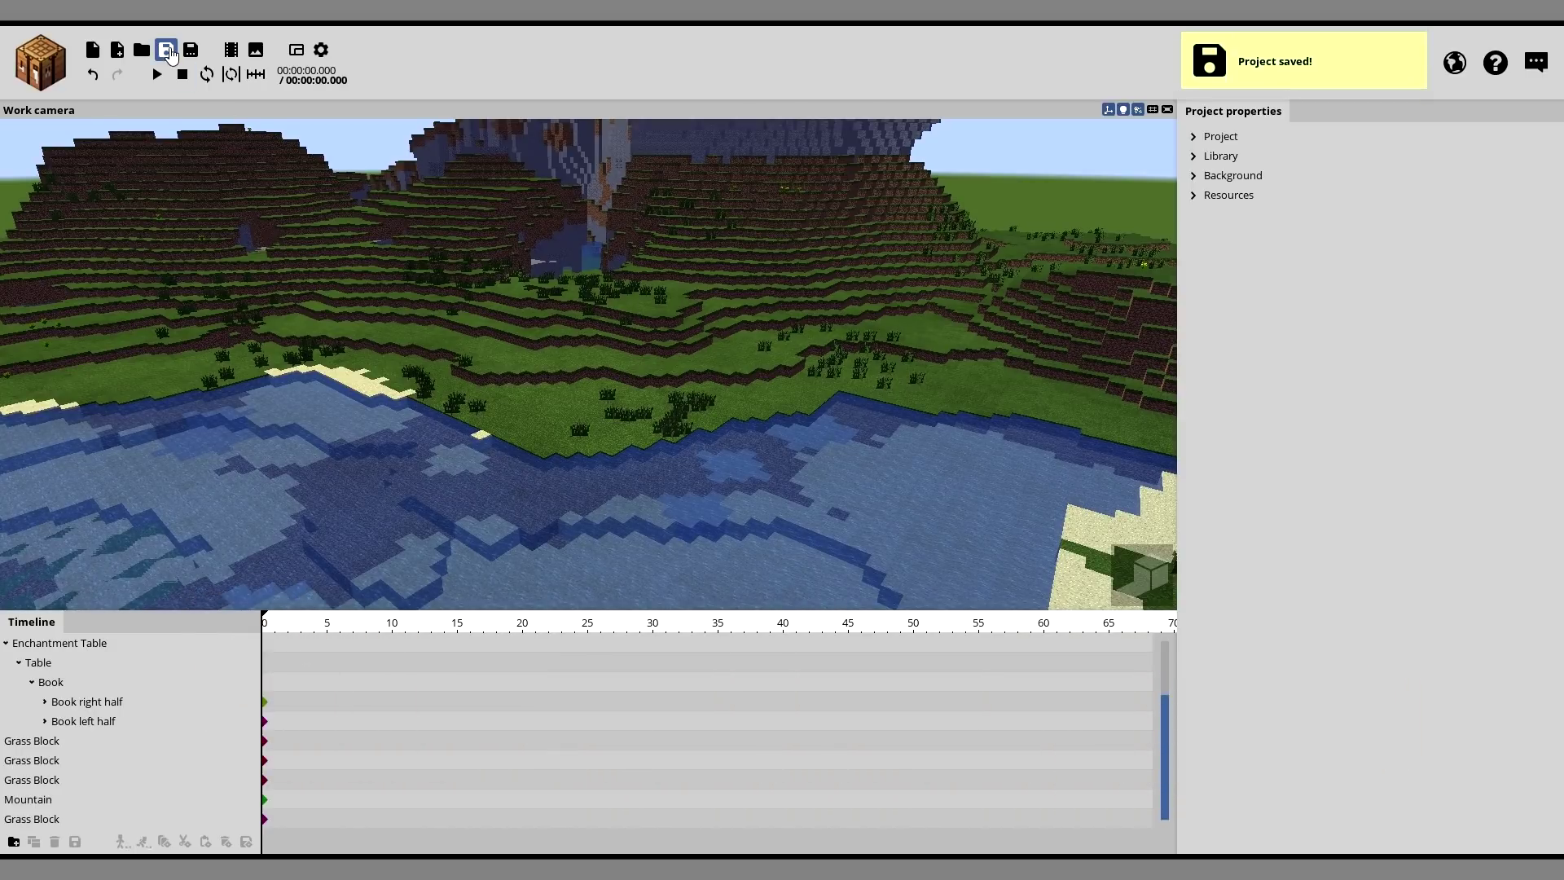
Step: Start creating another scenery object and choose to import it from a Minecraft world
left_click(46, 77)
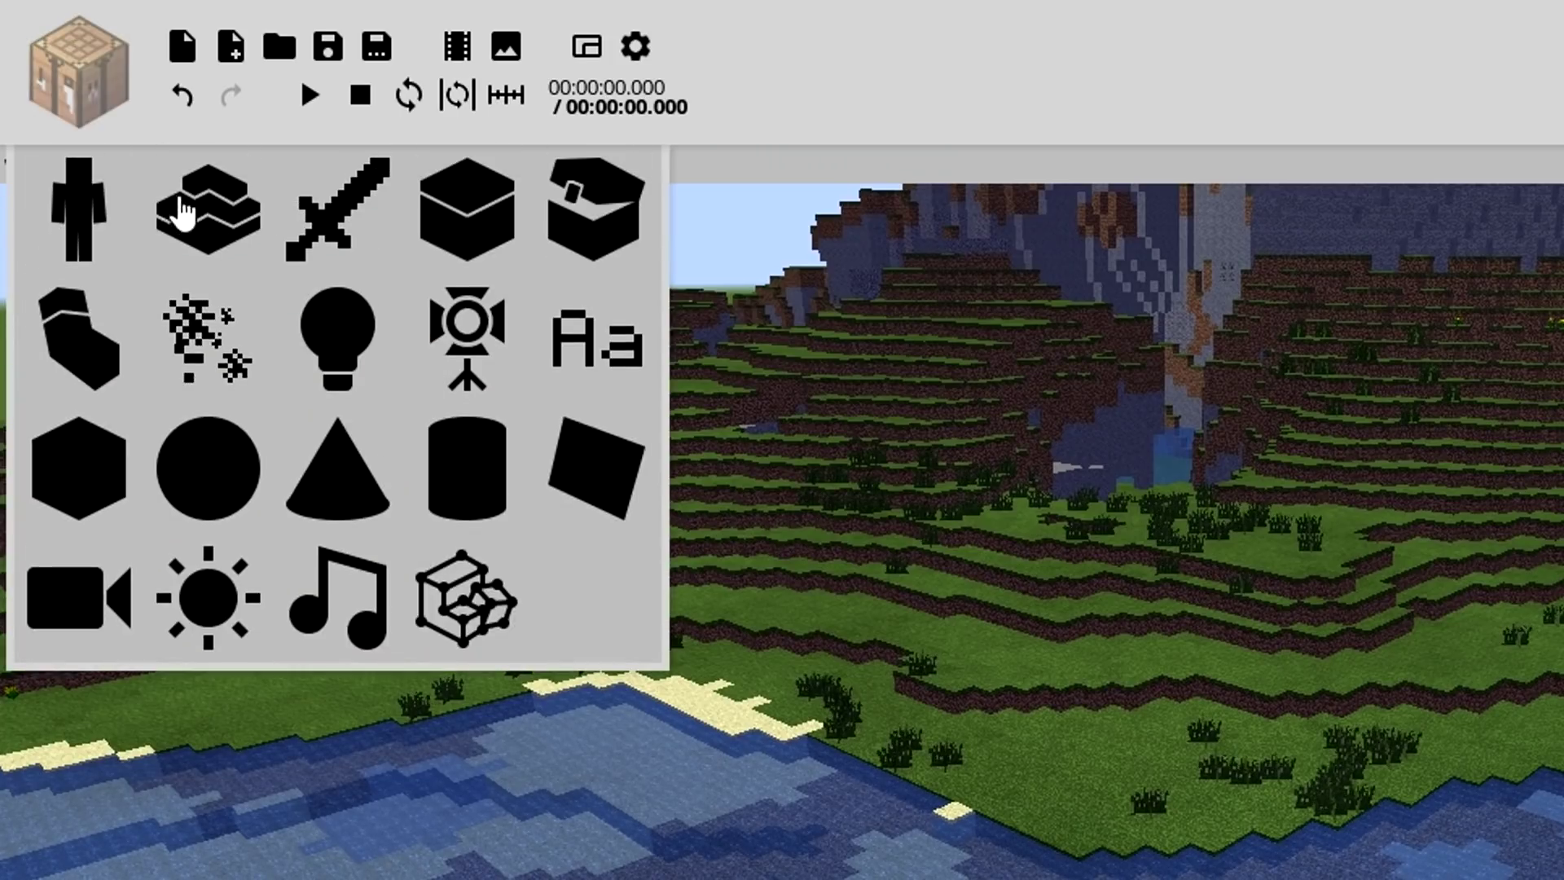
left_click(178, 214)
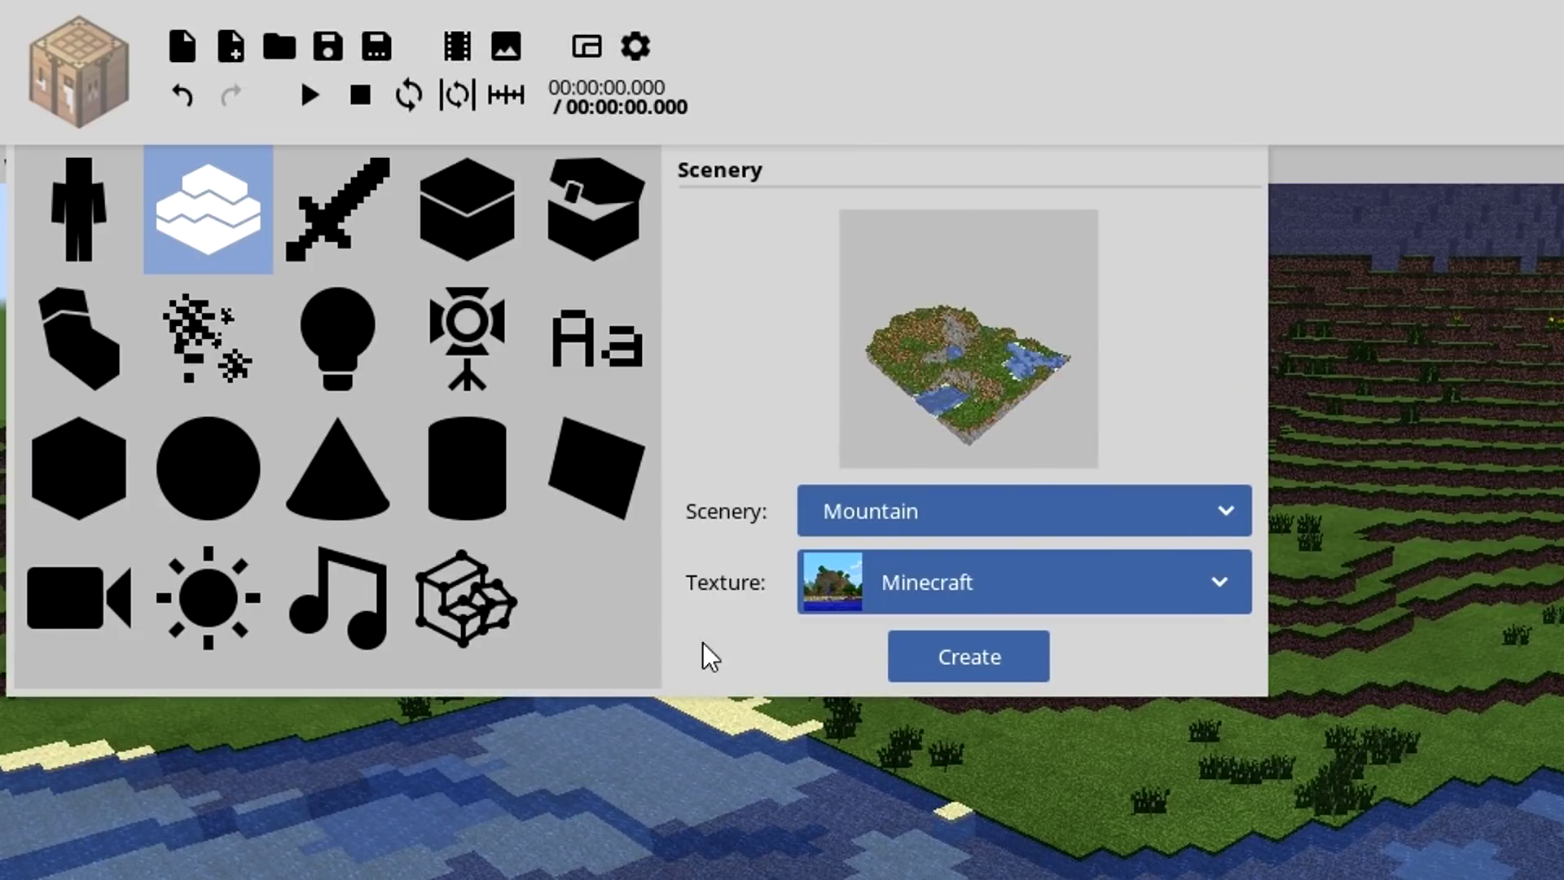
left_click(850, 523)
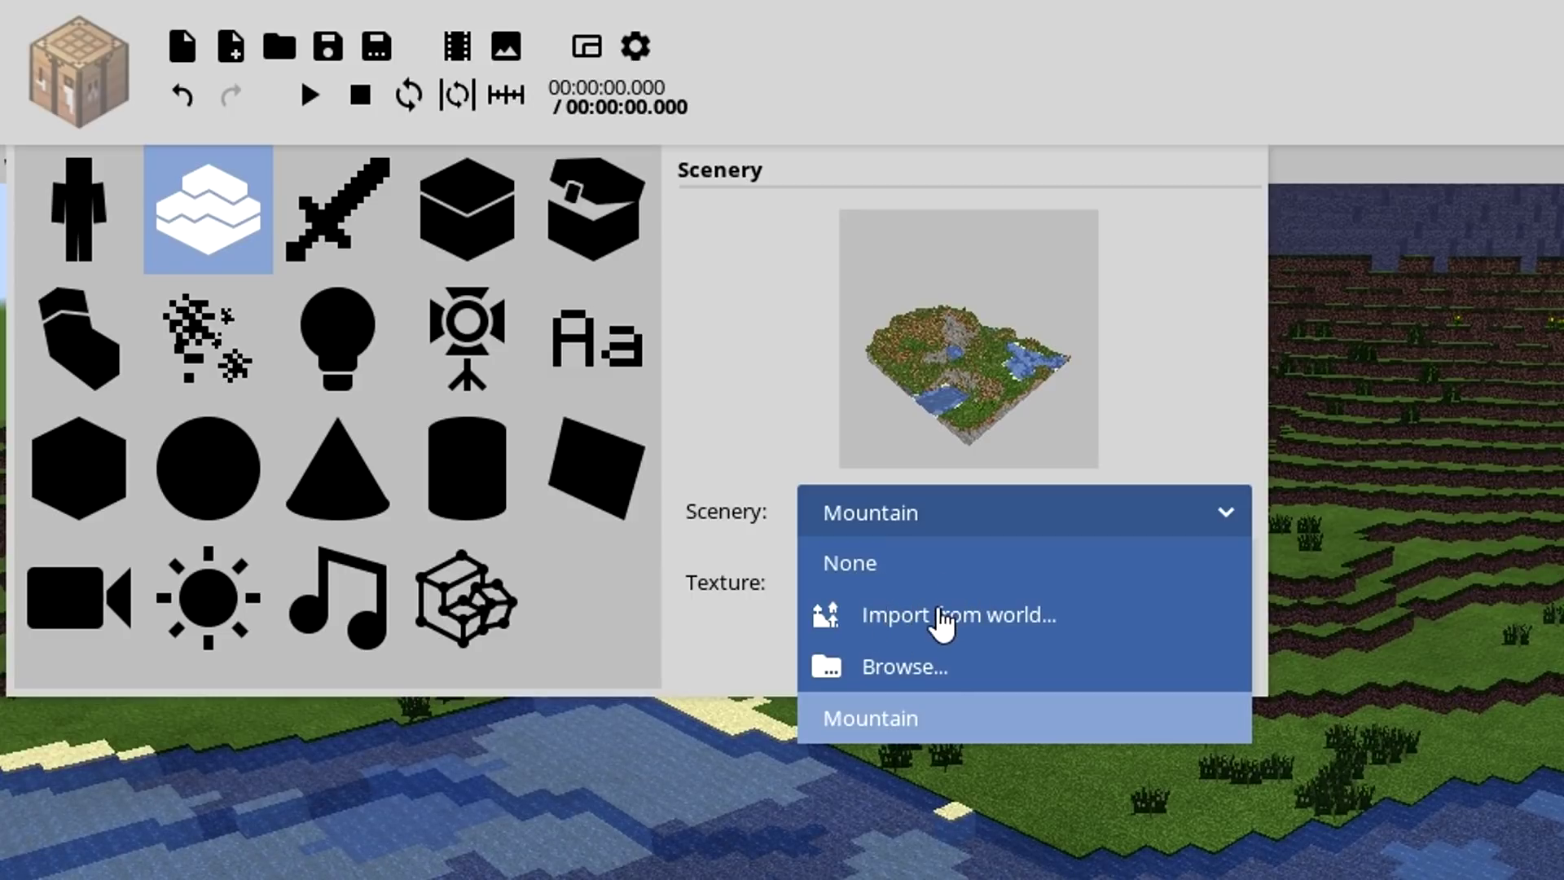
left_click(974, 631)
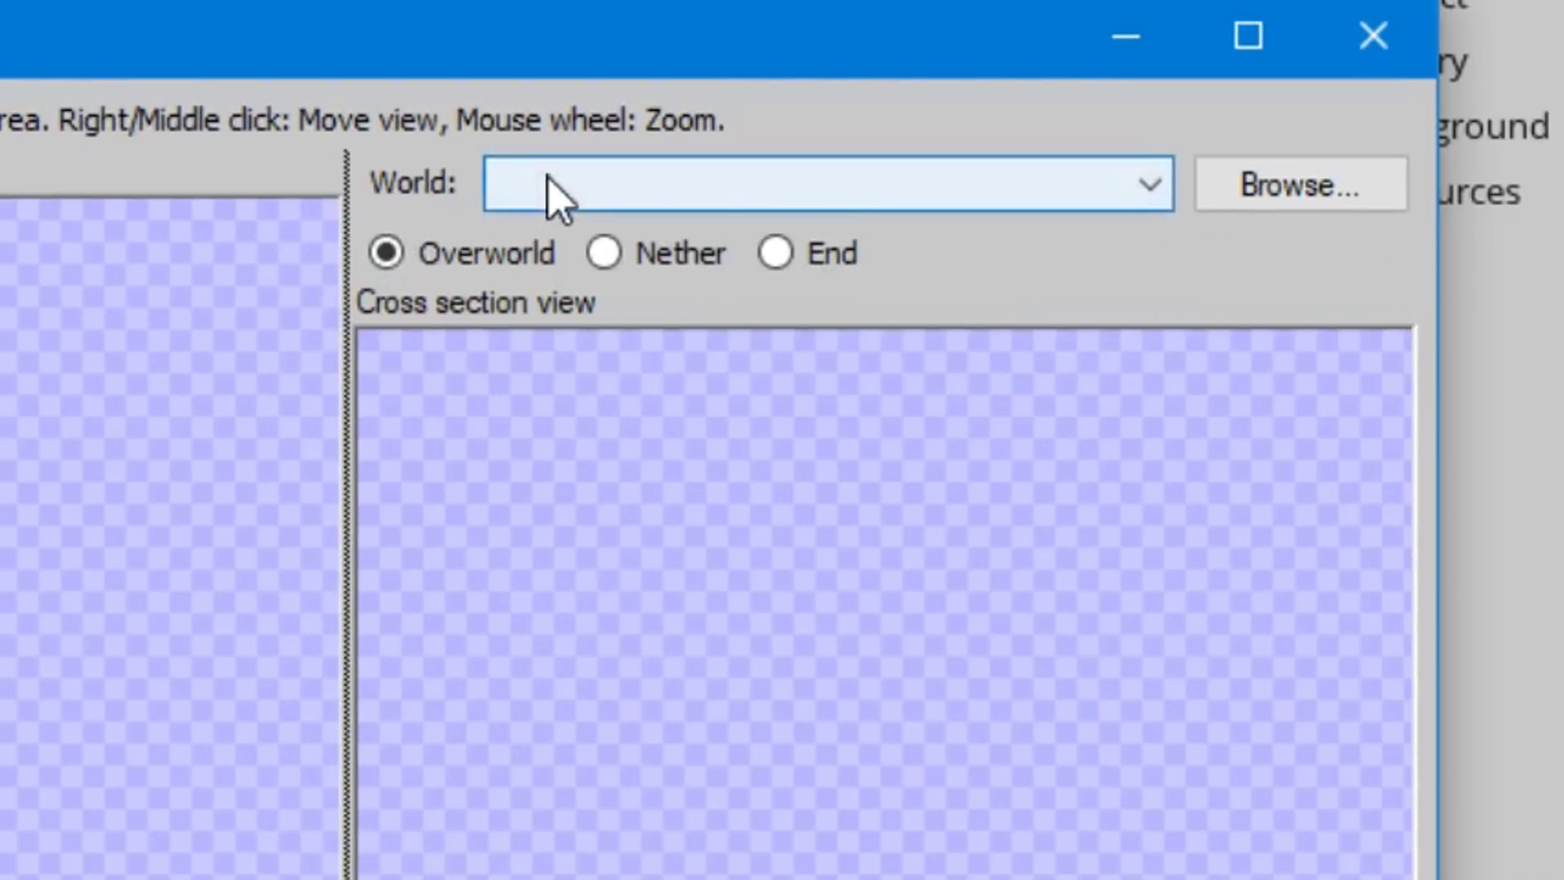
Step: Load the world PC Novo mlk in the scenery import window
left_click(1039, 87)
left_click(1038, 85)
left_click(587, 191)
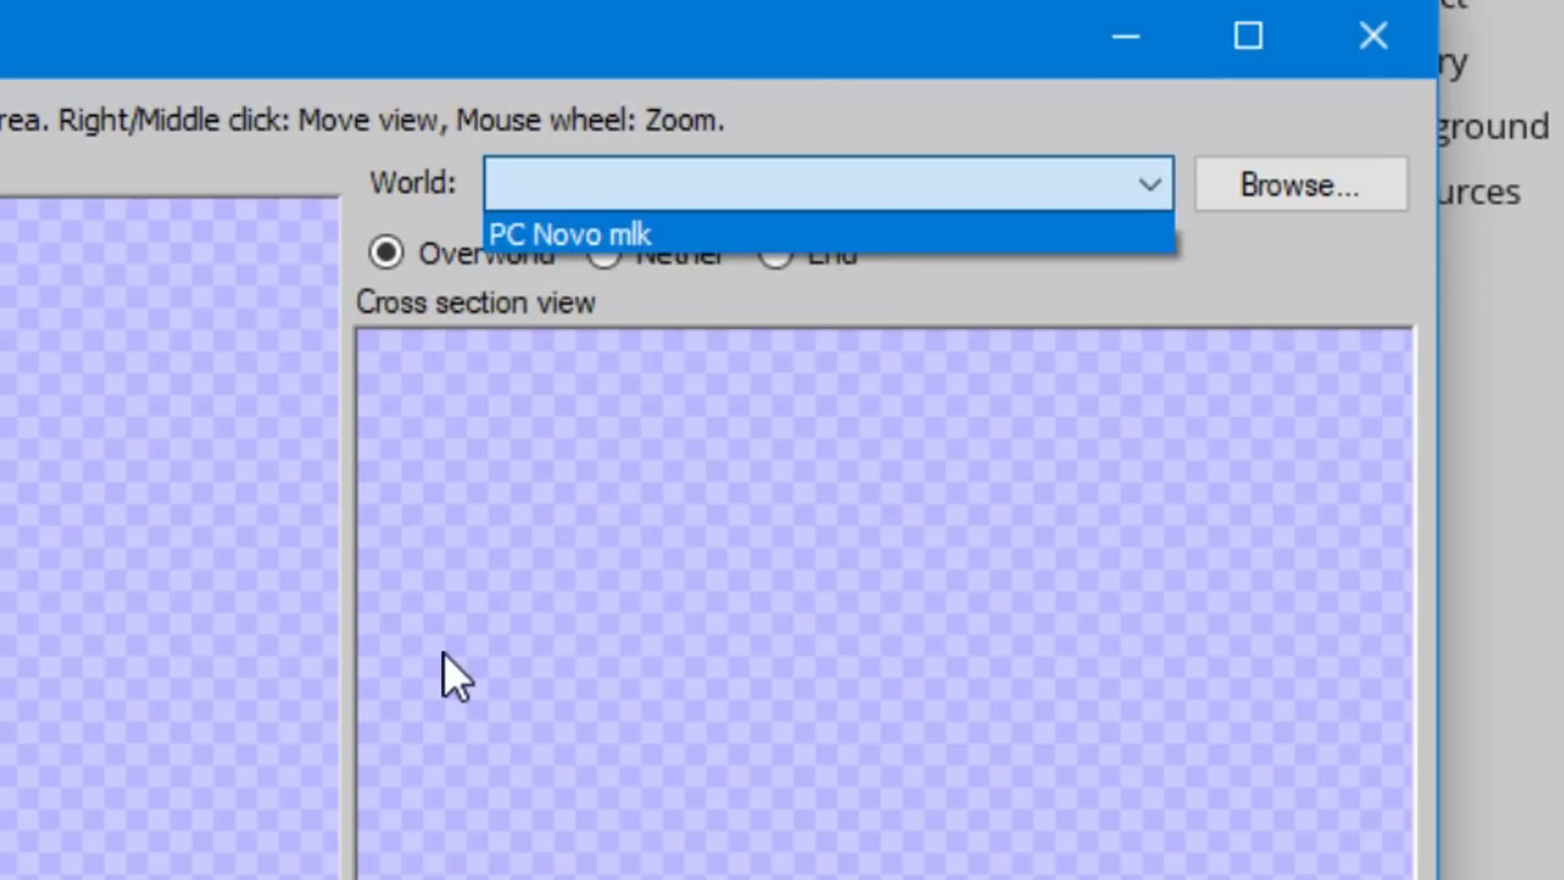
left_click(557, 238)
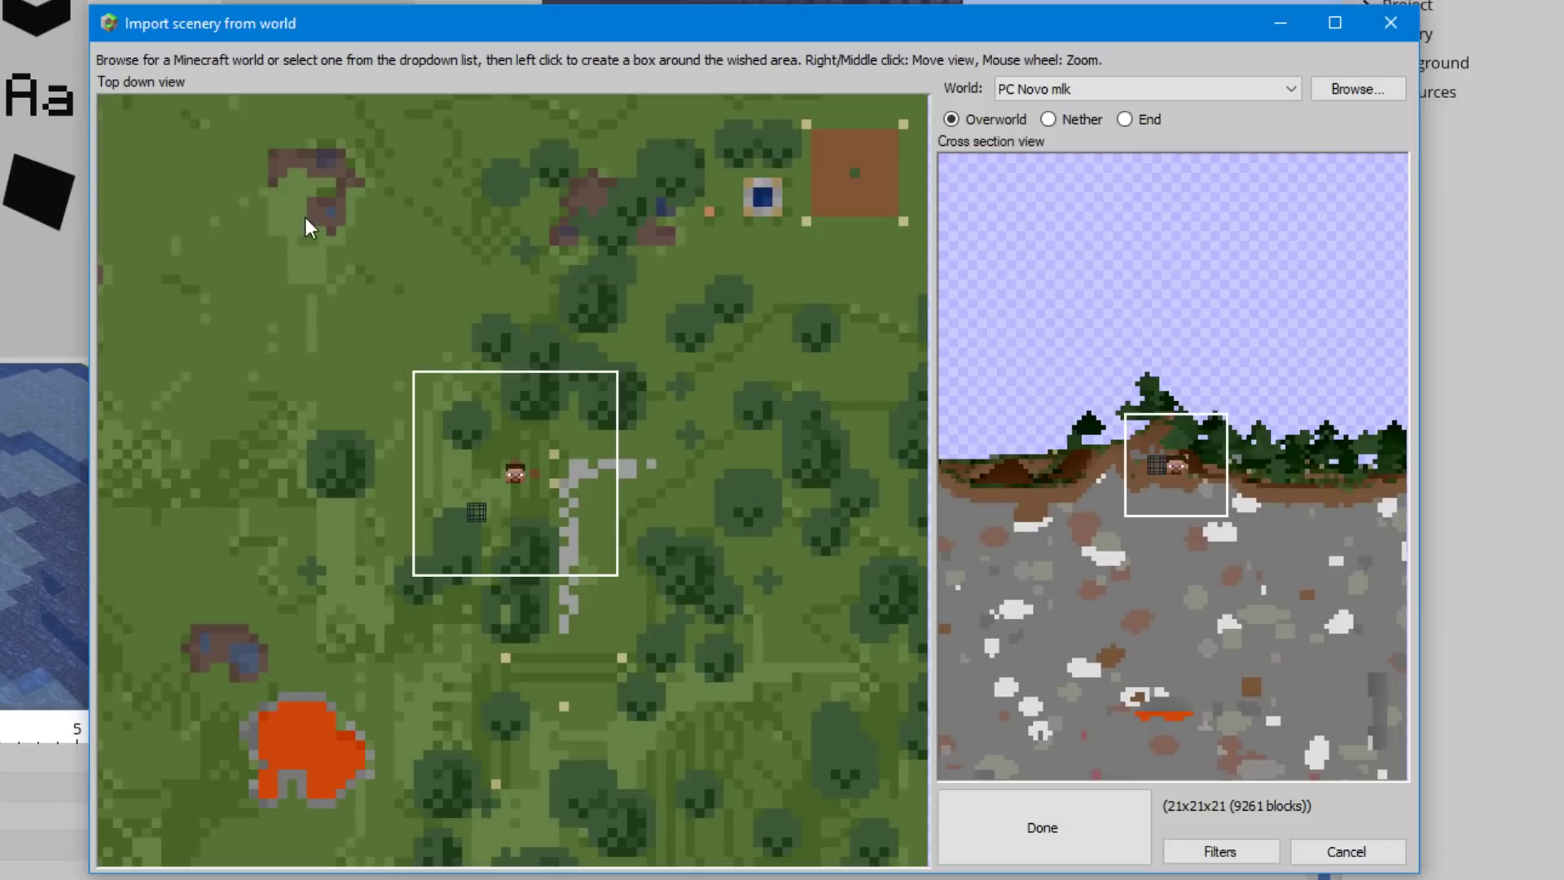
Step: Box a 60x53 block area around the player in the top-down view and set its height to 31 blocks in the cross section
left_click_drag(219, 177, 840, 739)
left_click_drag(844, 456, 801, 461)
left_click_drag(465, 739, 466, 689)
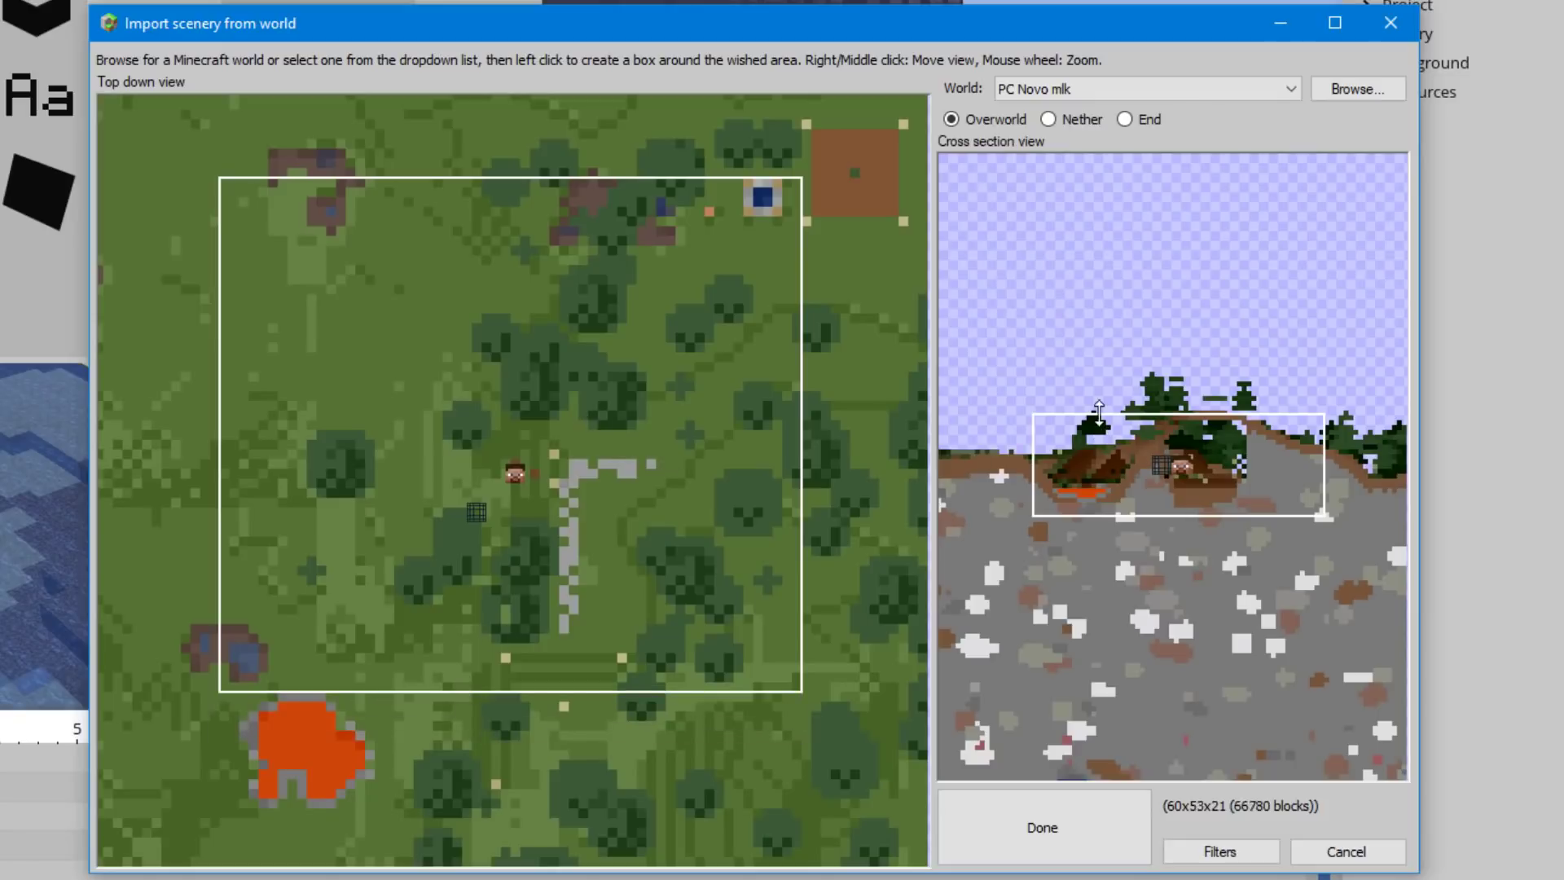
left_click_drag(1100, 414, 1108, 346)
mouse_move(1116, 520)
left_mouse_down()
mouse_move(1114, 692)
mouse_move(1114, 506)
left_mouse_up()
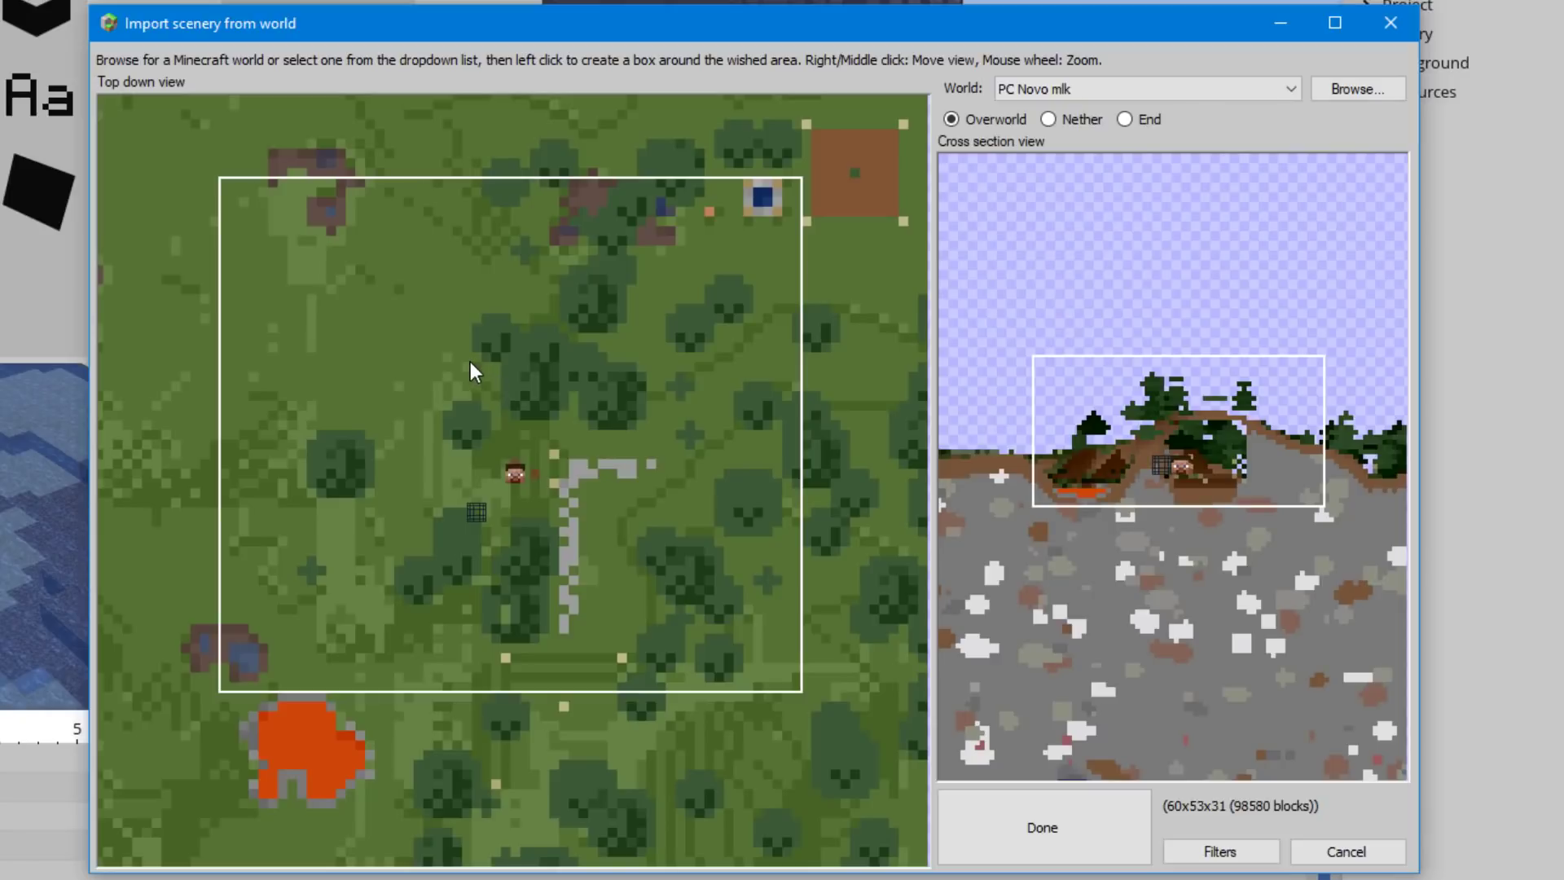
Step: Replace the selection with a larger 114x111 block area that takes in the lava pool and surrounding forest
scroll(471, 362, "down", 1)
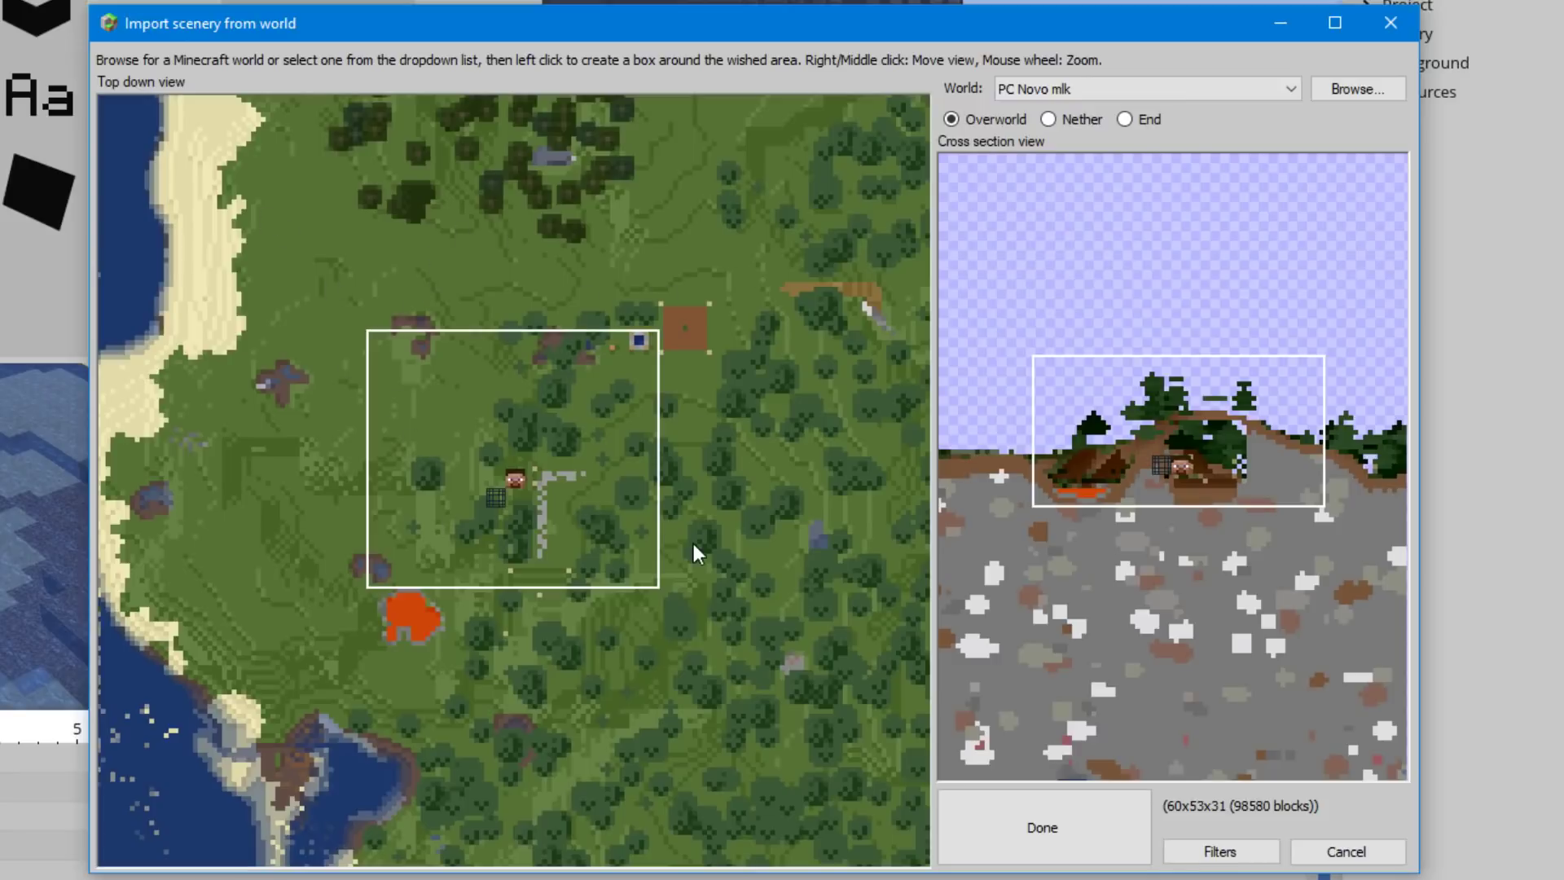
left_click_drag(276, 248, 823, 718)
left_click_drag(550, 252, 551, 180)
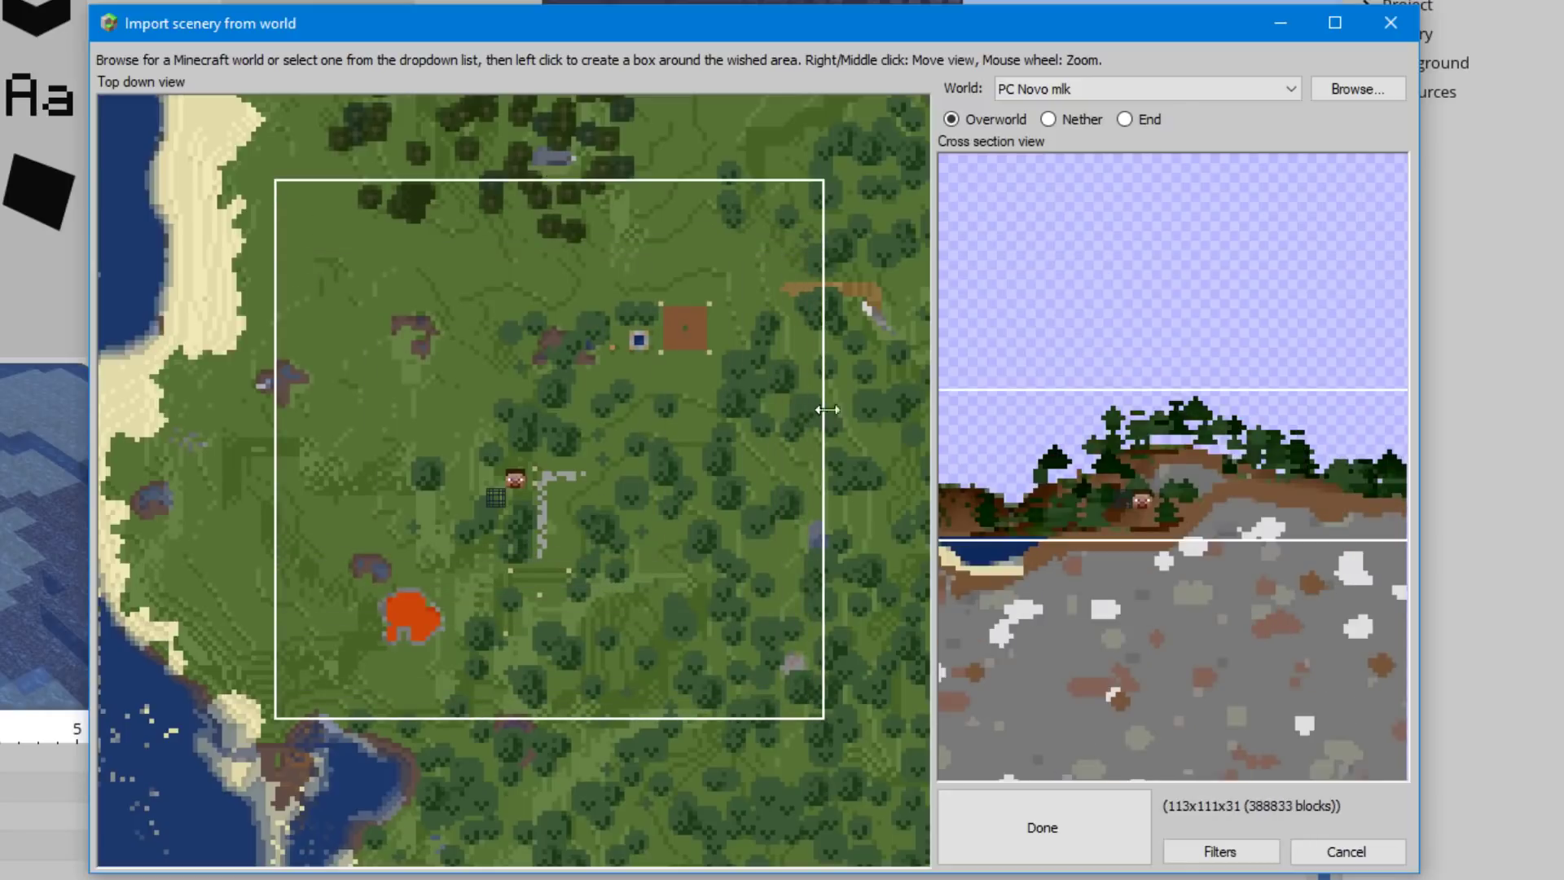
left_click_drag(823, 413, 830, 413)
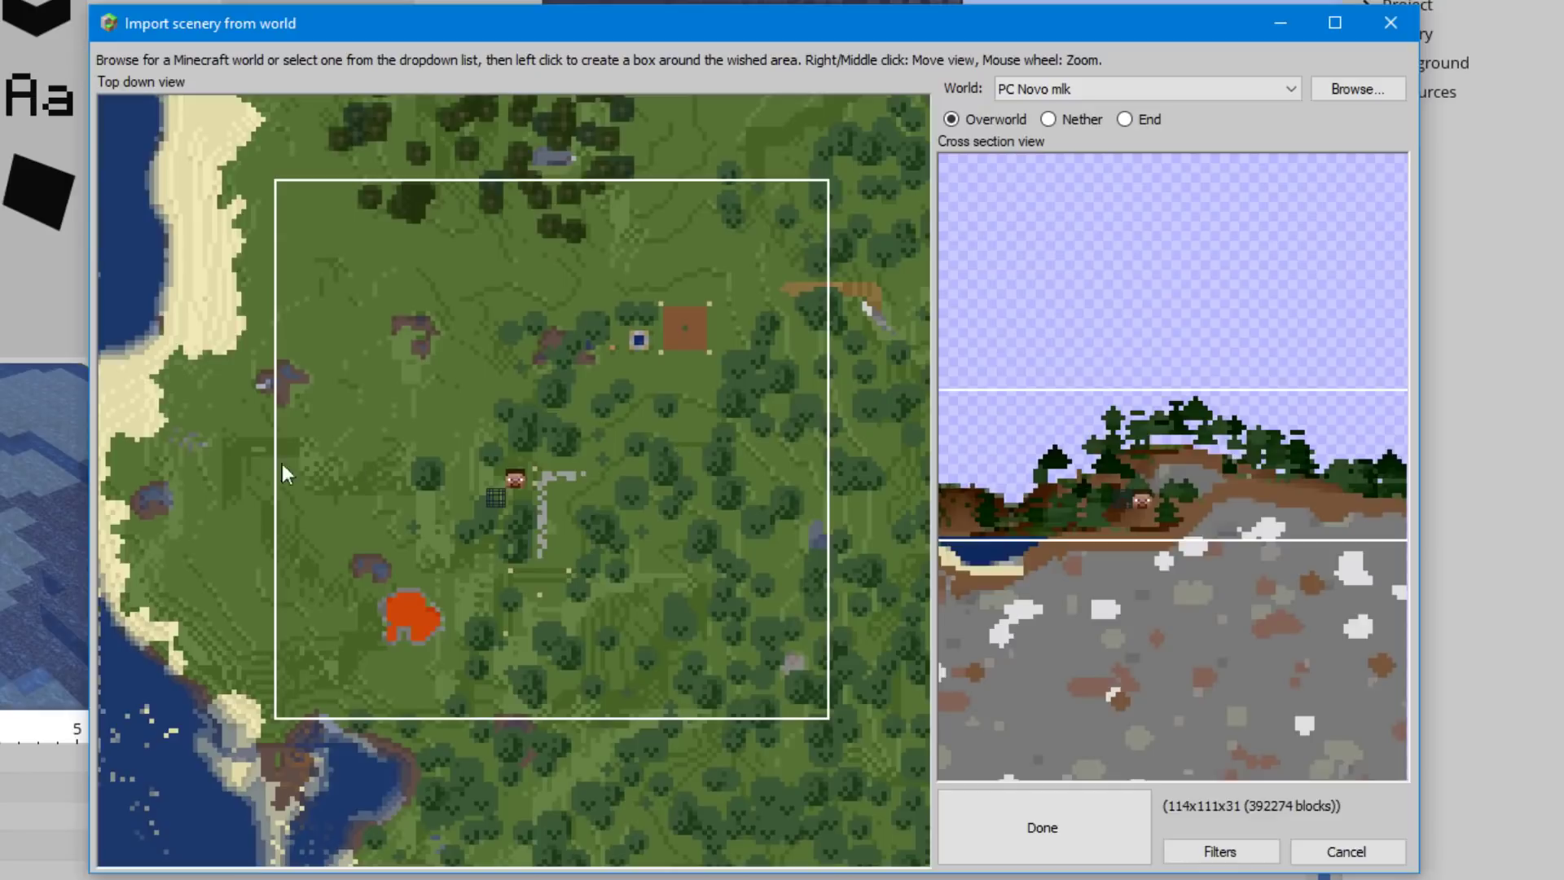
Step: Adjust the selection's vertical extent in the cross section view to 34 blocks
scroll(1103, 525, "down", 2)
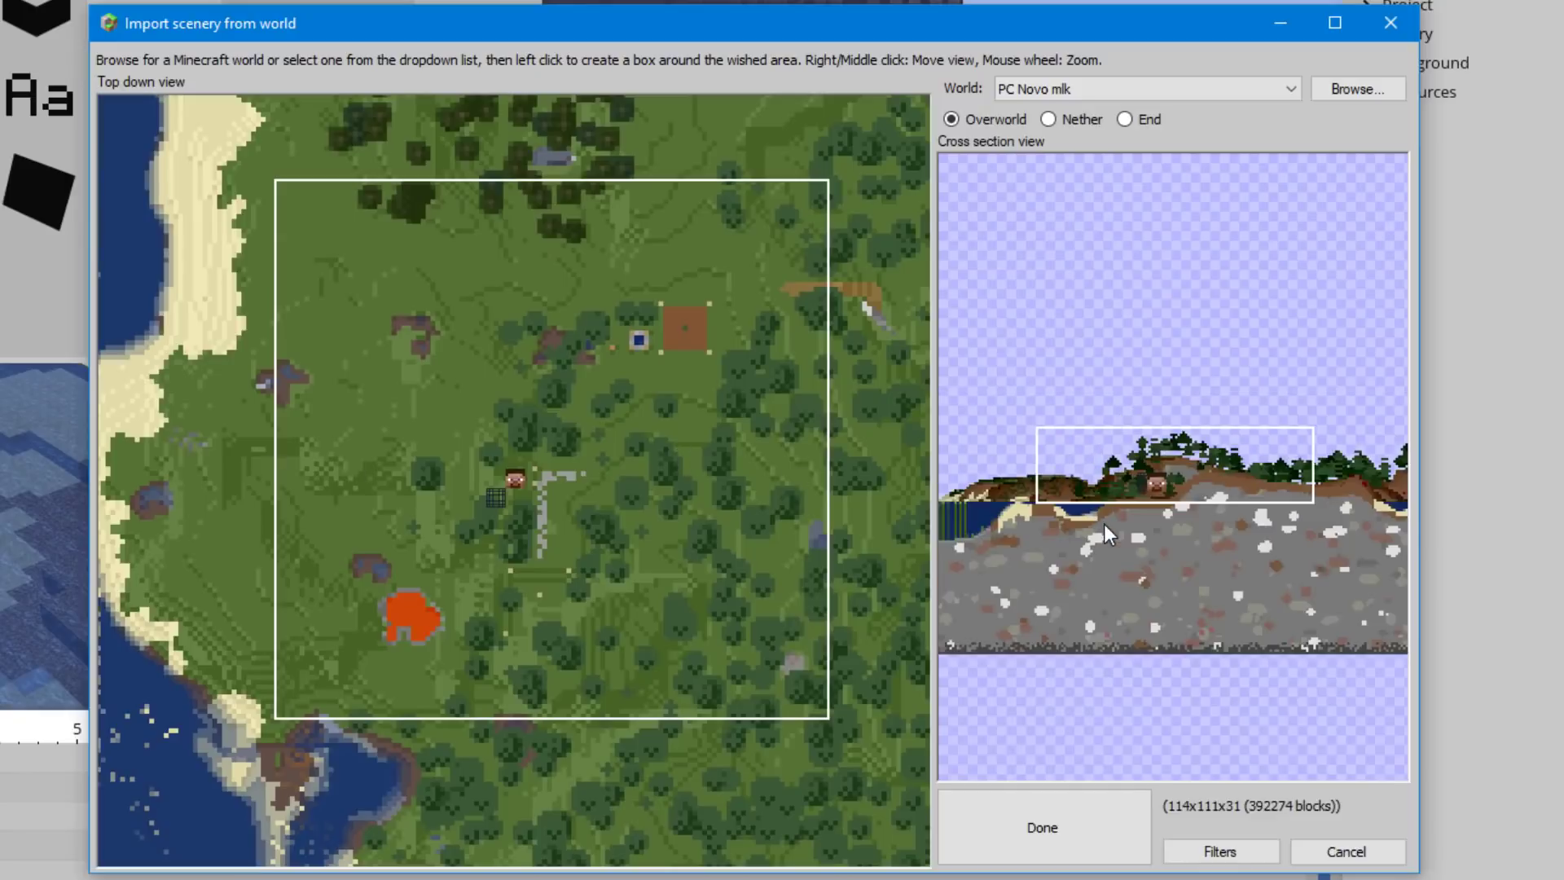
scroll(1114, 514, "up", 1)
scroll(1116, 514, "down", 1)
scroll(1115, 515, "up", 1)
scroll(1116, 514, "down", 1)
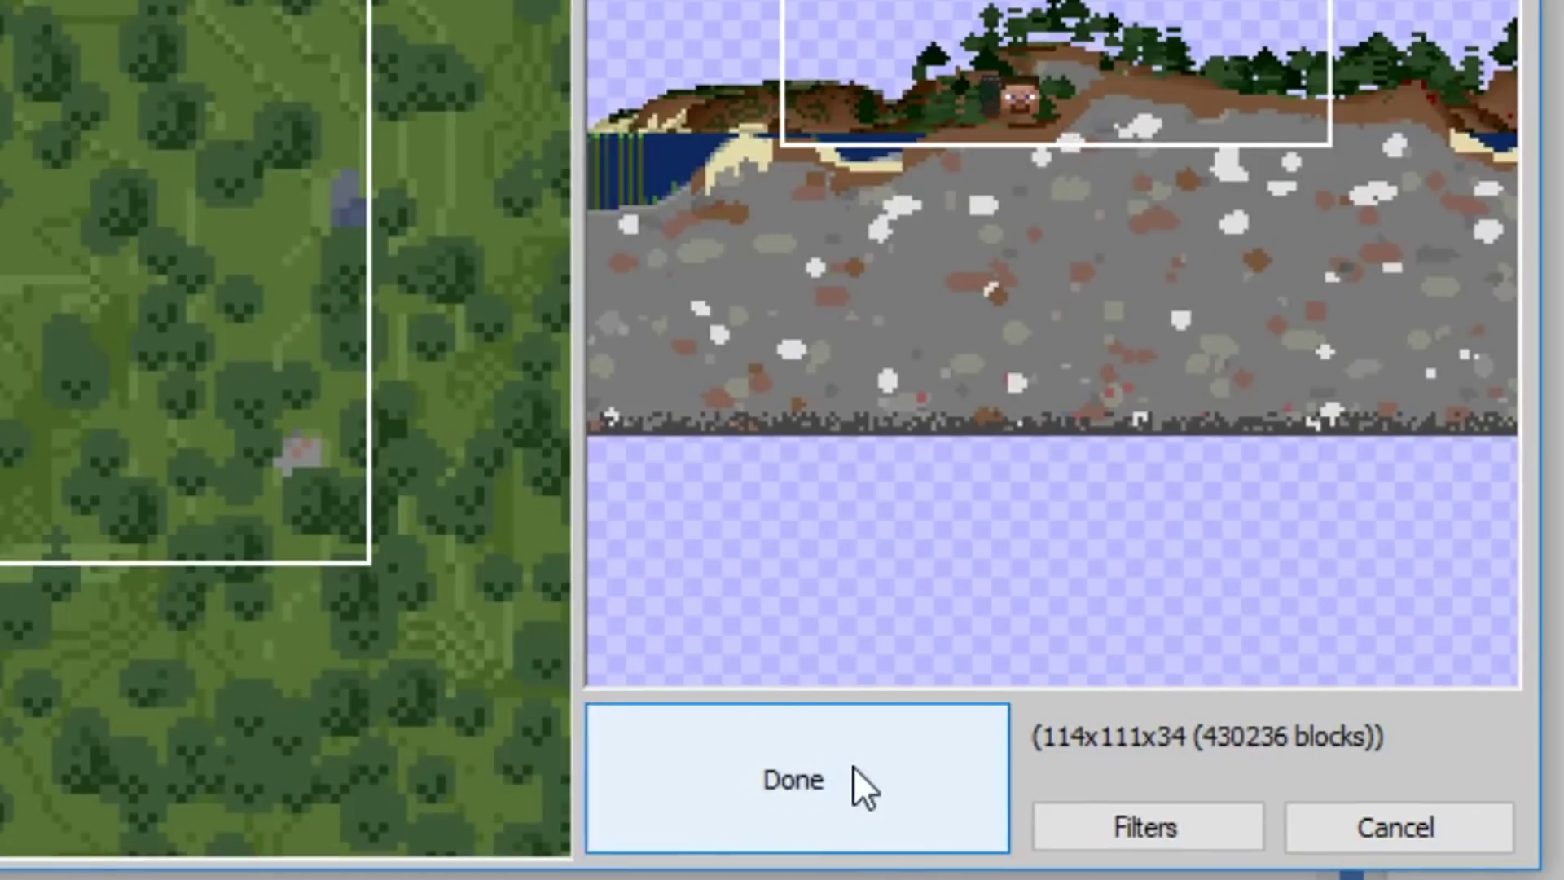
Step: Confirm the 114x111x34 world selection and create the Piece of PC Novo mlk scenery with the Minecraft texture
left_click(797, 774)
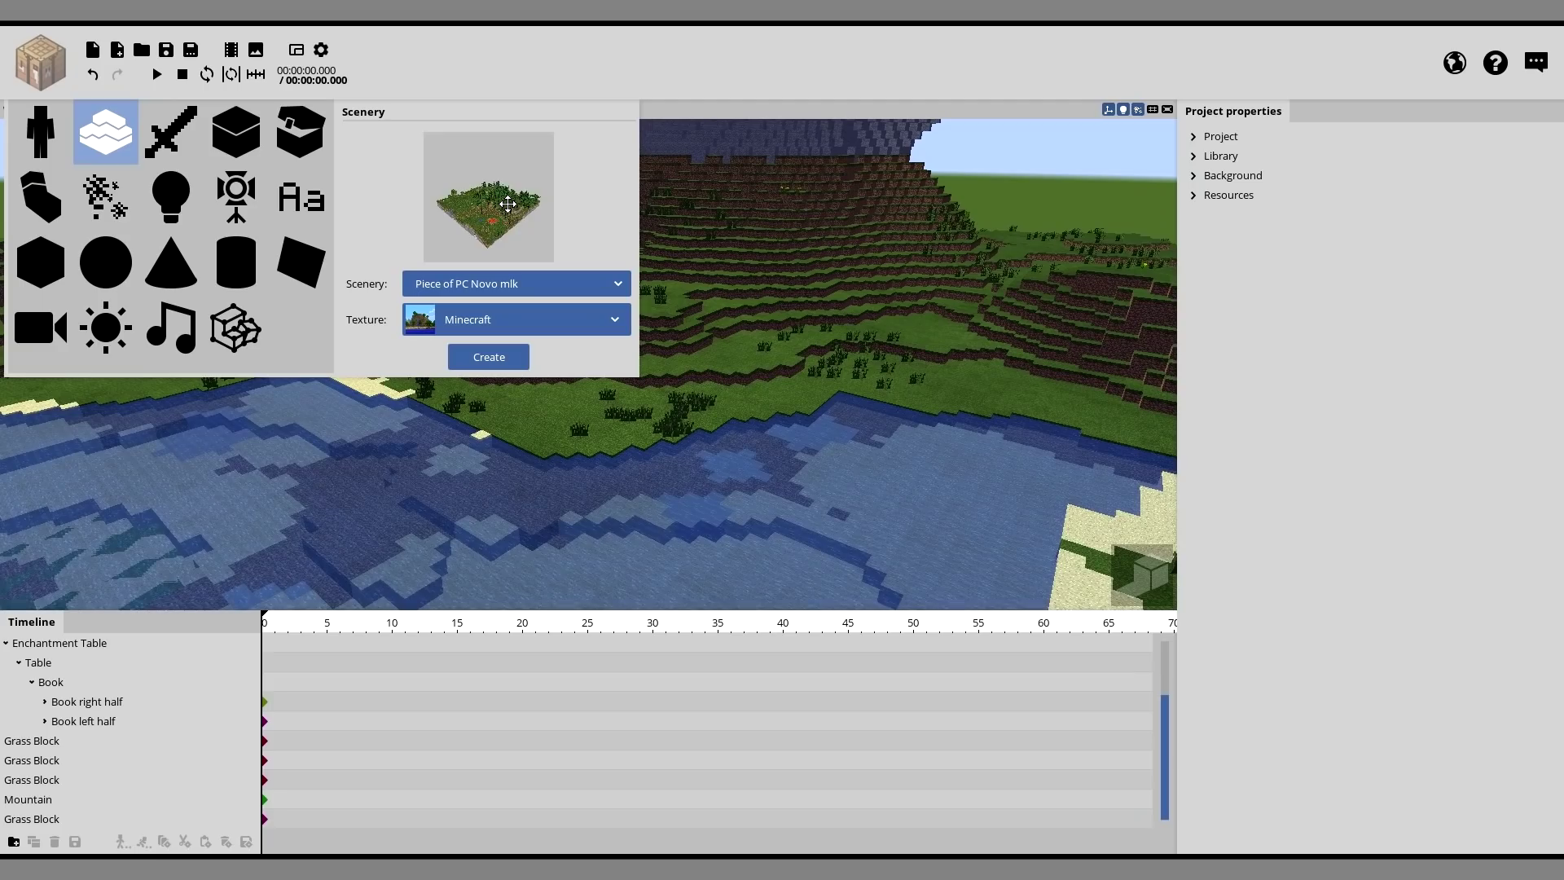
mouse_move(508, 204)
left_mouse_down()
mouse_move(542, 218)
mouse_move(496, 216)
left_mouse_up()
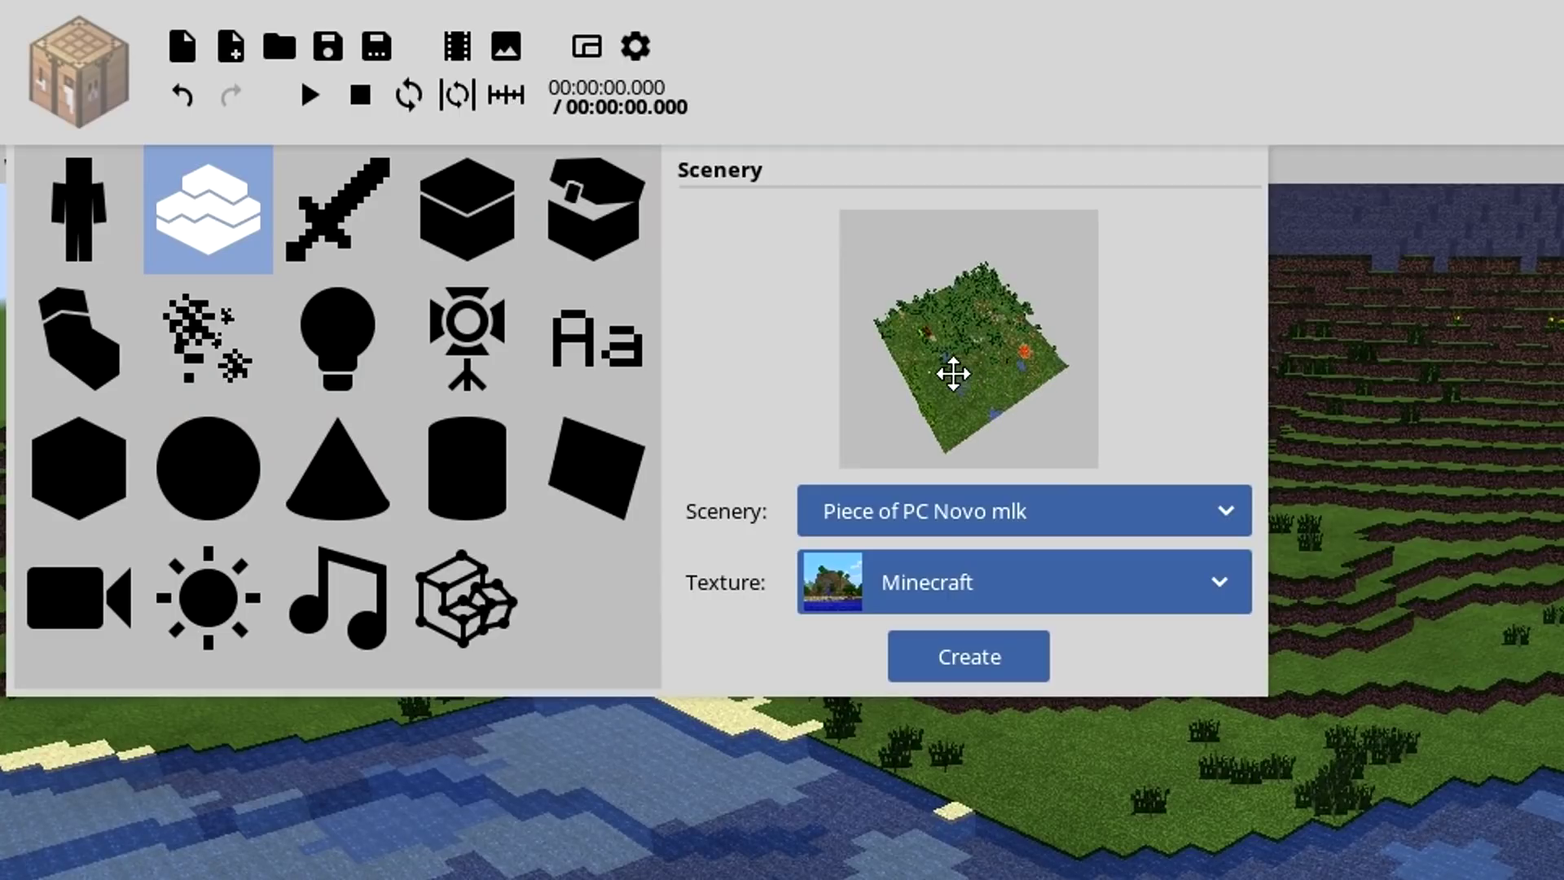
left_click_drag(953, 373, 989, 355)
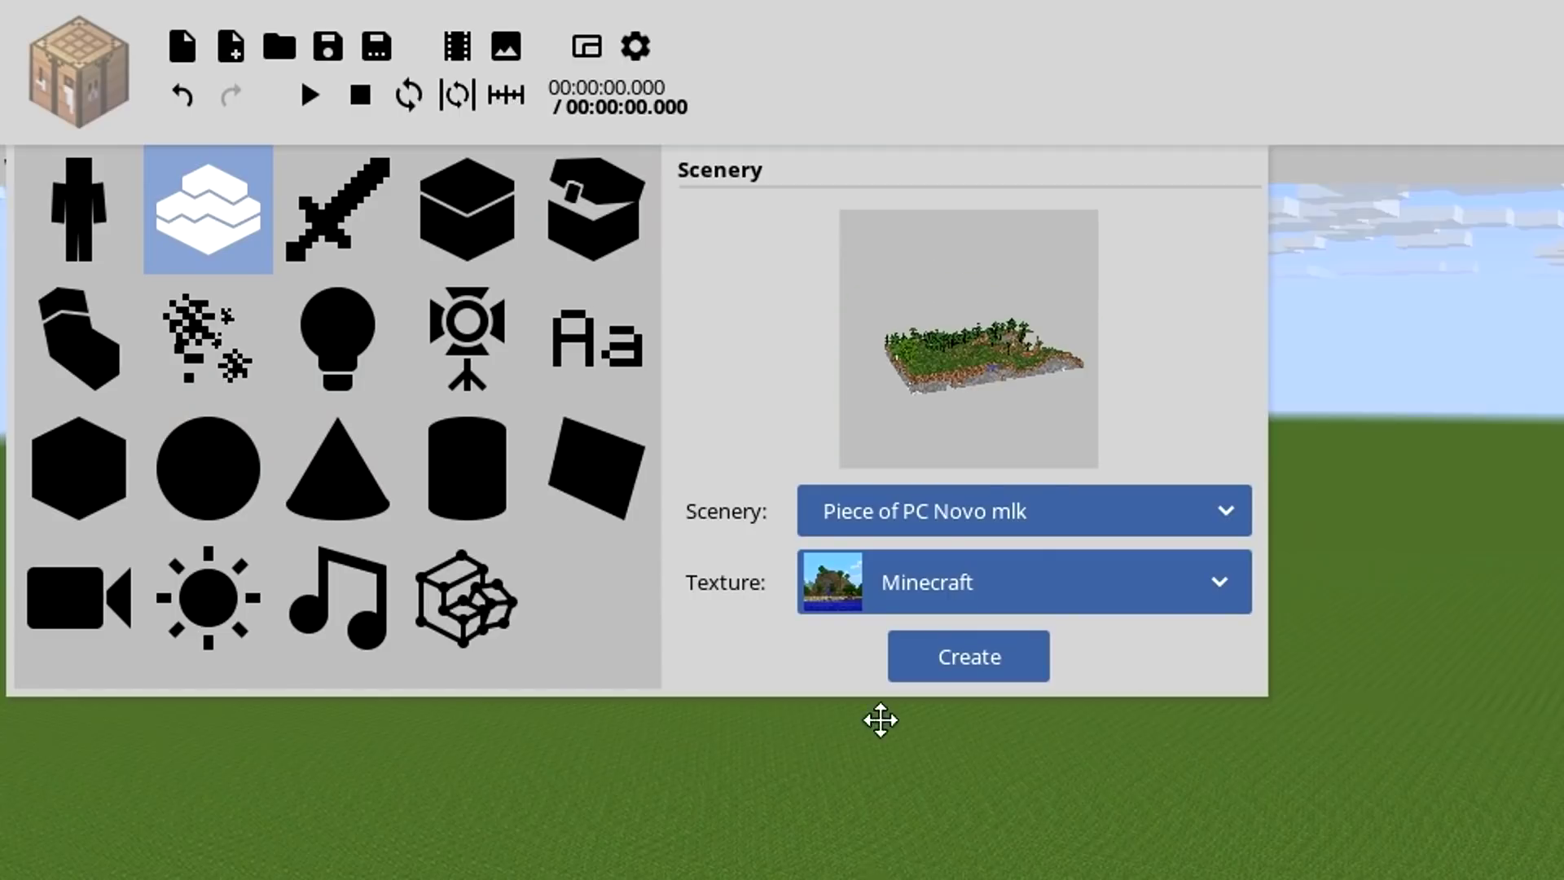
left_click(945, 670)
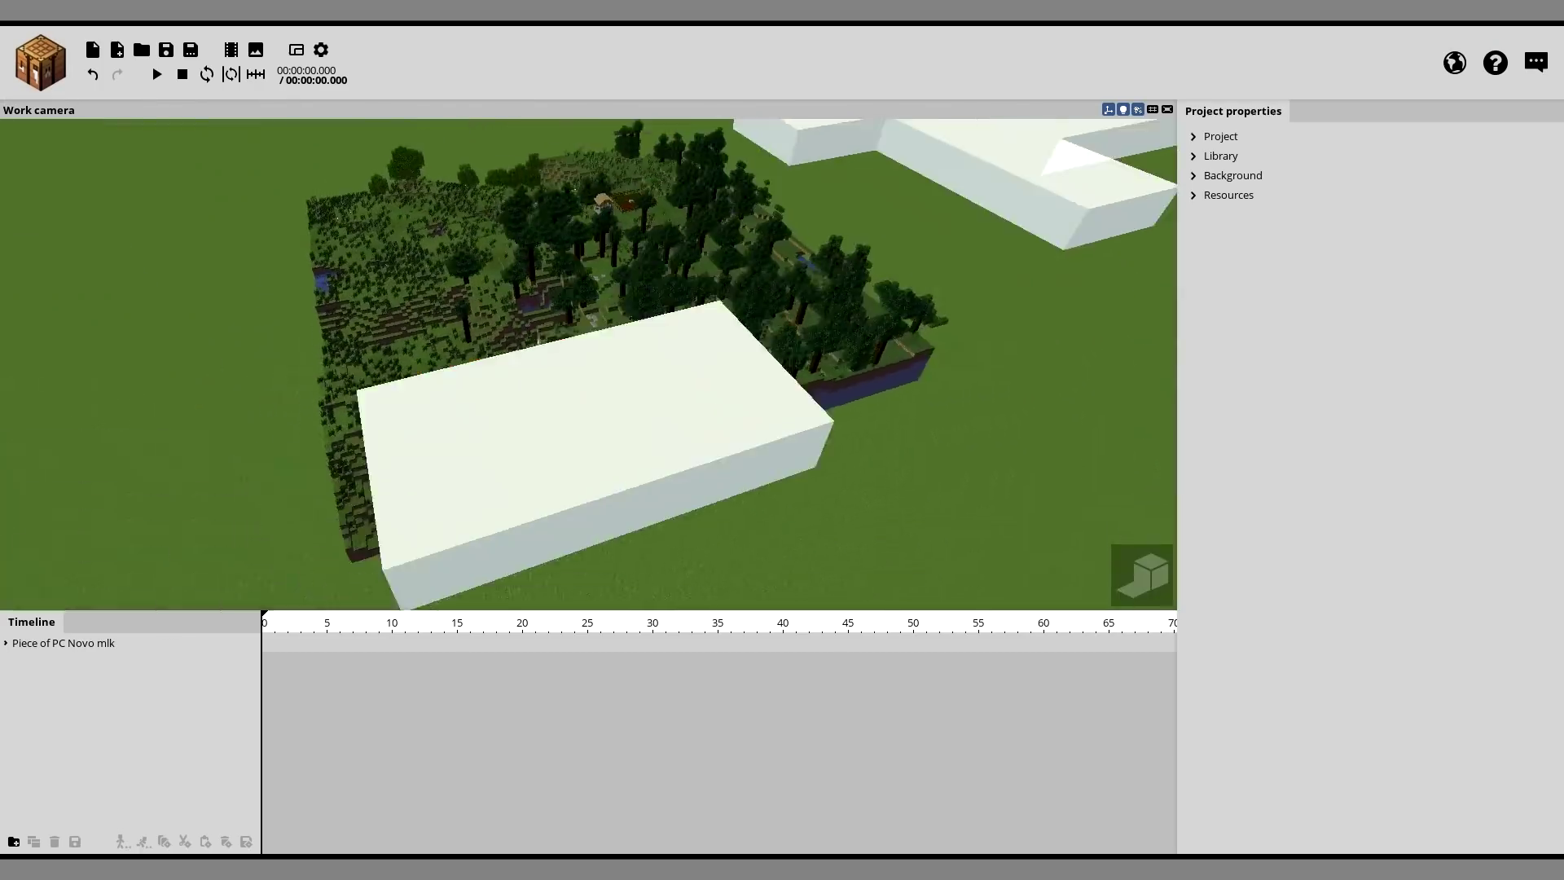
Step: Inspect the imported forest scenery in the work camera from above and among the trees
left_click_drag(489, 355, 537, 359)
scroll(635, 359, "up", 5)
left_click_drag(636, 359, 643, 322)
mouse_move(588, 364)
right_mouse_down()
mouse_move(591, 404)
mouse_move(574, 391)
mouse_move(582, 370)
right_mouse_up()
key("e")
key("w")
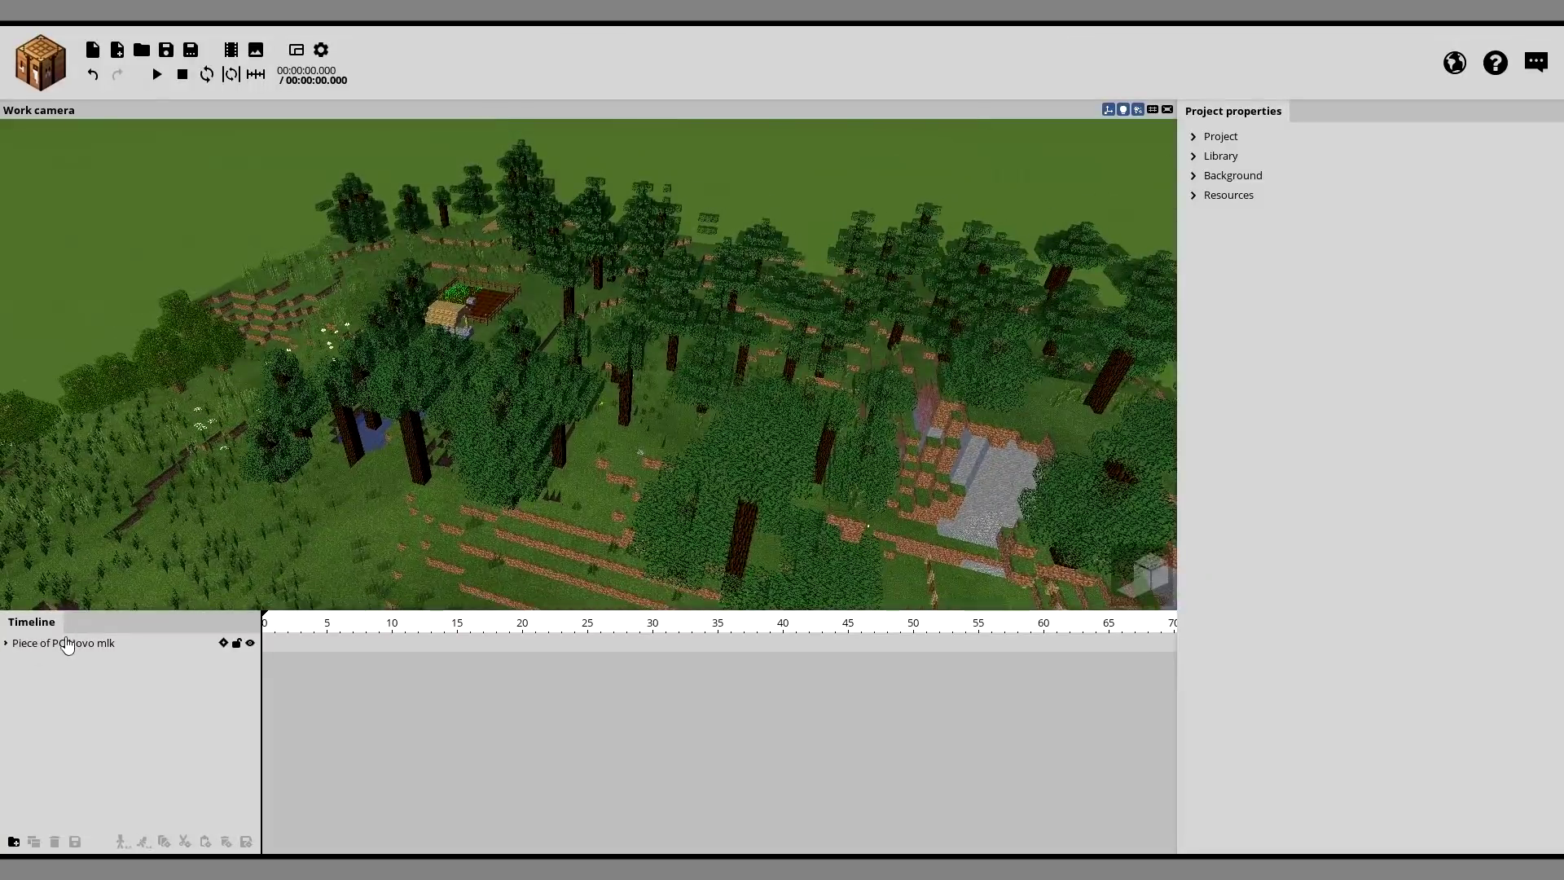
left_click(61, 642)
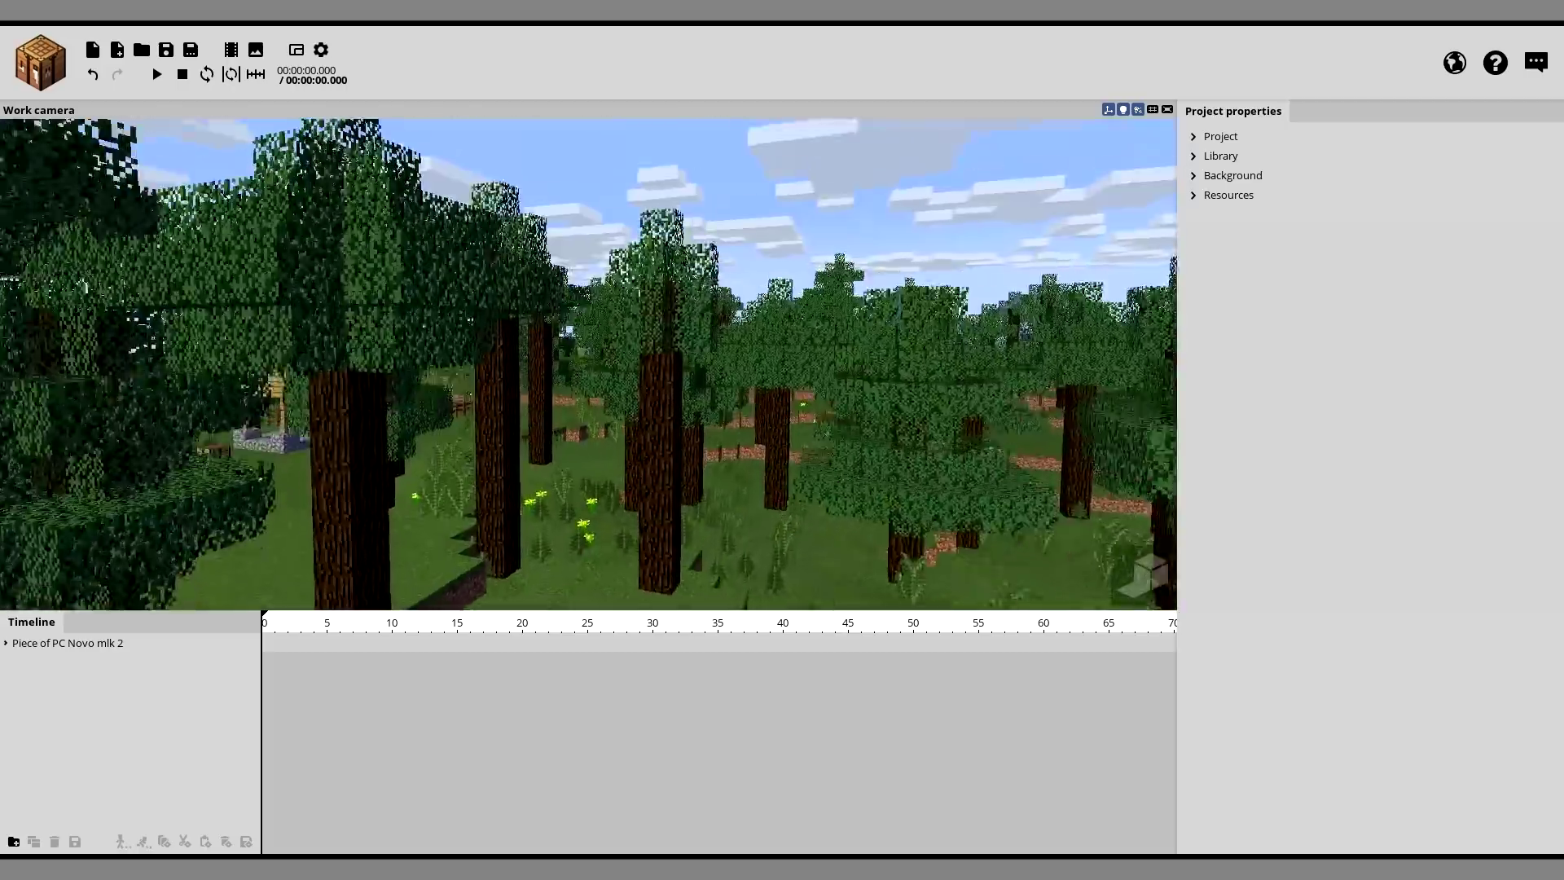
mouse_move(588, 364)
right_mouse_down()
mouse_move(588, 391)
mouse_move(676, 415)
mouse_move(652, 383)
mouse_move(588, 364)
right_mouse_up()
key("e")
key("s")
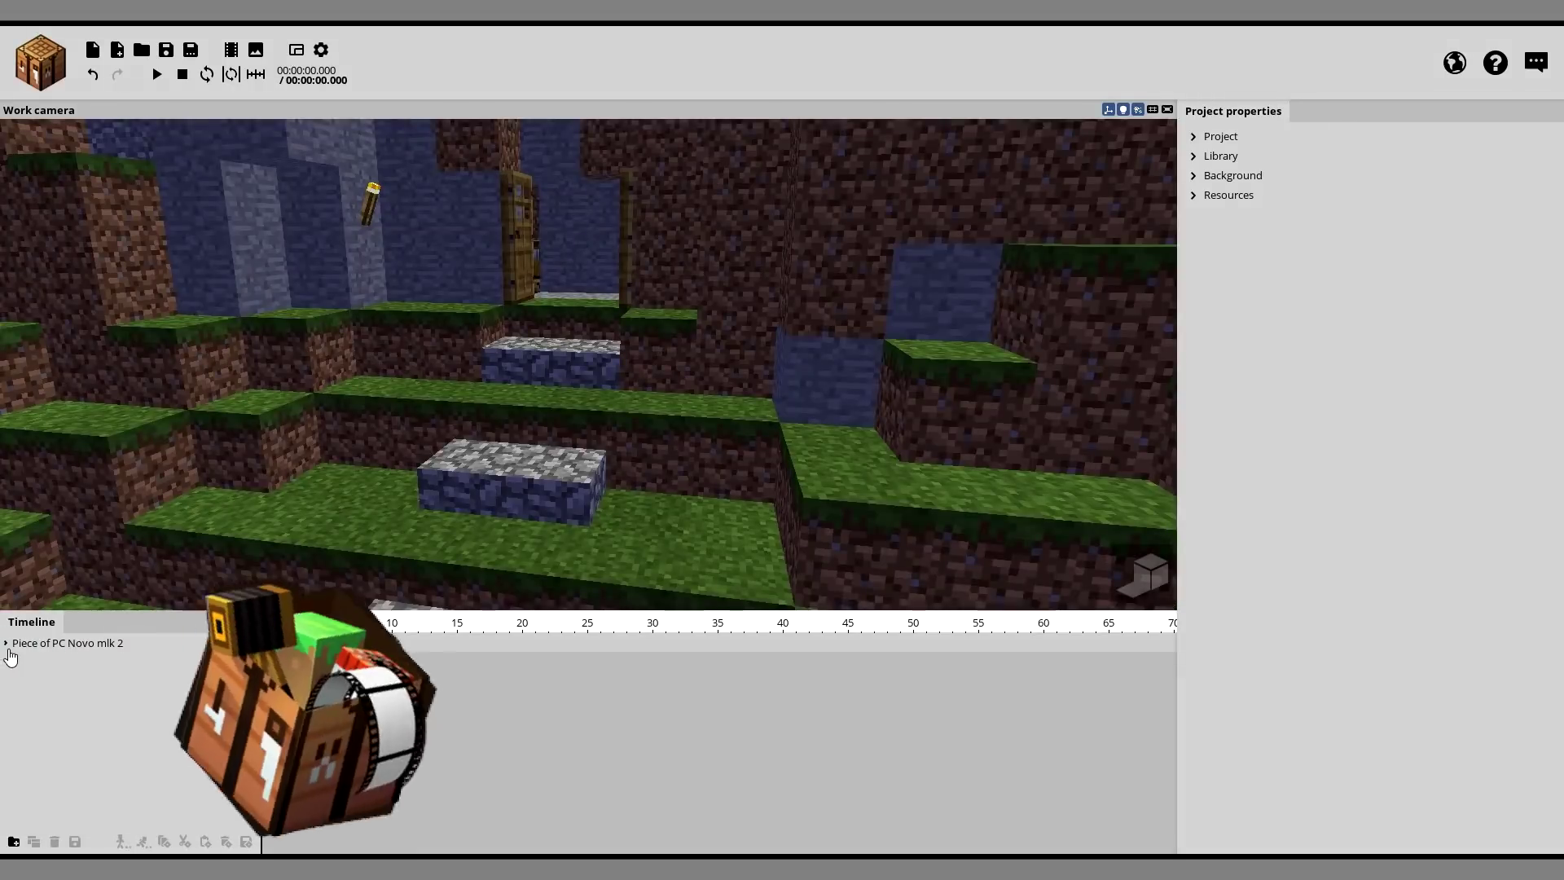
Step: Expand Piece of PC Novo mlk 2 in the timeline and select a door, the wall signs and the bed in turn
left_click(44, 645)
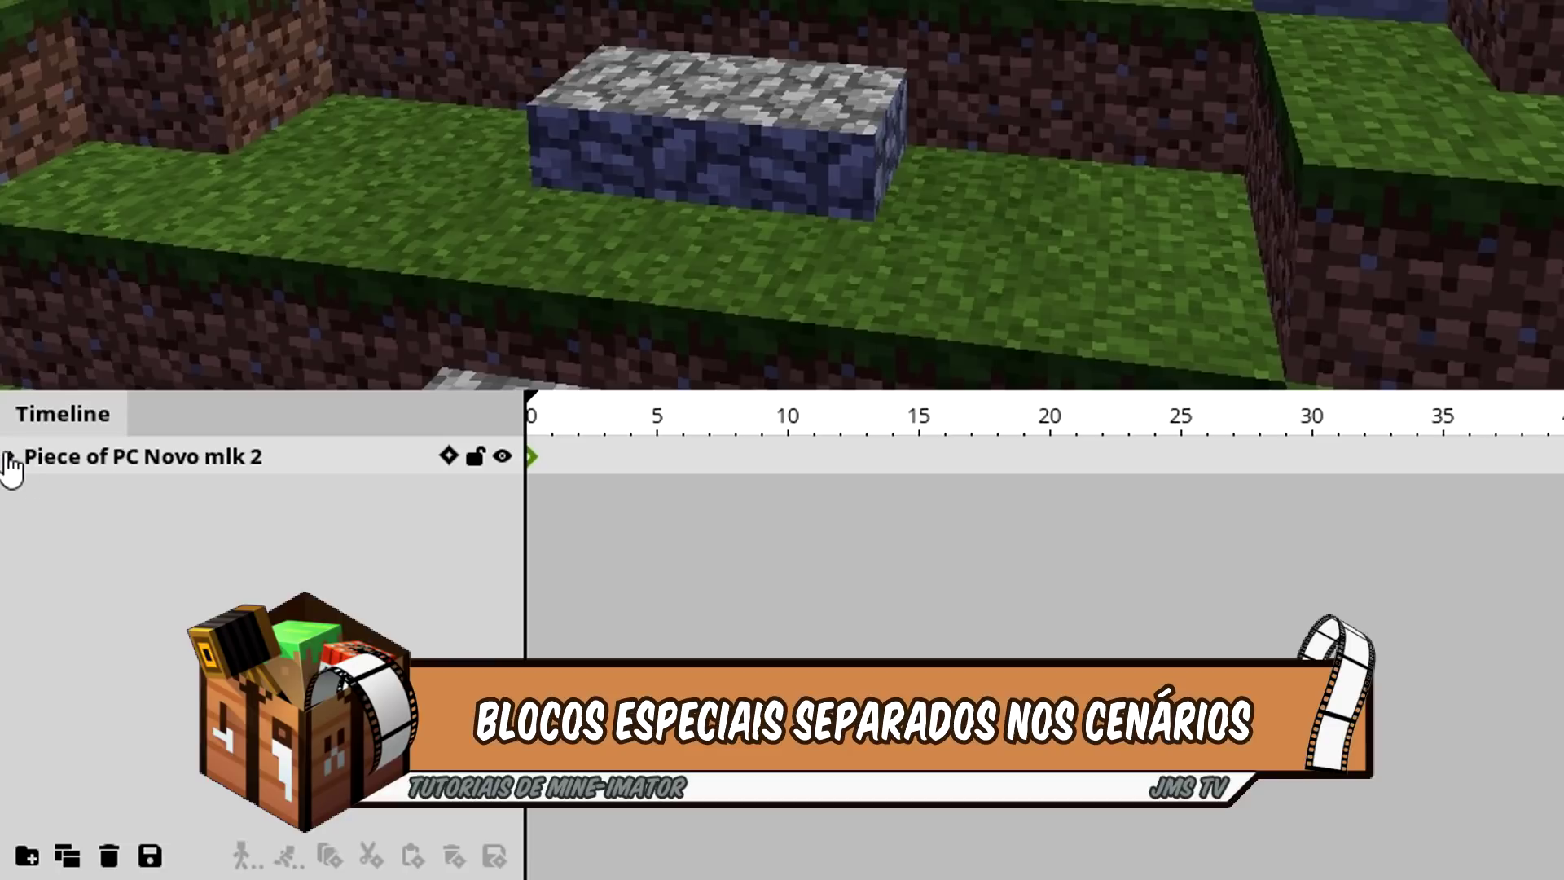
left_click(10, 457)
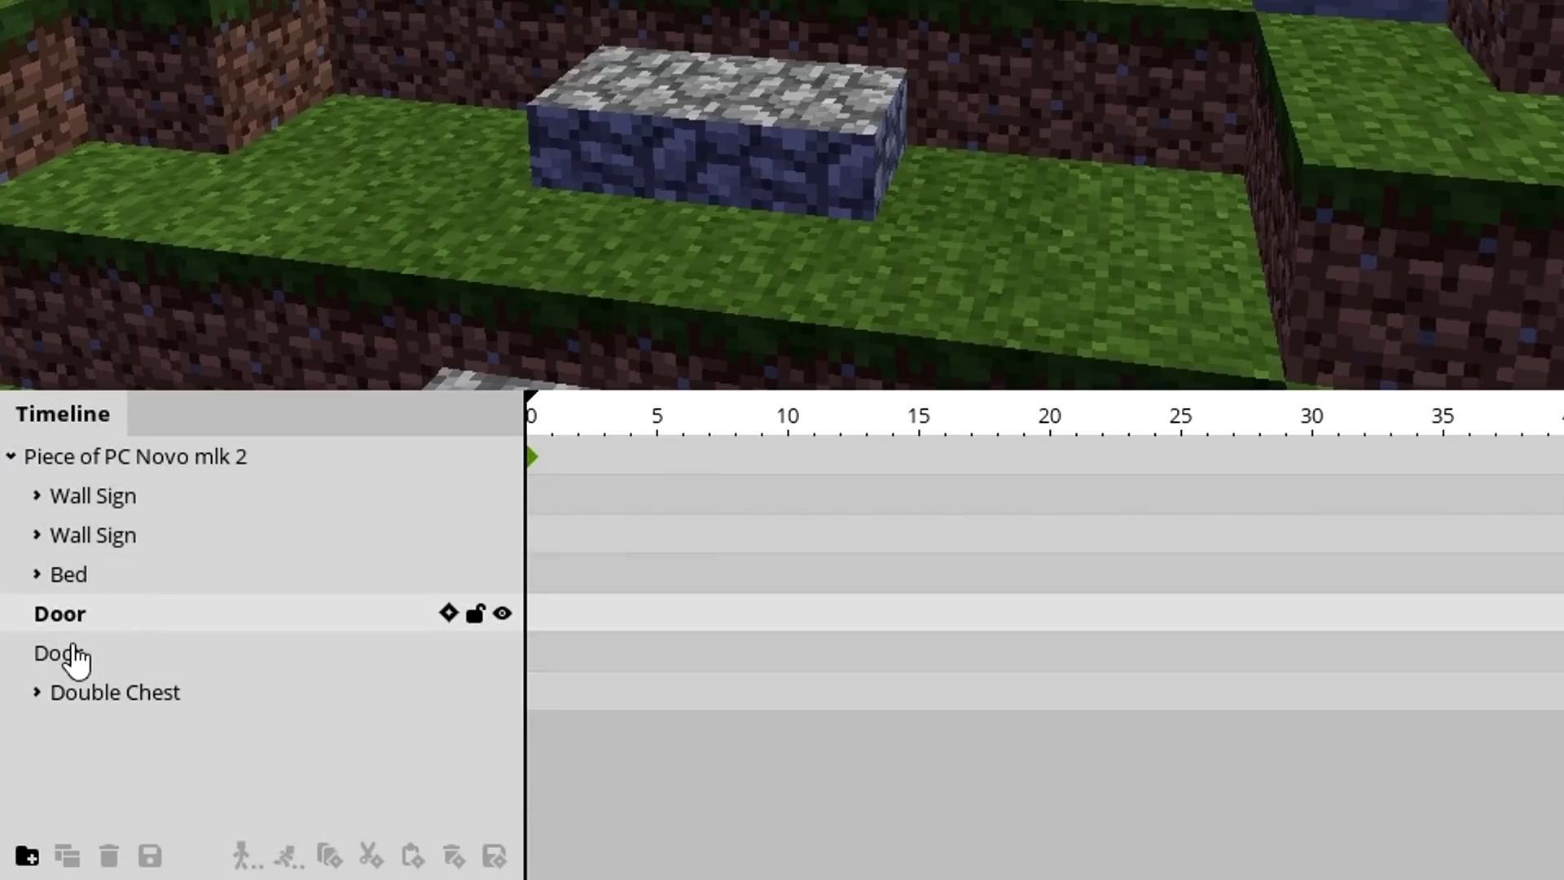
left_click(73, 650)
left_click(93, 535)
left_click(92, 496)
left_click(102, 573)
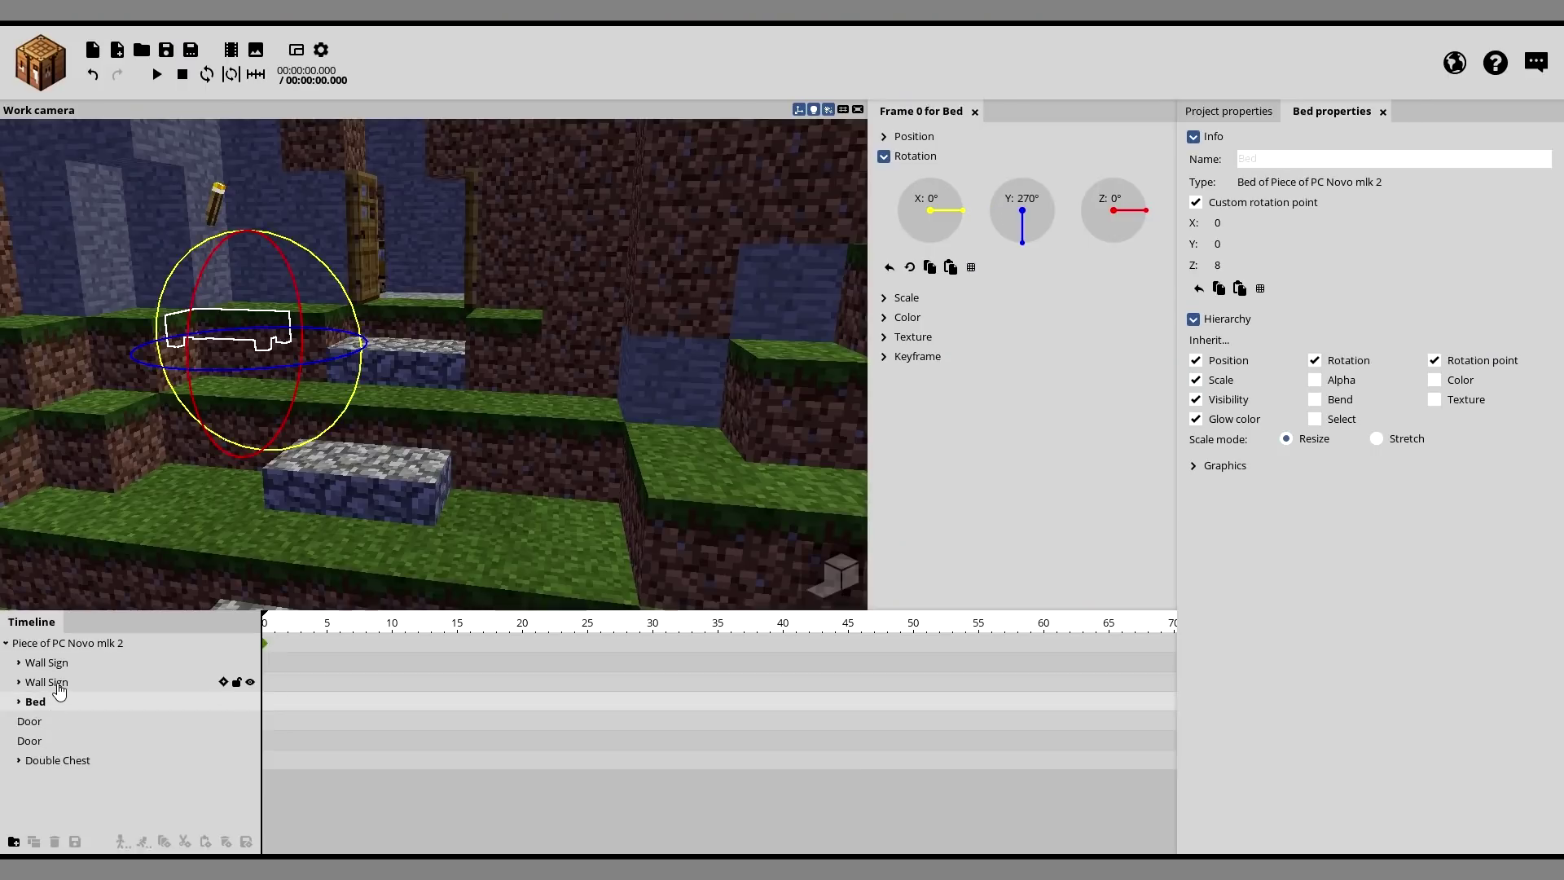
left_click(57, 684)
left_click(69, 663)
Step: Step through the scenery's separate special blocks down to the double chest and back up to the first wall sign
right_click_drag(412, 332, 409, 318)
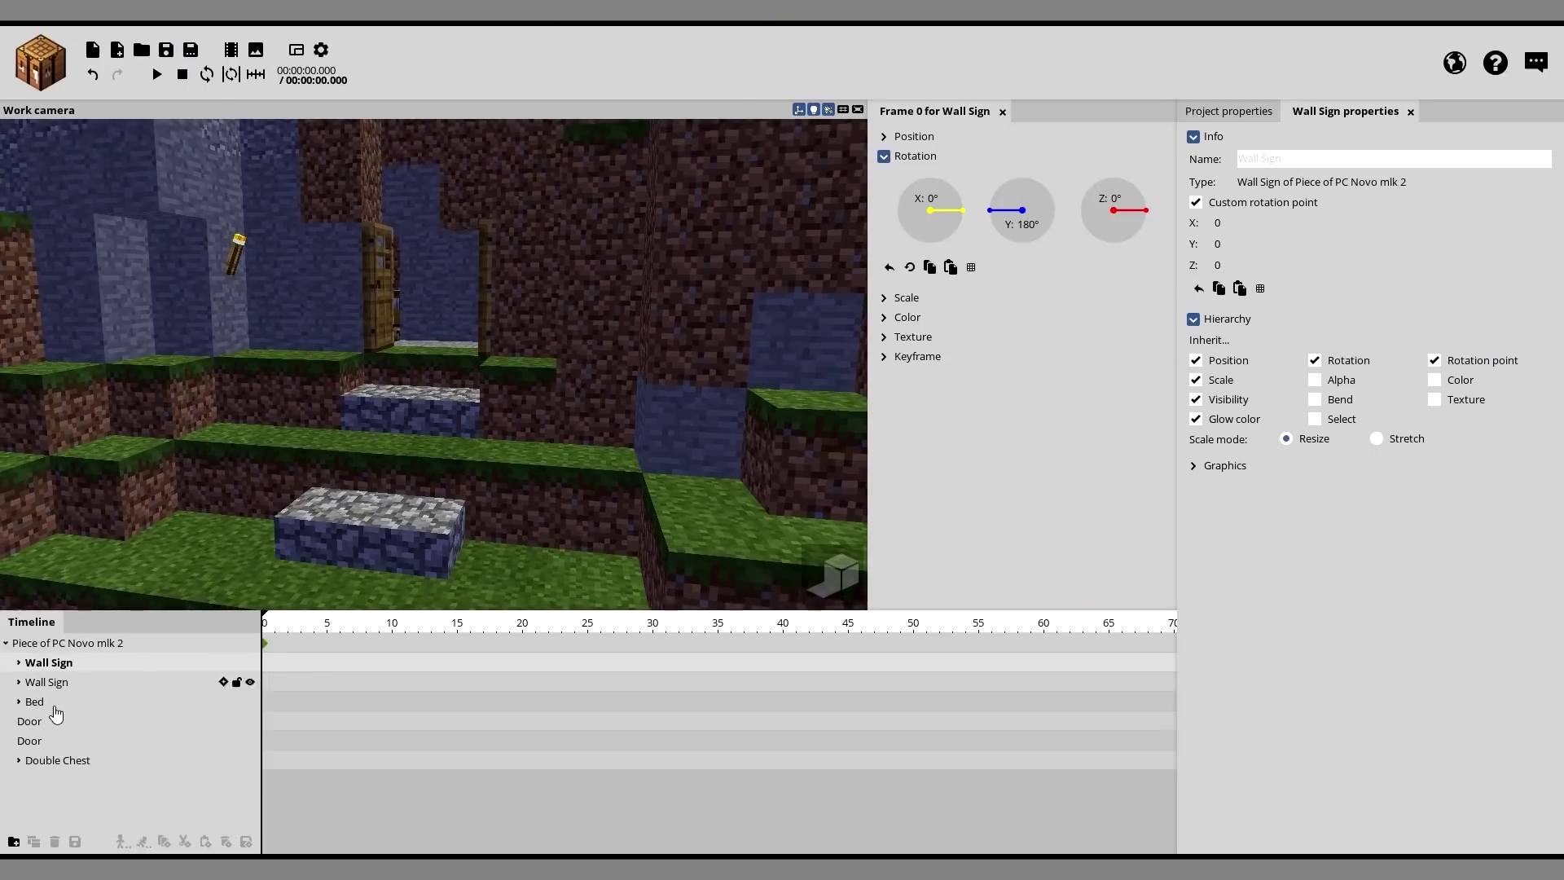
key("Down")
key("Down")
key("Down")
key("Down")
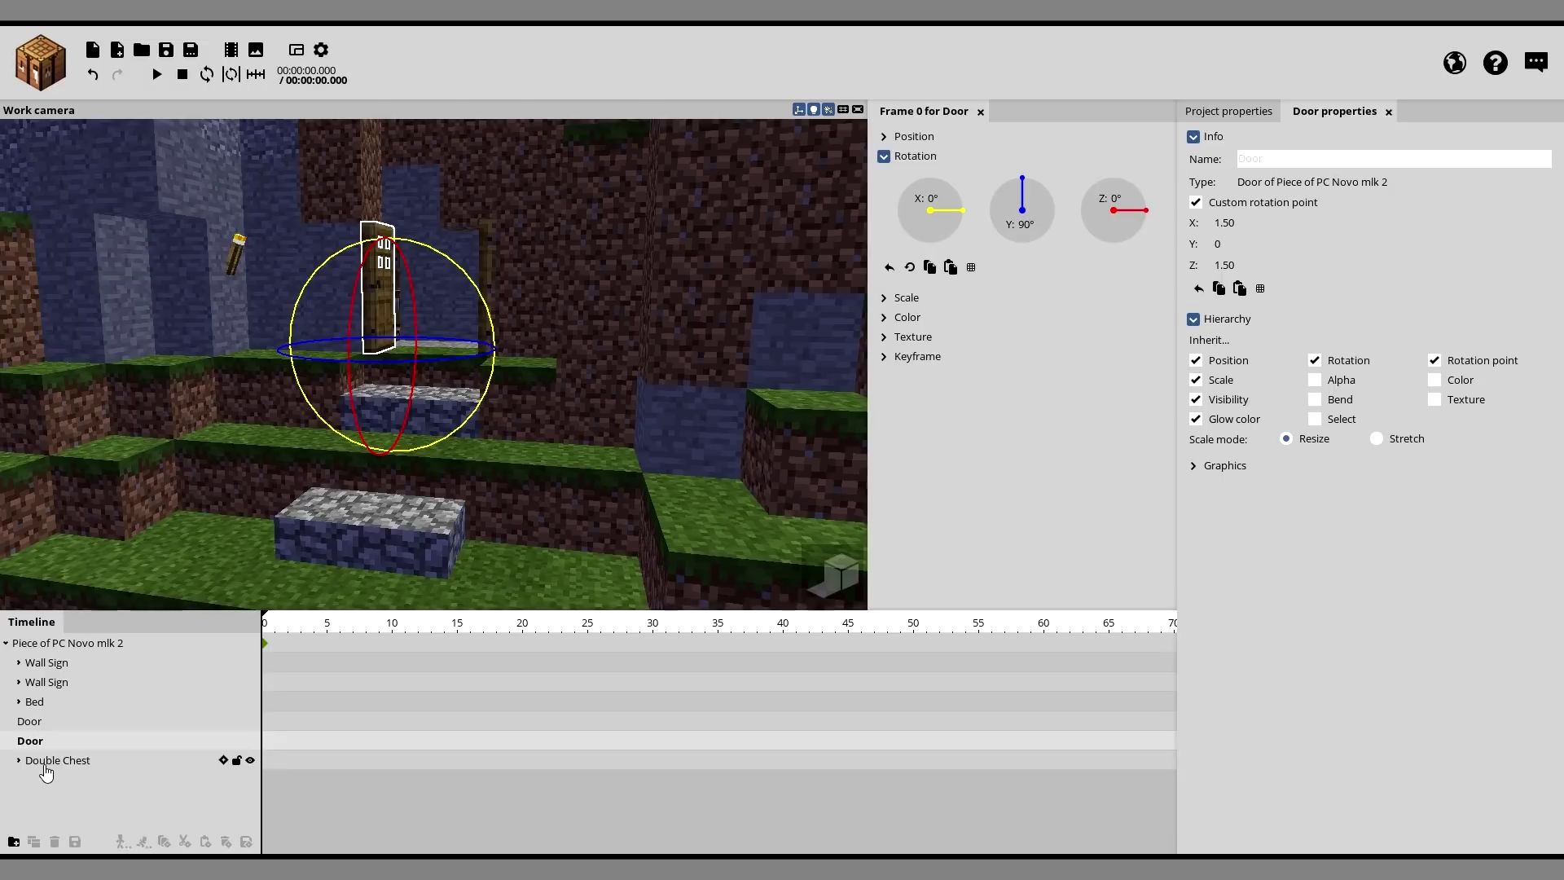
key("Down")
key("Up")
key("Up")
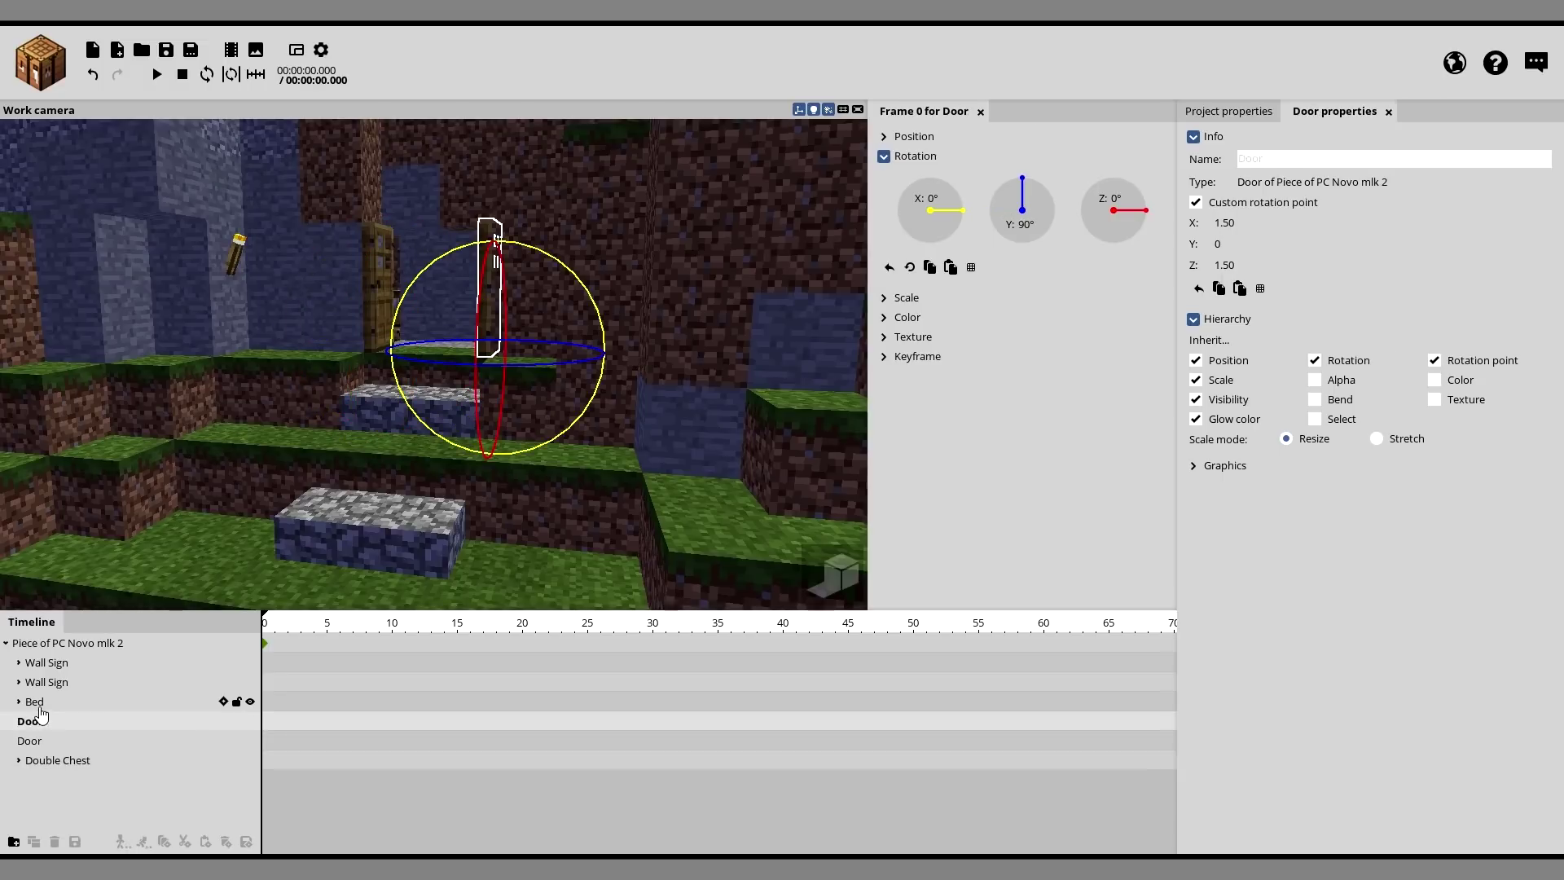
left_click(39, 703)
left_click(46, 683)
left_click(48, 664)
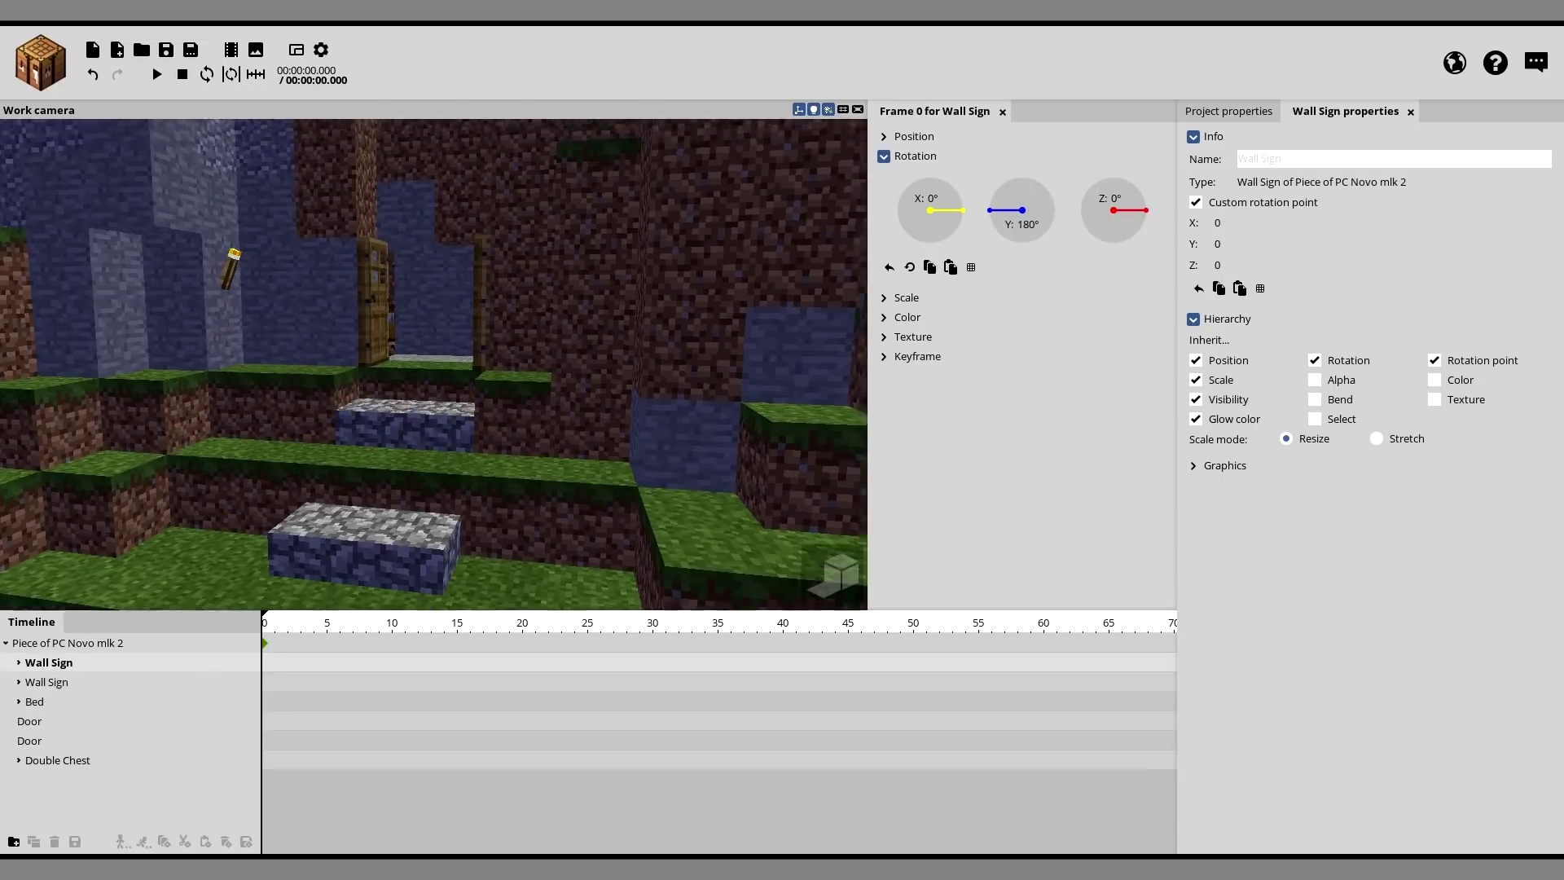
Step: Select the cave entrance door nearest the torch and rotate it about the Y axis to 90.48°
left_click(433, 434)
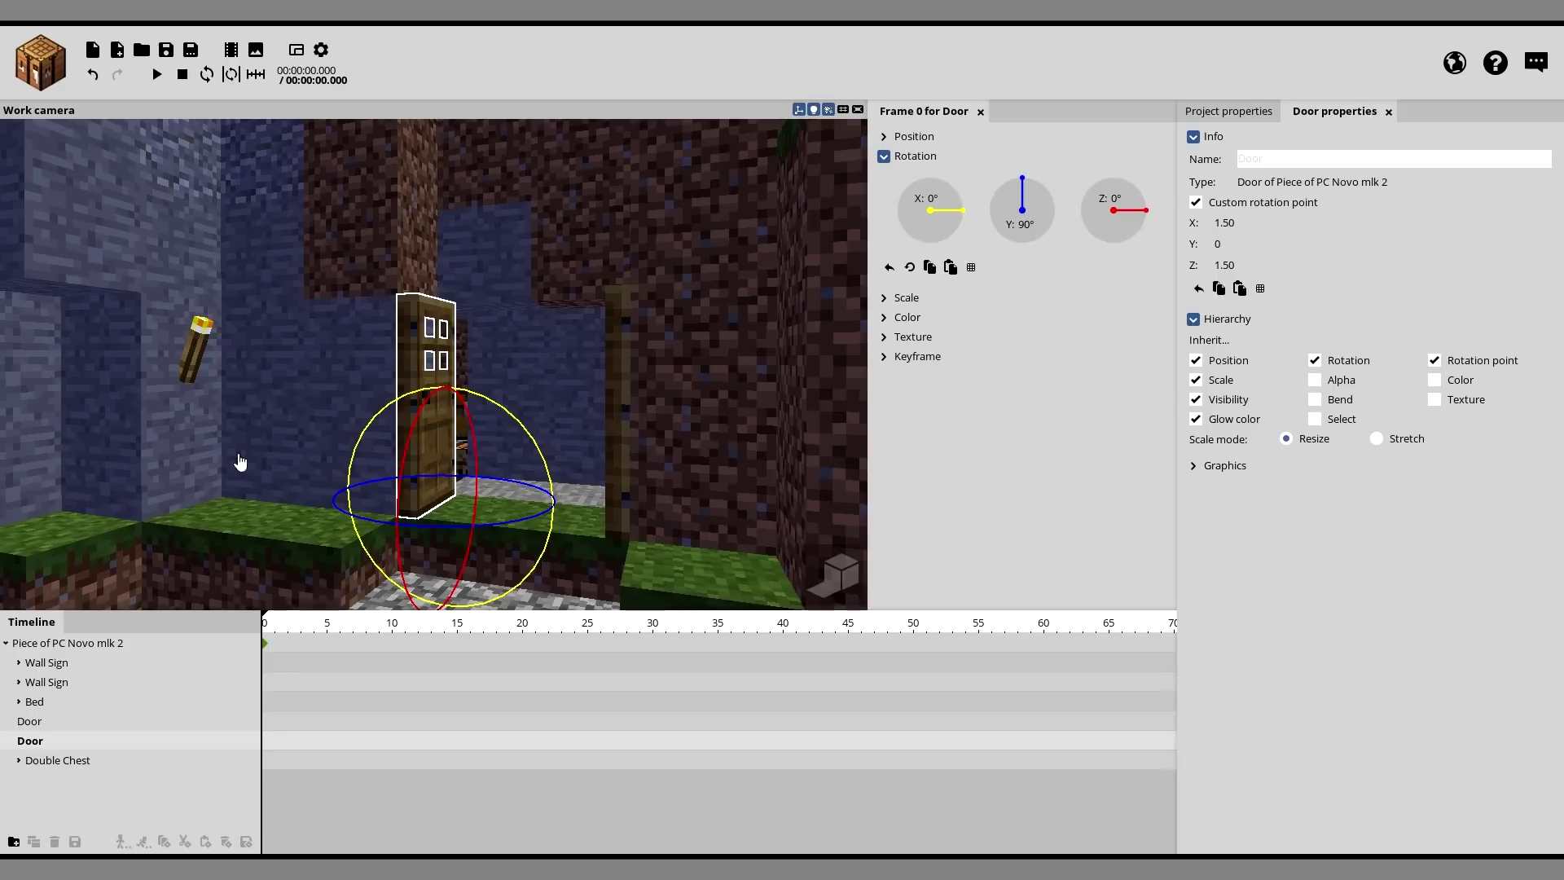
right_click_drag(481, 326, 405, 402)
mouse_move(405, 403)
left_mouse_down()
mouse_move(349, 391)
mouse_move(433, 392)
left_mouse_up()
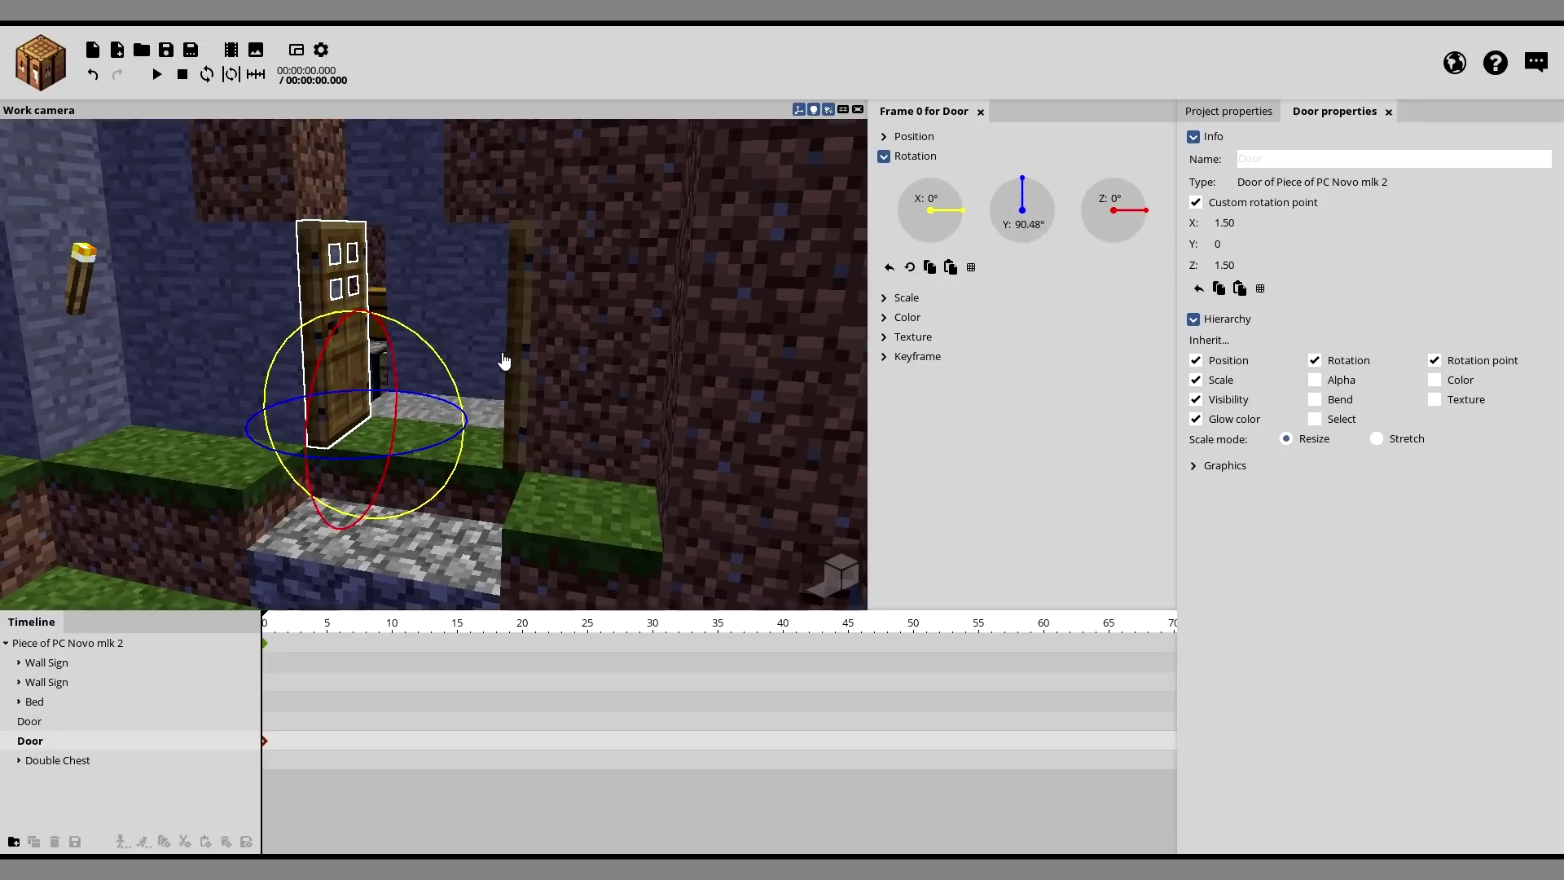
Step: Select the top of the double chest inside the cave house and rotate the lid
key("w")
right_click_drag(531, 351, 533, 351)
left_click(535, 351)
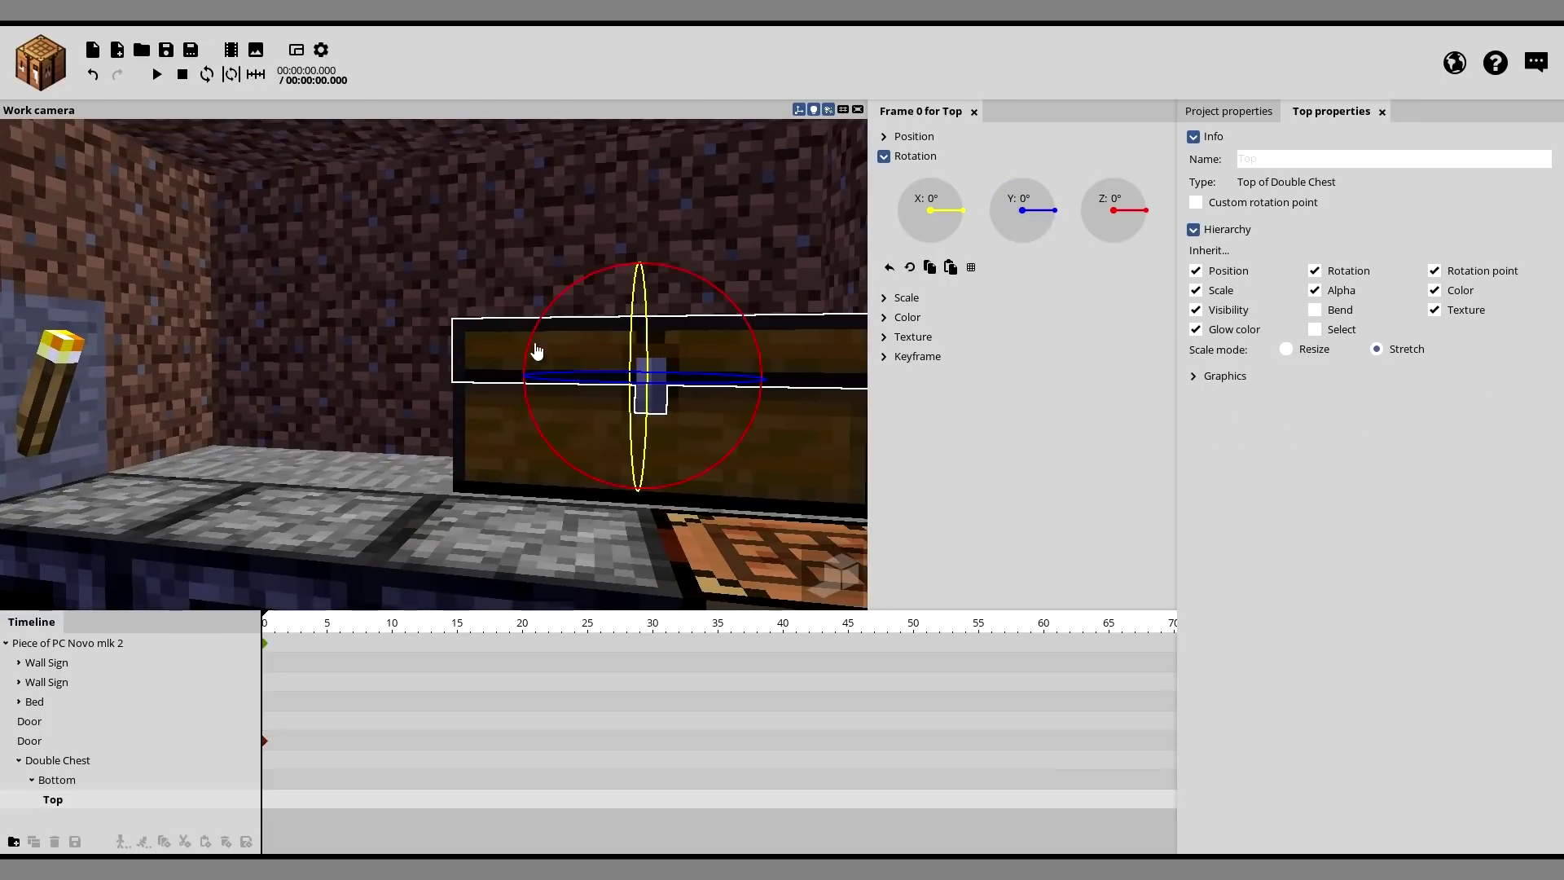
left_click_drag(630, 336, 597, 348)
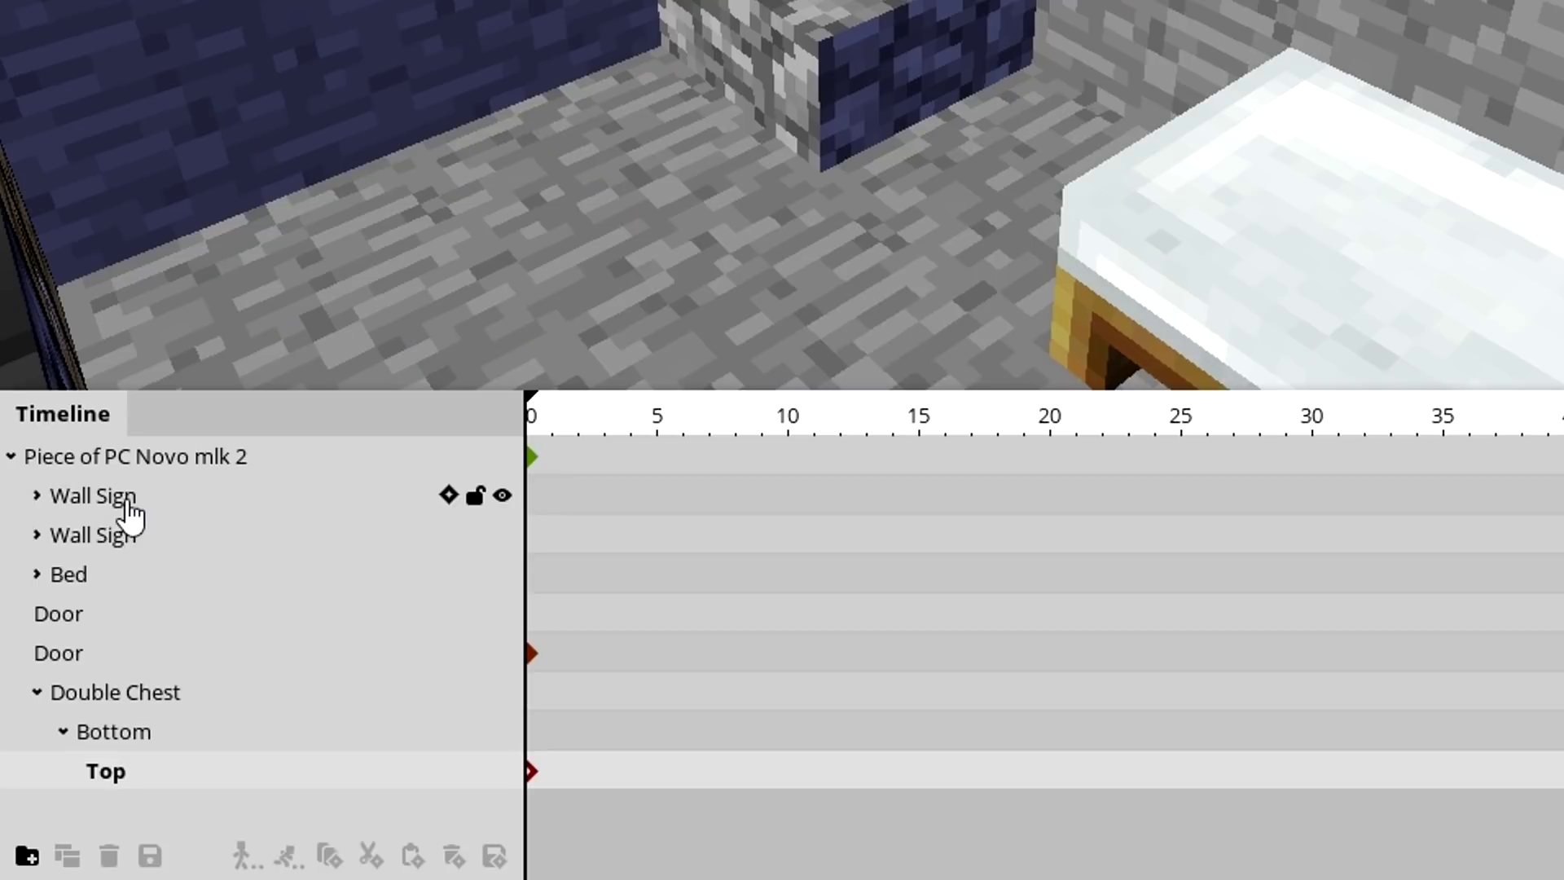
Step: Select the first wall sign, the bed, the double chest and its top in turn in the timeline
left_click(130, 495)
left_click(130, 574)
left_click(115, 692)
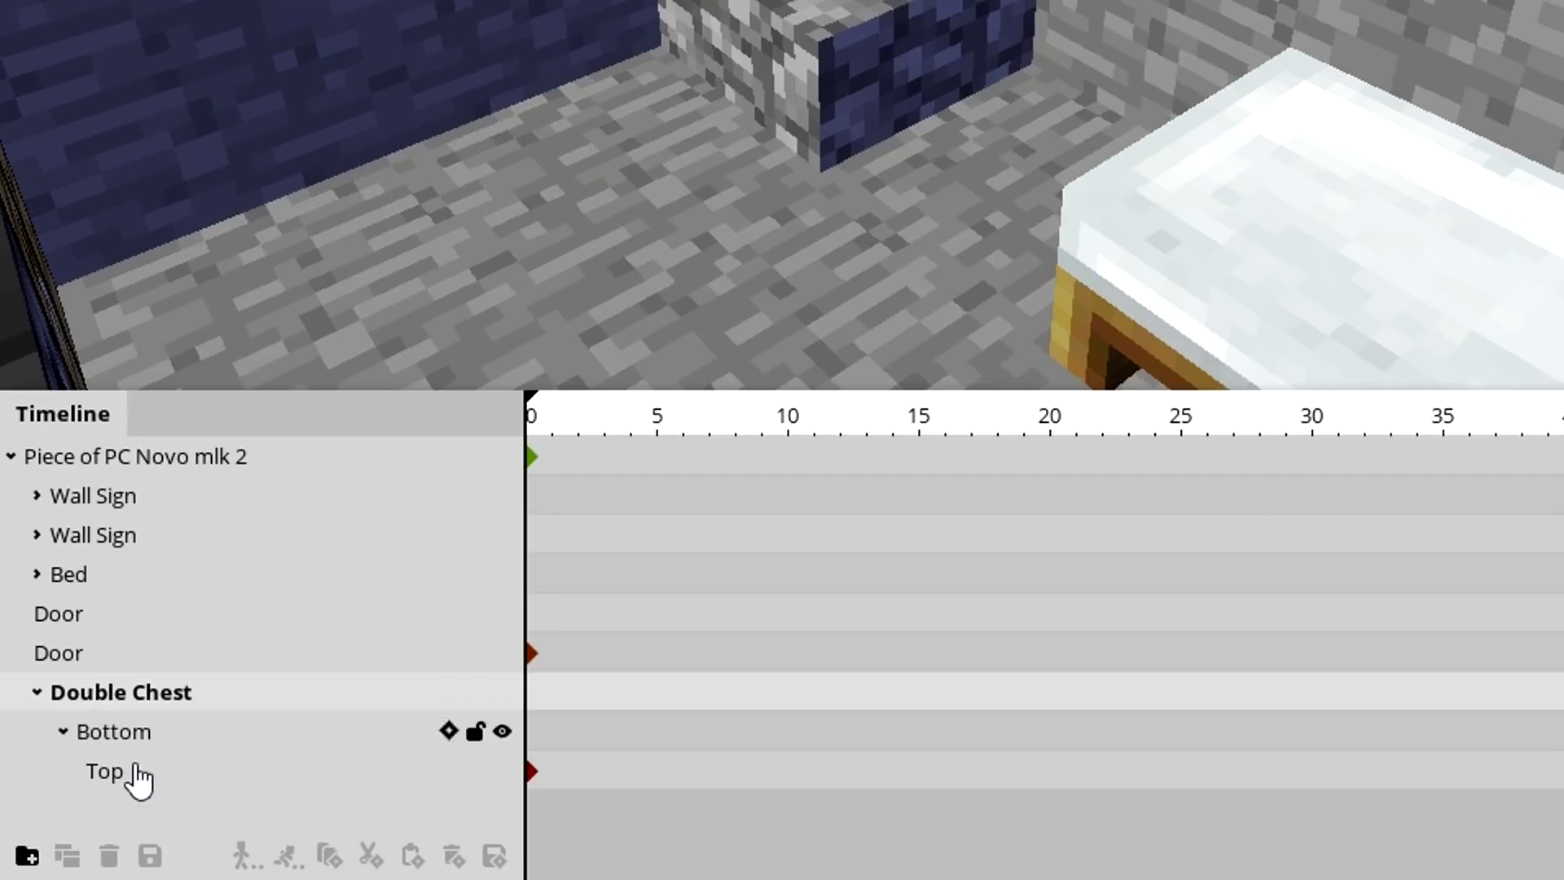
left_click(106, 772)
right_click_drag(419, 111, 420, 111)
key("w")
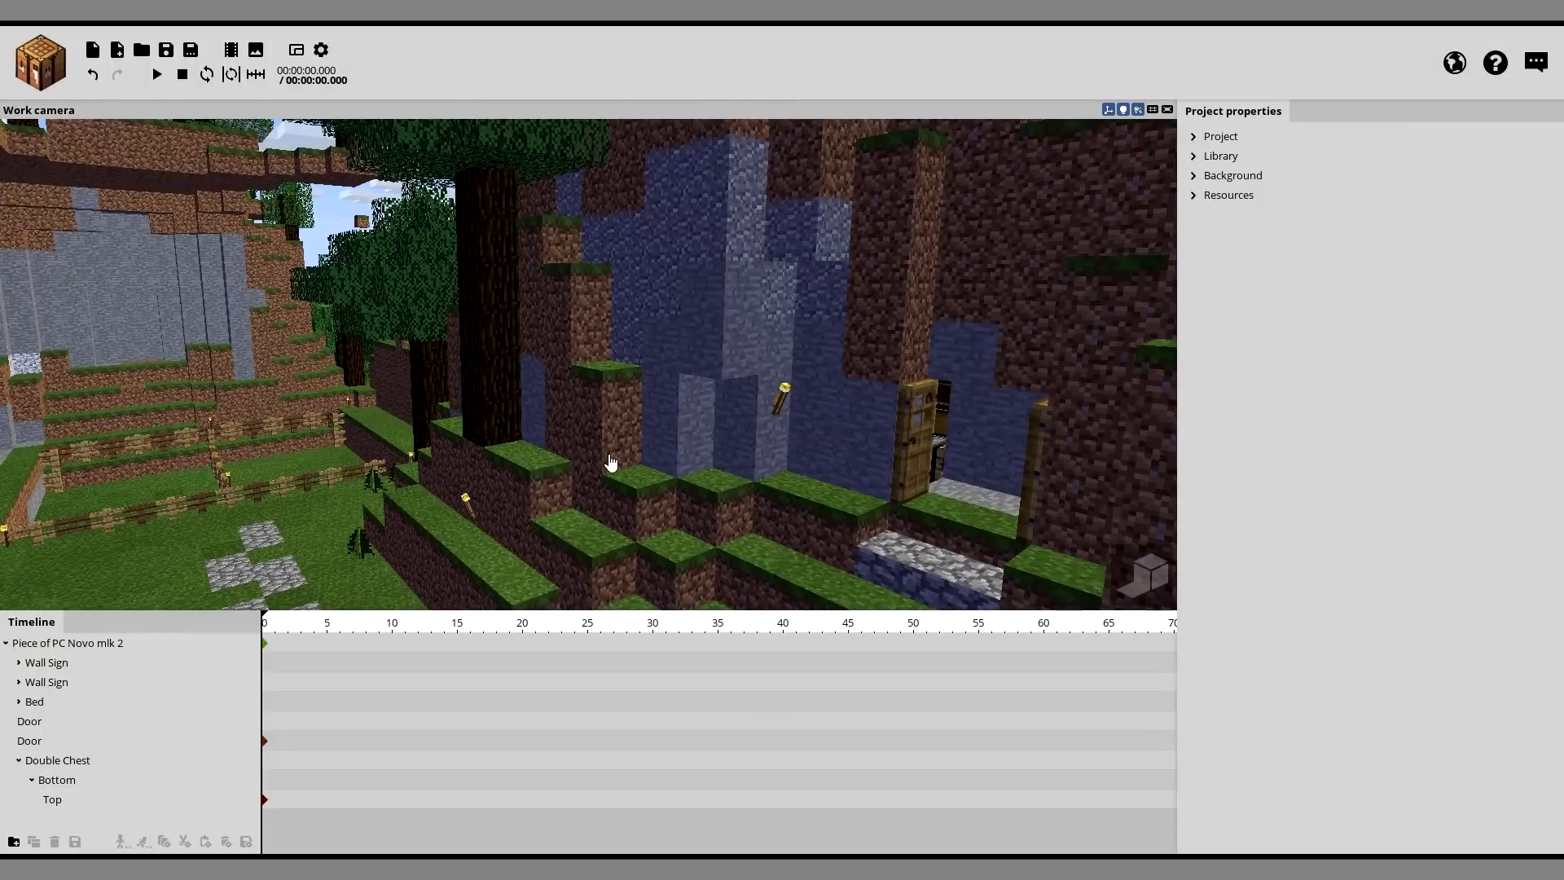
Step: Save the project with the posed door and chest lid
key("ctrl+s")
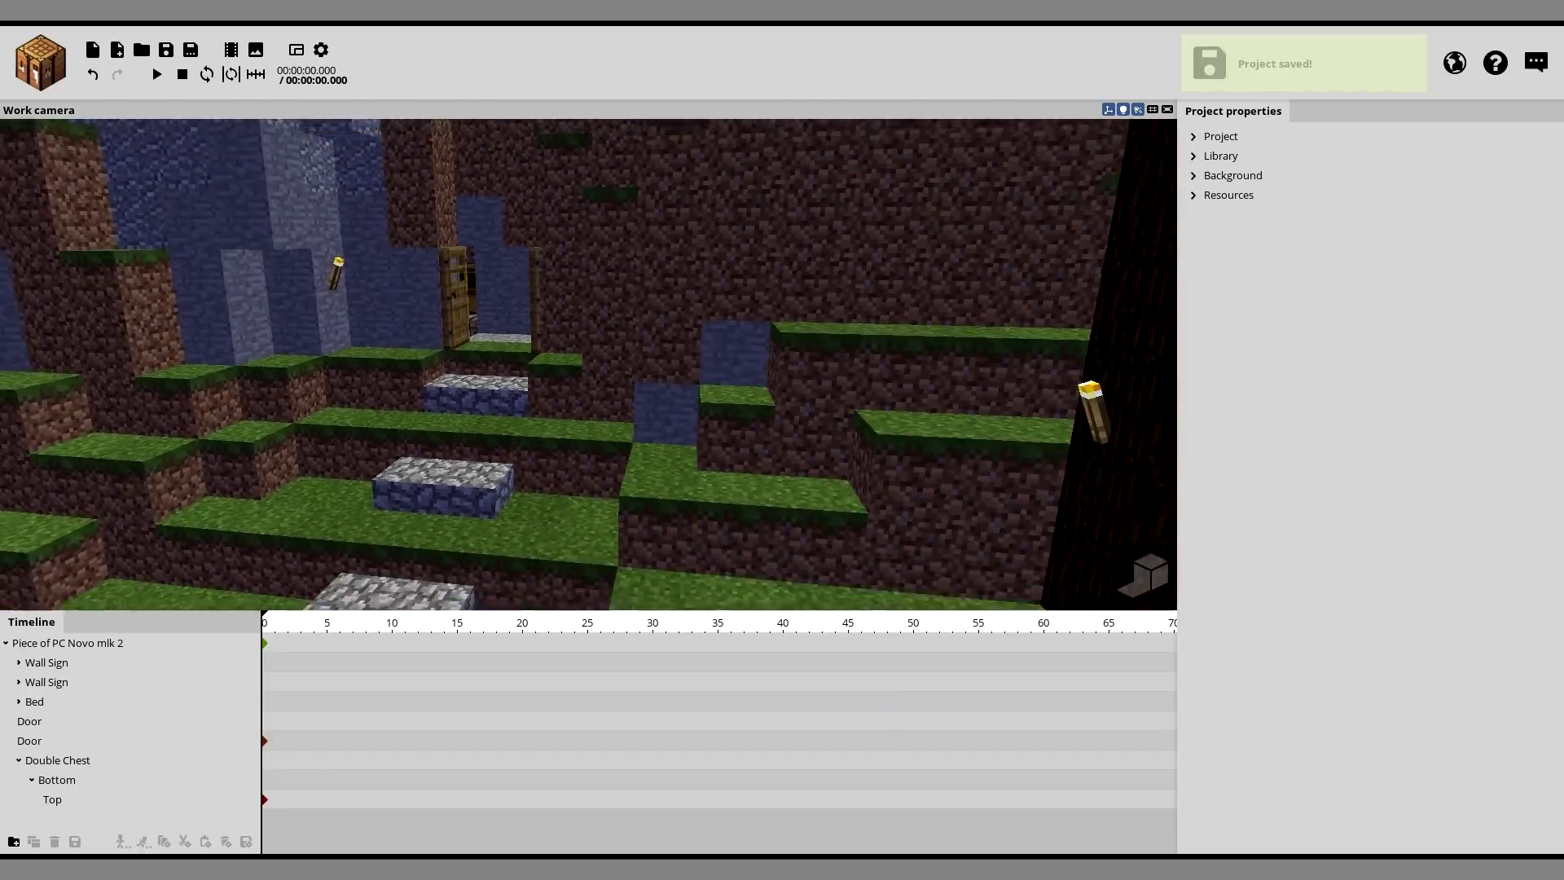
mouse_move(568, 388)
right_mouse_down()
mouse_move(408, 388)
mouse_move(568, 388)
right_mouse_up()
key("s")
mouse_move(554, 187)
right_mouse_down()
mouse_move(584, 168)
mouse_move(553, 188)
right_mouse_up()
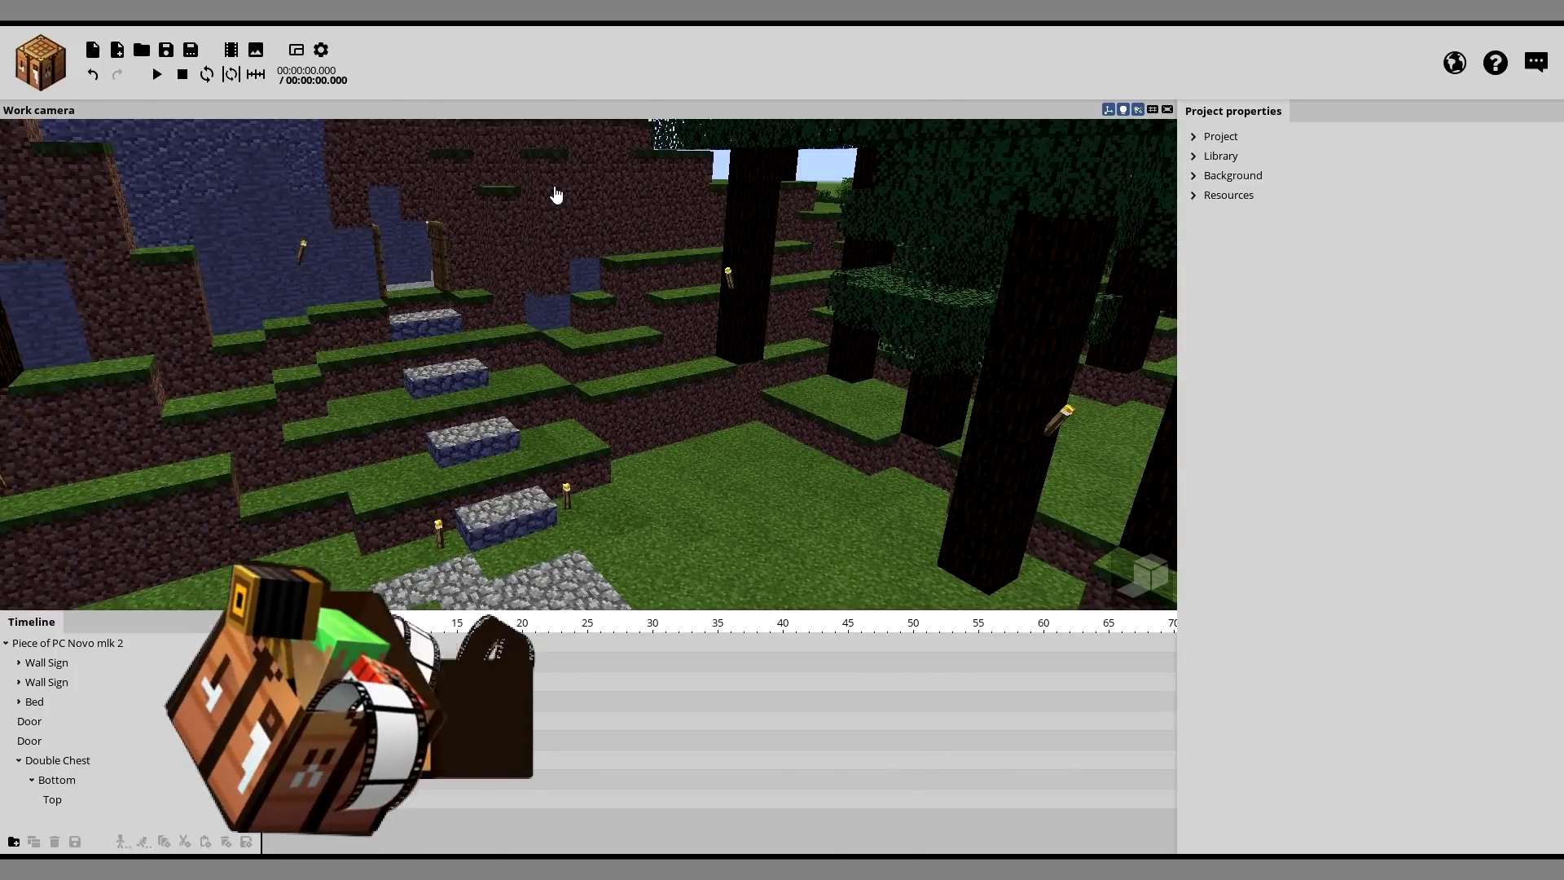
Step: Open the project's Background settings and review the sky, cloud, ground, biome and scene color options
left_click(1218, 136)
left_click(1220, 136)
left_click(1219, 156)
left_click(1220, 156)
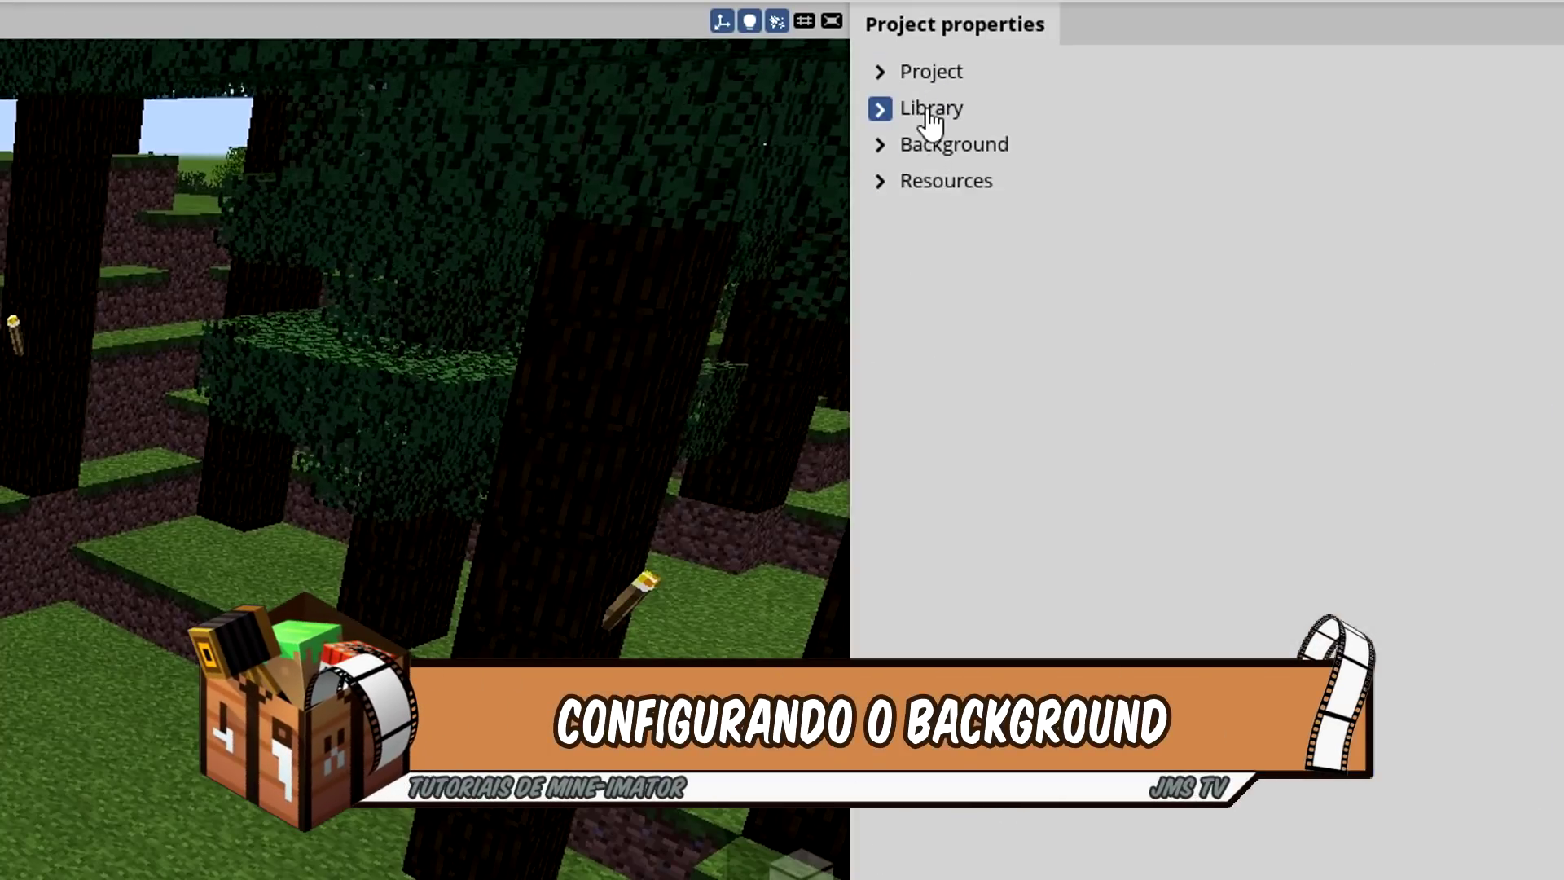
left_click(928, 113)
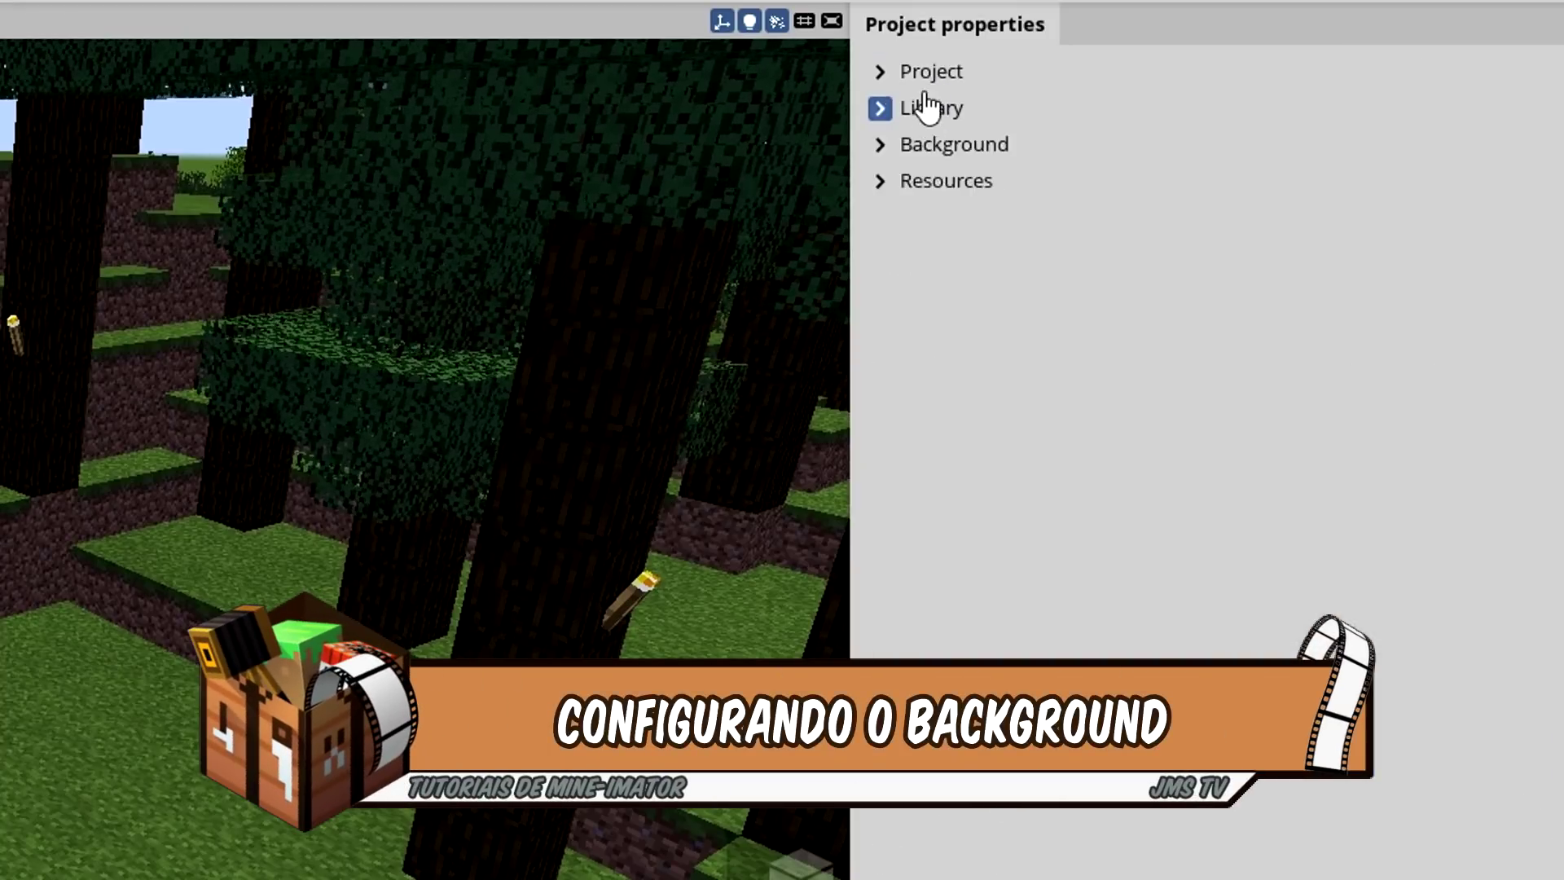
left_click(931, 182)
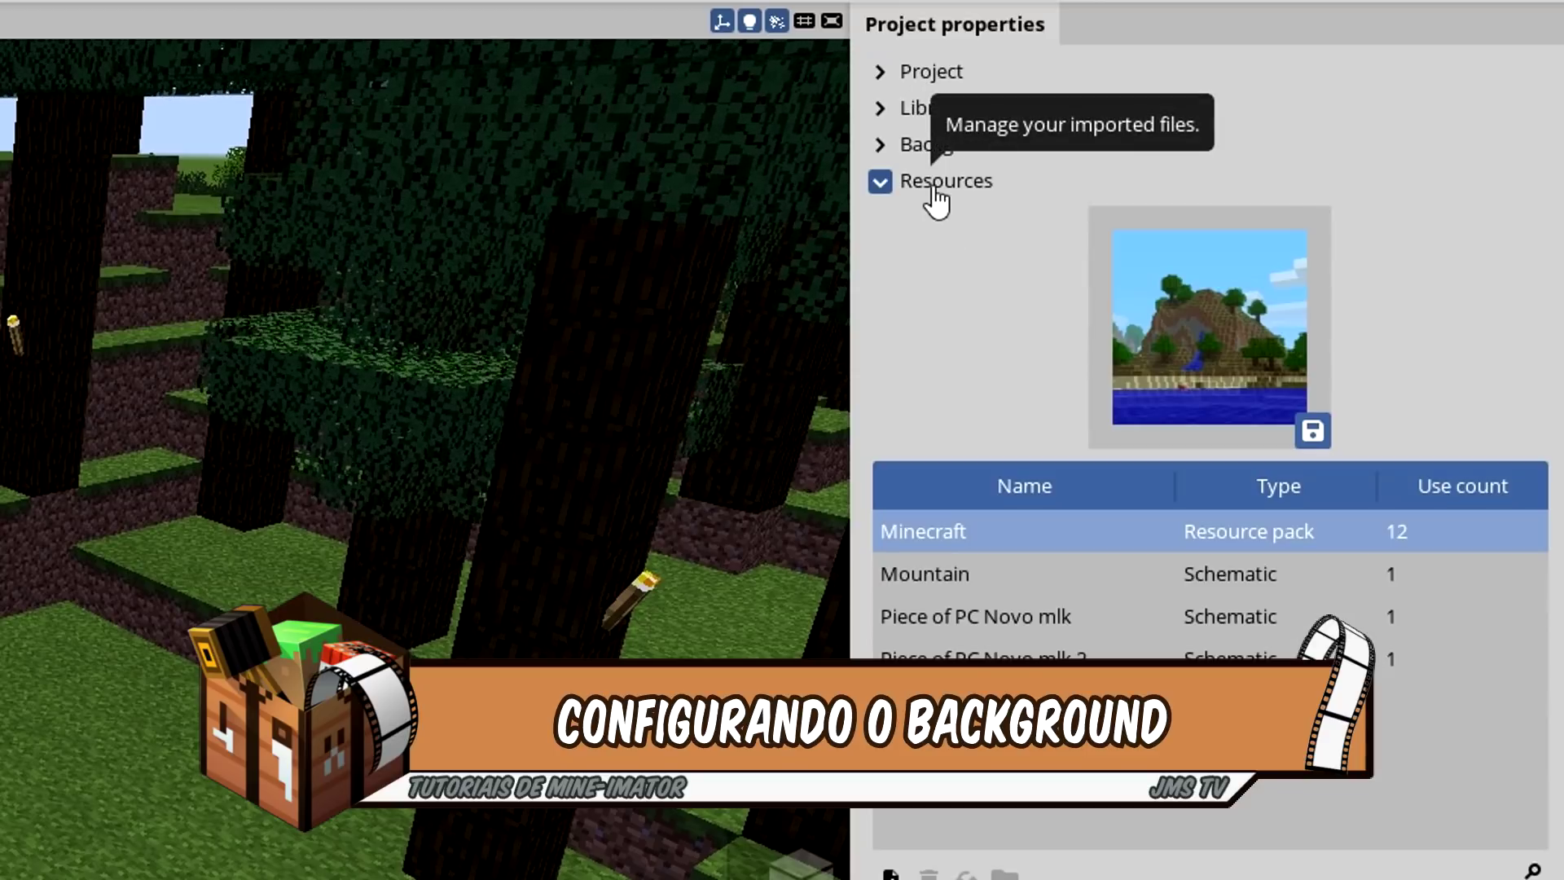
left_click(914, 145)
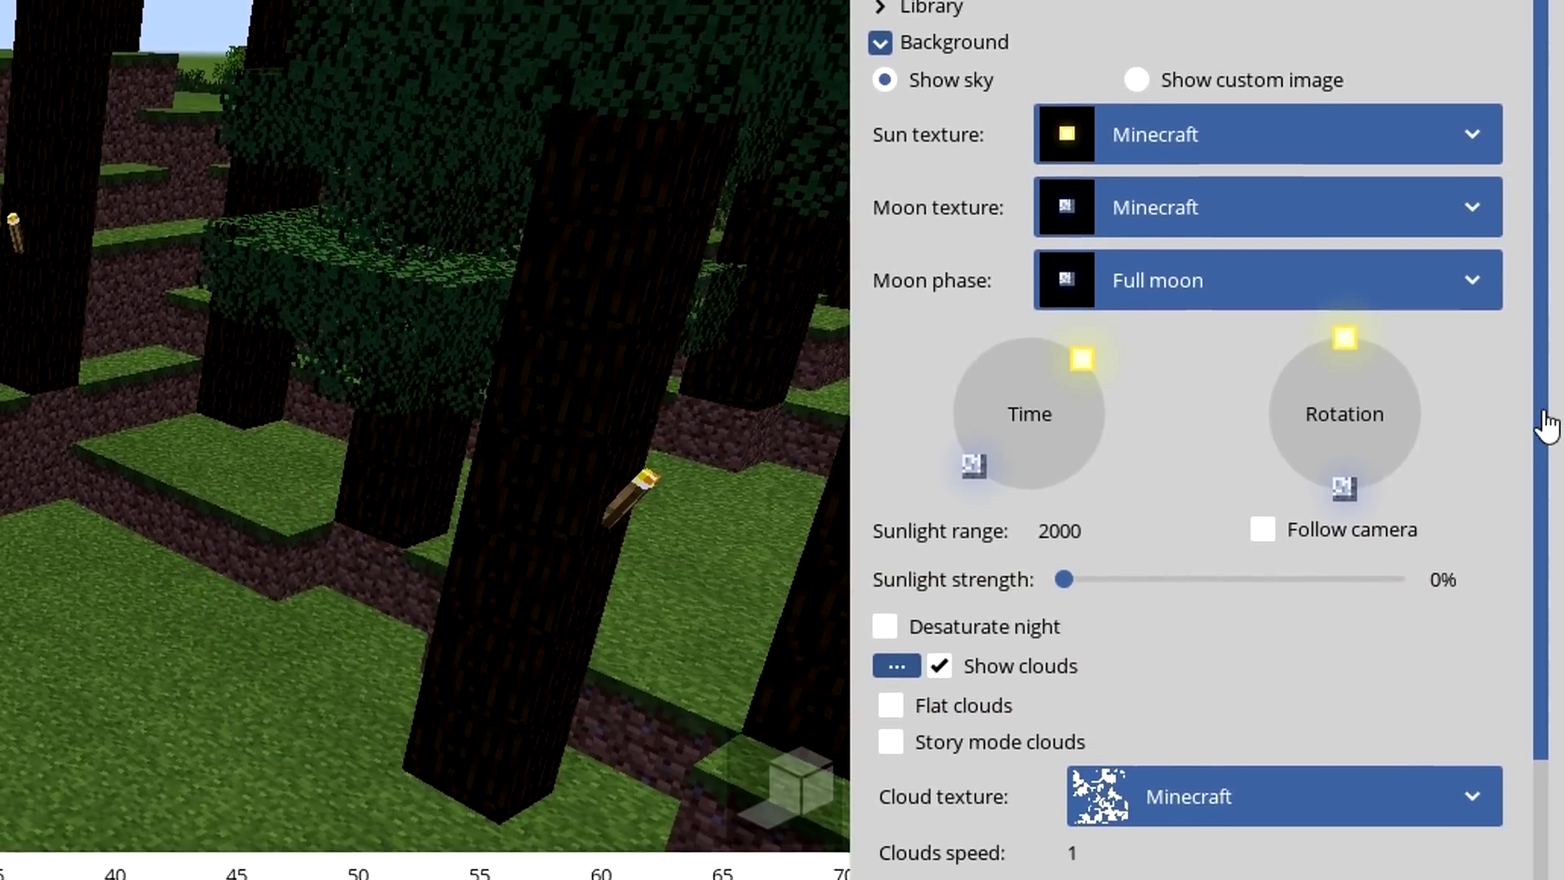
left_click_drag(1540, 492, 1540, 601)
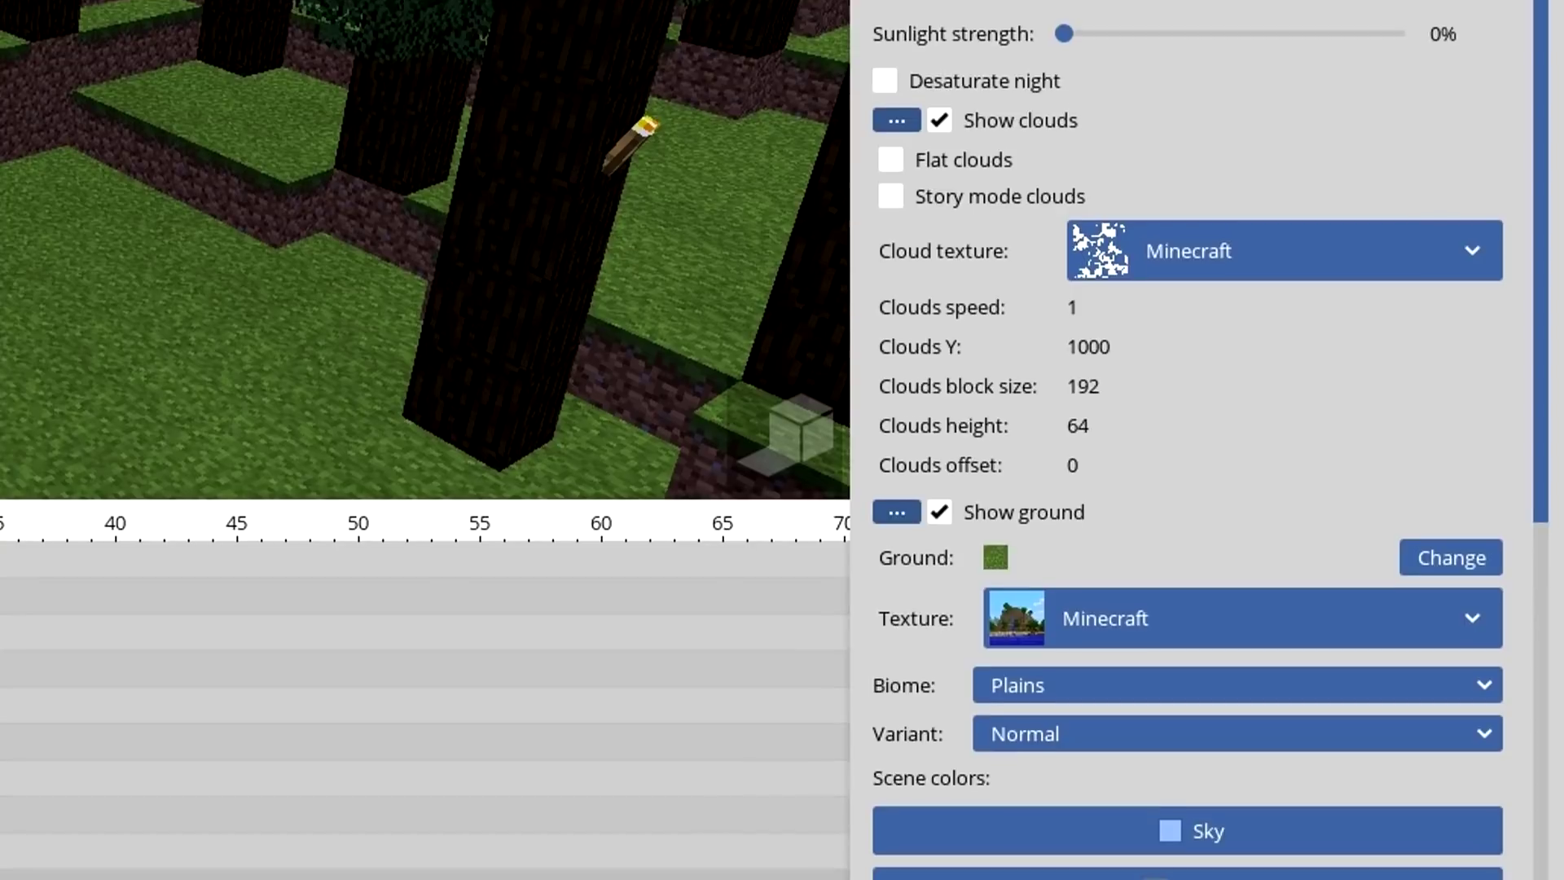
mouse_move(1545, 285)
left_mouse_down()
mouse_move(1545, 329)
mouse_move(1544, 274)
left_mouse_up()
scroll(1544, 273, "up", 1)
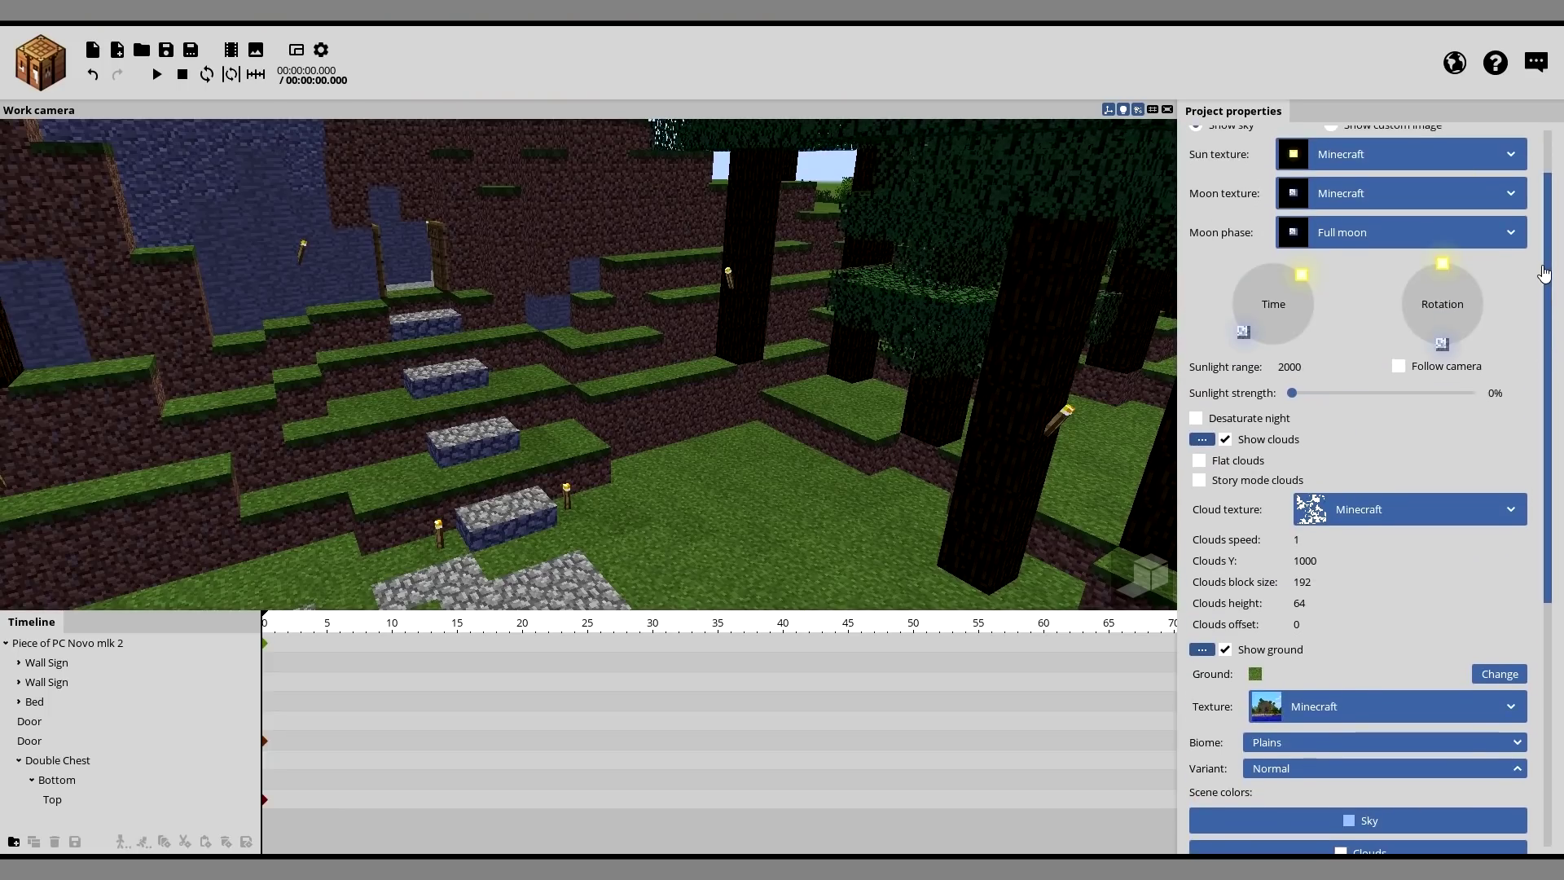
scroll(1543, 273, "up", 2)
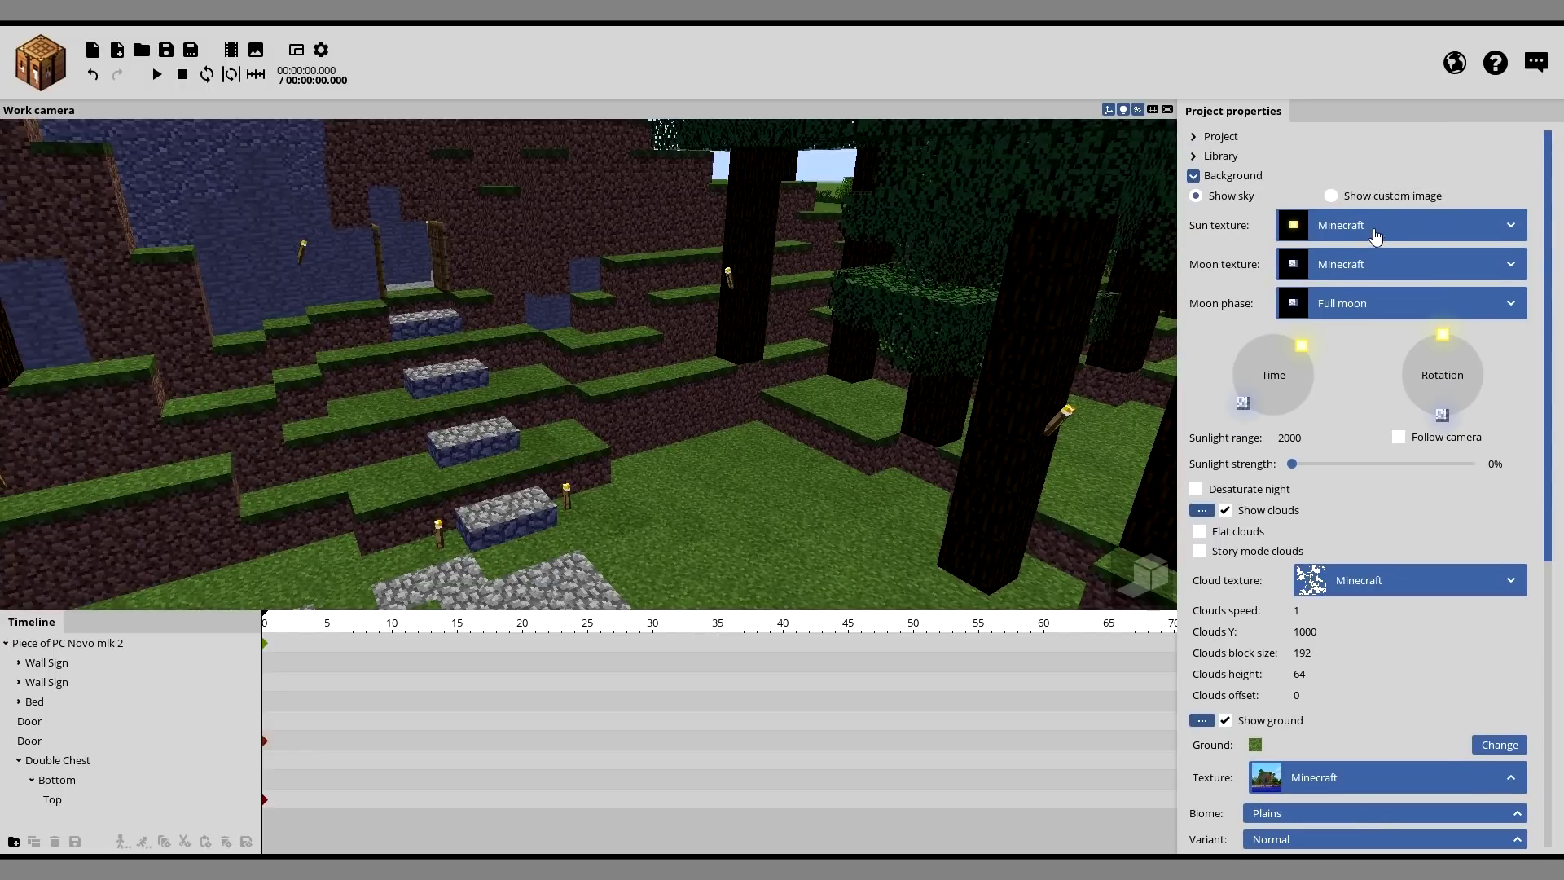
left_click_drag(1548, 405, 1555, 651)
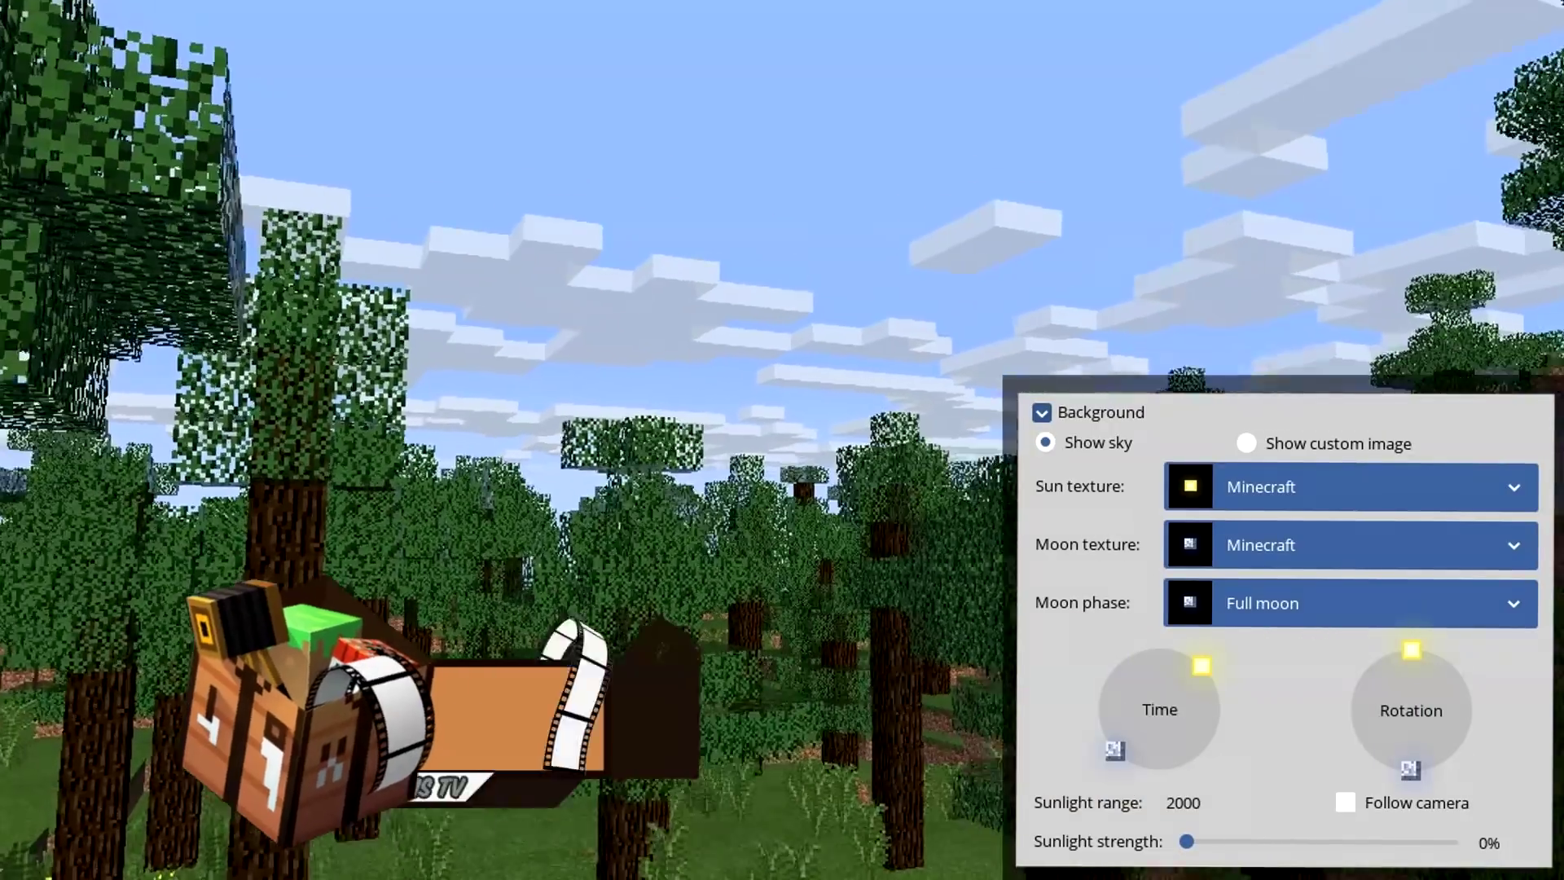
Step: Show the custom image 6da3c4228b17b9357ce6c3bd42a4c665 as the background and set its type to Skysphere
left_click_drag(746, 160, 725, 90)
left_click_drag(720, 202, 705, 130)
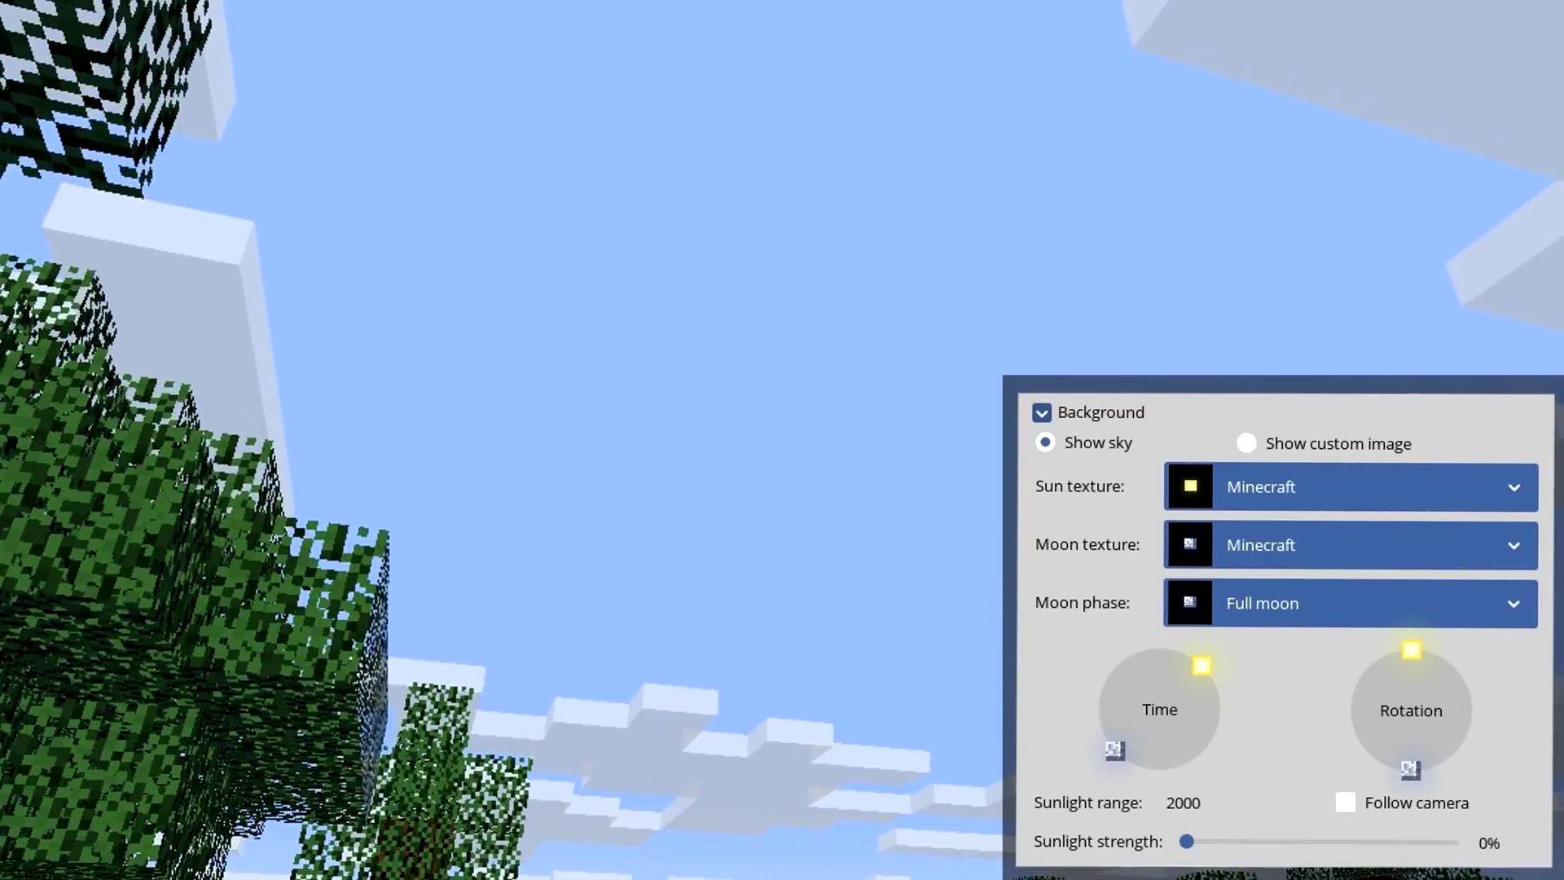
left_click_drag(725, 250, 741, 303)
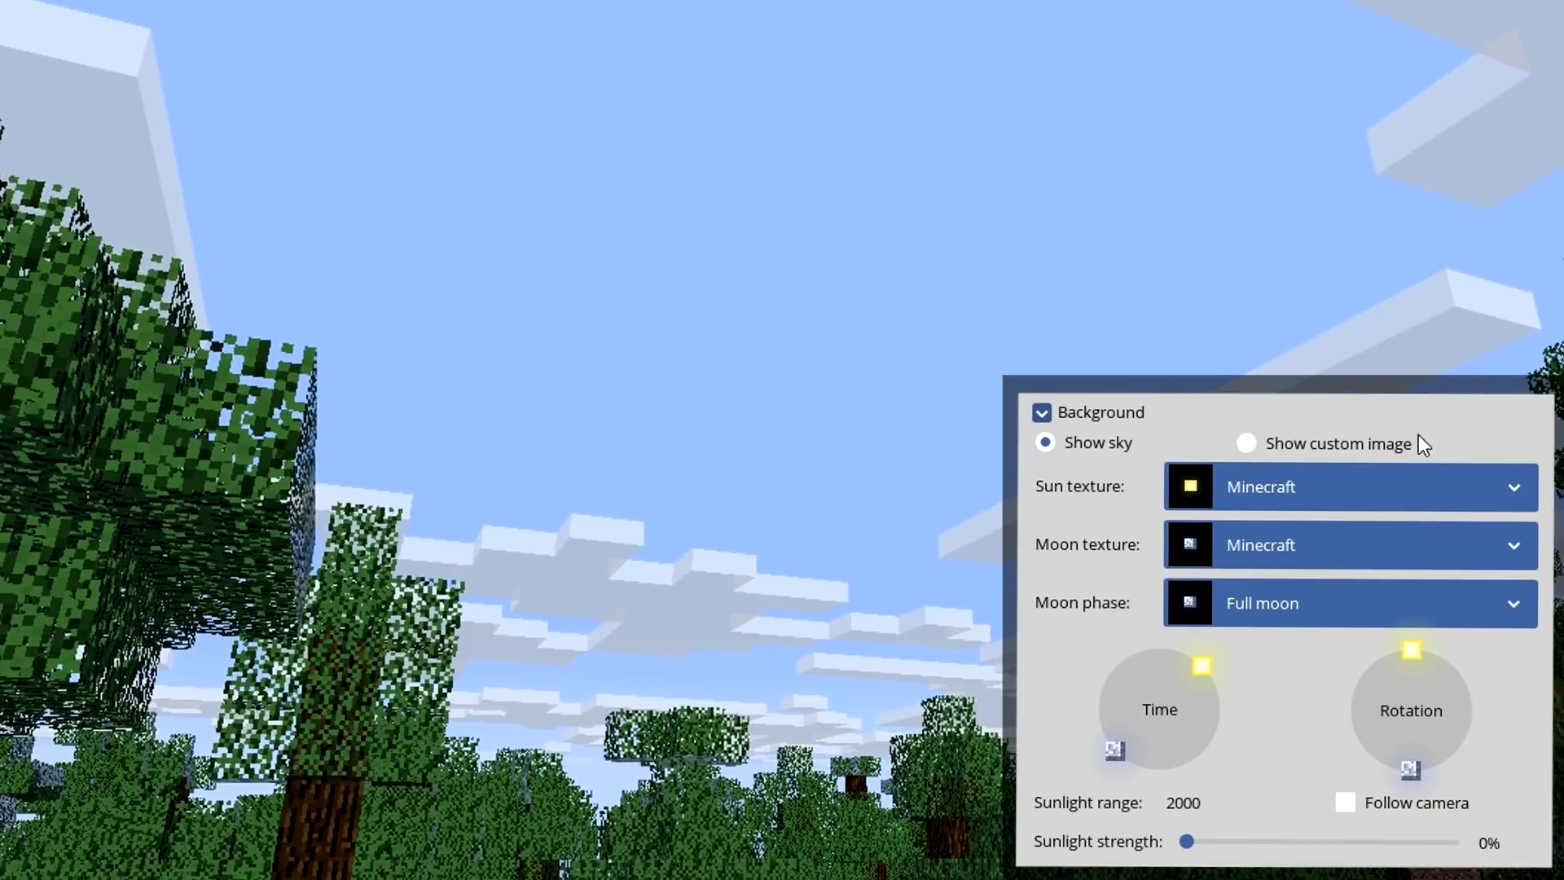
left_click(1334, 458)
left_click(1139, 490)
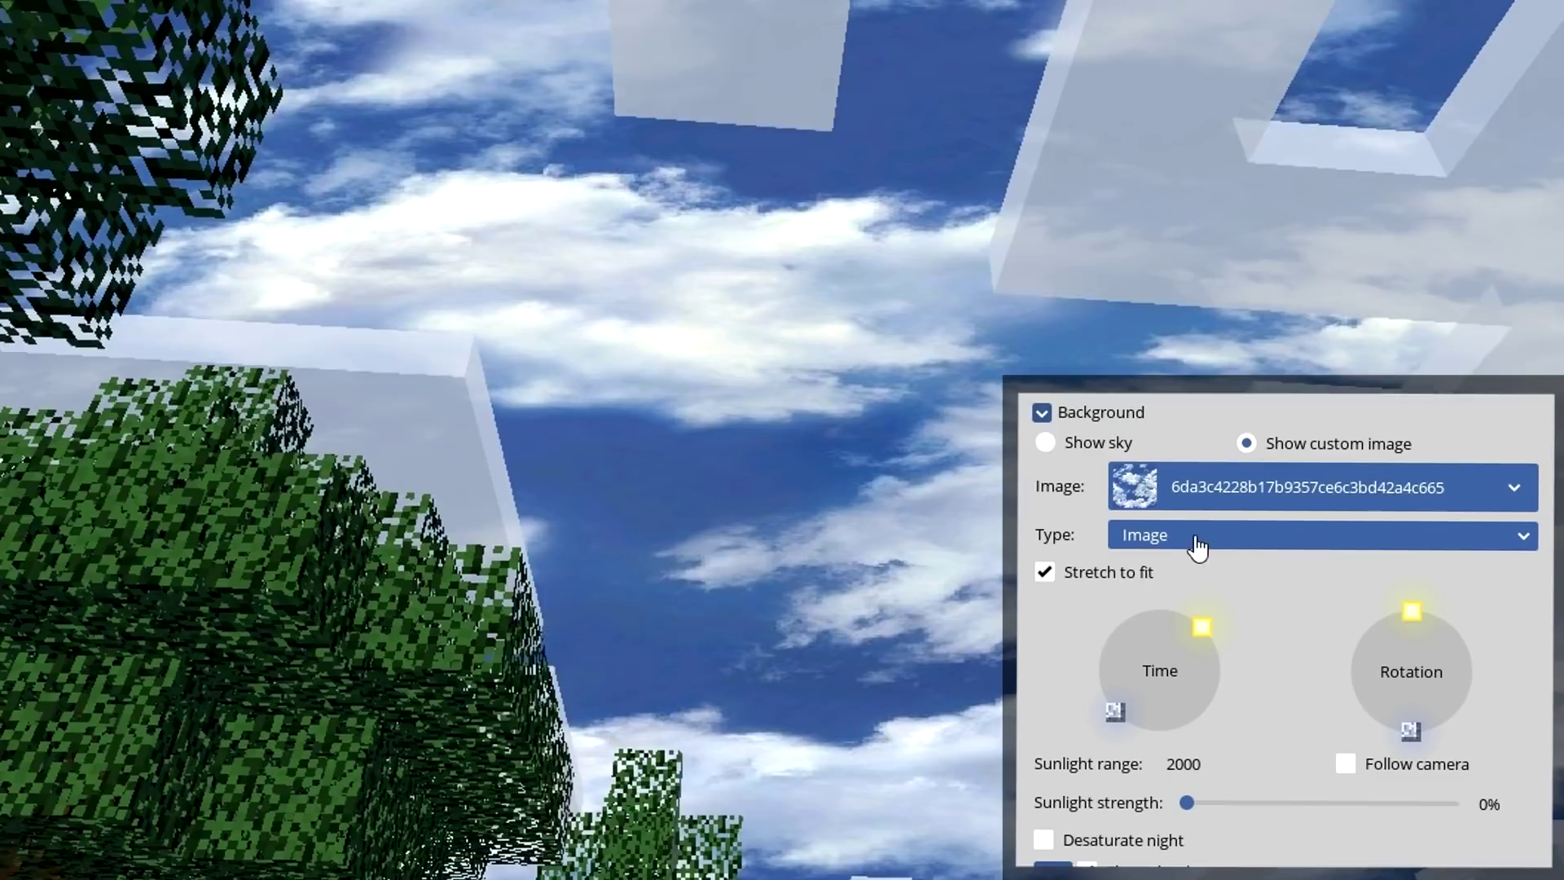
left_click(1174, 536)
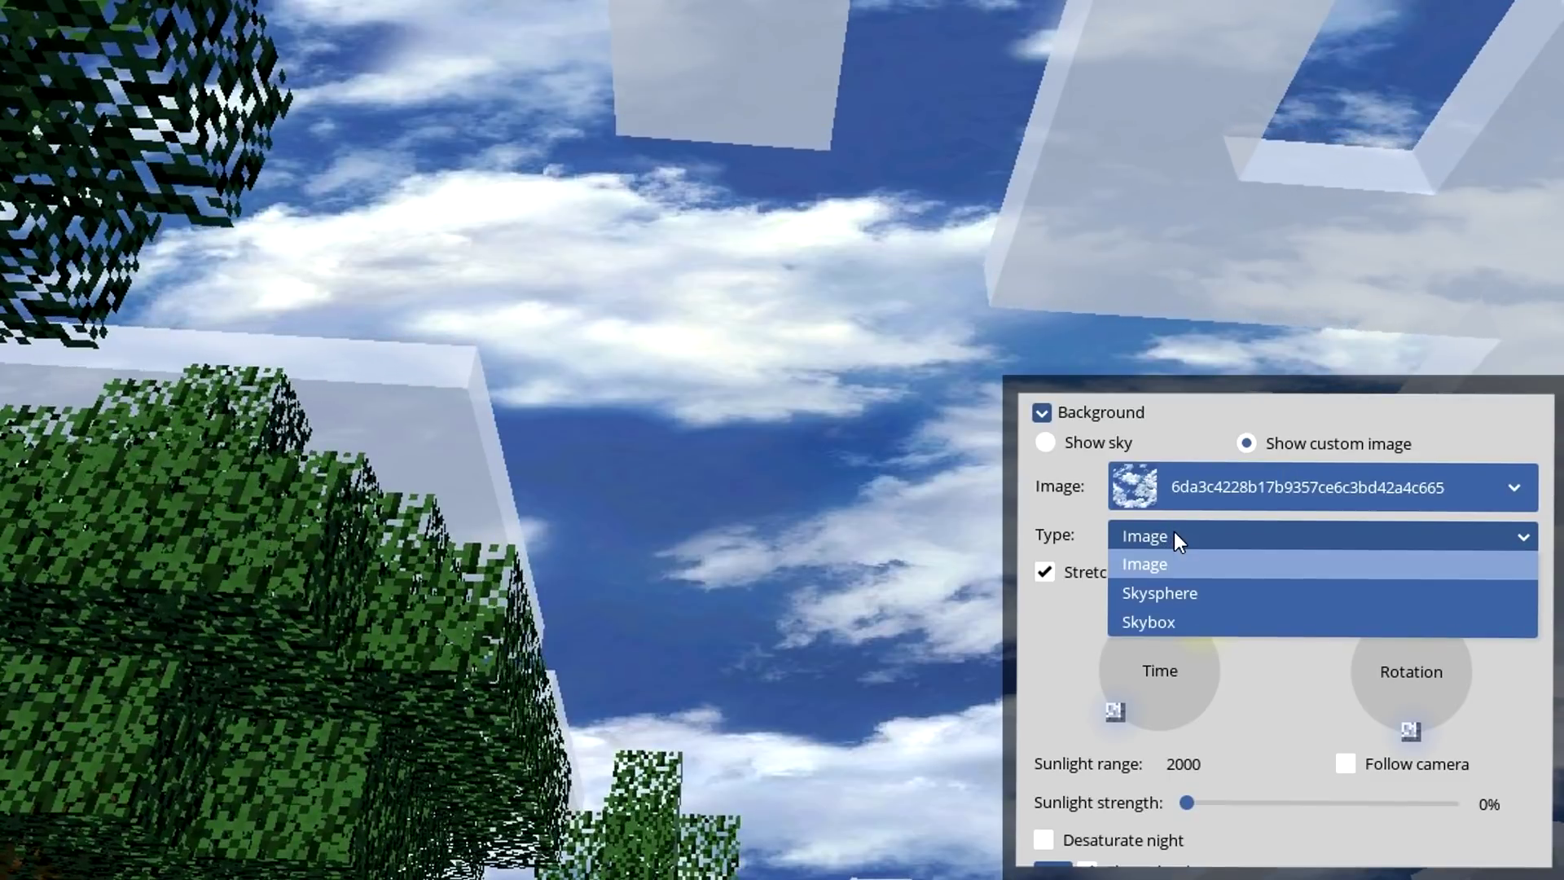
left_click(1207, 595)
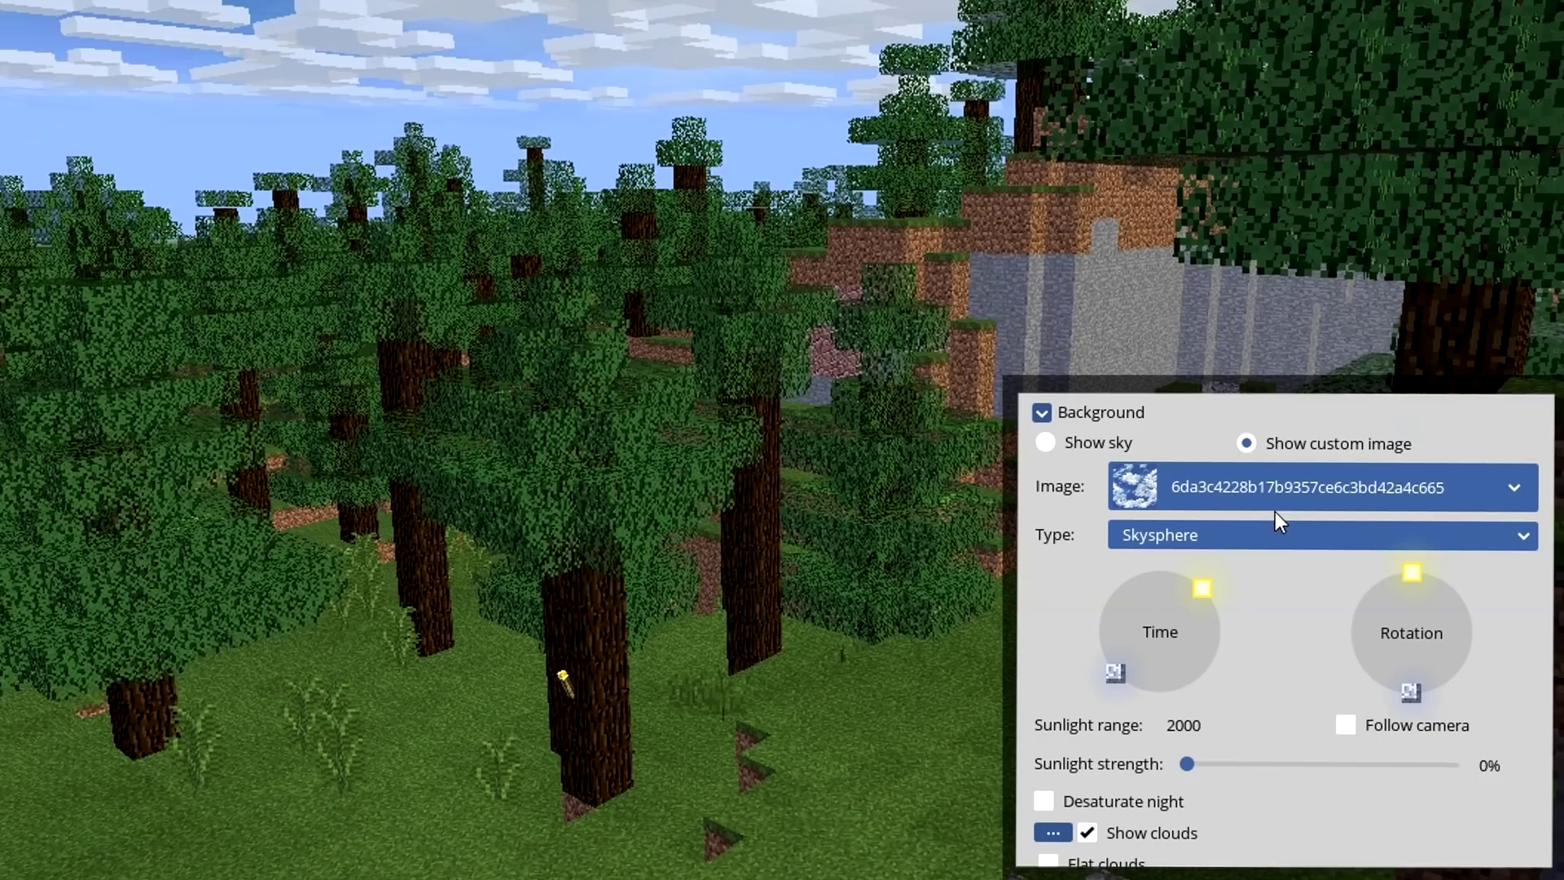
Step: Set the custom background image's type to Skybox and inspect it, switching the background back to Show sky
left_click(1230, 534)
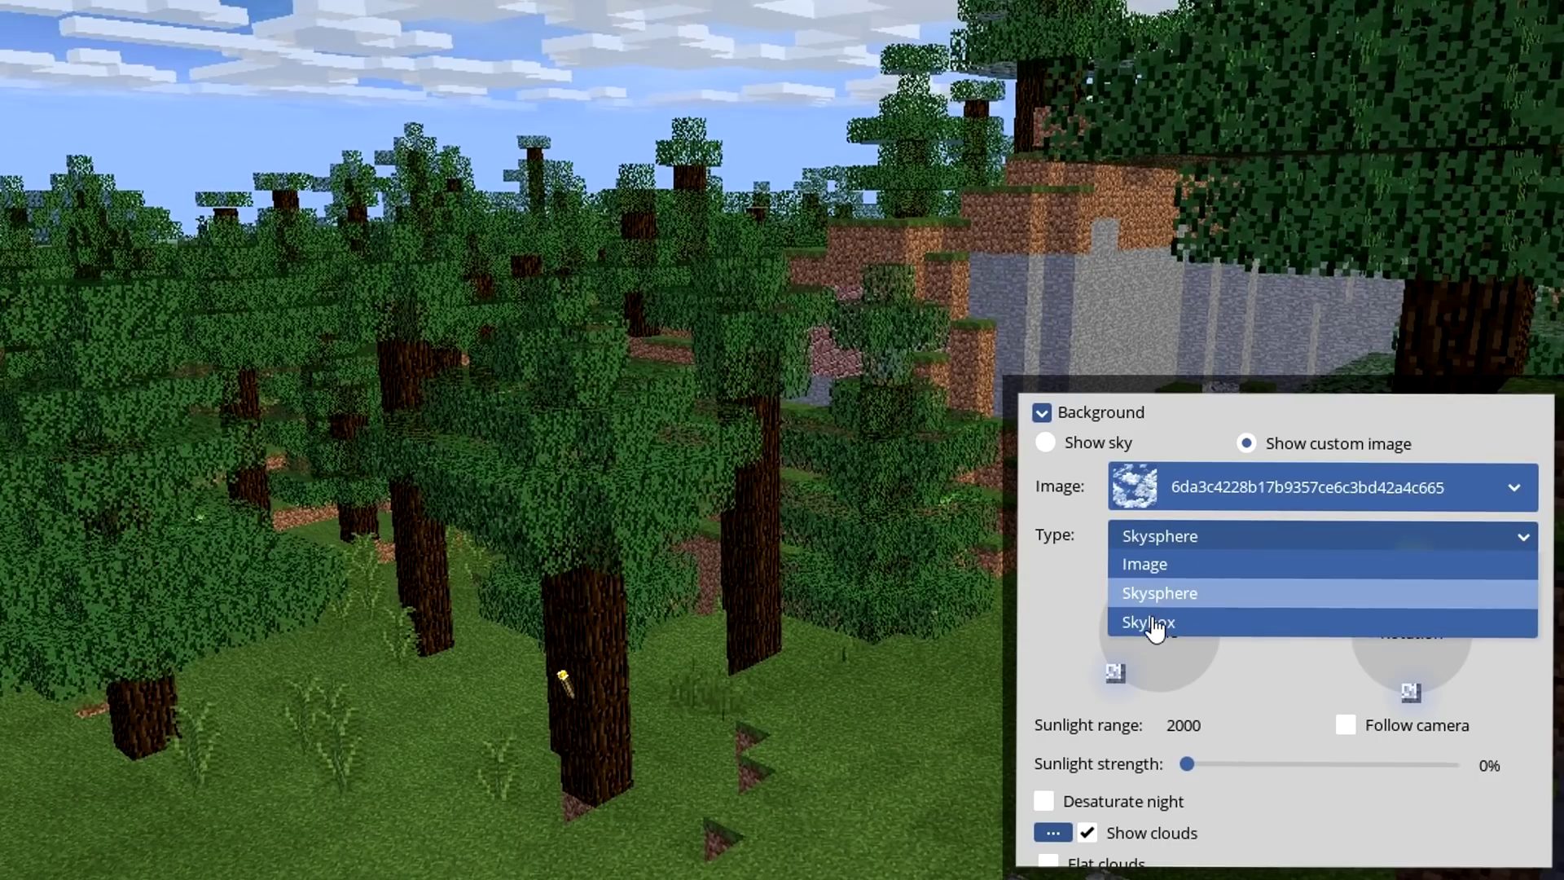
left_click(1149, 622)
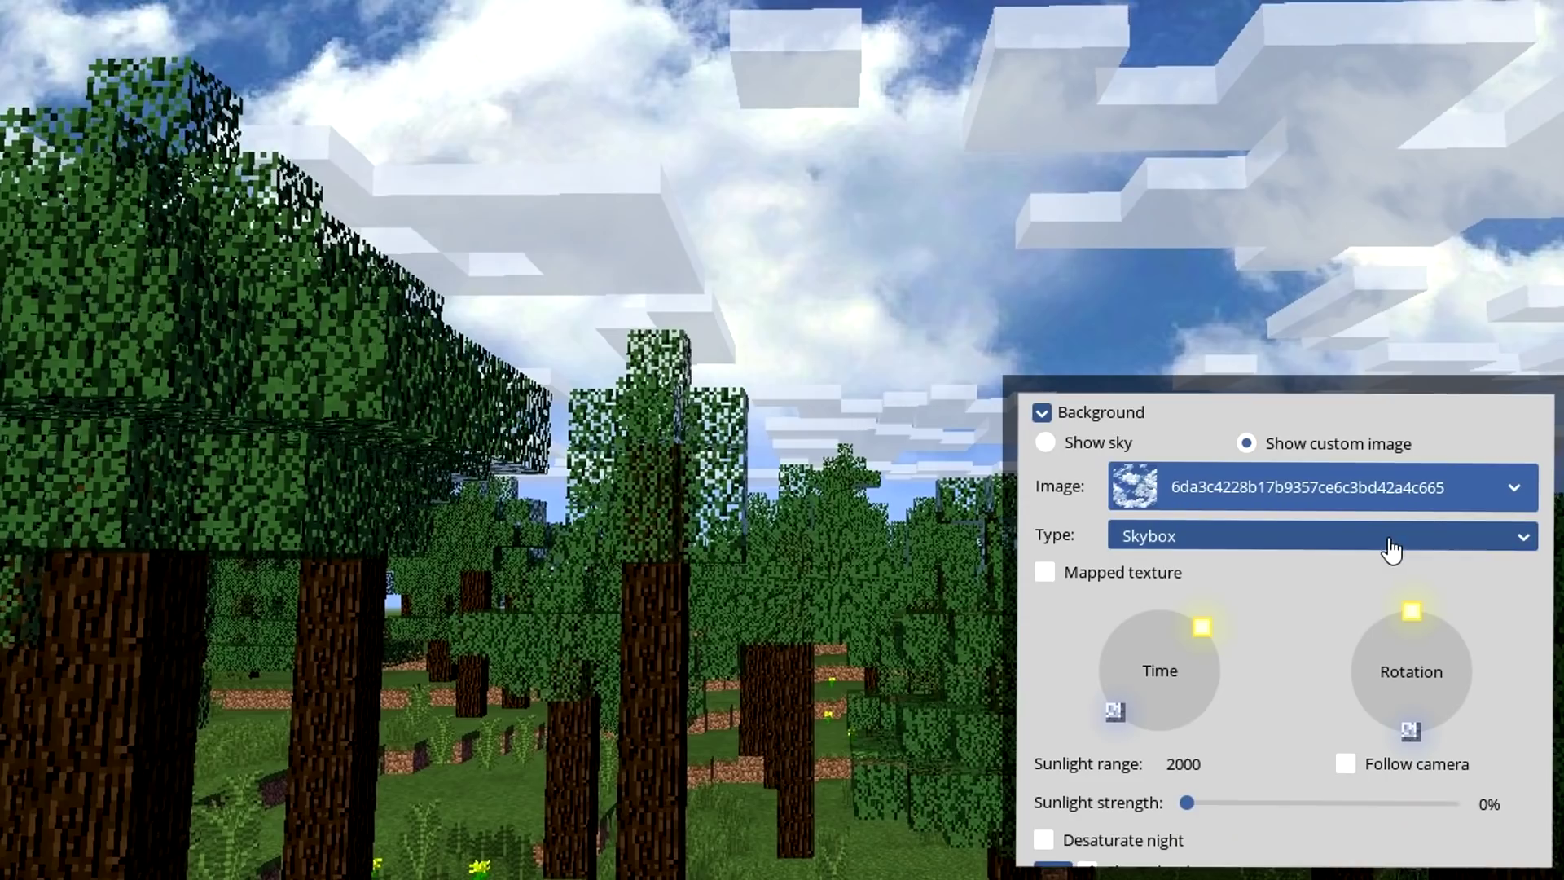
left_click(1382, 536)
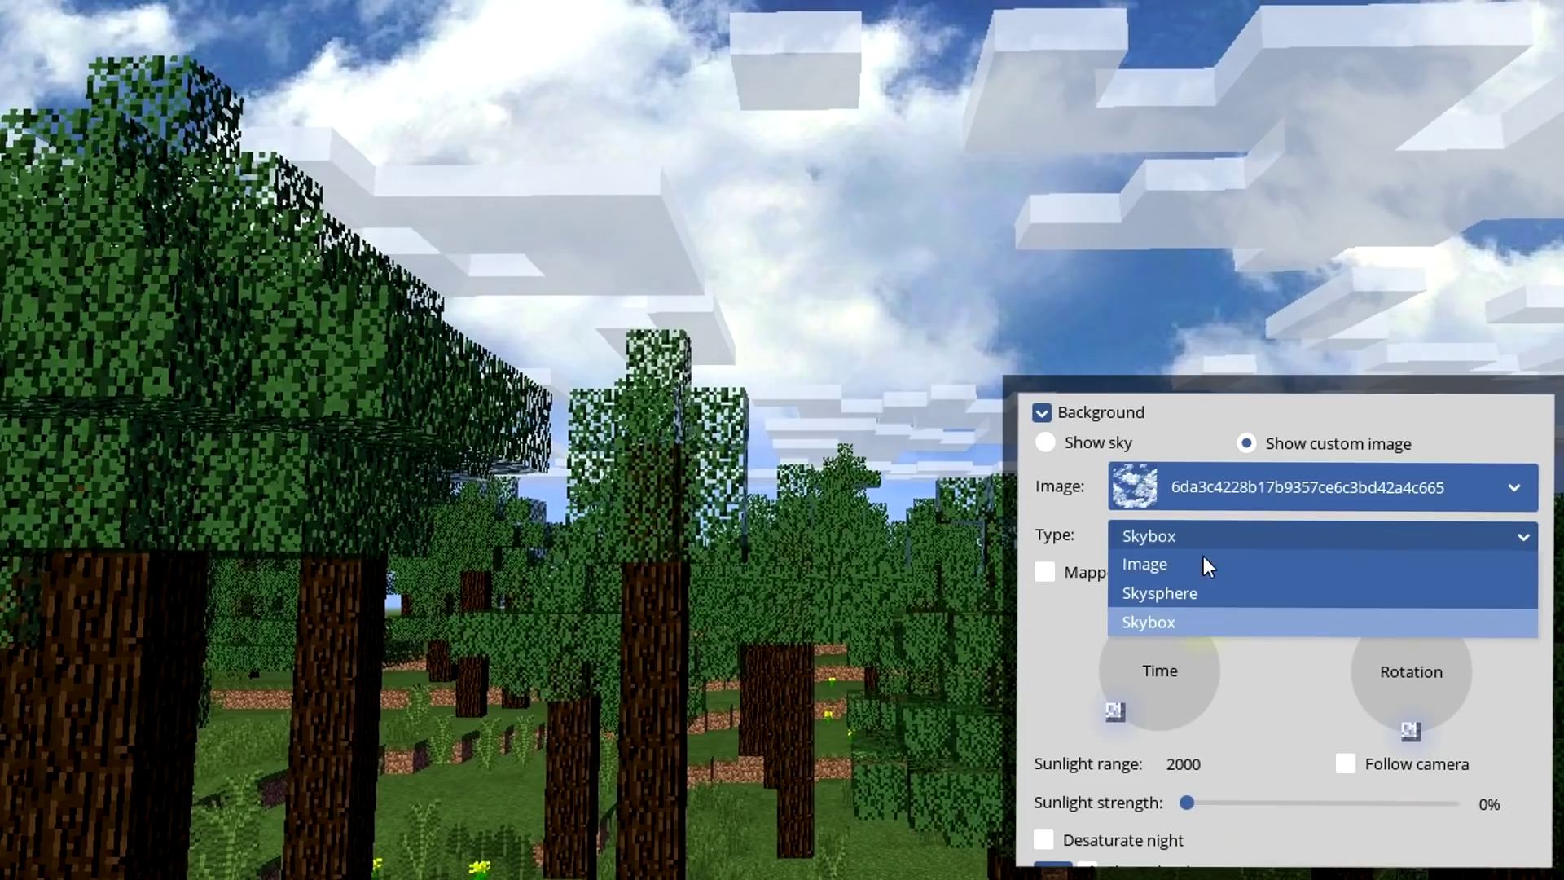
left_click(1072, 443)
left_click(1072, 442)
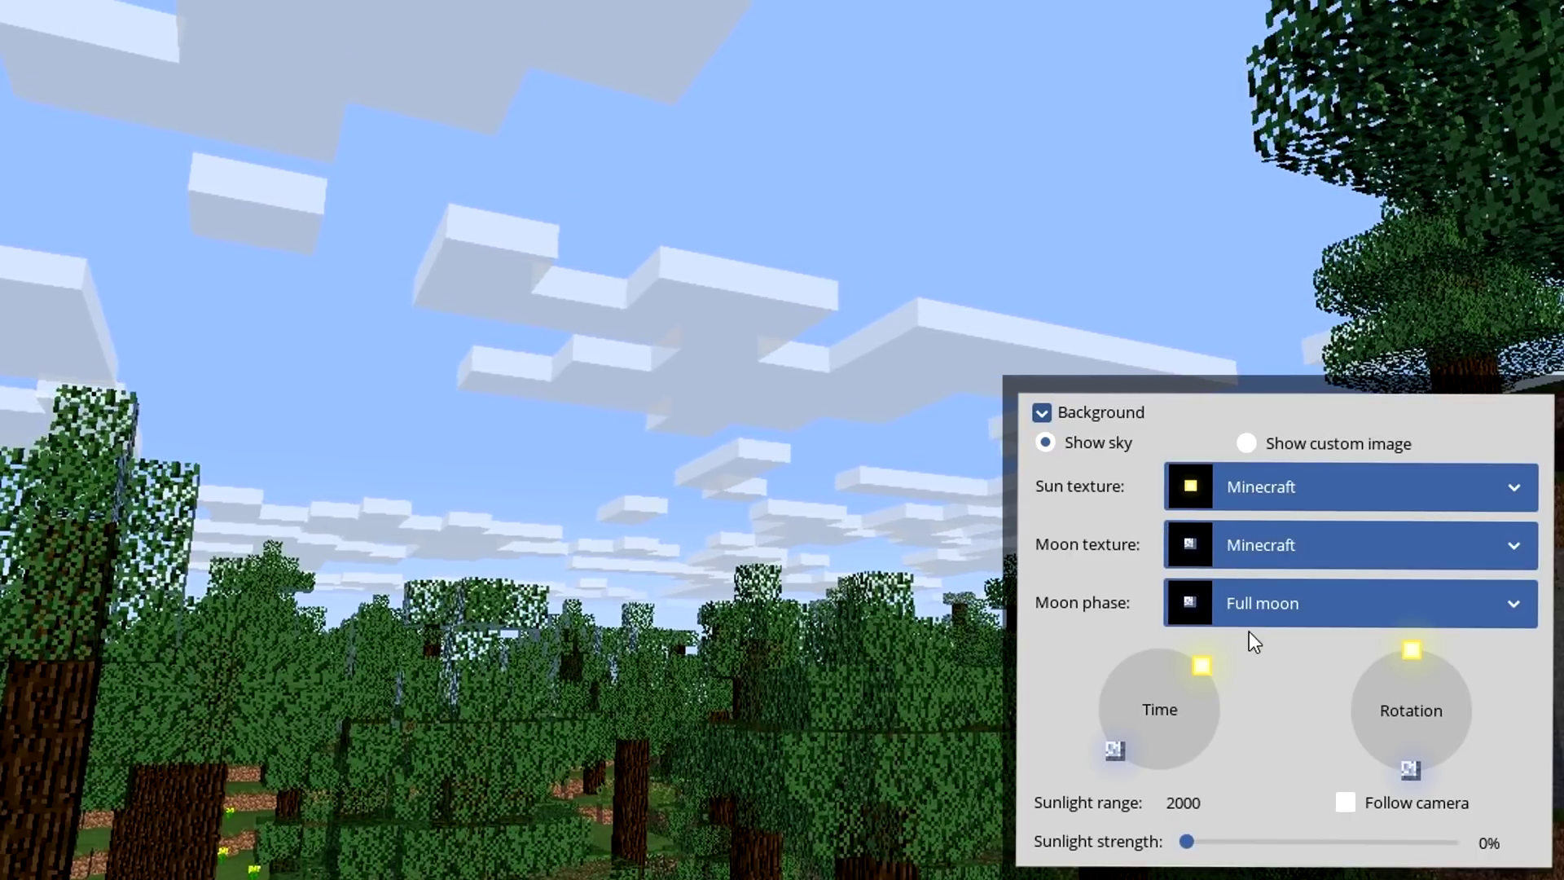
Step: Set the moon phase to Waning gibbous and adjust the sky's time and rotation
left_click(1240, 612)
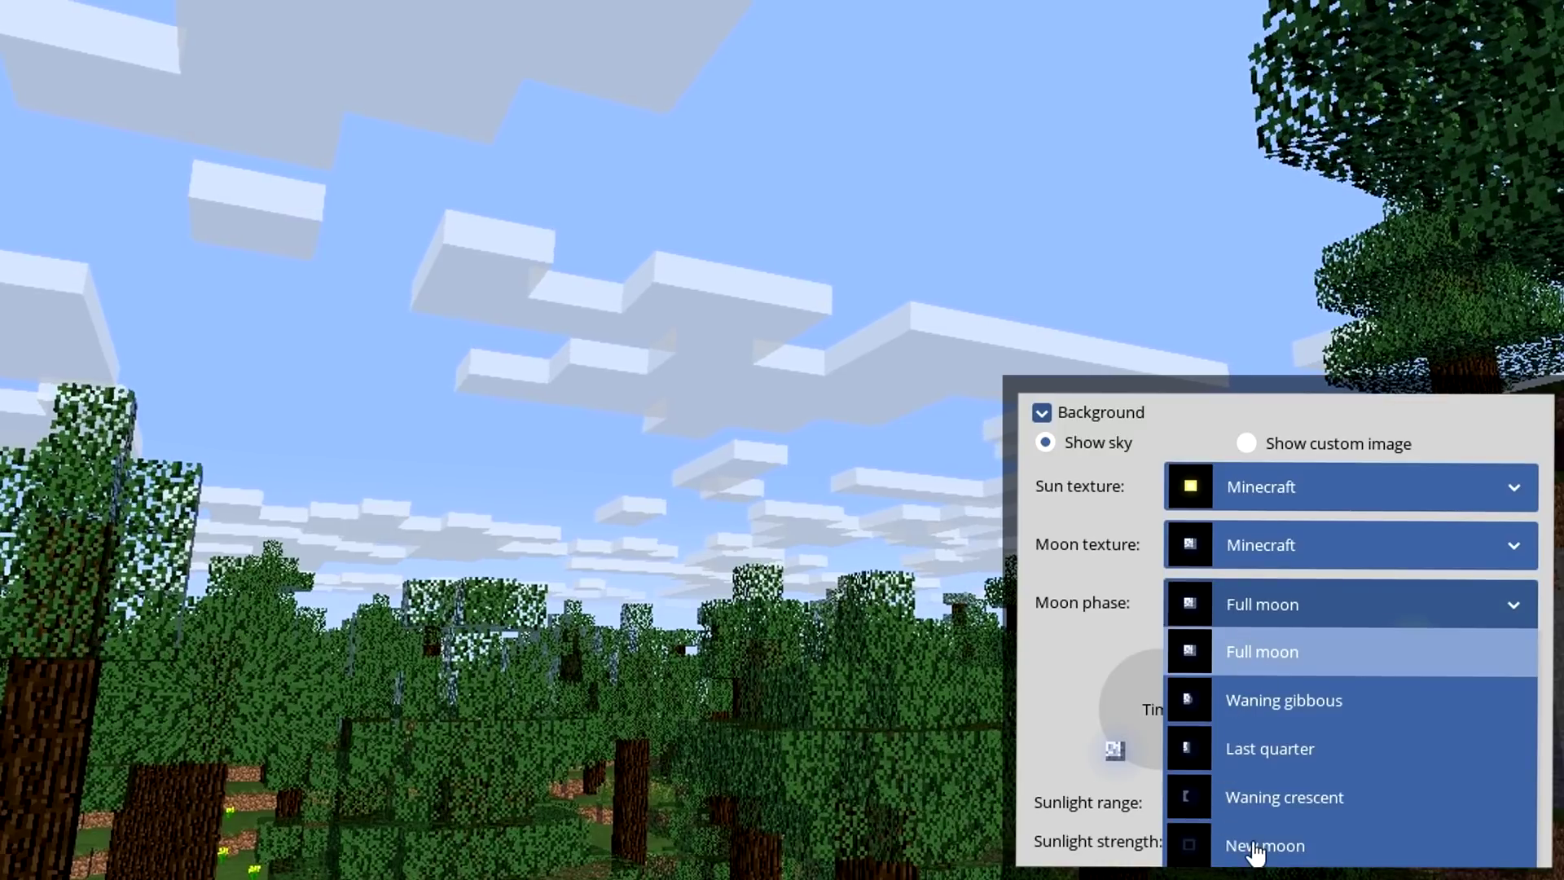
left_click(1285, 702)
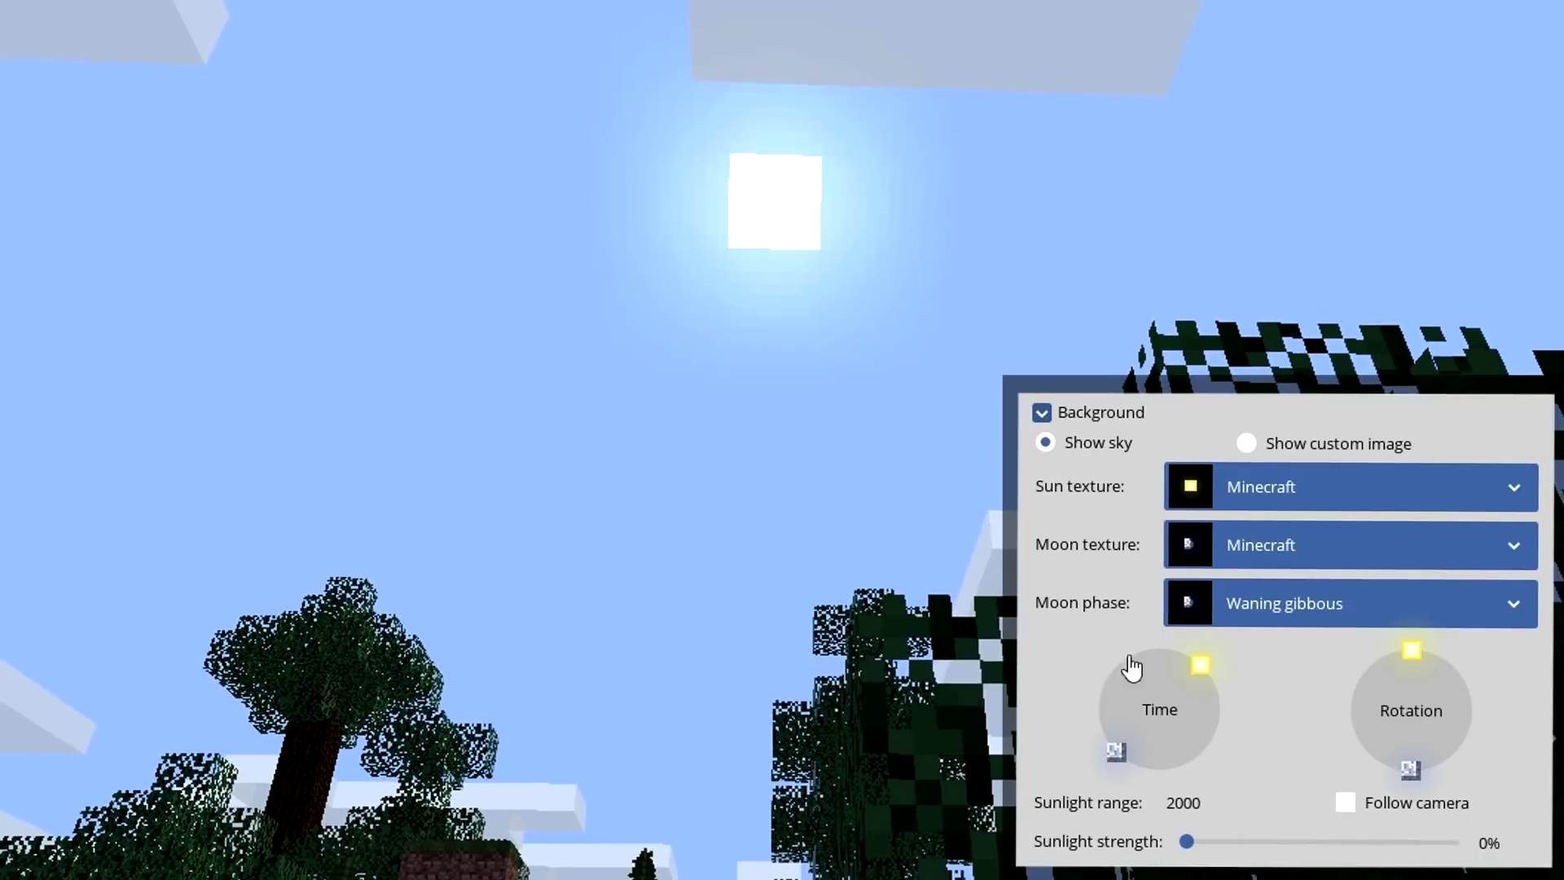
left_click_drag(1199, 671, 1222, 722)
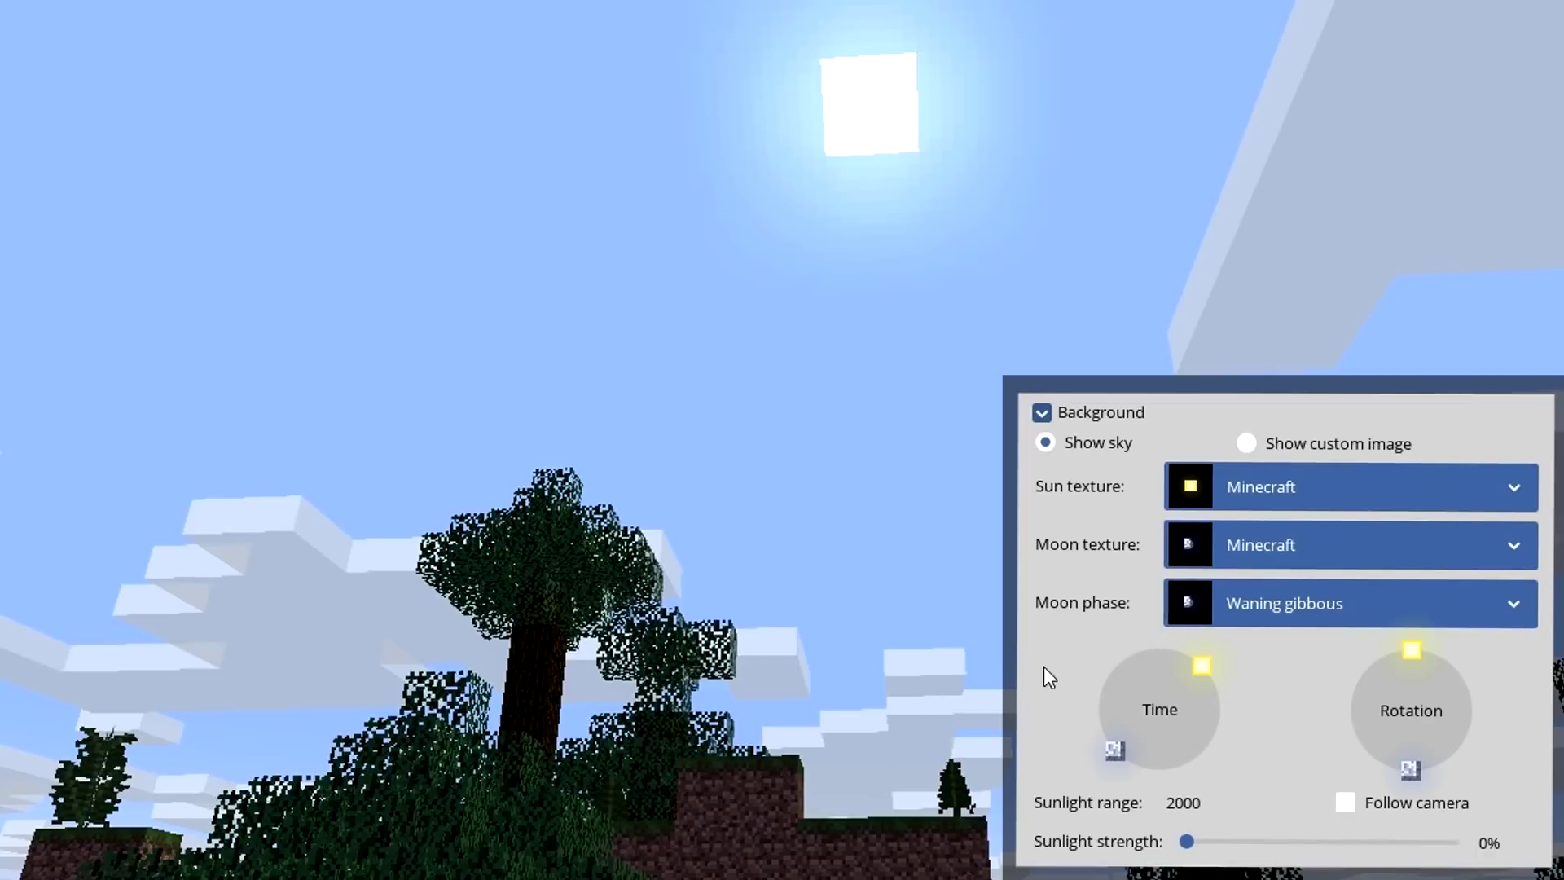
mouse_move(1412, 663)
left_mouse_down()
mouse_move(1401, 676)
mouse_move(1434, 673)
mouse_move(1403, 694)
mouse_move(1420, 688)
left_mouse_up()
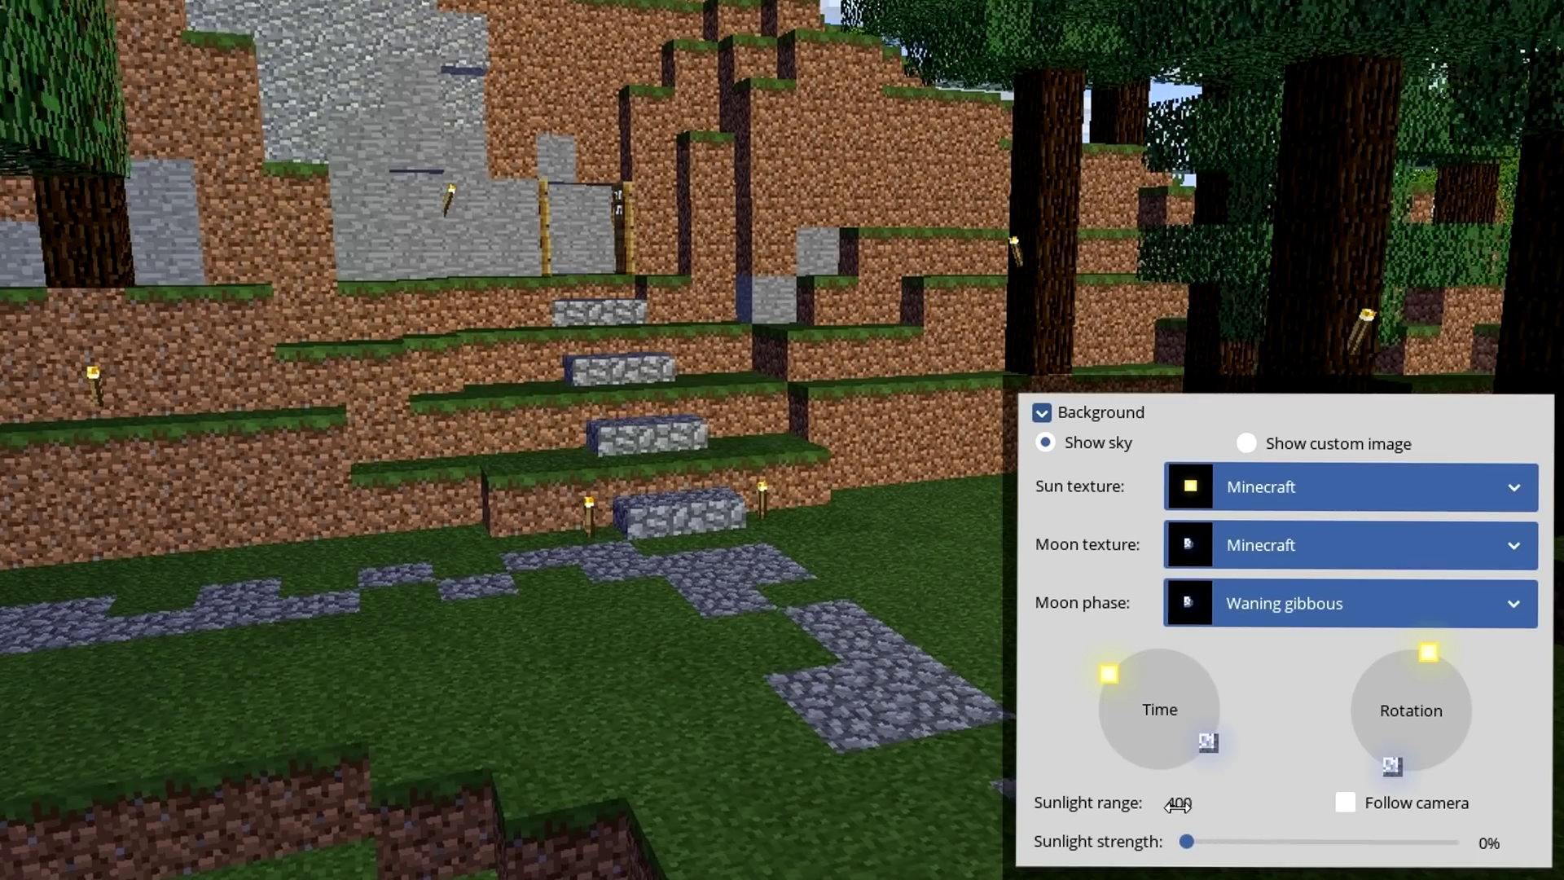
Step: Raise the sunlight range to 30000 and inspect the shadows around the stone steps and path
left_click_drag(1187, 799, 1246, 800)
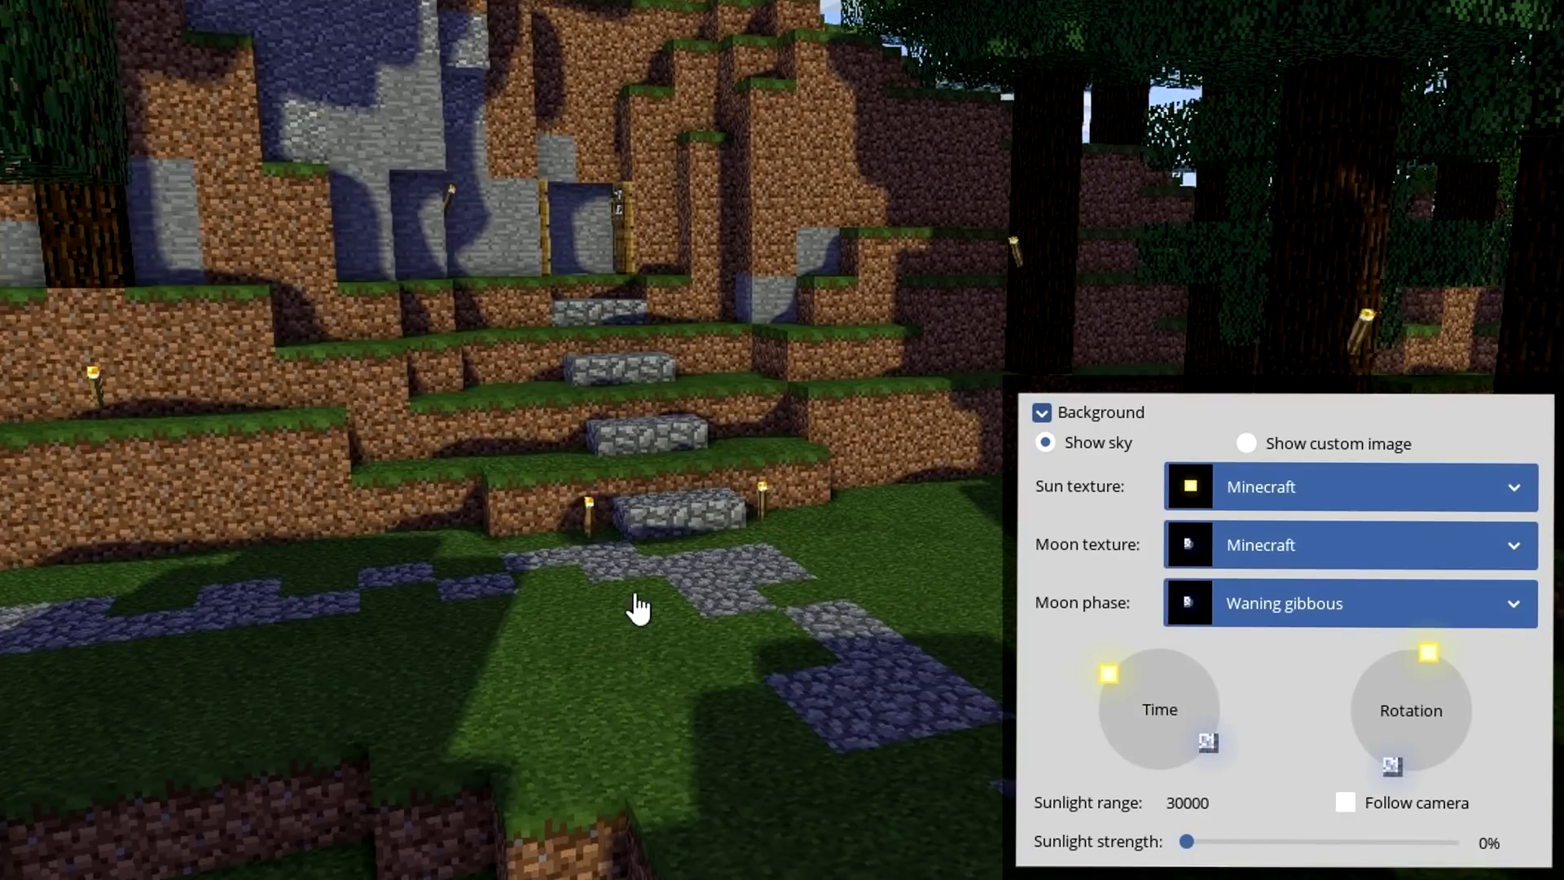
right_click_drag(637, 607, 669, 456)
right_click_drag(638, 607, 623, 519)
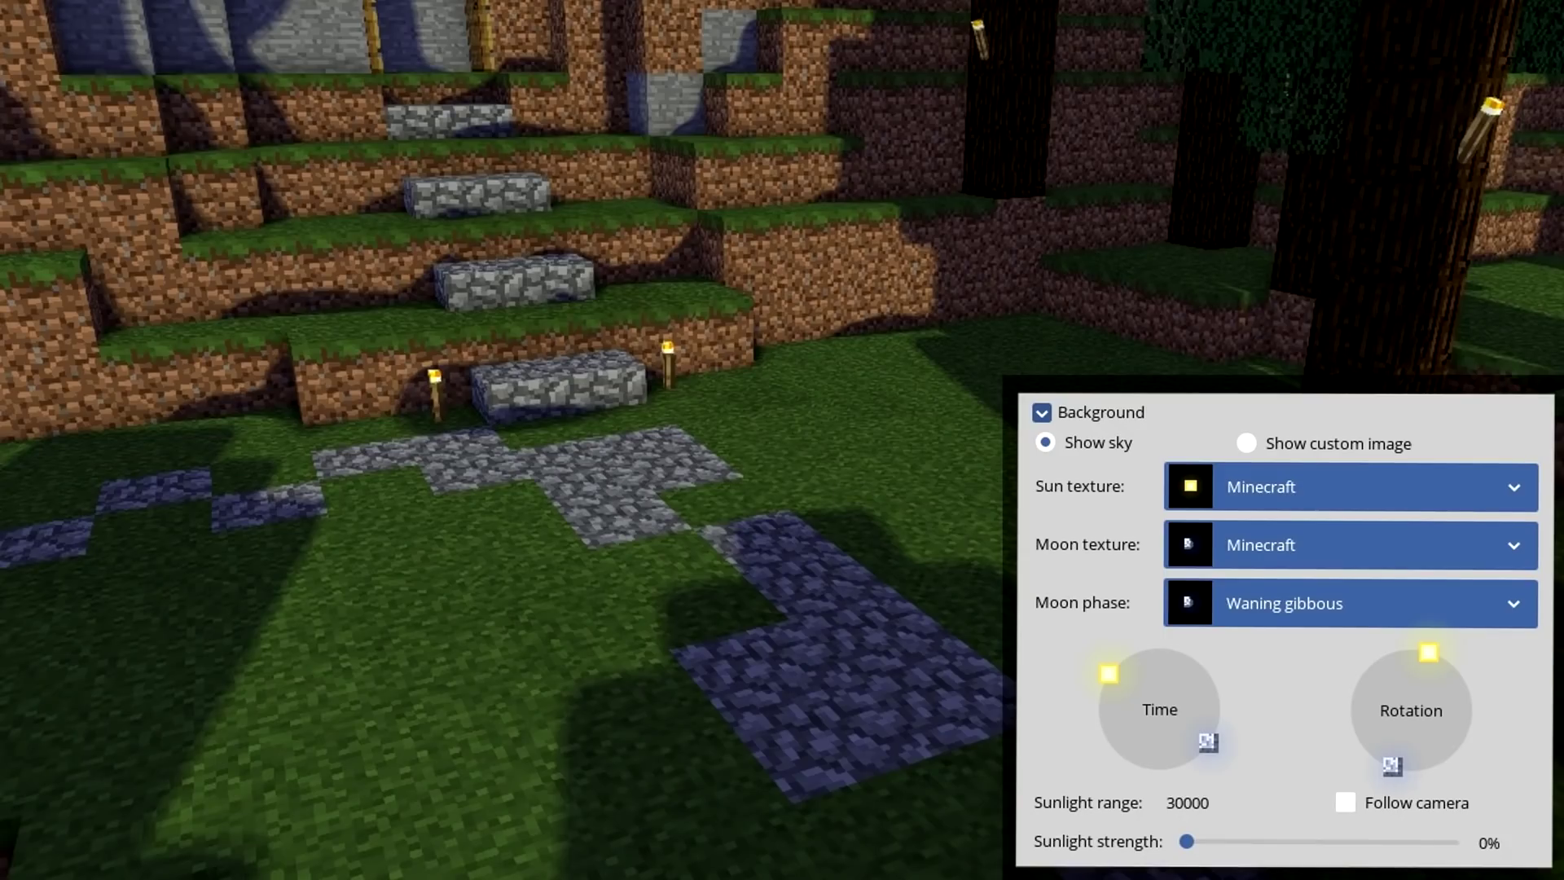
mouse_move(913, 251)
right_mouse_down()
mouse_move(794, 130)
mouse_move(1051, 130)
mouse_move(1140, 73)
mouse_move(917, 261)
right_mouse_up()
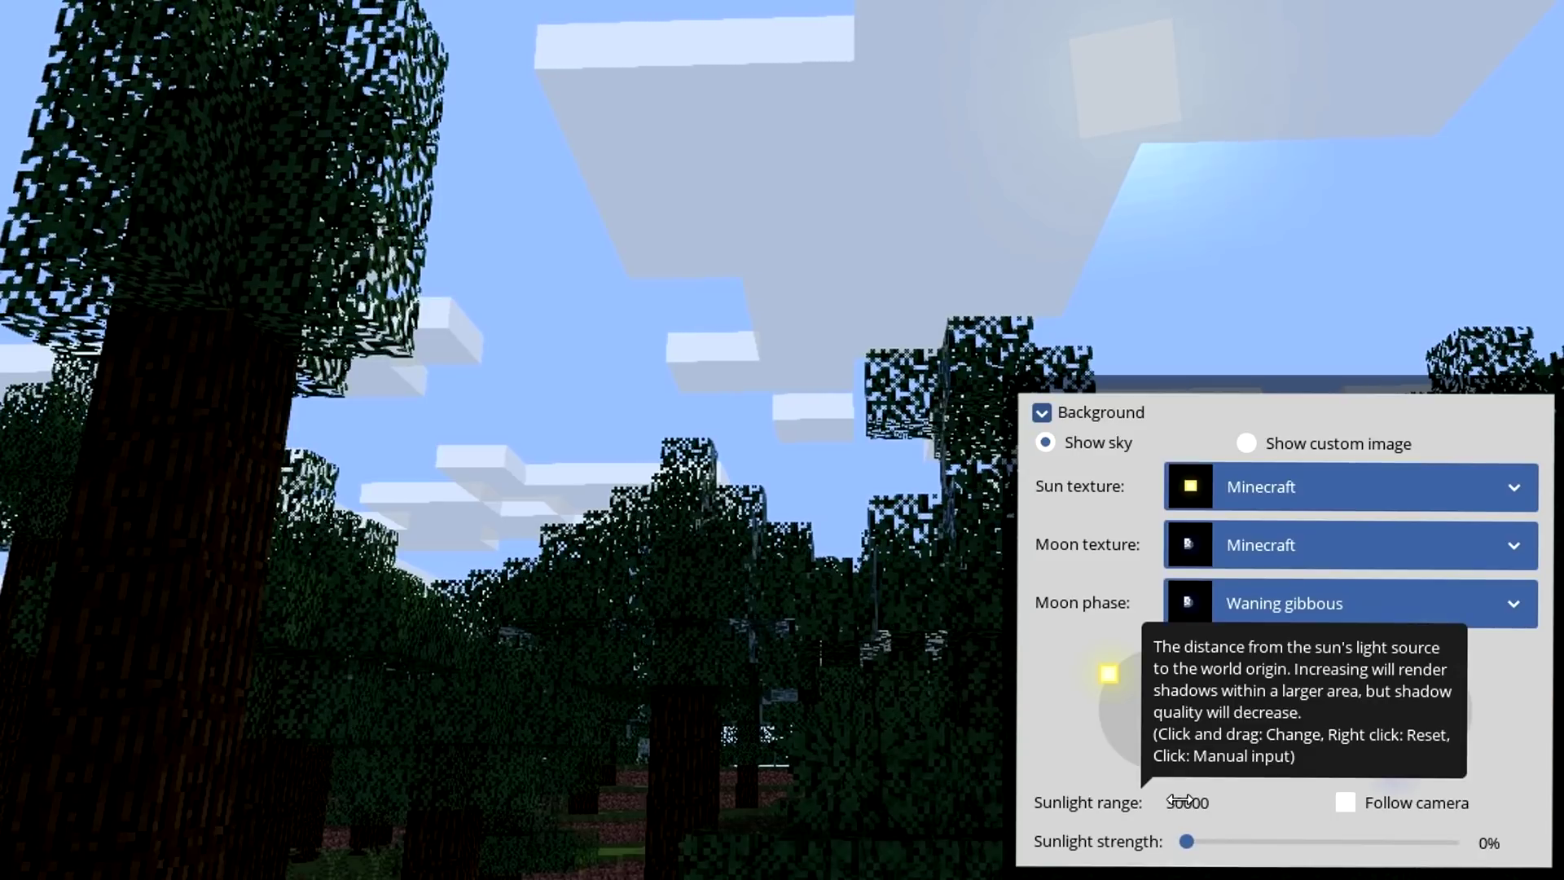
Step: Try a manually entered sunlight range and return the range to 2000
left_click(1180, 800)
key("BackSpace")
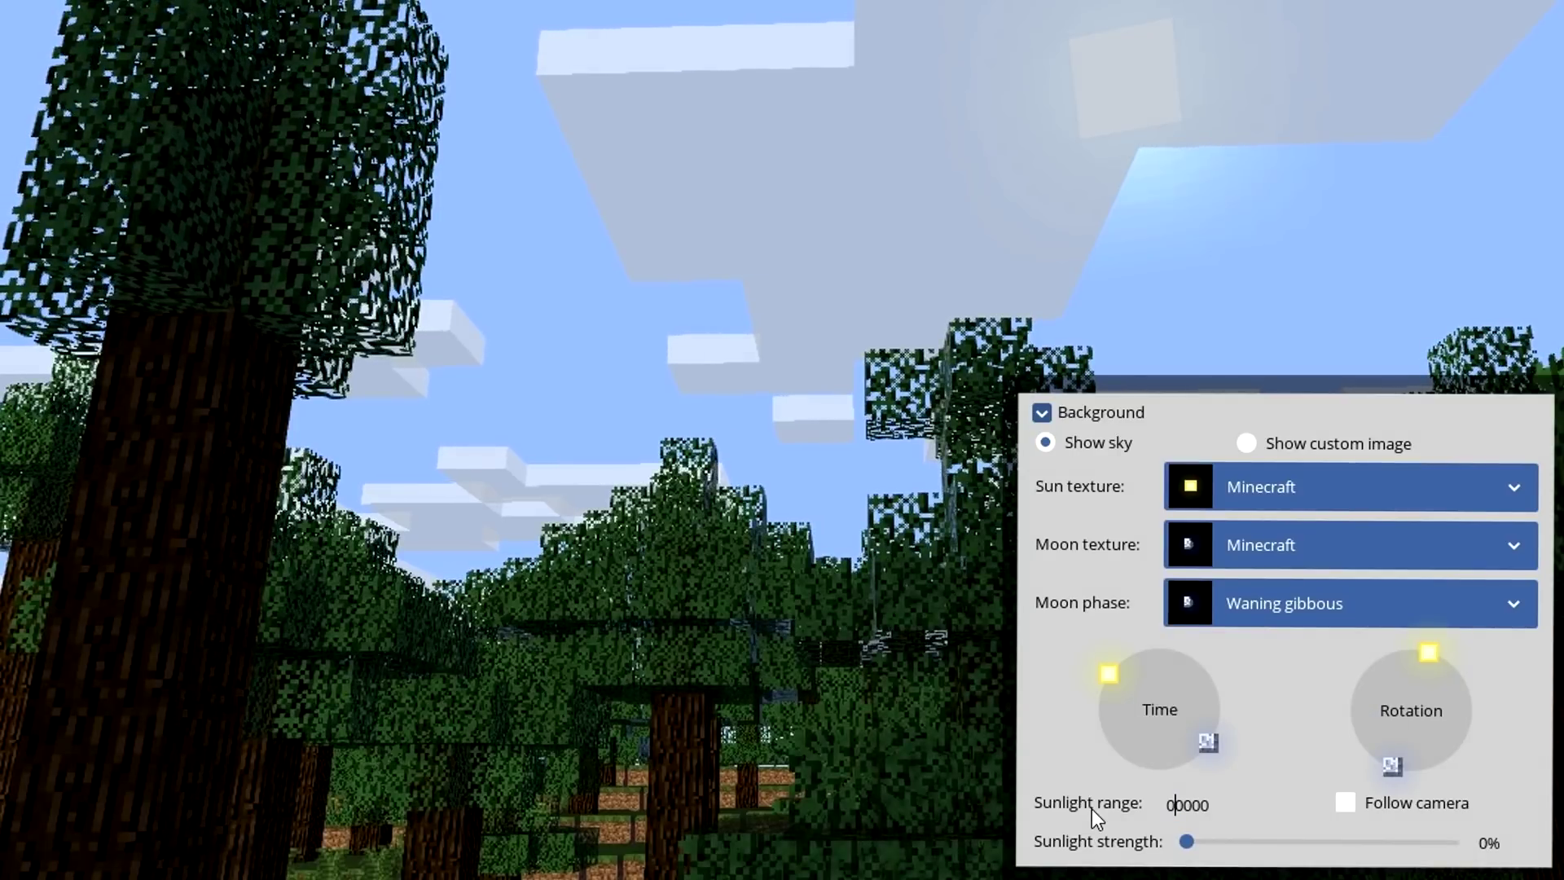
type("4")
key("Delete")
key("Delete")
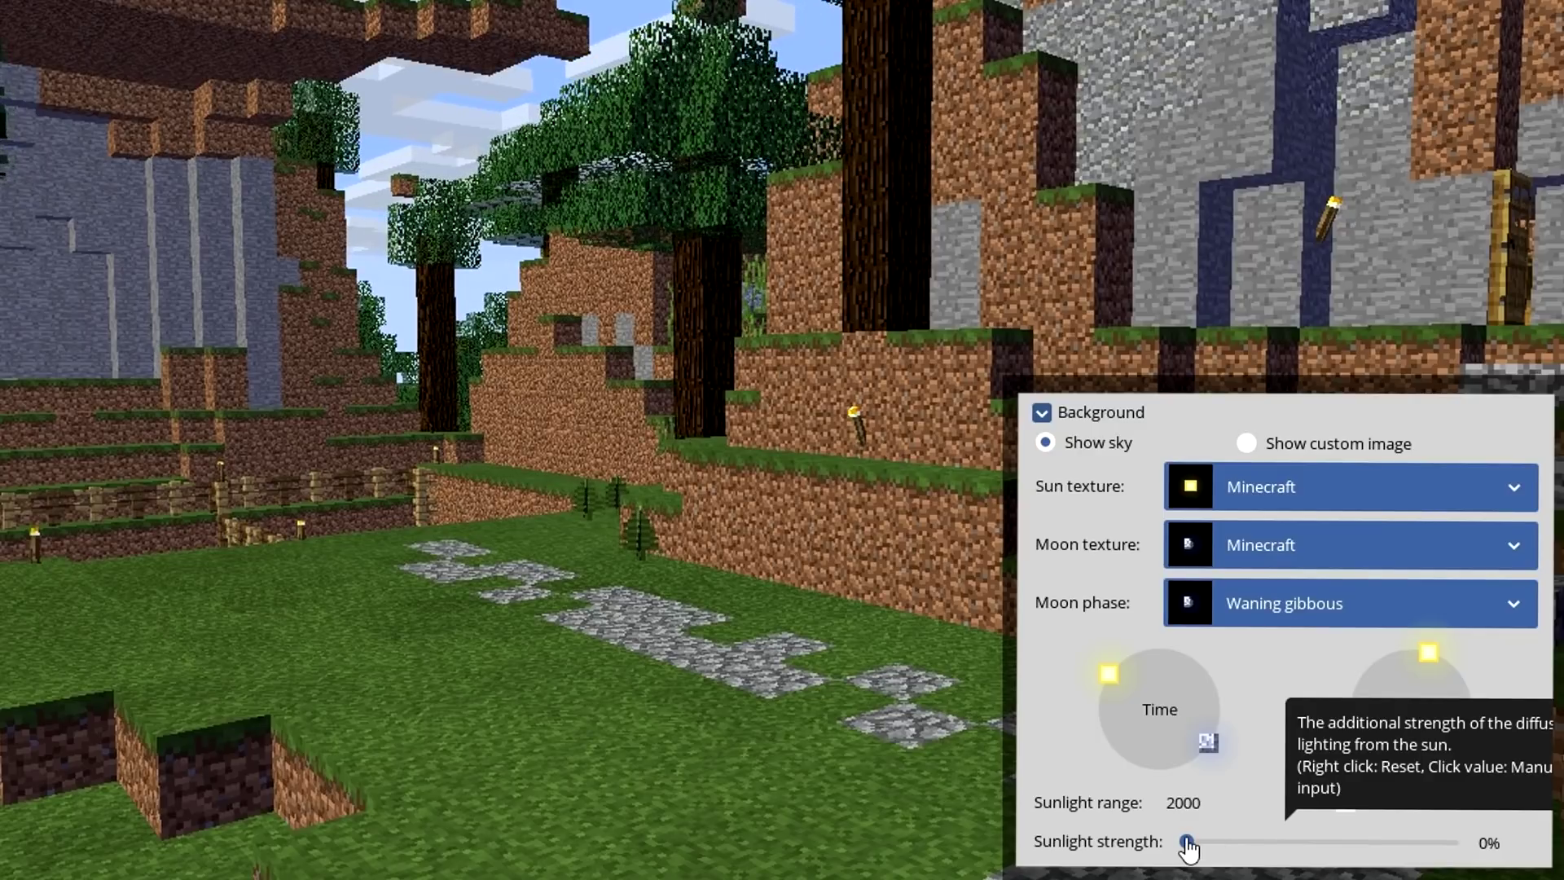
Step: Compare the scene lighting at 100% and 0% sunlight strength, leaving the strength at 0%
left_click_drag(1186, 842, 1311, 829)
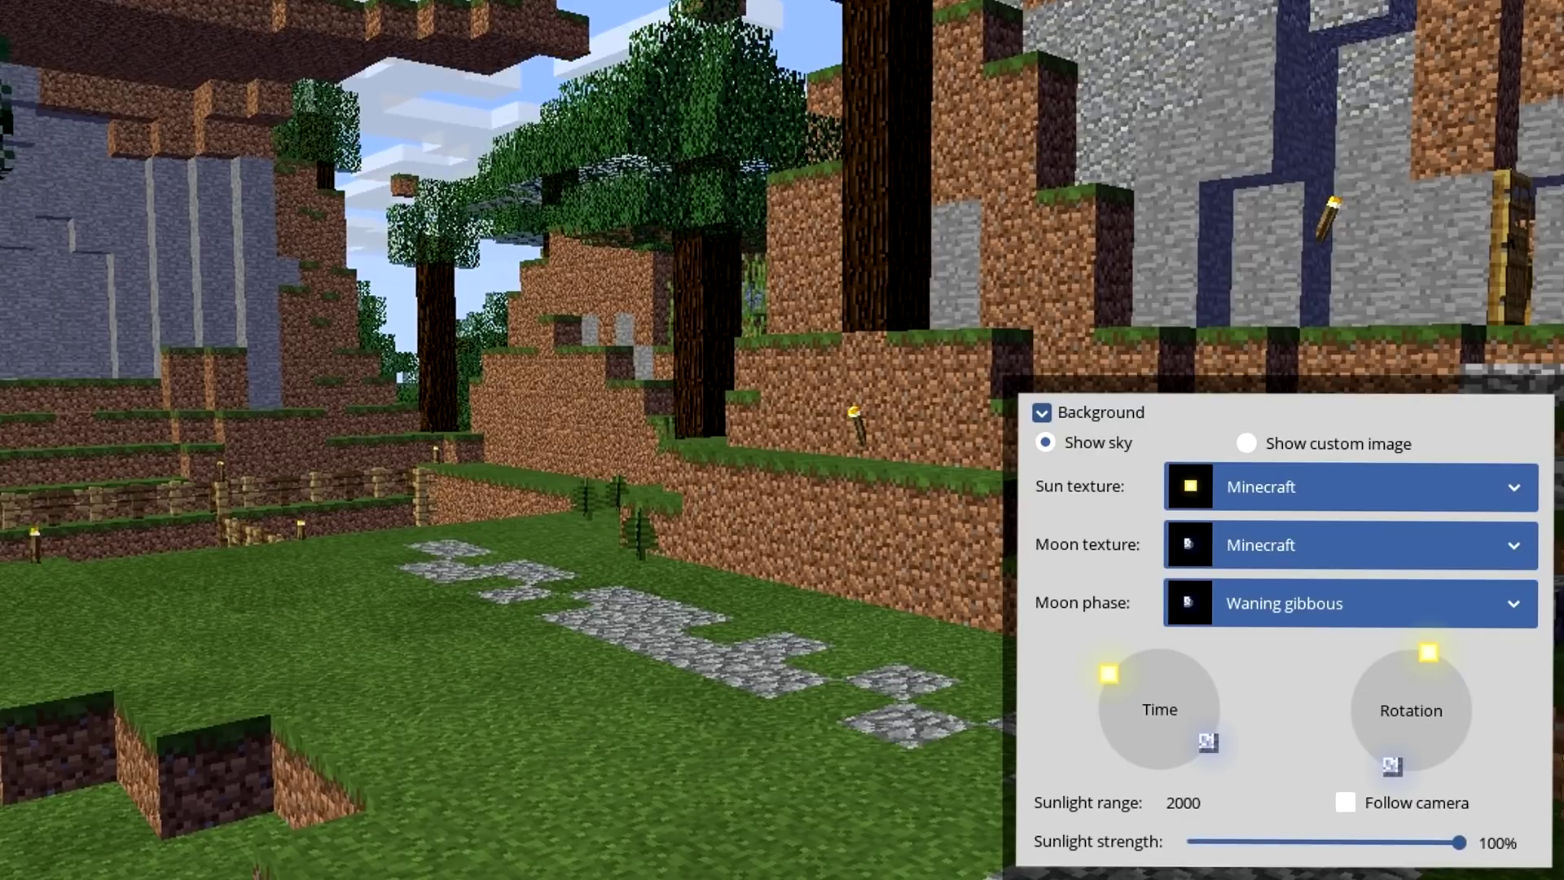
right_click_drag(1046, 371, 1051, 224)
right_click_drag(1041, 342, 1041, 379)
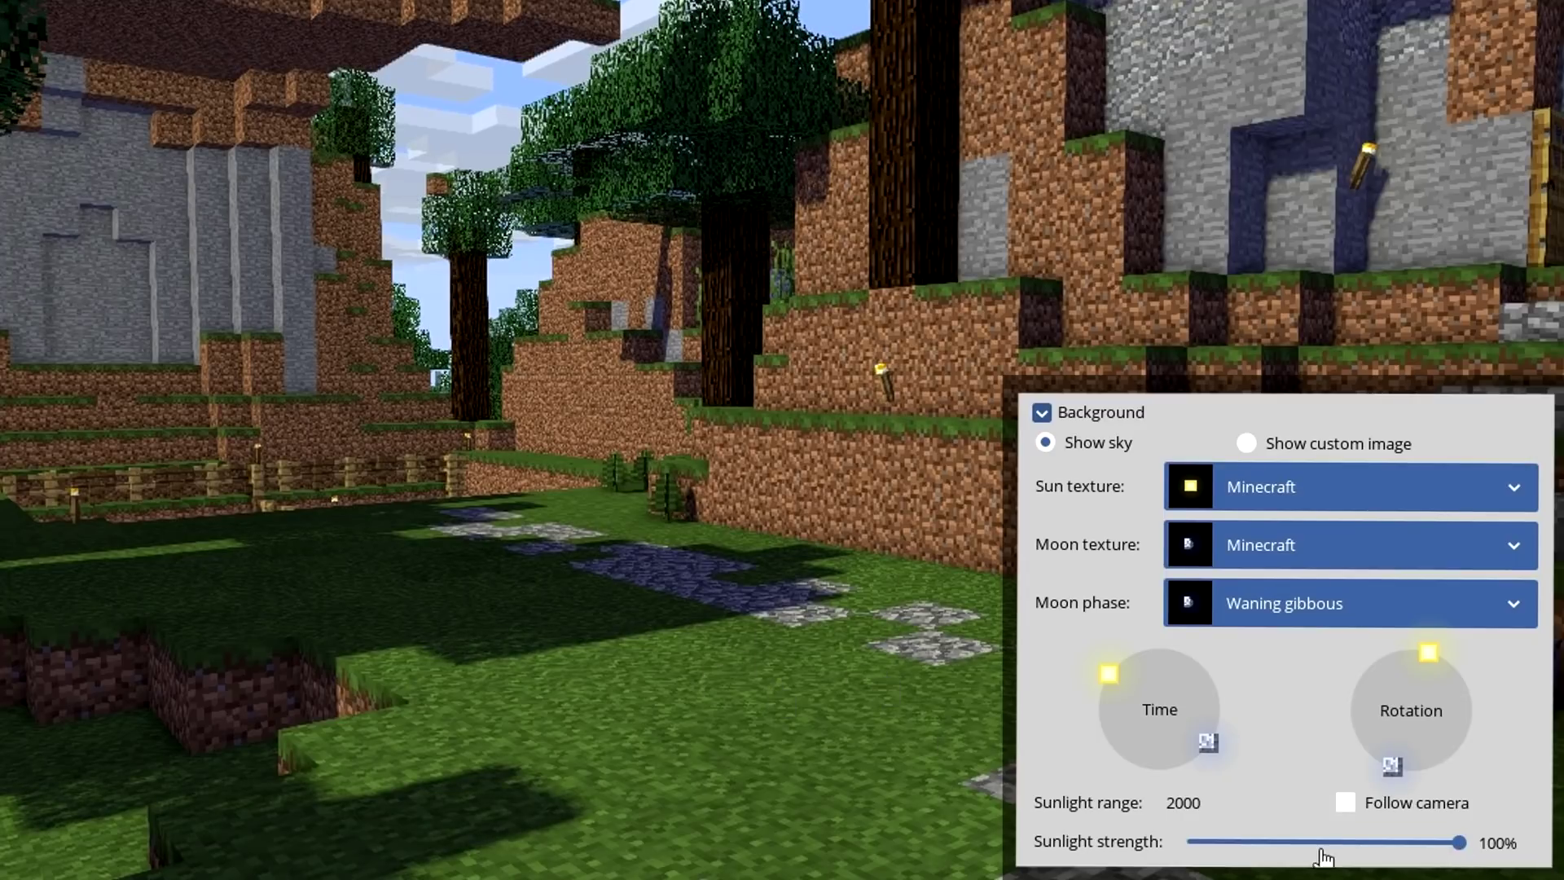
left_click_drag(1321, 848, 1096, 849)
left_click_drag(1219, 847, 1466, 843)
left_click_drag(1117, 845, 1459, 842)
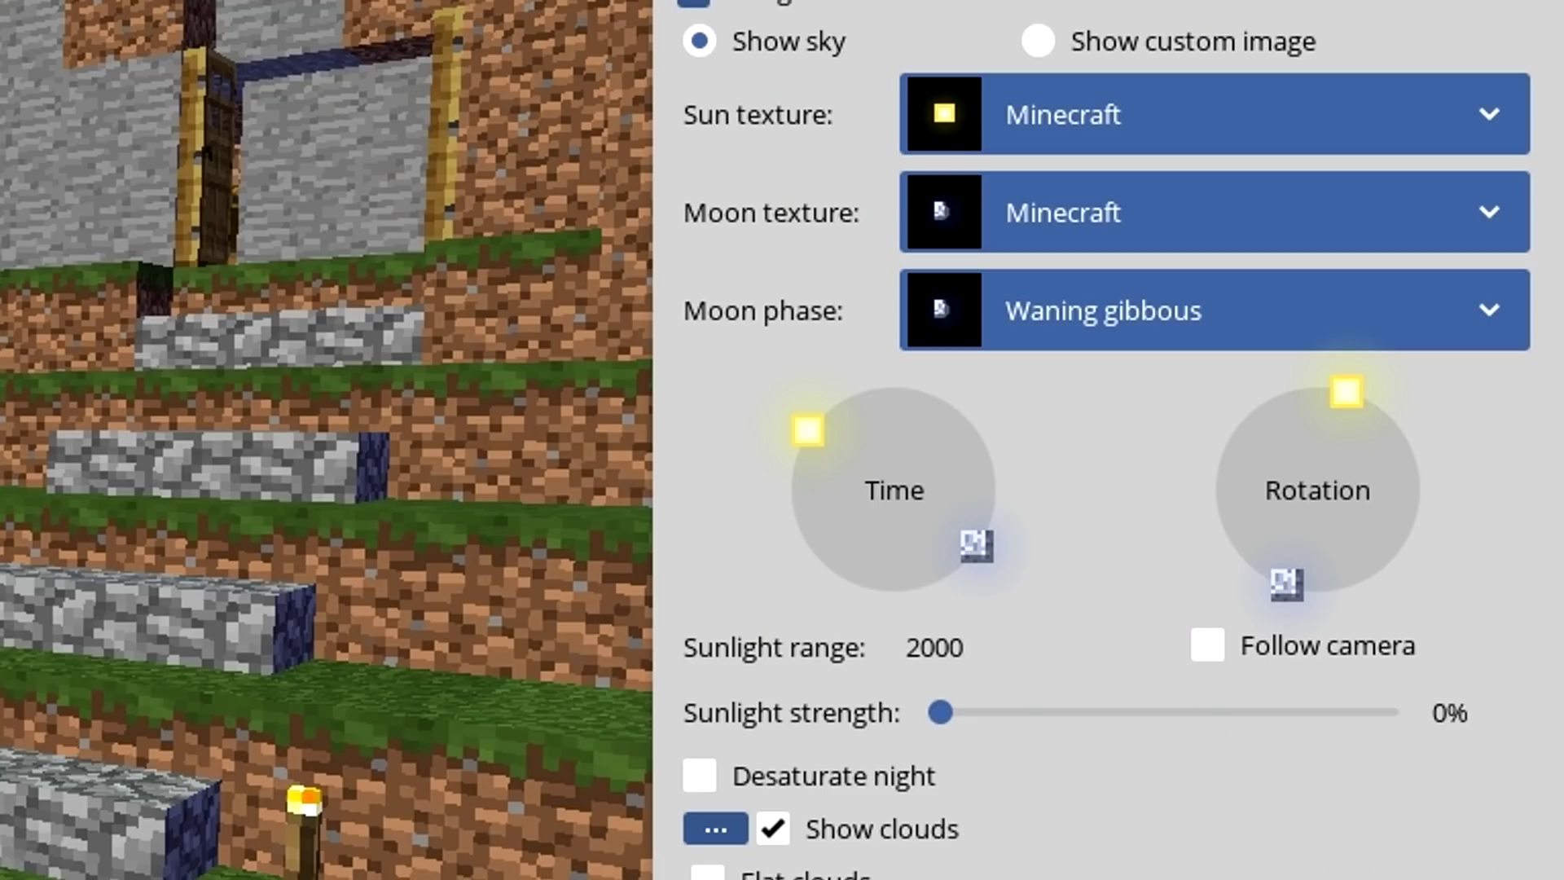
Step: Hide and restore the clouds, and switch flat clouds on and off again
scroll(930, 329, "down", 3)
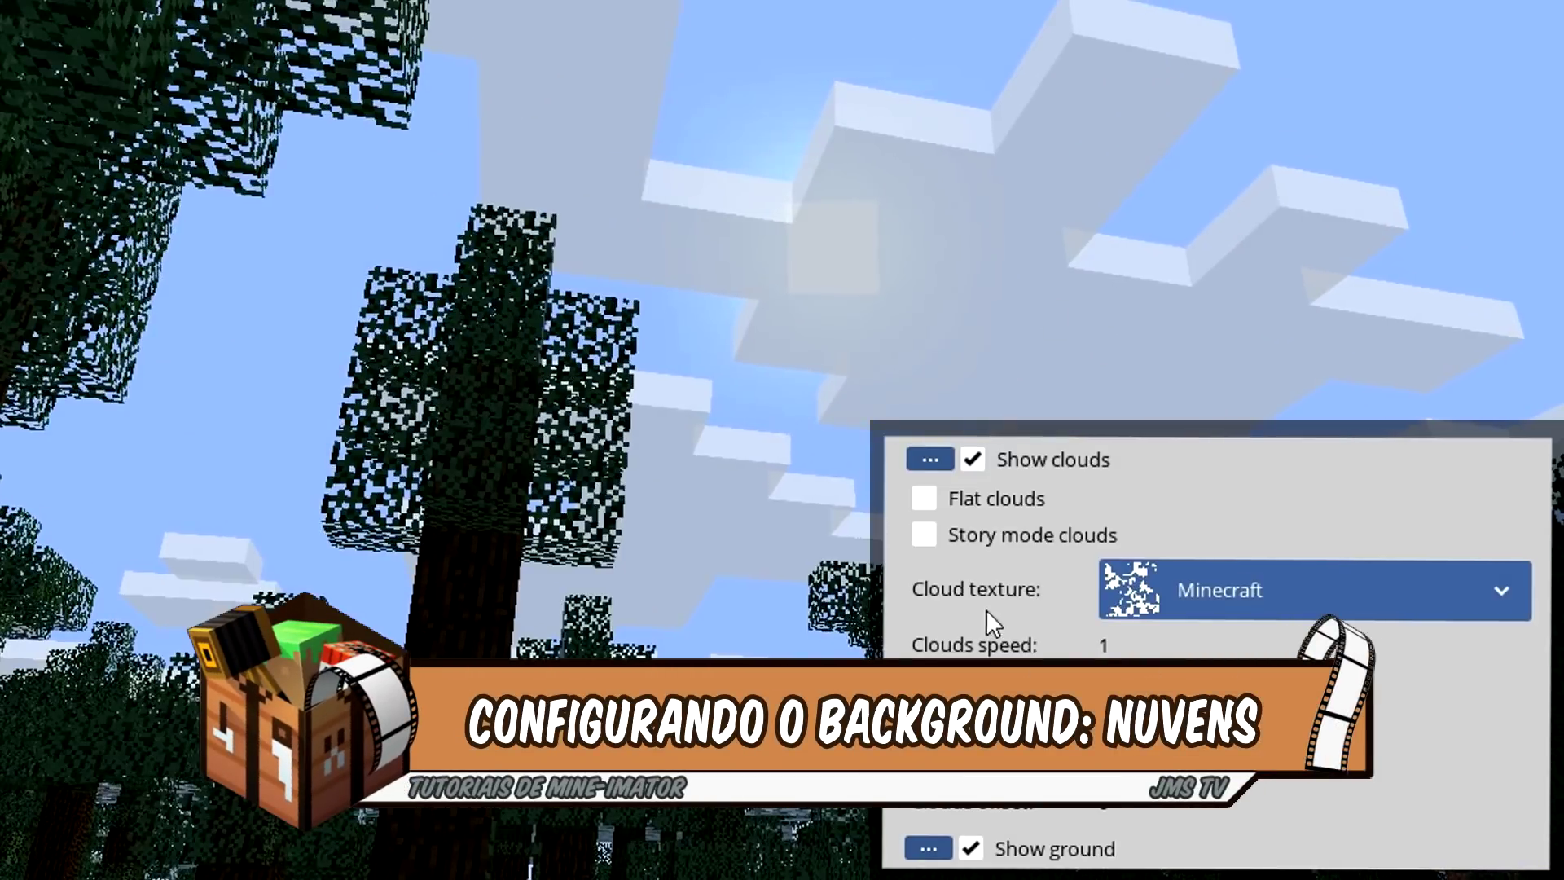
left_click(972, 460)
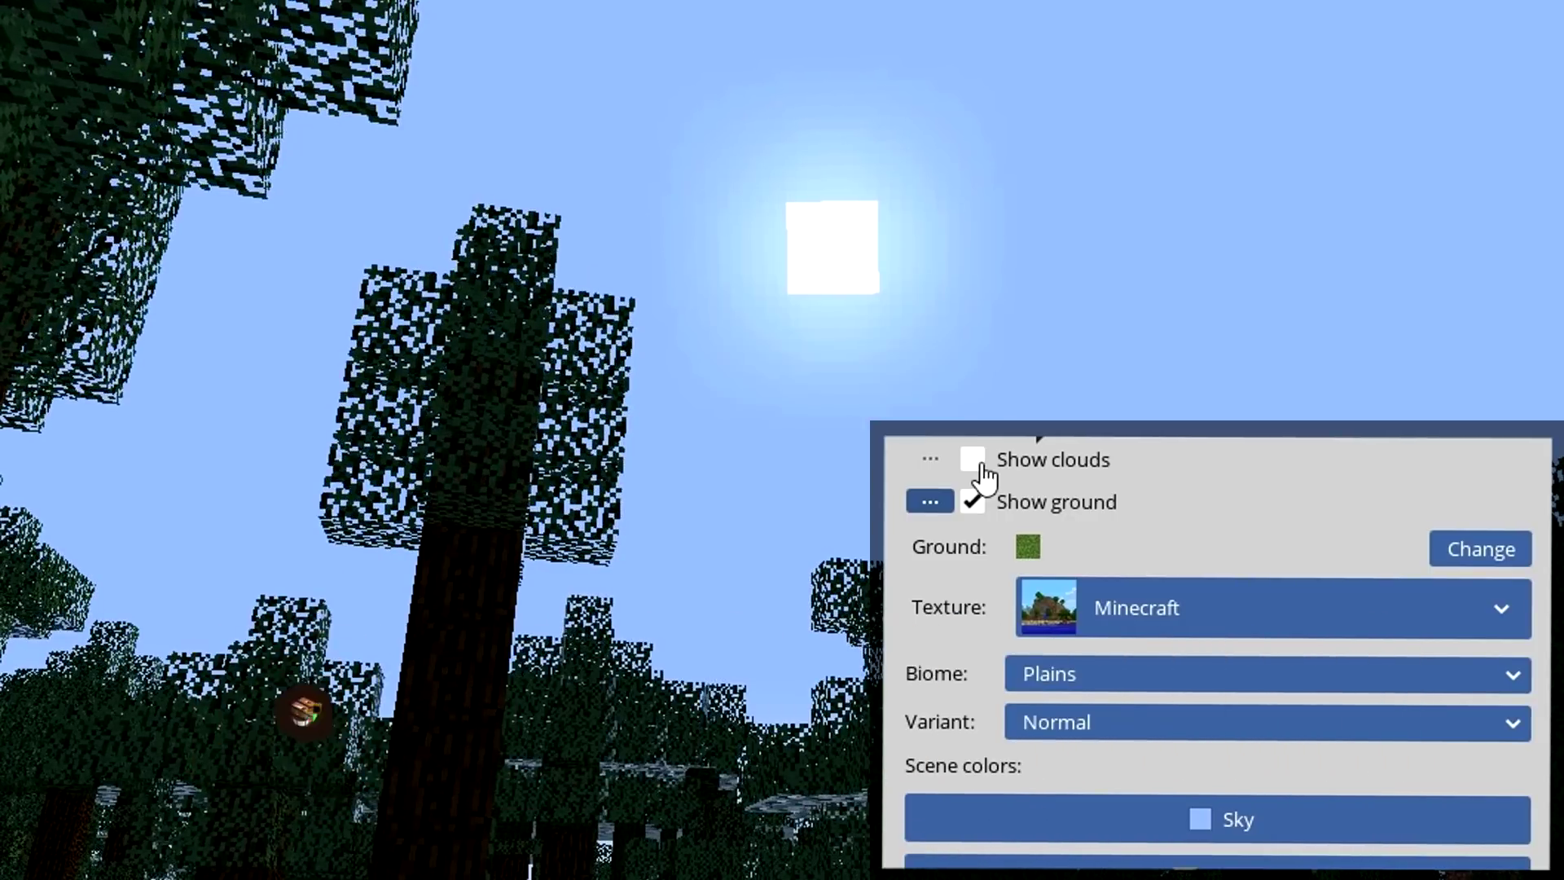
left_click(980, 464)
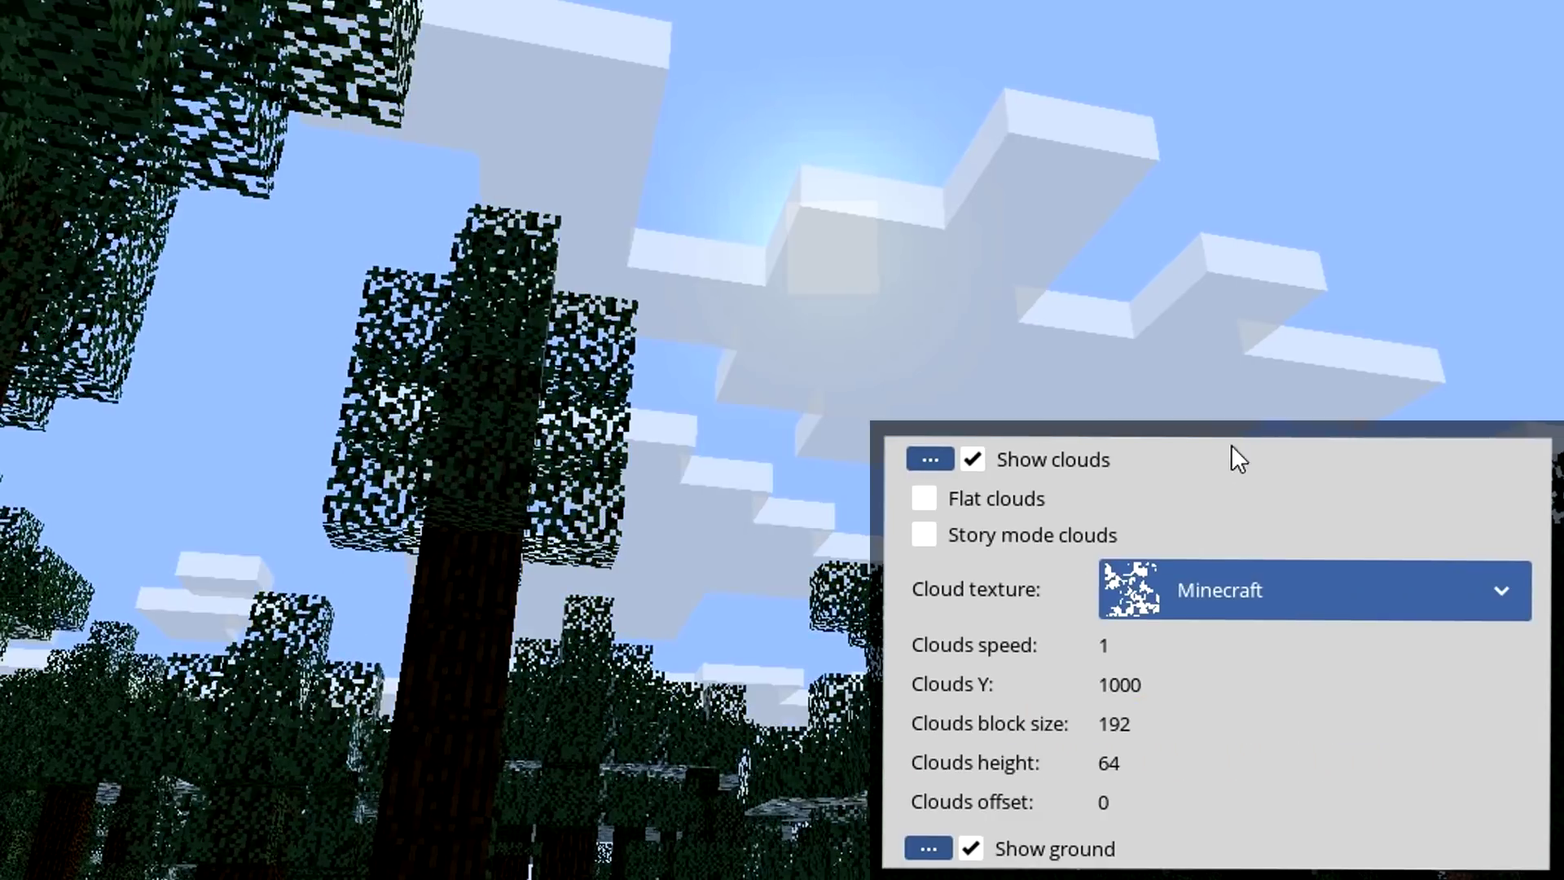
left_click(976, 498)
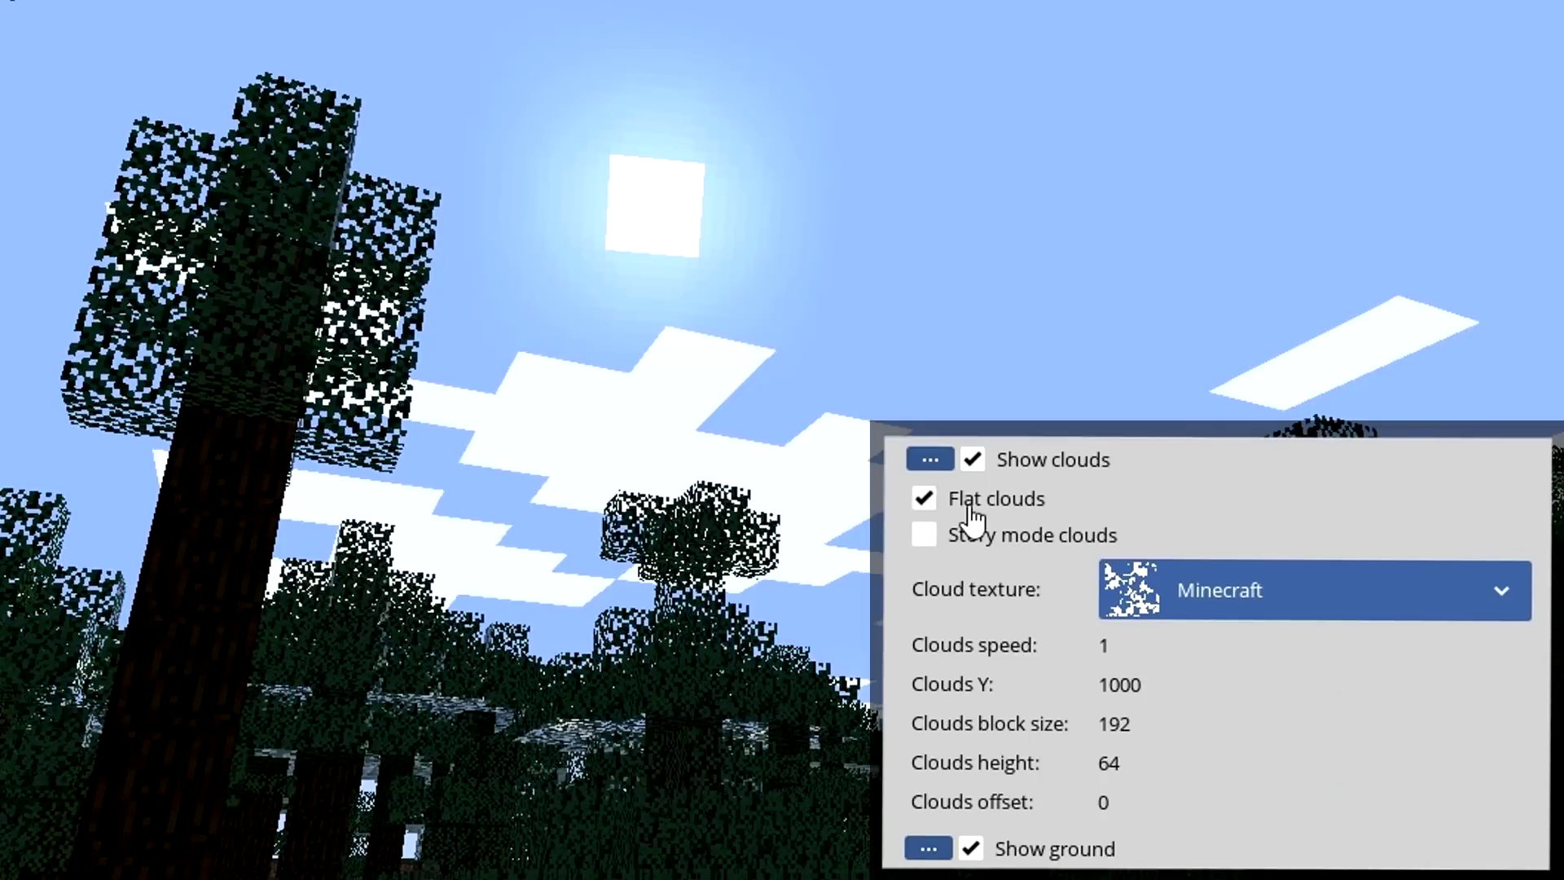
left_click(974, 503)
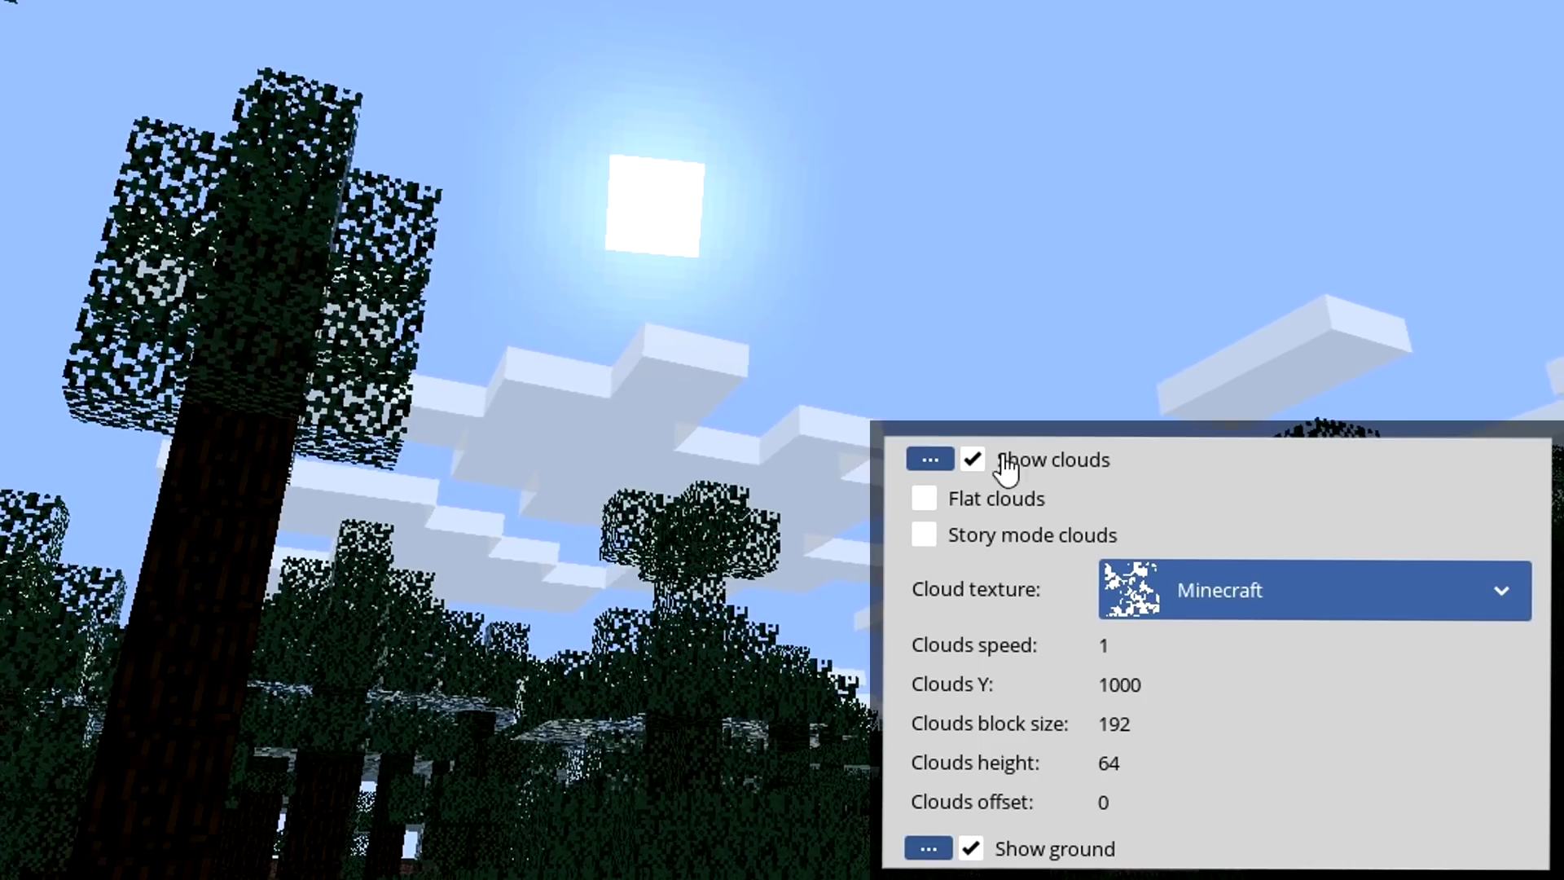
Step: Enable Story mode clouds and check the available cloud textures, keeping the Minecraft texture
left_click(1002, 535)
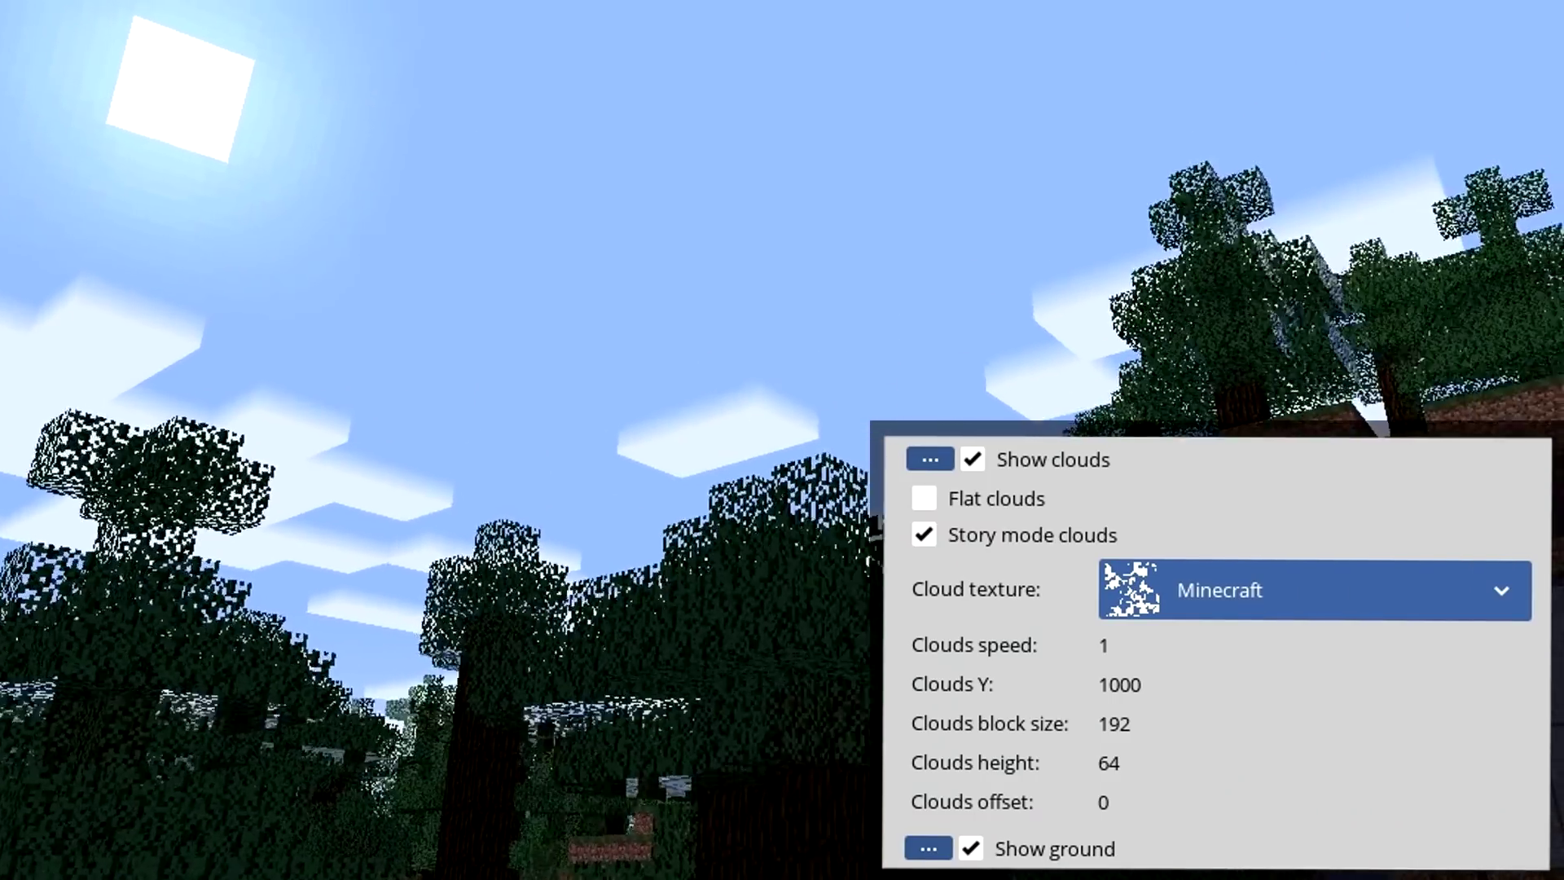
scroll(1217, 652, "down", 2)
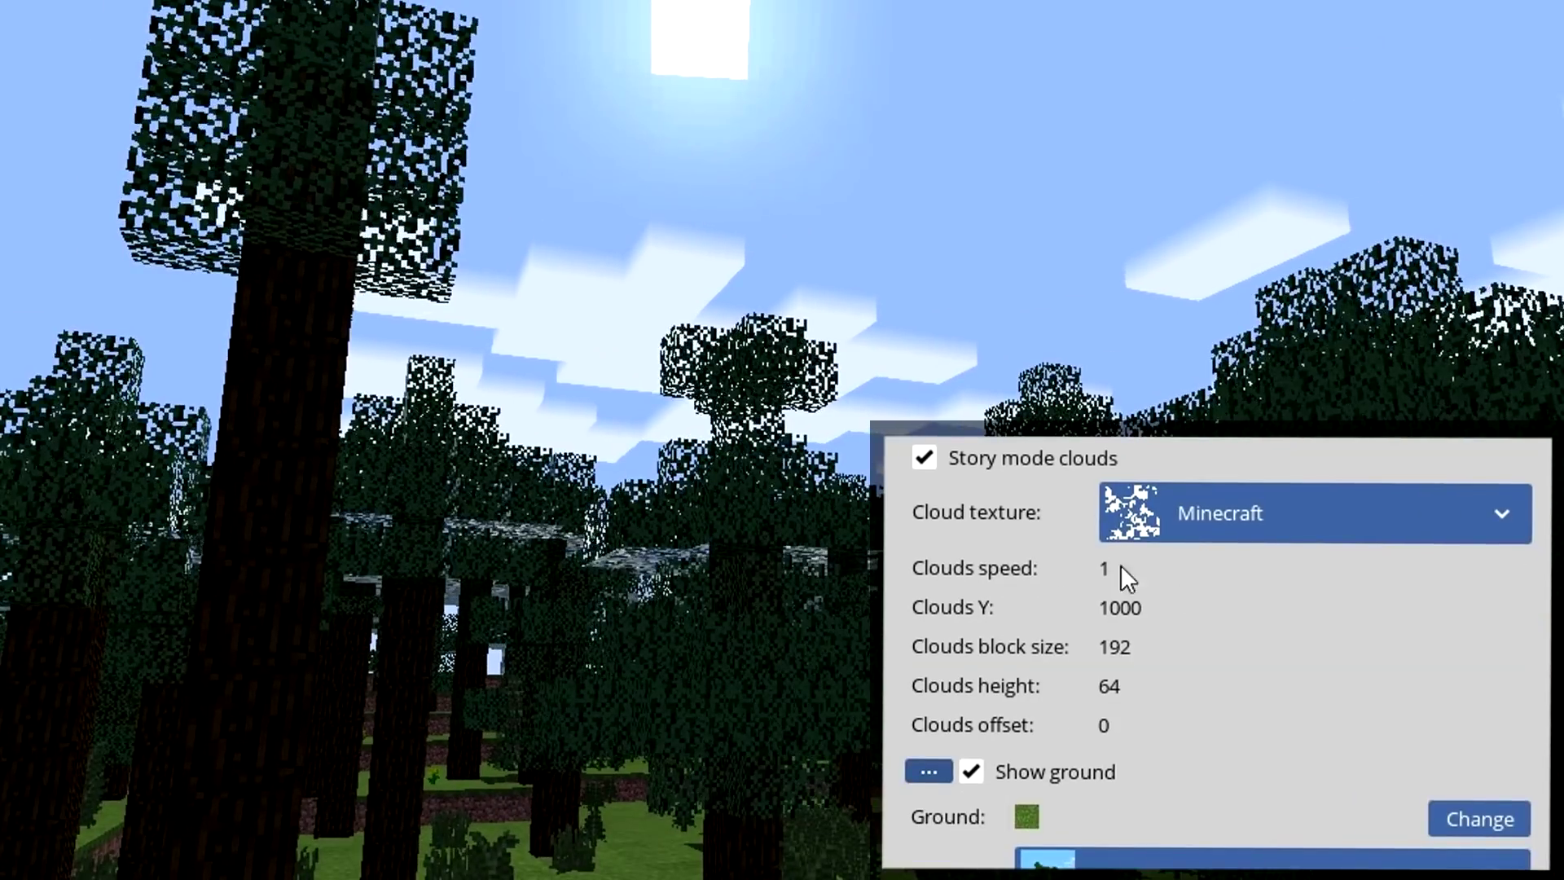
left_click(1176, 542)
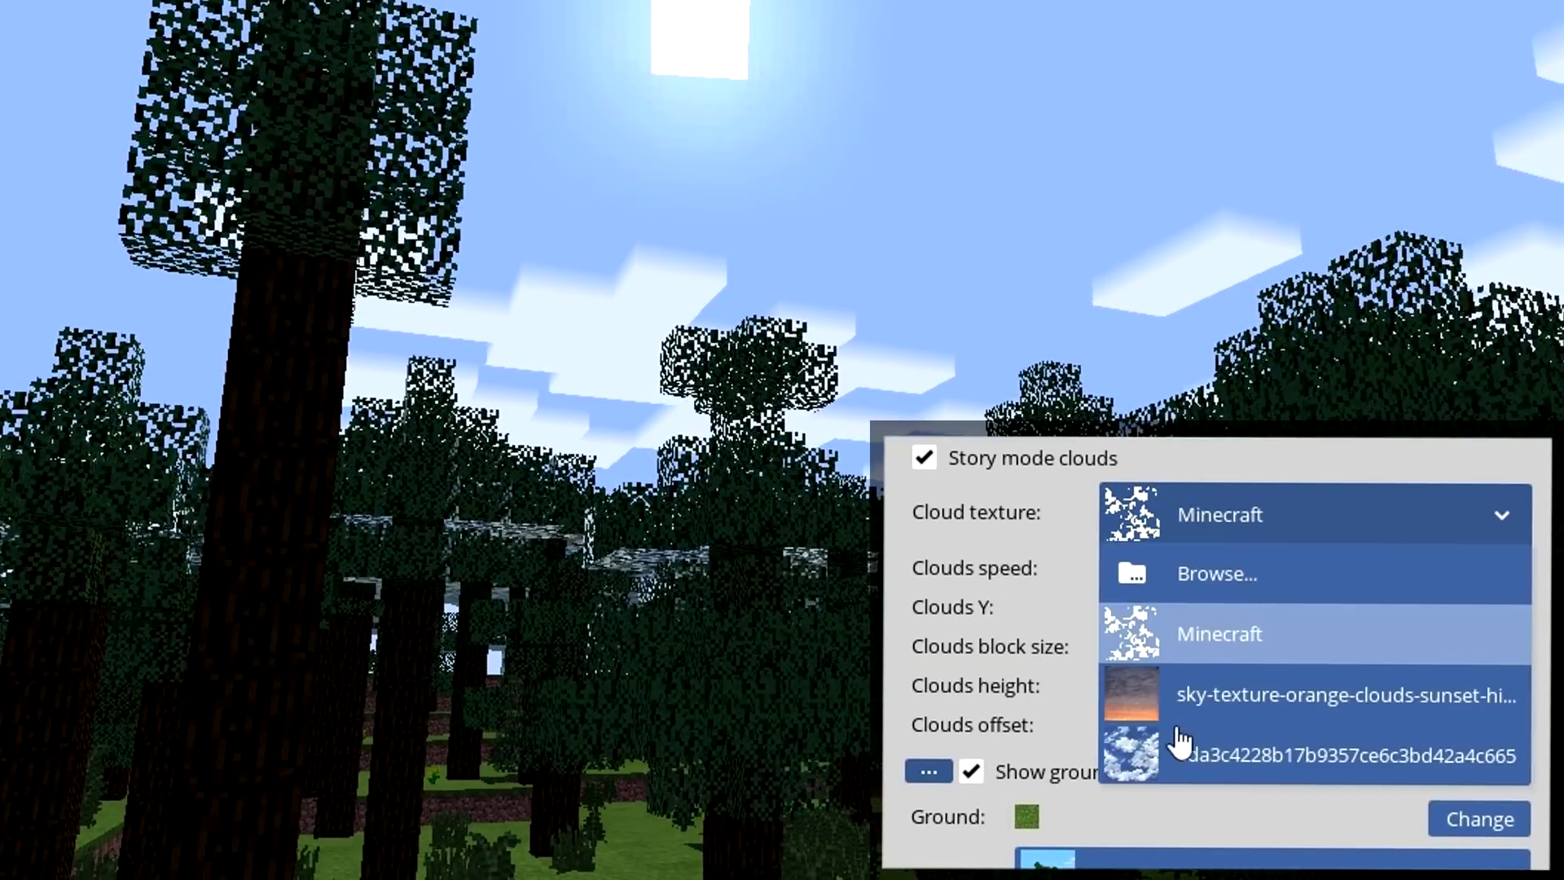
left_click(1222, 512)
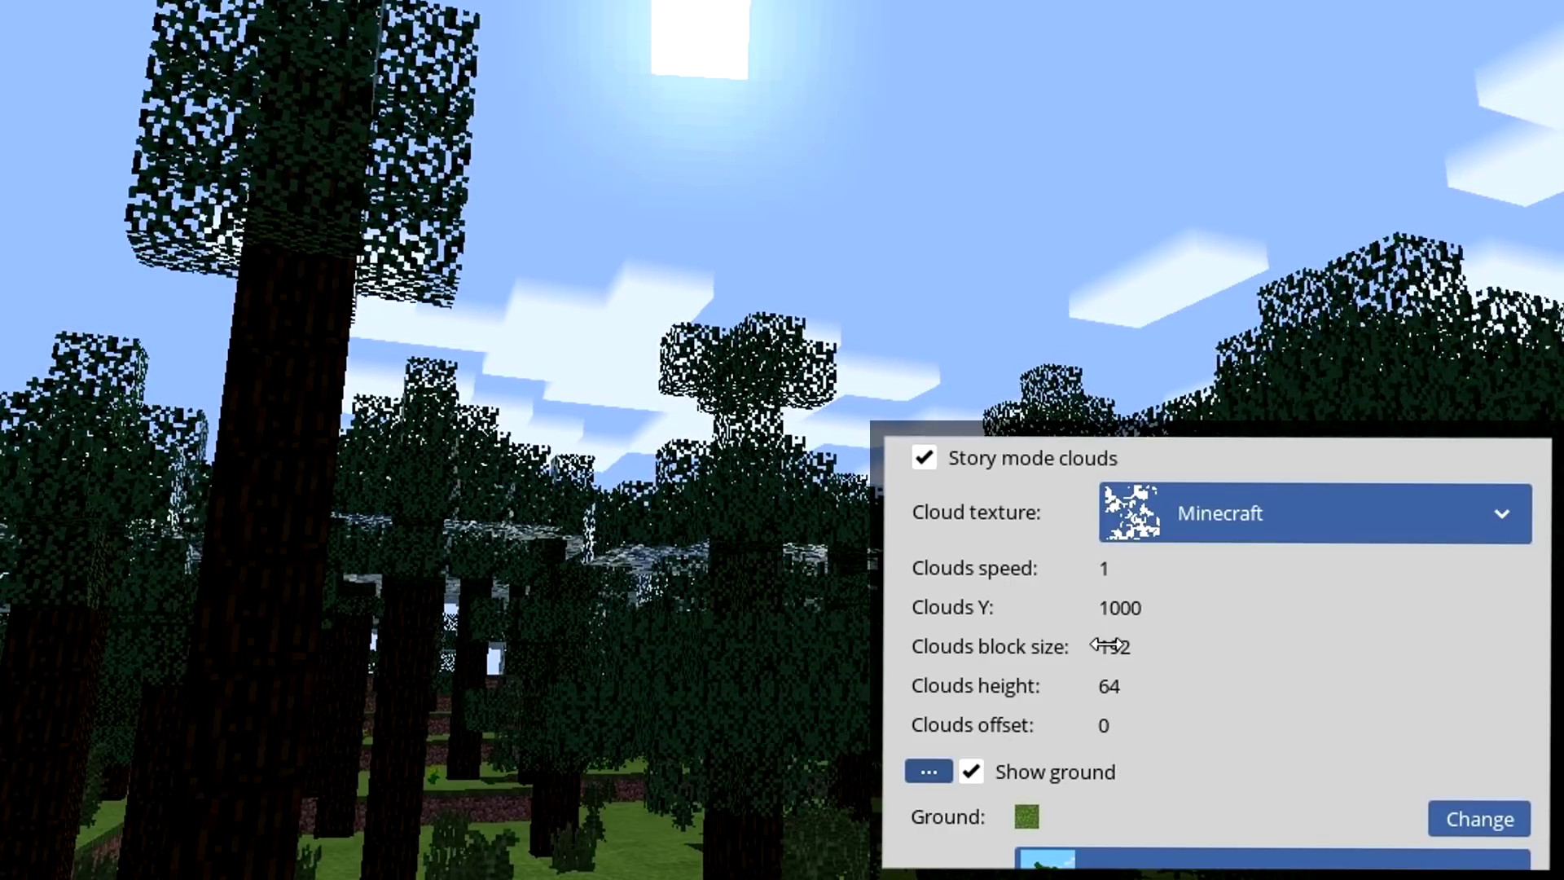
Step: Try cloud speeds of 33.90, -67.10 and -71.50 while watching the sky, and reset the speed to 1
left_click_drag(1102, 572, 784, 120)
right_click_drag(781, 107, 780, 33)
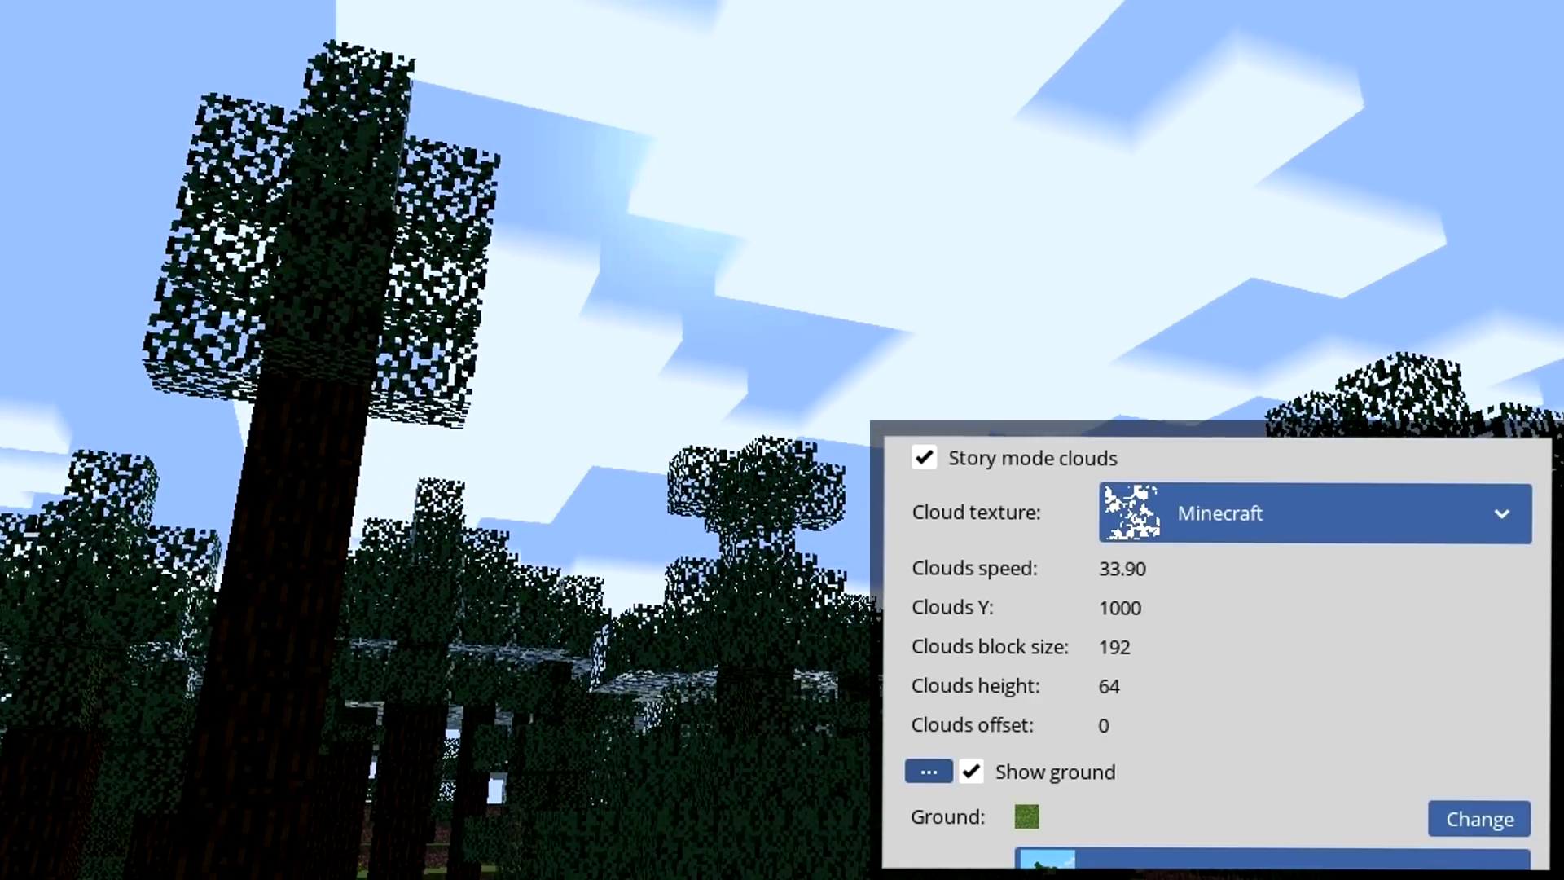
right_click(1110, 575)
left_click_drag(1122, 573, 899, 315)
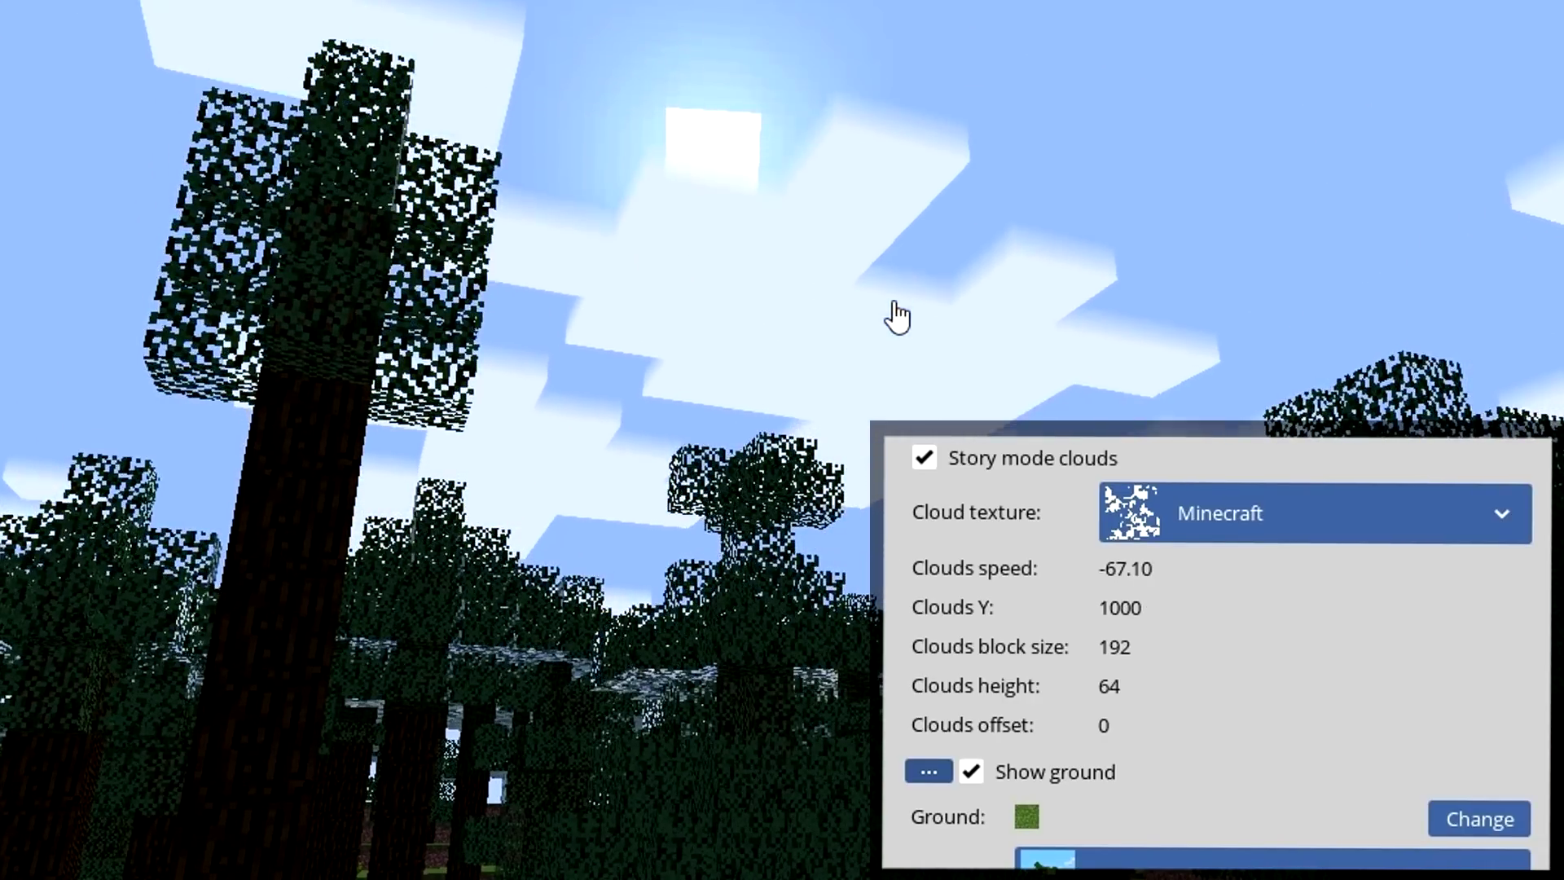
left_click_drag(1152, 569, 1081, 580)
right_click_drag(780, 316, 780, 204)
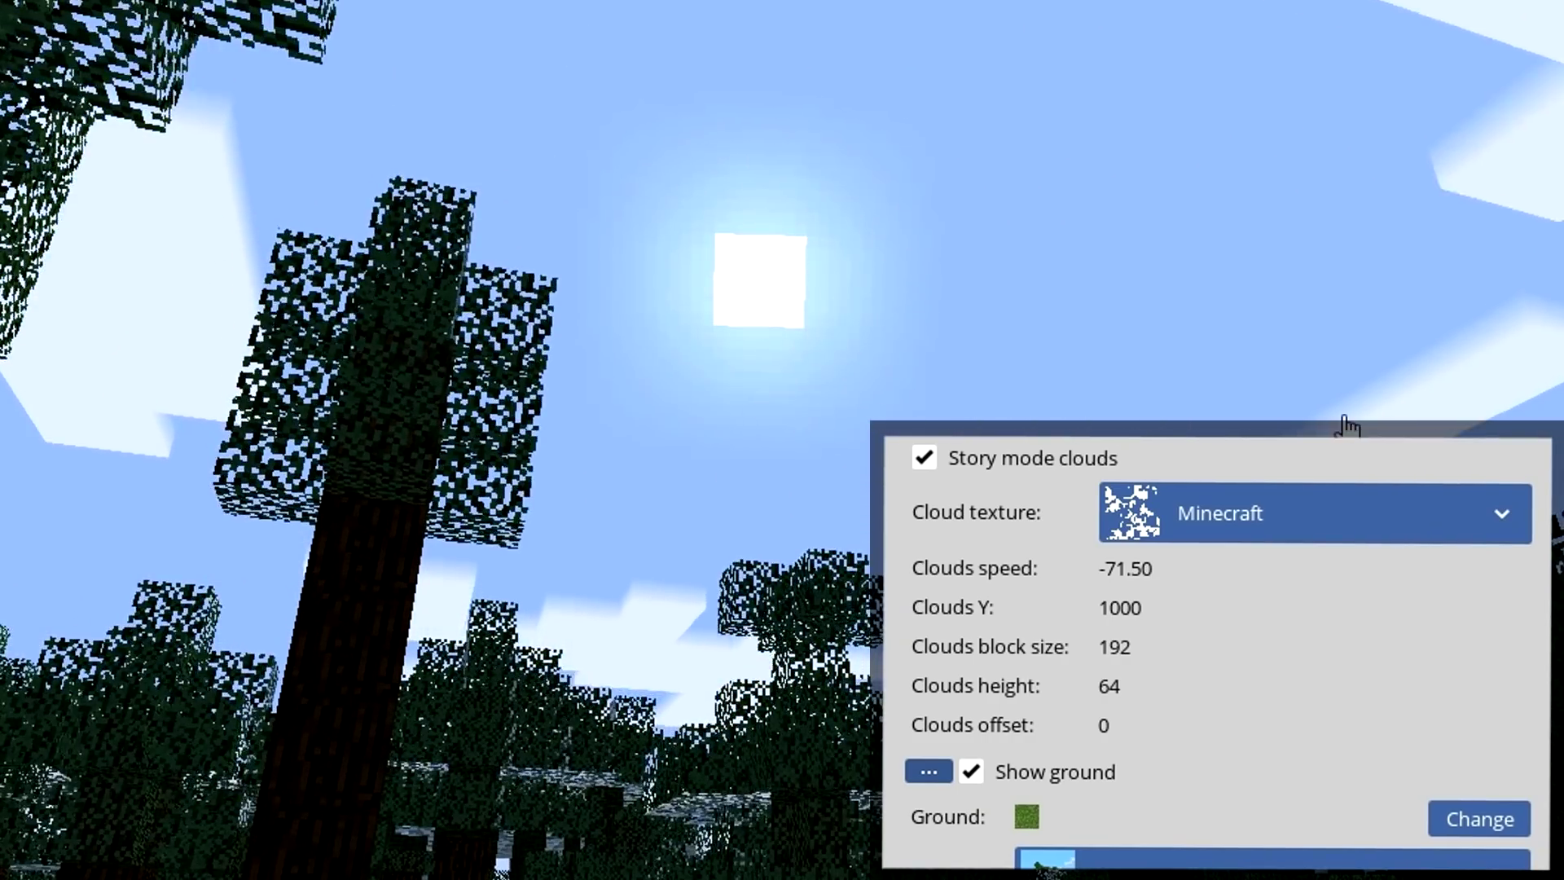
right_click(1119, 568)
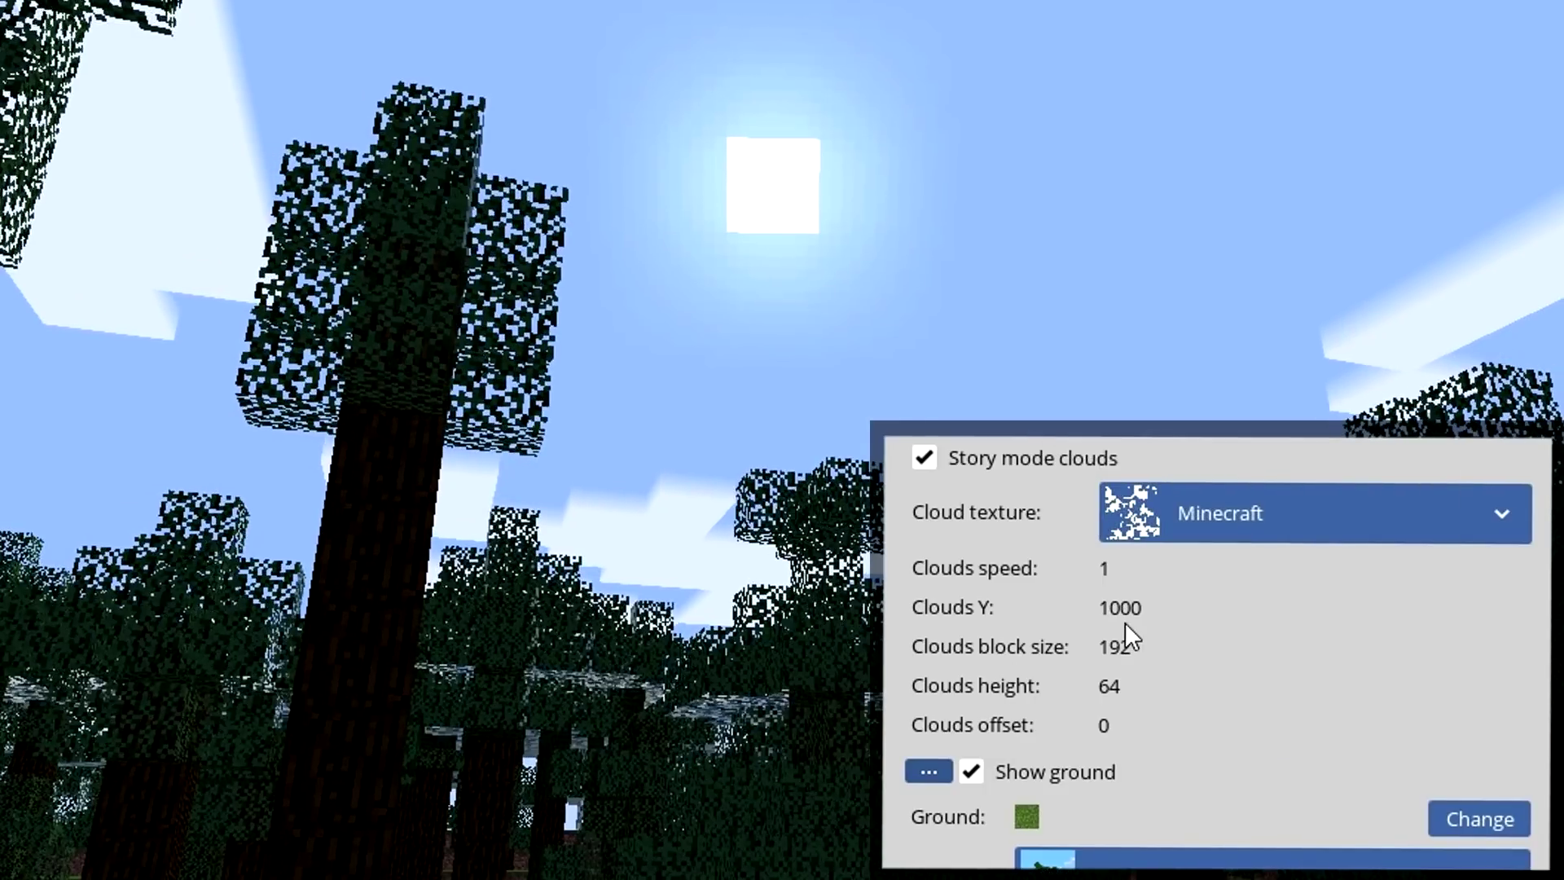
Step: Set Clouds Y to 1580 and try cloud block sizes of 1002 and 16, returning the size to 192
mouse_move(1120, 608)
left_mouse_down()
mouse_move(1260, 600)
mouse_move(1139, 623)
left_mouse_up()
left_click_drag(1116, 629, 1119, 610)
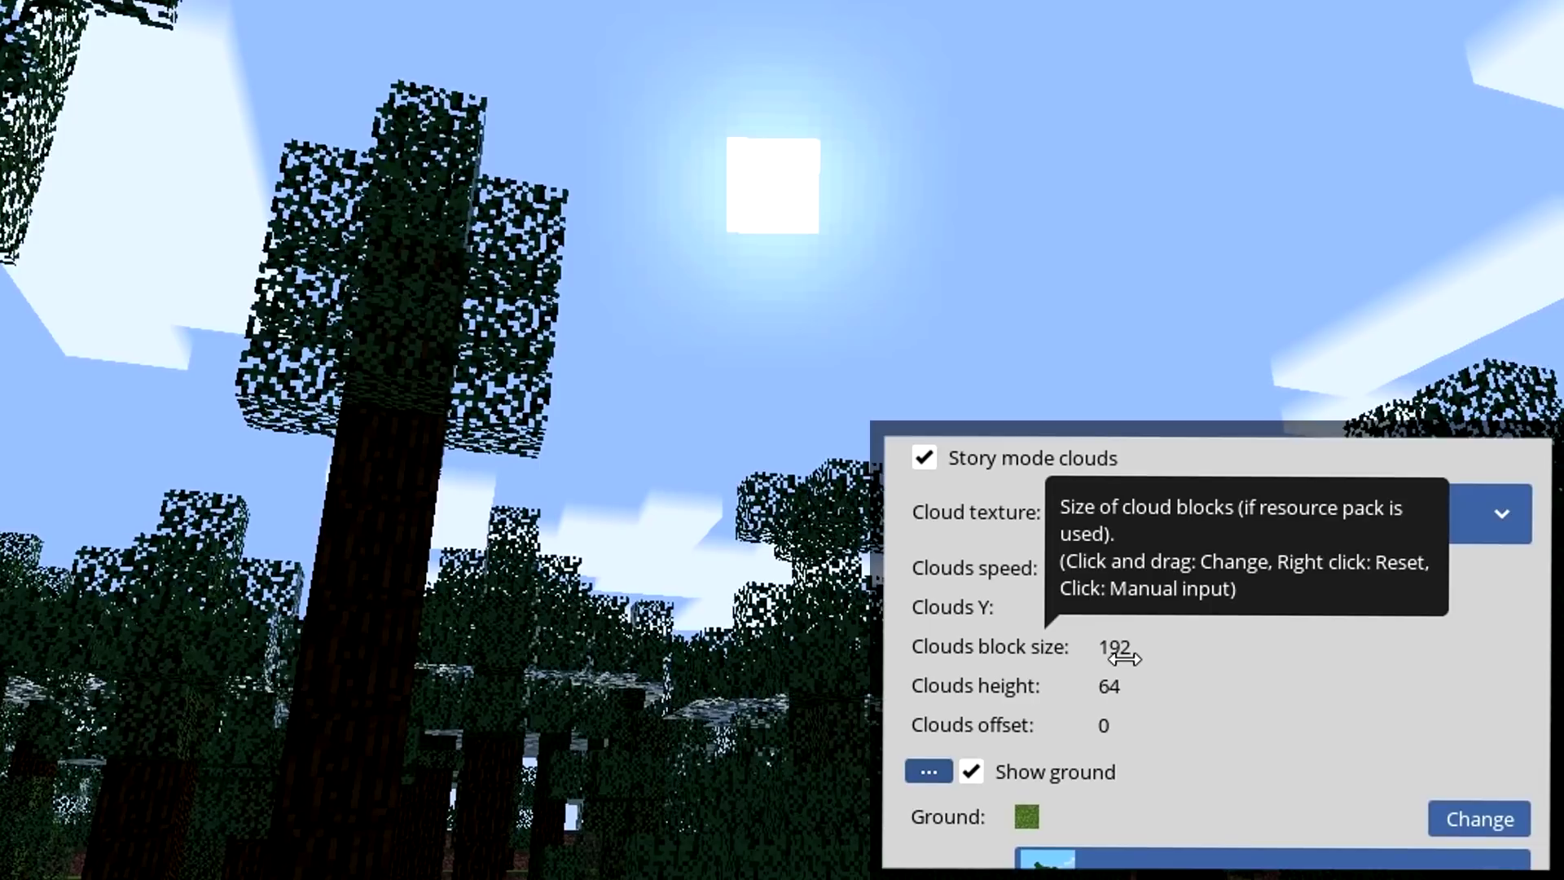
left_click_drag(1120, 646, 1223, 646)
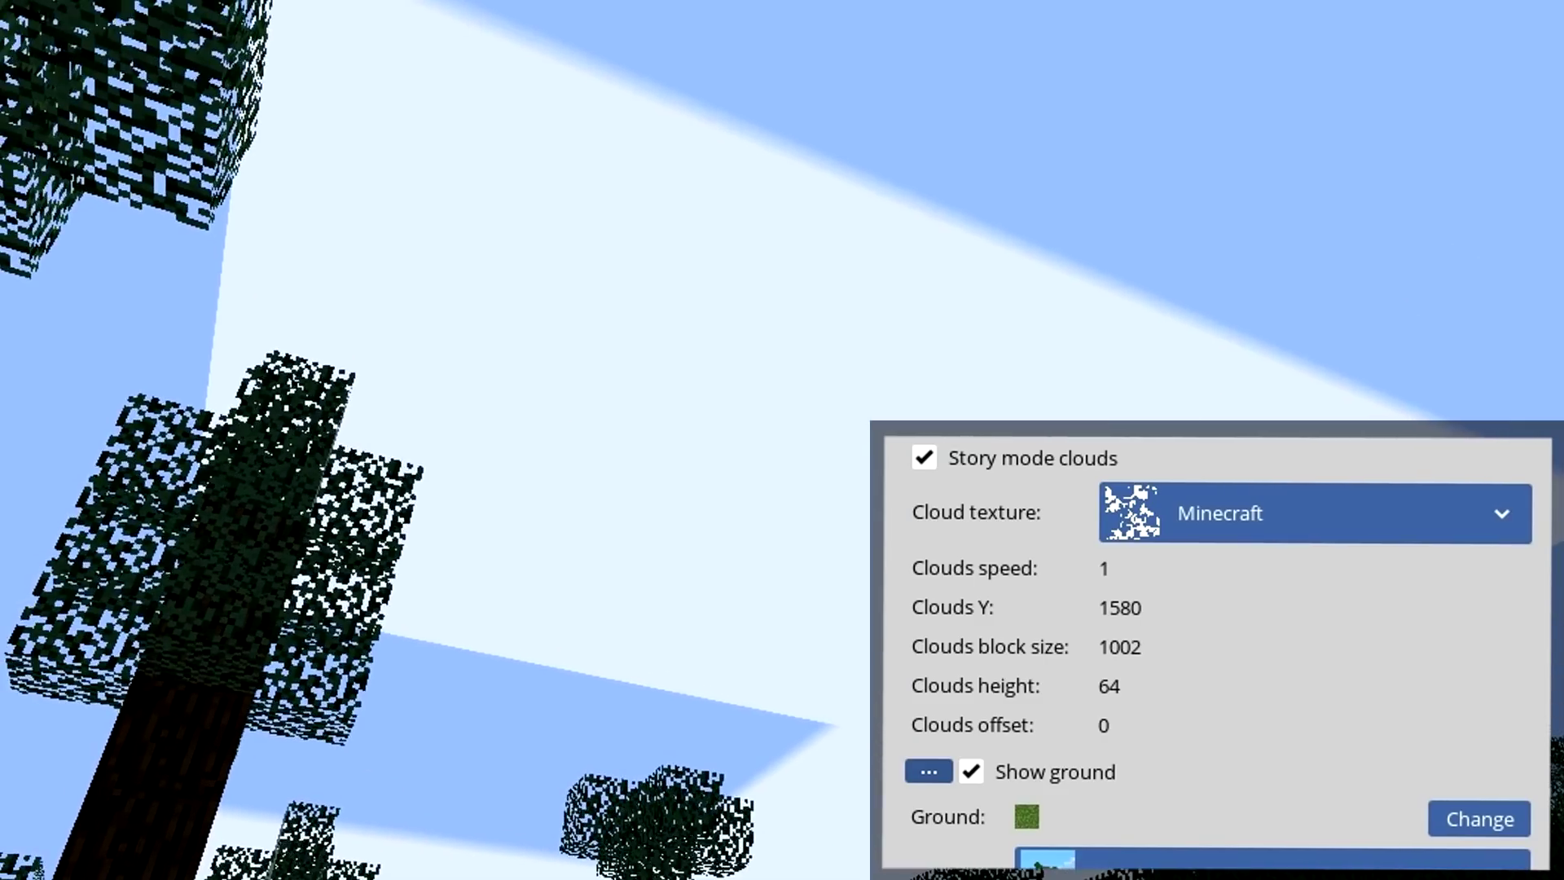
left_click_drag(1149, 656, 733, 652)
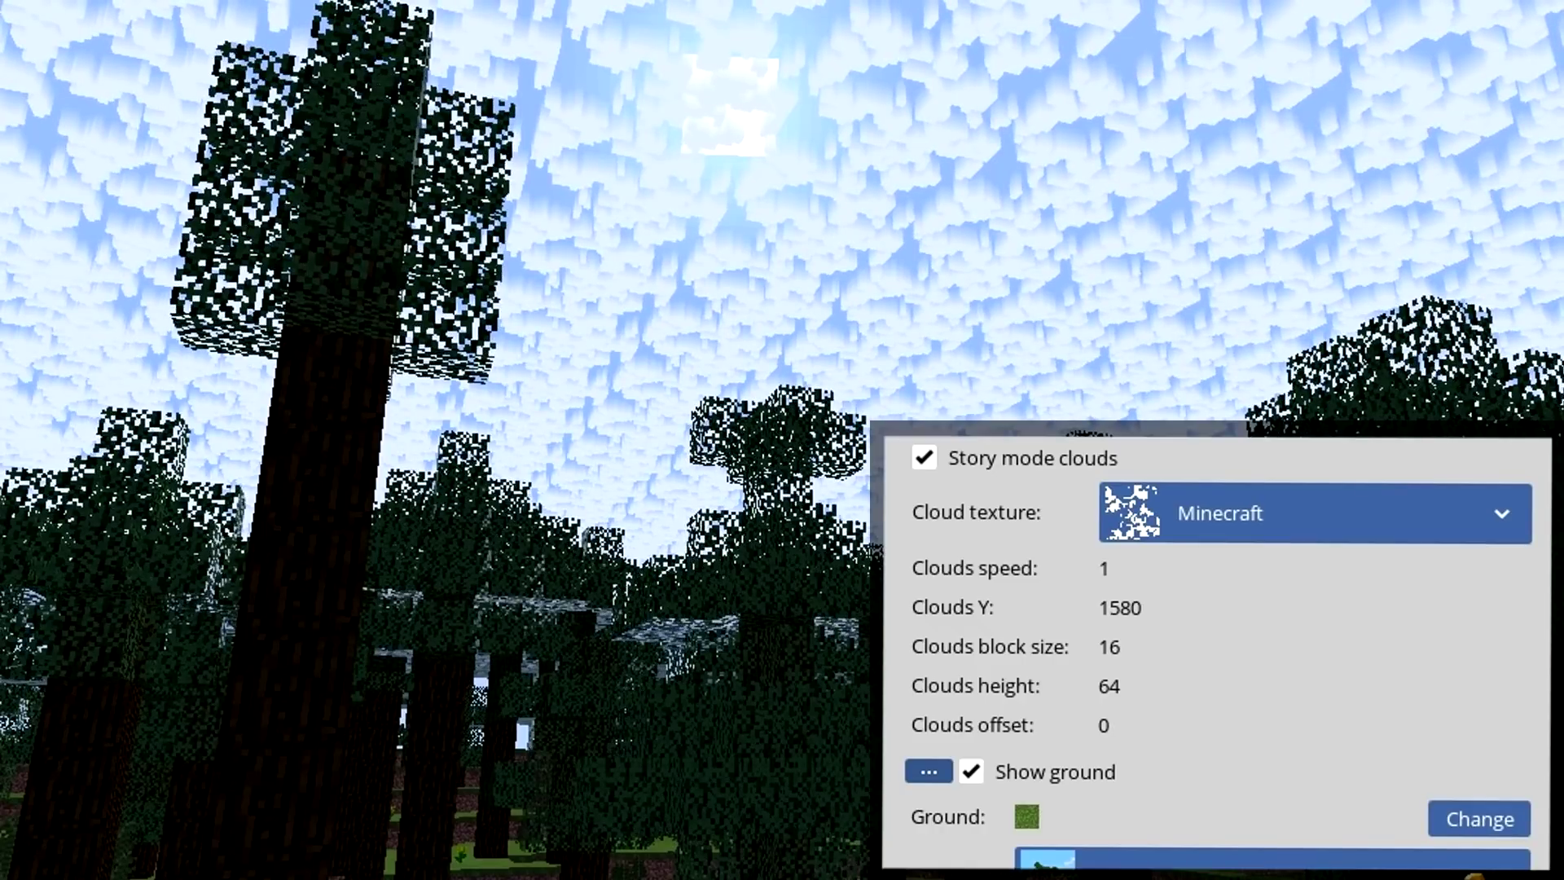
left_click_drag(1099, 657, 1106, 647)
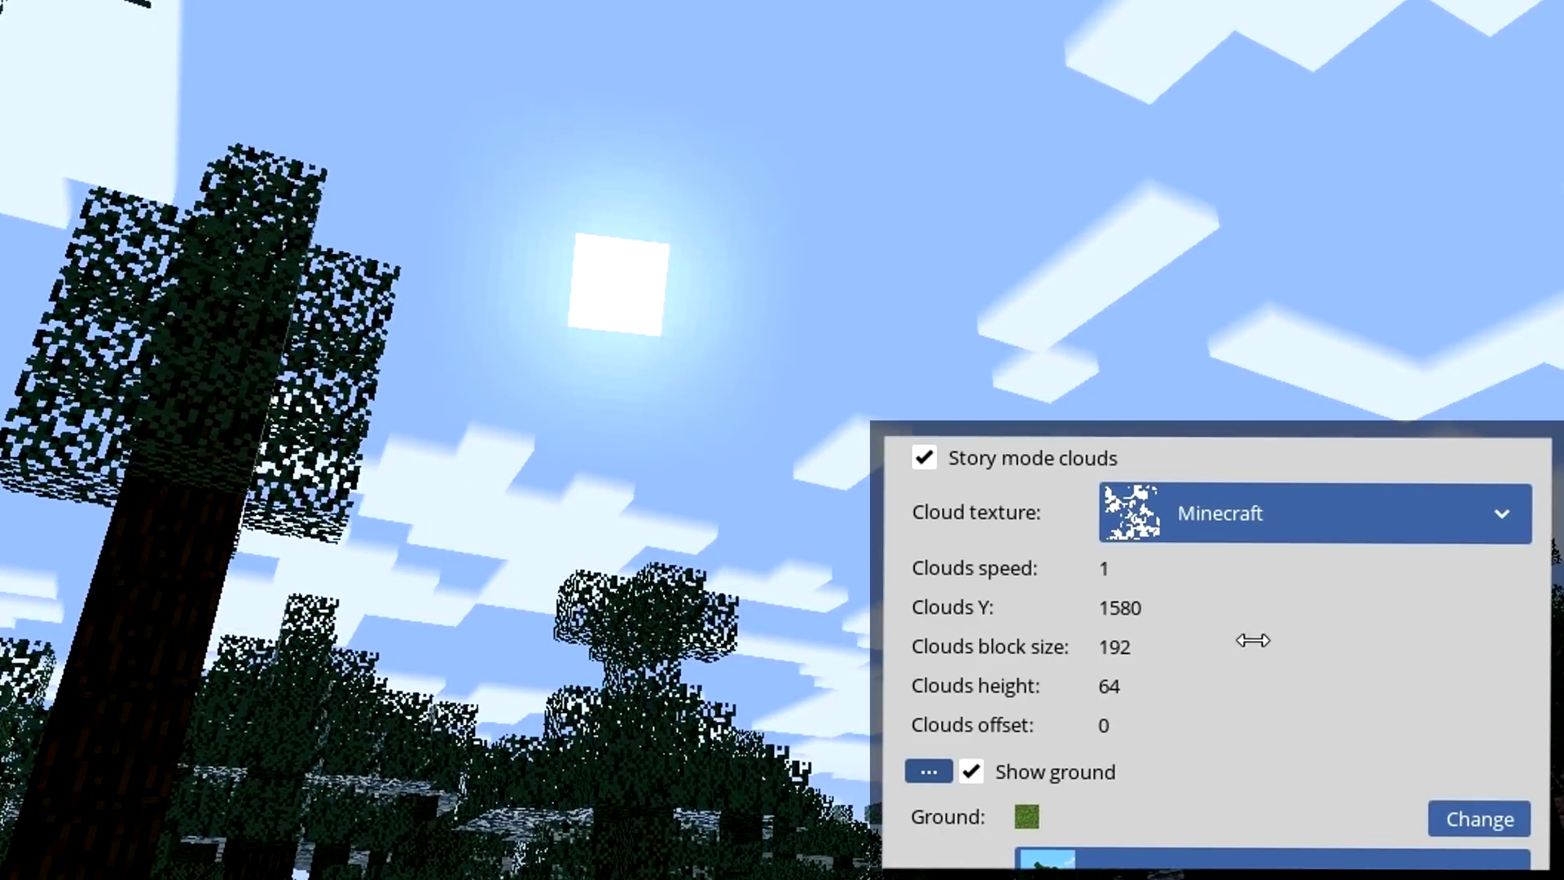
Step: Set the clouds height to 256 and try shifting the clouds offset, returning it to 0
left_click_drag(1105, 695, 1230, 733)
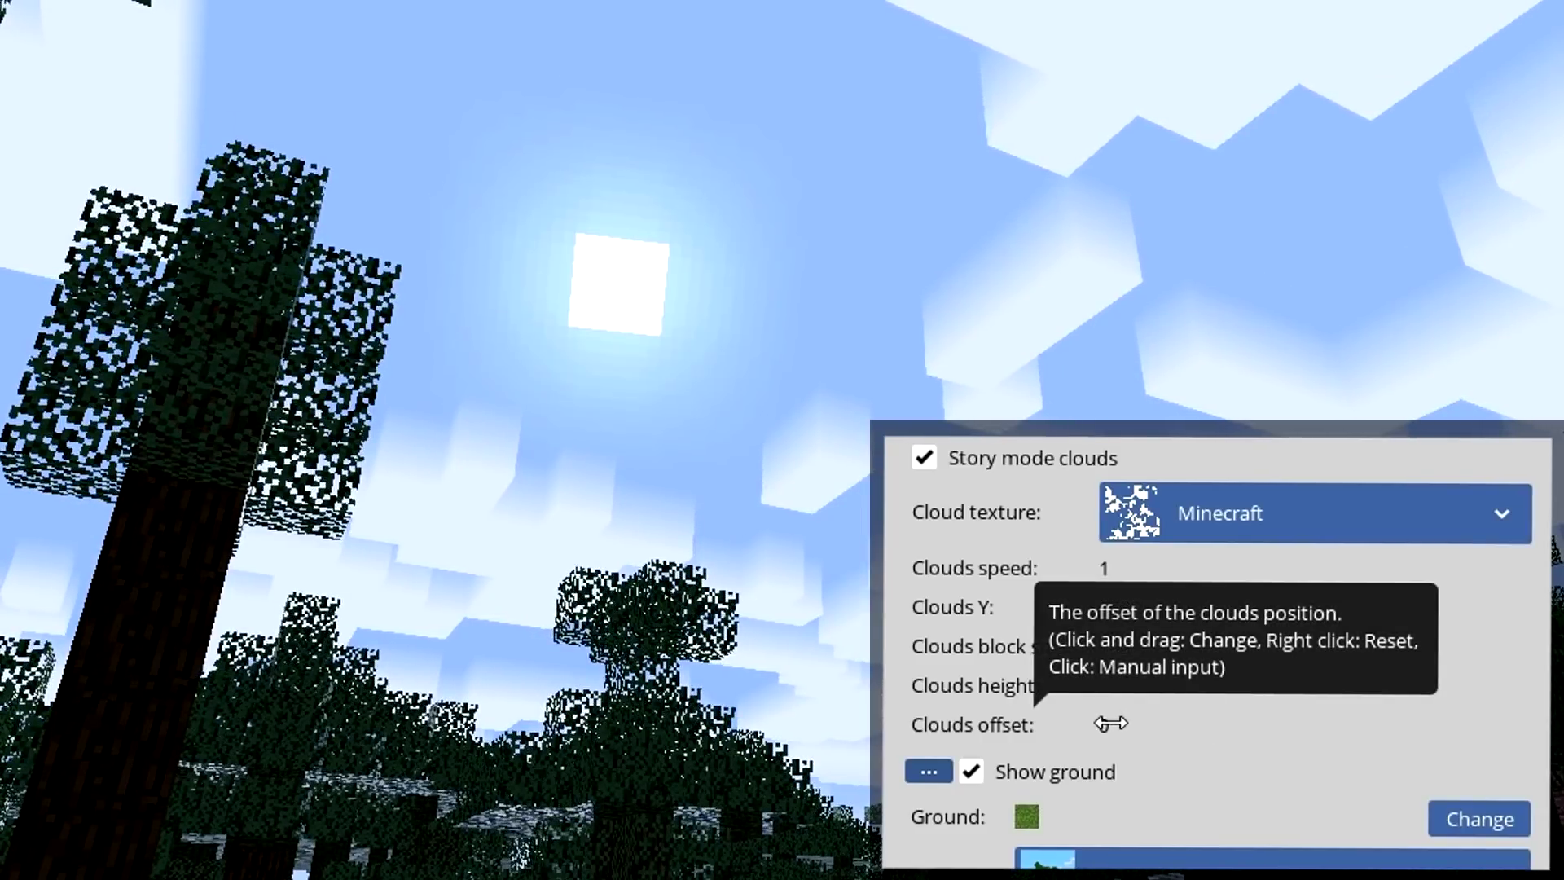
left_click_drag(1110, 723, 977, 722)
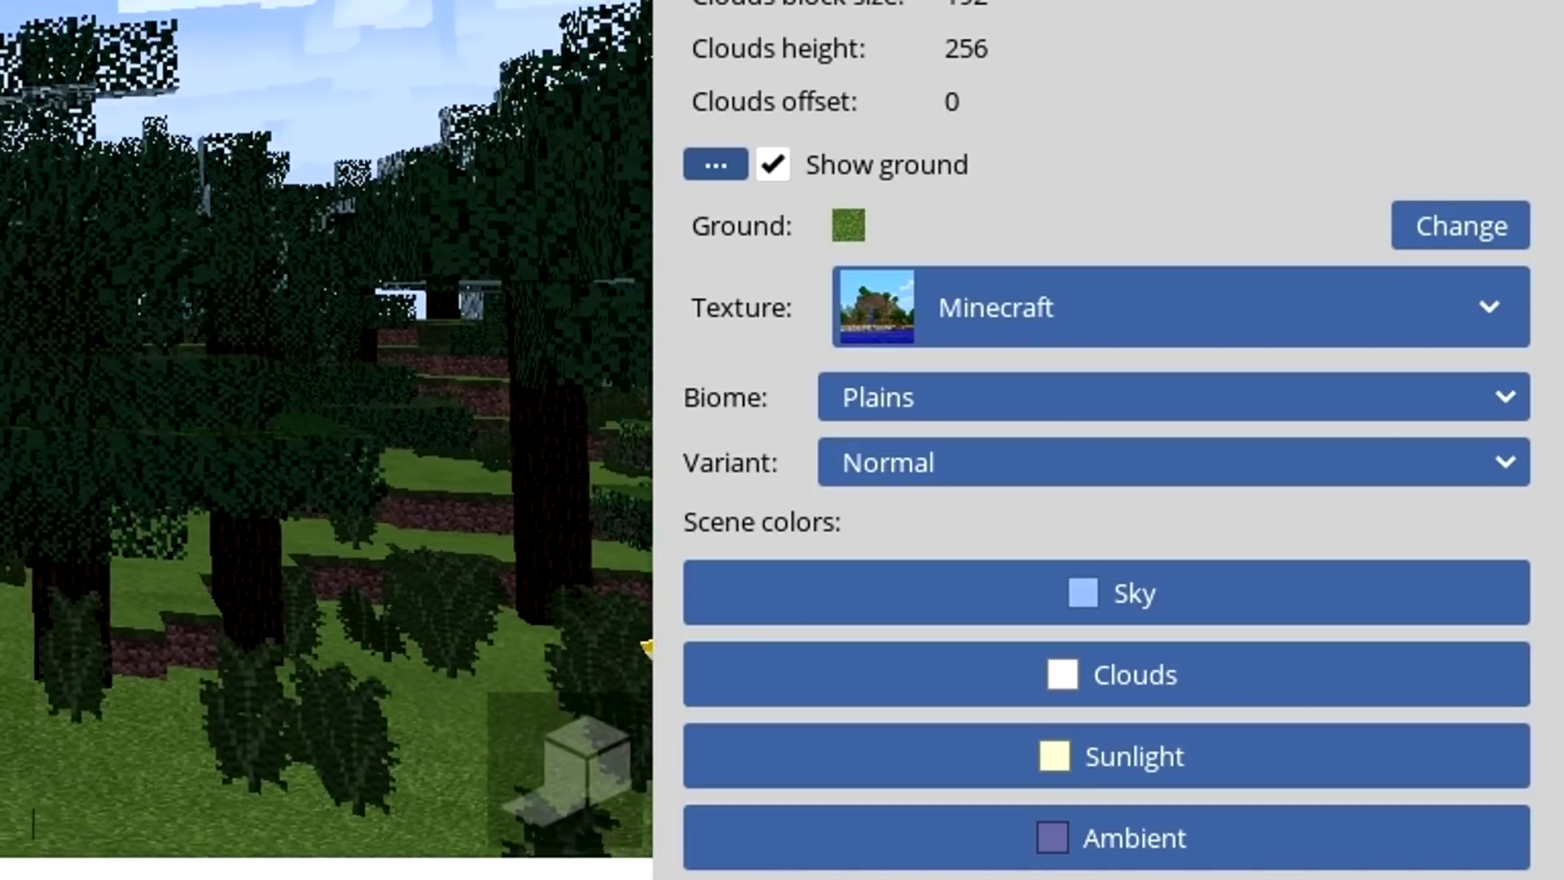
Step: Check the available ground textures, keeping the Minecraft texture
left_click(1250, 326)
left_click(1037, 297)
left_click(992, 338)
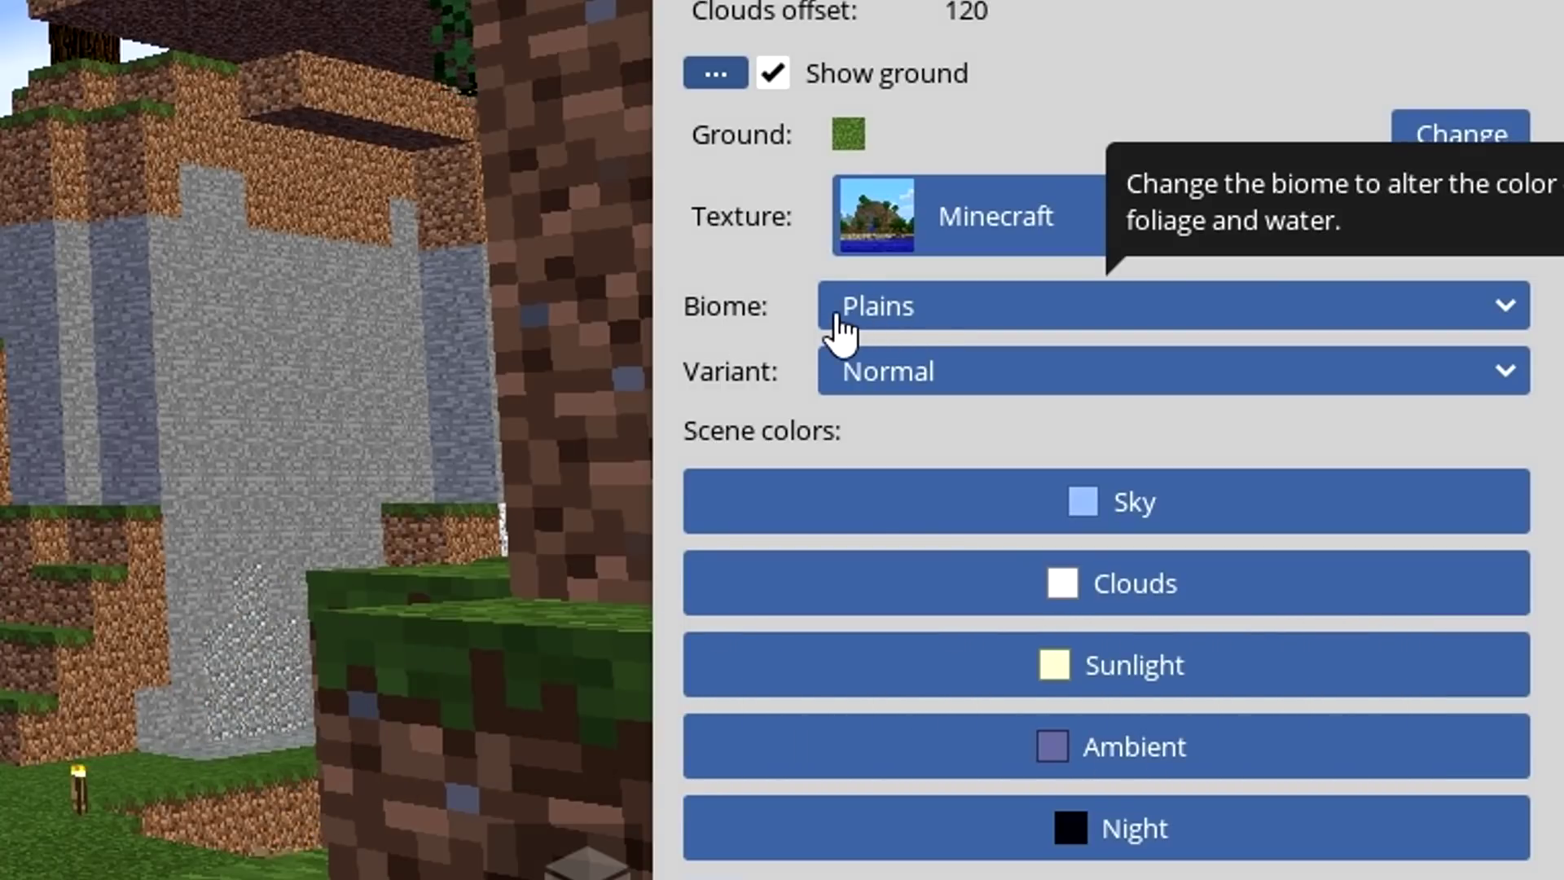
Step: Set the biome to Jungle and look over the recolored grass and foliage in the scene
left_click(839, 325)
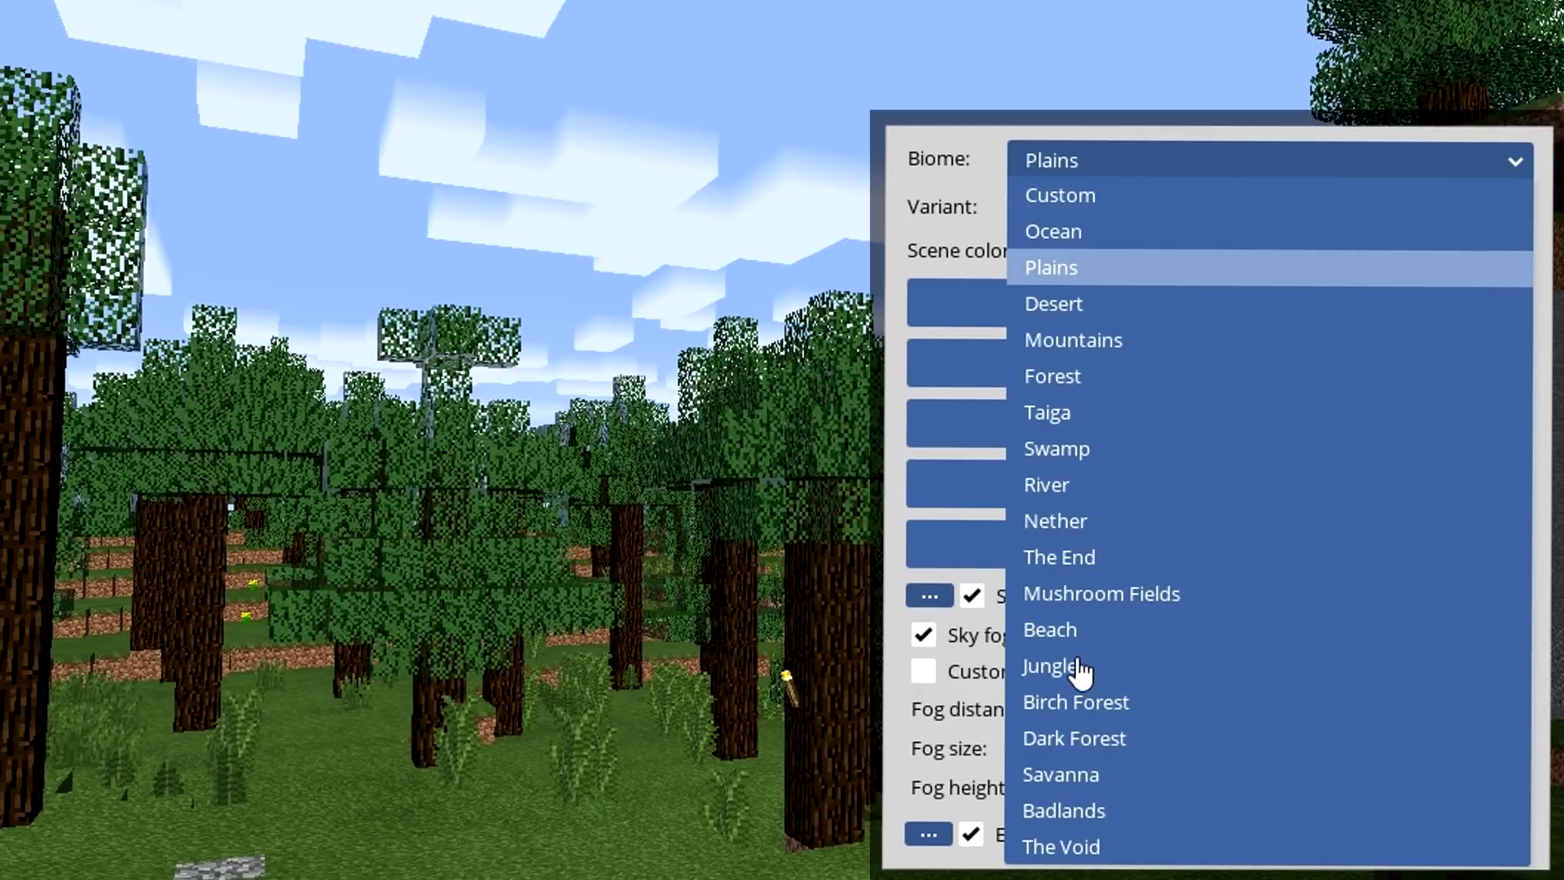
left_click(1078, 663)
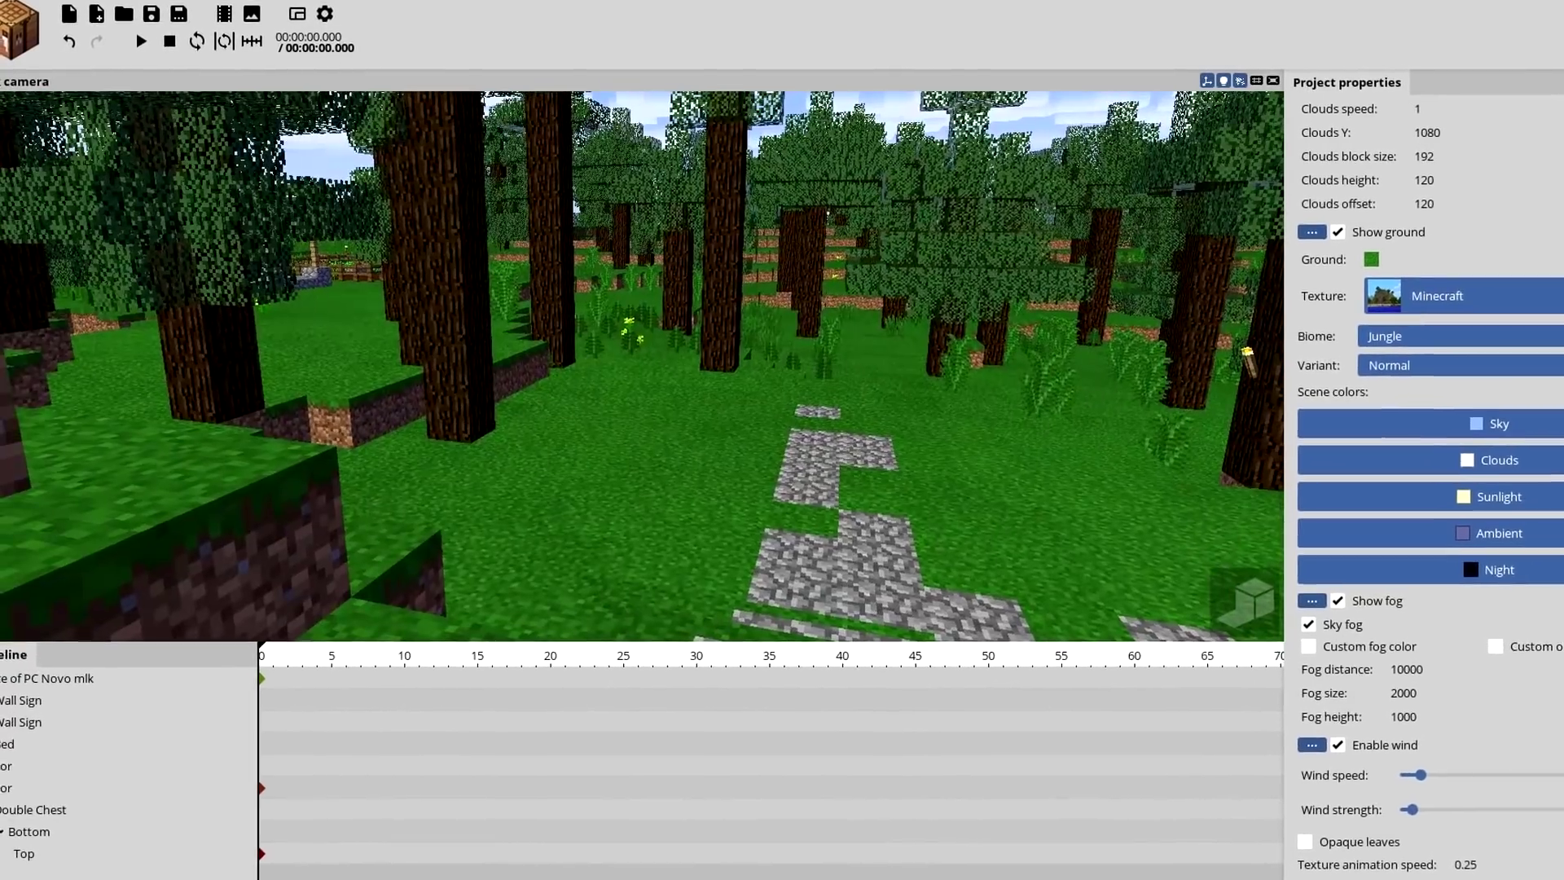
right_click_drag(641, 367, 977, 407)
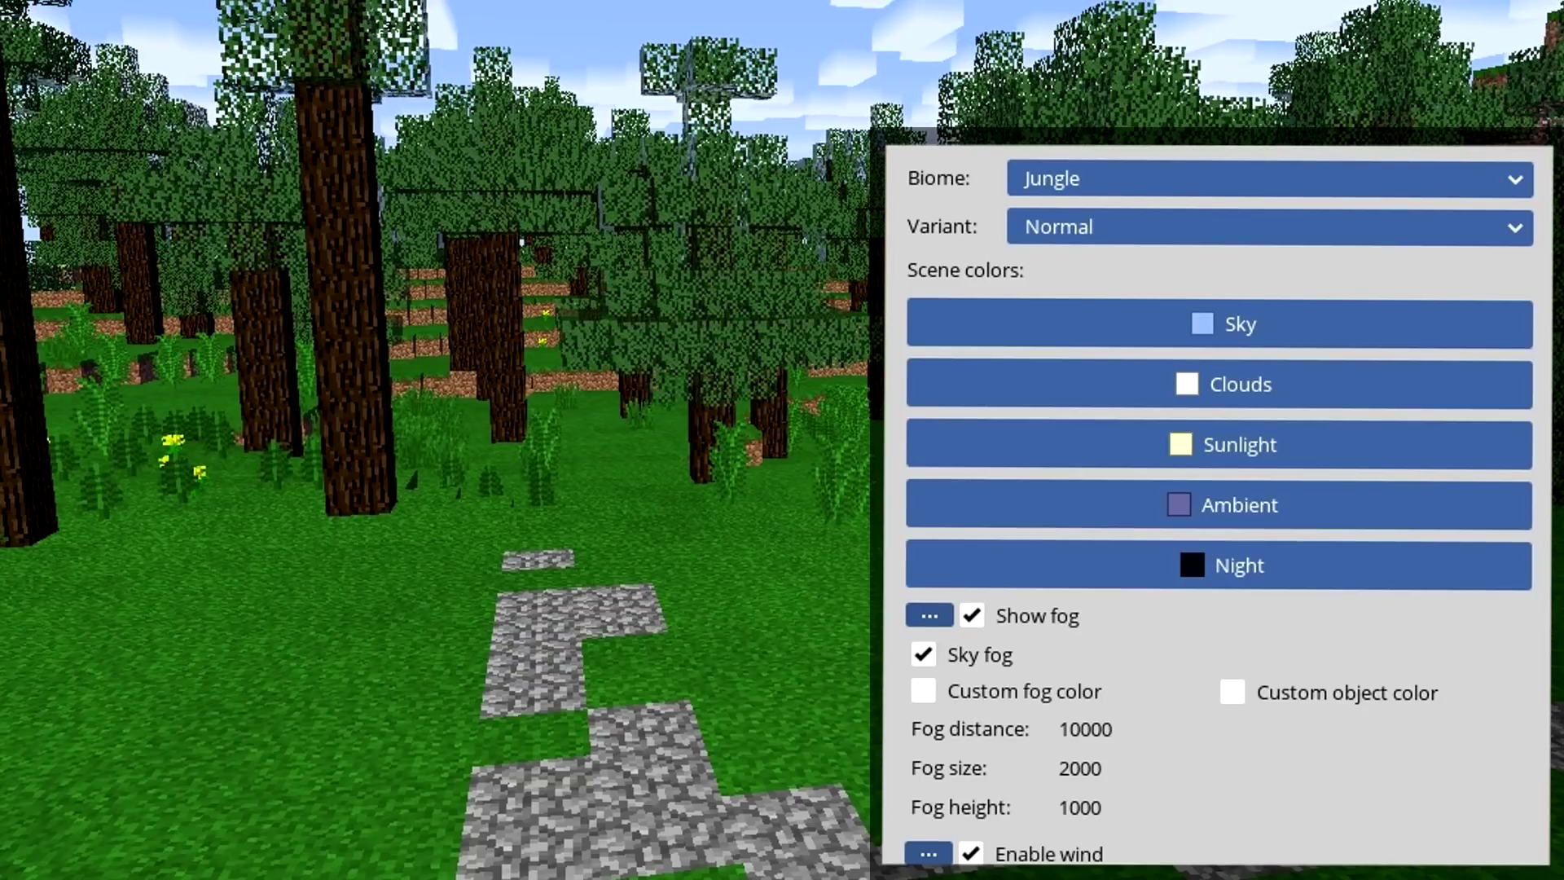
Step: Set the biome to Desert and check its variants, keeping Normal
left_click(1118, 185)
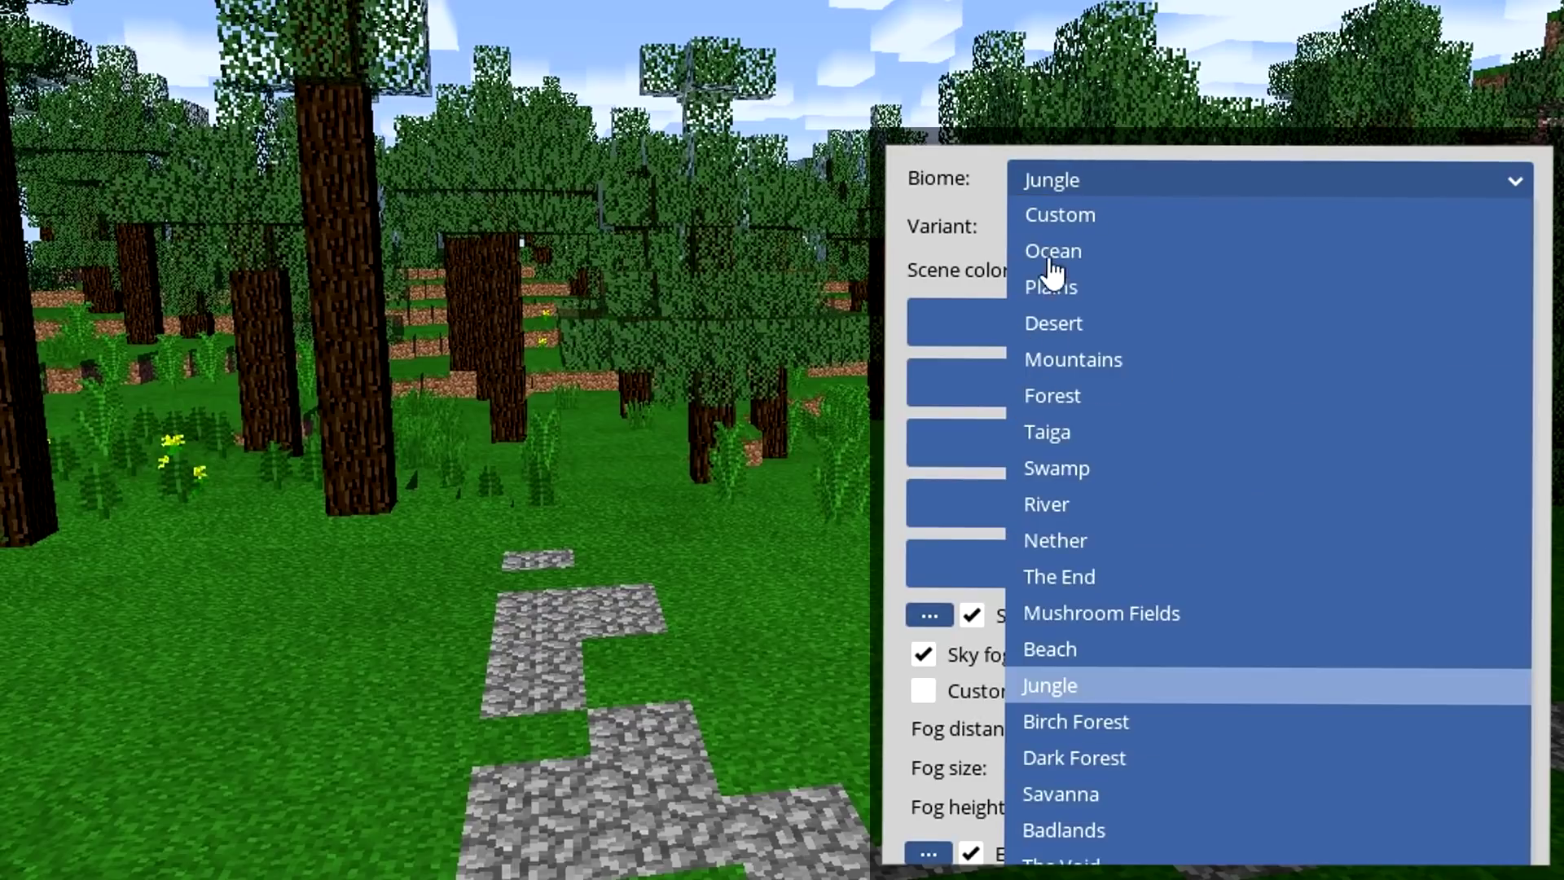
left_click(1067, 326)
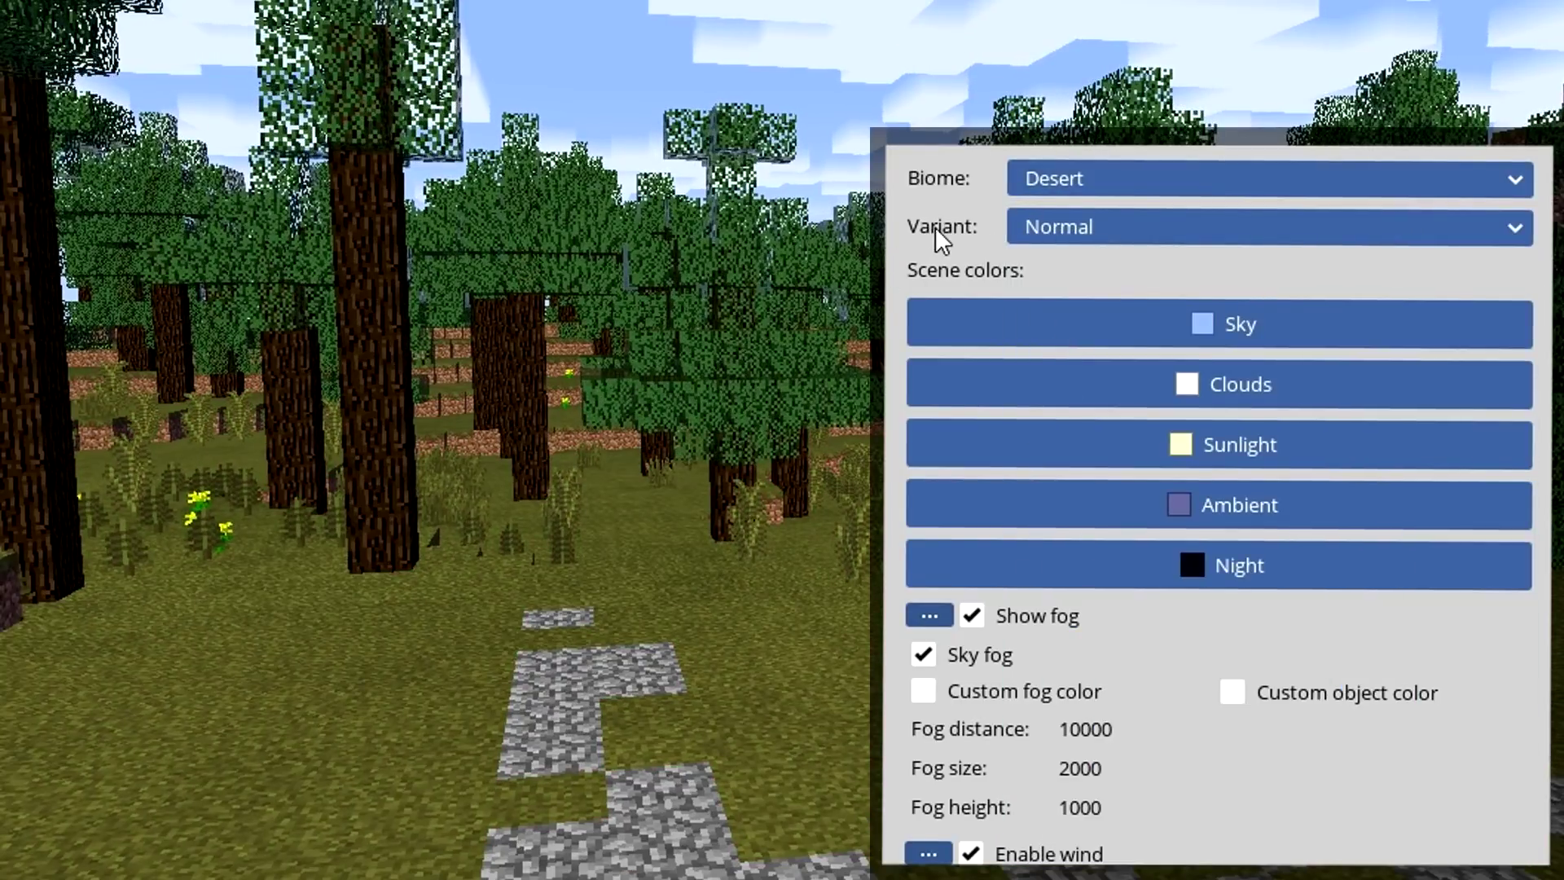
left_click(1037, 236)
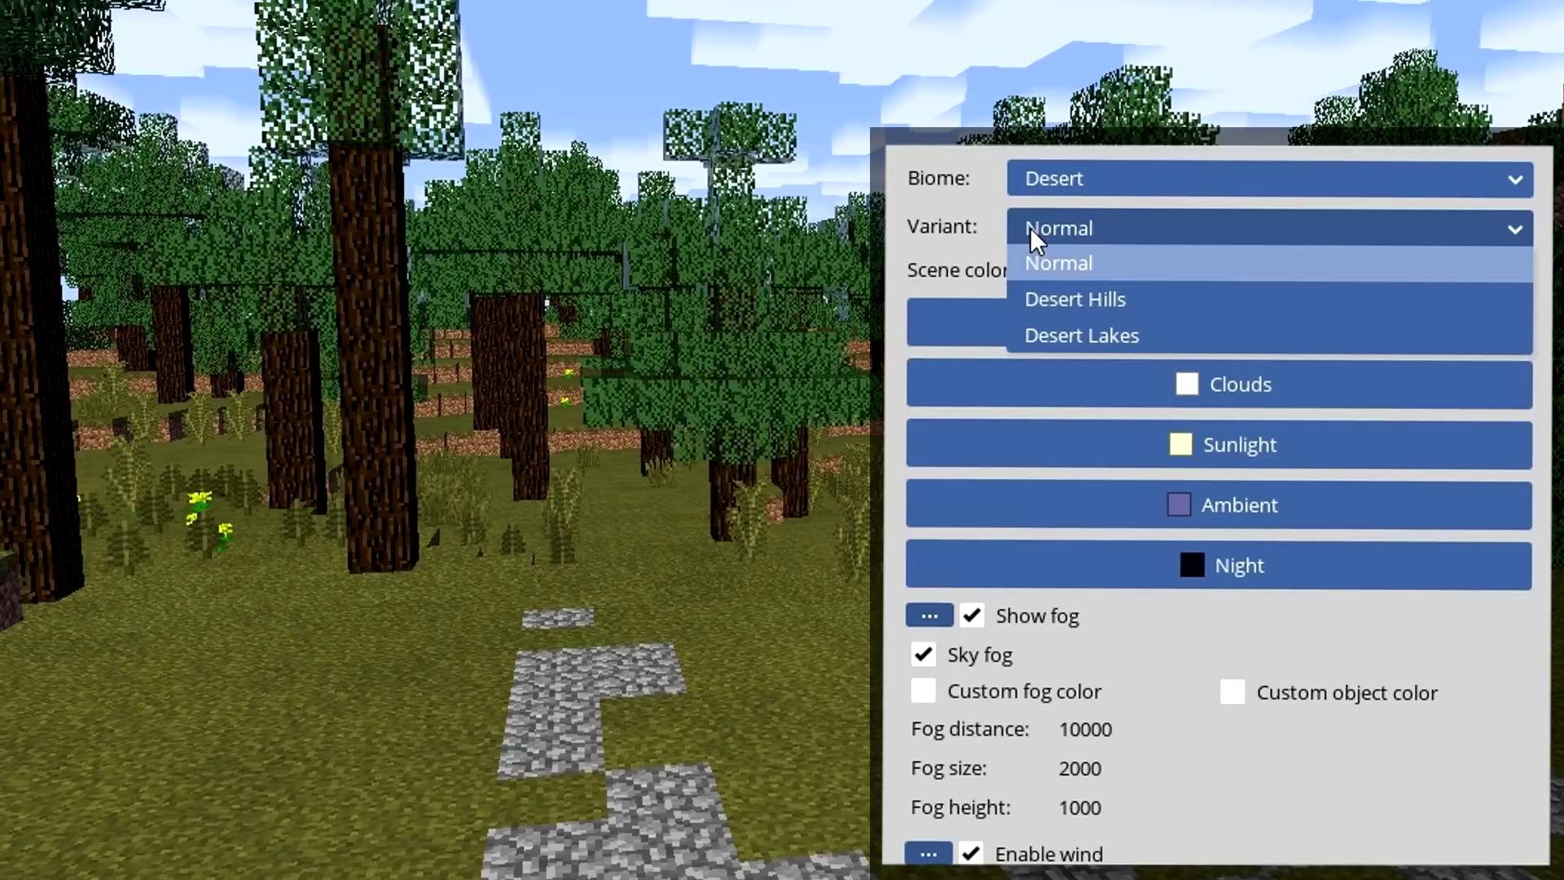
left_click(1059, 240)
left_click(1044, 178)
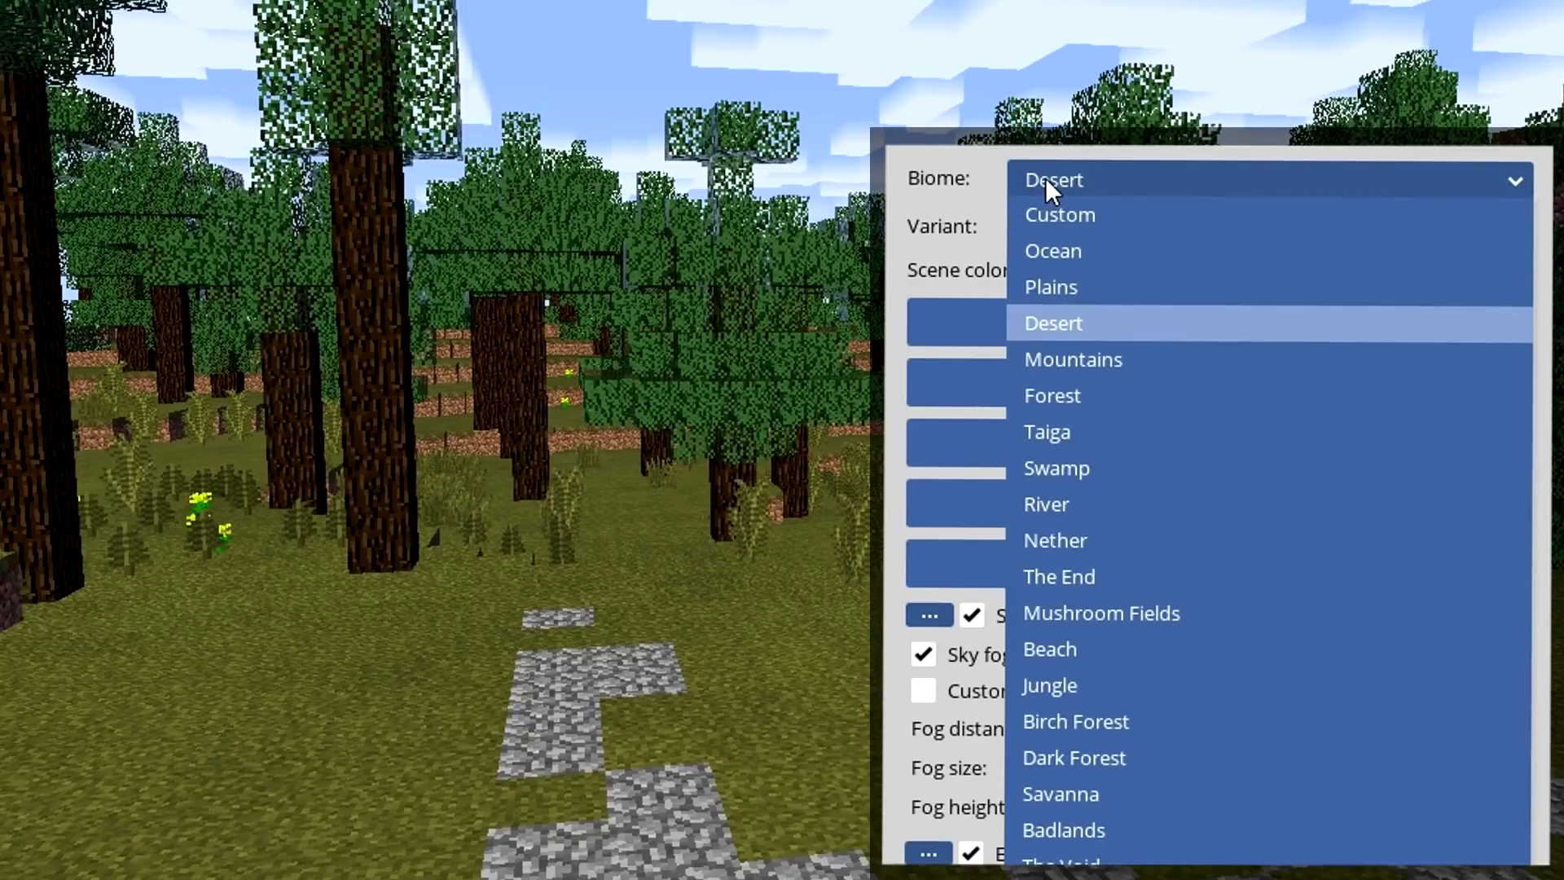
left_click(1047, 176)
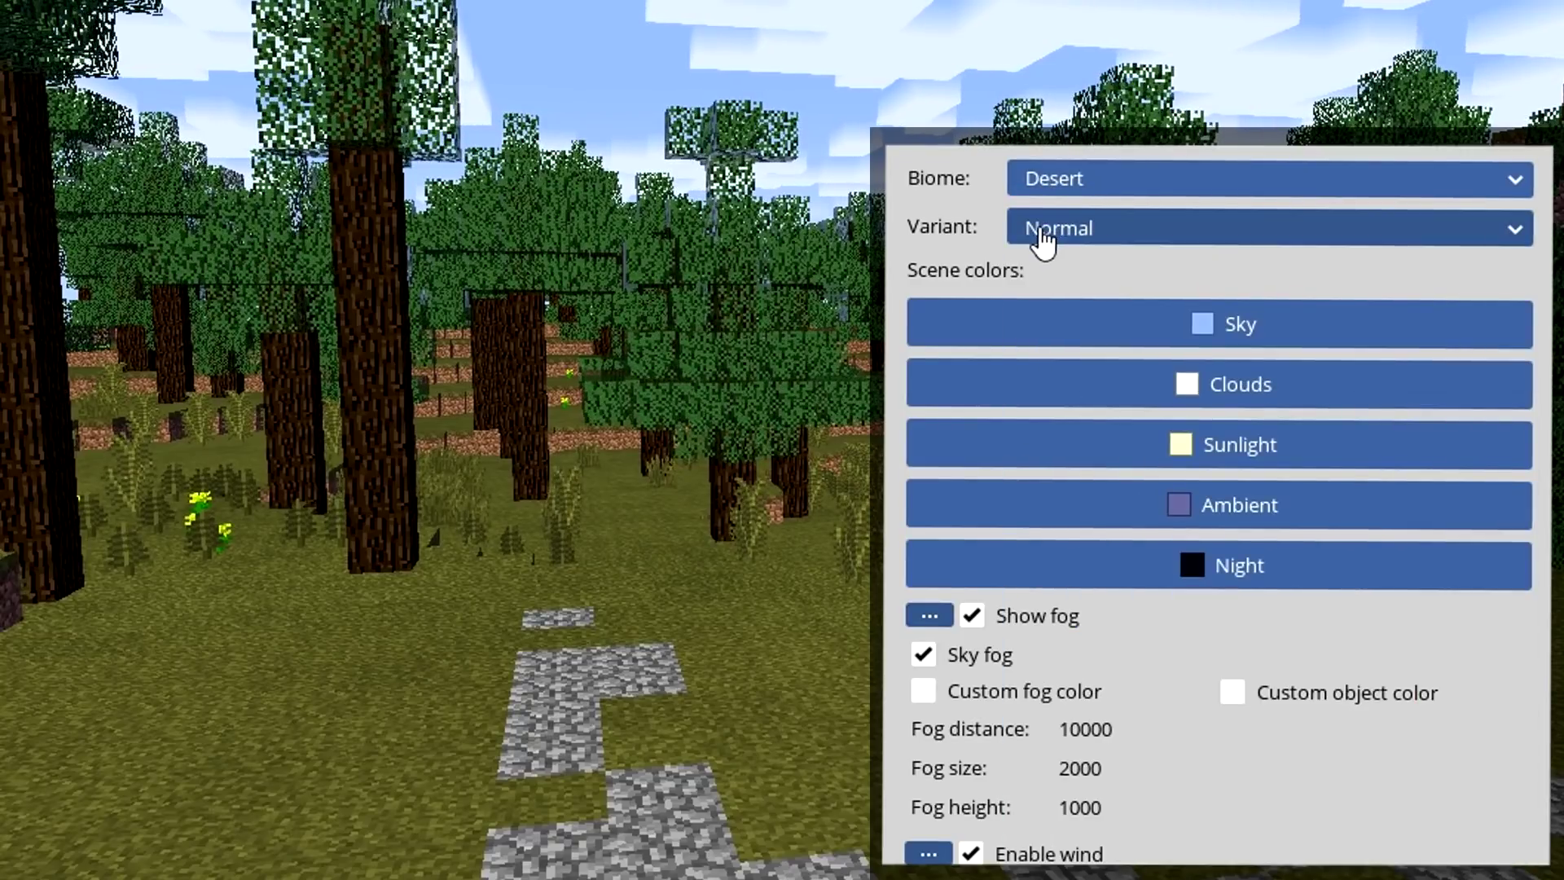
Step: Try the Desert Lakes and Desert Hills variants of the Desert biome
left_click(1041, 238)
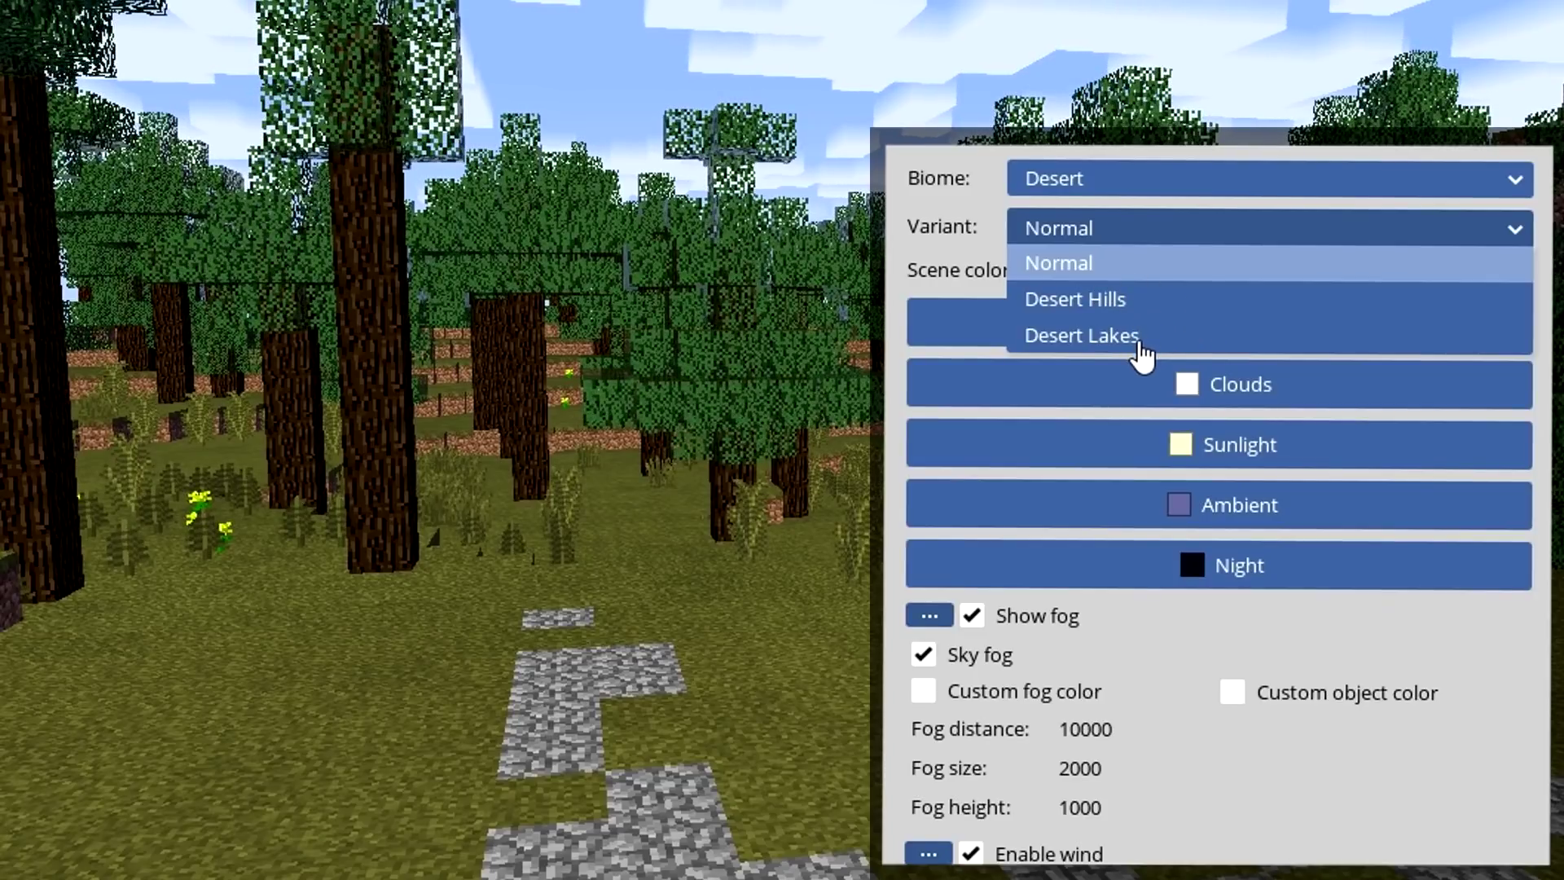
left_click(1050, 337)
left_click(1067, 232)
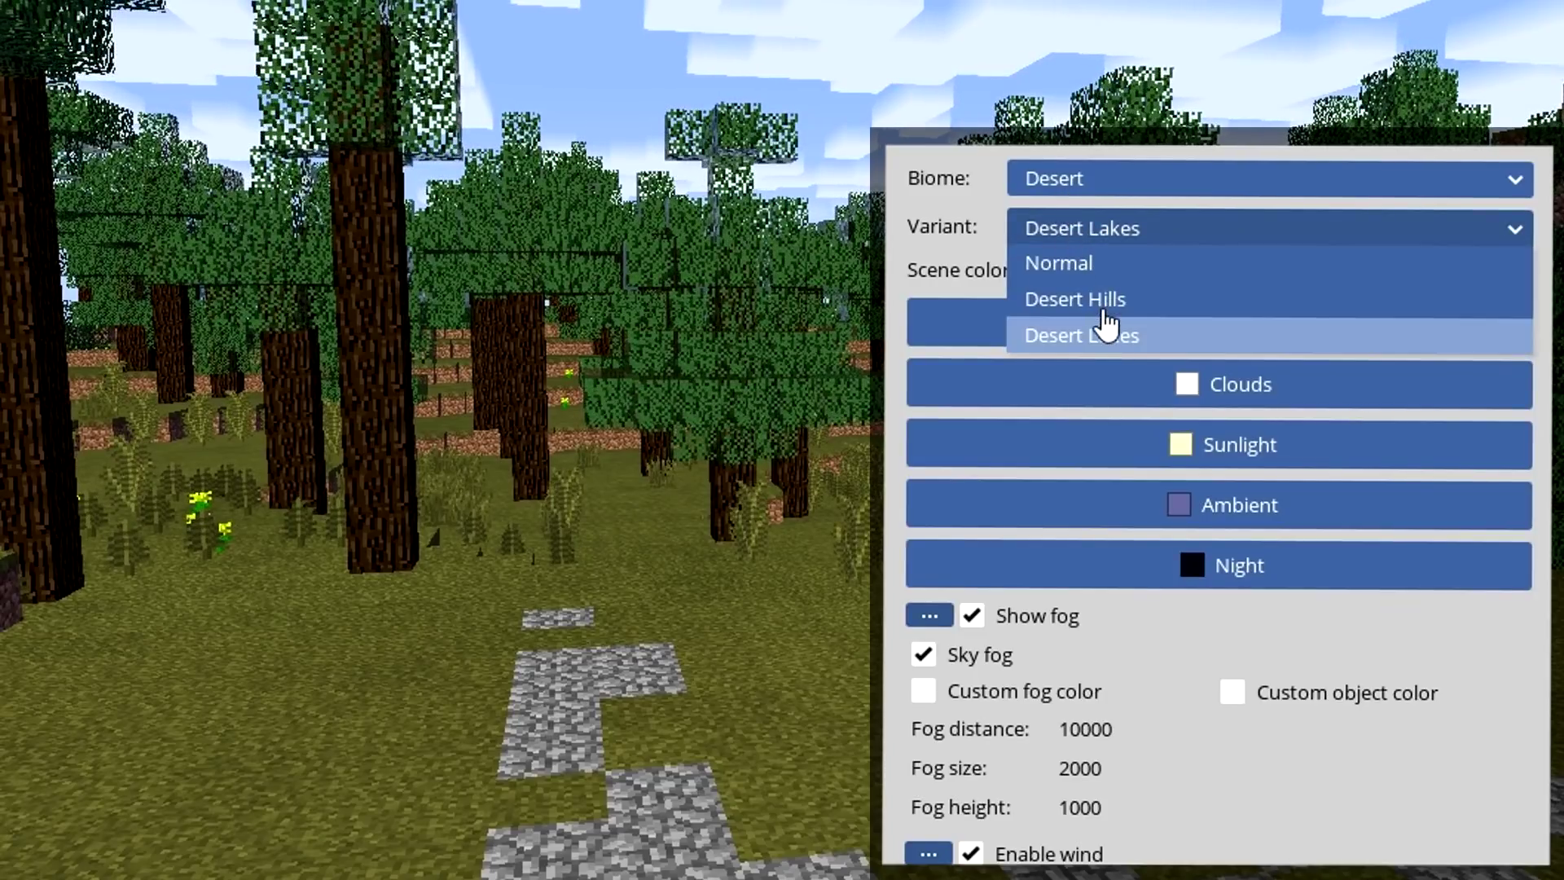
left_click(1095, 303)
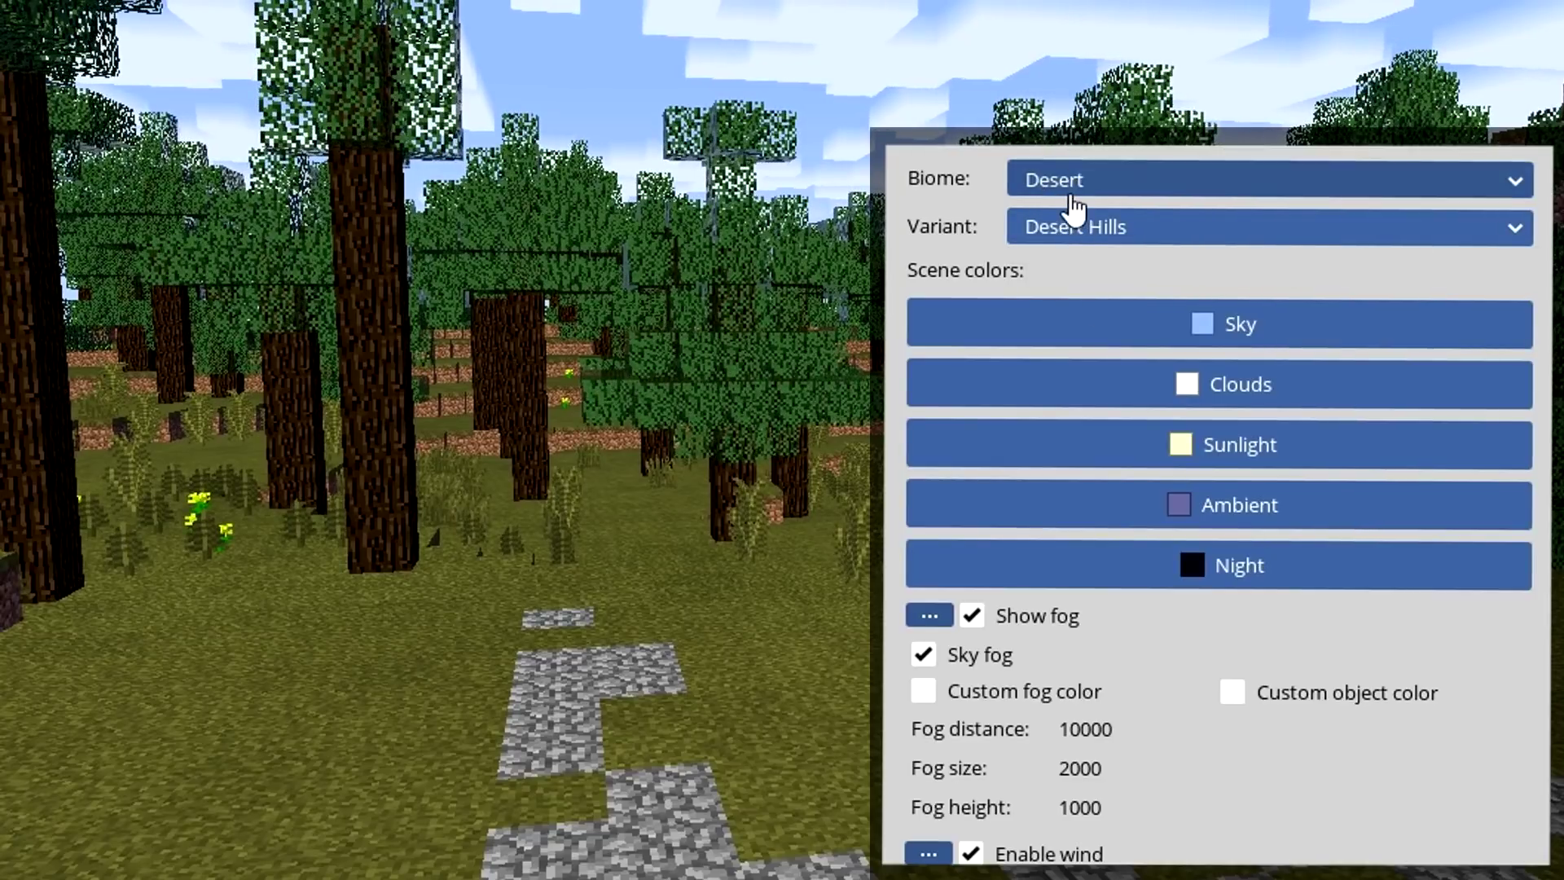
Step: Set the biome to Plains, check the scene colors offered by Custom, and return to Plains
left_click(1073, 189)
left_click(1075, 190)
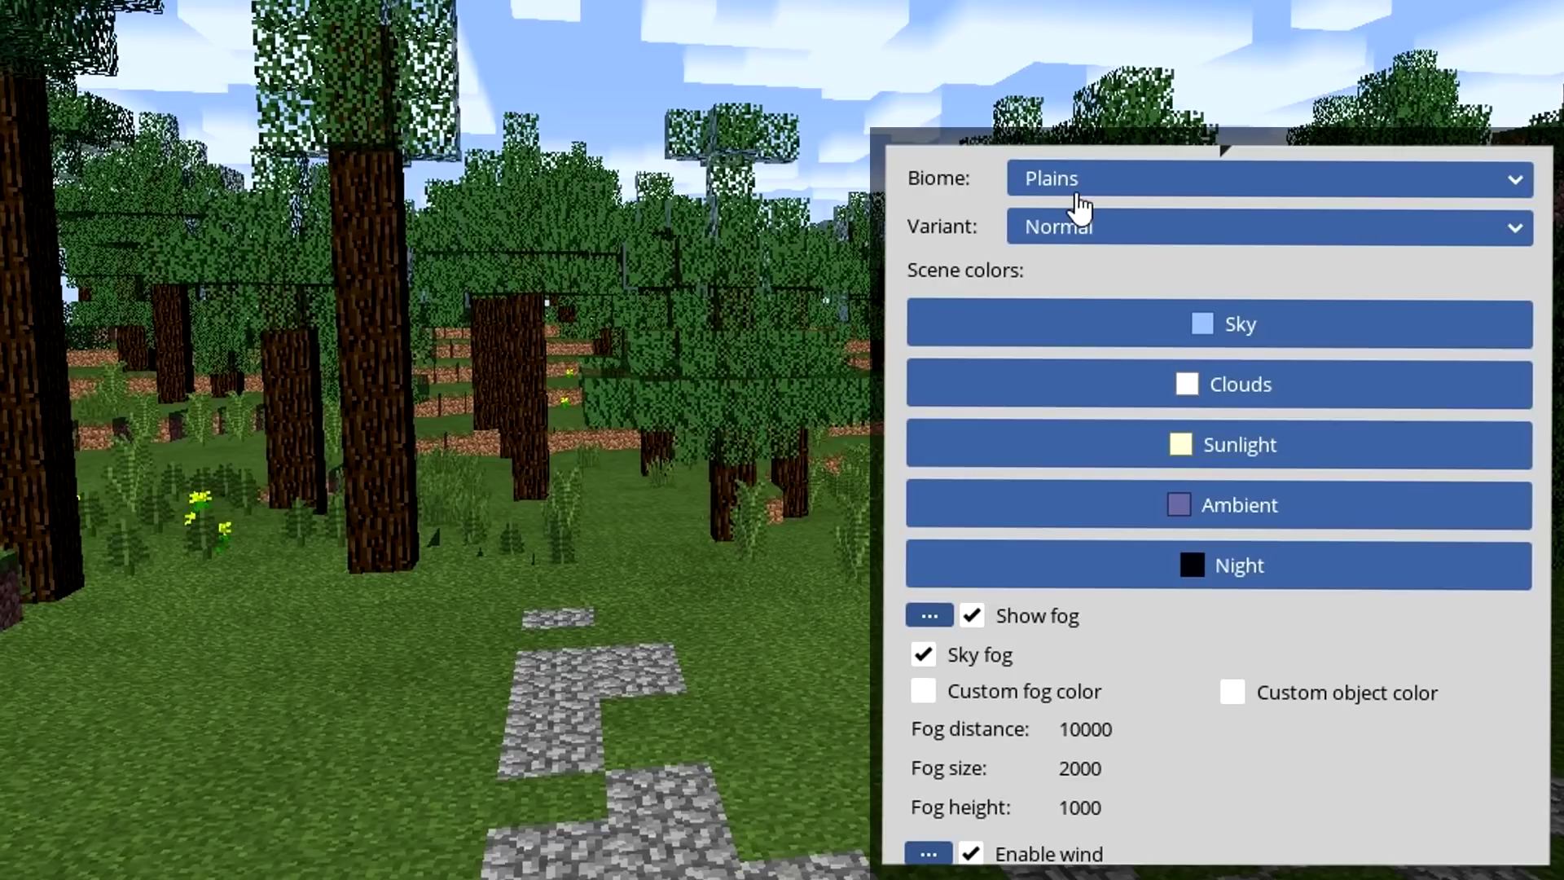
left_click(1080, 189)
left_click(1085, 225)
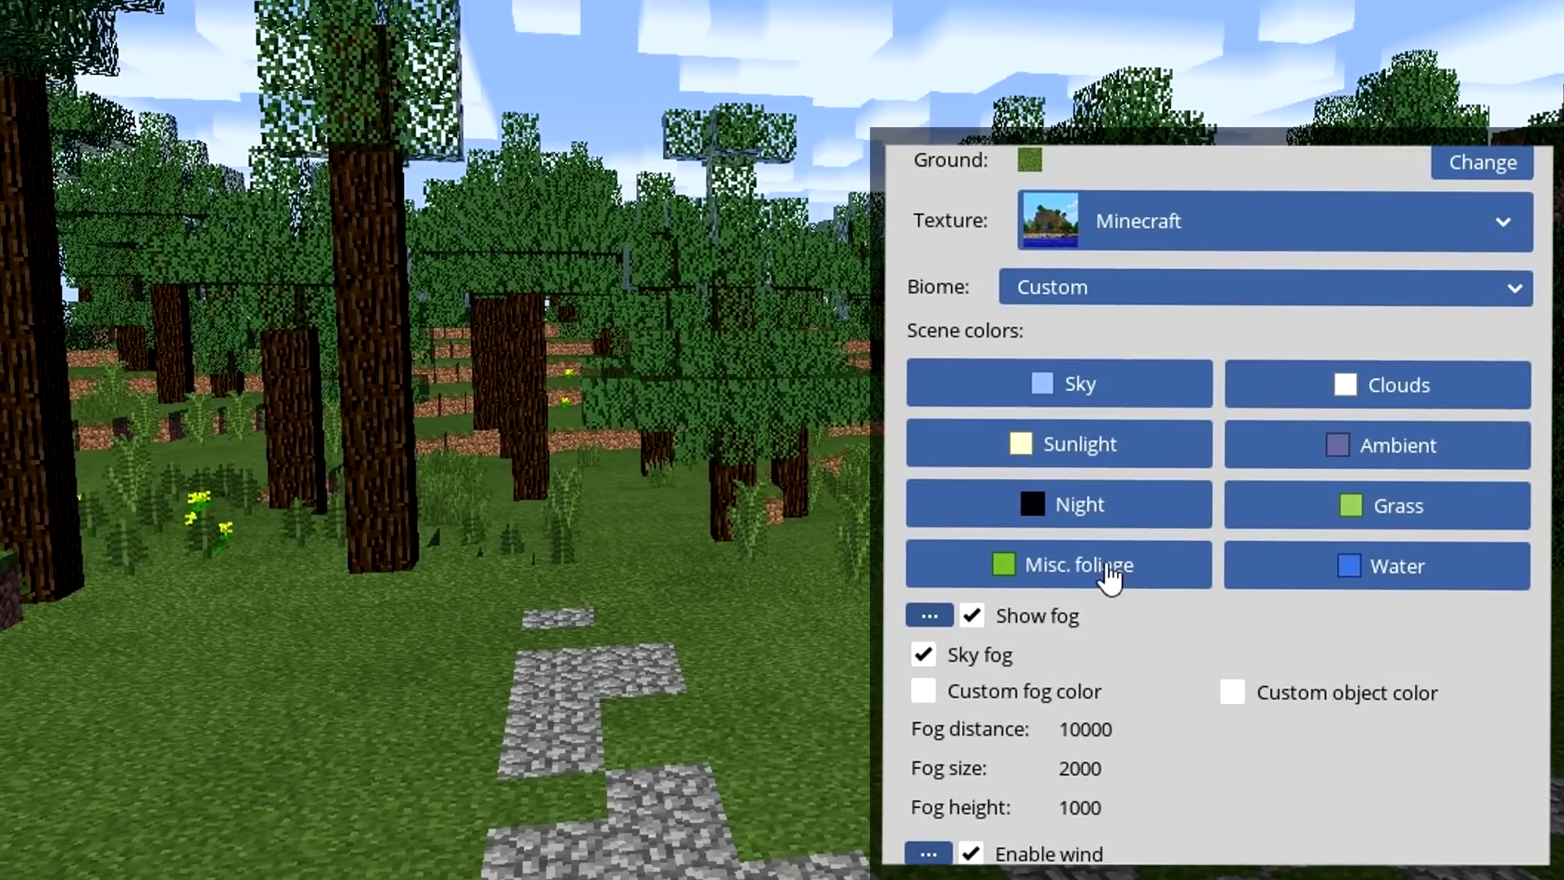
left_click(1128, 291)
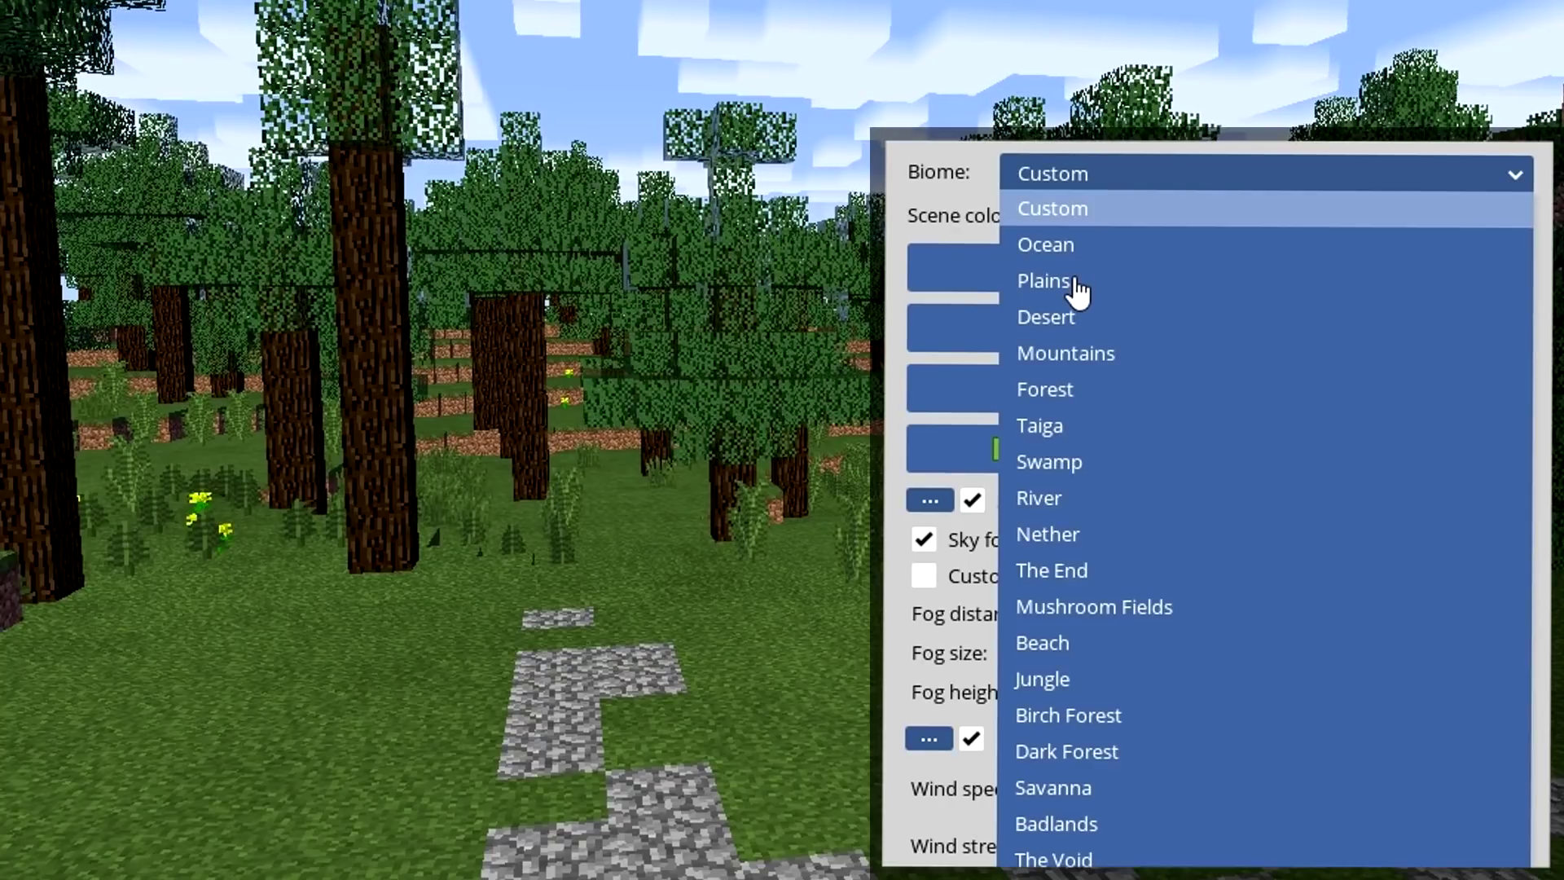
left_click(1076, 287)
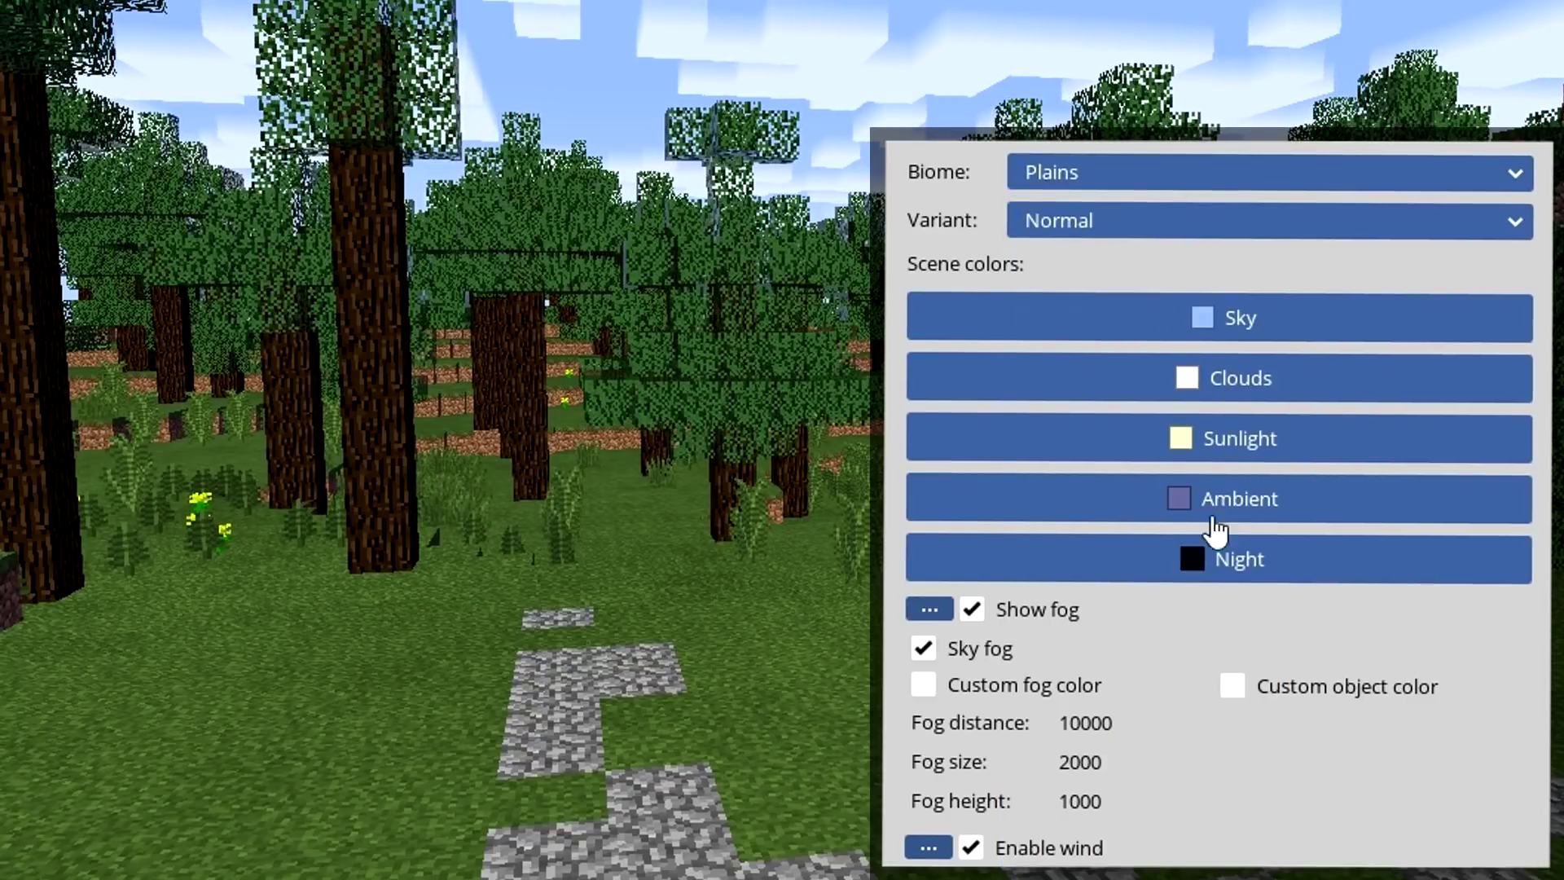
Step: Set the biome to Custom and recolor the sky dark red and the clouds red
left_click(1094, 181)
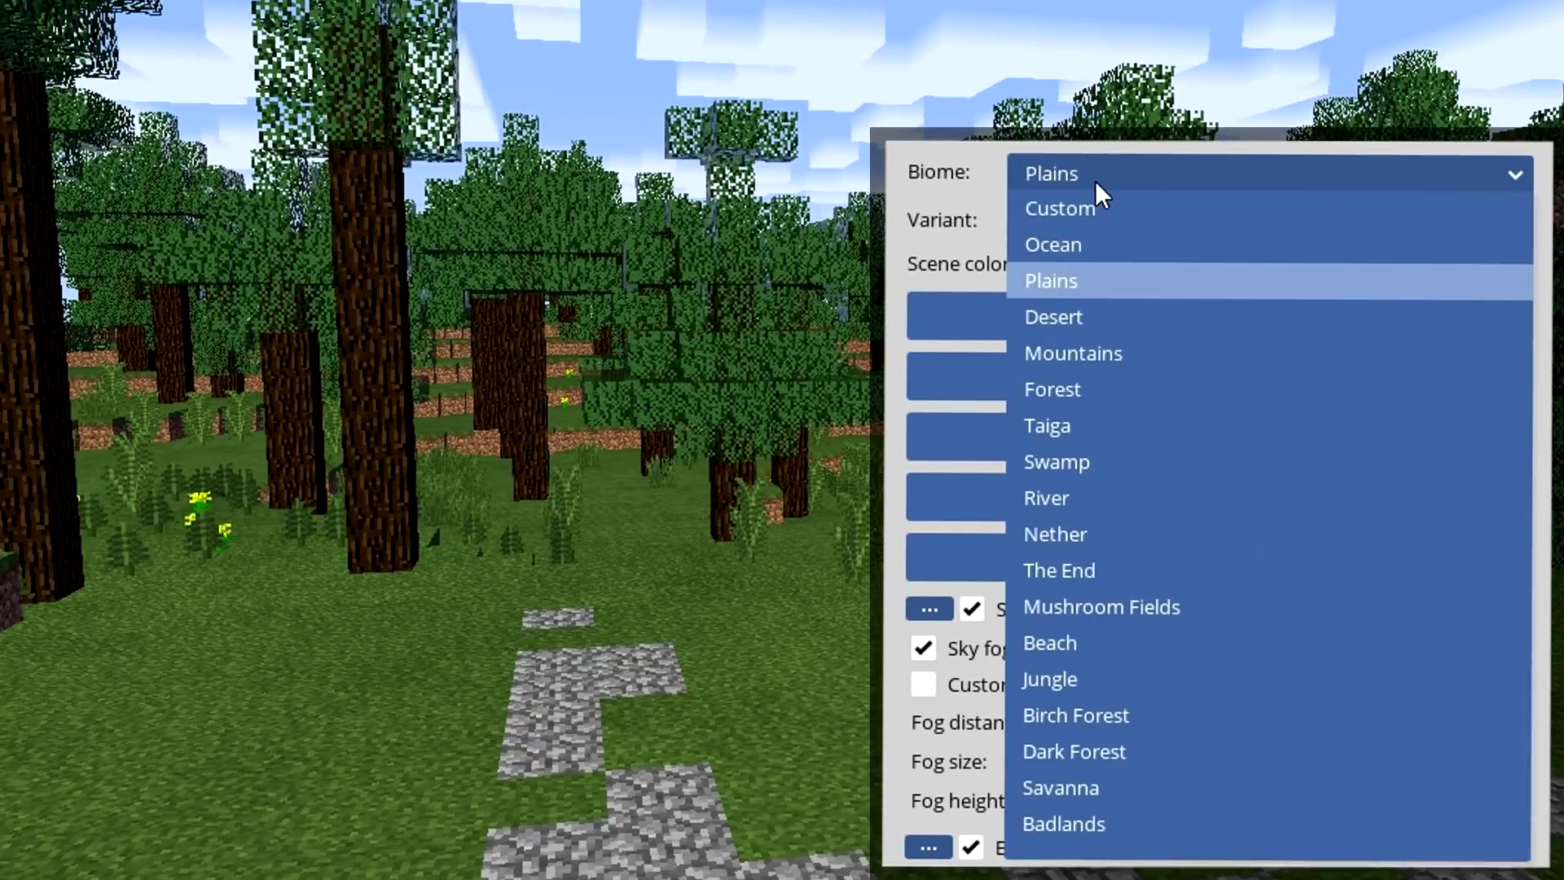
left_click(1080, 211)
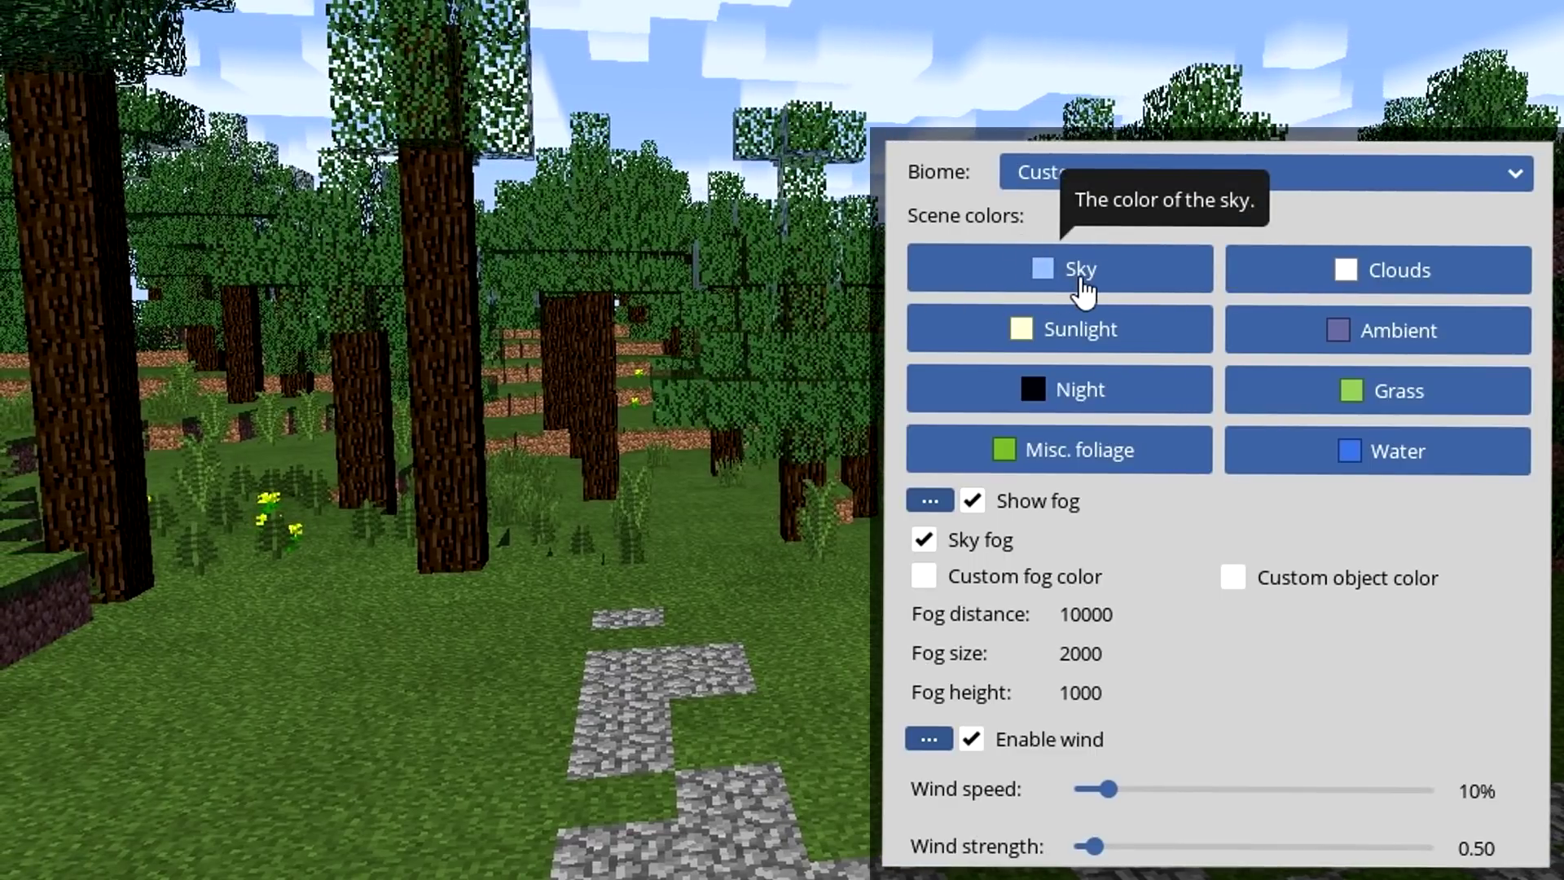
left_click(1082, 281)
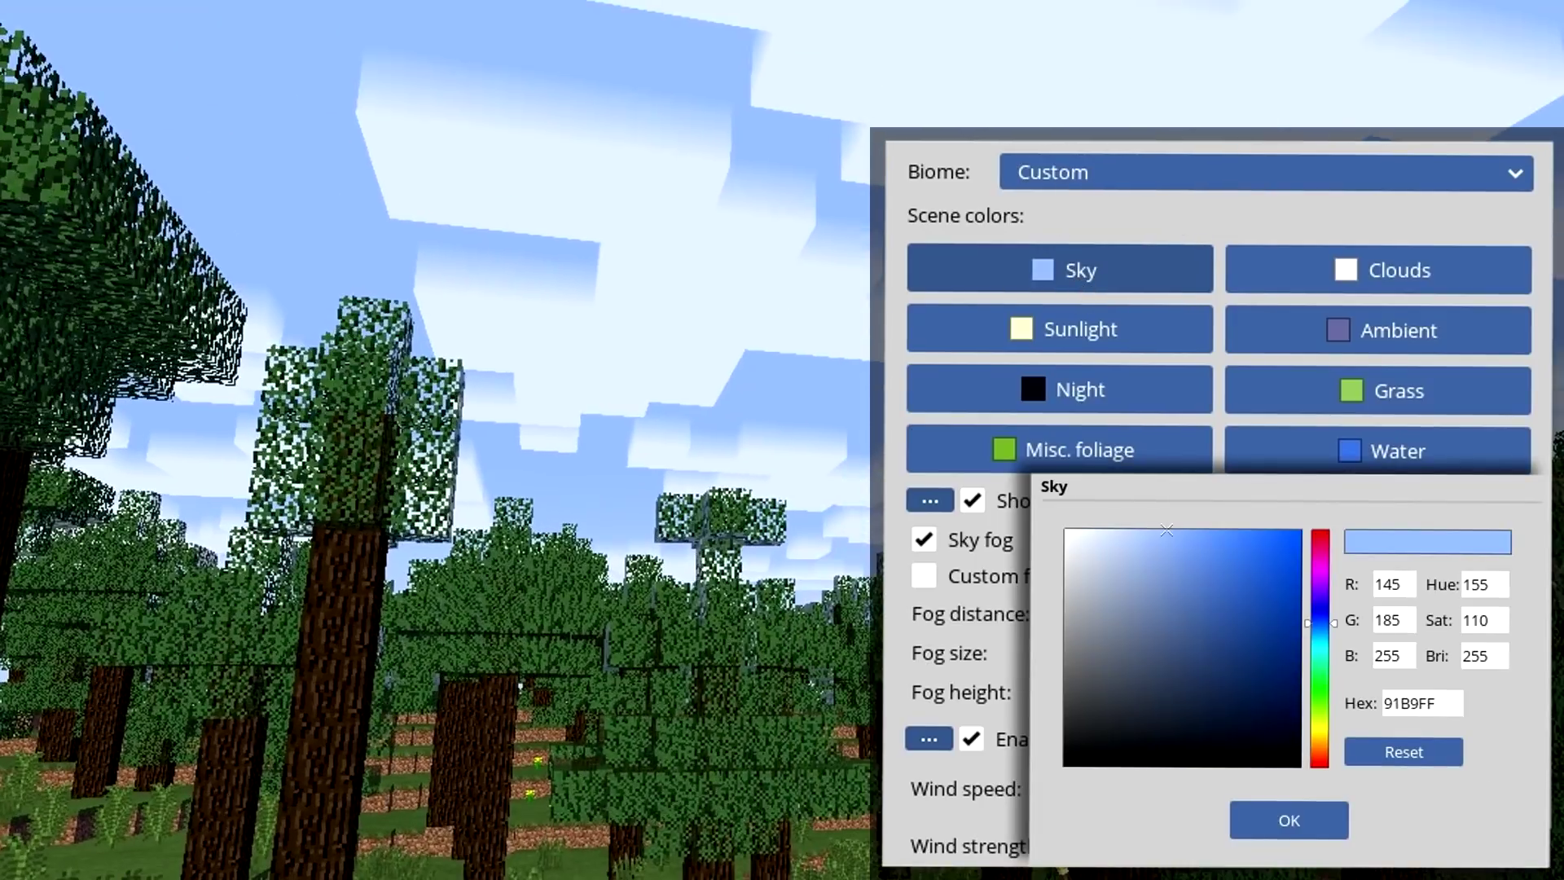
left_click_drag(1320, 575, 1320, 531)
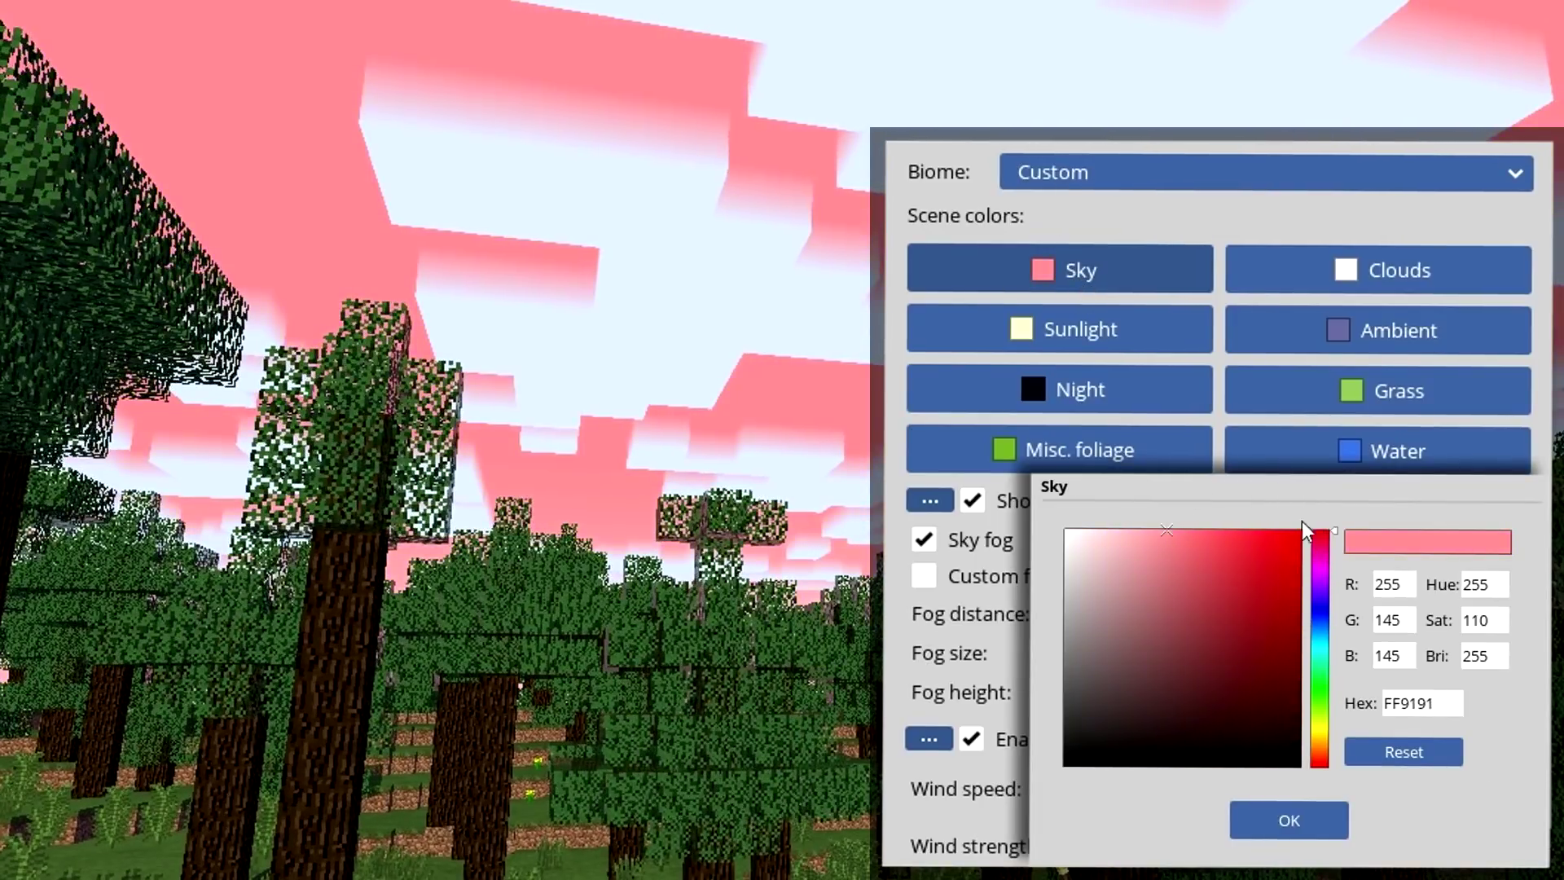
left_click(1234, 567)
left_click_drag(1239, 607, 1234, 657)
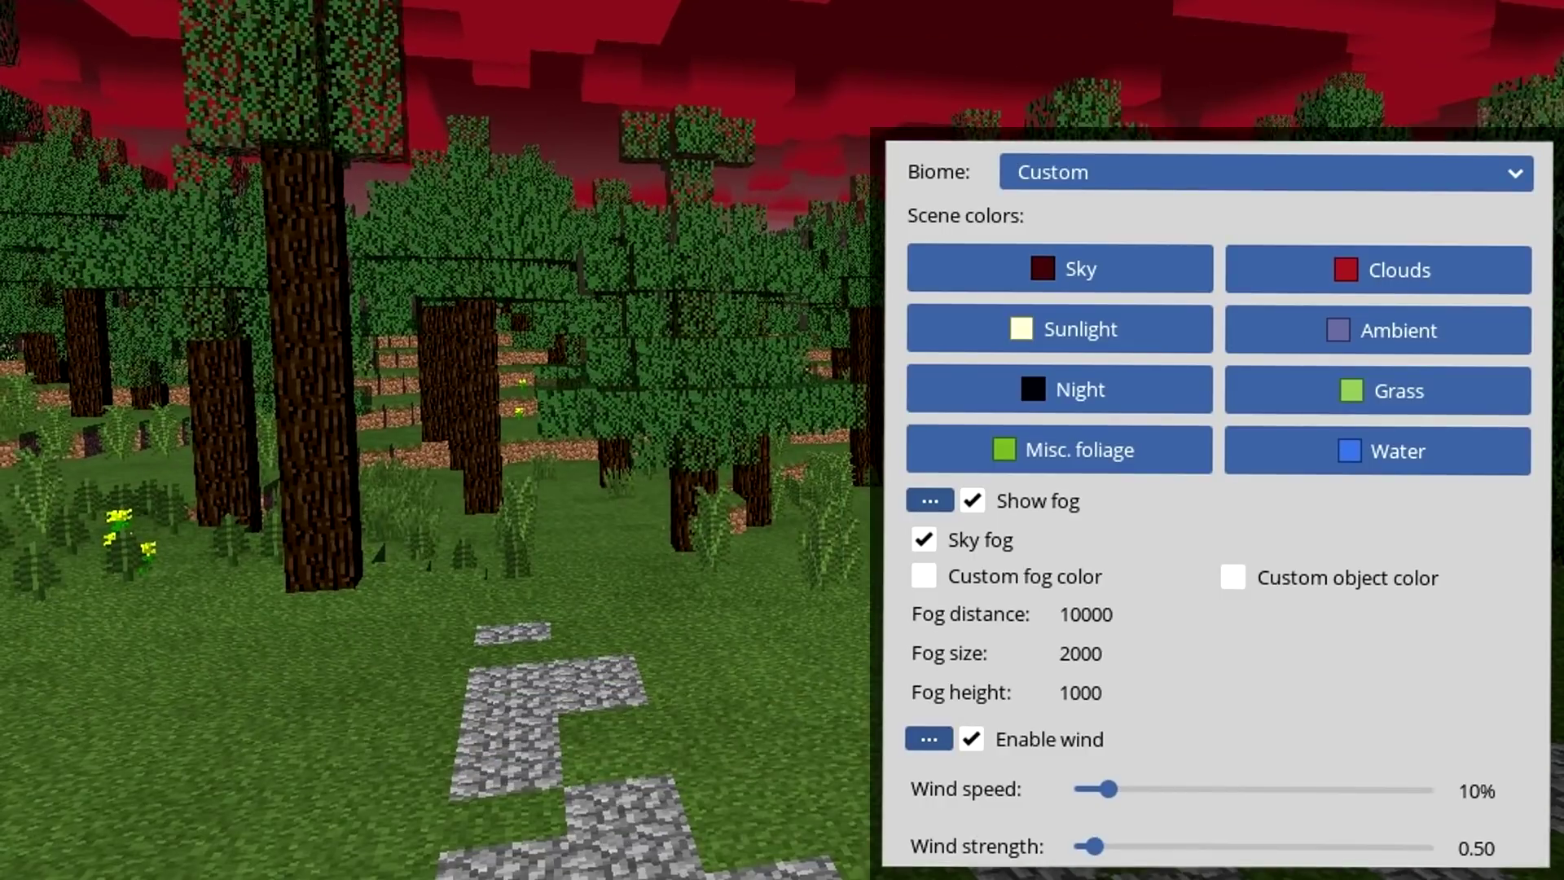
Step: Change the sunlight color to light cyan and look around the scene at its effect on lit areas
left_click(1008, 329)
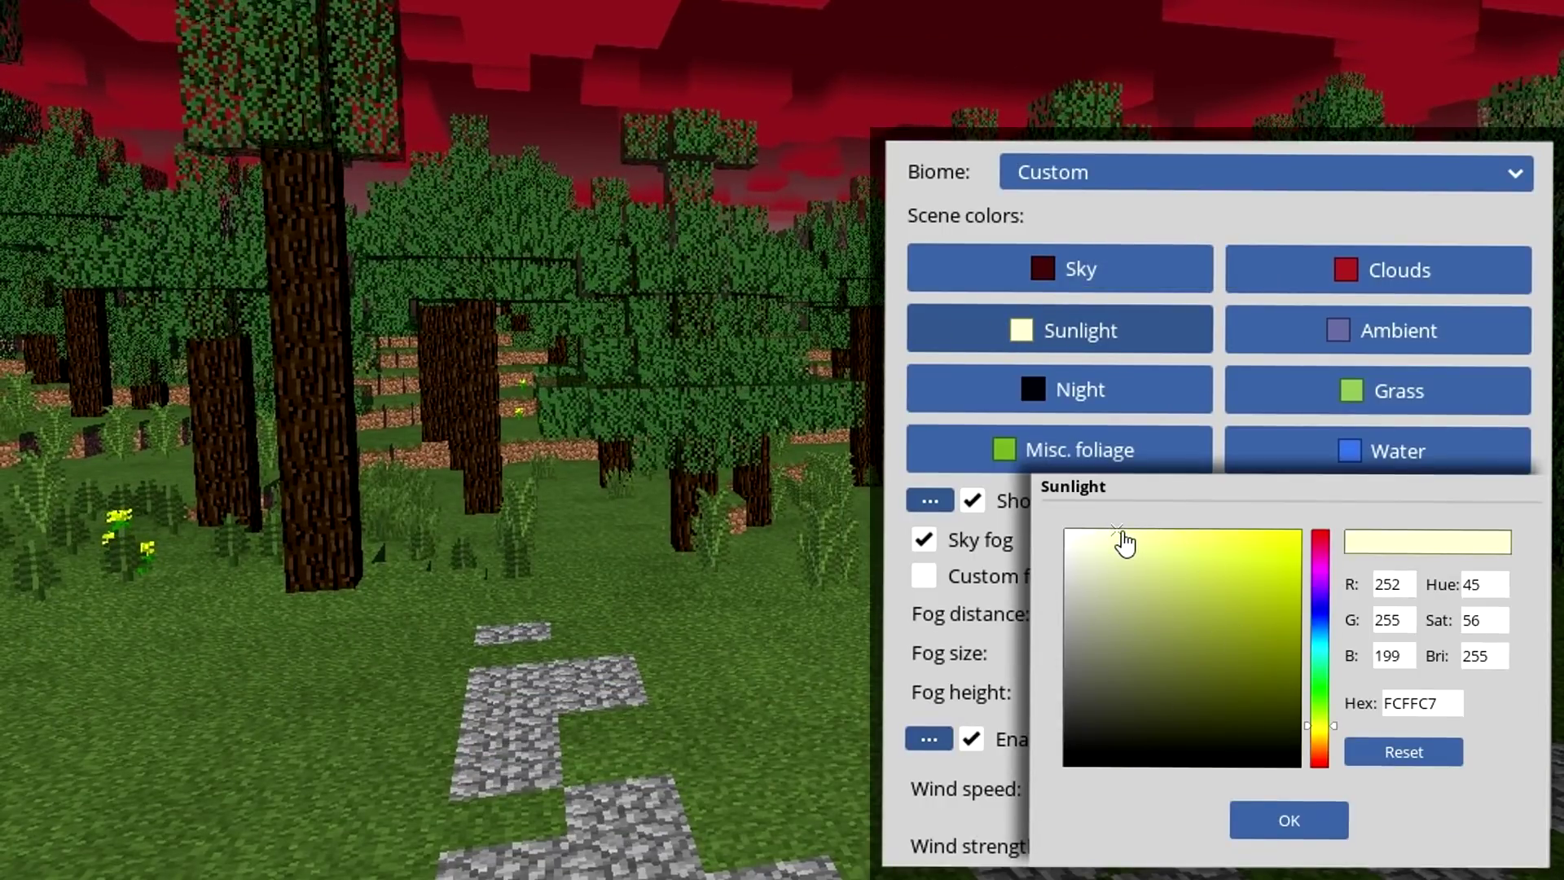
left_click_drag(1339, 725, 1321, 647)
left_click(1170, 528)
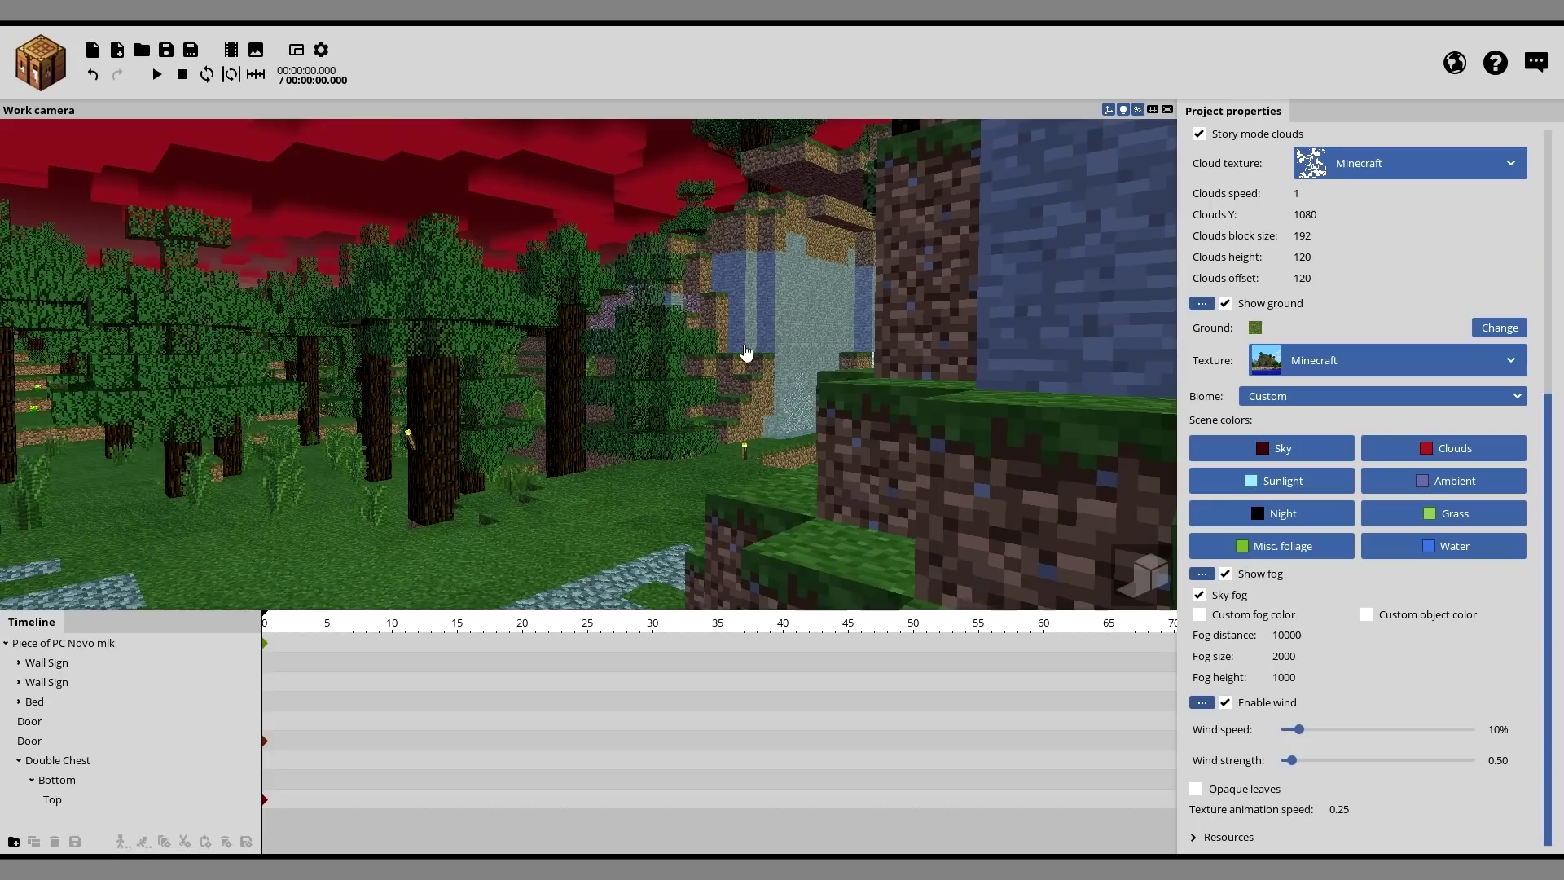
right_click_drag(766, 309, 561, 390)
right_click_drag(404, 512, 386, 568)
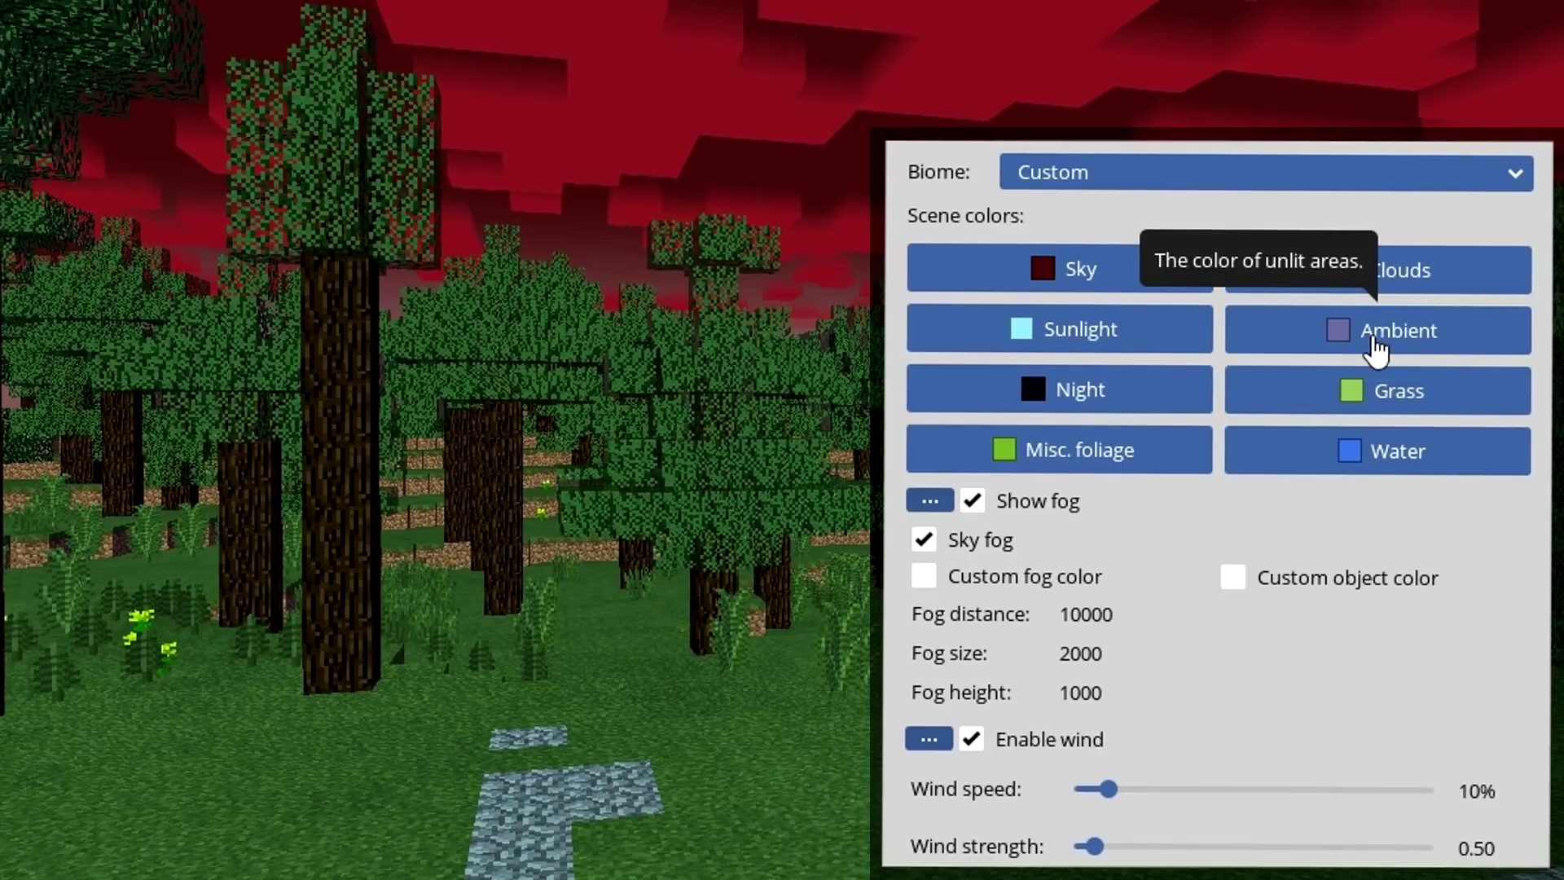
Step: Change the ambient color of unlit areas to light purple
left_click(1375, 349)
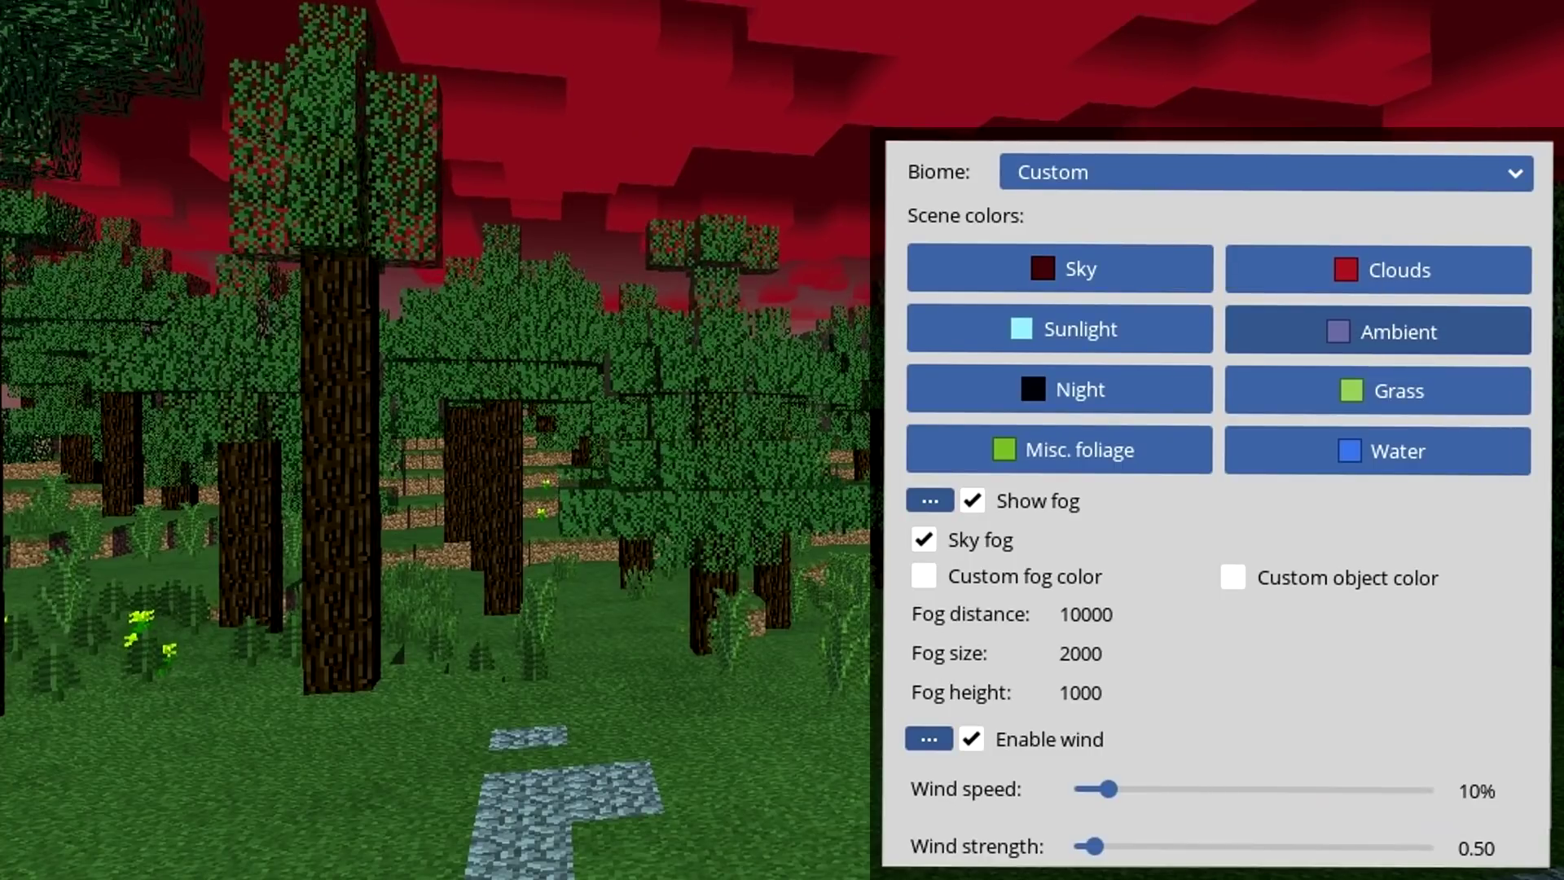
left_click_drag(1328, 625, 1320, 750)
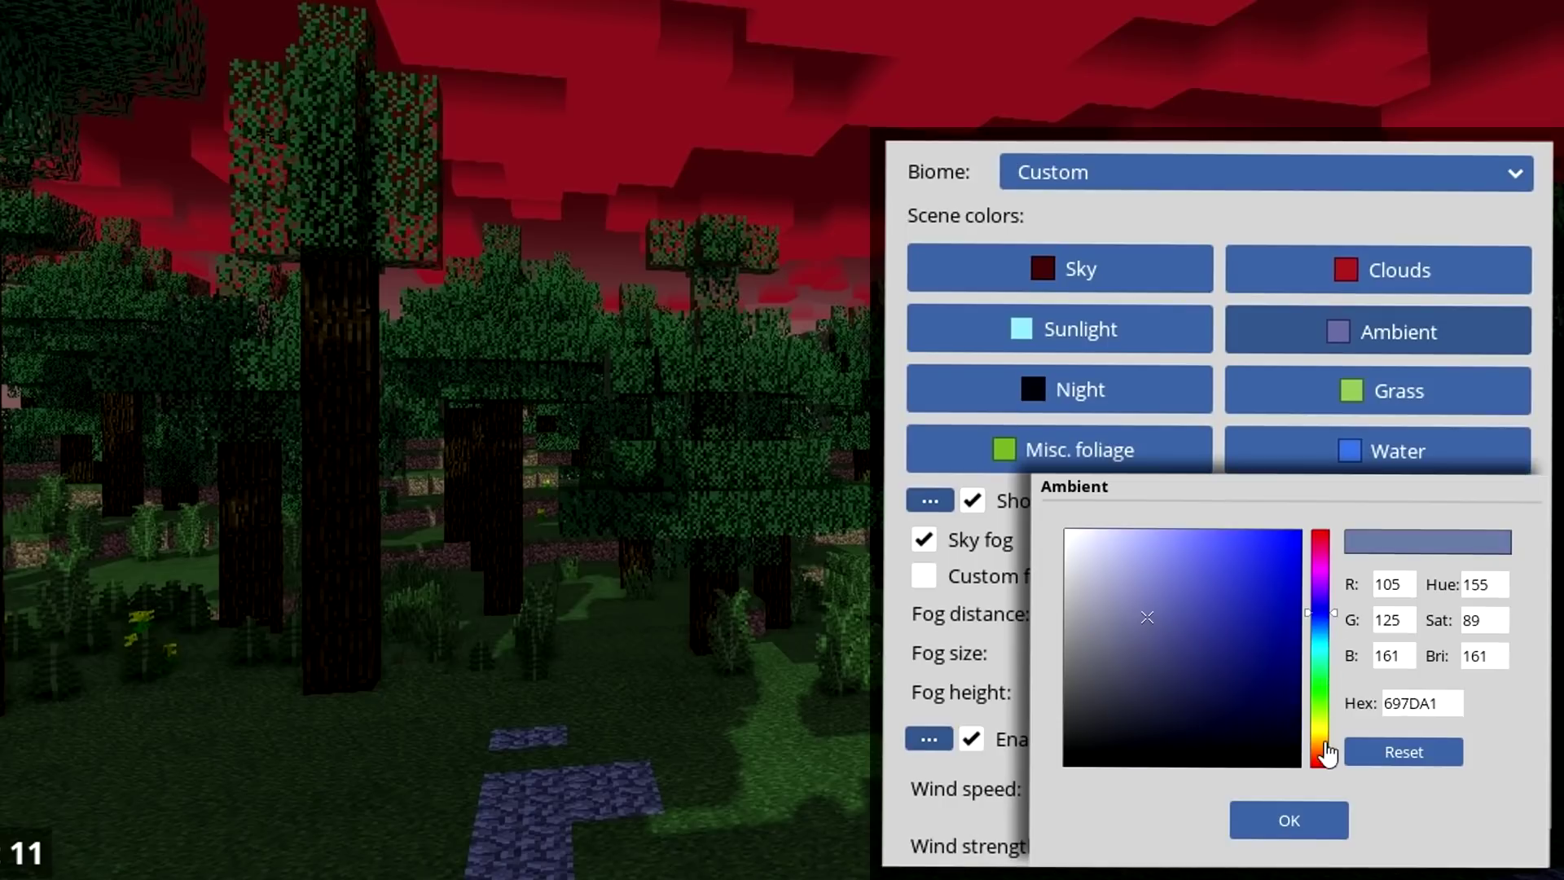
left_click(1239, 587)
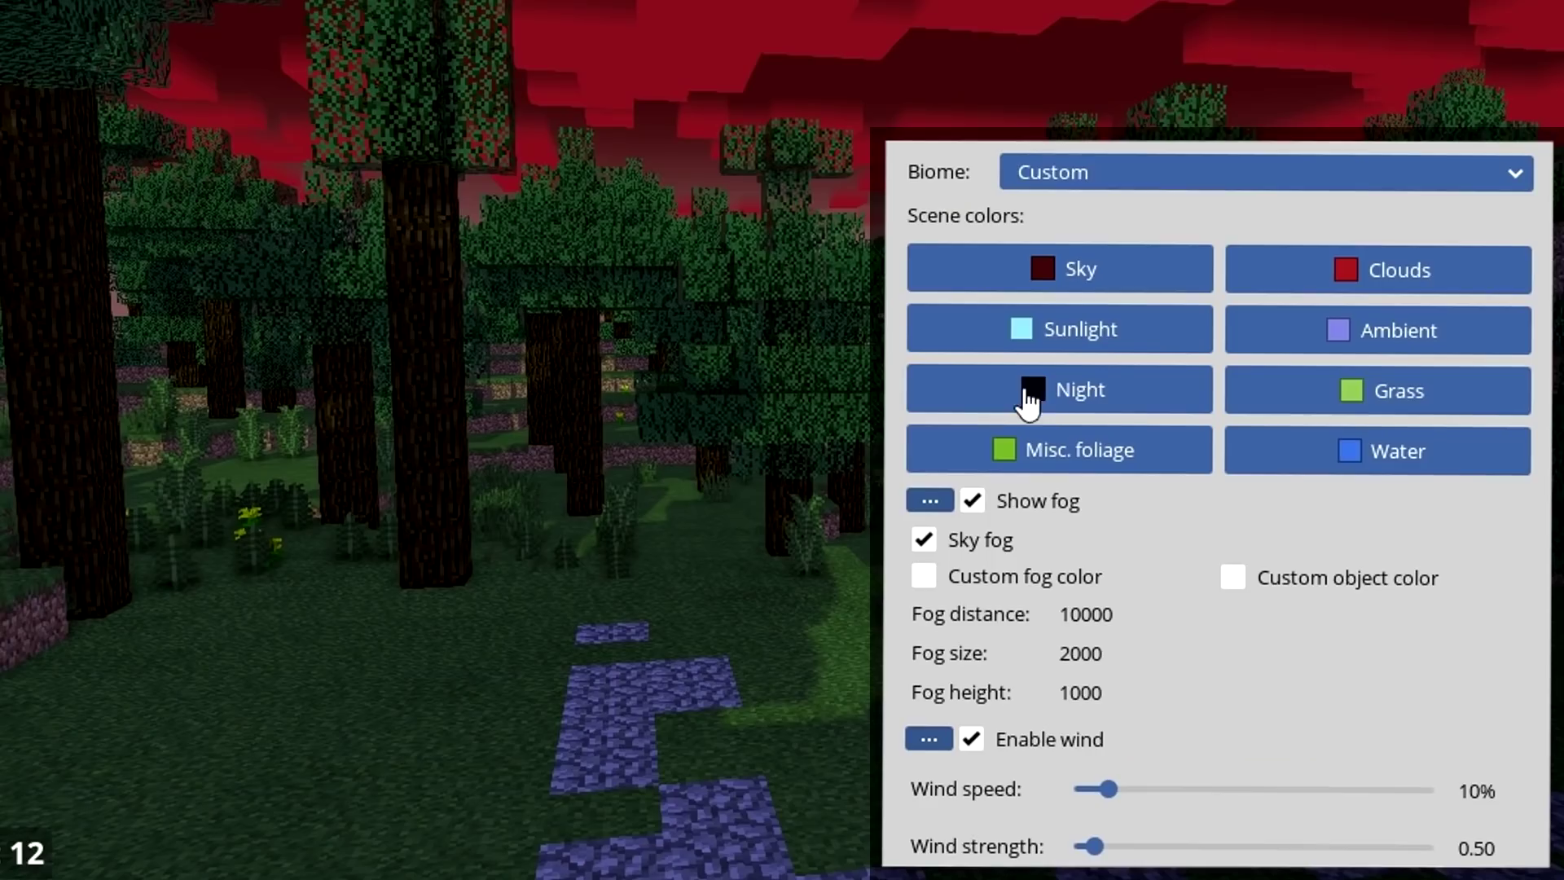
Step: Switch the scene to night and try a bright green night color, 39FF3E
scroll(1217, 503, "up", 3)
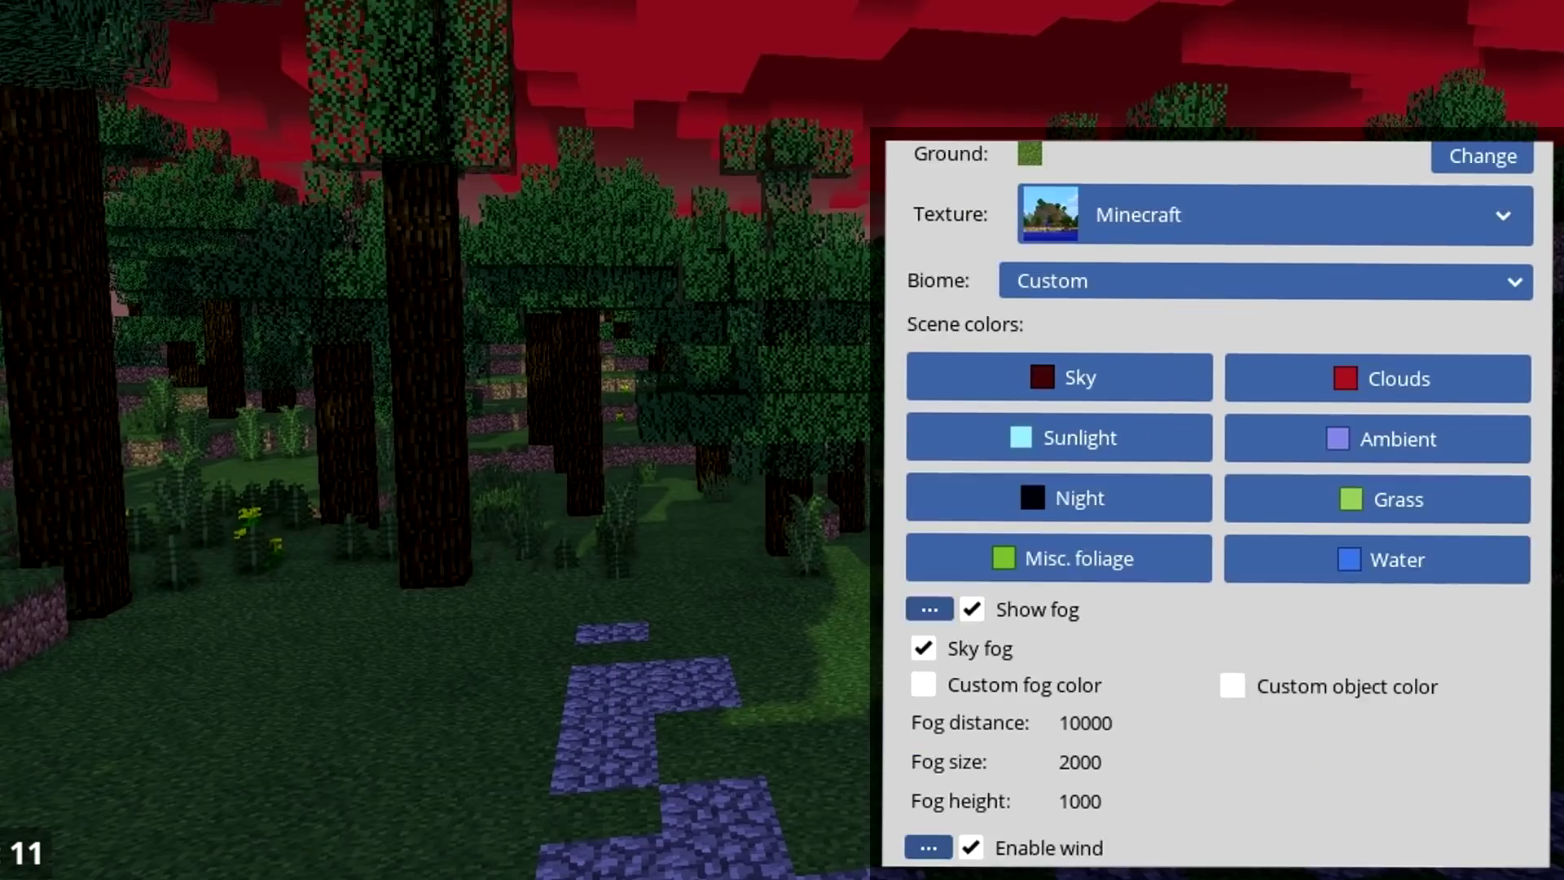
scroll(1217, 489, "up", 7)
left_click_drag(1016, 199, 1037, 296)
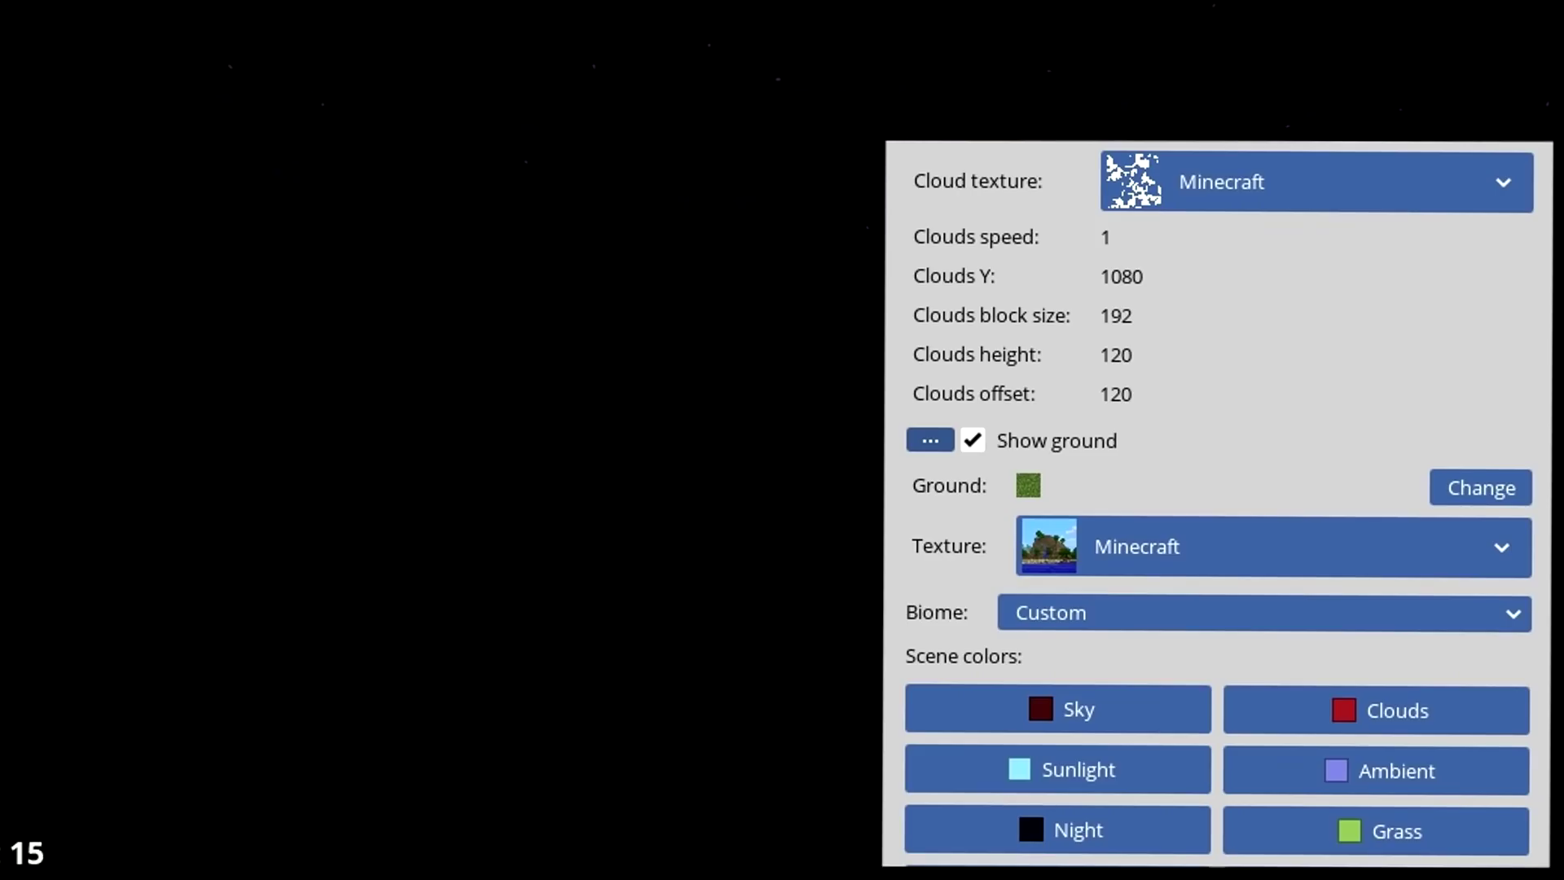
scroll(1217, 505, "down", 4)
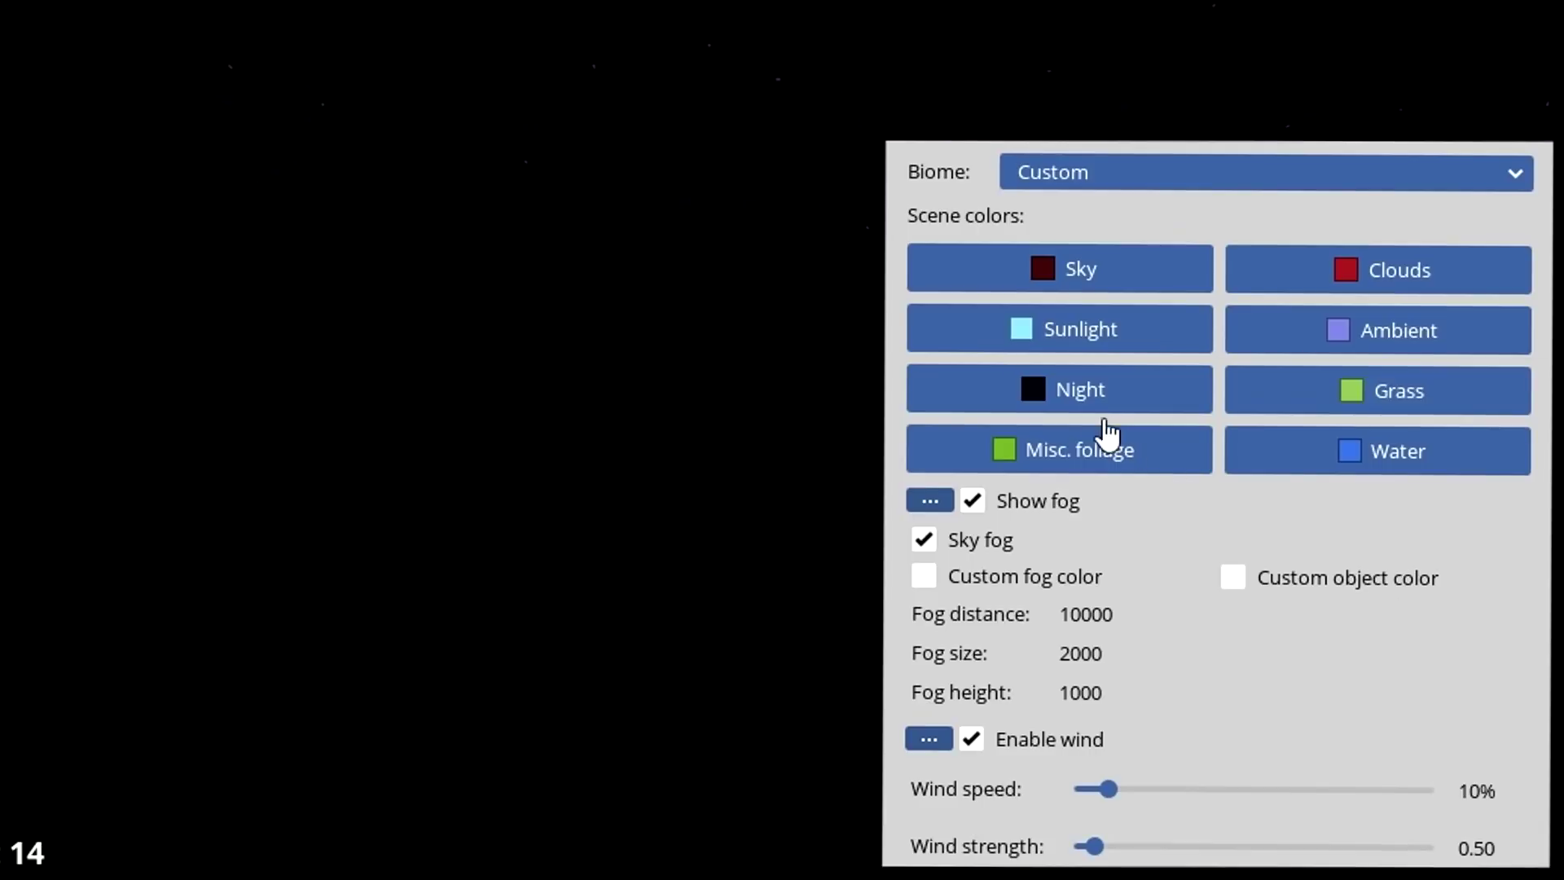
left_click(1105, 407)
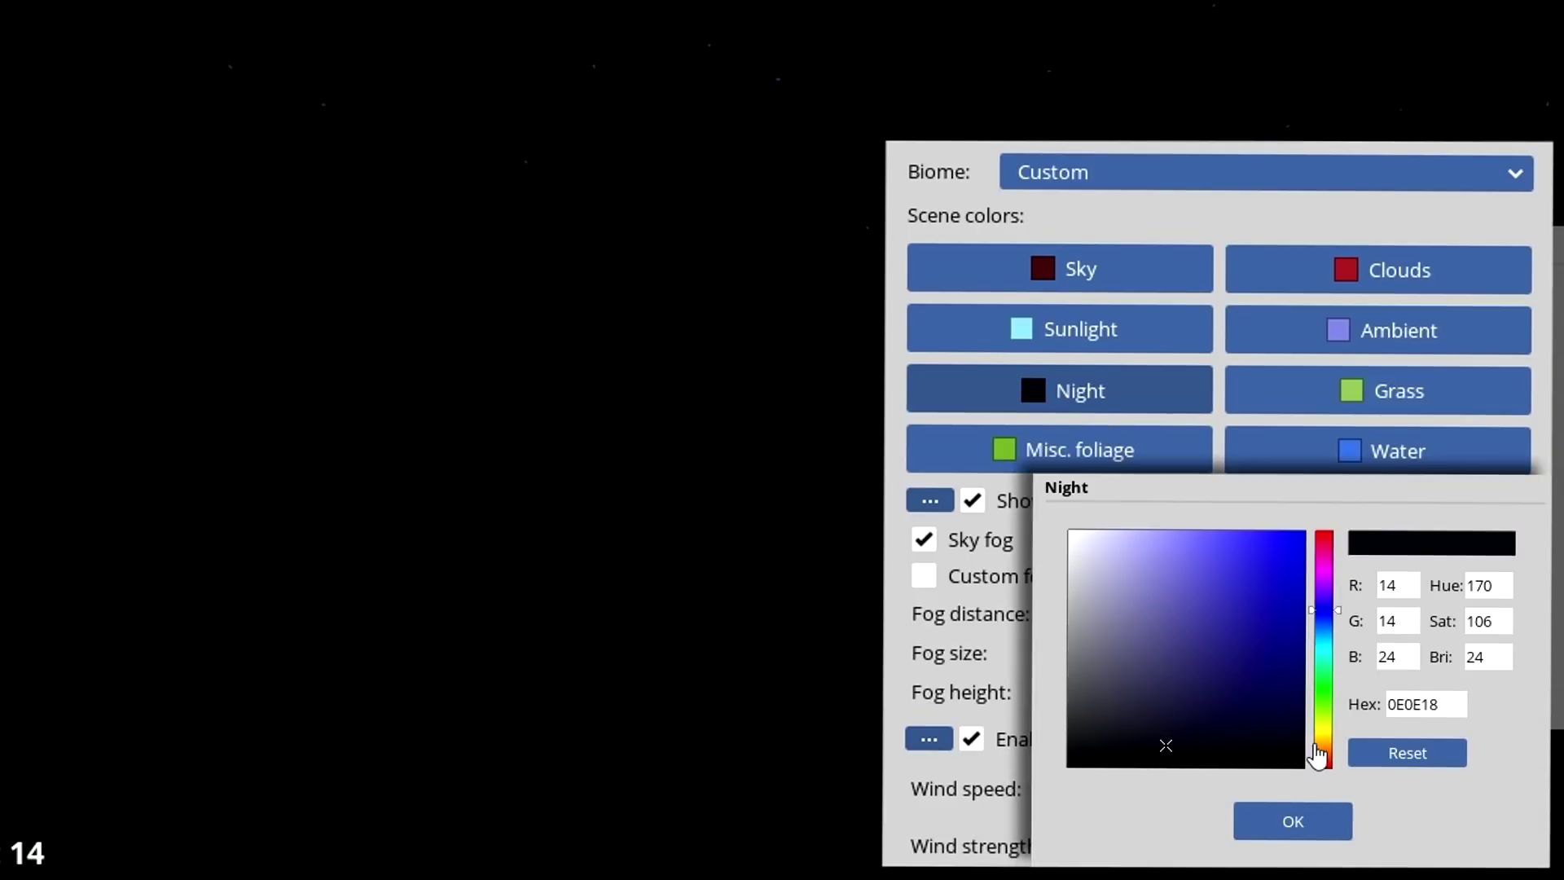
left_click(1326, 690)
left_click_drag(1225, 649, 1253, 554)
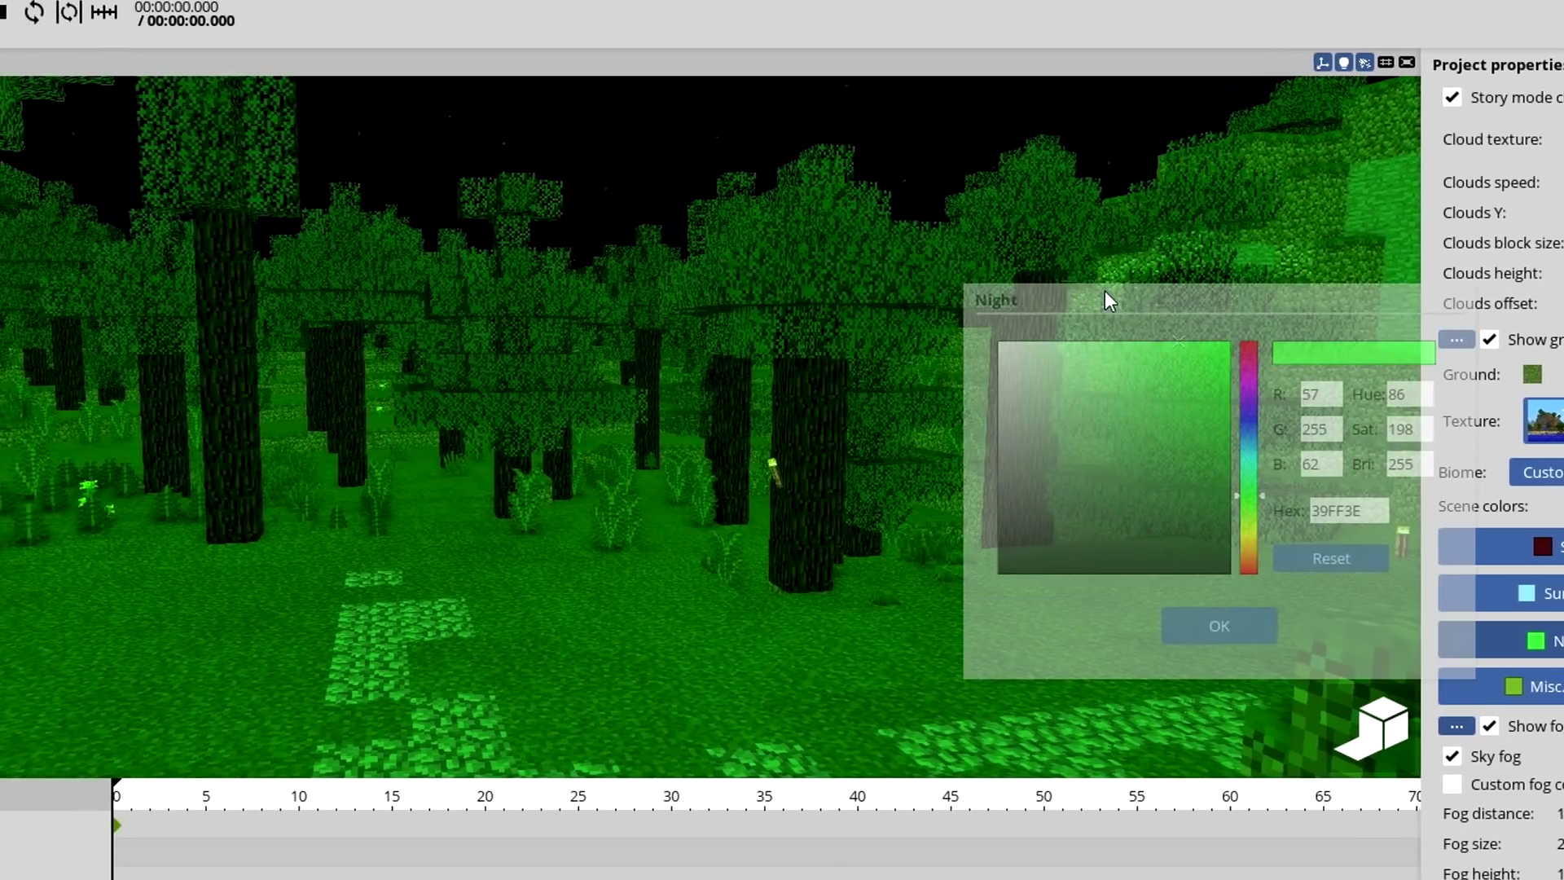
Step: Move the Night color window aside and try other shades and hues for the night light
left_click_drag(1104, 290, 1043, 290)
left_click_drag(965, 350, 826, 311)
left_click_drag(1230, 341, 1240, 474)
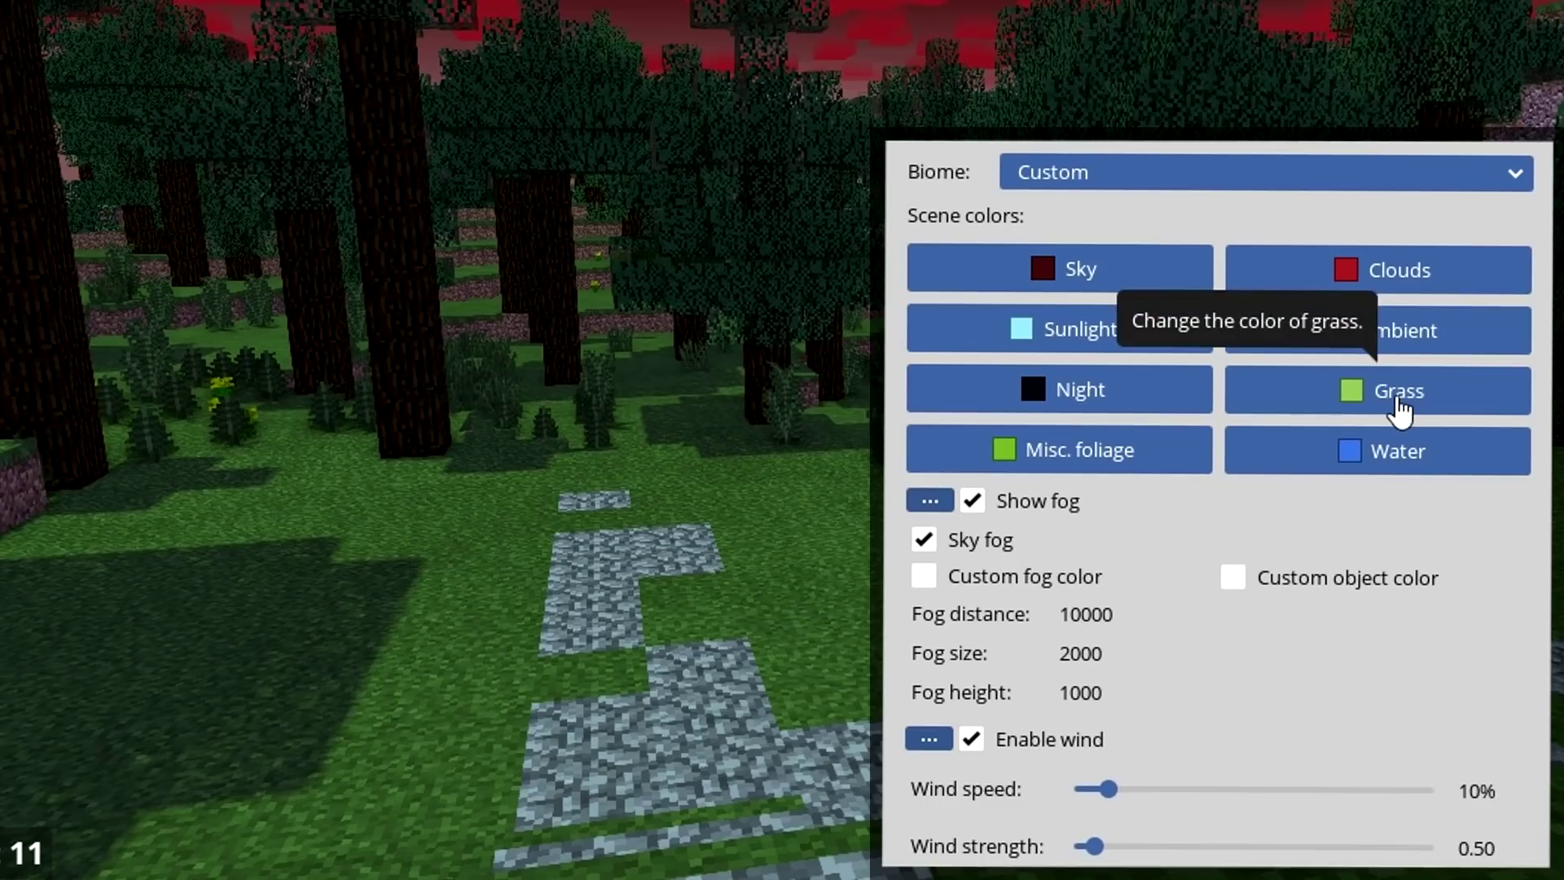
Step: Change the grass color to blue, 7094F0
left_click(1399, 403)
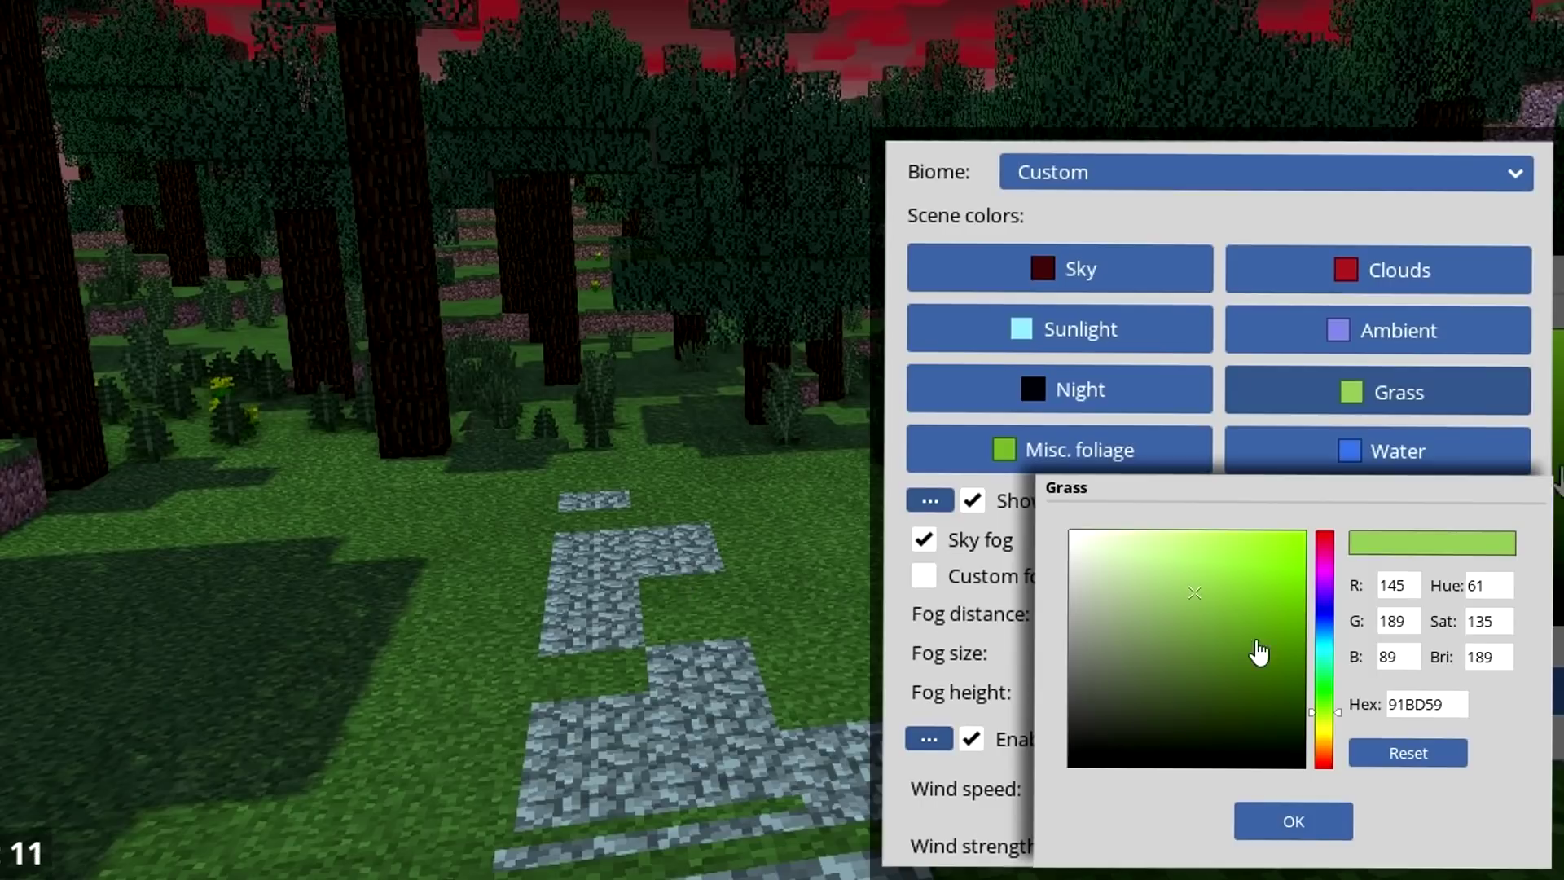
left_click(1328, 619)
left_click_drag(1332, 613, 1329, 623)
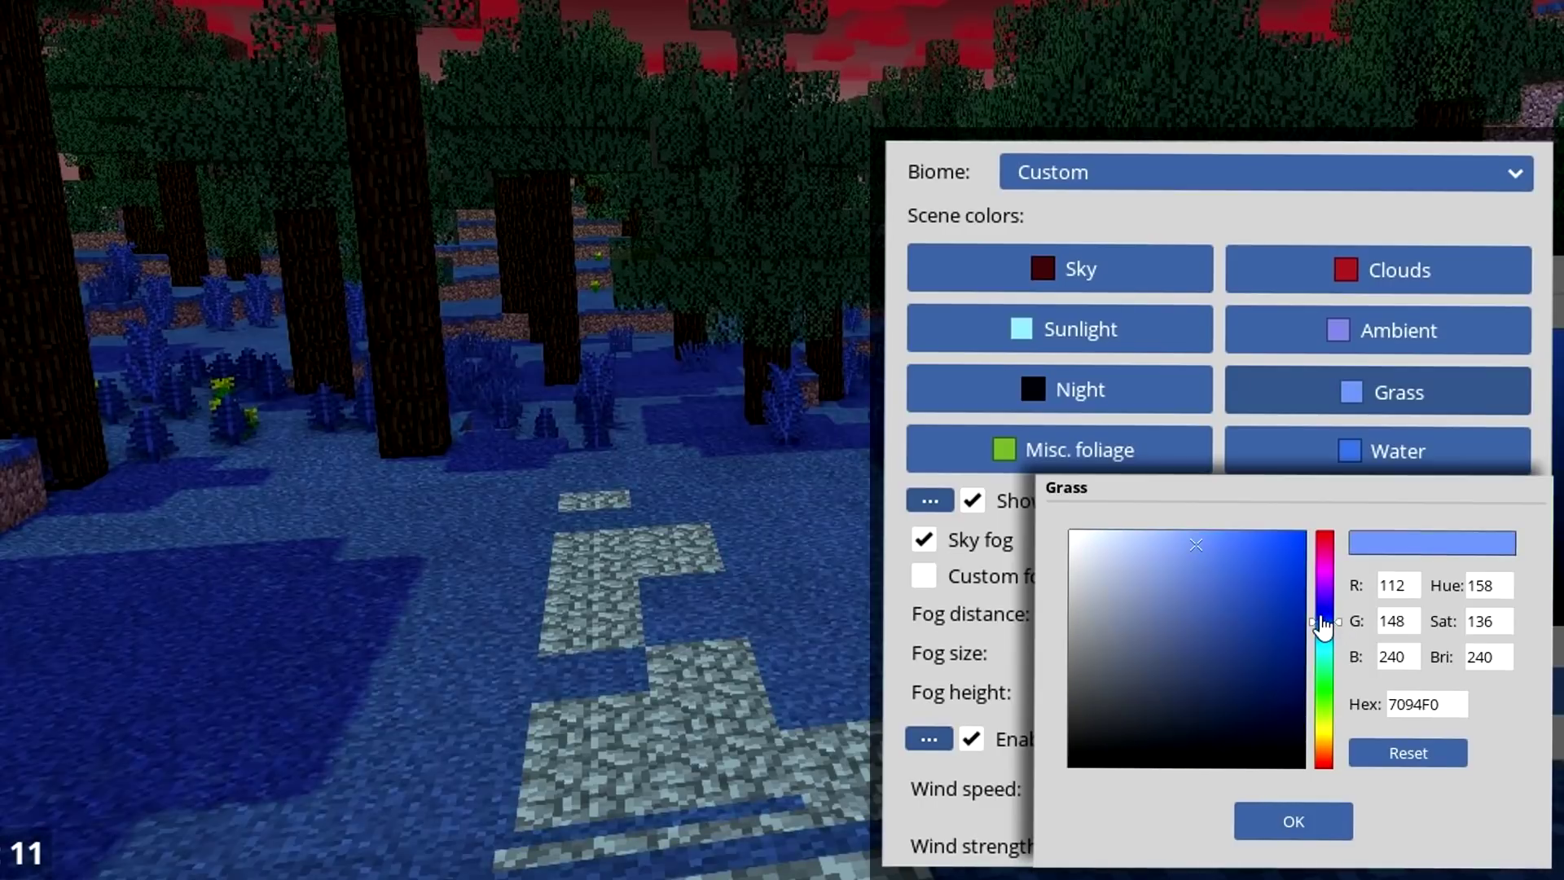
Step: Shift the grass color to a muted teal blue and set the miscellaneous foliage color to bright light blue
left_click_drag(1319, 621, 1320, 607)
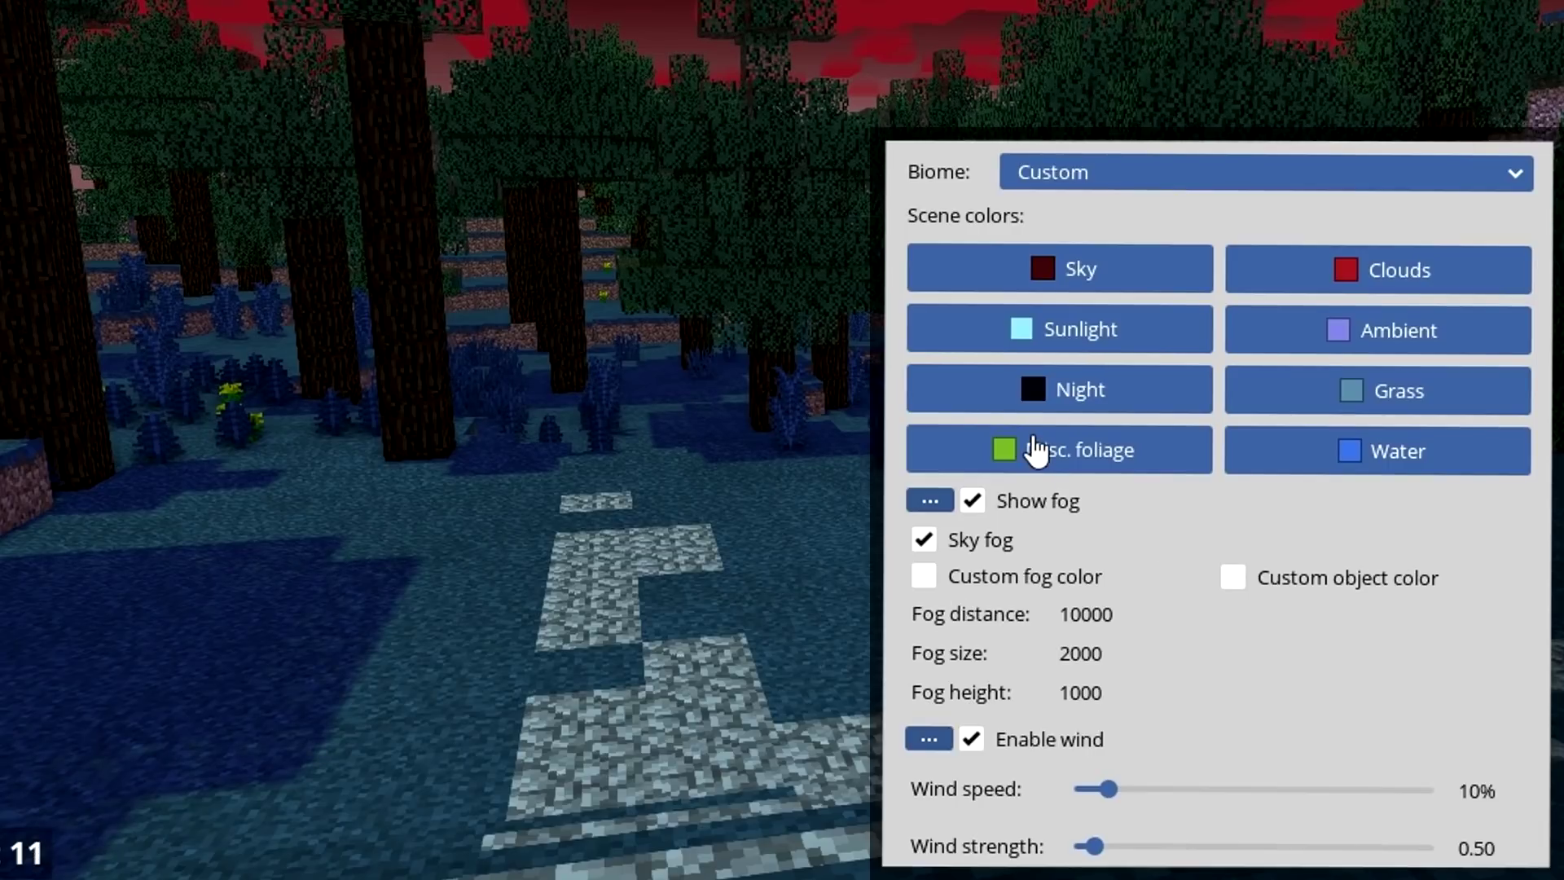
left_click(1046, 446)
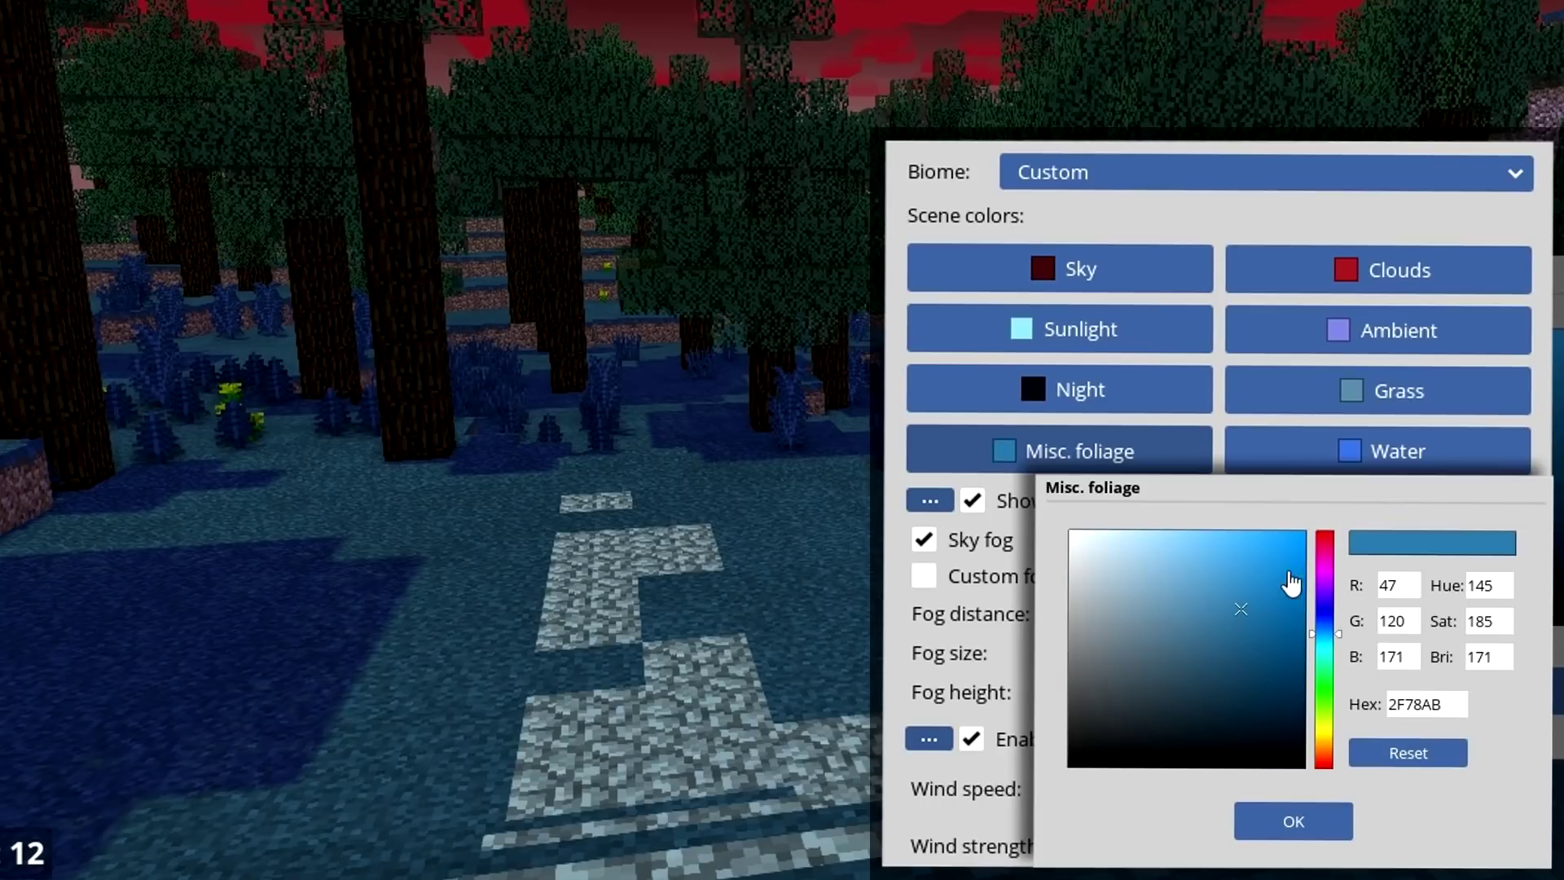
left_click_drag(1289, 572, 1270, 542)
left_click(1295, 824)
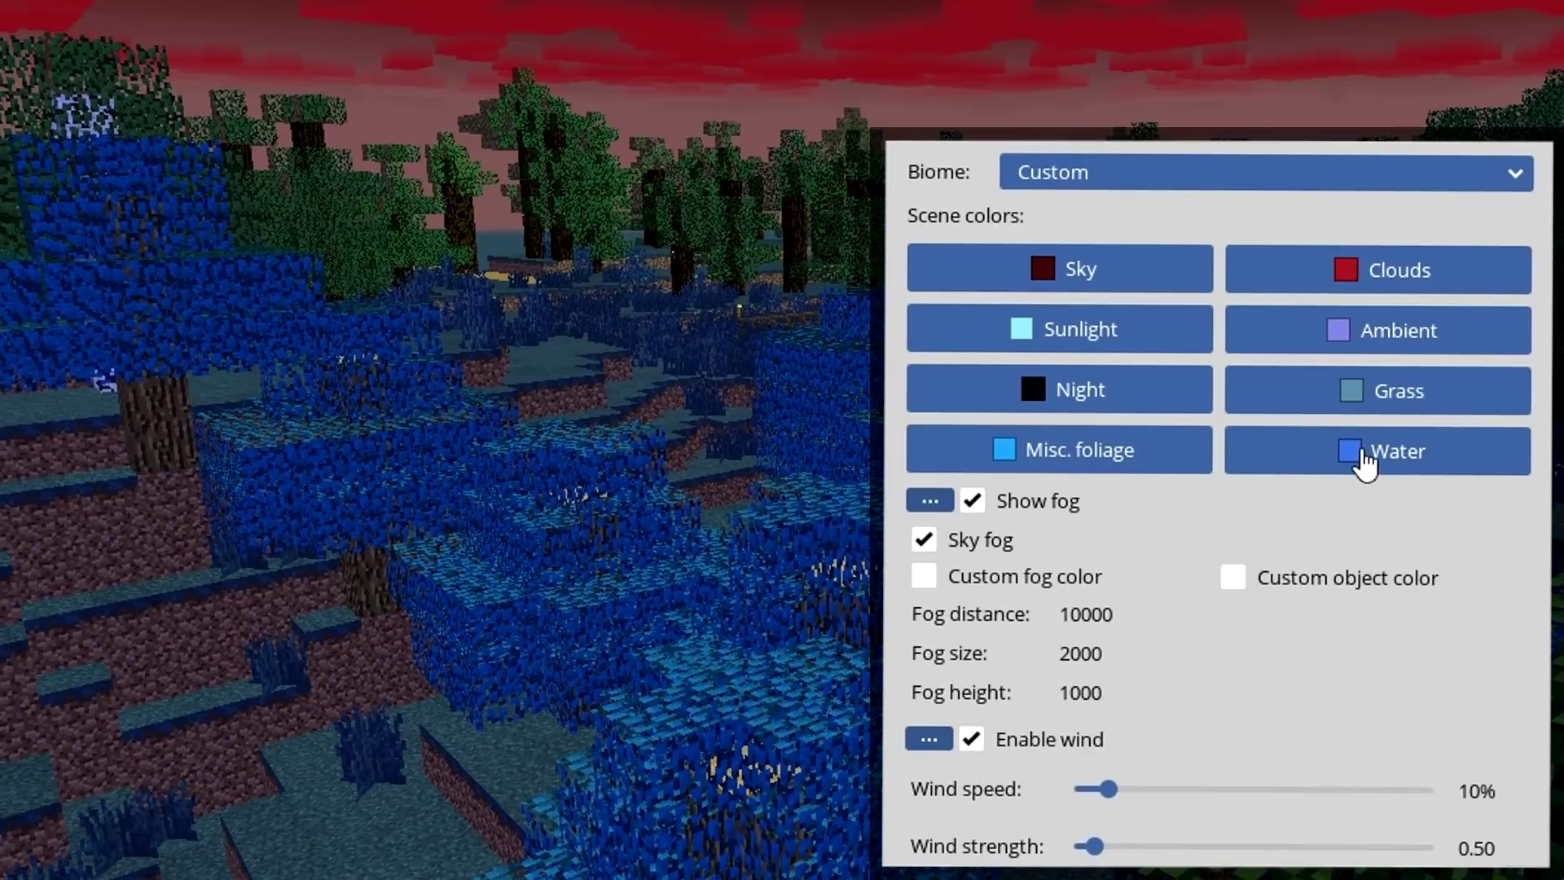
Step: Change the water color to dark red and look around the forest scene
left_click(1362, 460)
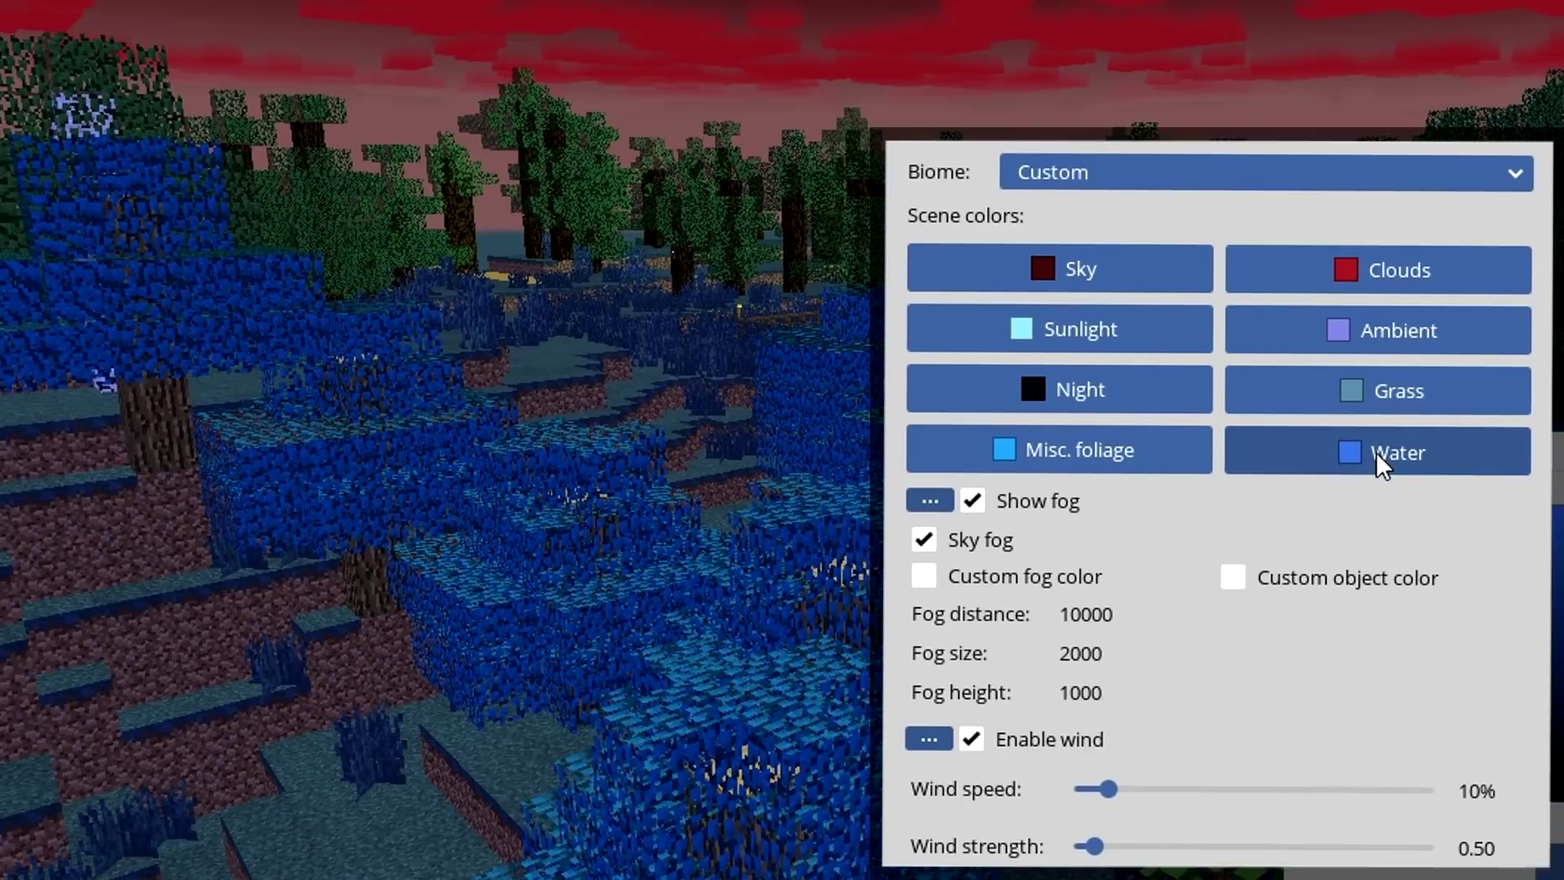
left_click_drag(1326, 593, 1326, 513)
left_click_drag(1256, 582, 1246, 626)
left_click(1292, 819)
right_click_drag(685, 142, 685, 362)
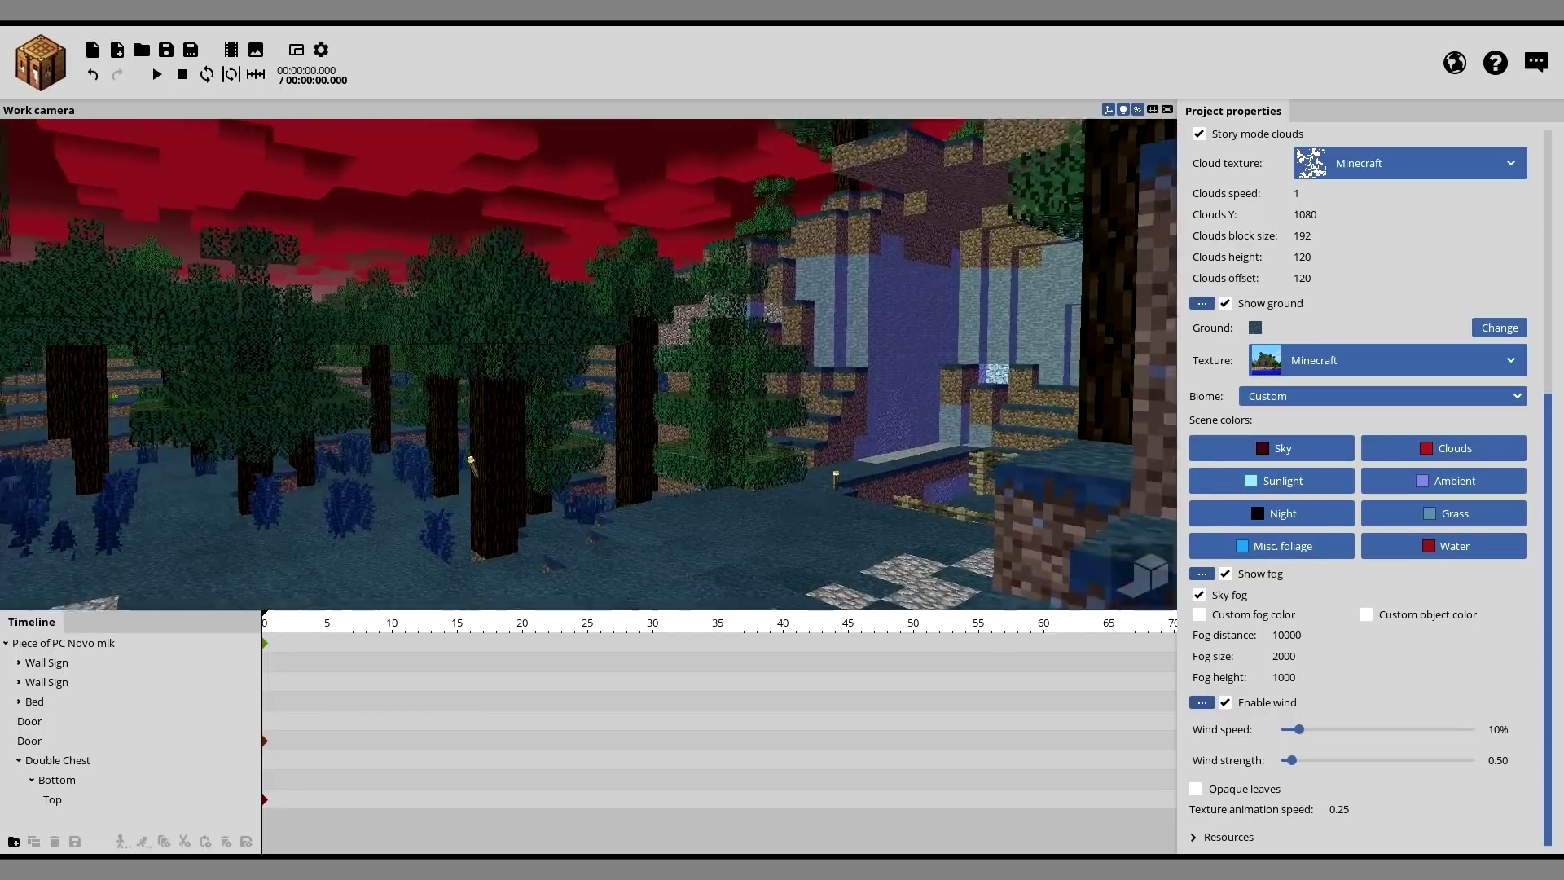
right_click_drag(588, 364, 306, 371)
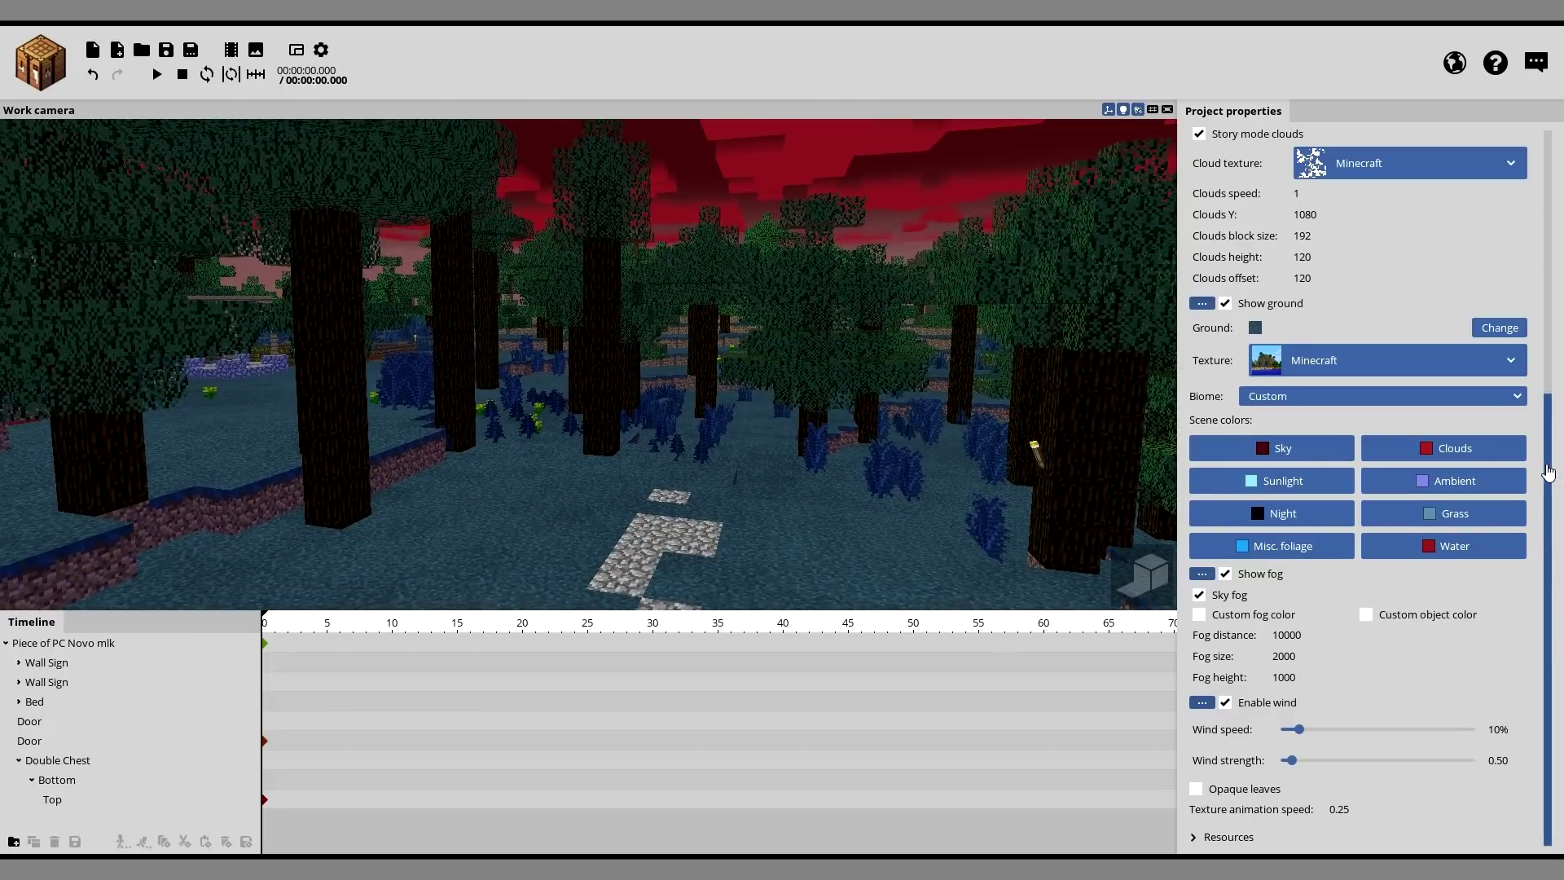
Step: Turn the sky fog off to compare the horizon, and turn it back on
left_click(1238, 308)
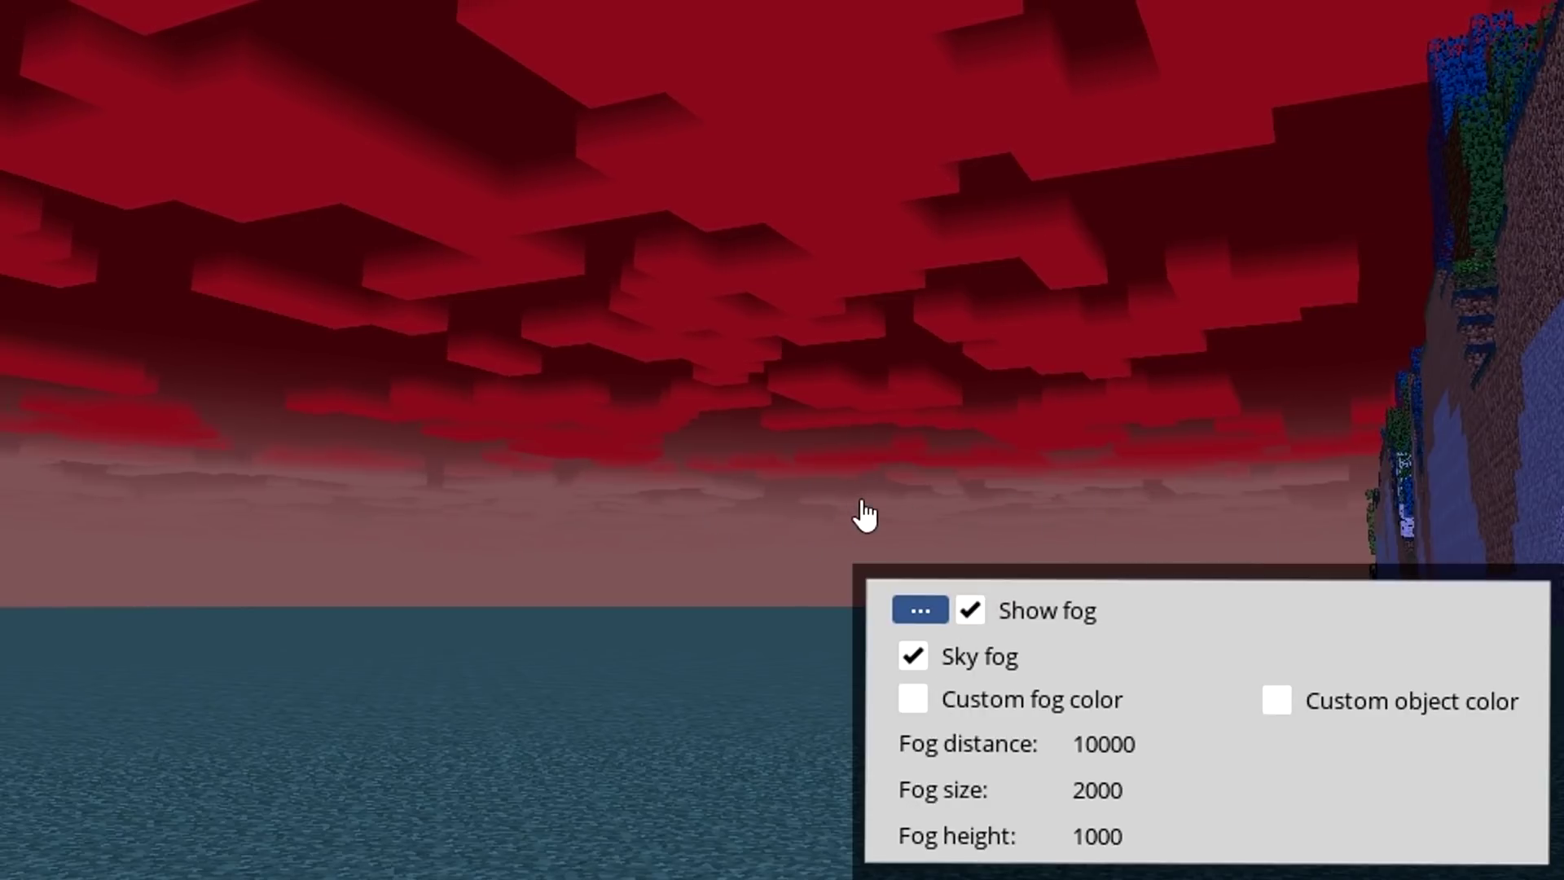
left_click(916, 661)
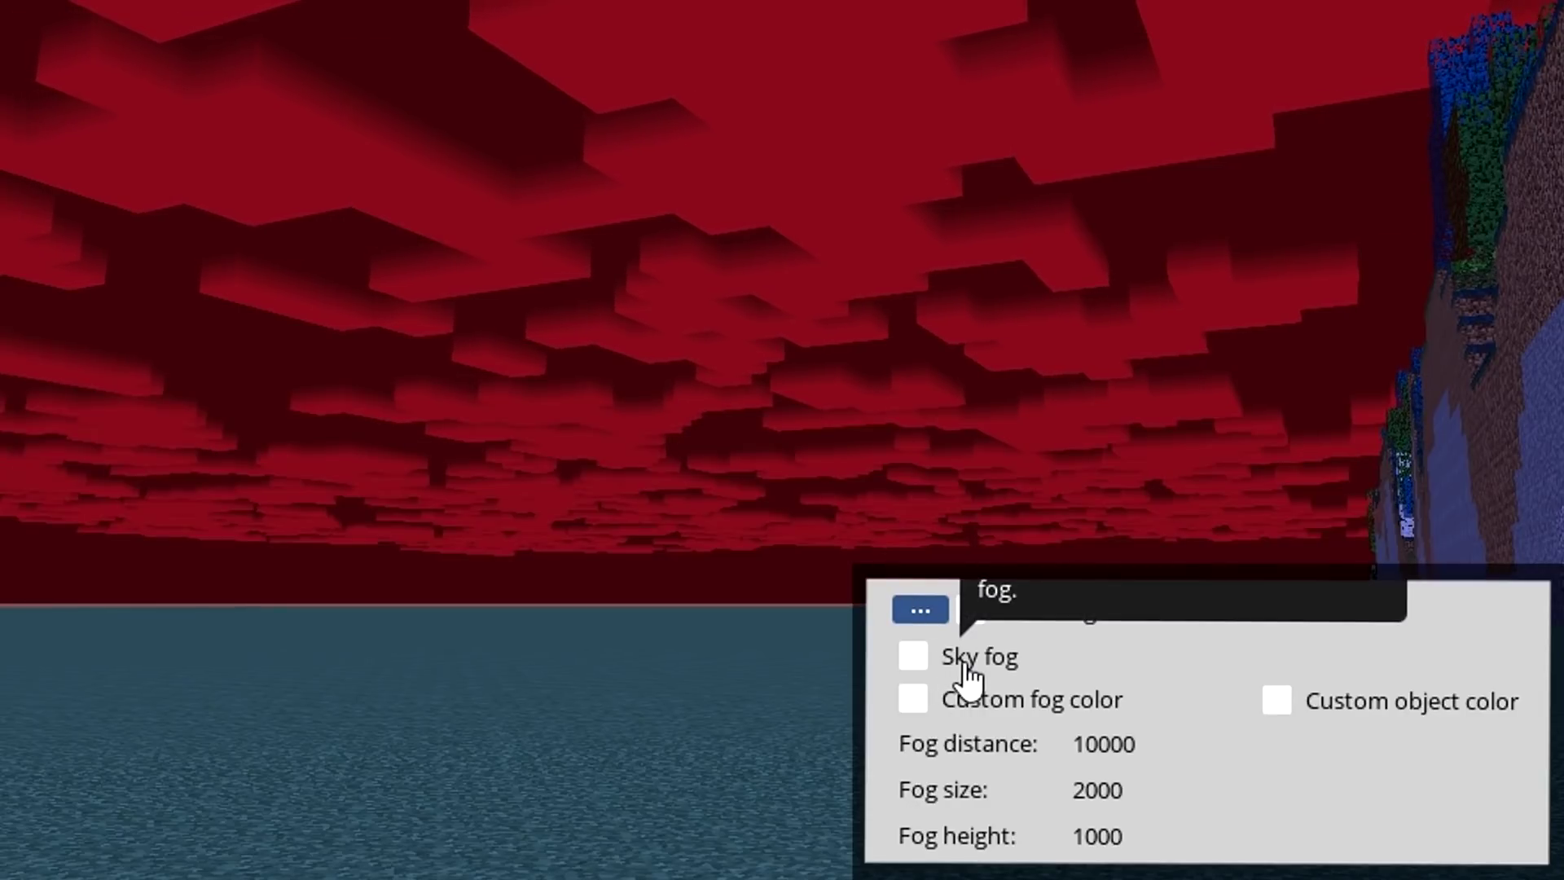
left_click_drag(1045, 494, 1063, 531)
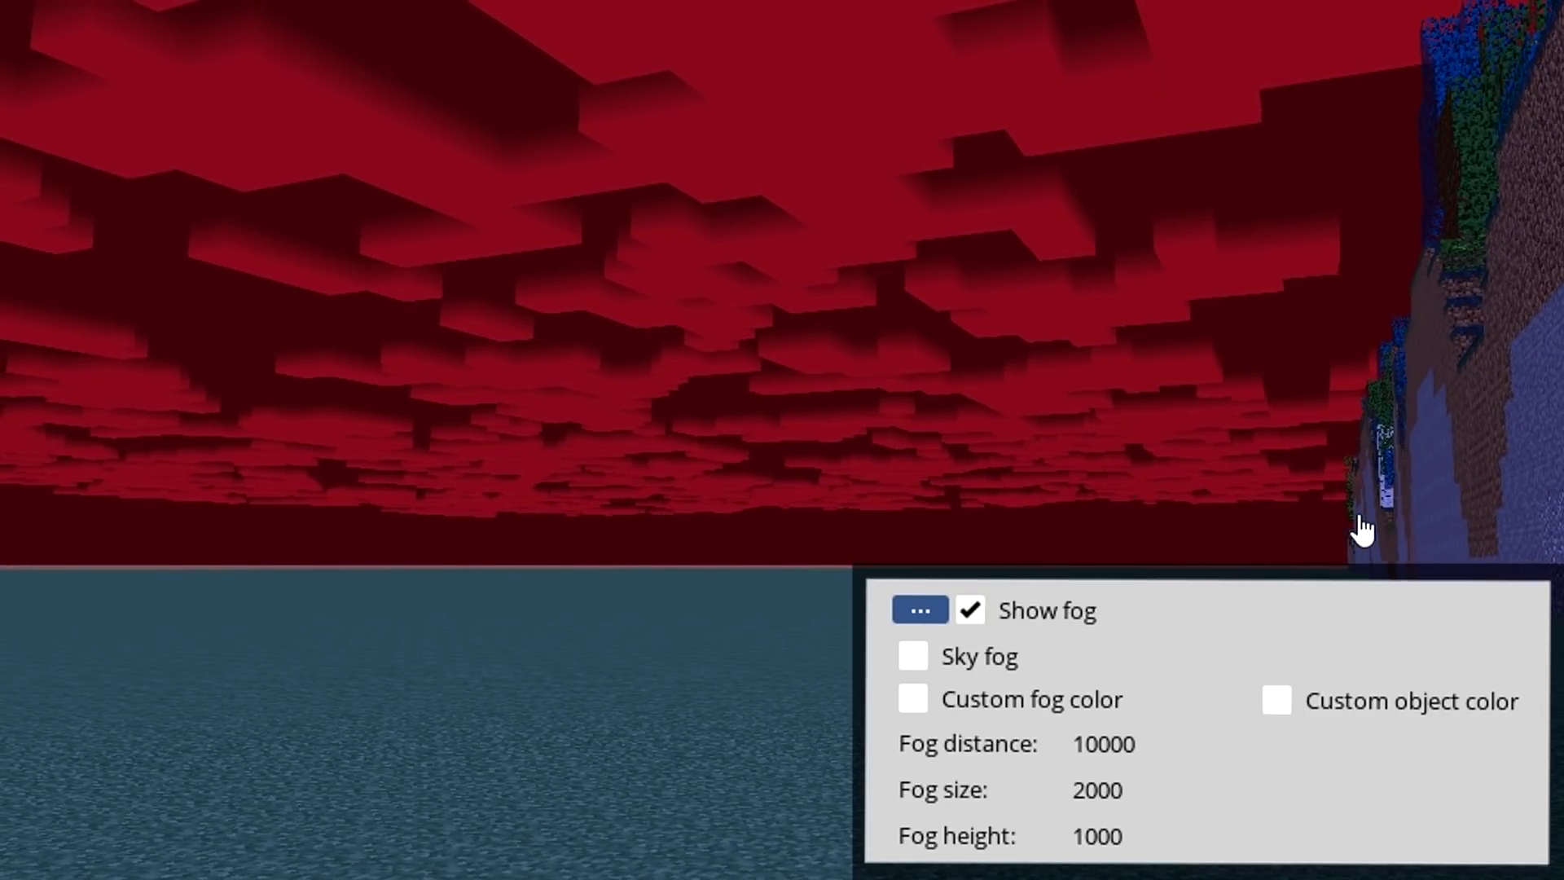
left_click(984, 668)
mouse_move(896, 418)
left_mouse_down()
mouse_move(925, 554)
mouse_move(896, 418)
mouse_move(908, 391)
left_mouse_up()
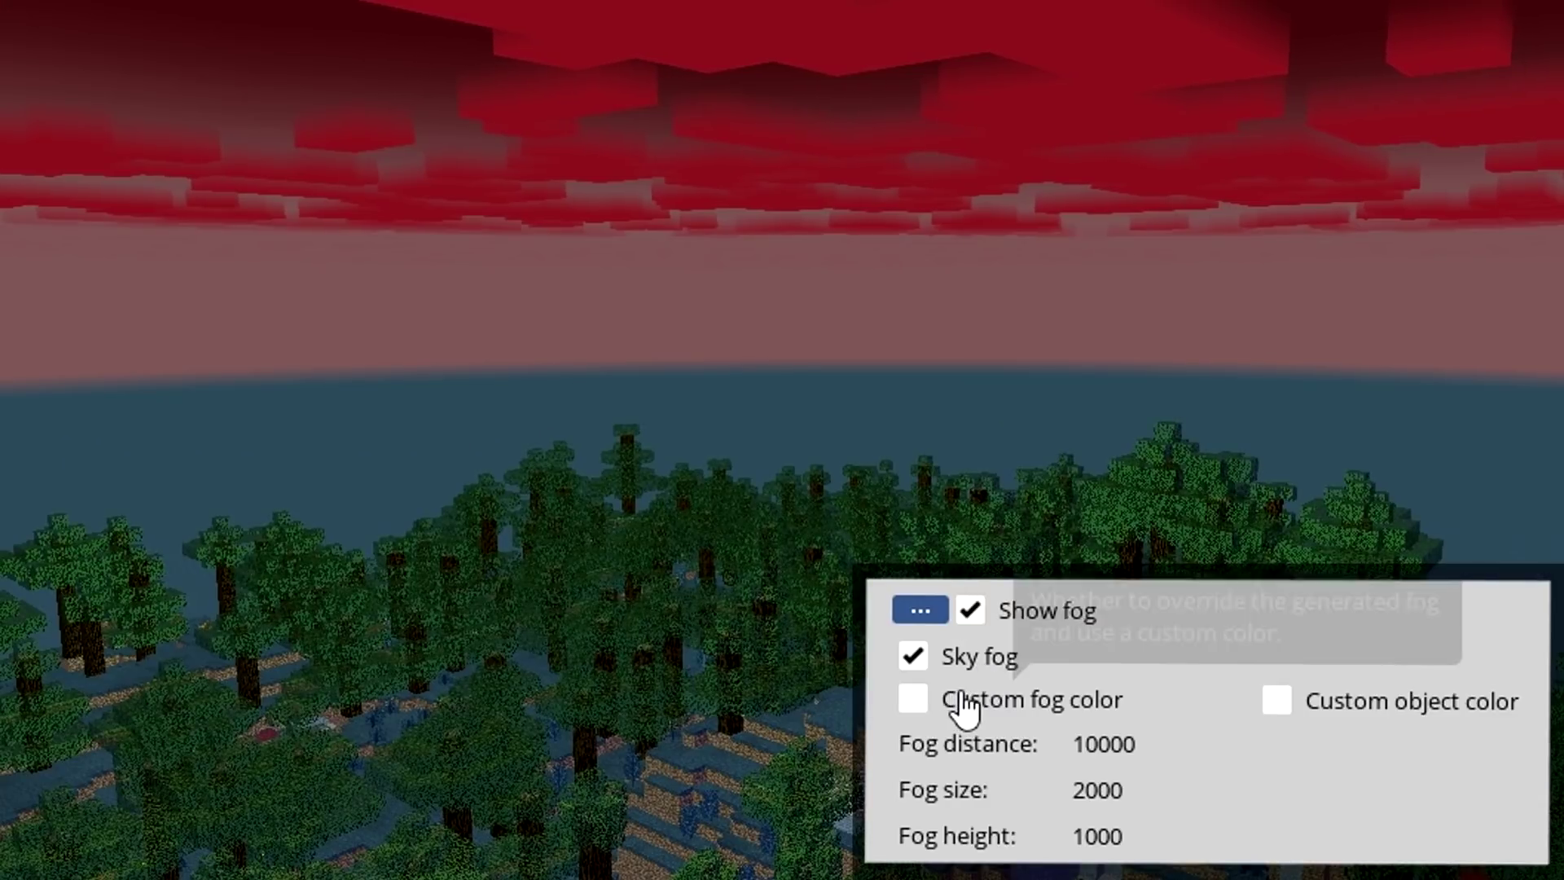
Step: Enable a custom fog color and set it to a muted grayish blue
left_click(1046, 710)
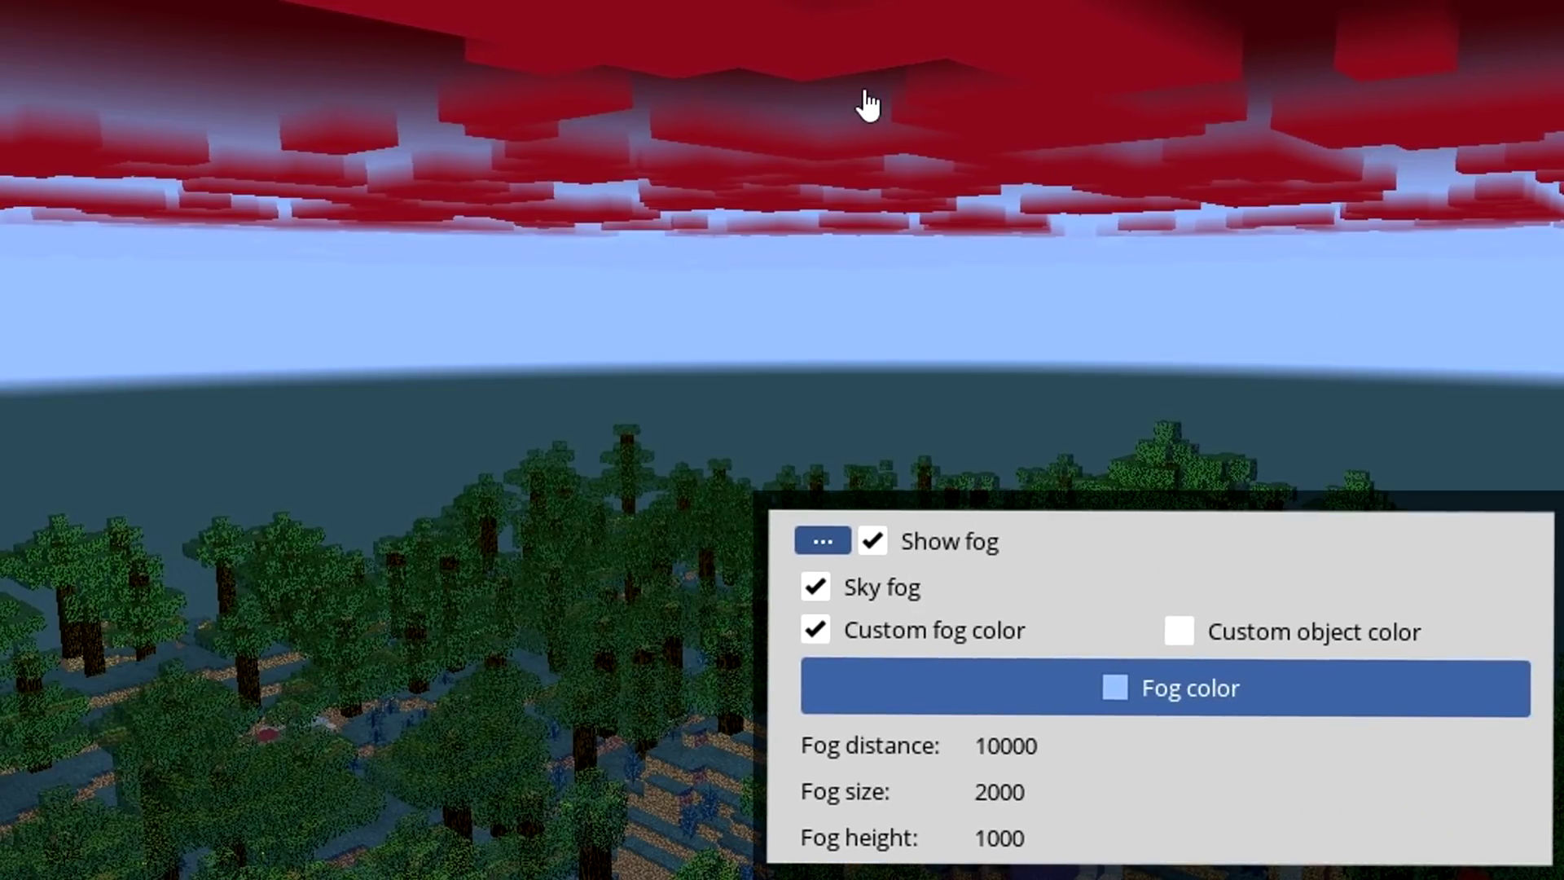
left_click(1095, 706)
mouse_move(1208, 338)
left_mouse_down()
mouse_move(1264, 225)
mouse_move(1160, 464)
mouse_move(1170, 247)
mouse_move(1184, 374)
mouse_move(1157, 368)
mouse_move(1148, 394)
mouse_move(1183, 307)
mouse_move(1161, 319)
left_mouse_up()
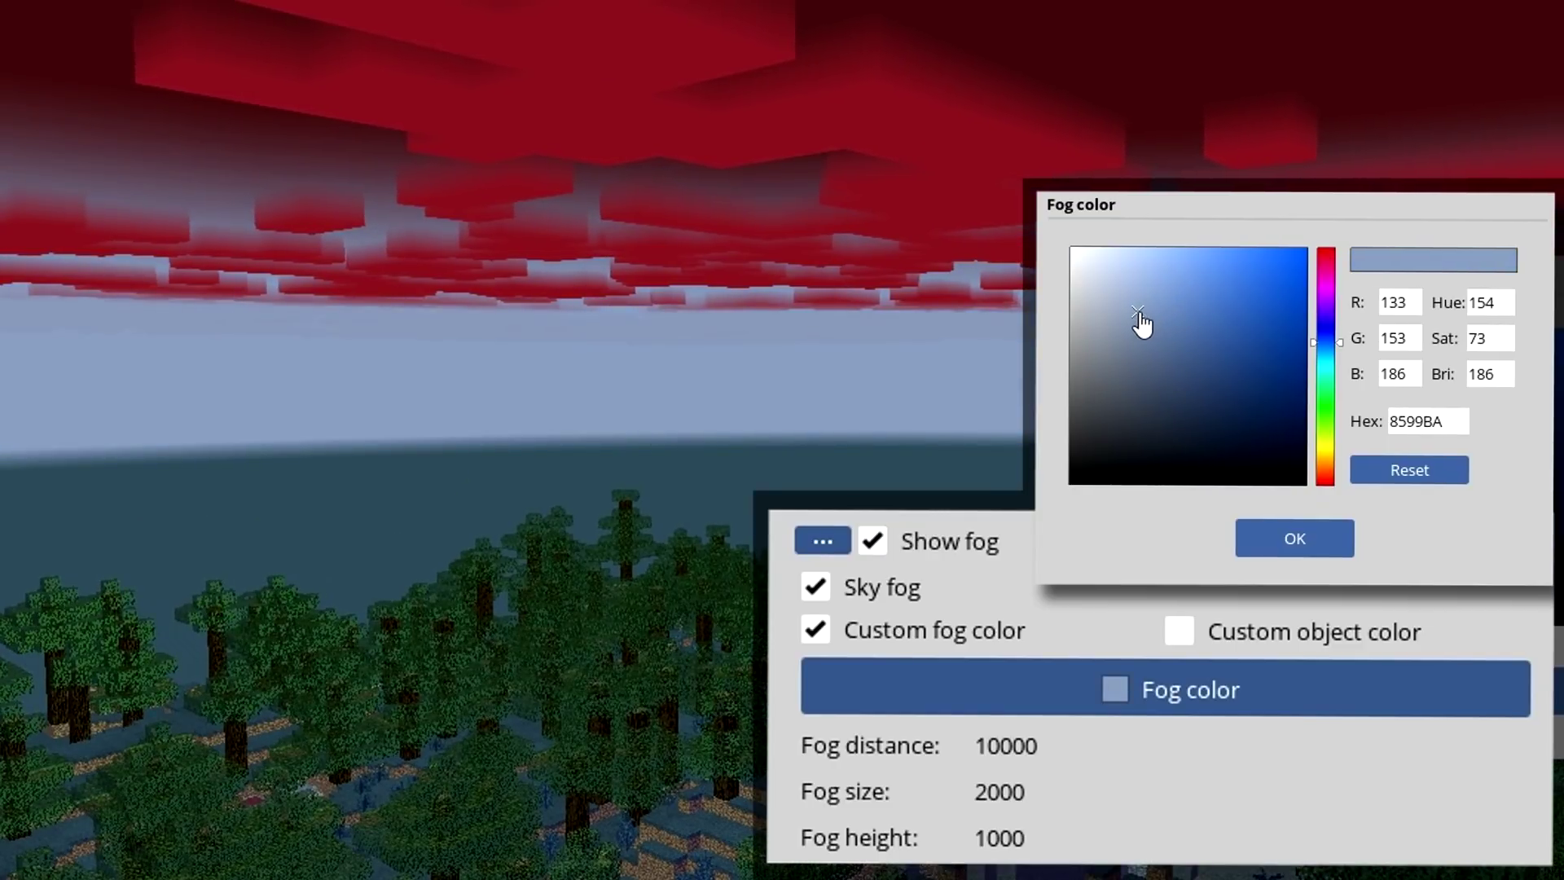
left_click(1283, 548)
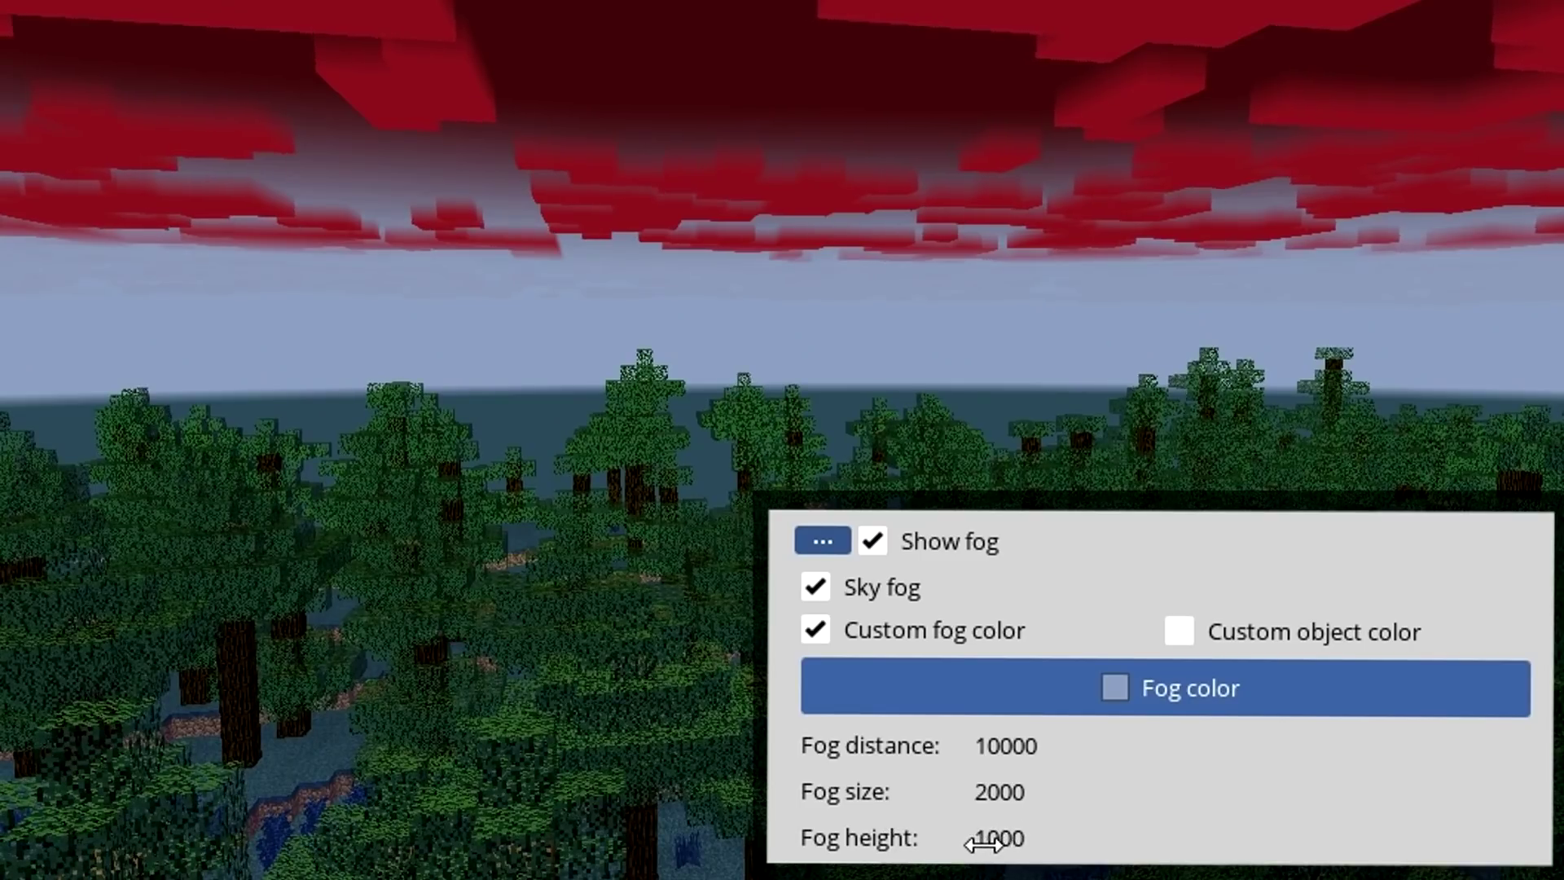
Step: Try fog heights of 1530 and 320, reset the height to 1000, and try a different fog size
left_click_drag(984, 845, 1083, 842)
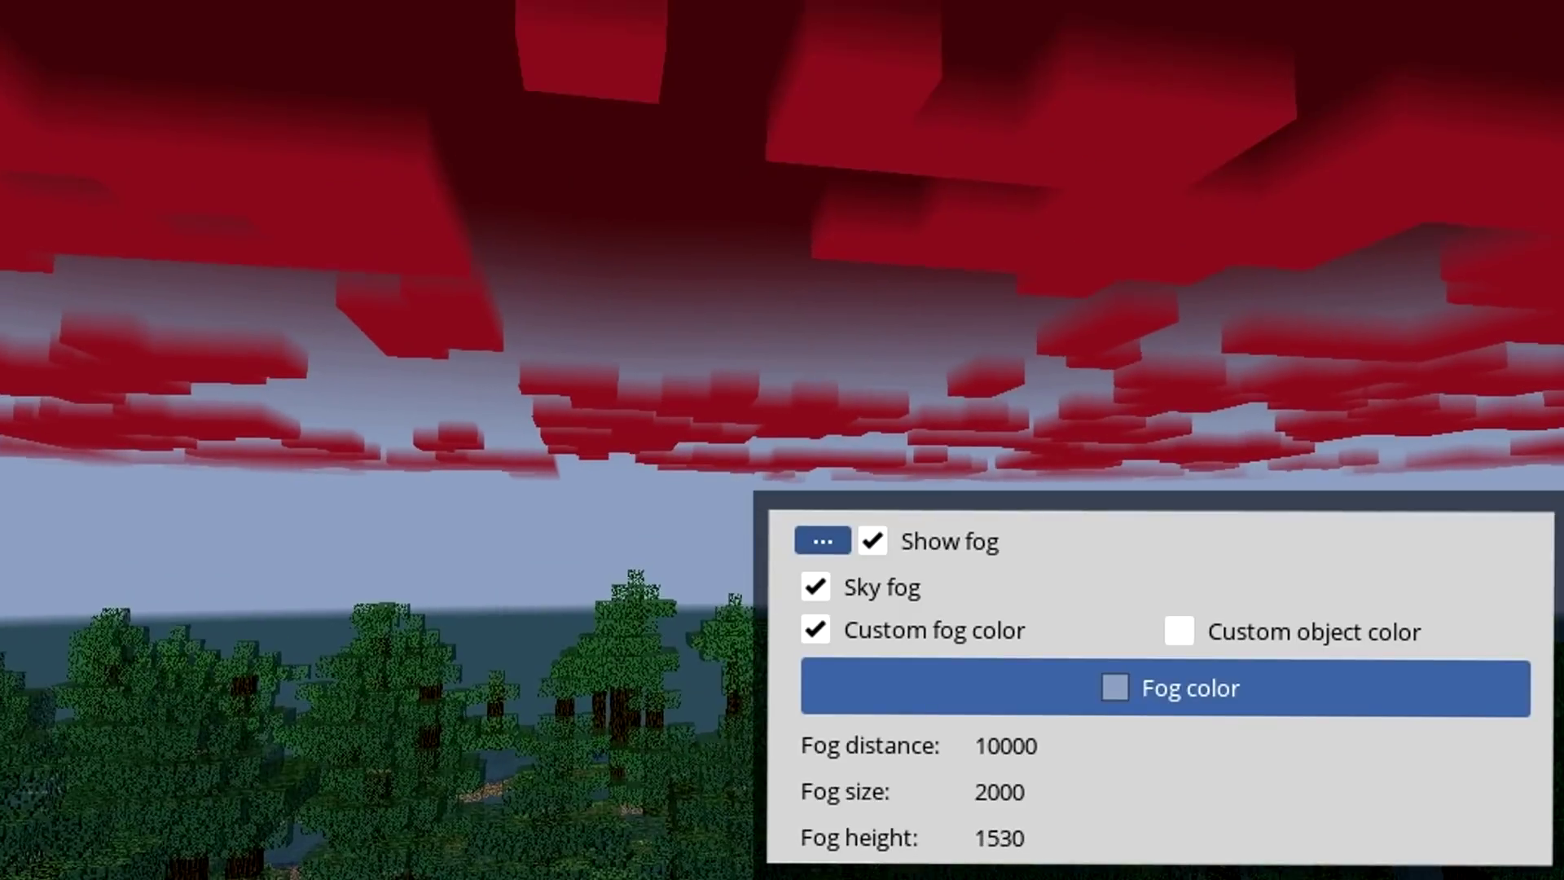
left_click_drag(1083, 841, 782, 844)
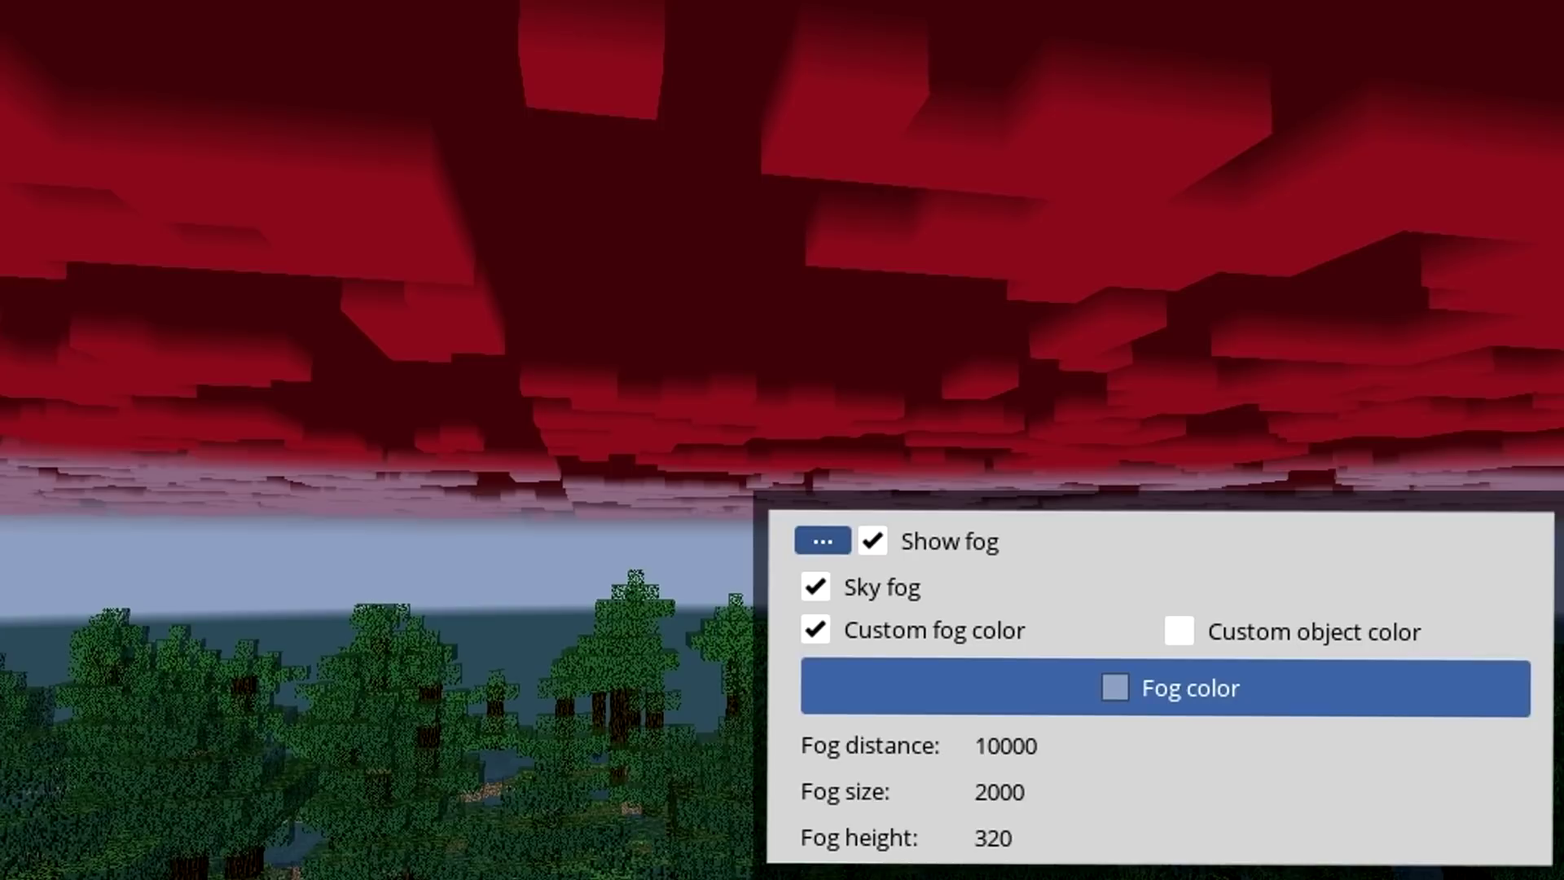
right_click(1058, 829)
left_click_drag(1005, 792, 1390, 792)
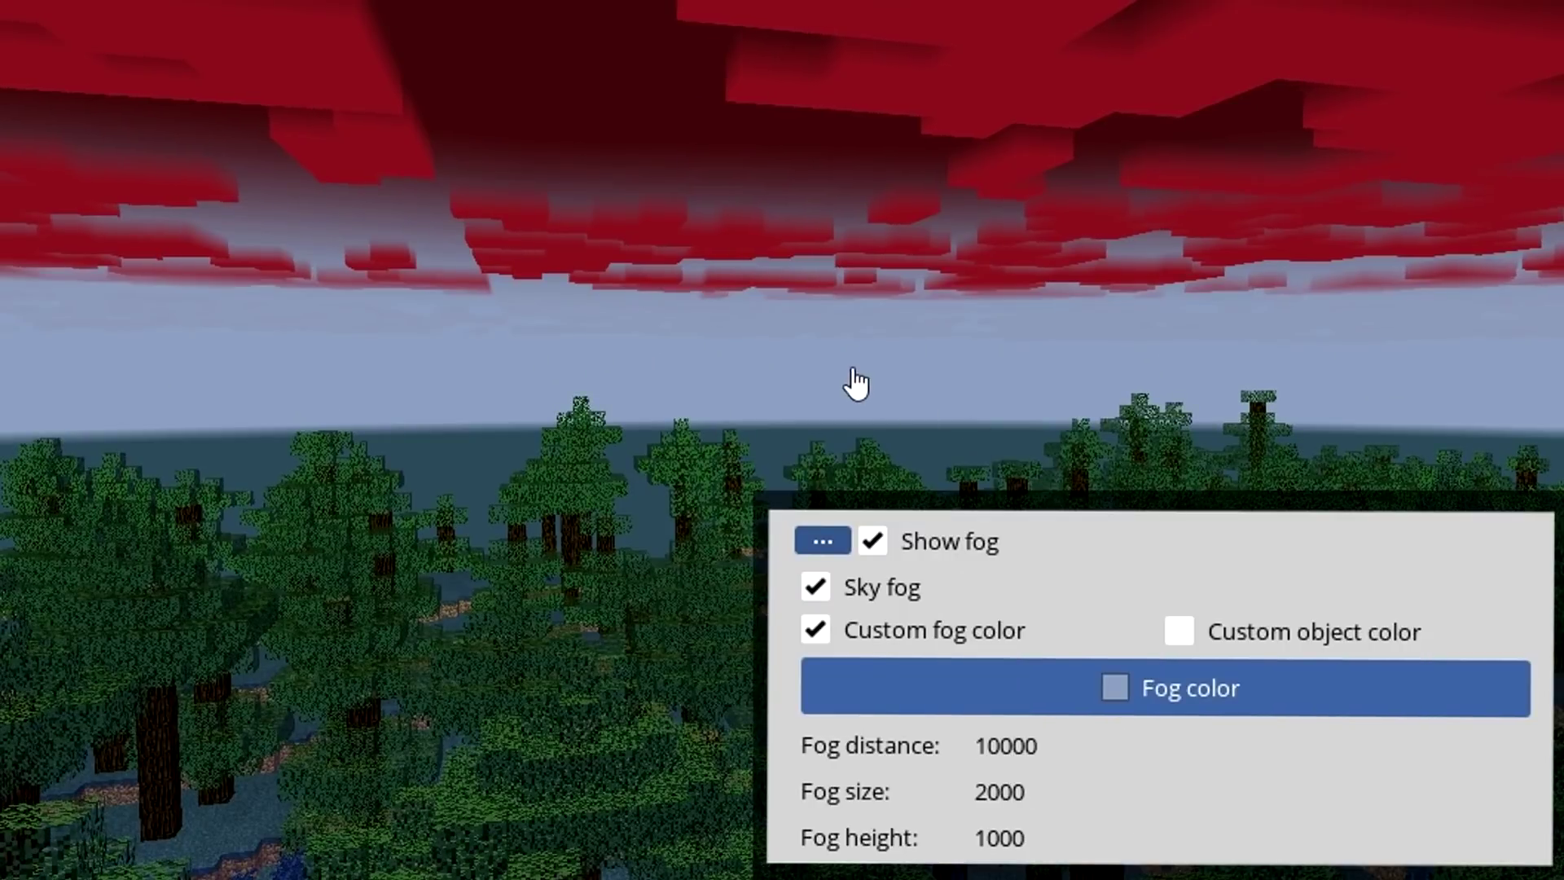
Step: Lower the fog distance to 1400 so the fog starts closer to the camera in the forest
left_click_drag(1006, 746, 771, 745)
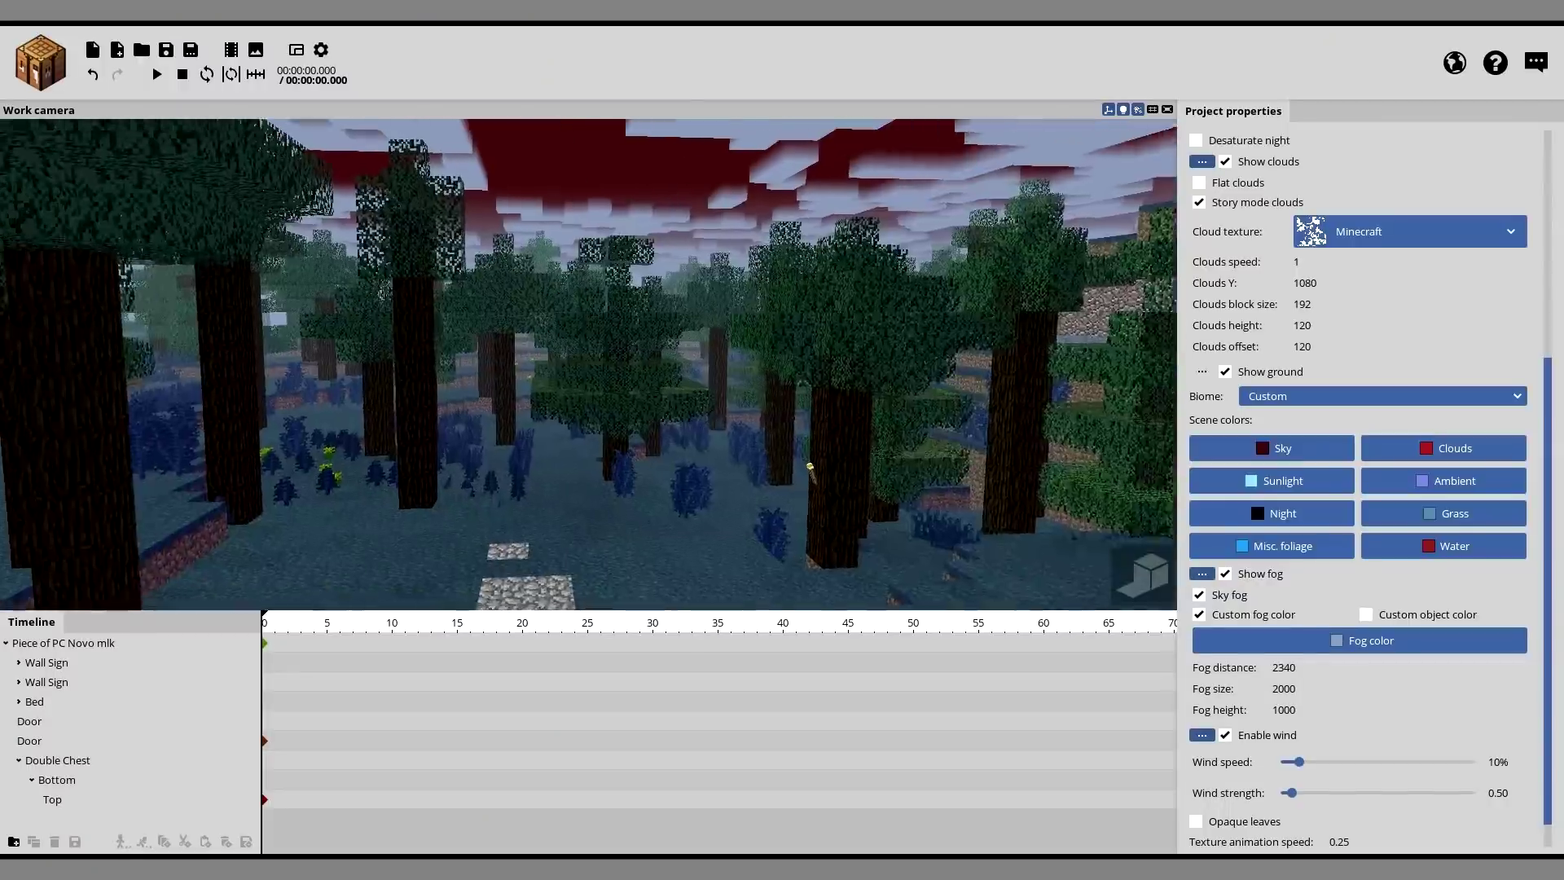
key("q")
right_click_drag(405, 317, 306, 269)
left_click_drag(1289, 669, 1272, 671)
left_click_drag(974, 754, 913, 771)
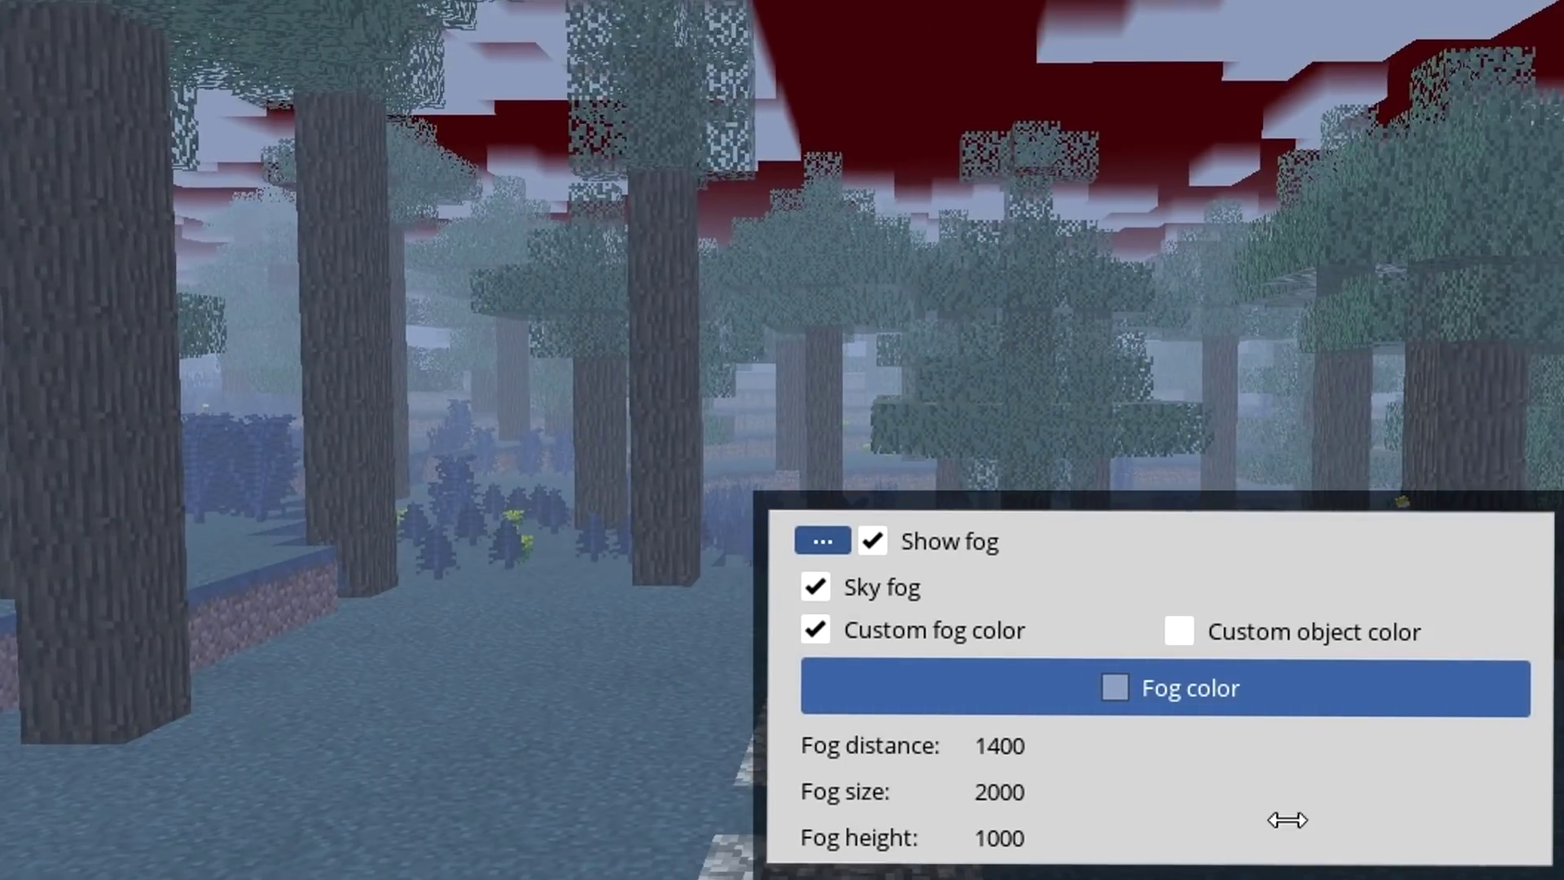
Step: Reduce the fog size to 1000 and check the denser fog among the trees
left_click_drag(1000, 791, 880, 810)
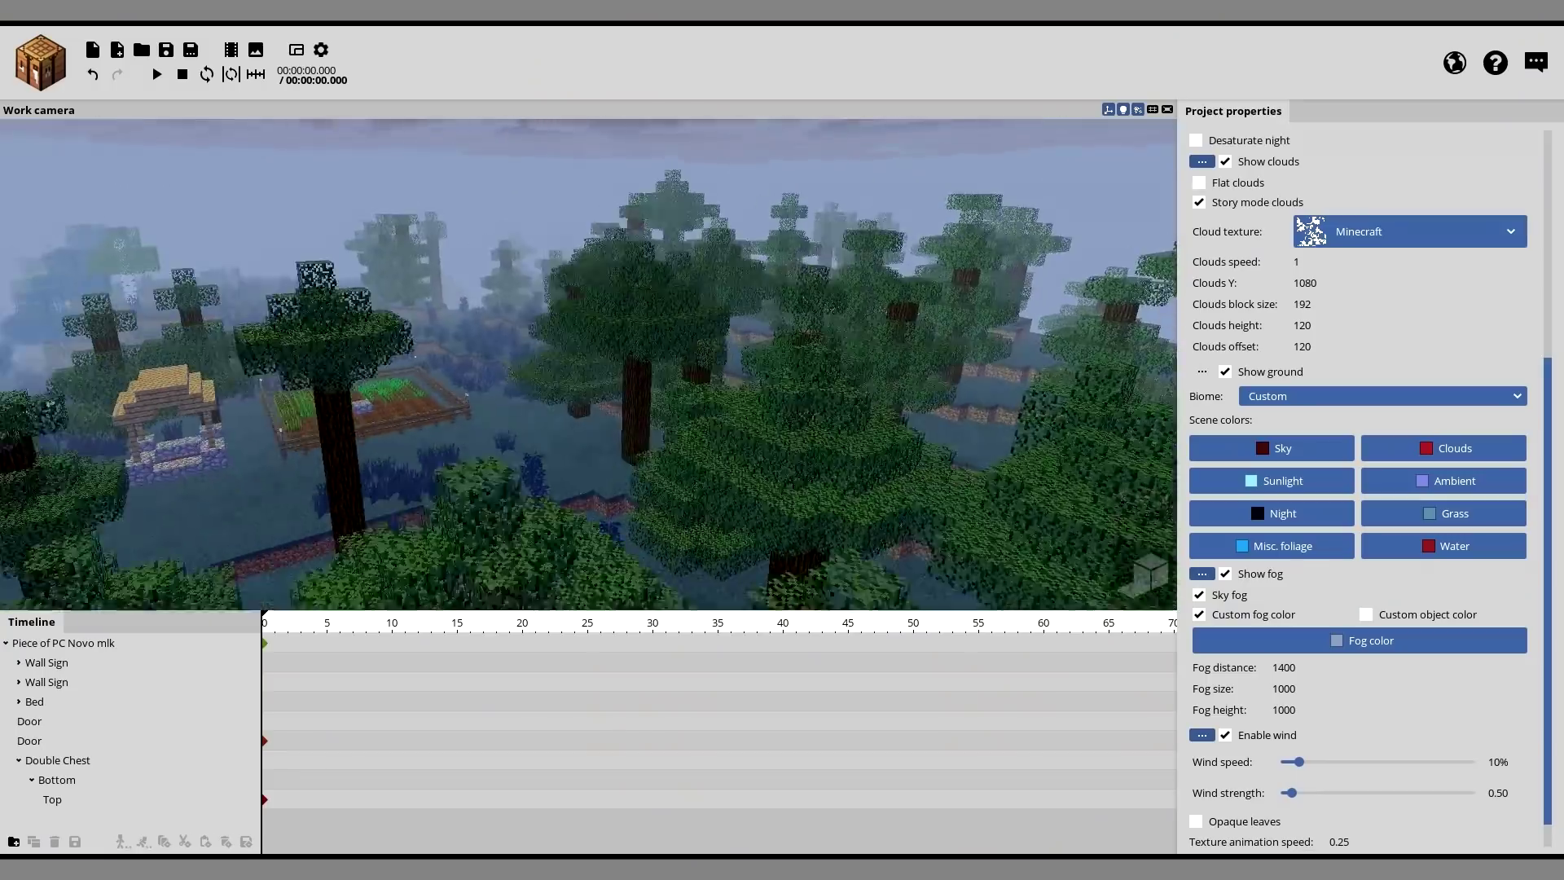
key("q")
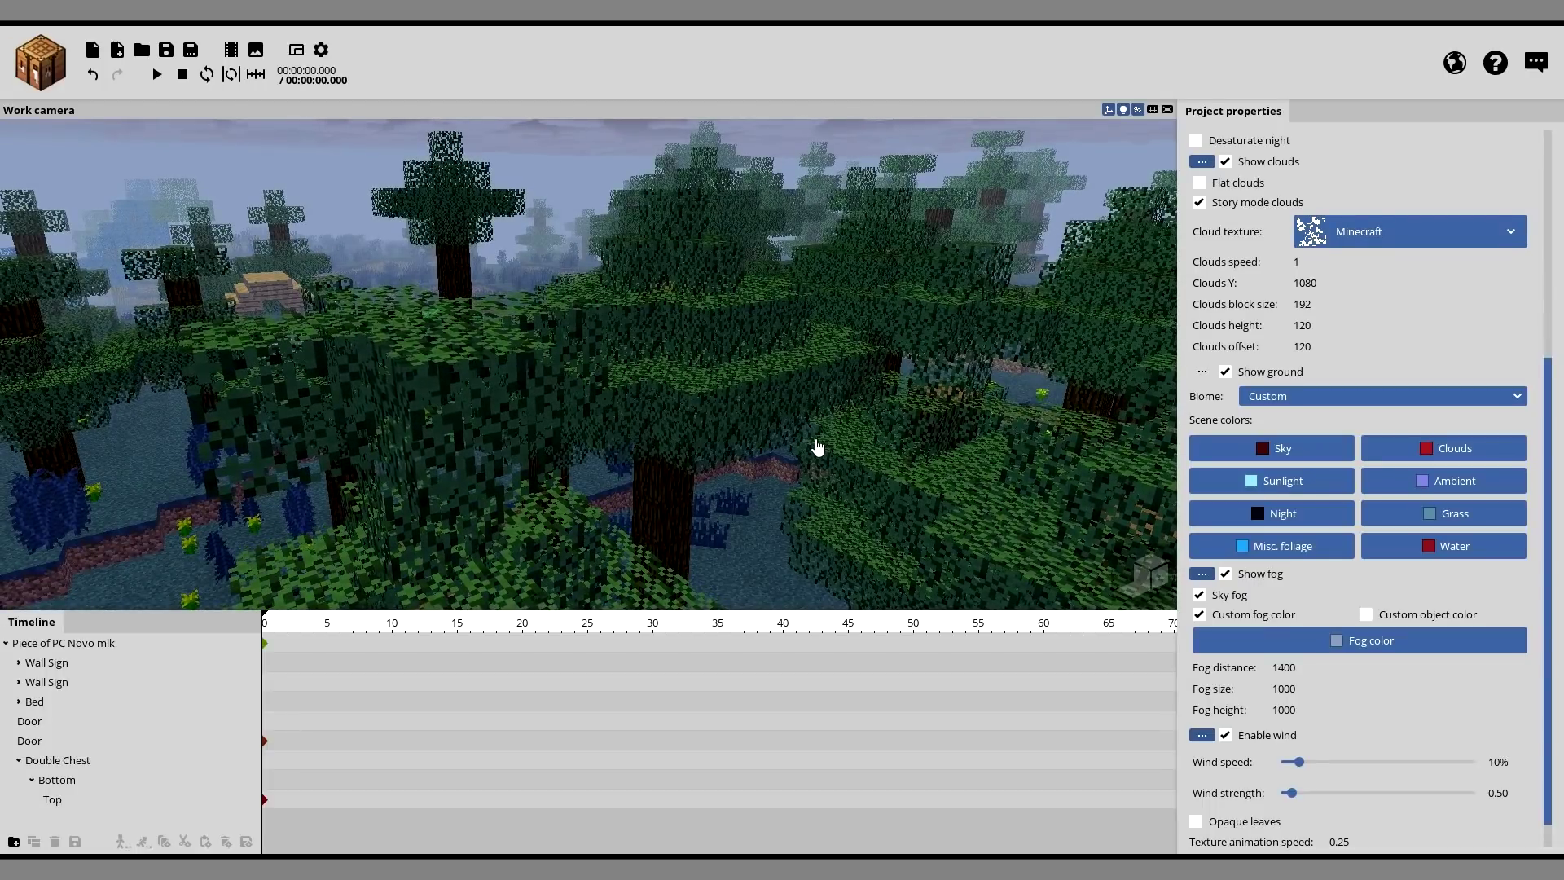
key("w")
right_click_drag(818, 447, 961, 427)
key("s")
key("s")
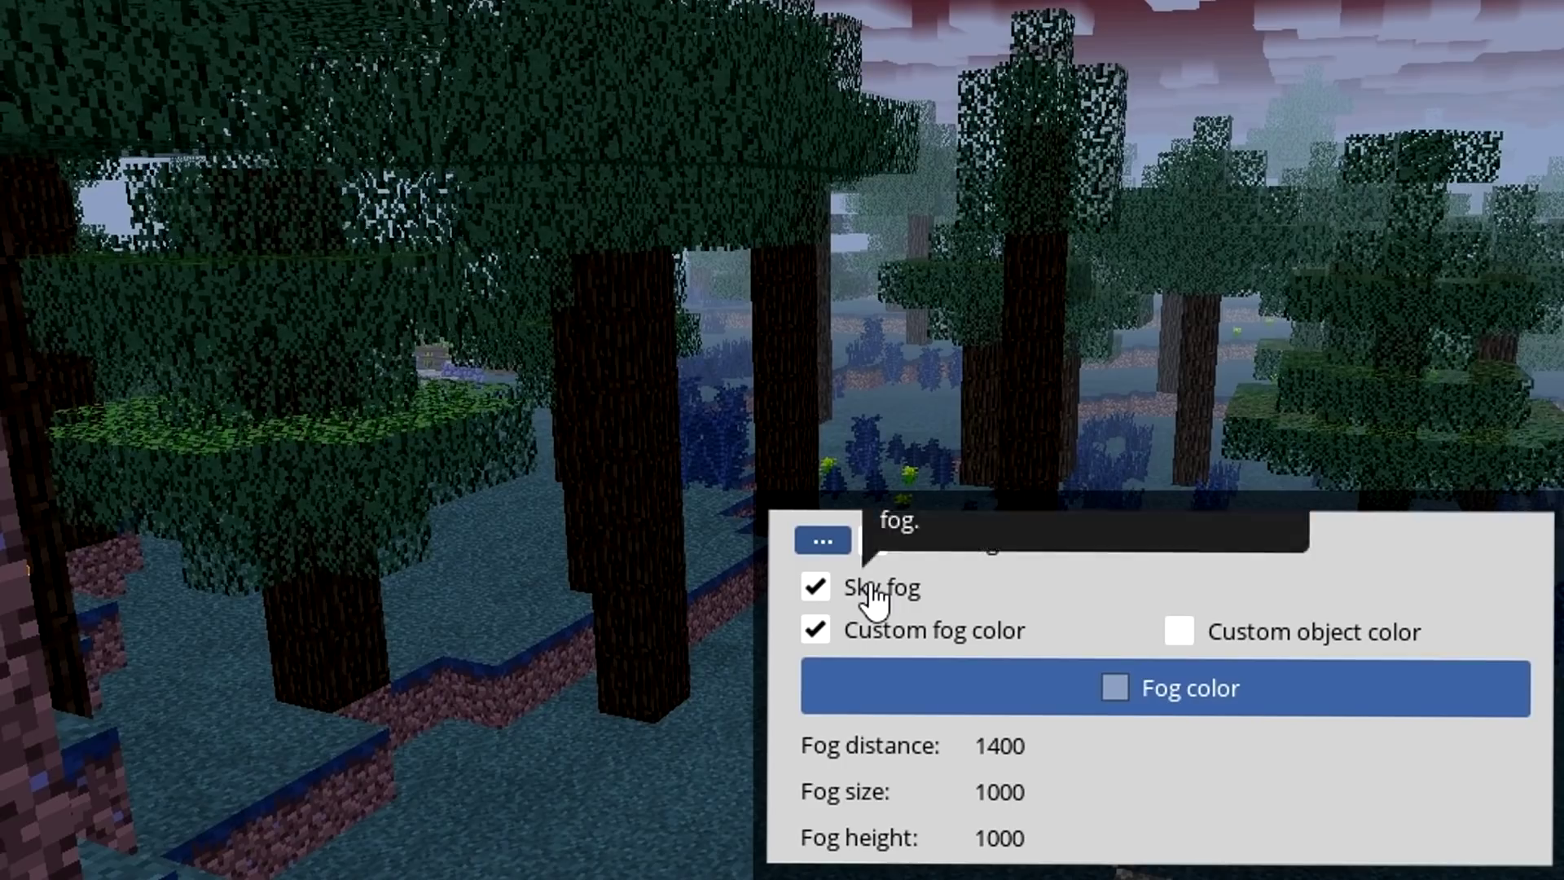
Step: Turn off the sky fog and the whole fog for comparison, and turn both back on
left_click(1199, 595)
left_click(1225, 574)
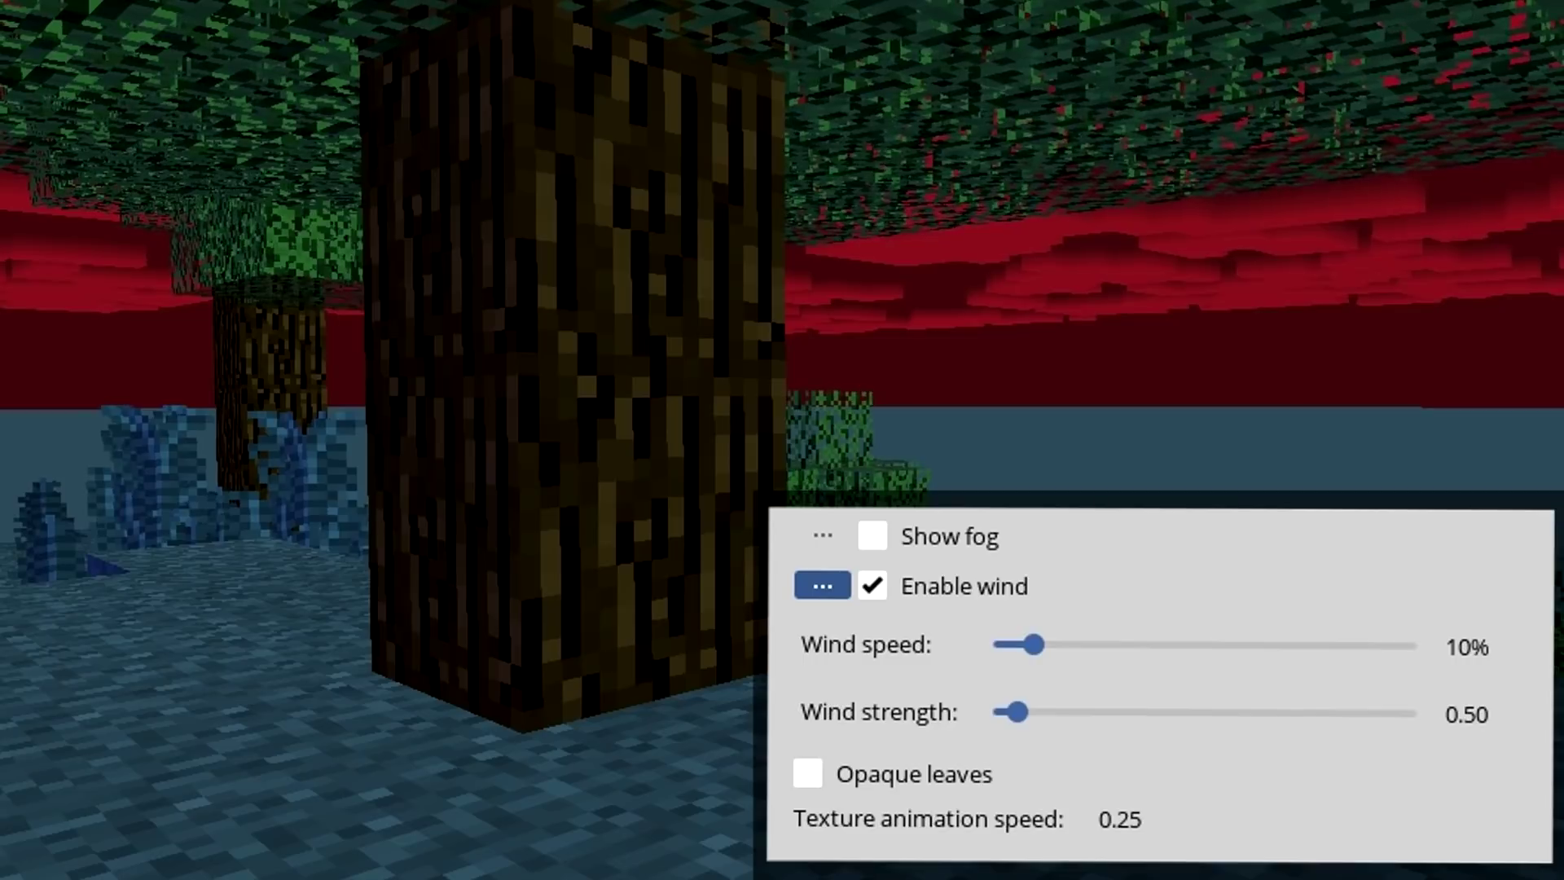
left_click(957, 539)
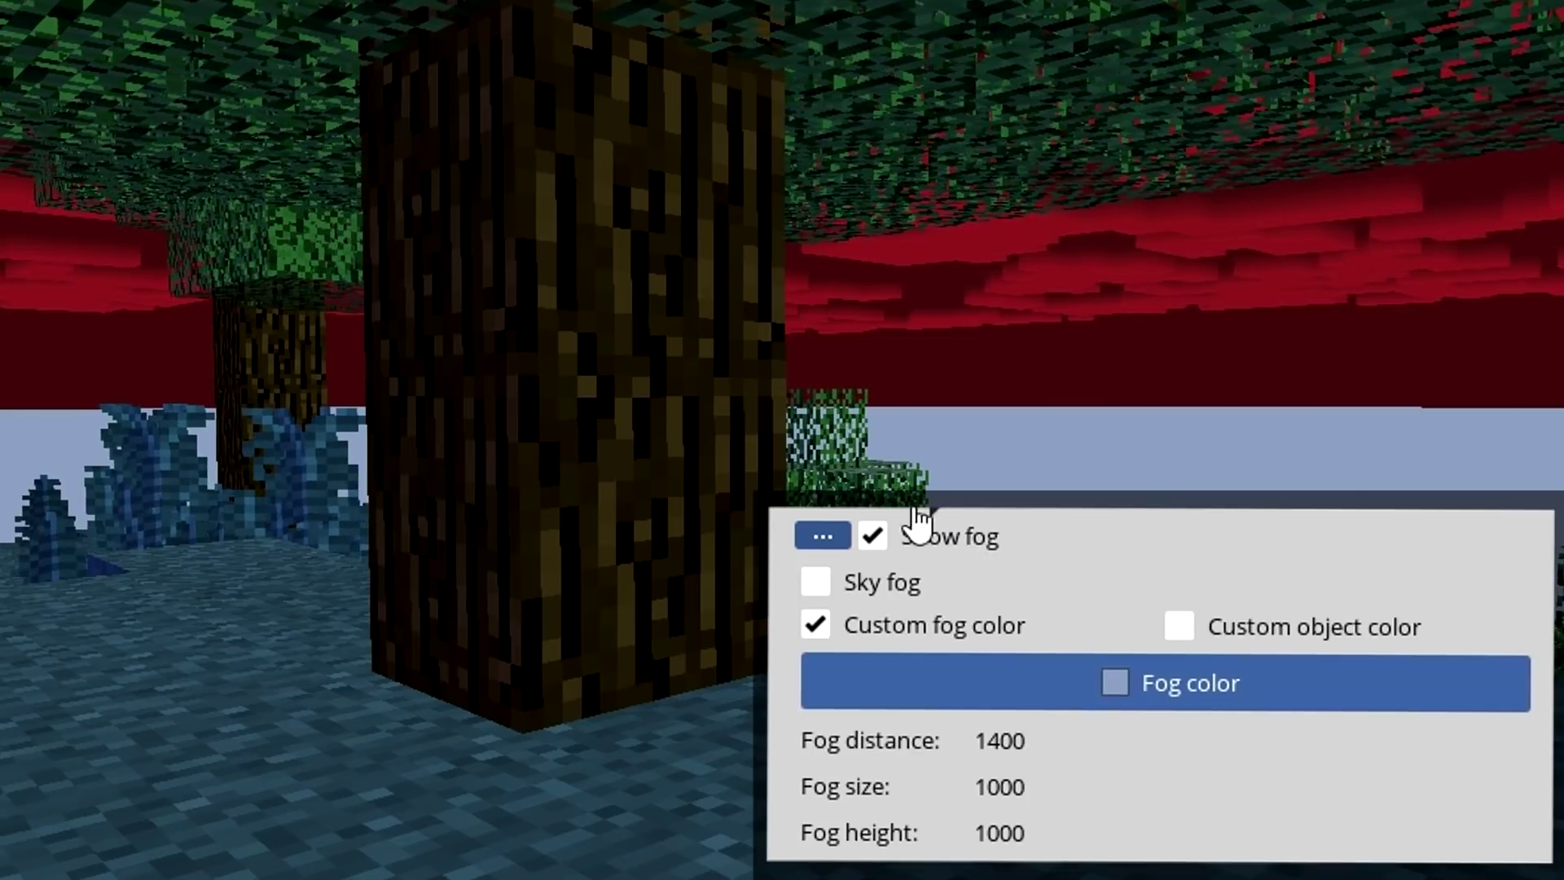
left_click(882, 581)
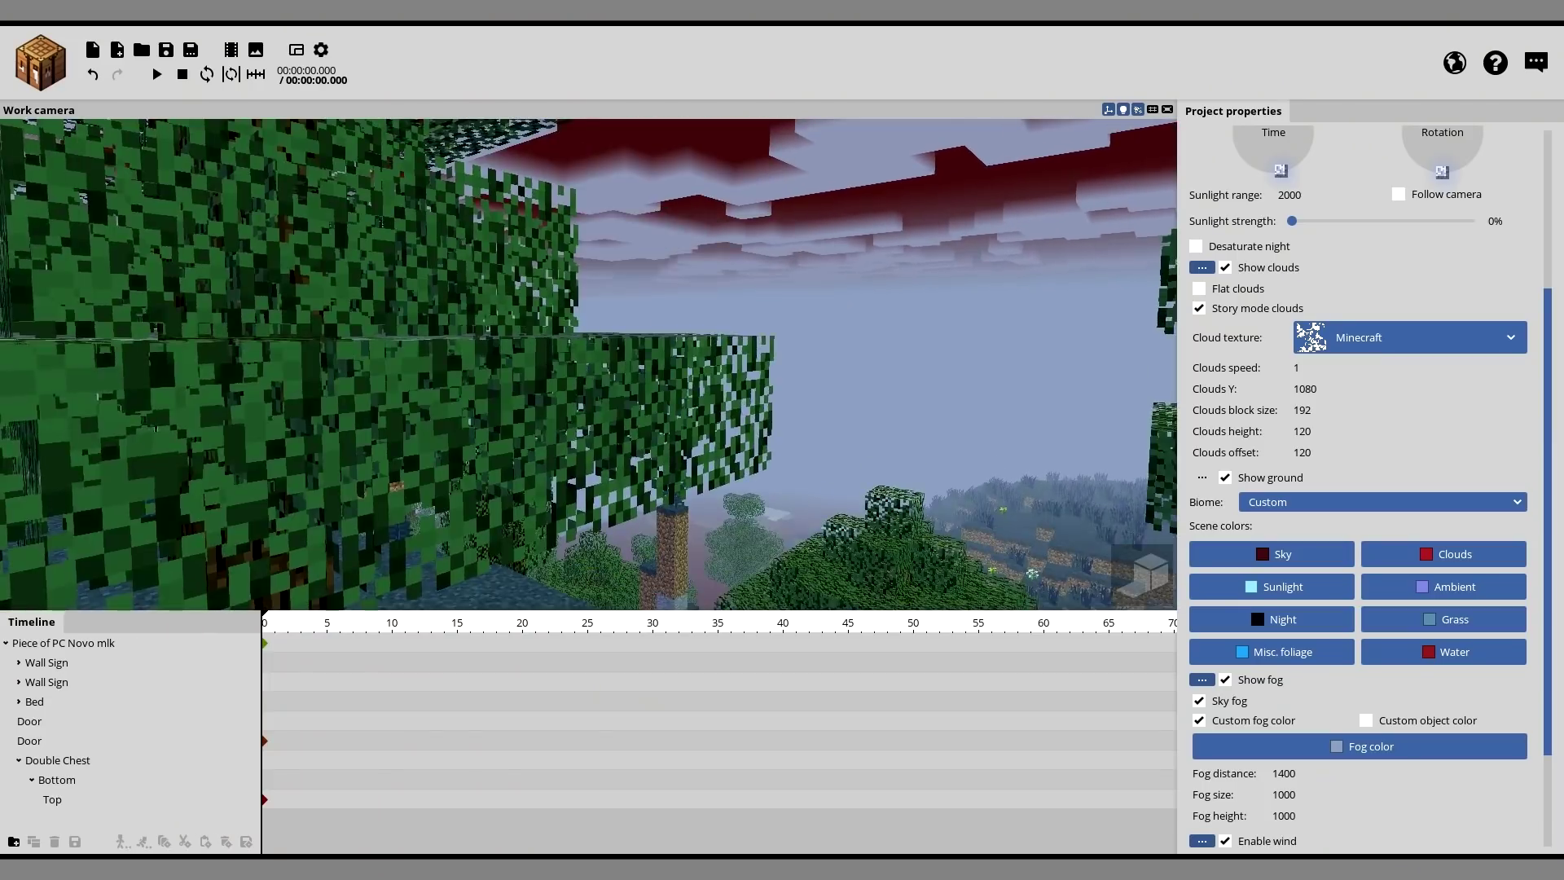
Step: Move through the hills and forest to examine how the fog fades distant scenery
right_click_drag(827, 429, 827, 430)
key("w")
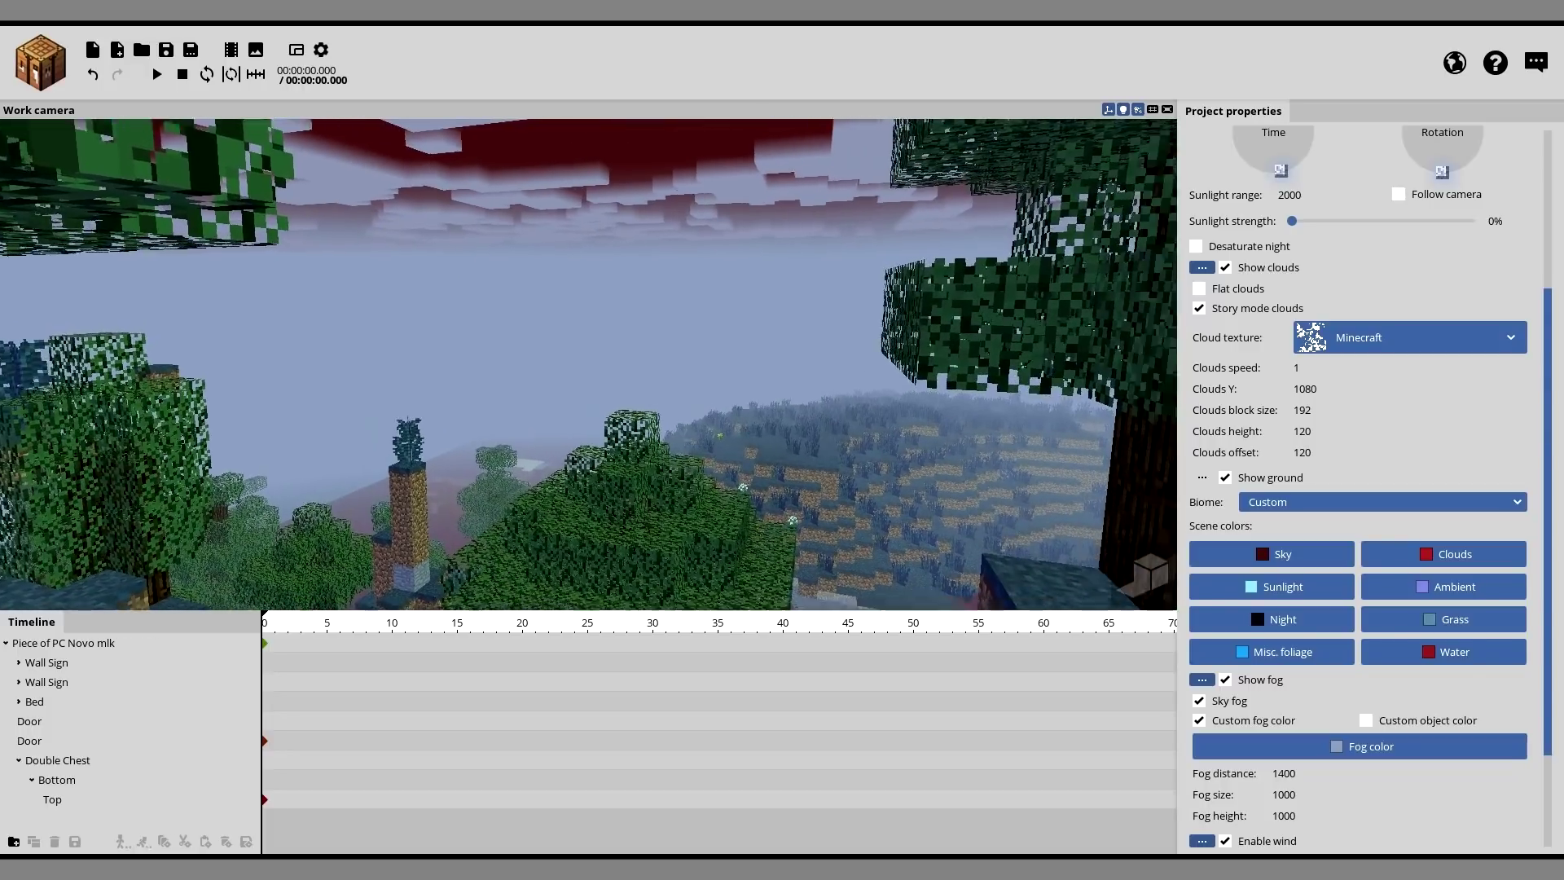
right_click_drag(817, 328, 816, 328)
left_click_drag(739, 496, 740, 495)
left_click_drag(596, 249, 596, 249)
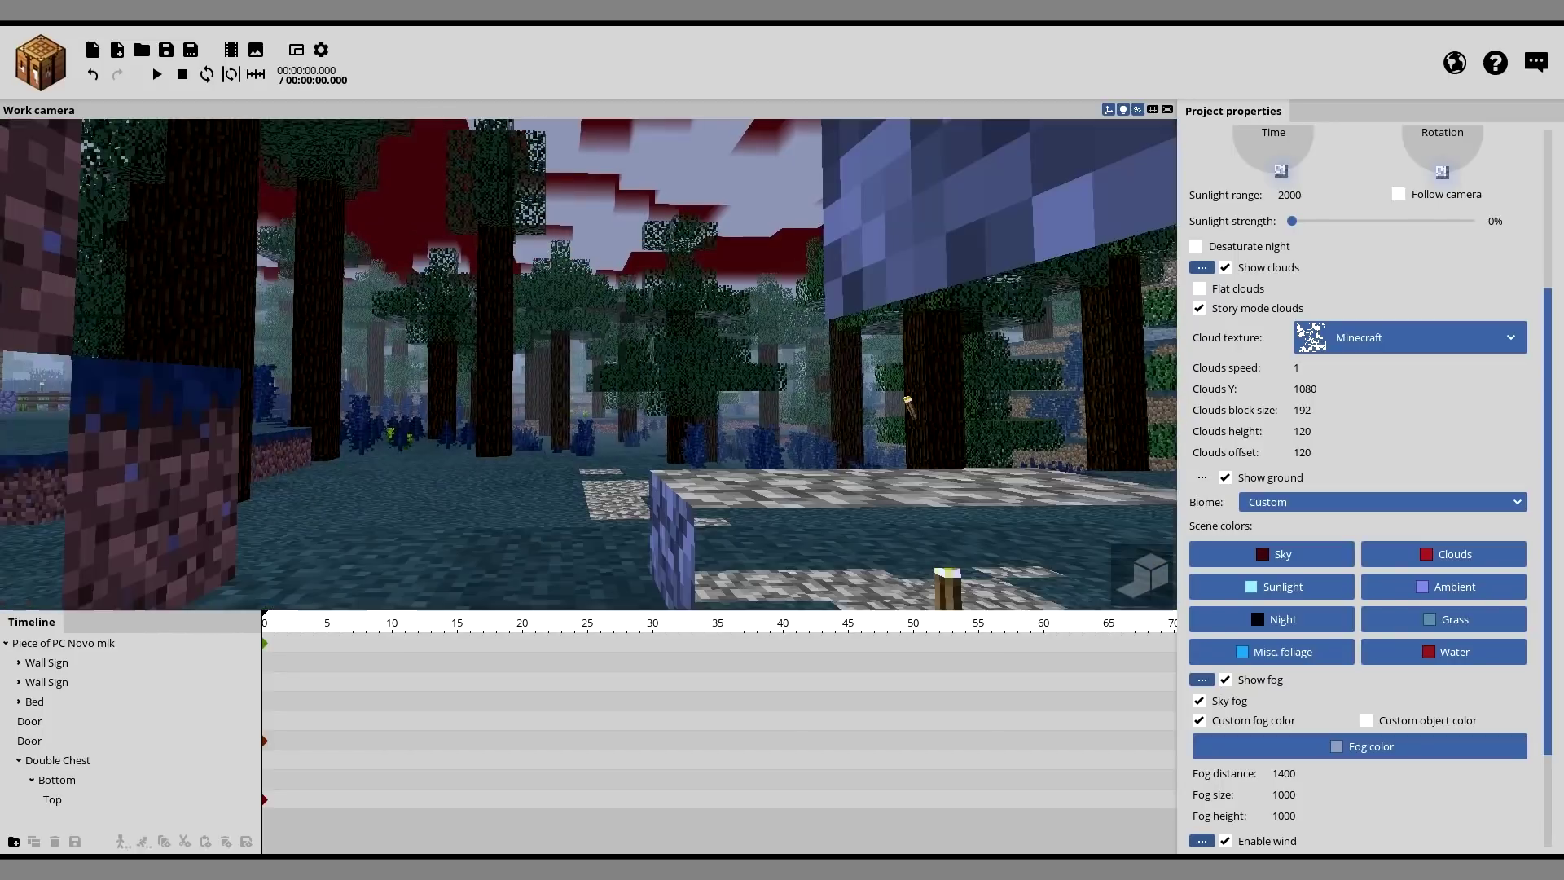
key("w")
right_click_drag(588, 364, 588, 364)
Step: Enable a custom object color for the fog and try dark red as the object fog color
left_click_drag(1546, 667, 1546, 772)
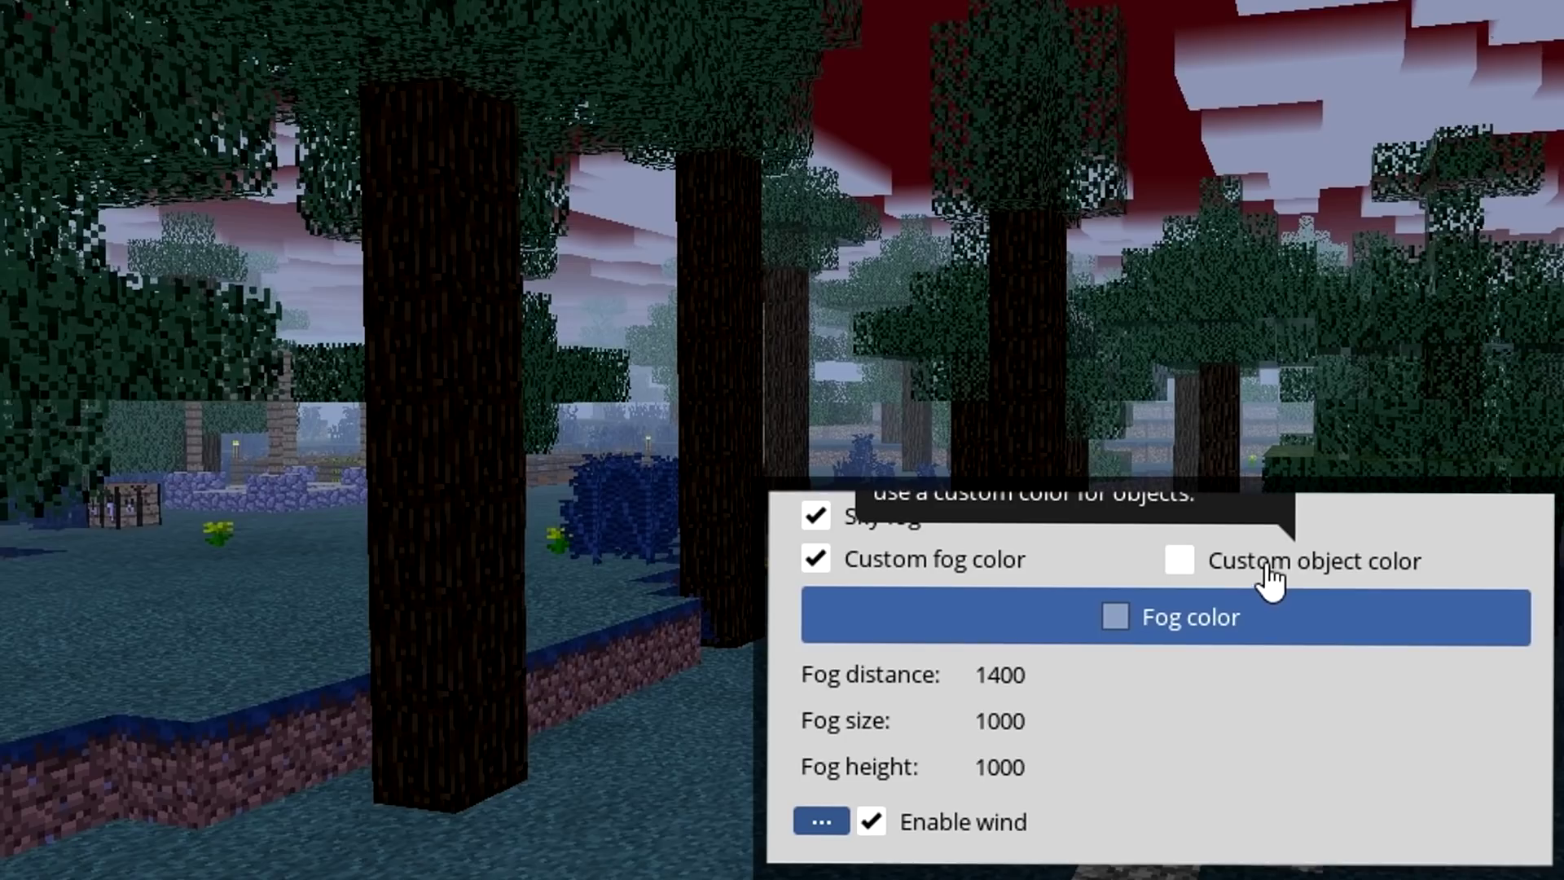
left_click(1206, 259)
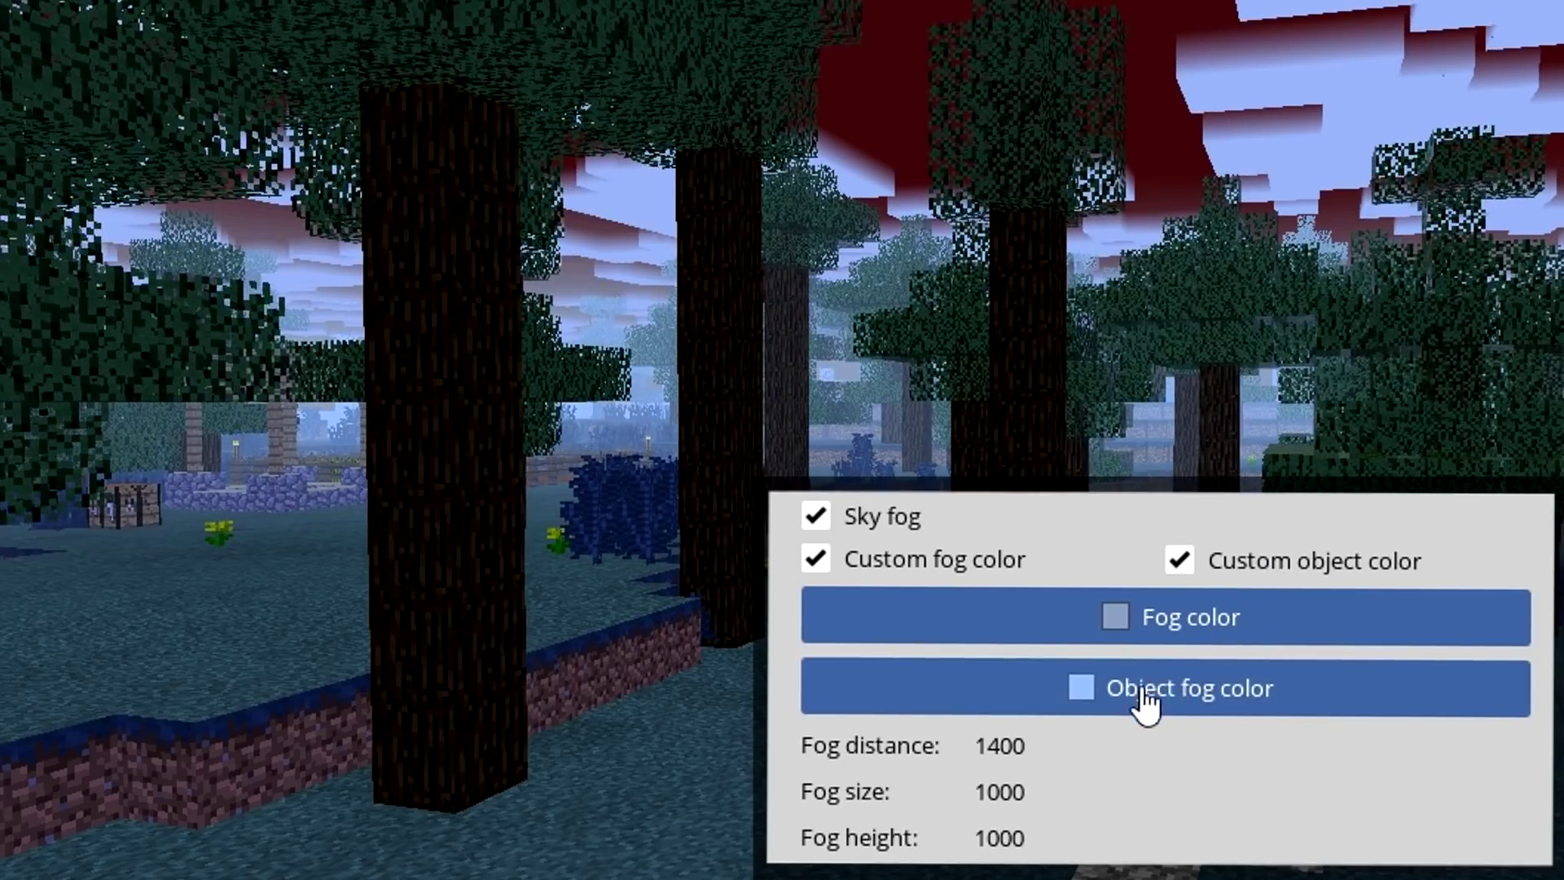
left_click(1200, 716)
left_click(1187, 325)
left_click_drag(1187, 325, 1330, 220)
left_click_drag(1331, 273, 1307, 253)
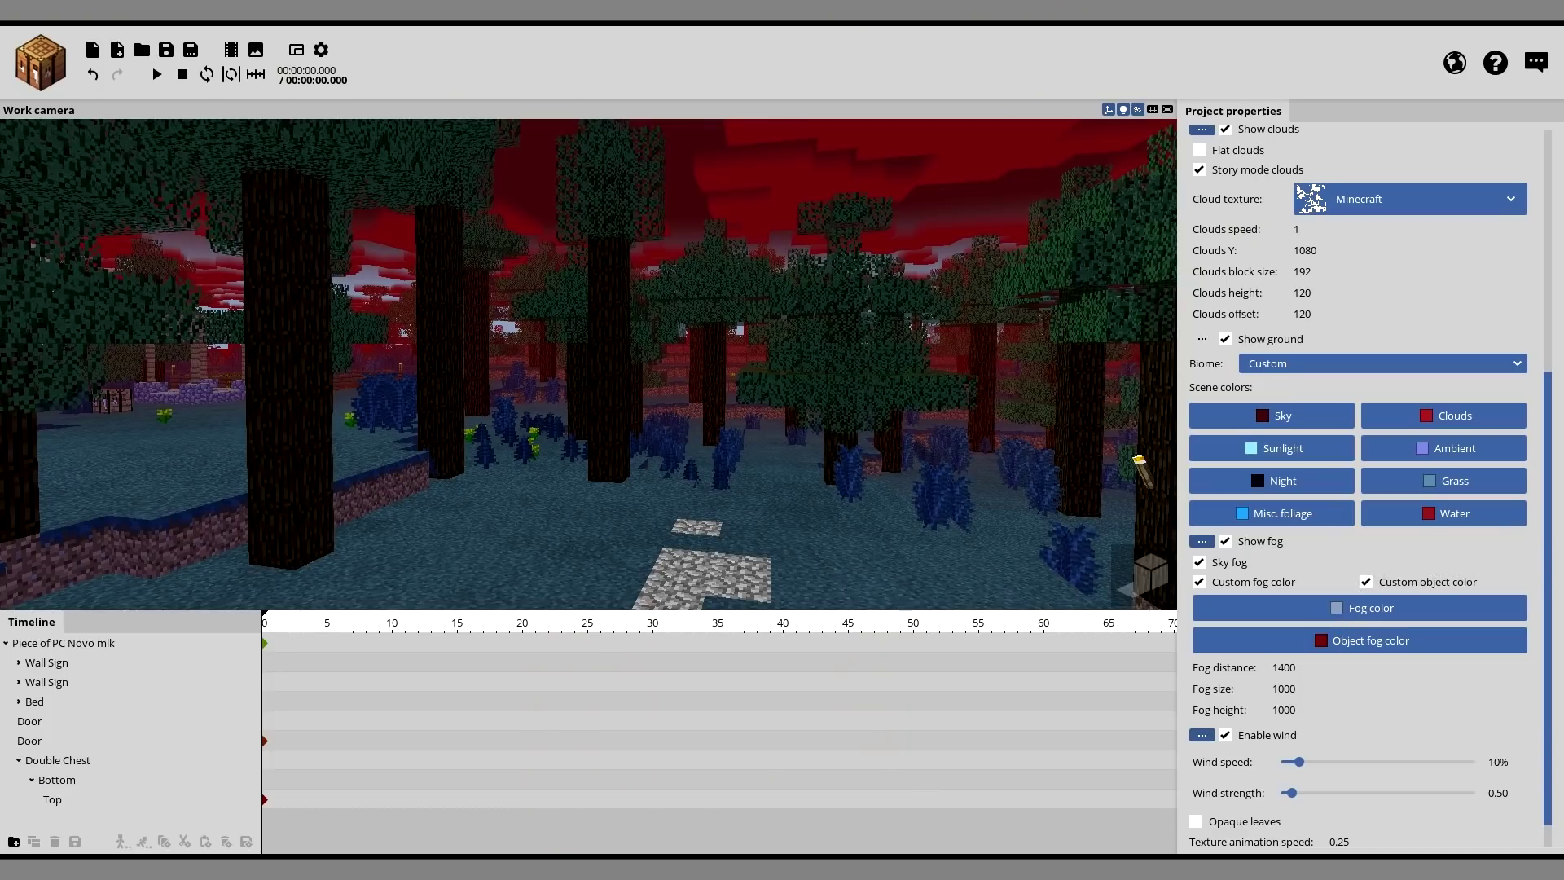
Step: View the object fog from within and above the forest, and turn the custom object color off
key("w")
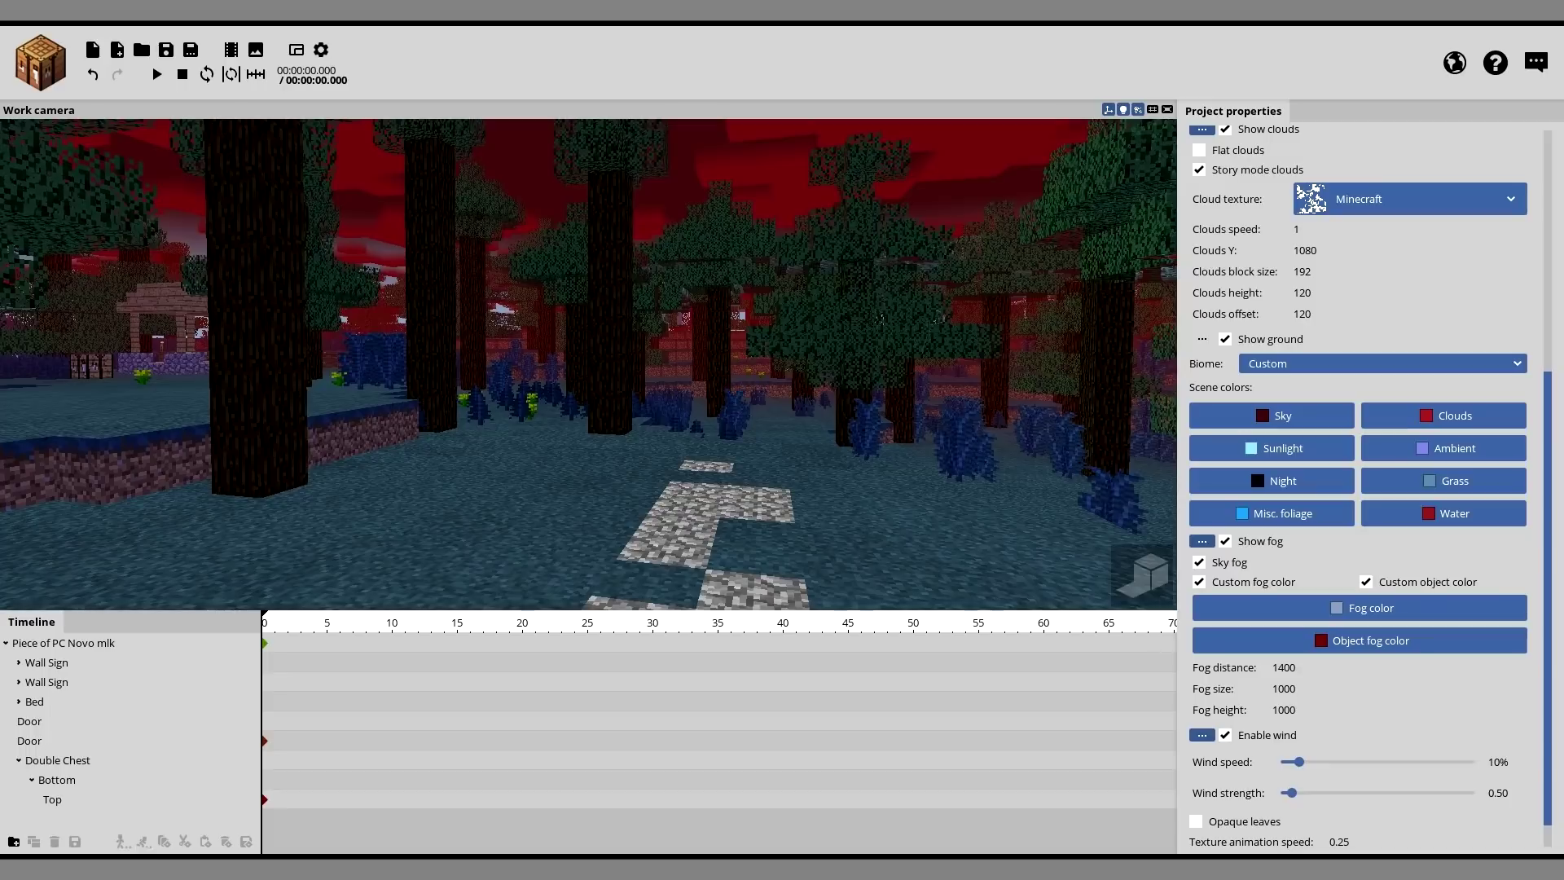
key("w")
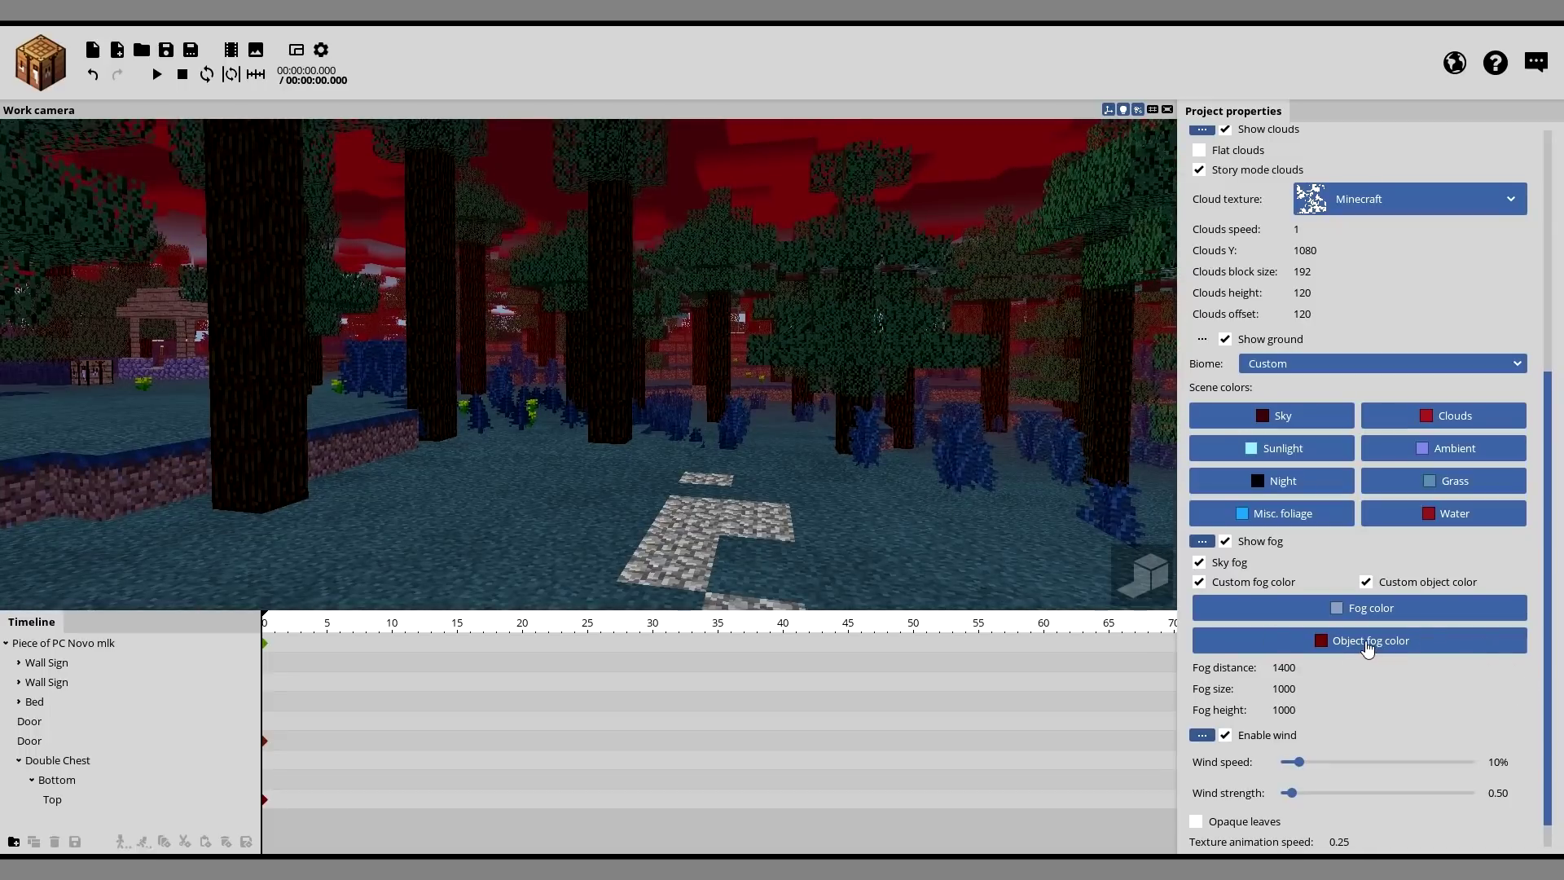
key("e")
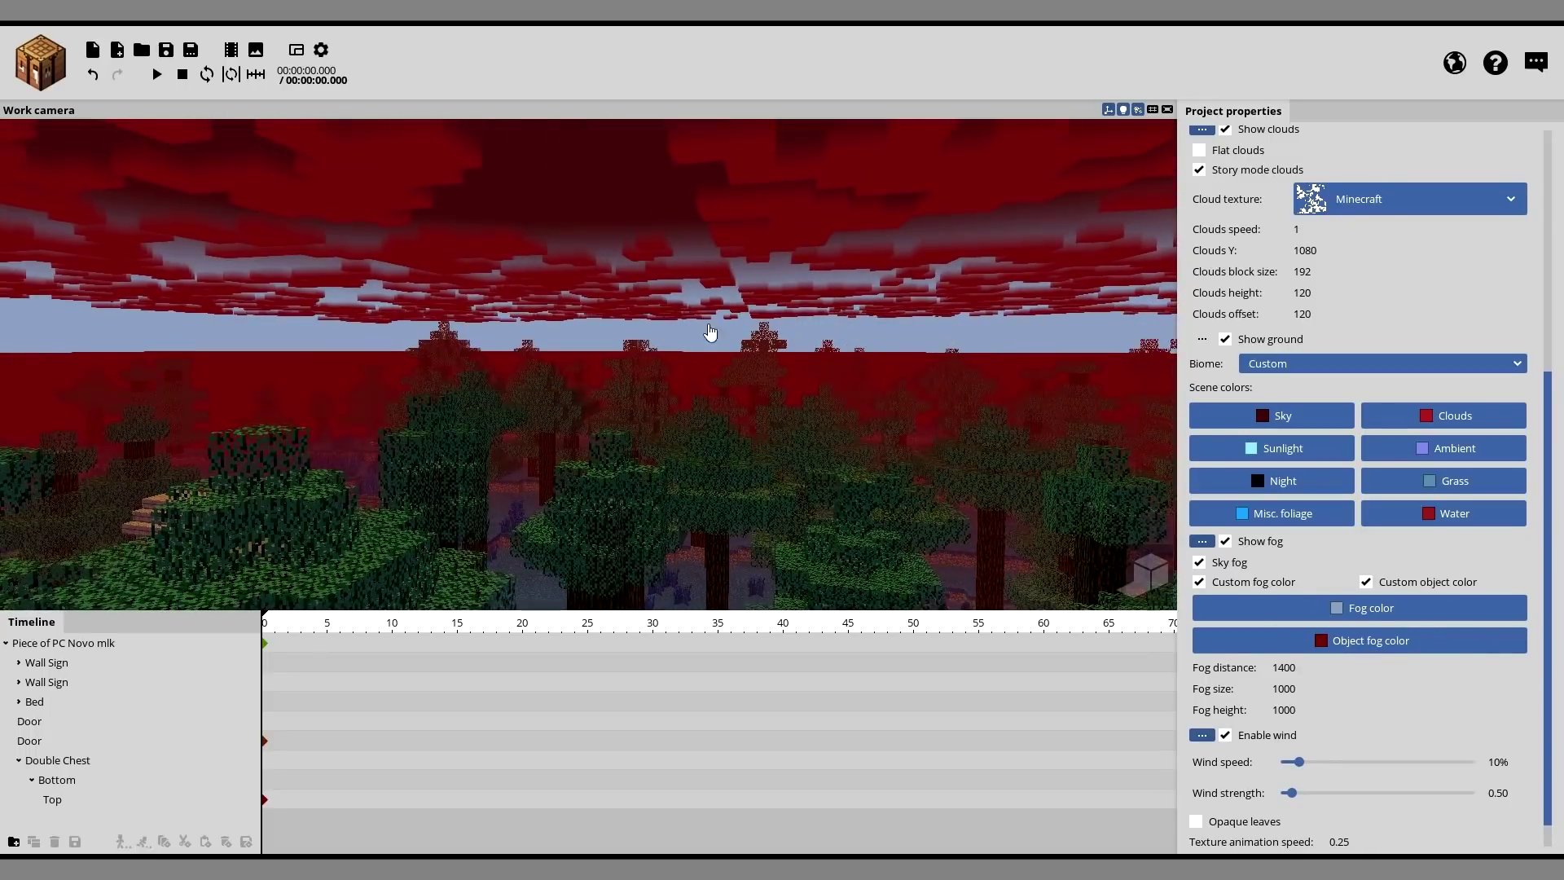
key("q")
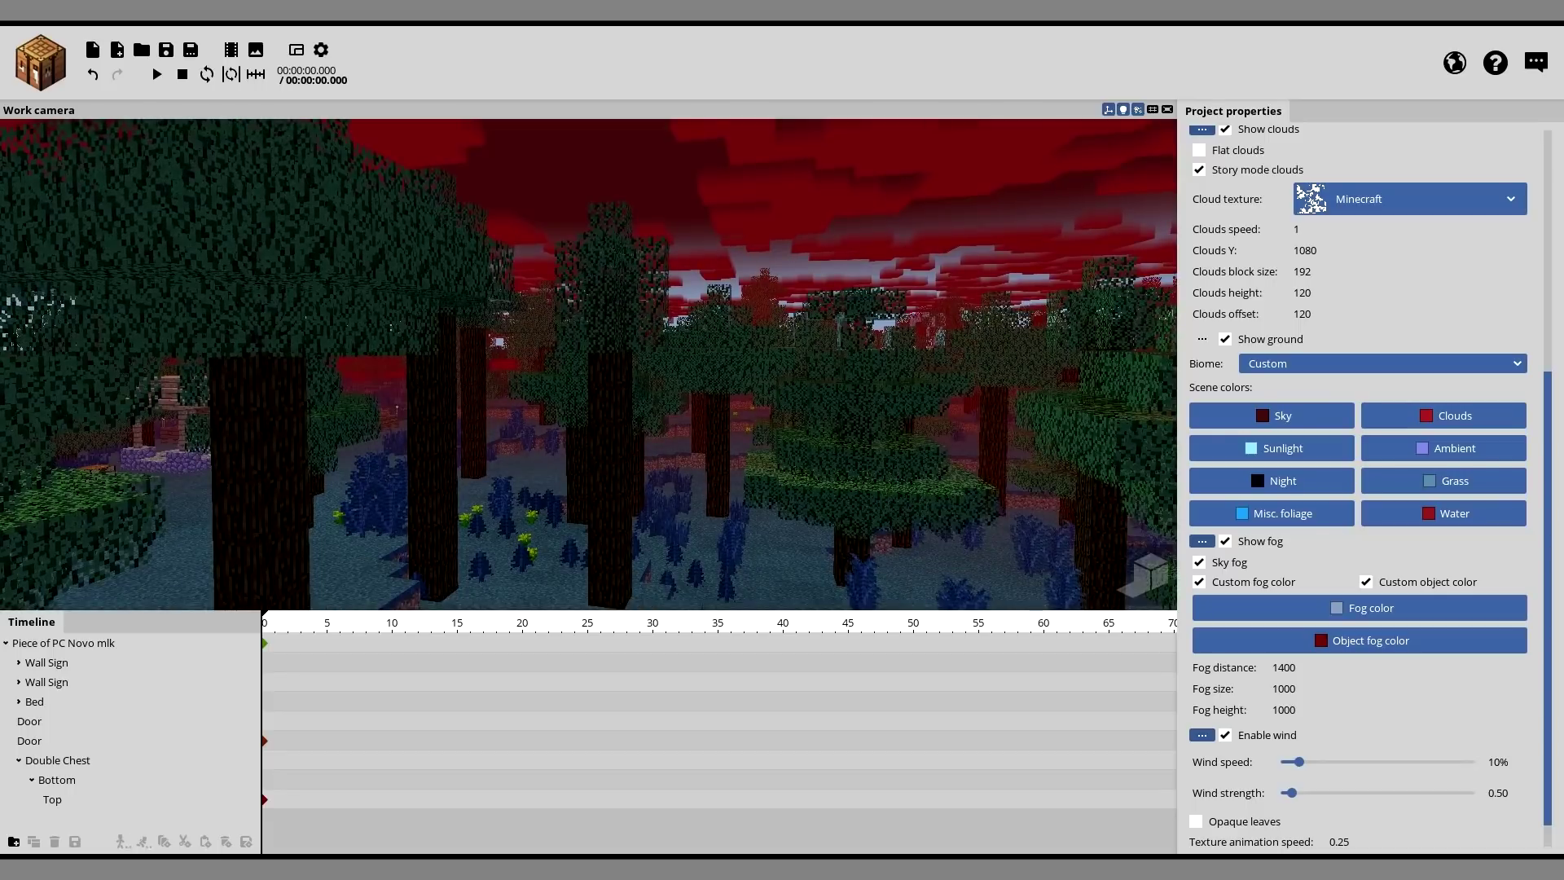
key("q")
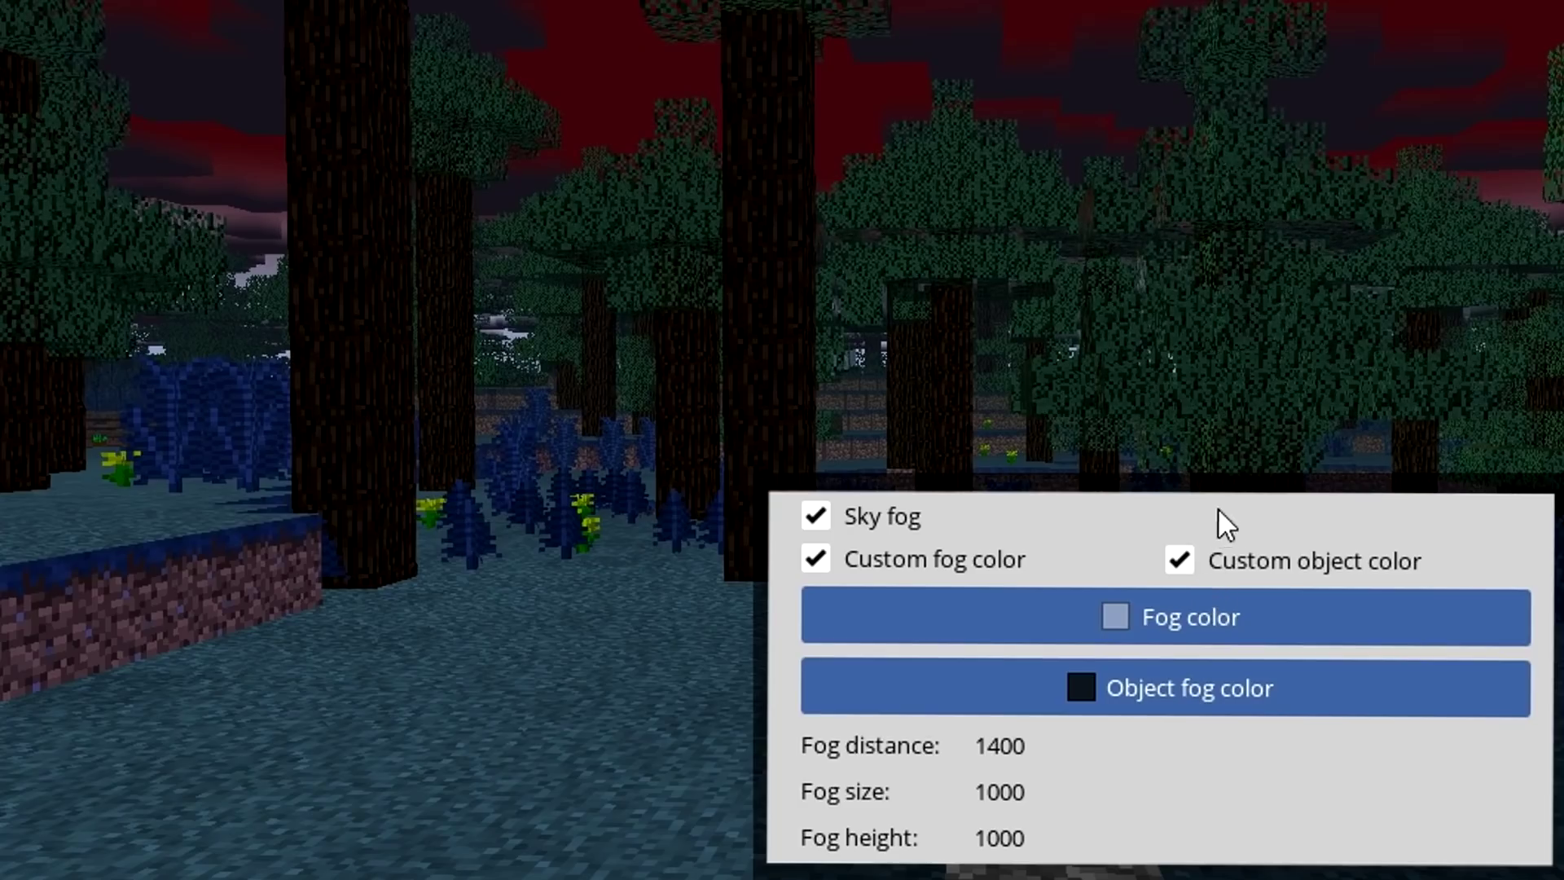
left_click(1200, 548)
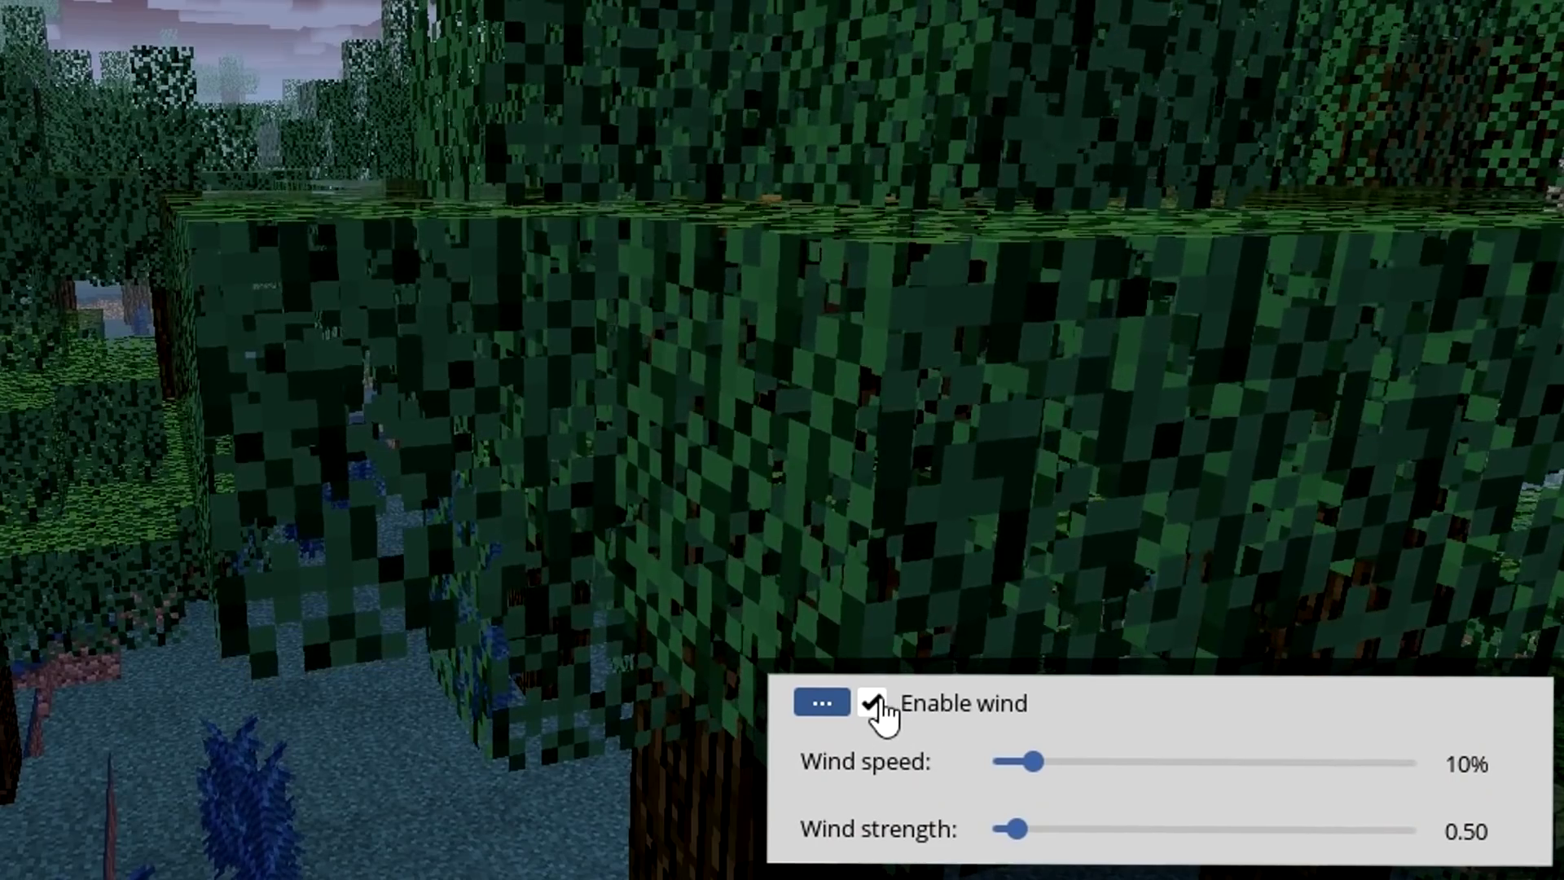
Step: Toggle the wind for comparison, and set its speed to 100% and its strength to 0.95
left_click(873, 702)
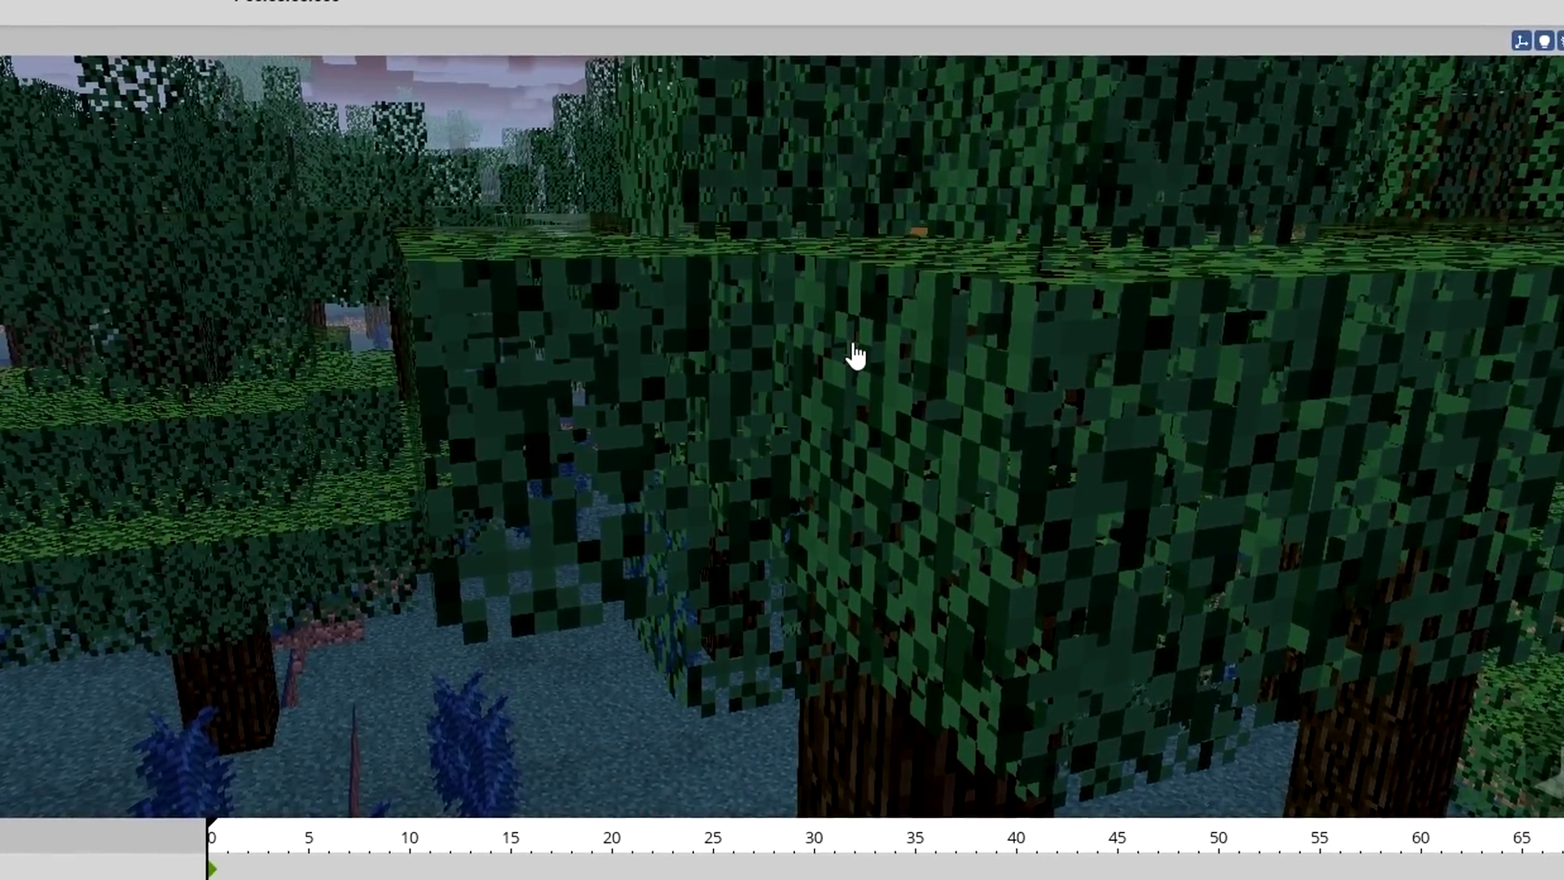
left_click_drag(837, 518, 859, 464)
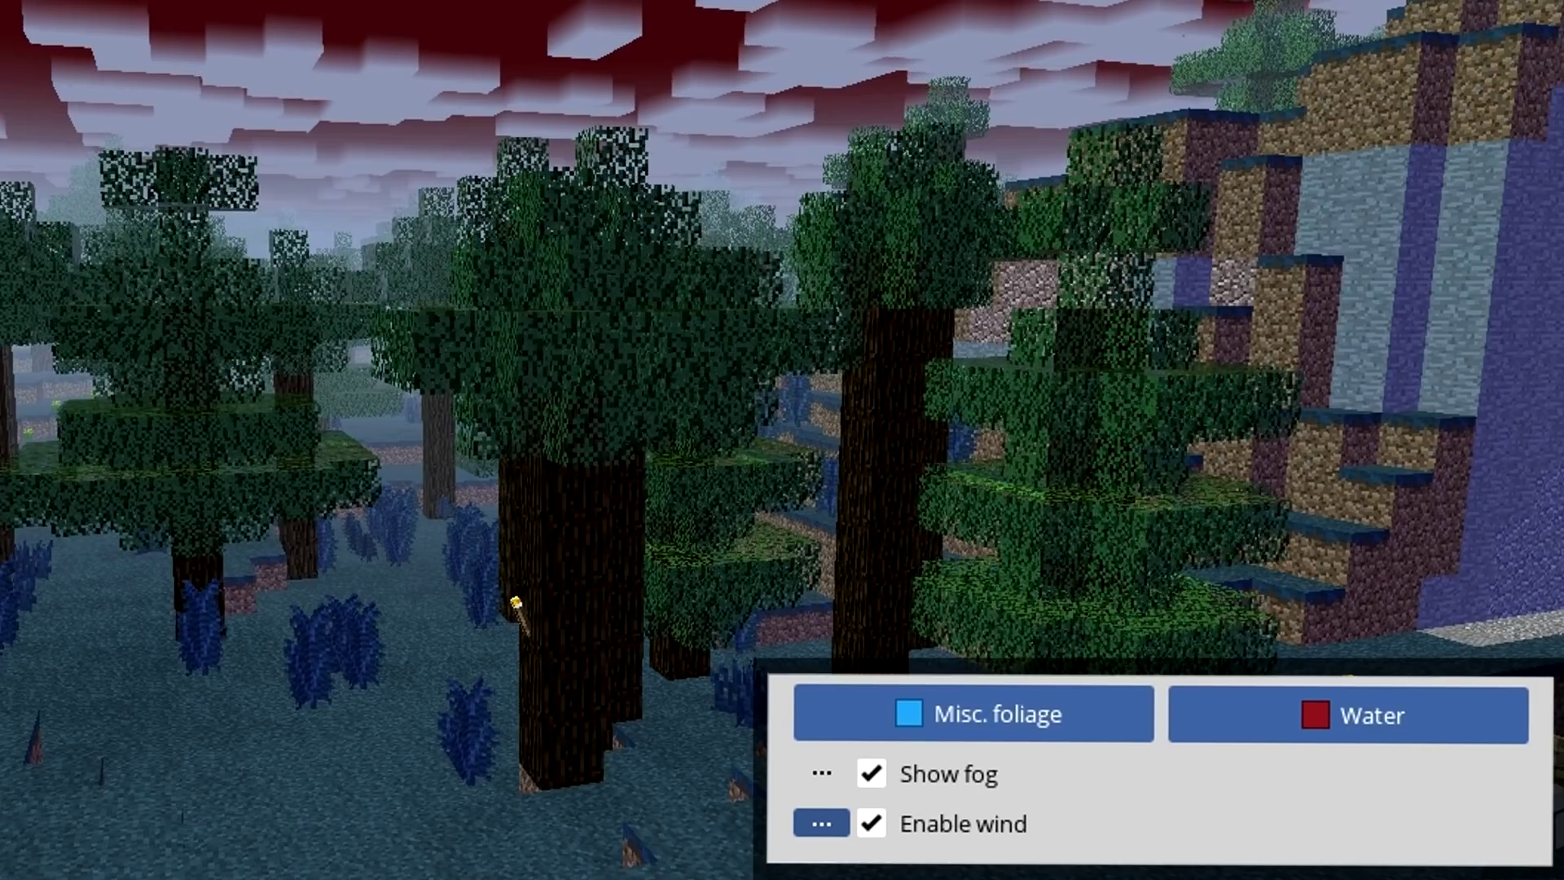
scroll(838, 804, "down", 2)
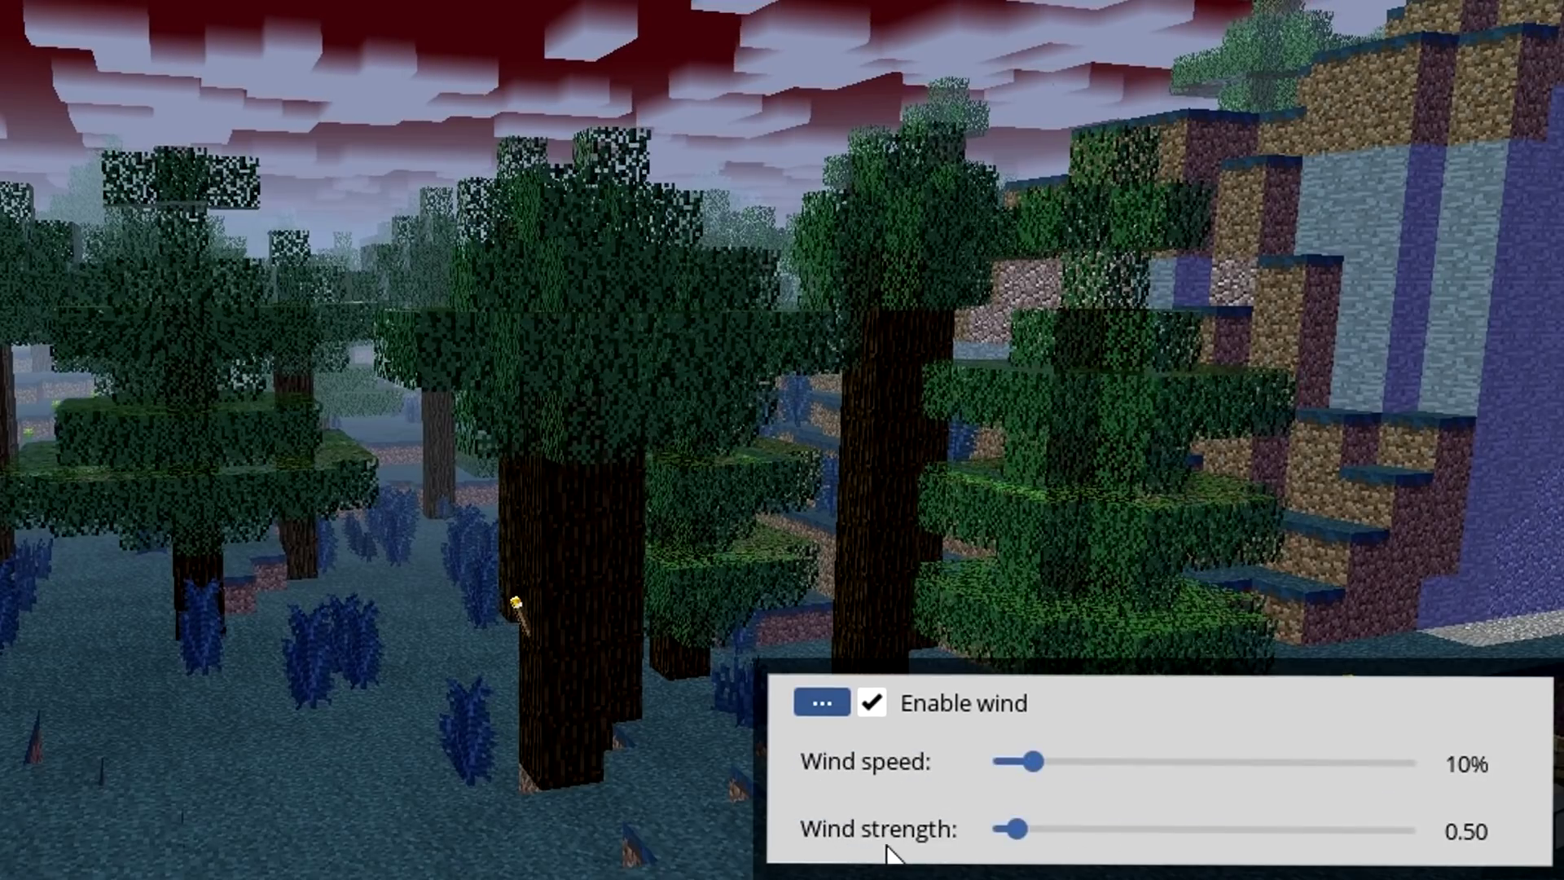
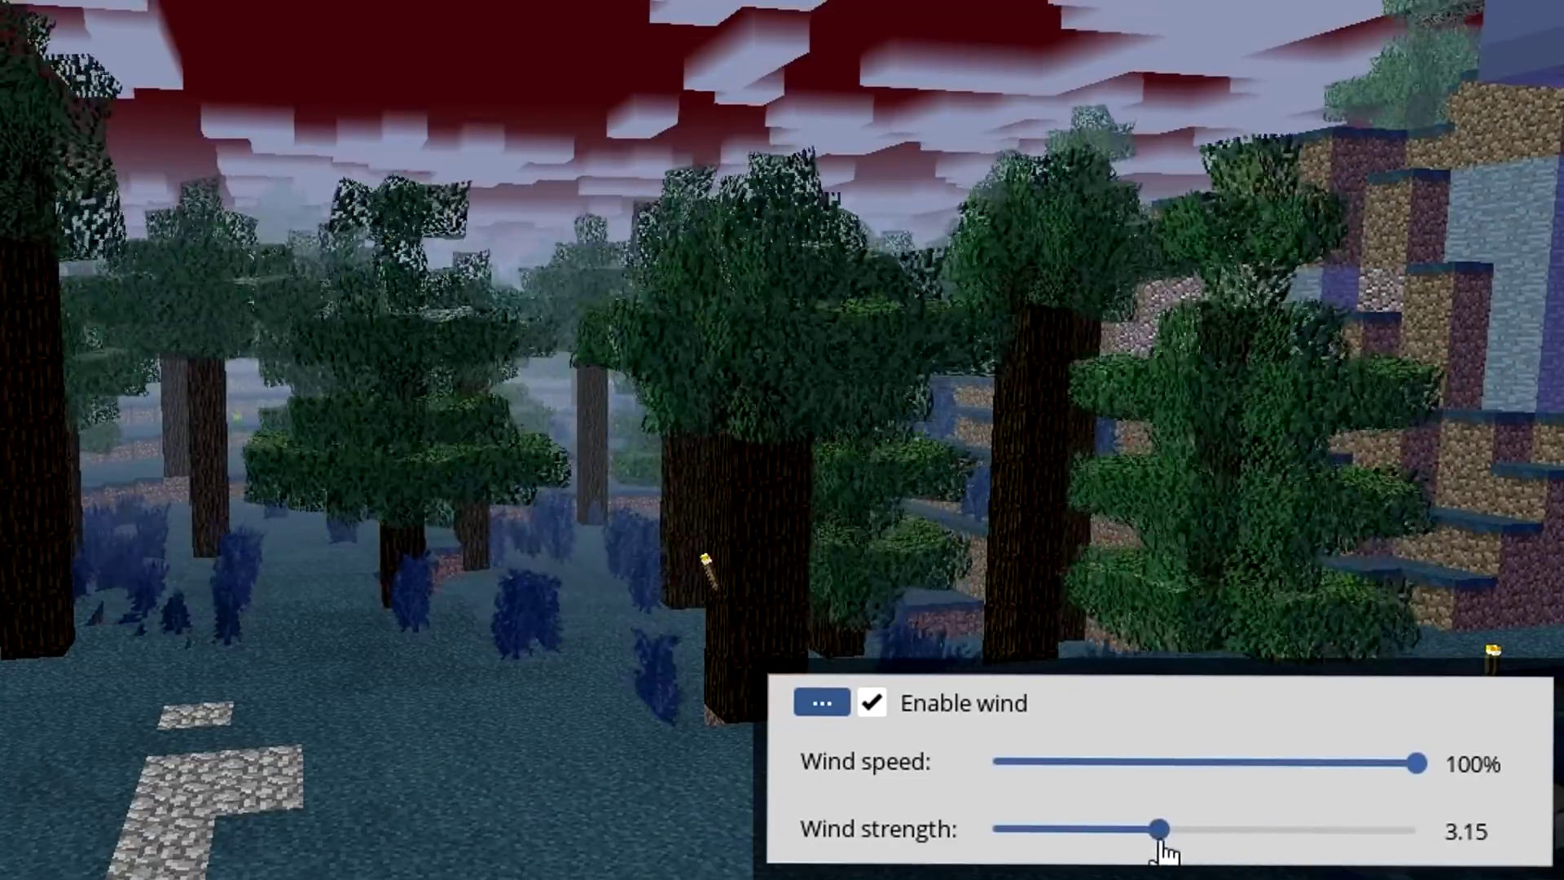
left_click_drag(1161, 846, 1046, 818)
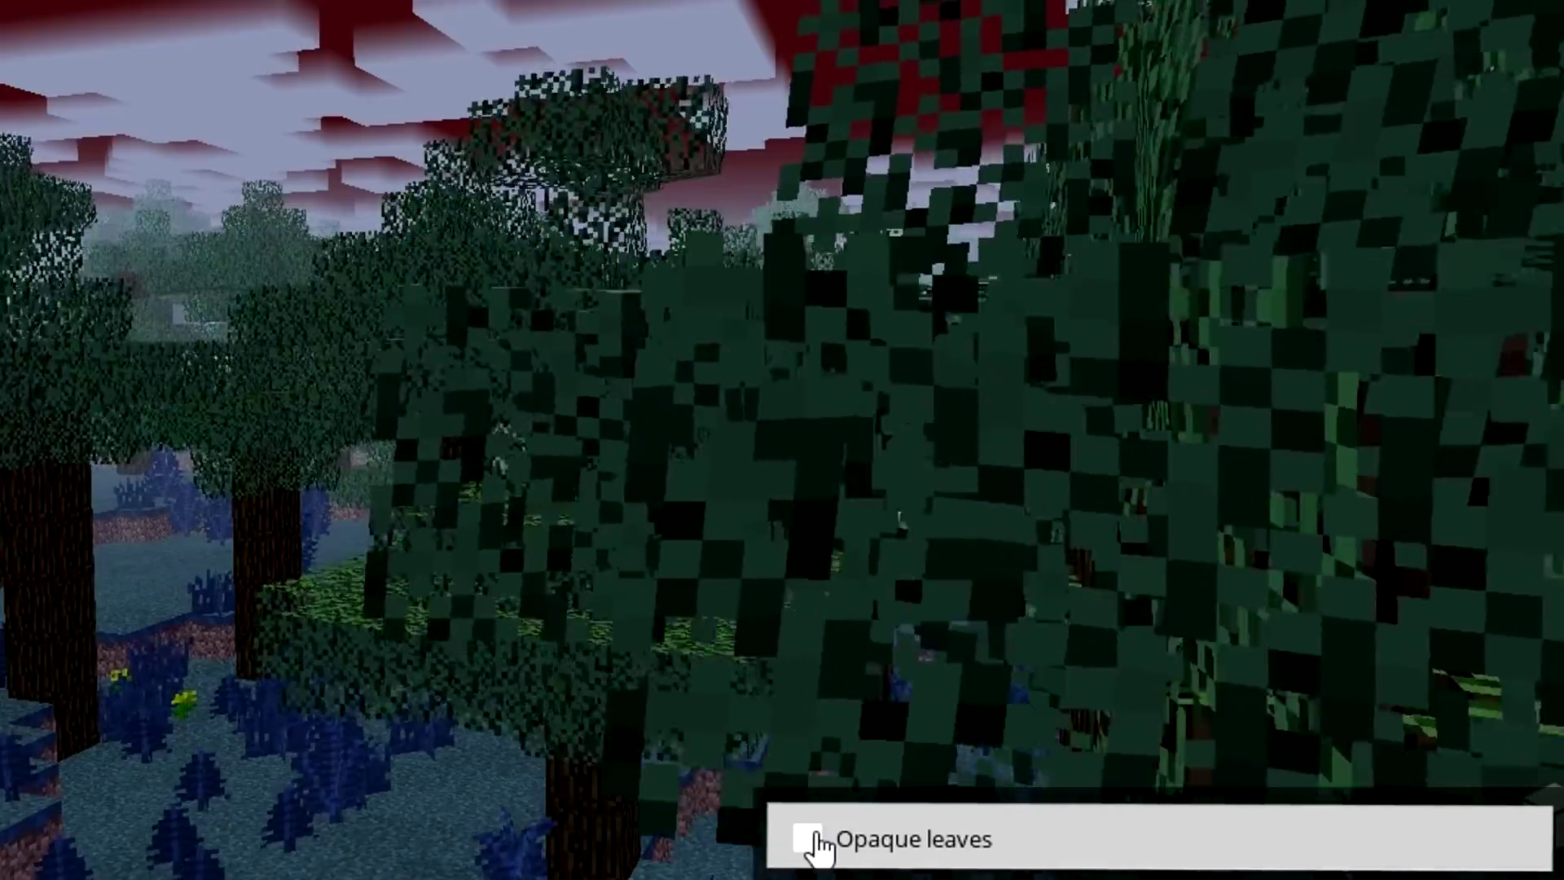
Step: Turn on opaque leaves to compare the foliage, and turn the option back off
left_click(1195, 788)
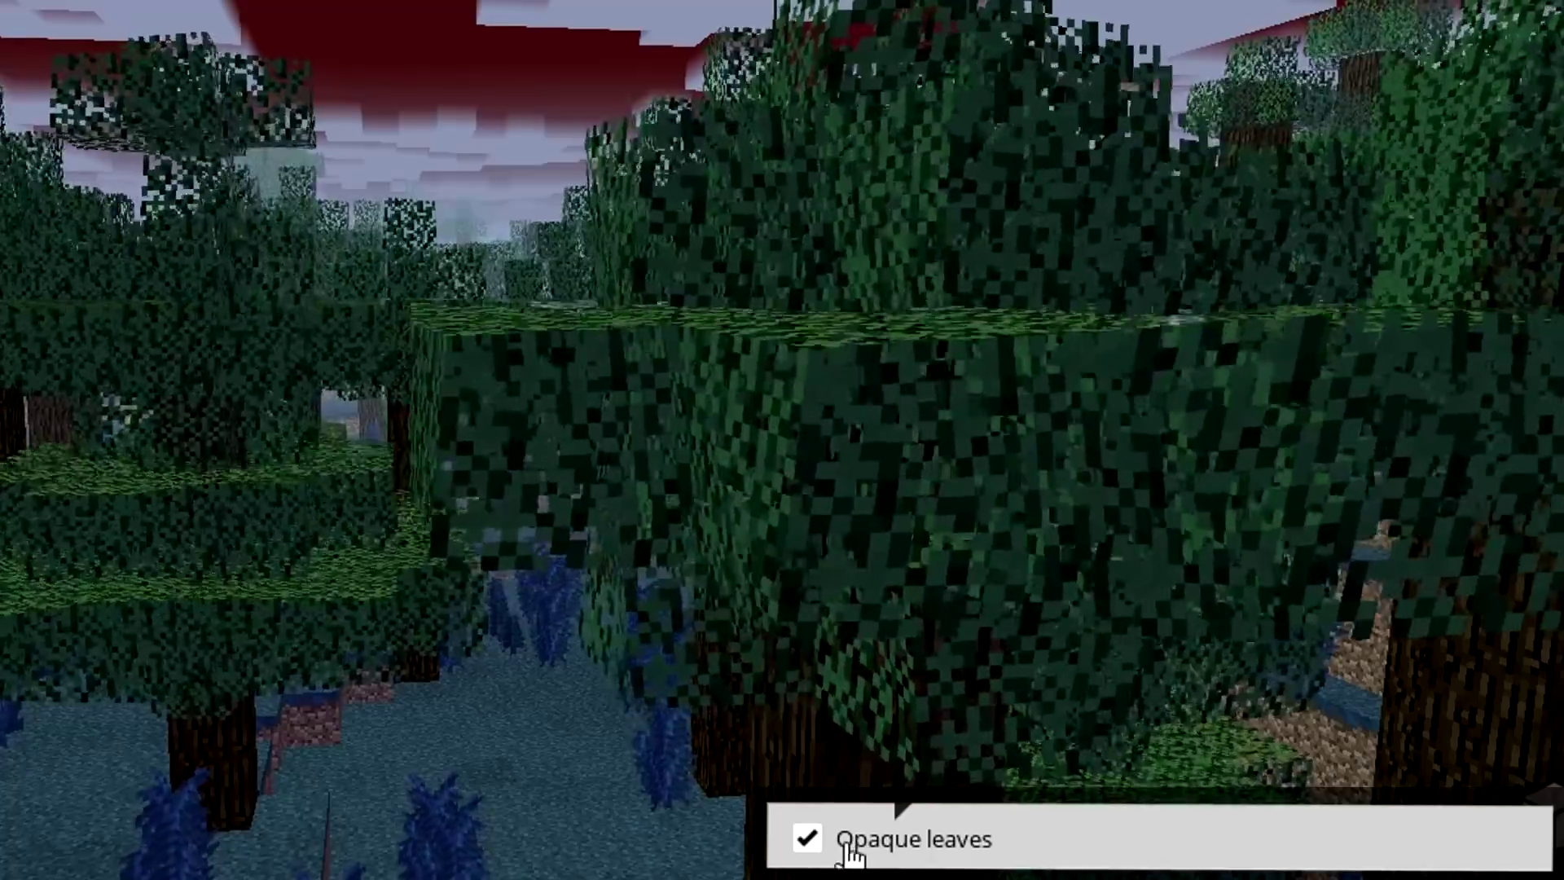
left_click(851, 847)
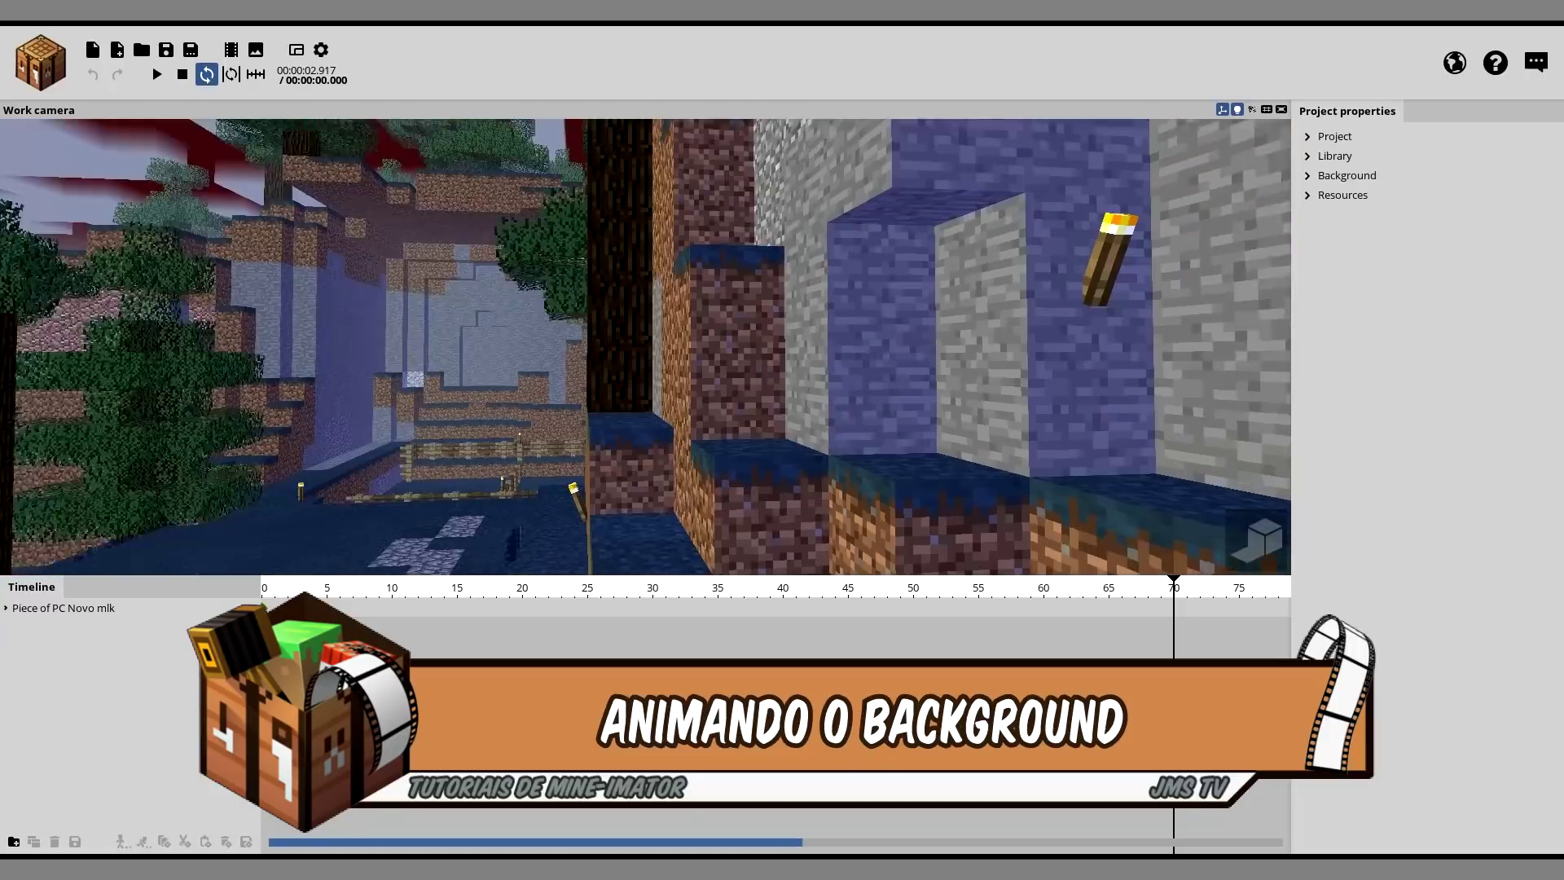
Step: Review the background settings in the project properties and add a Background object to the timeline
right_click_drag(845, 384, 890, 384)
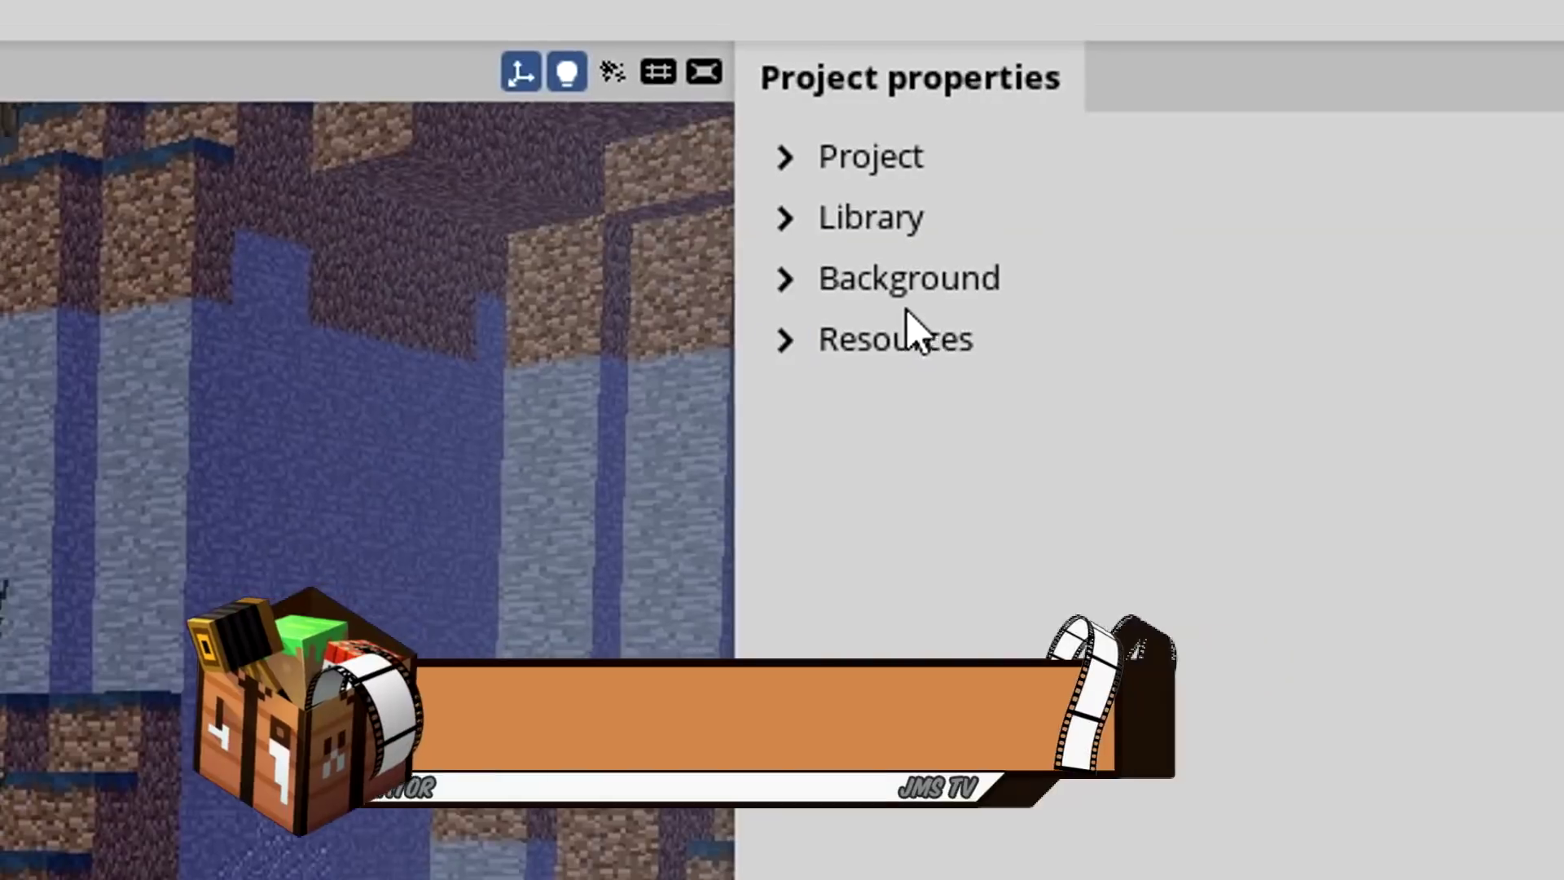
left_click(903, 290)
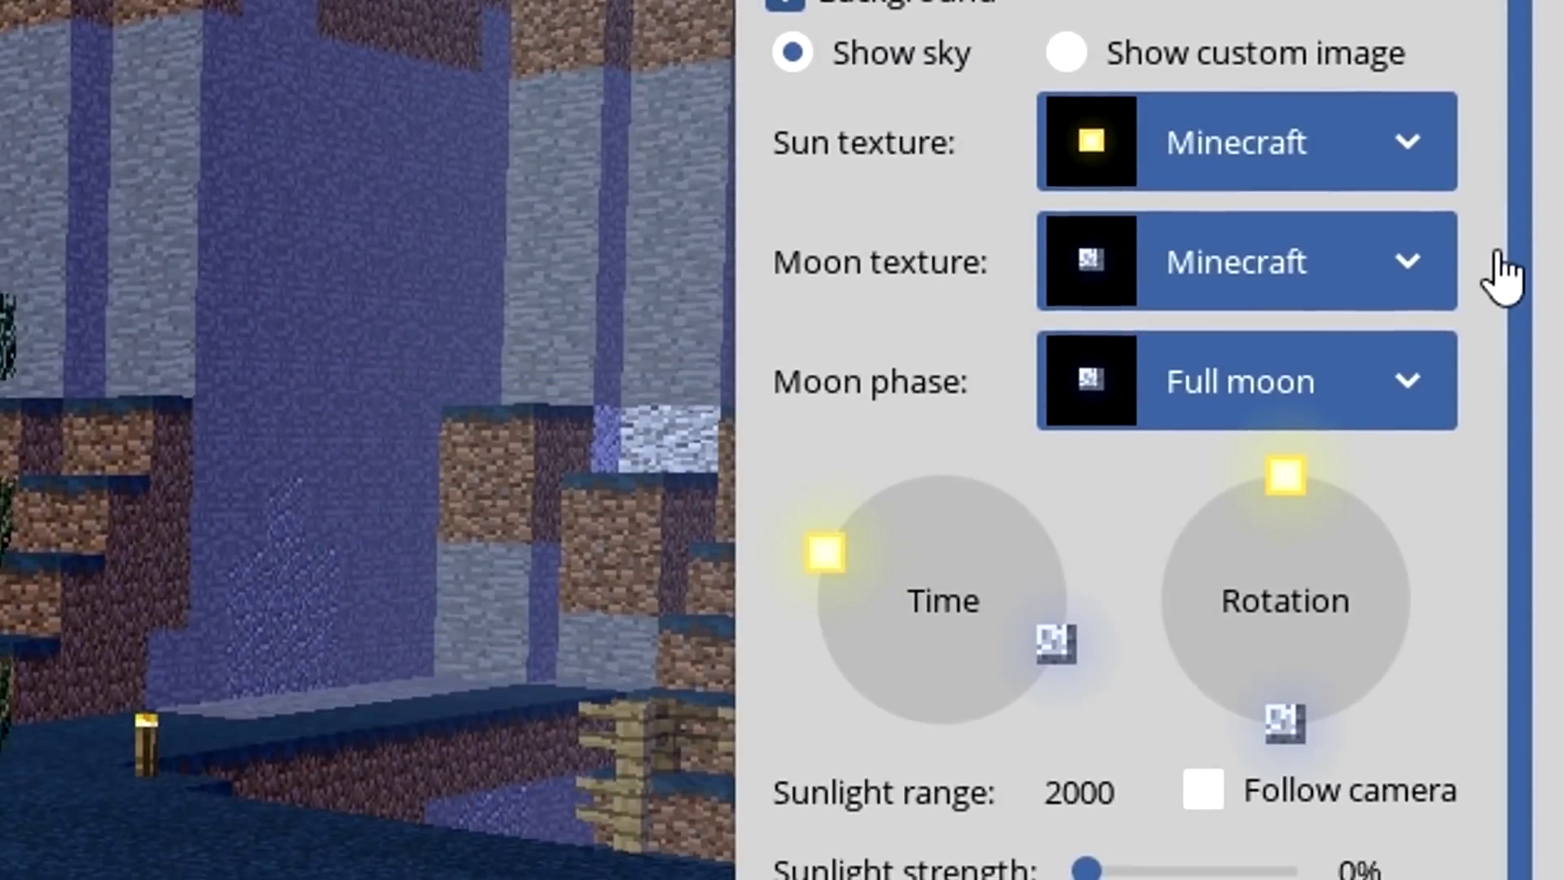
left_click_drag(1509, 268, 1554, 797)
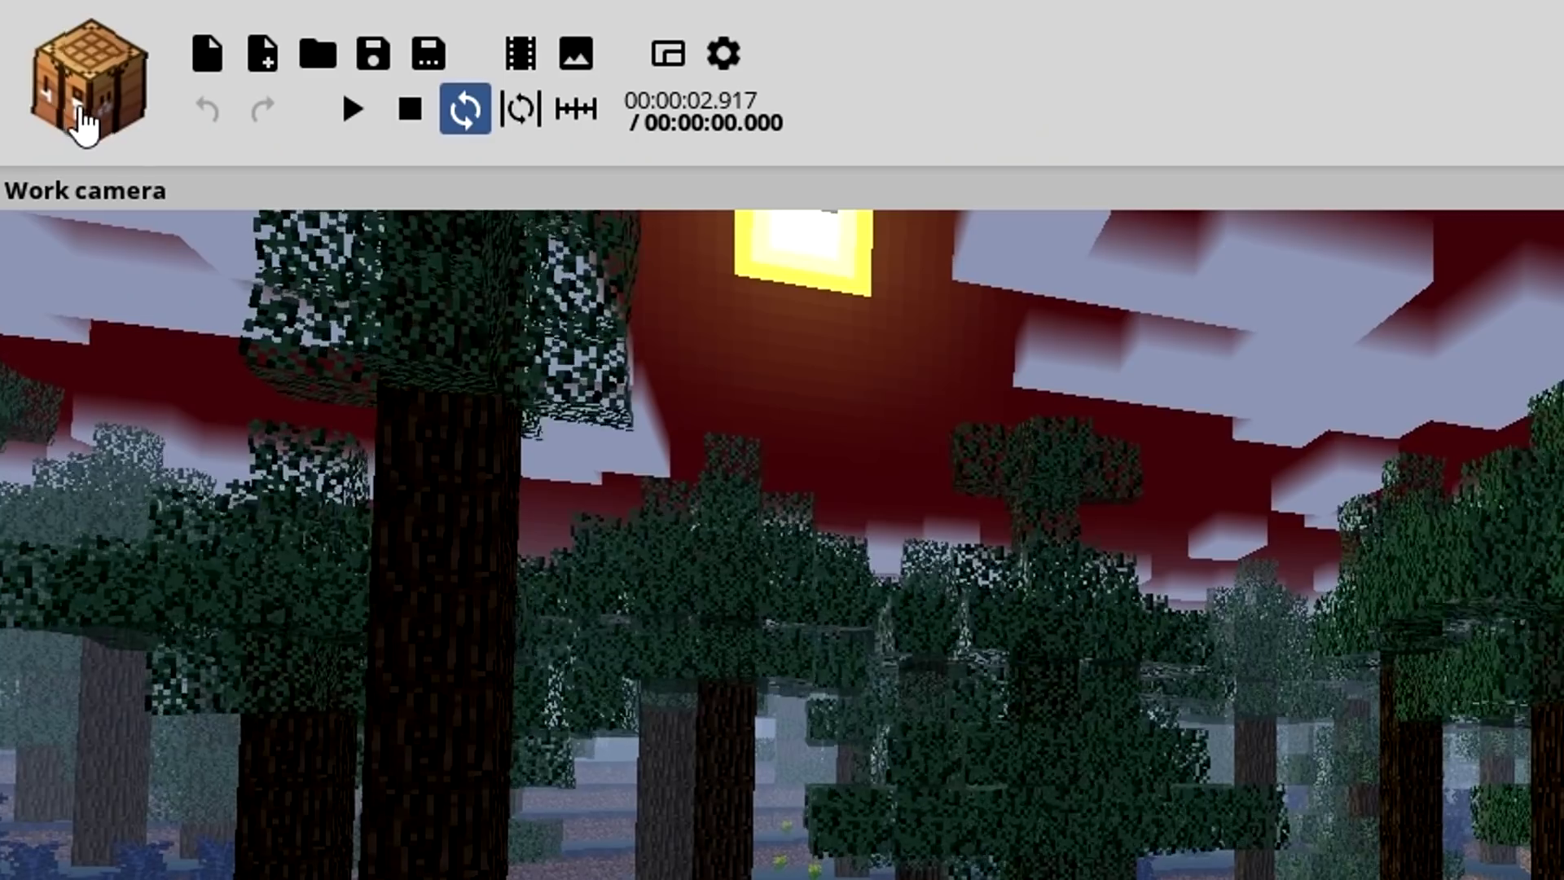
left_click(35, 72)
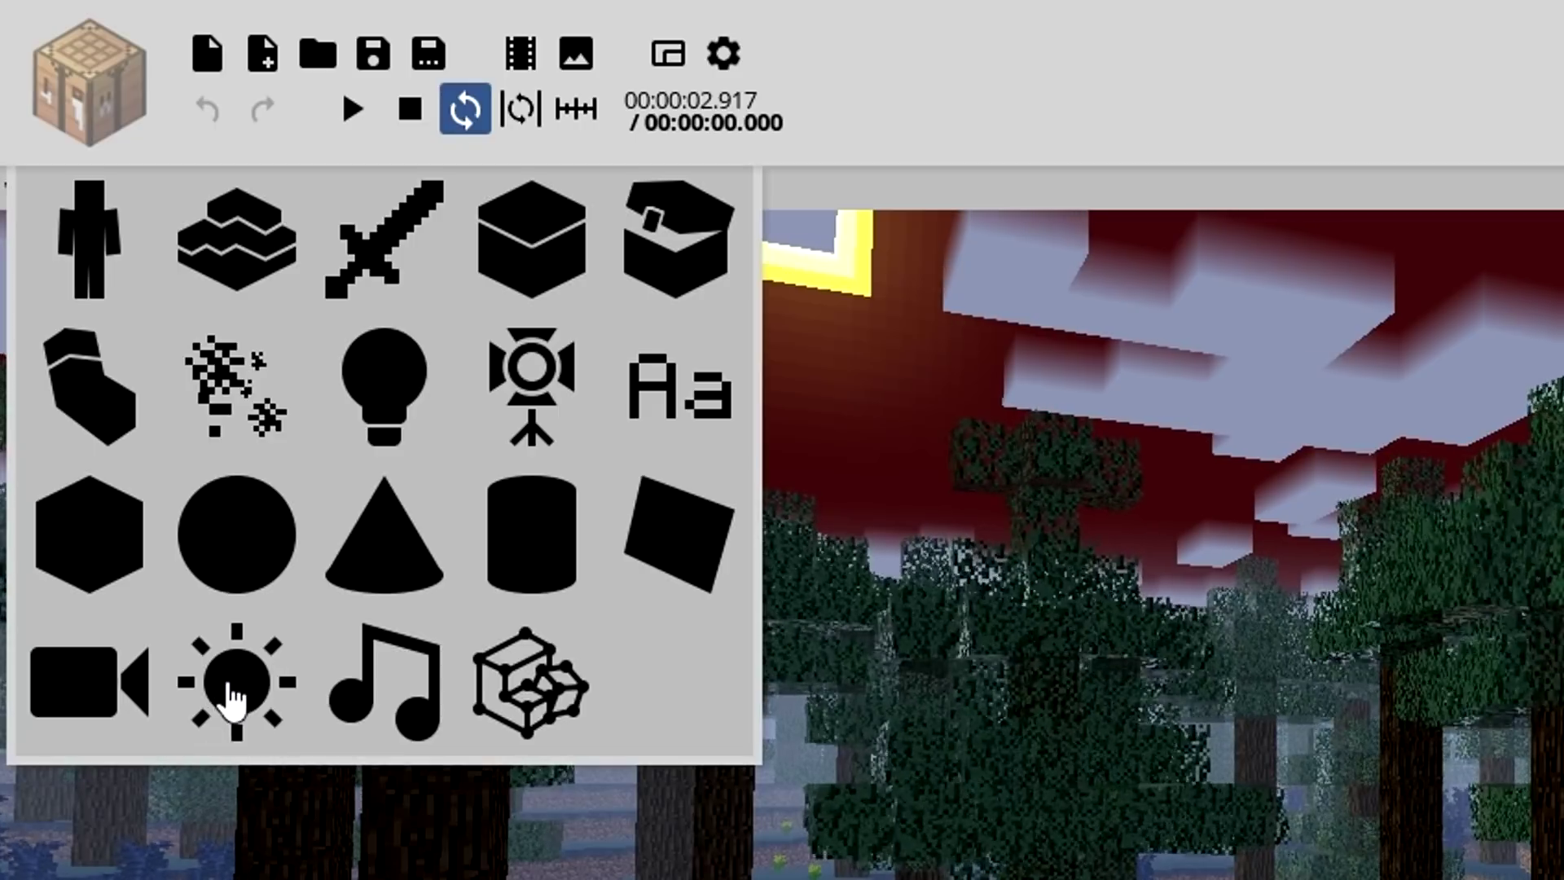
left_click(232, 688)
left_click(1102, 489)
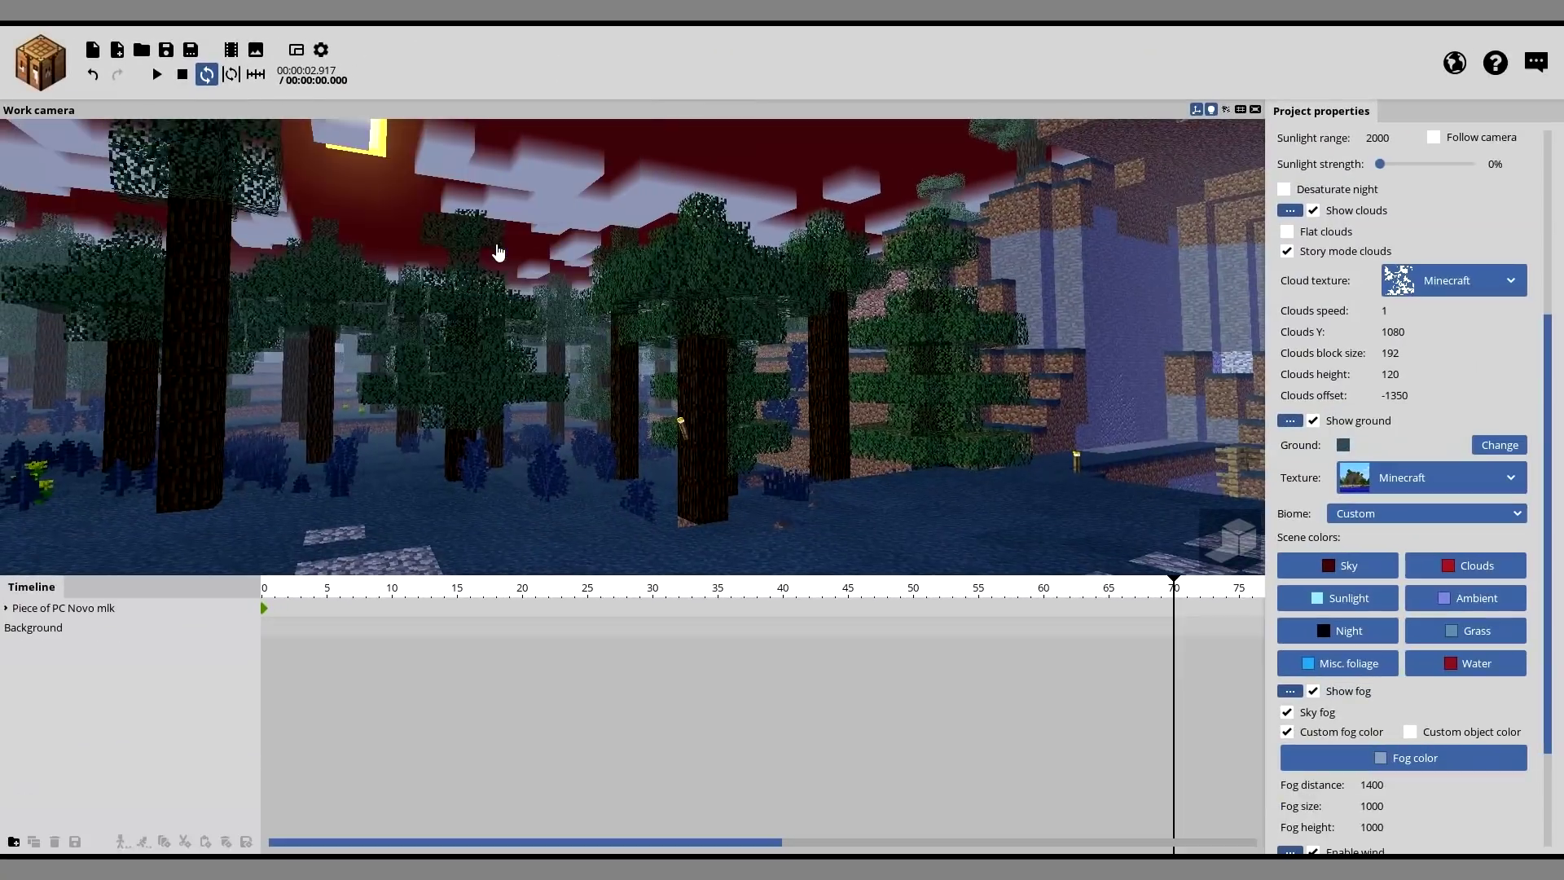
Step: Select the Background object, go to frame 0, and set the time of day to night
left_click(20, 629)
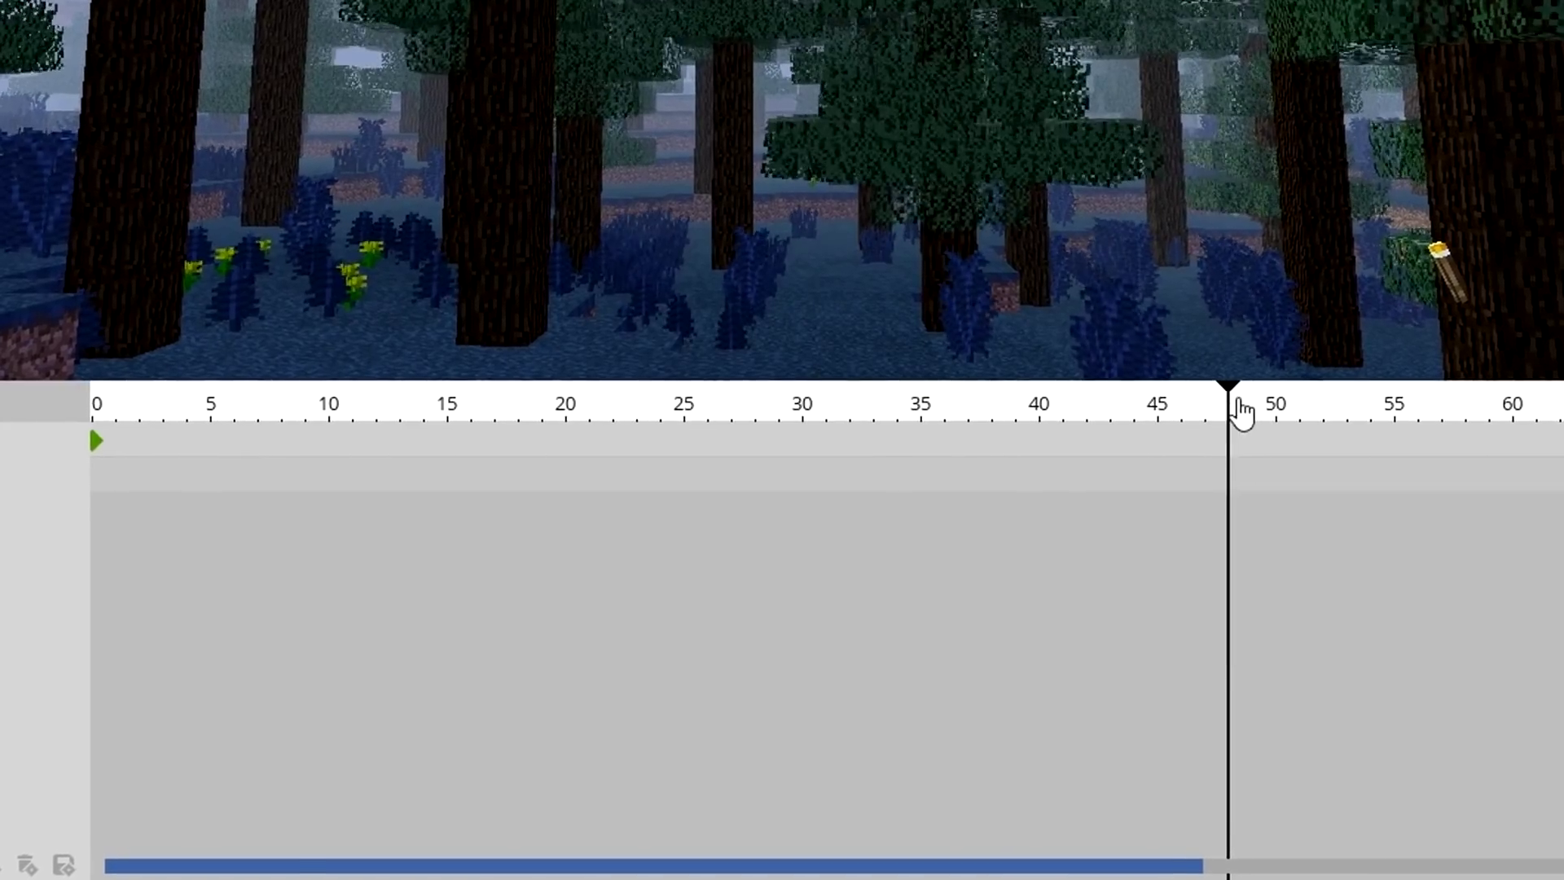
left_click_drag(1227, 422, 18, 452)
left_click(122, 410)
left_click_drag(118, 422, 70, 482)
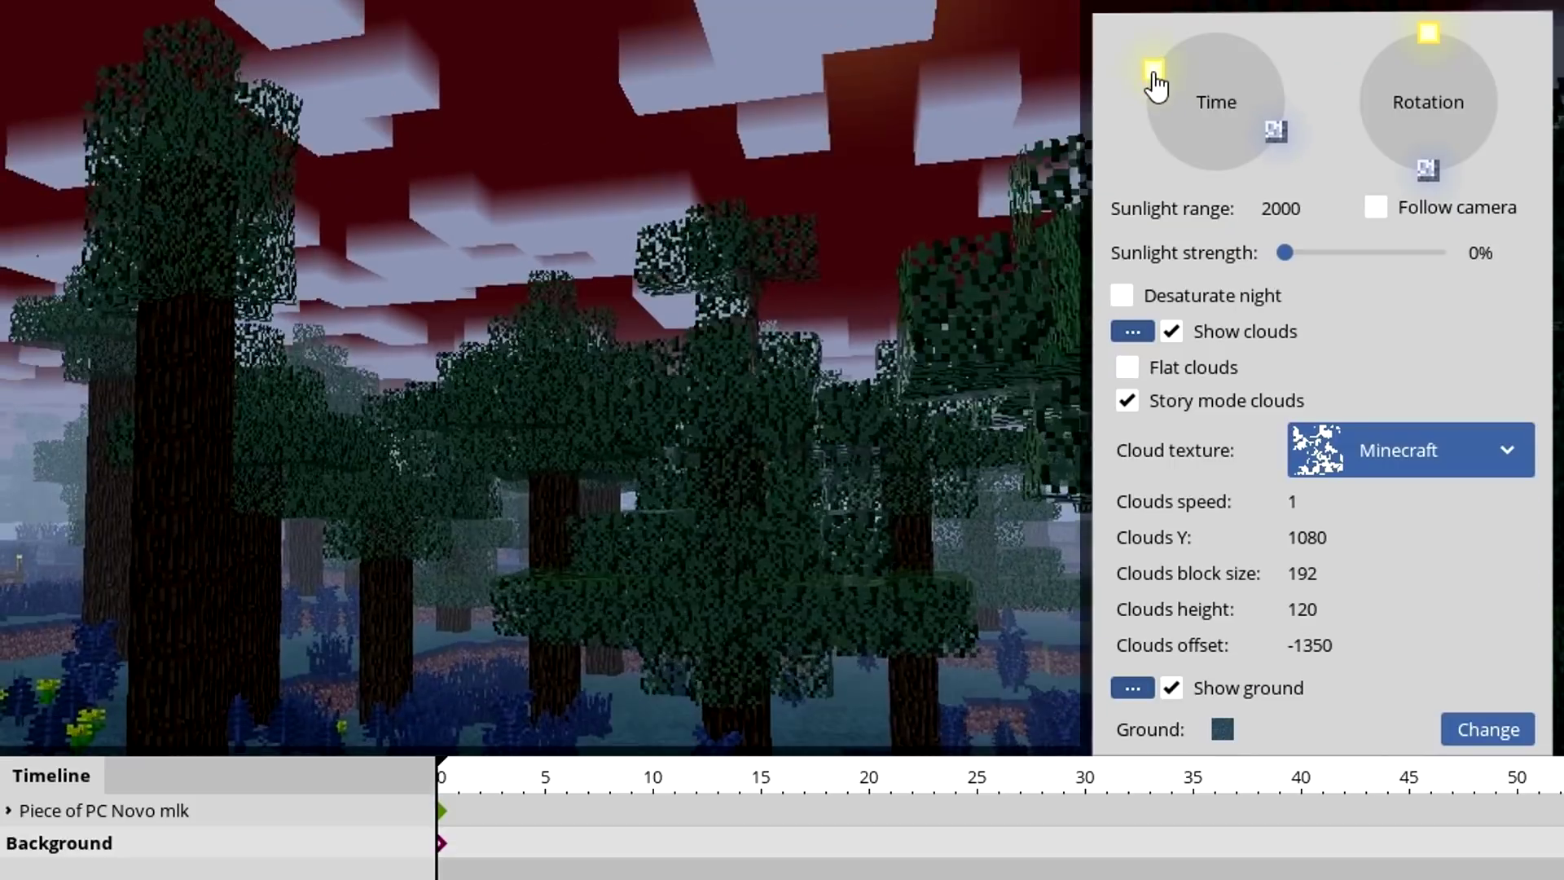
left_click_drag(1159, 88, 1163, 124)
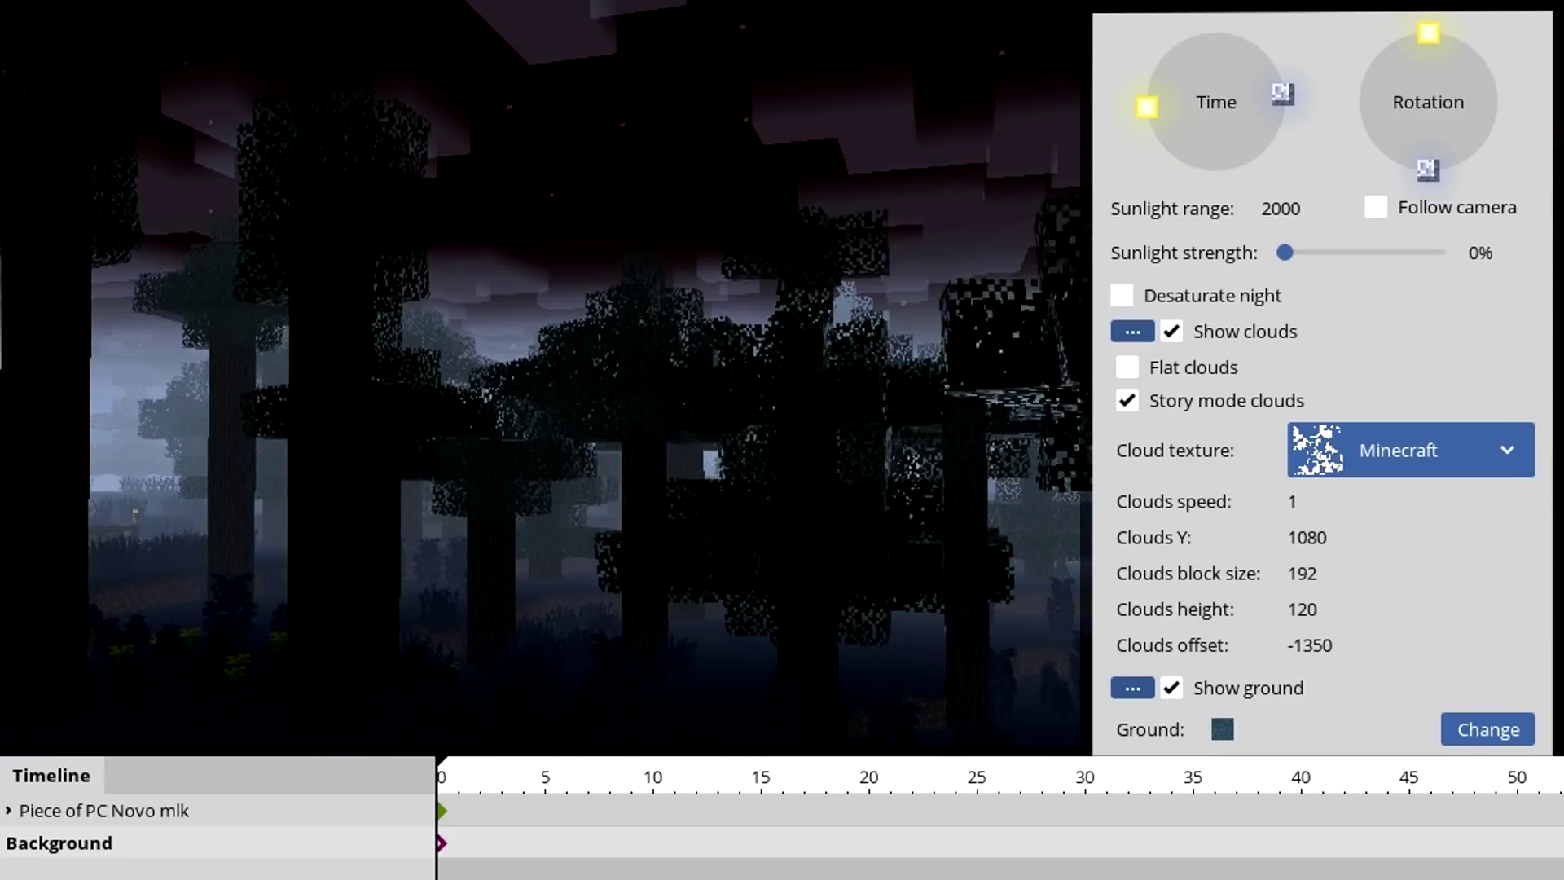
Step: Set the fog distance to 1020 for the Background keyframe at frame 0
scroll(1403, 529, "down", 5)
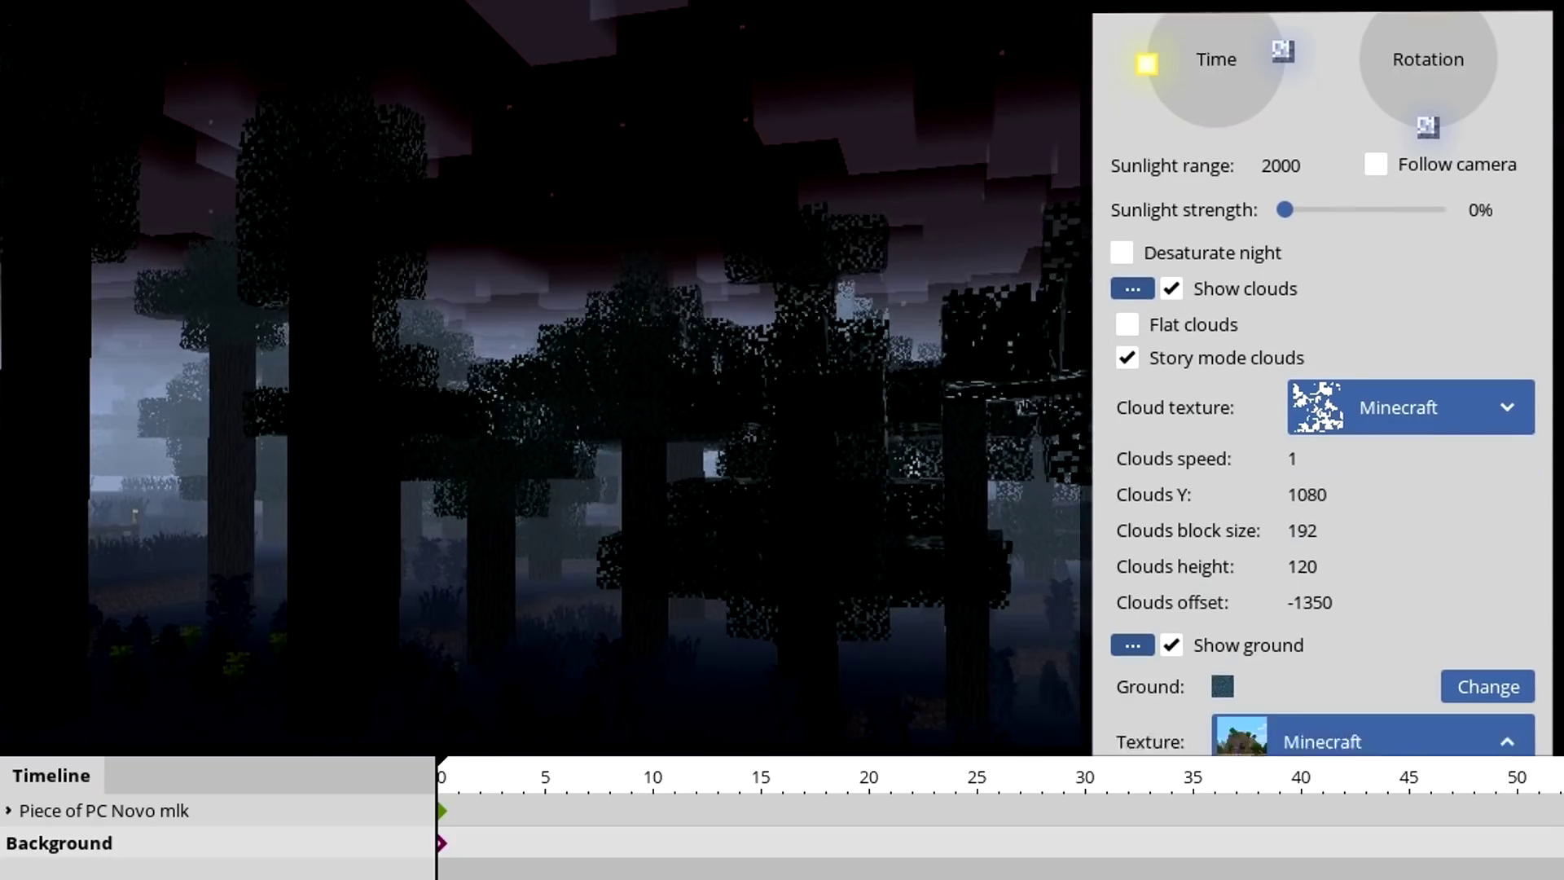
scroll(1369, 670, "up", 2)
scroll(1369, 670, "down", 6)
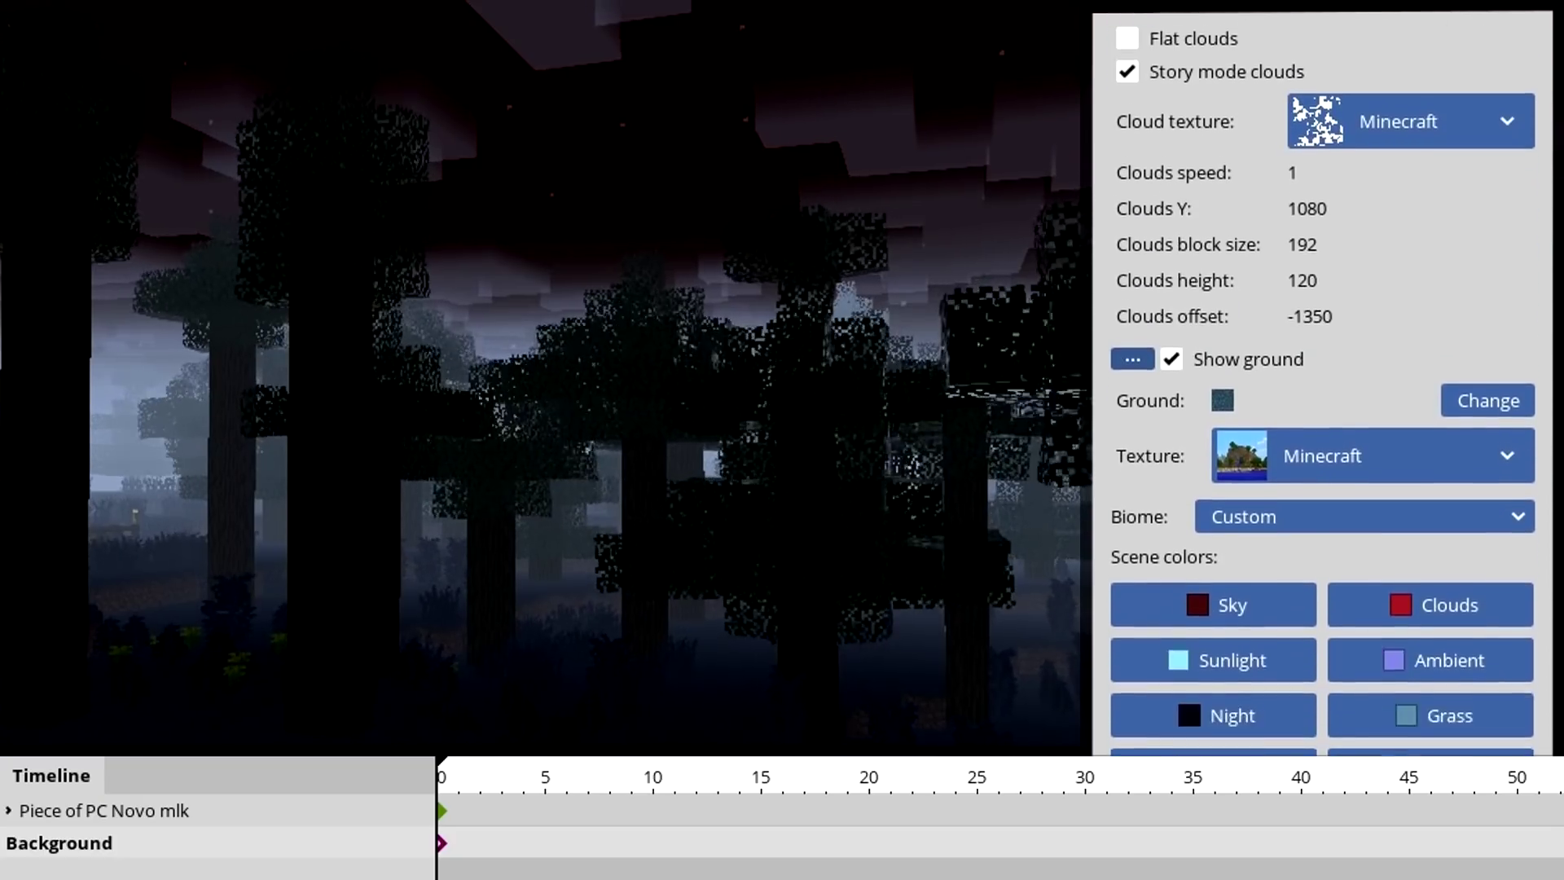
left_click_drag(1277, 588, 1253, 592)
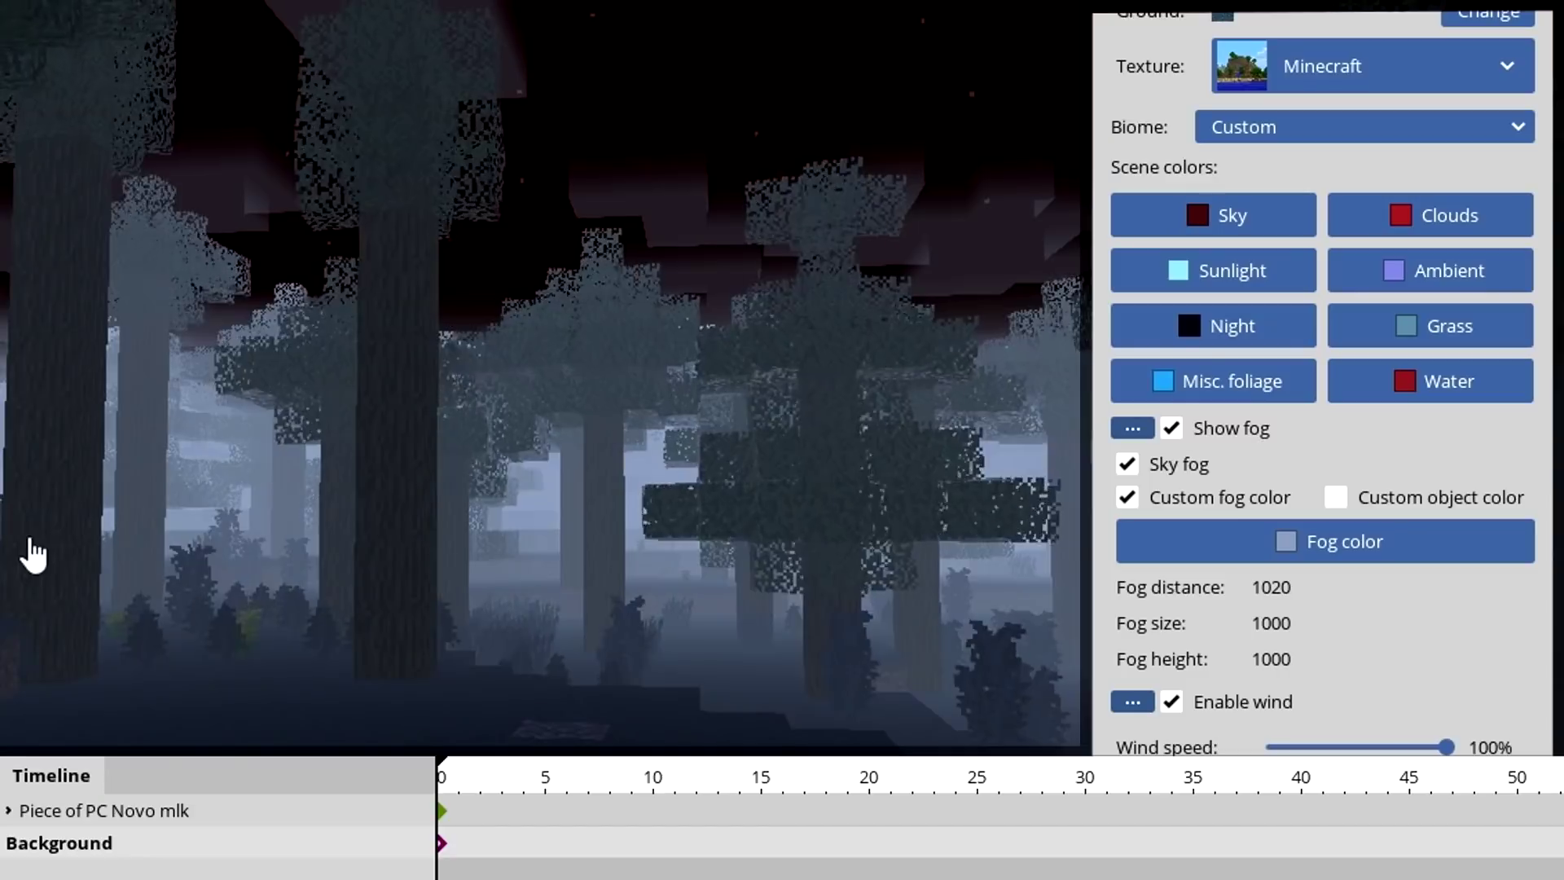
Step: Go to frame 50 and set the Background's time of day to early daylight
left_click_drag(480, 802, 1556, 807)
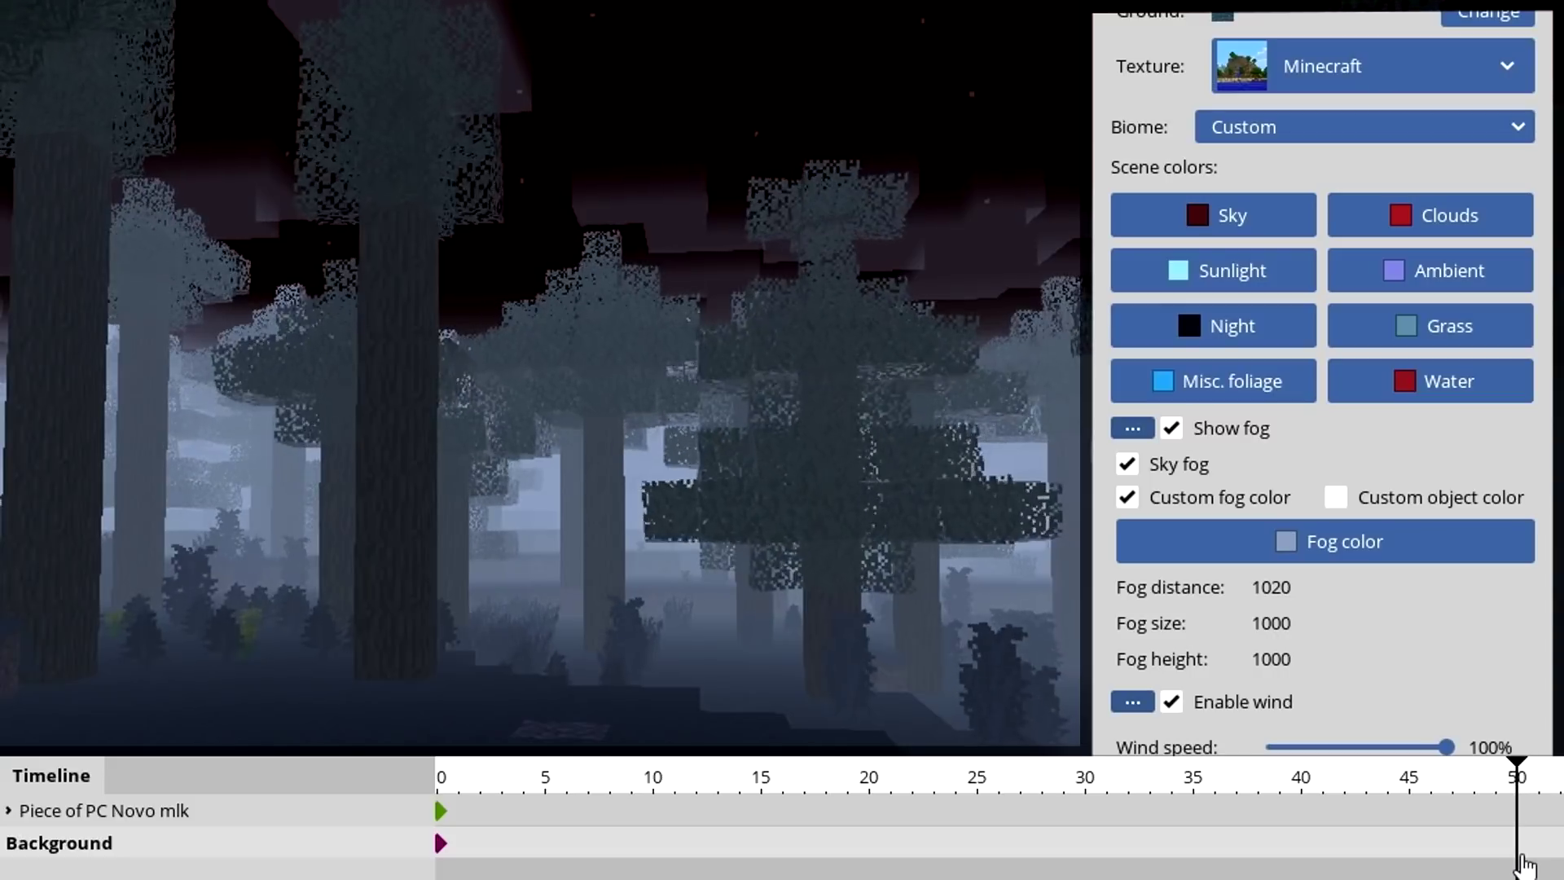
scroll(1157, 145, "up", 8)
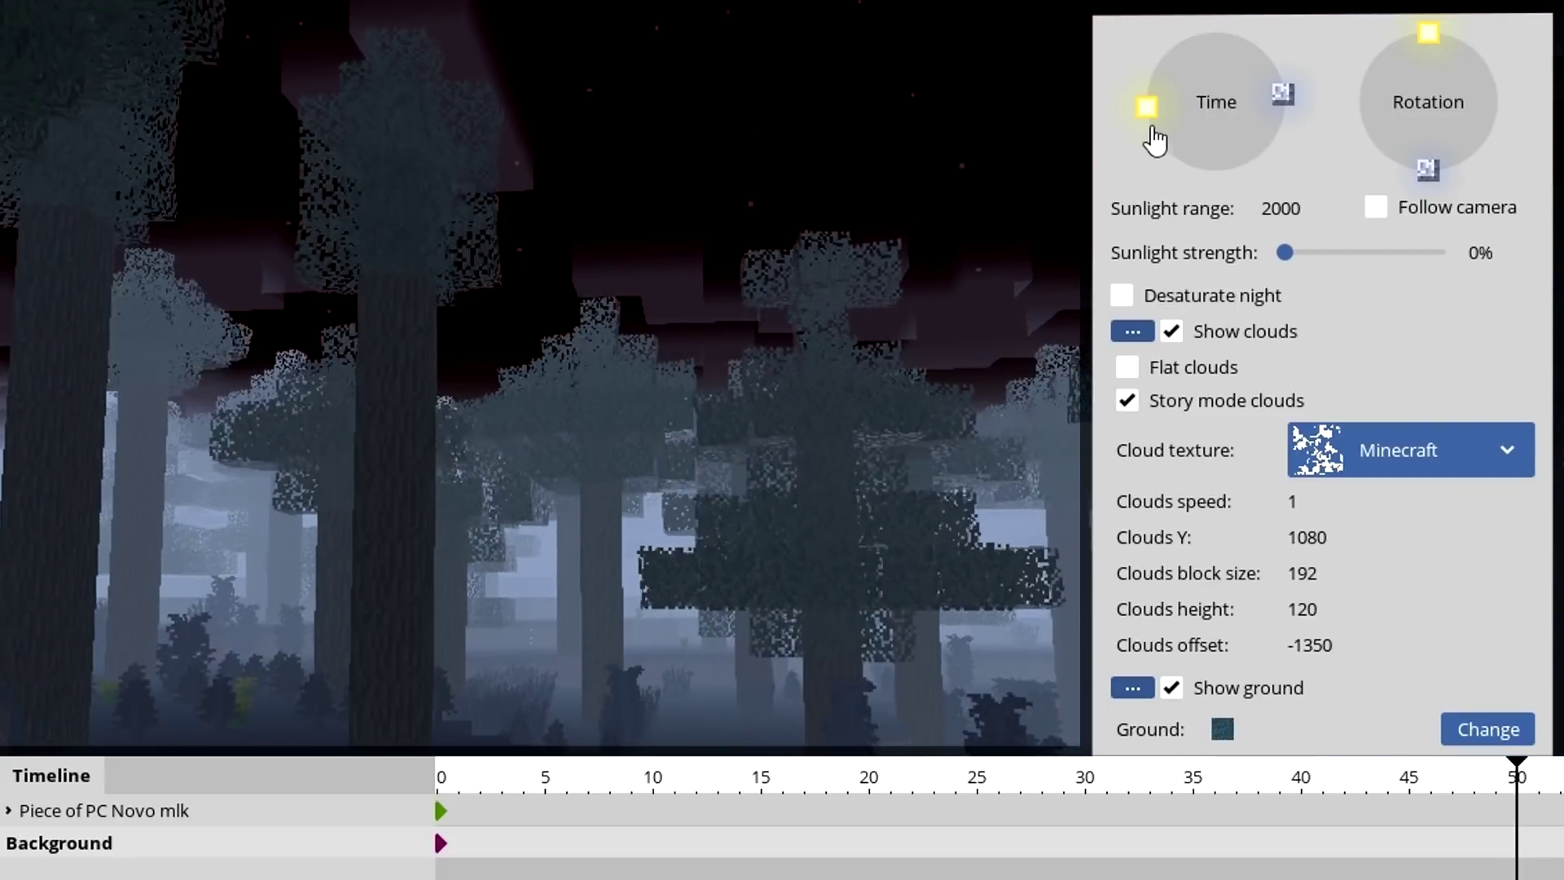
left_click_drag(1148, 108, 1156, 77)
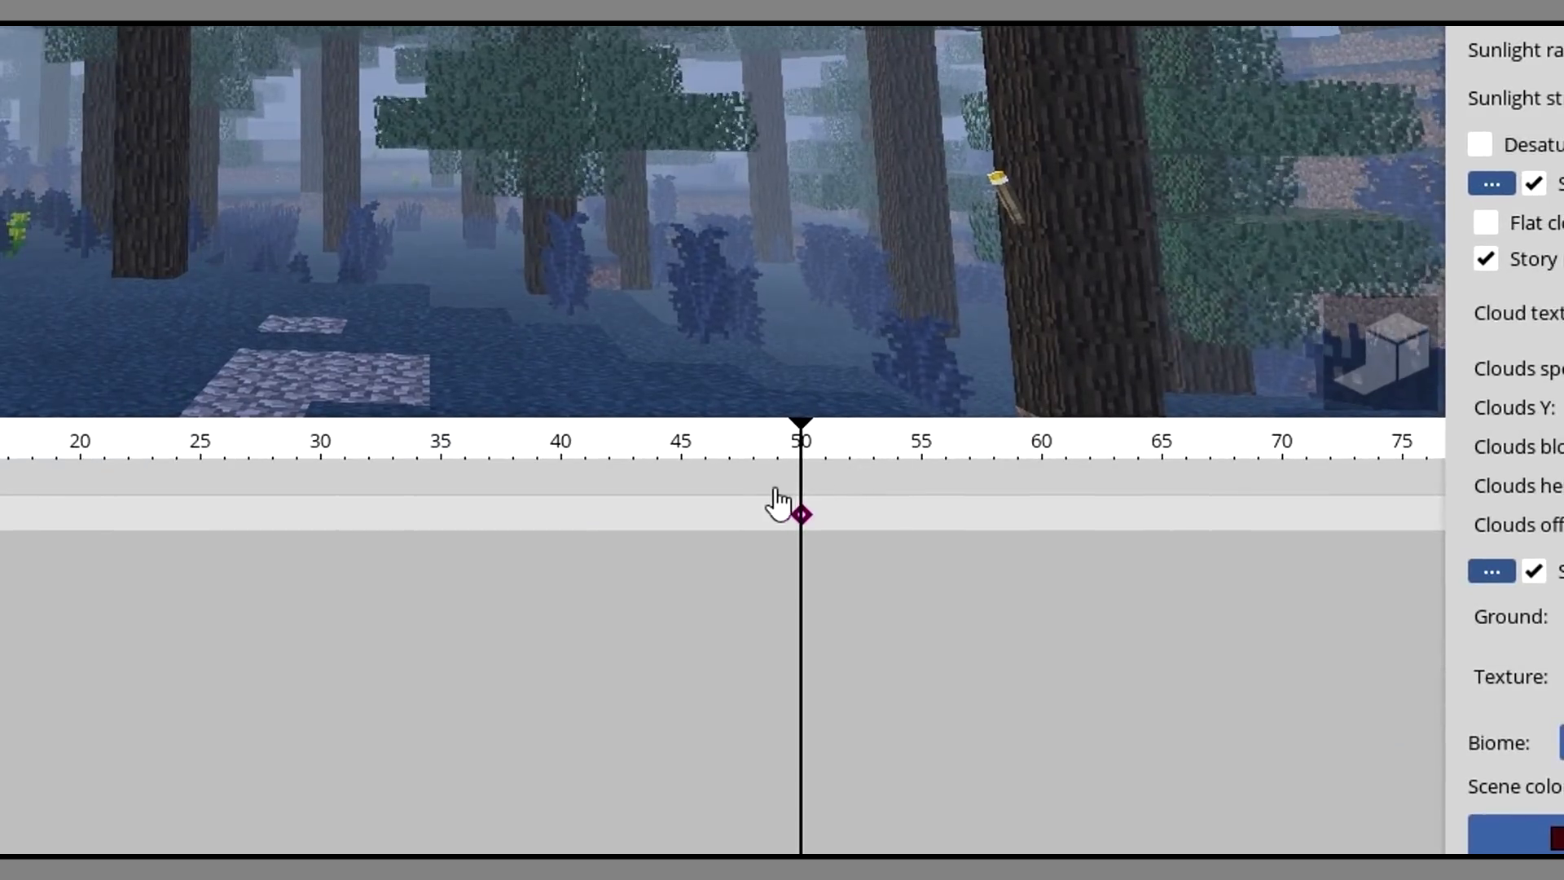
Step: Select the Background keyframe at frame 50 to view its properties, and deselect it
left_click_drag(553, 747, 593, 789)
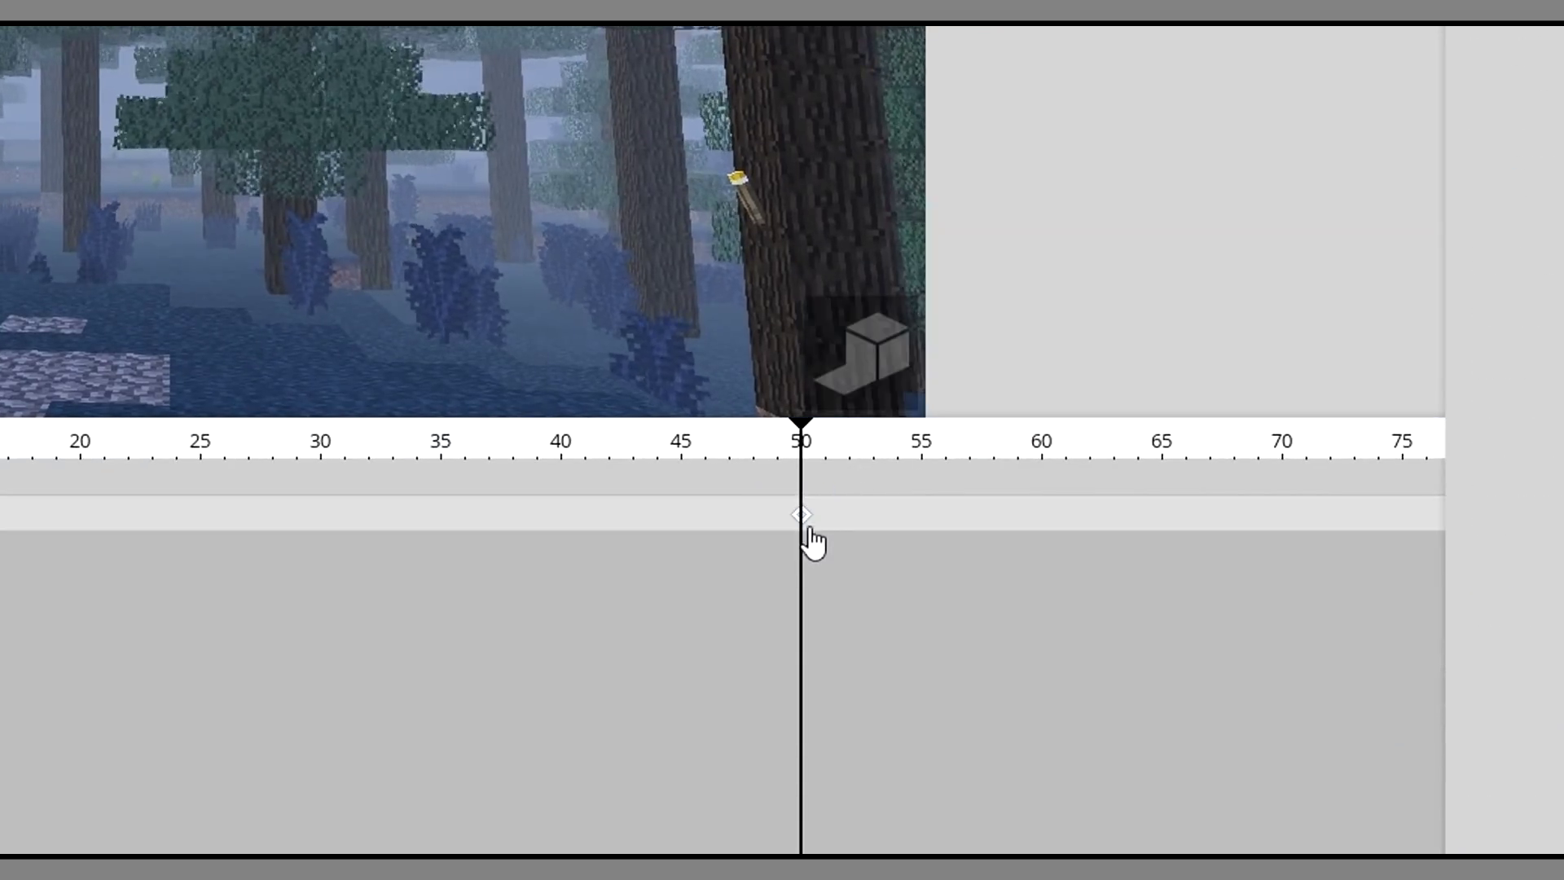
left_click(814, 572)
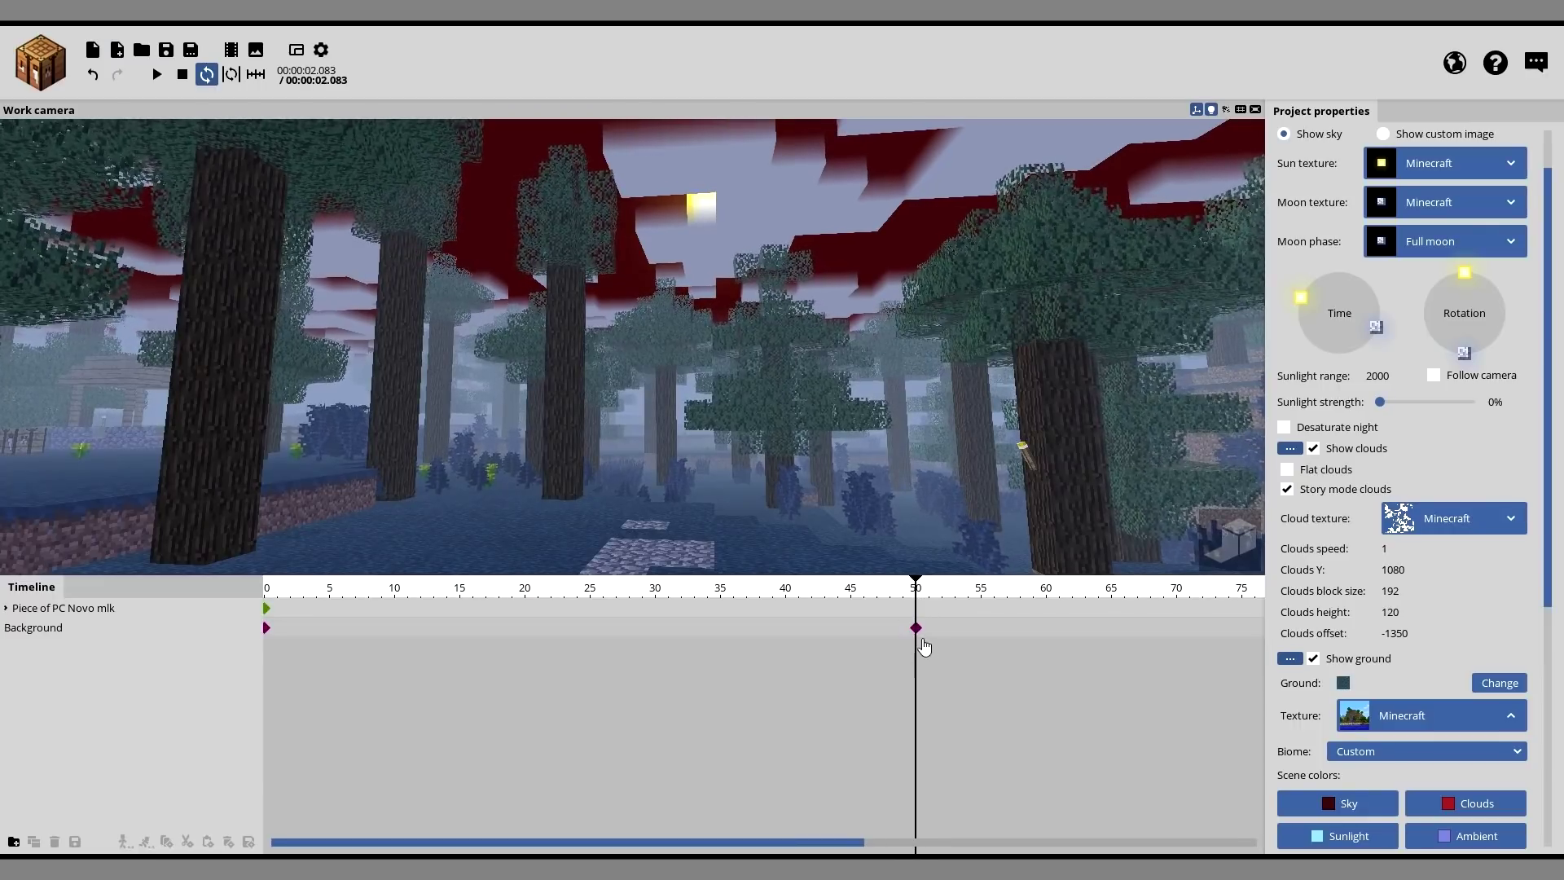
left_click(916, 628)
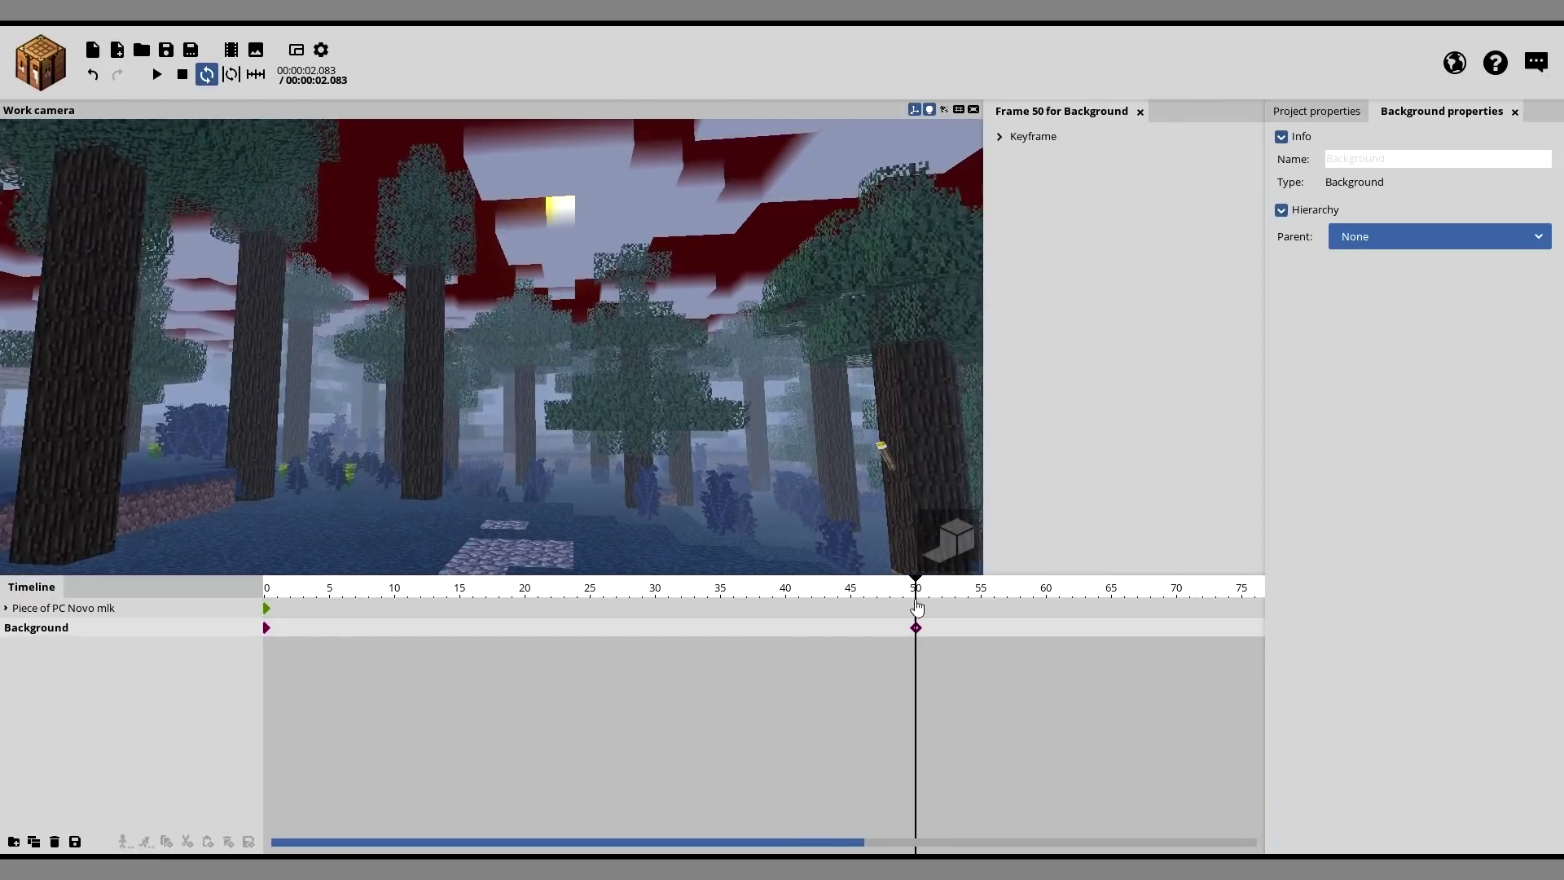
left_click(660, 186)
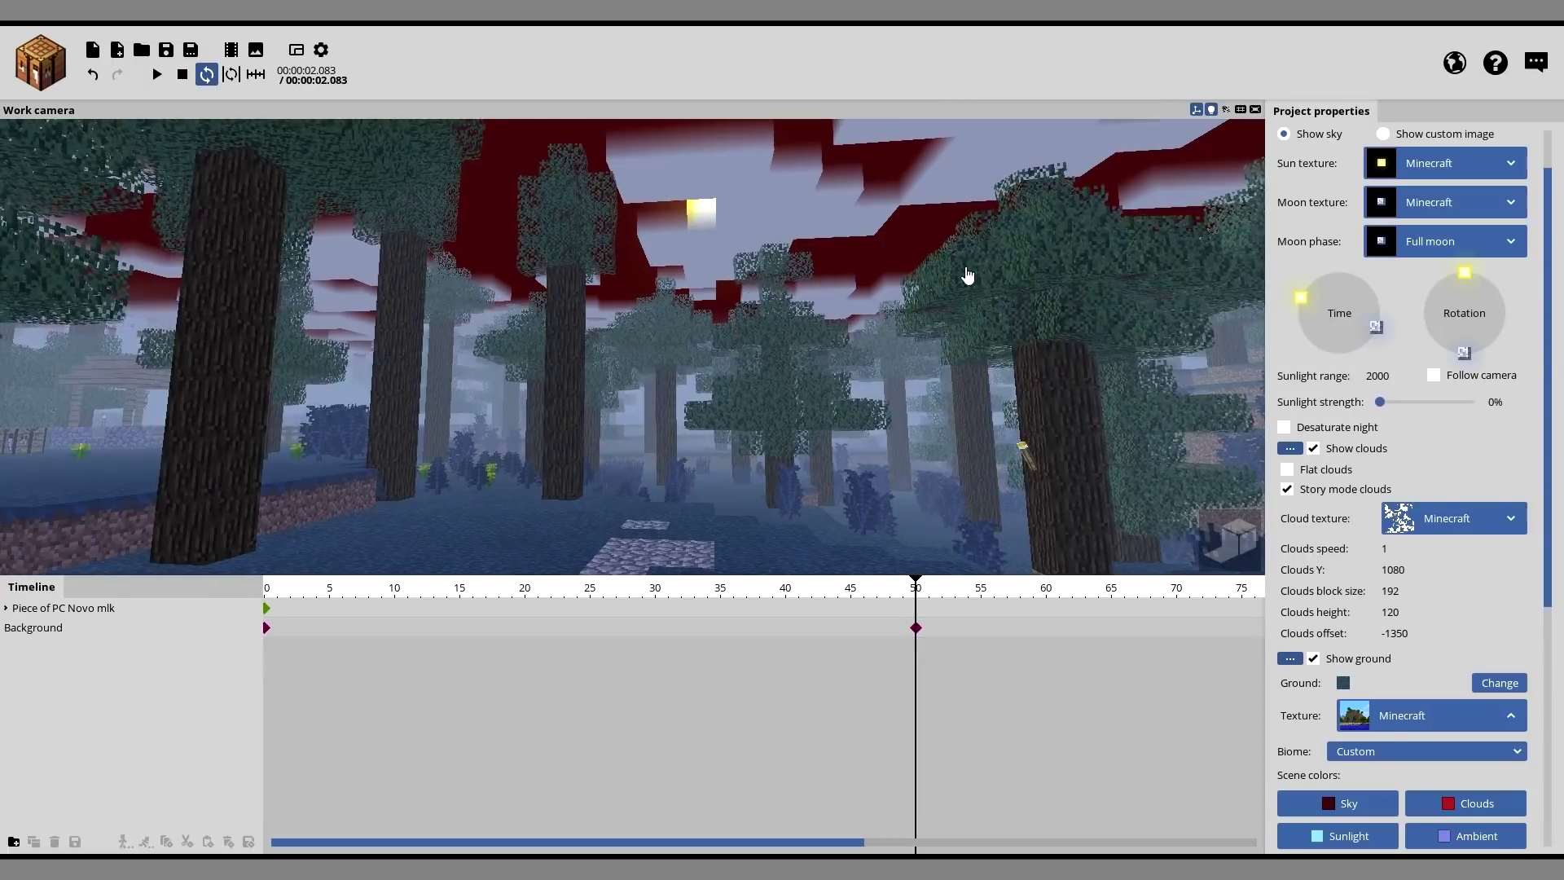
Step: At frame 50, set the fog distance to 1410 and change the sky color to a muted teal
scroll(1348, 656, "down", 5)
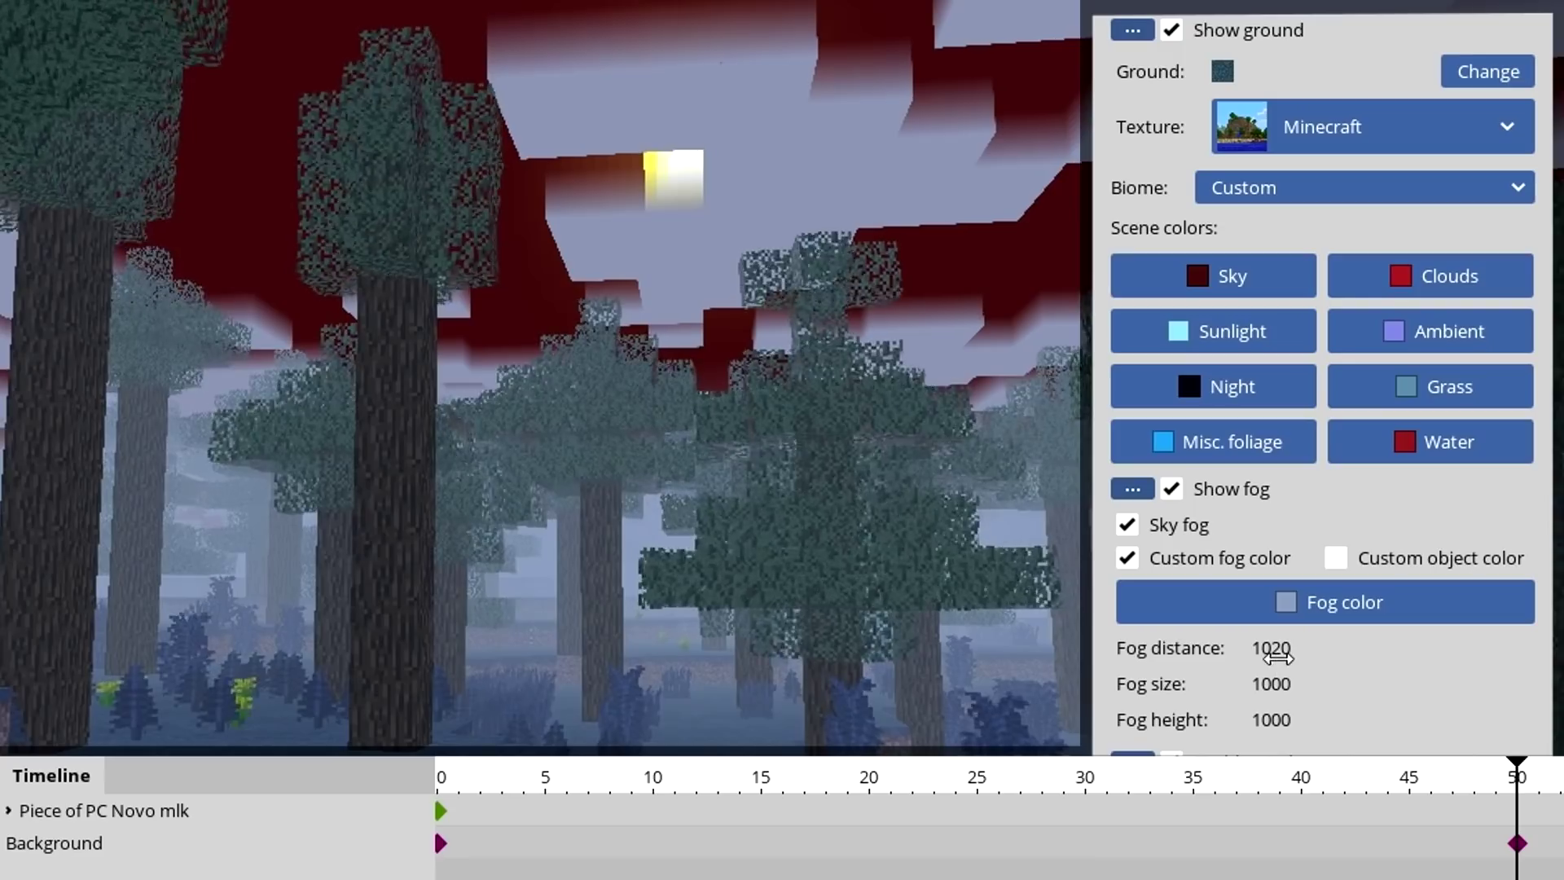
left_click_drag(1376, 697, 1390, 696)
left_click_drag(1302, 649, 1322, 650)
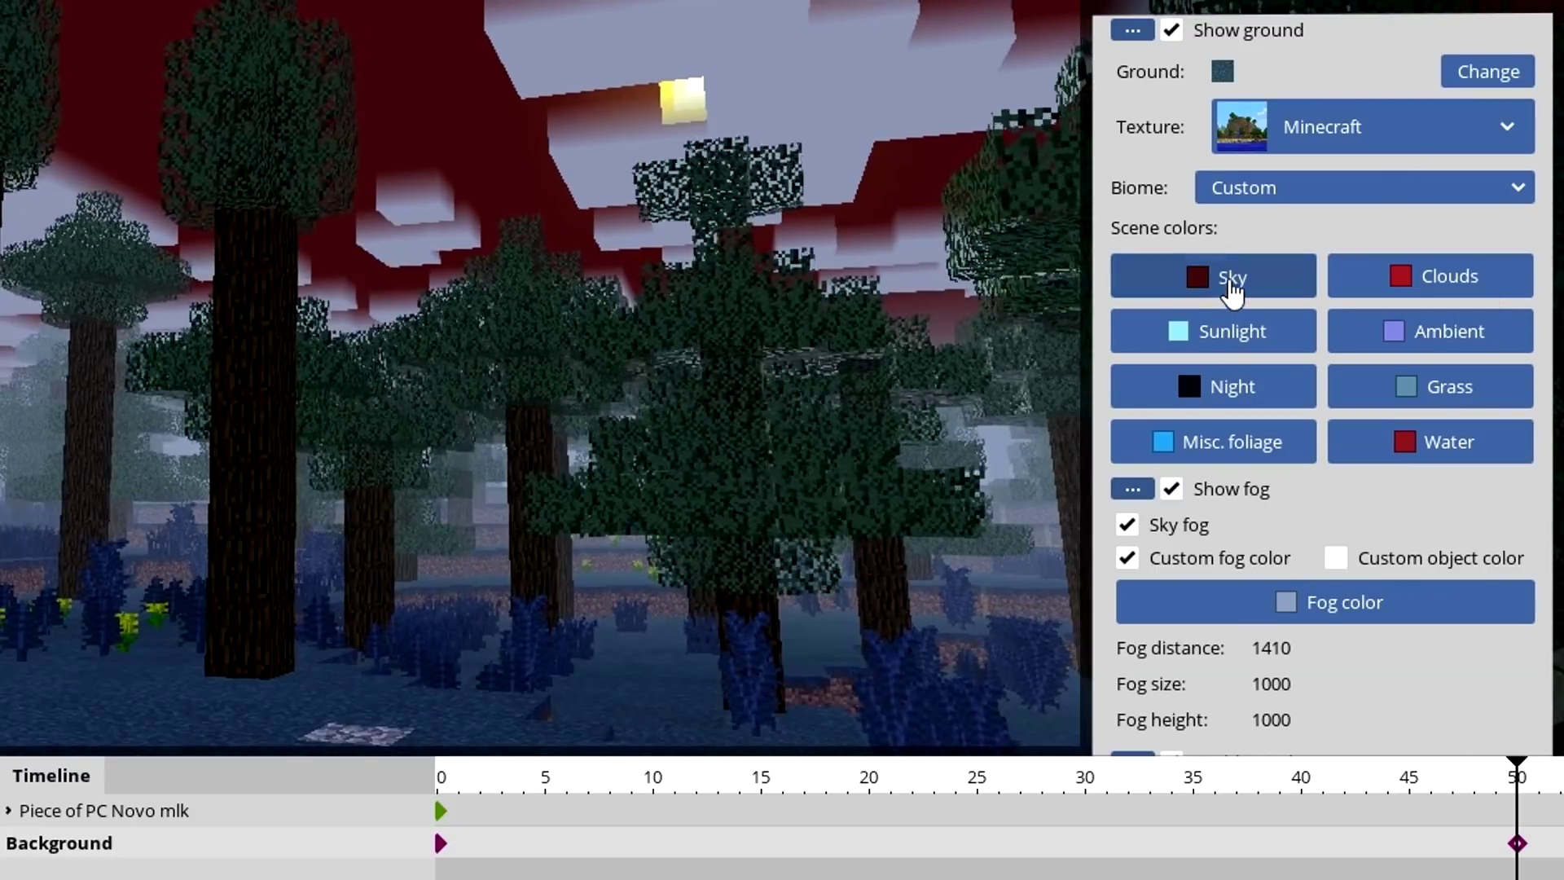
left_click(1227, 290)
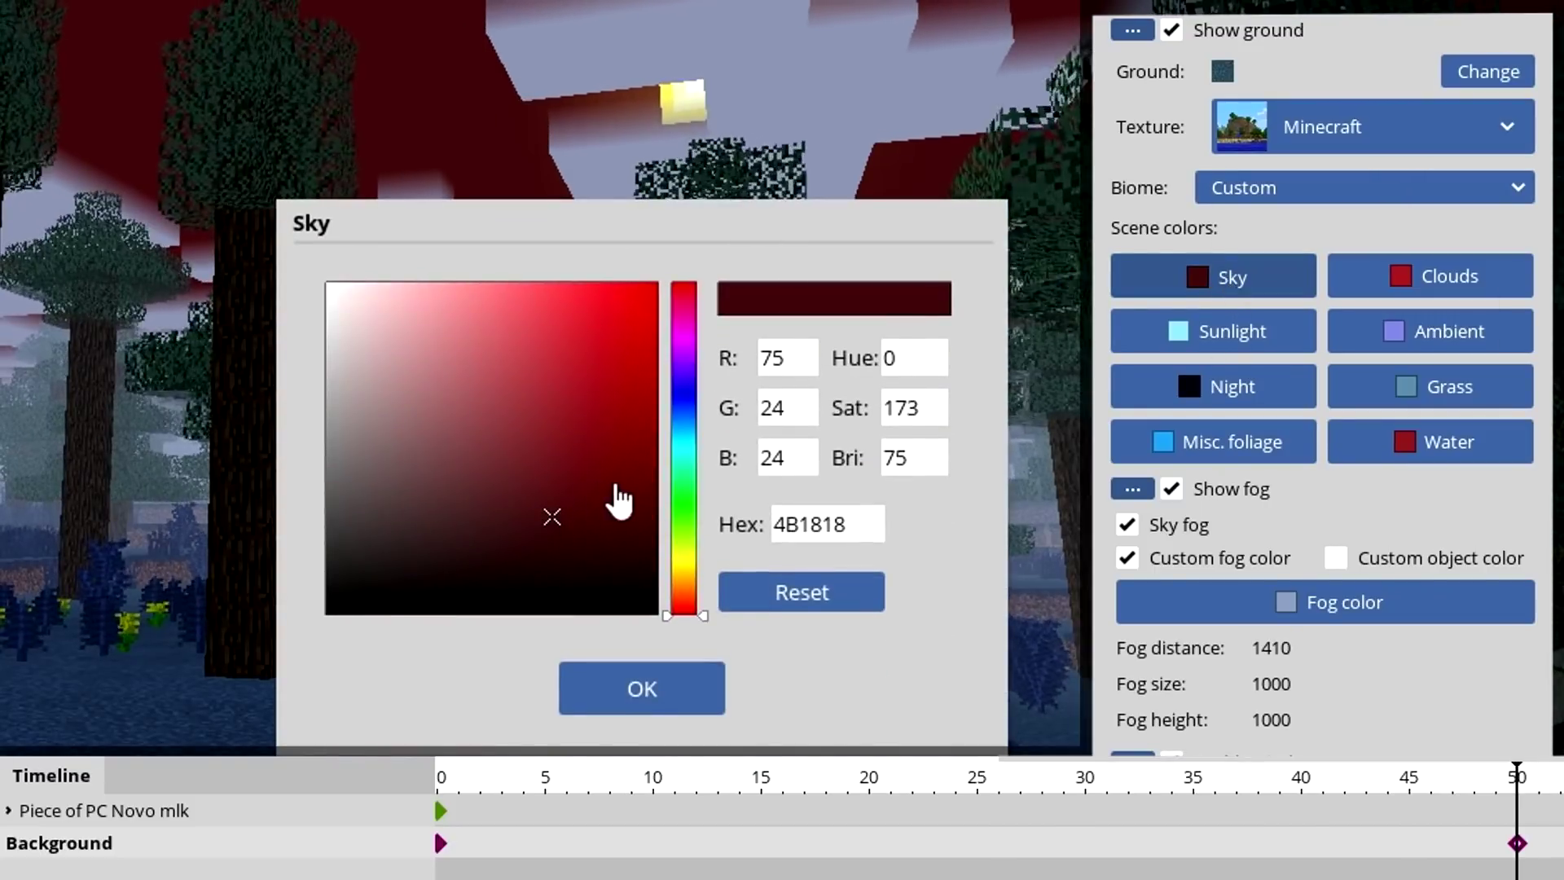
left_click_drag(688, 582, 684, 433)
left_click(499, 447)
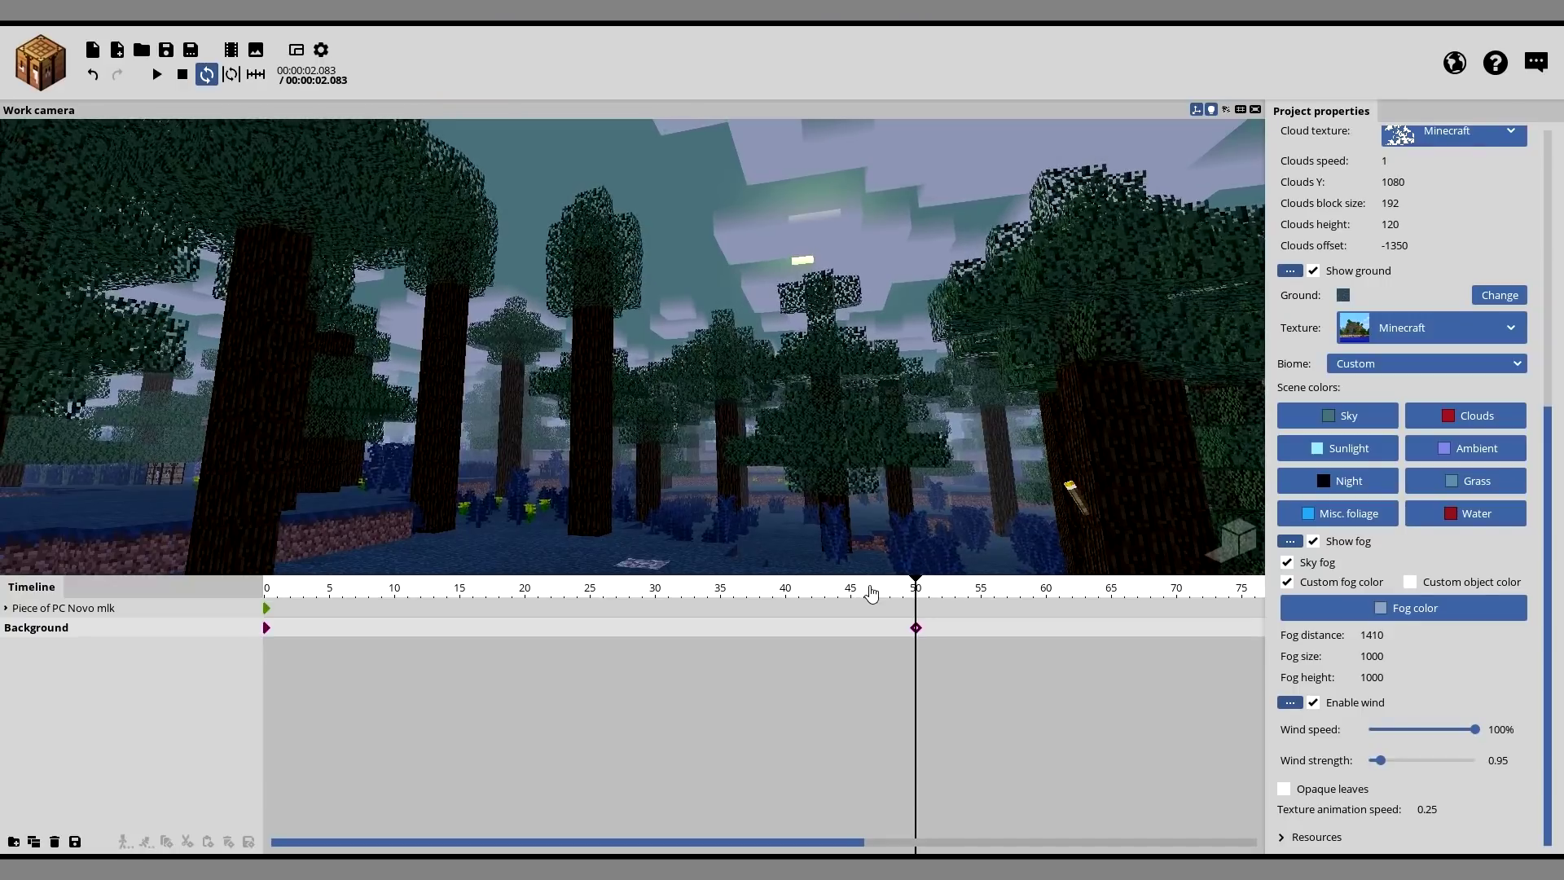
Step: Play the Background animation to view the transition from night to day, and return to frame 0
key("space")
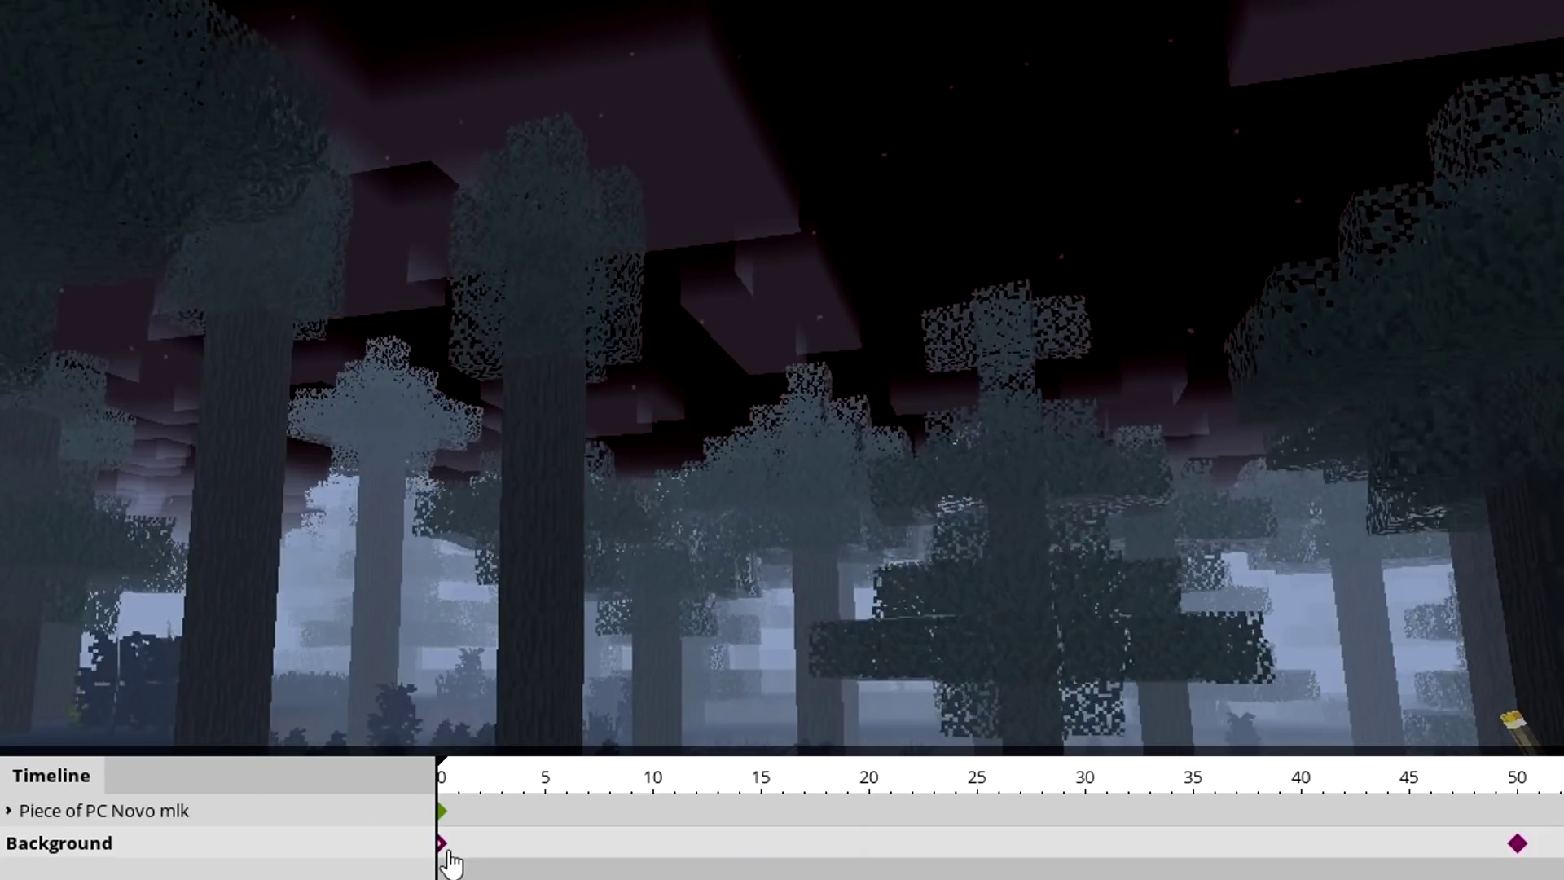
left_click(441, 843)
left_click_drag(1016, 441, 1016, 441)
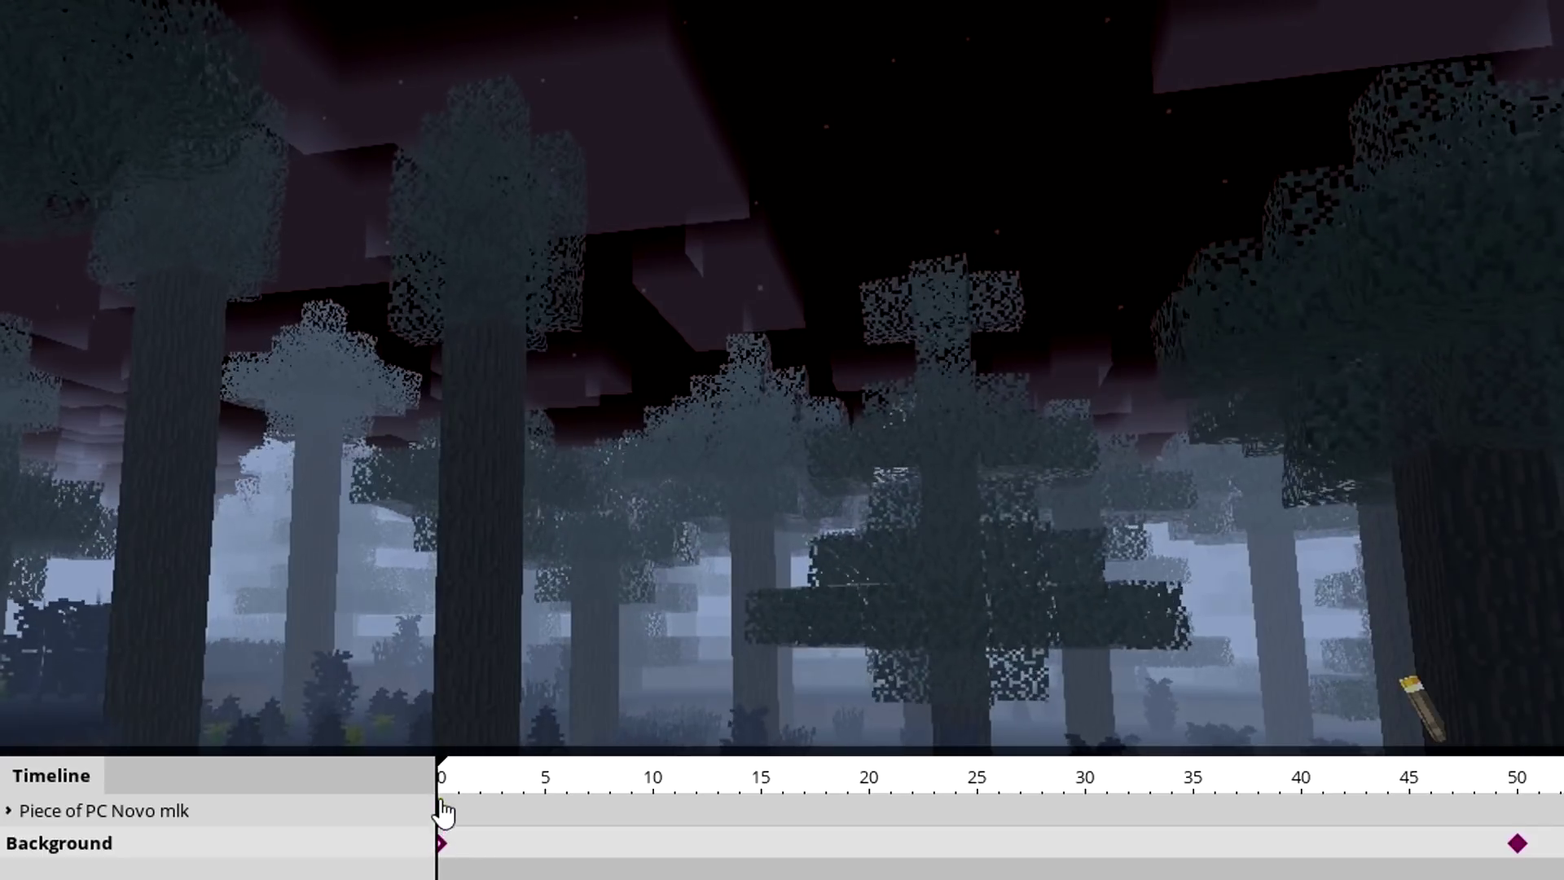
Step: Select the Background keyframes at frames 0 and 50 together, and reduce the selection to the one at frame 50
left_click(441, 846)
left_click_drag(454, 778, 1515, 807)
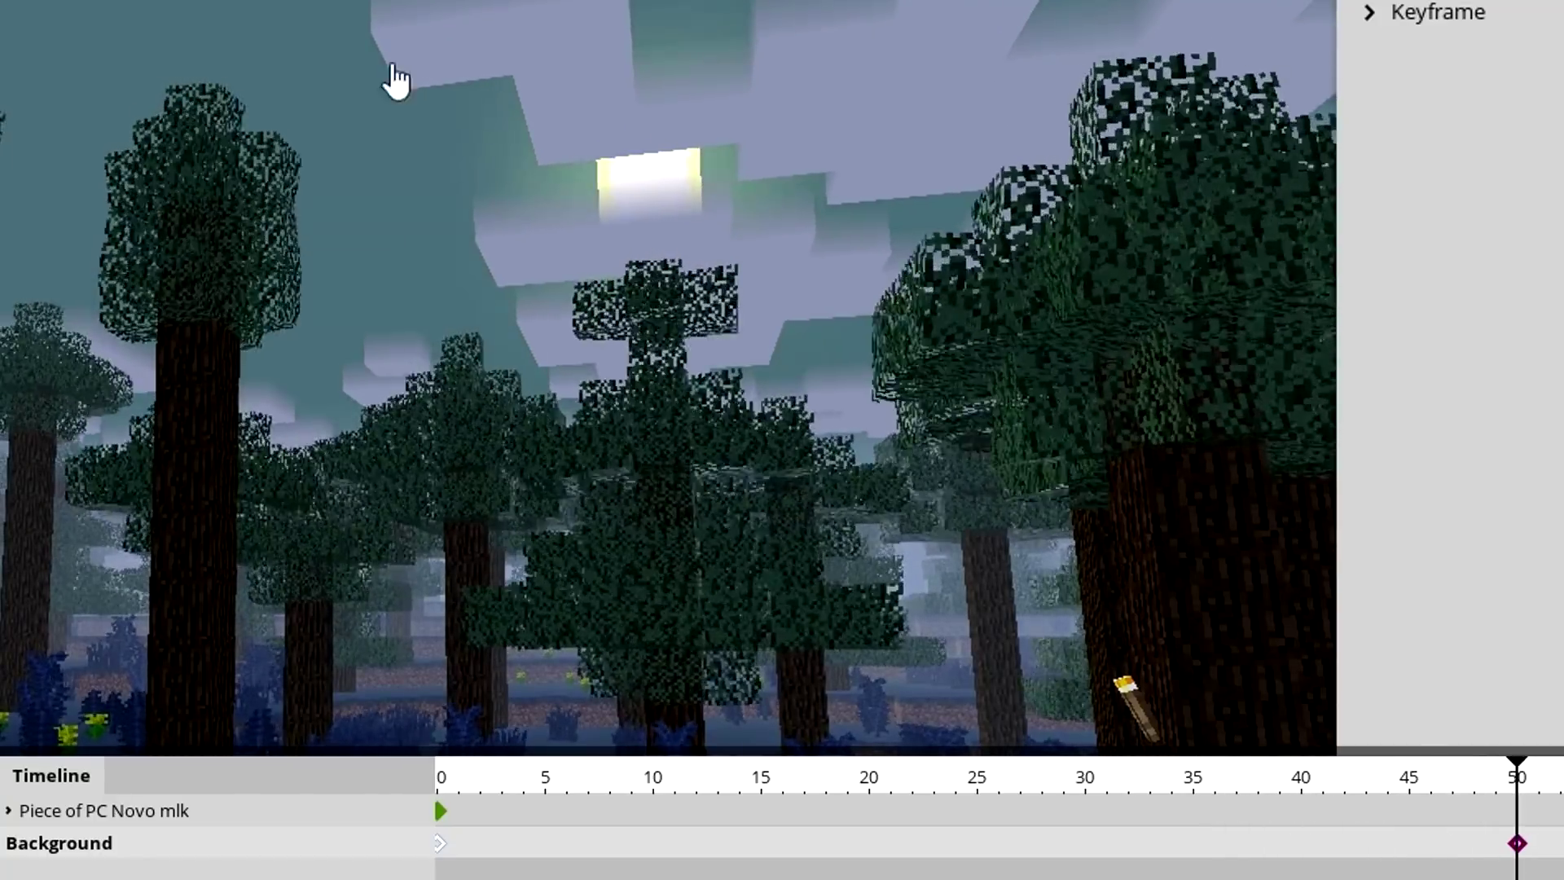
left_click(1517, 844, "shift")
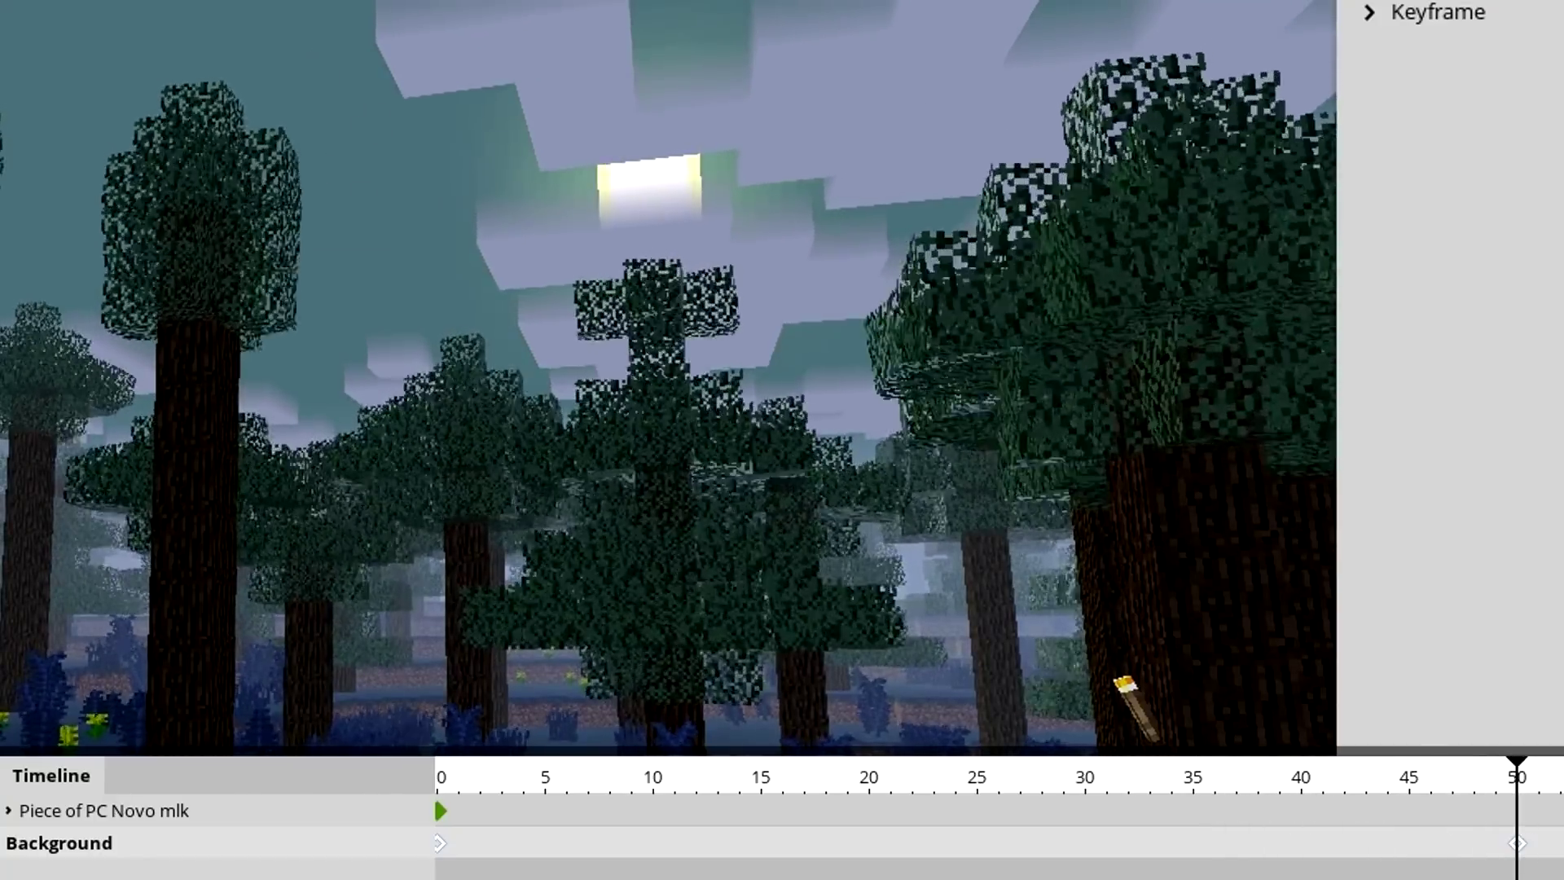
left_click(1333, 229)
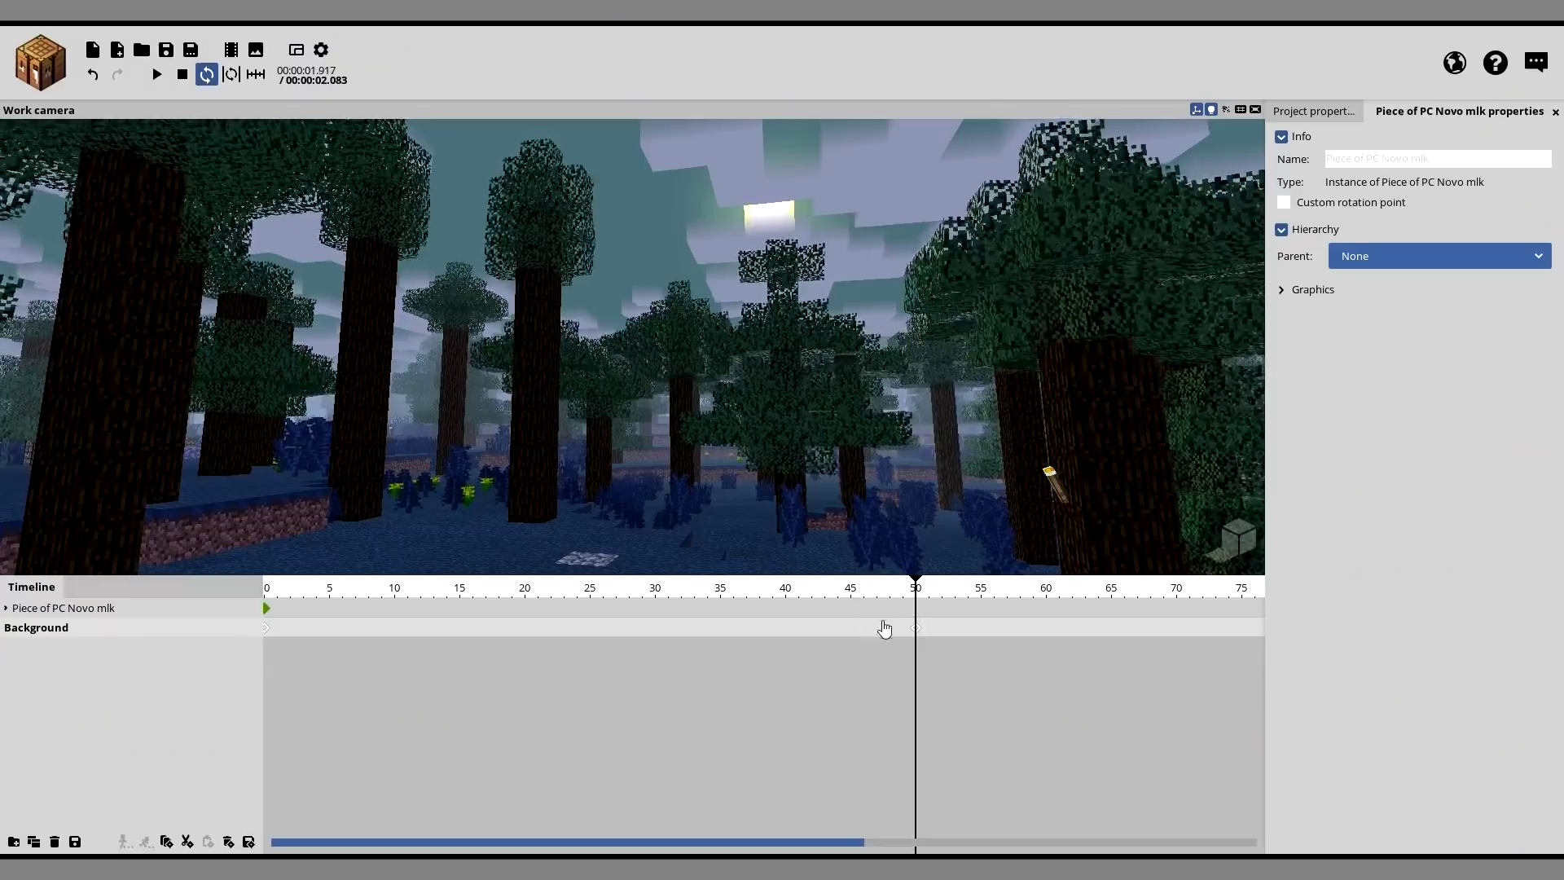
left_click(1431, 816)
left_click(917, 628)
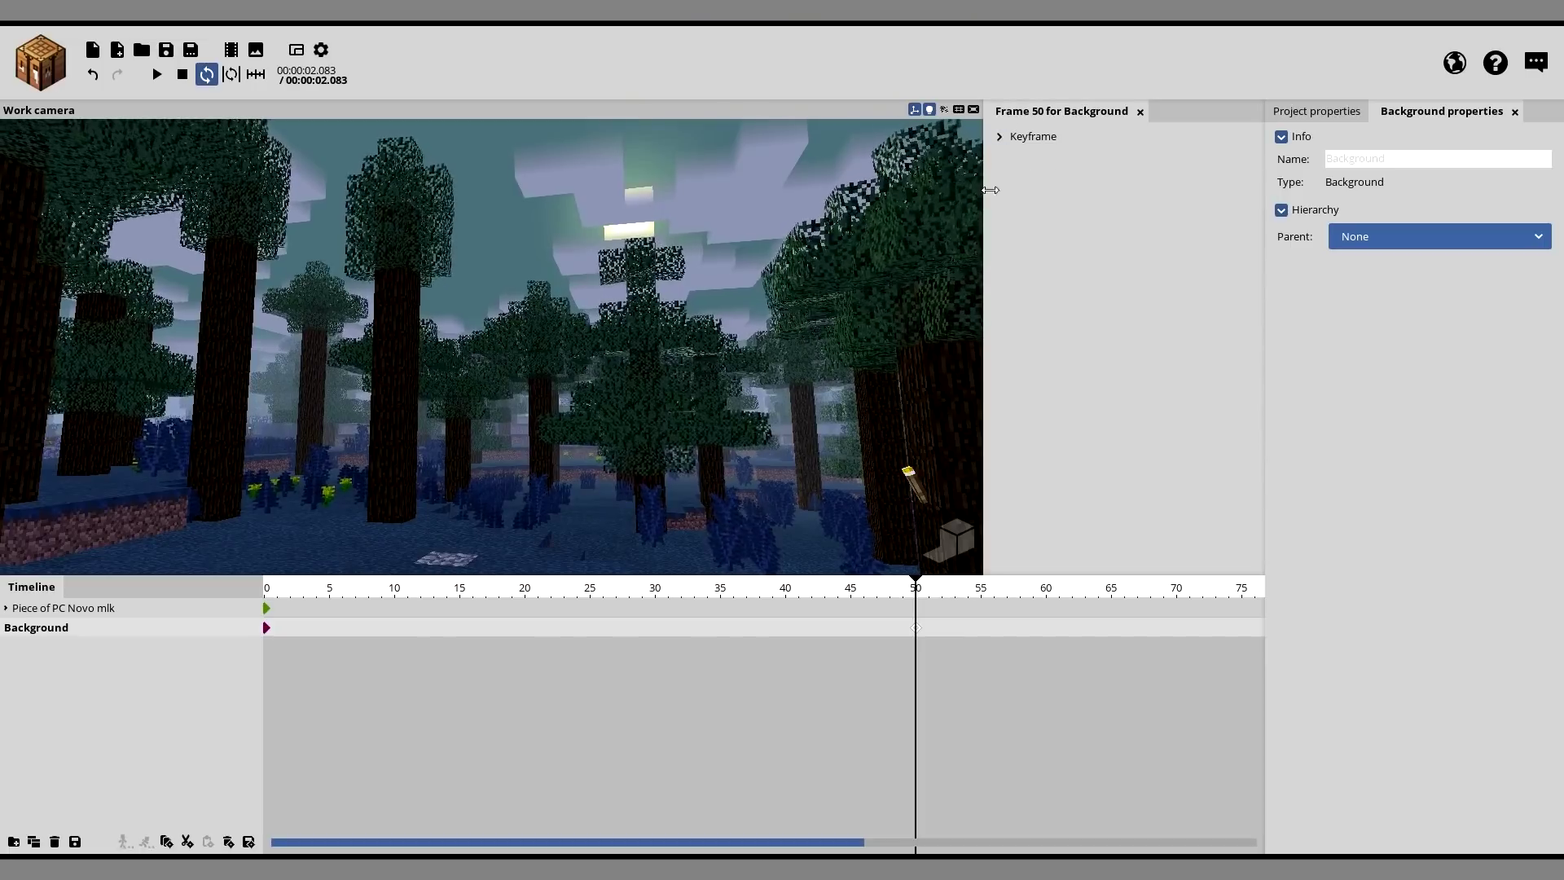
Step: Show the project's background settings and change the sun's time of day at frame 100 to create a Background keyframe there
left_click(1321, 116)
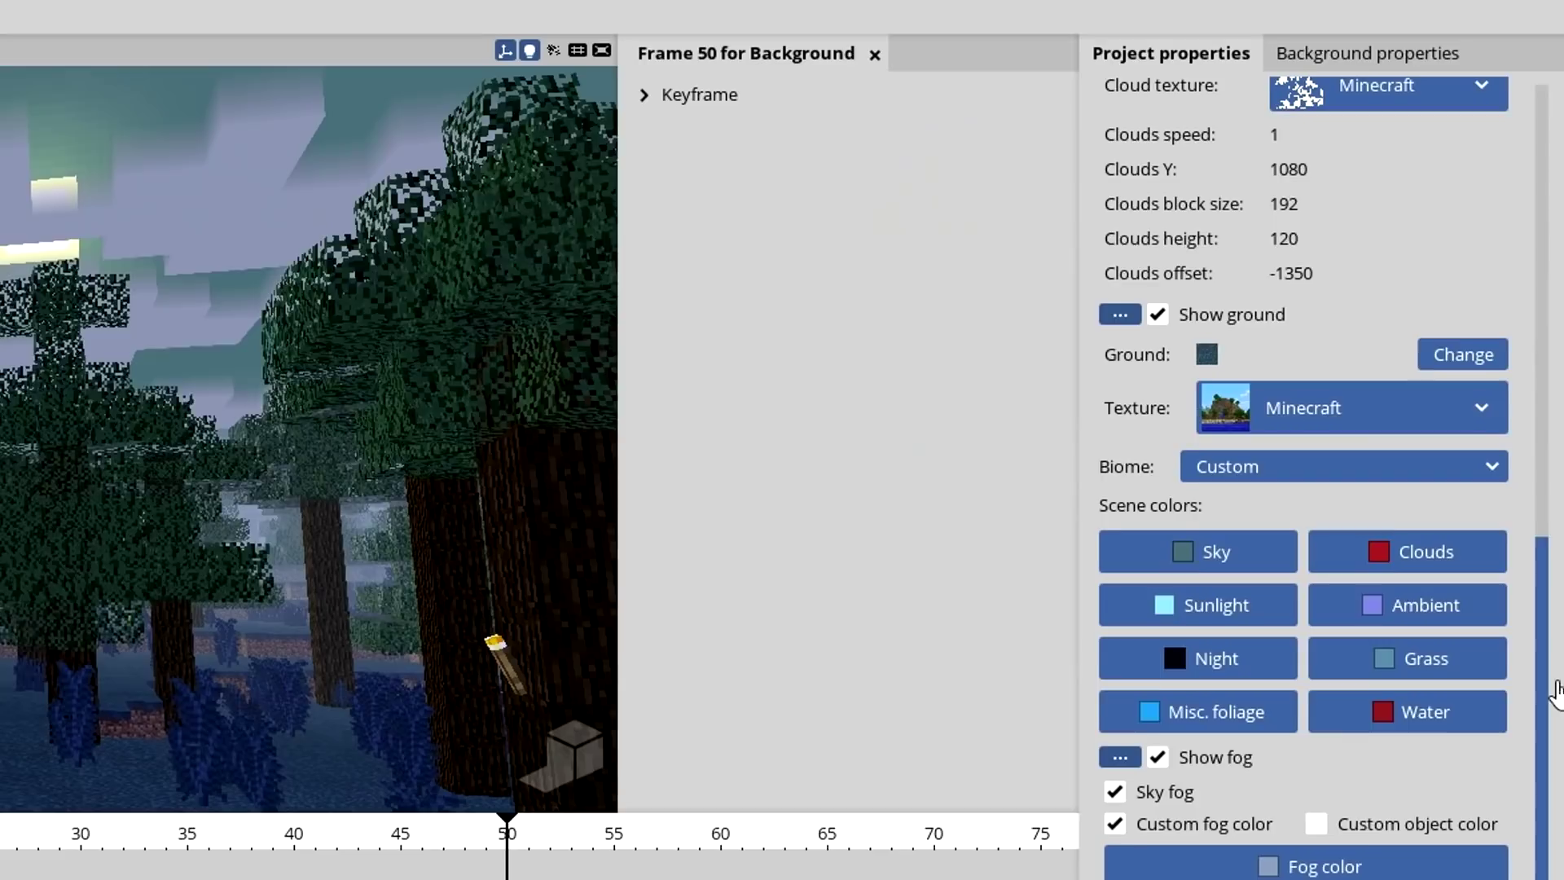
scroll(1558, 317, "up", 4)
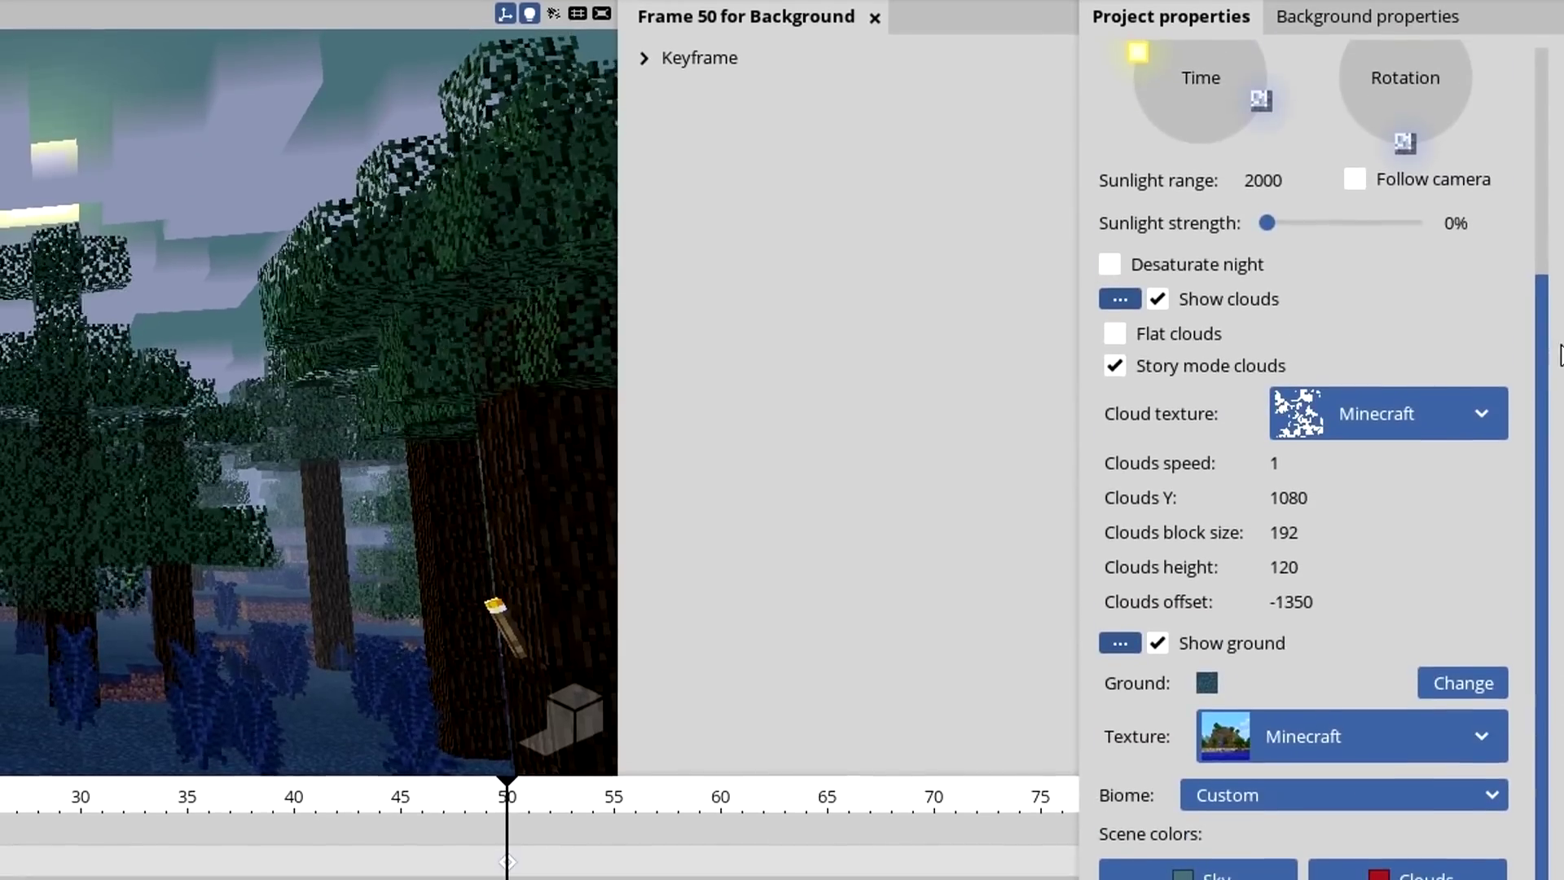
left_click_drag(1543, 355, 1556, 238)
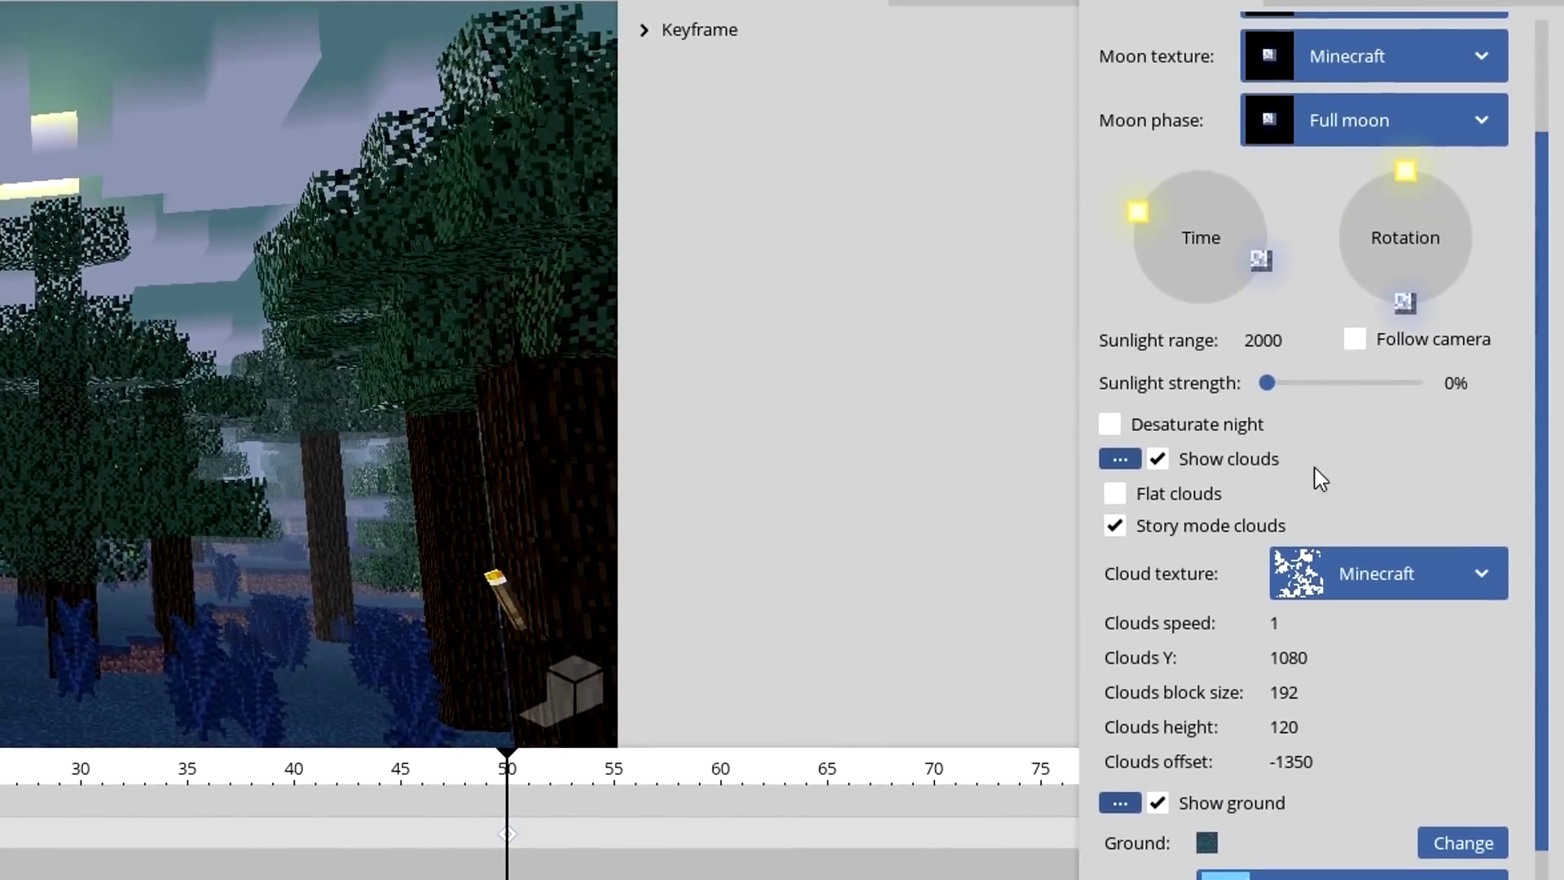
left_click_drag(1540, 390, 1559, 670)
scroll(1515, 692, "down", 3)
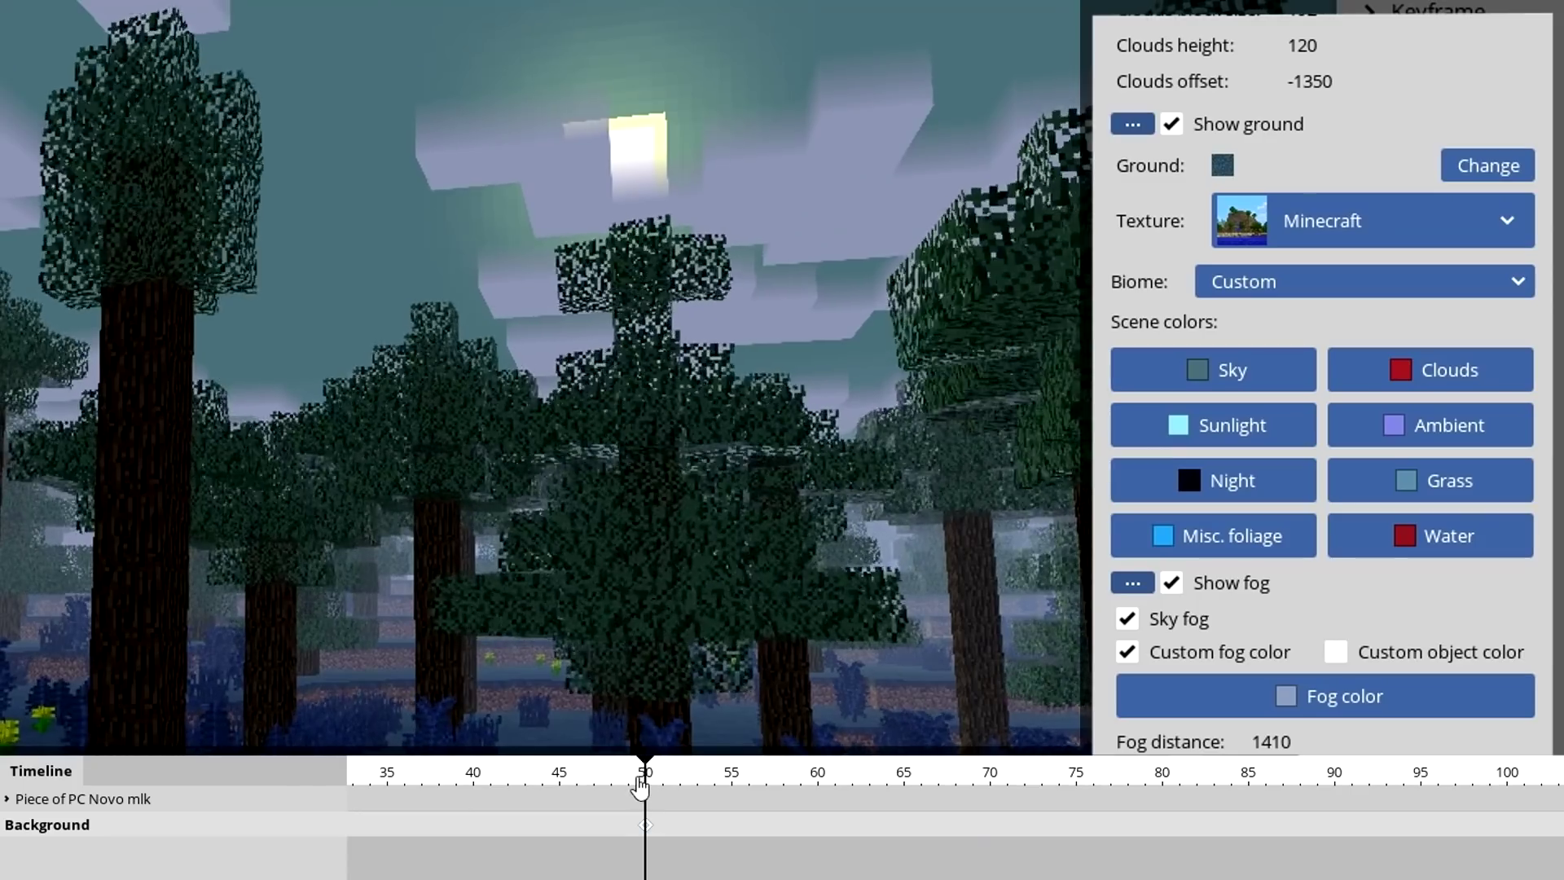
left_click(1507, 829)
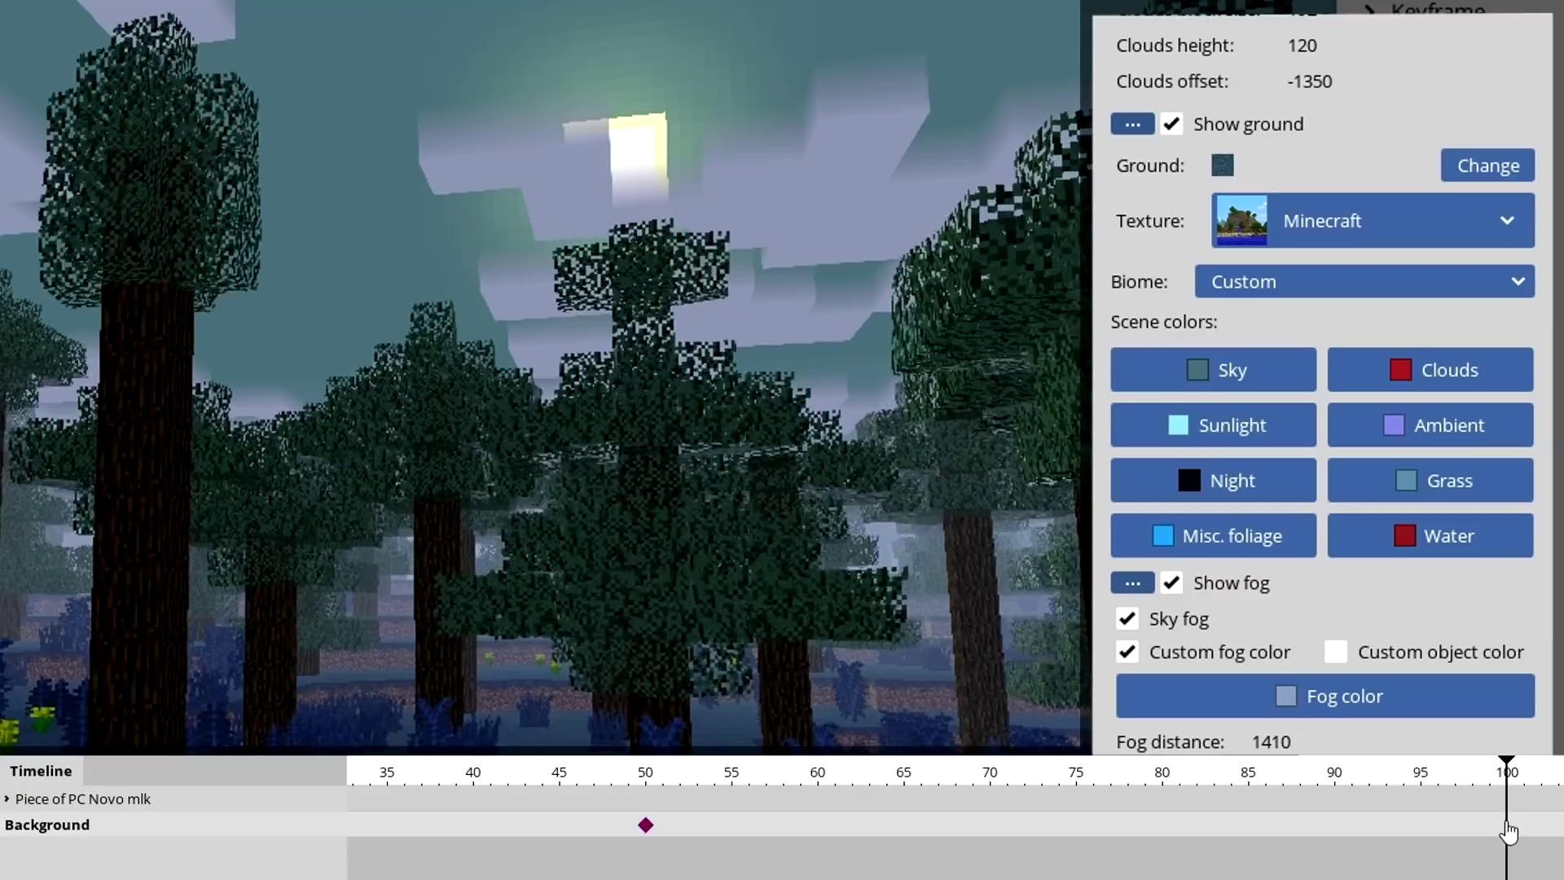
left_click_drag(1504, 766, 1478, 778)
left_click(1506, 773)
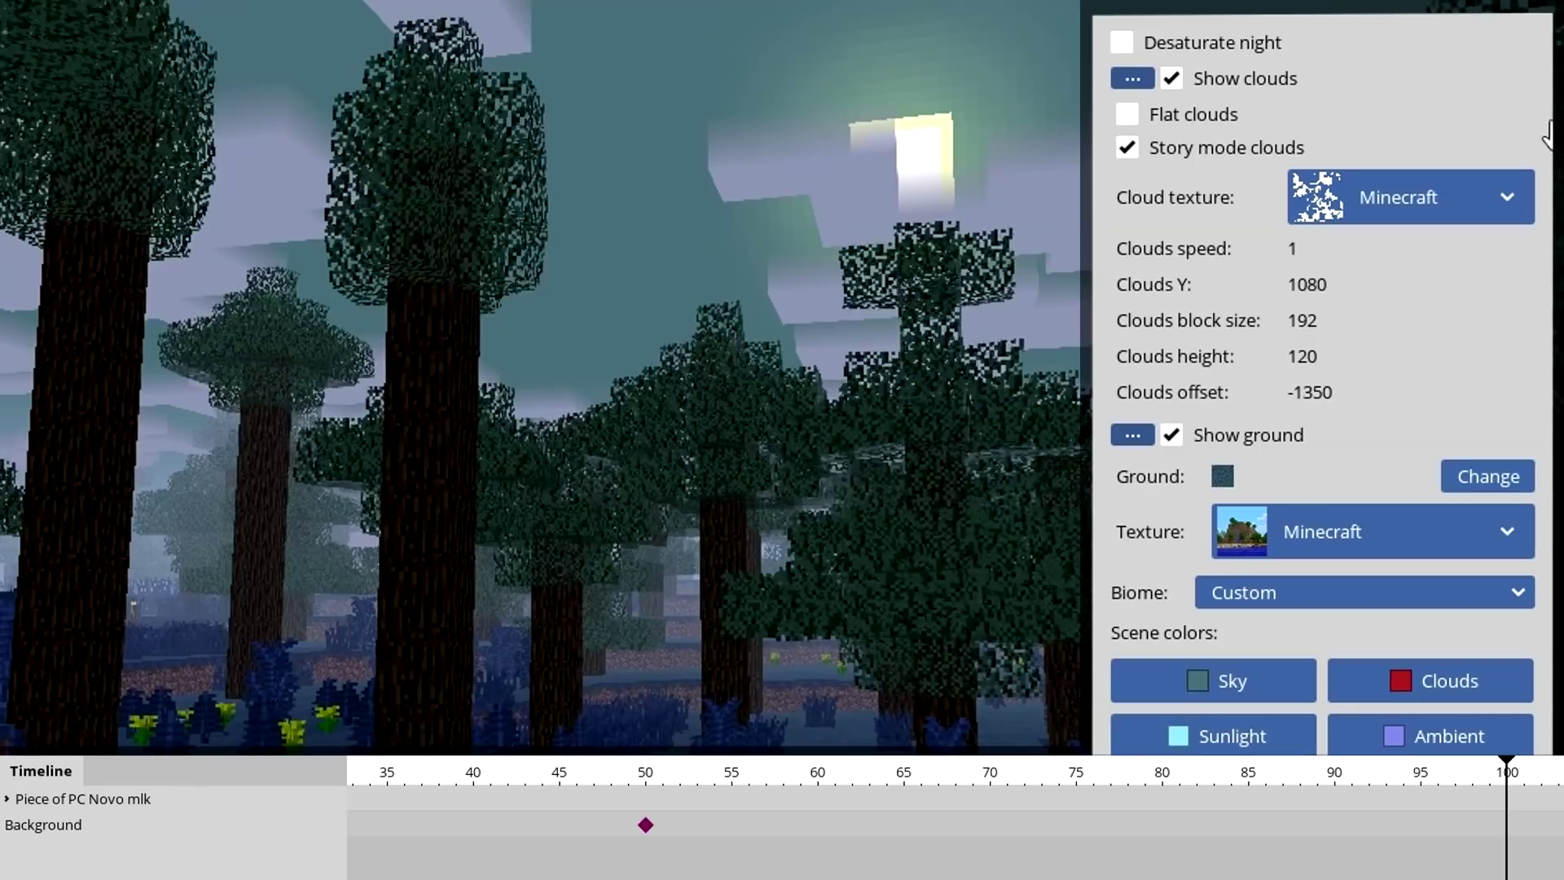
scroll(1319, 326, "up", 3)
left_click_drag(1158, 81, 1181, 71)
right_click_drag(937, 285, 1018, 473)
scroll(1320, 383, "down", 3)
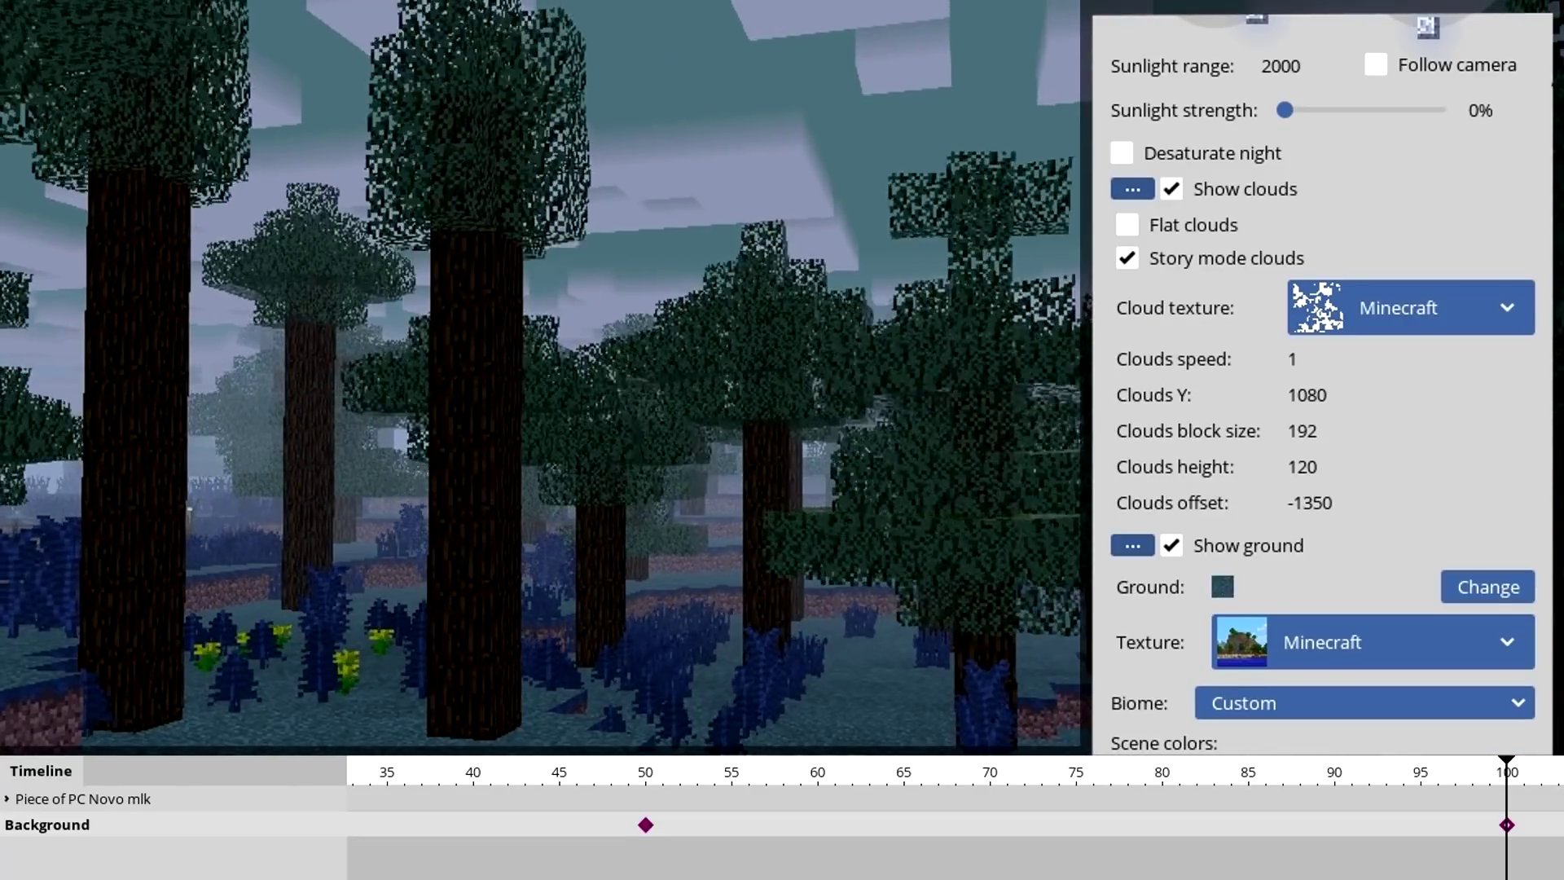
Step: At frame 100, set the fog distance to 2110 and adjust the sky color
scroll(1482, 526, "up", 2)
scroll(1319, 383, "down", 9)
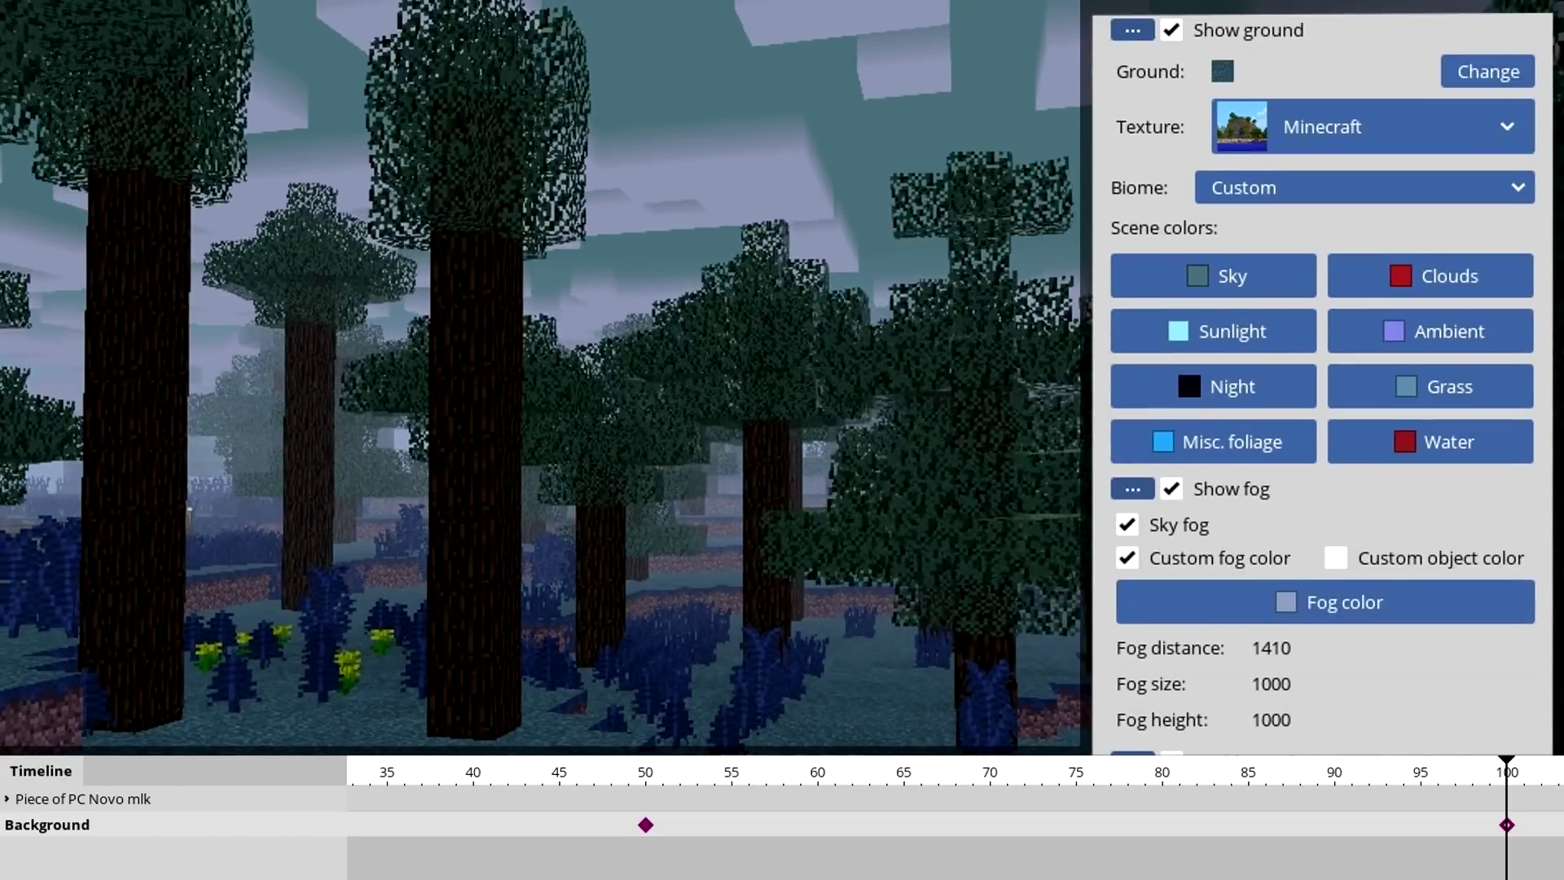
left_click_drag(1288, 655, 1318, 656)
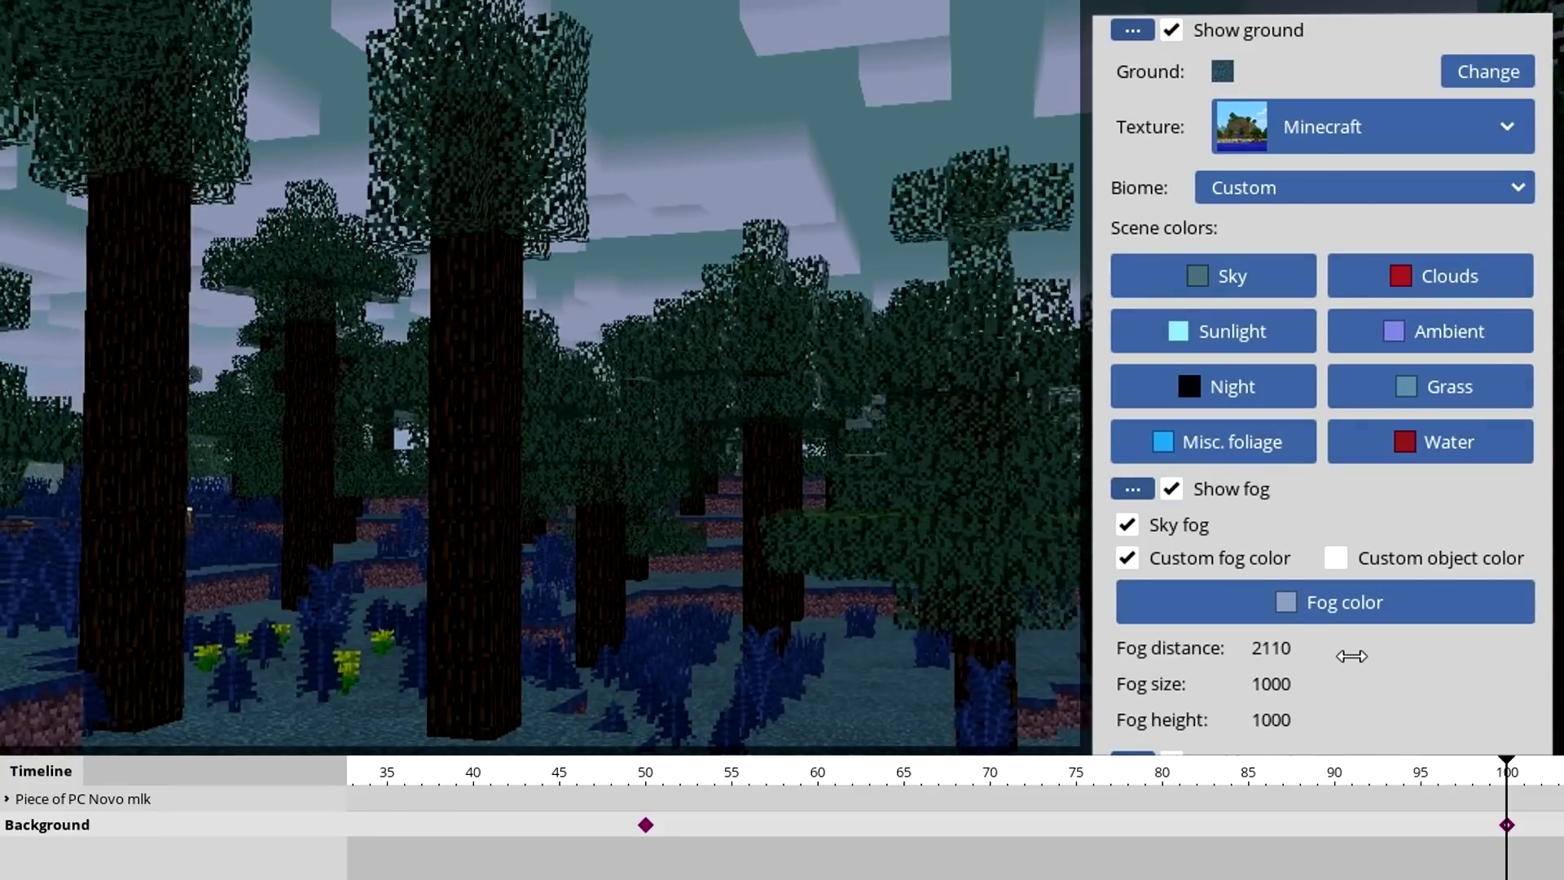
scroll(1240, 664, "up", 3)
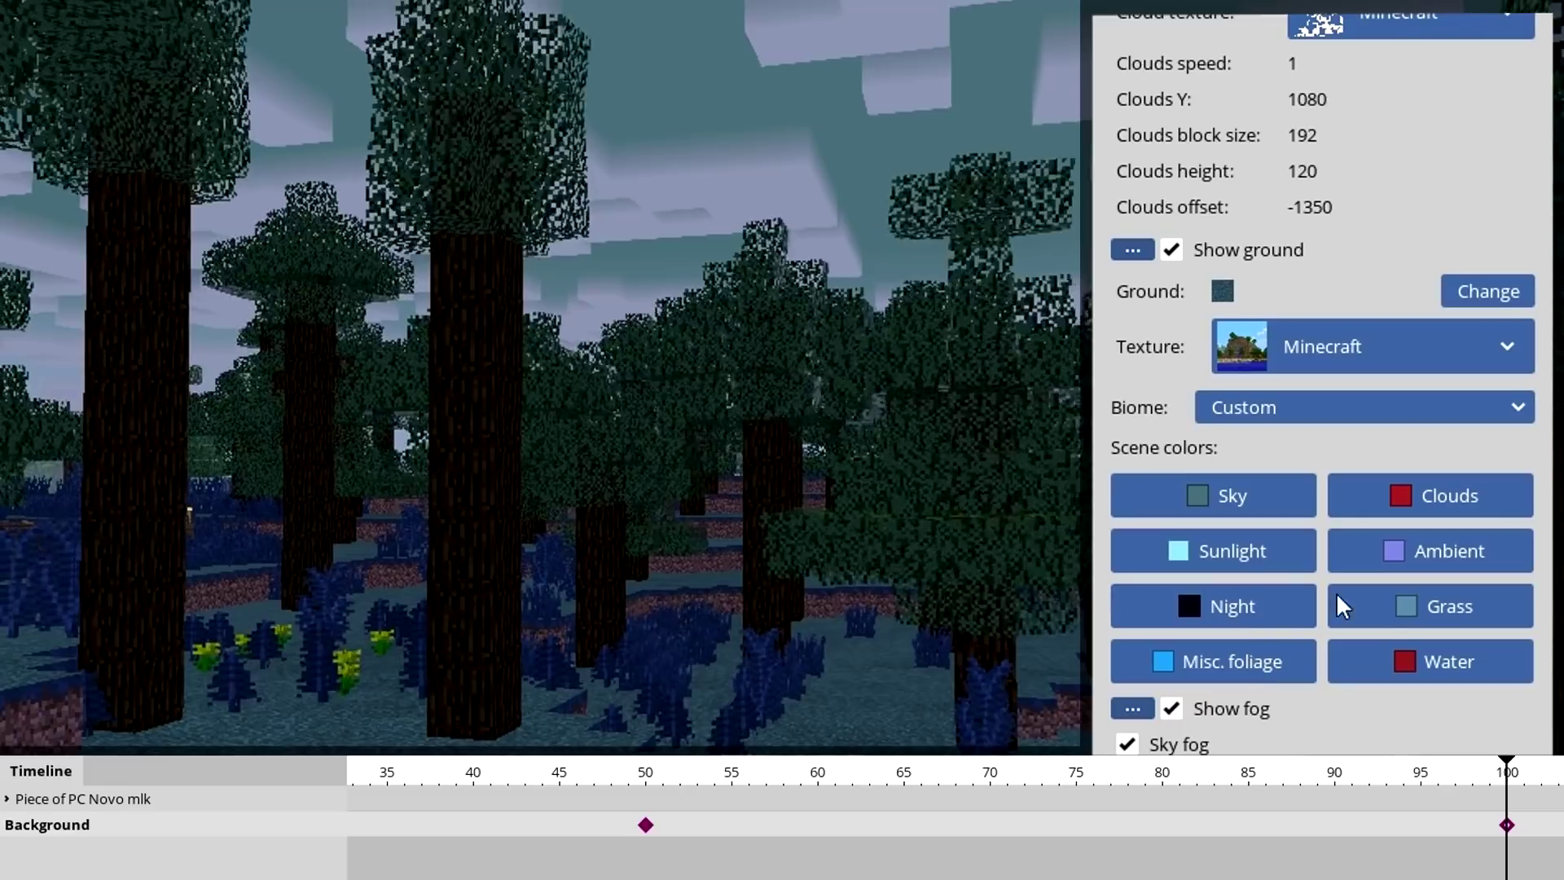
left_click(1222, 496)
mouse_move(443, 386)
left_mouse_down()
mouse_move(401, 383)
mouse_move(503, 430)
mouse_move(465, 397)
left_mouse_up()
left_click_drag(675, 440, 676, 425)
left_click_drag(493, 407, 456, 416)
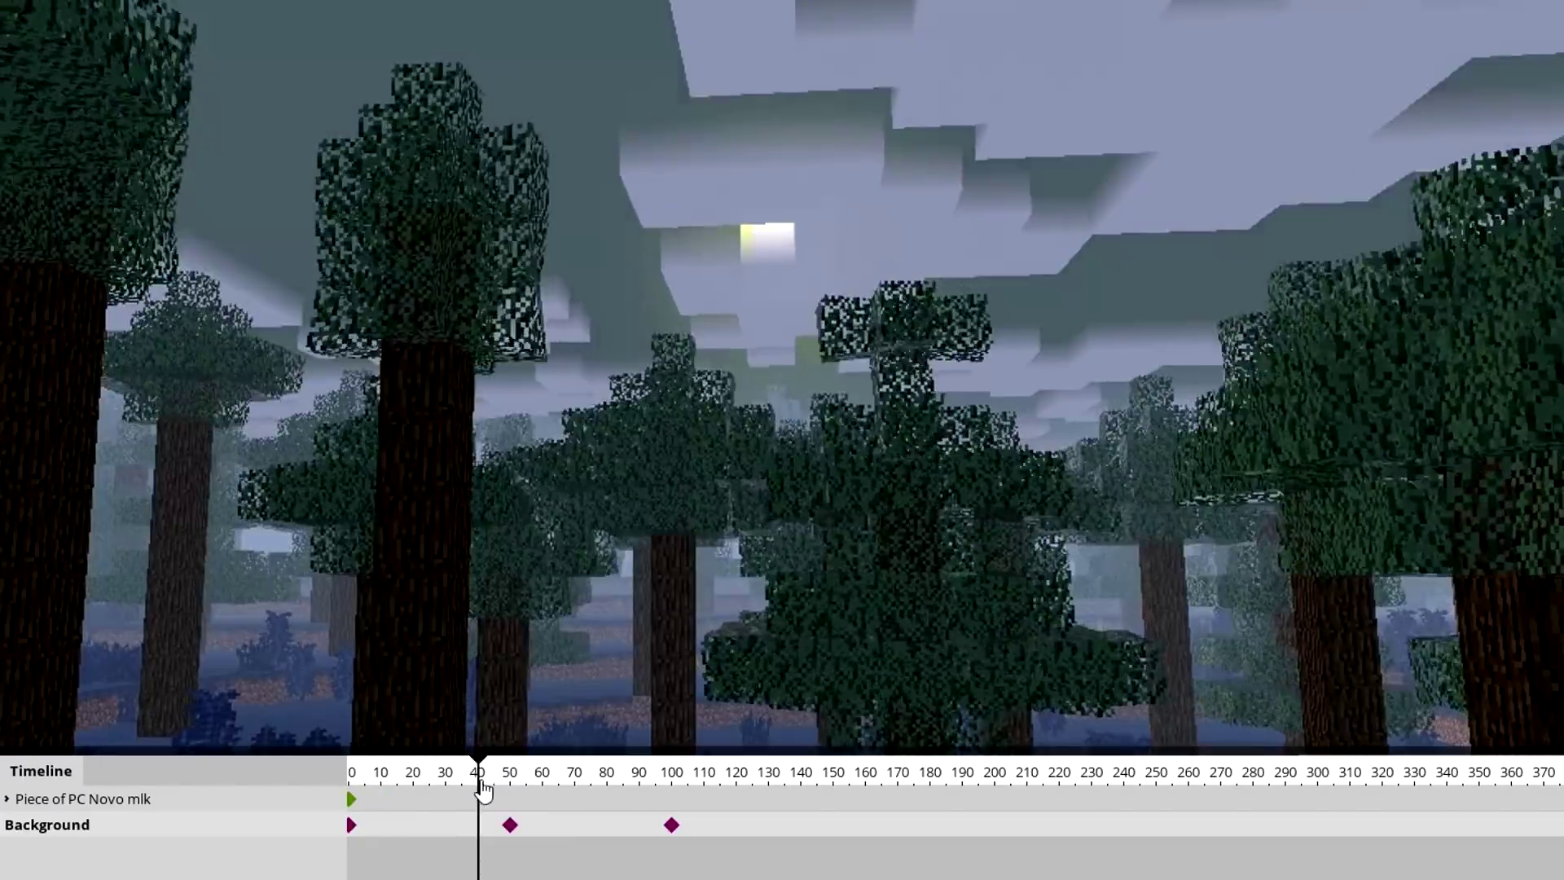
Step: Scrub through the Background animation up to about frame 94 and review the background settings in the project properties
mouse_move(482, 788)
left_mouse_down()
mouse_move(553, 804)
mouse_move(486, 803)
left_mouse_up()
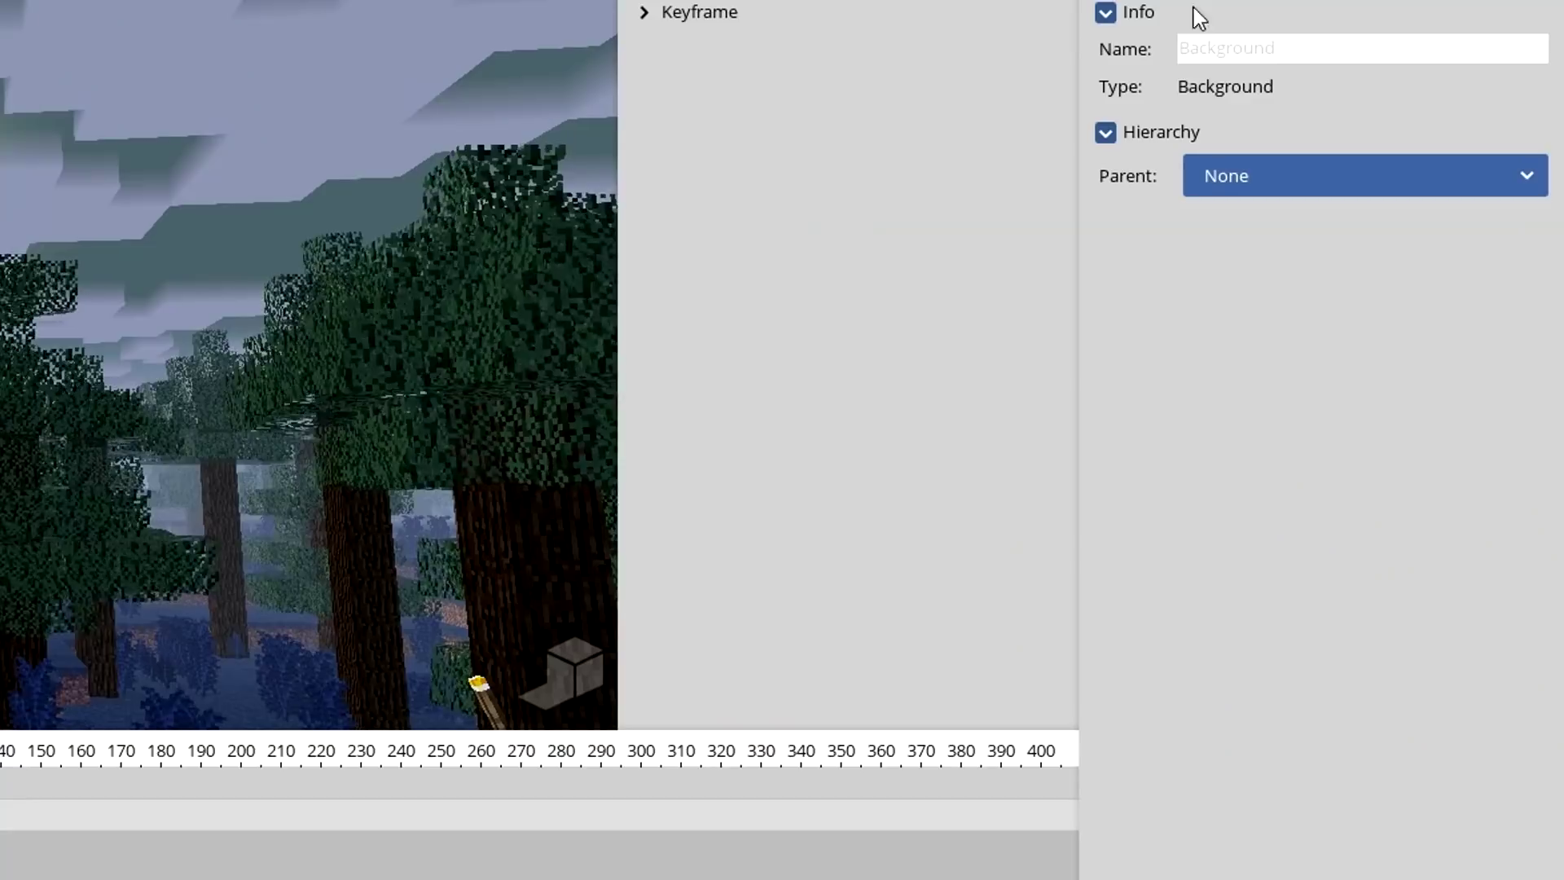
scroll(1190, 14, "down", 10)
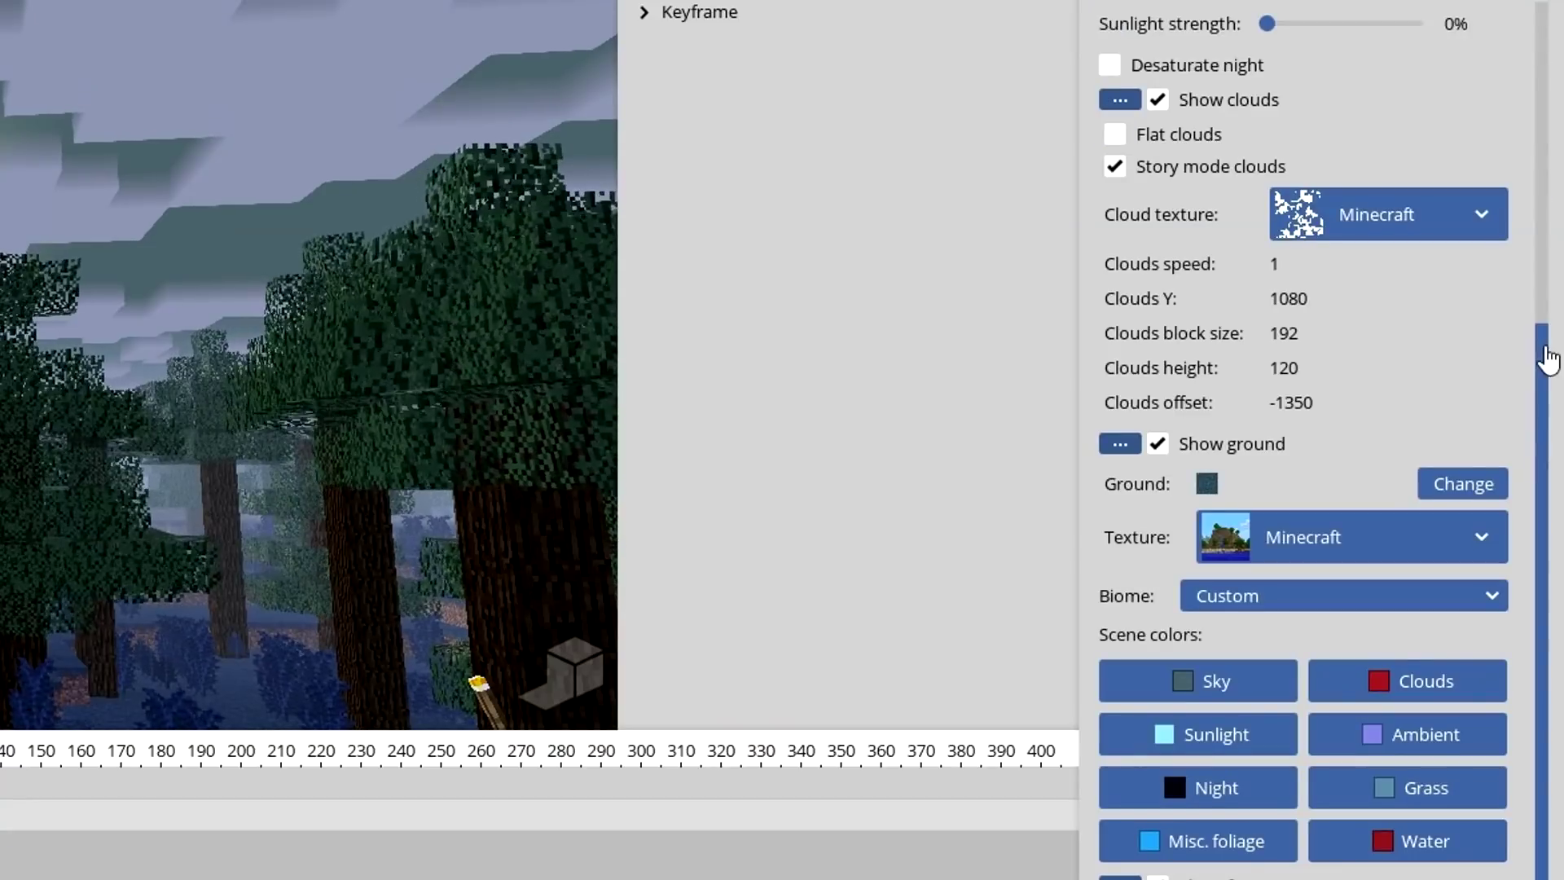
scroll(1547, 349, "up", 10)
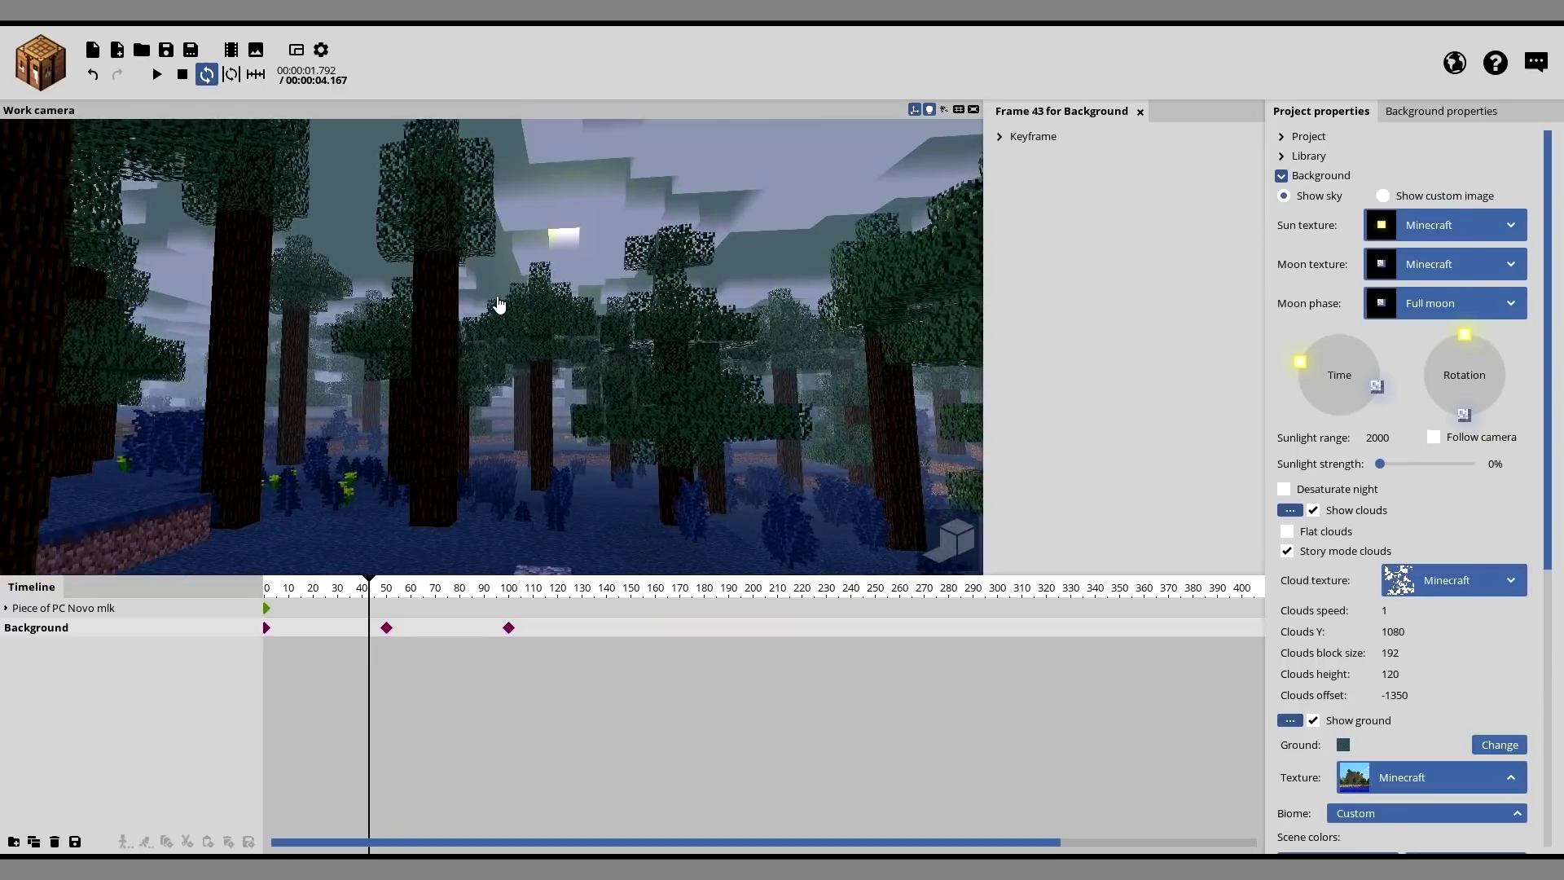
left_click_drag(373, 599, 494, 596)
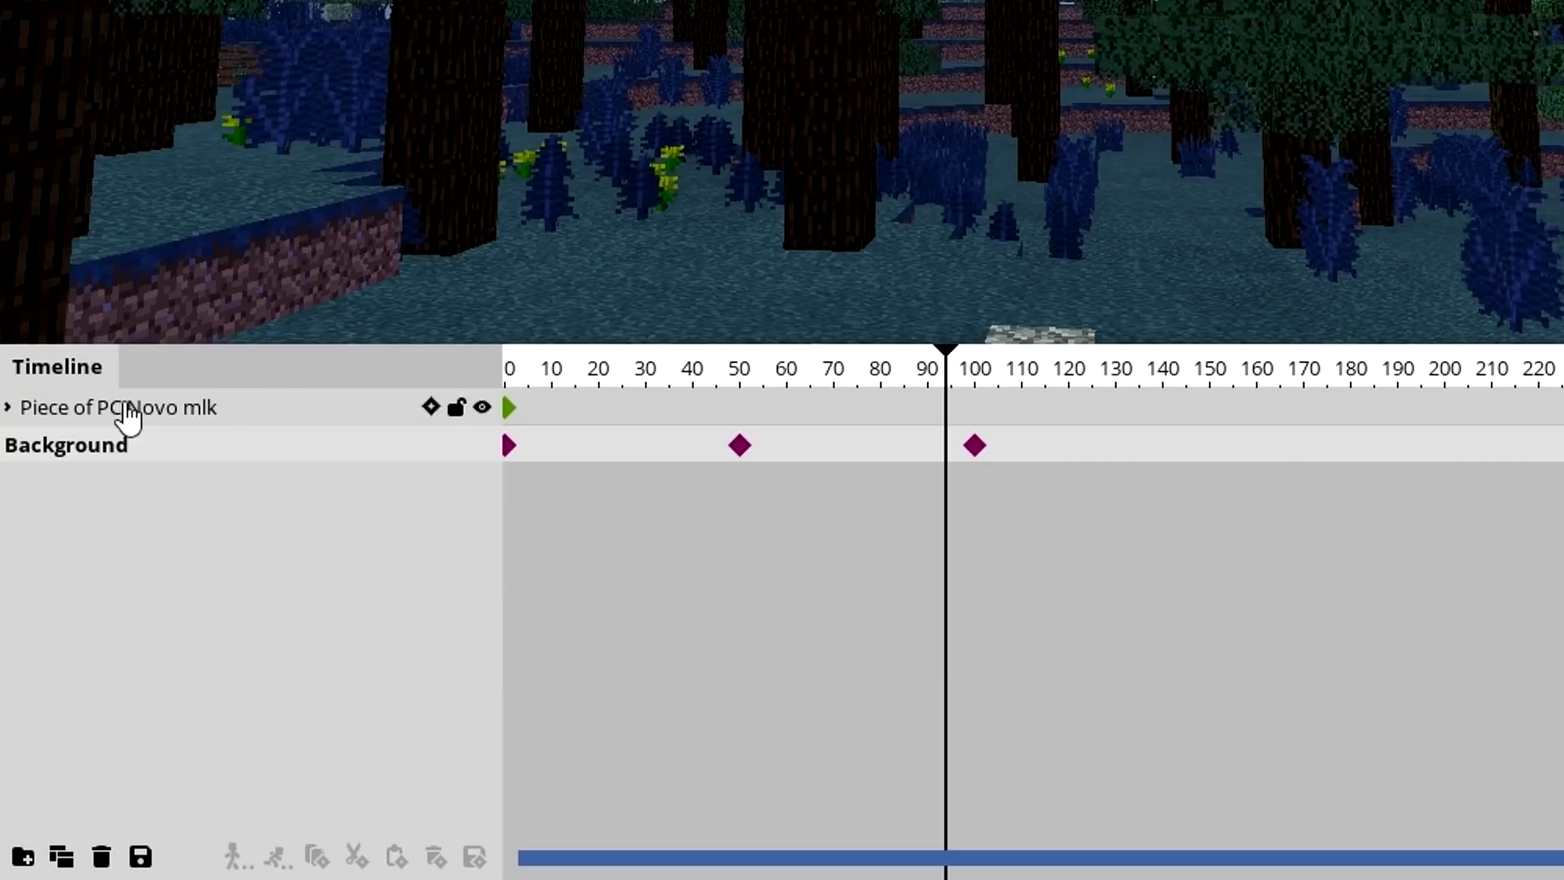
Step: Delete the Background object with its keyframes from the timeline and return to frame 0
left_click(118, 858)
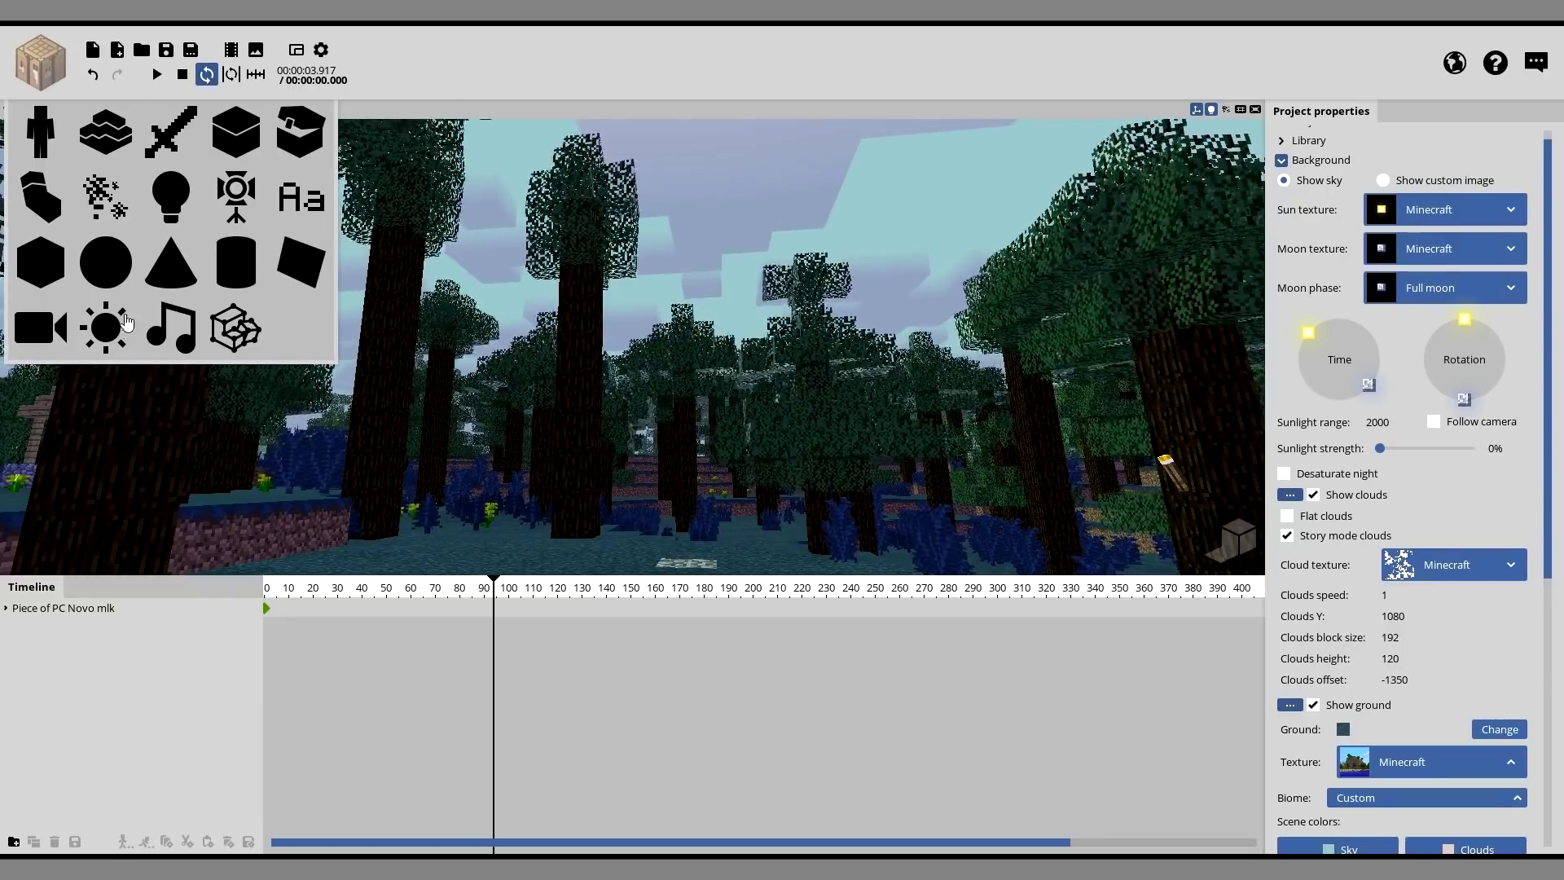
left_click(496, 592)
left_click_drag(496, 592, 290, 592)
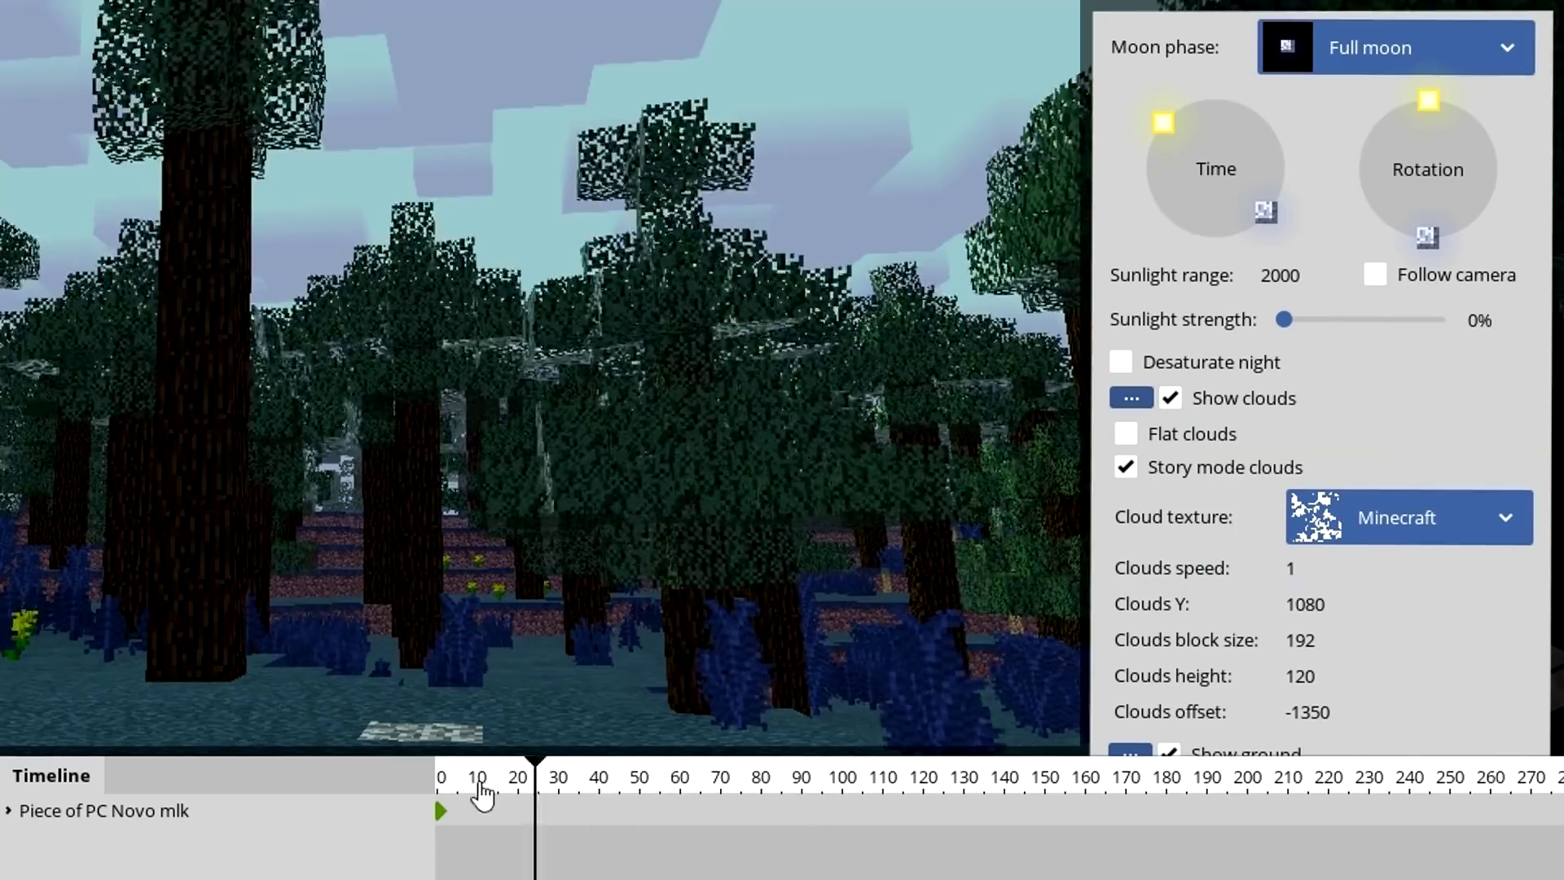
left_click_drag(482, 794, 438, 790)
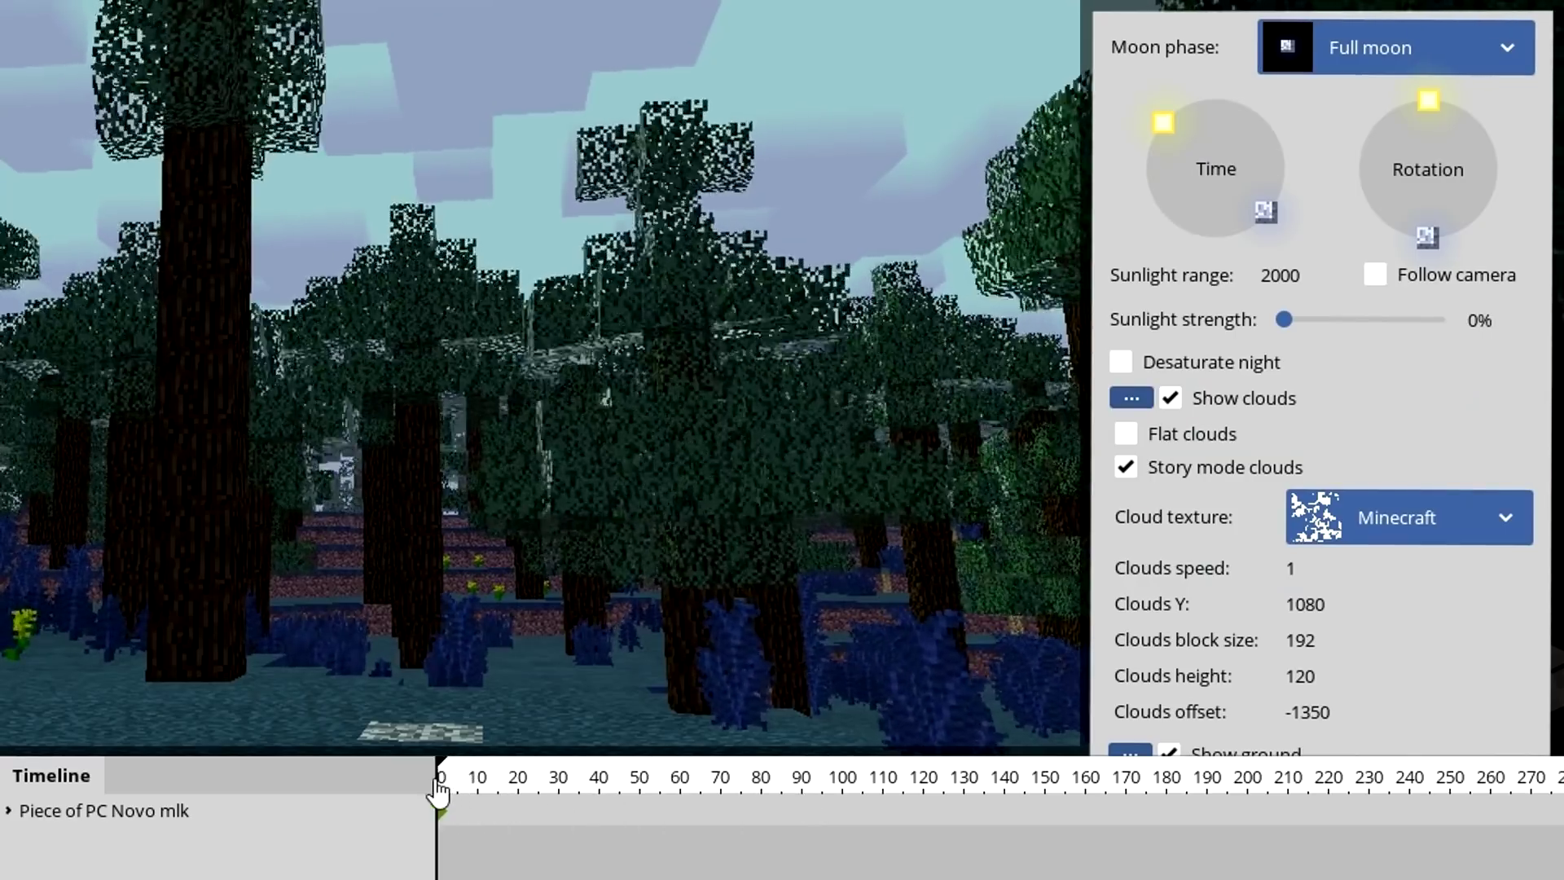
Step: Animate the sun's time of day with Background keyframes, from about midday at frame 0 to late day at frame 100, and play it
left_click_drag(1163, 123, 1180, 168)
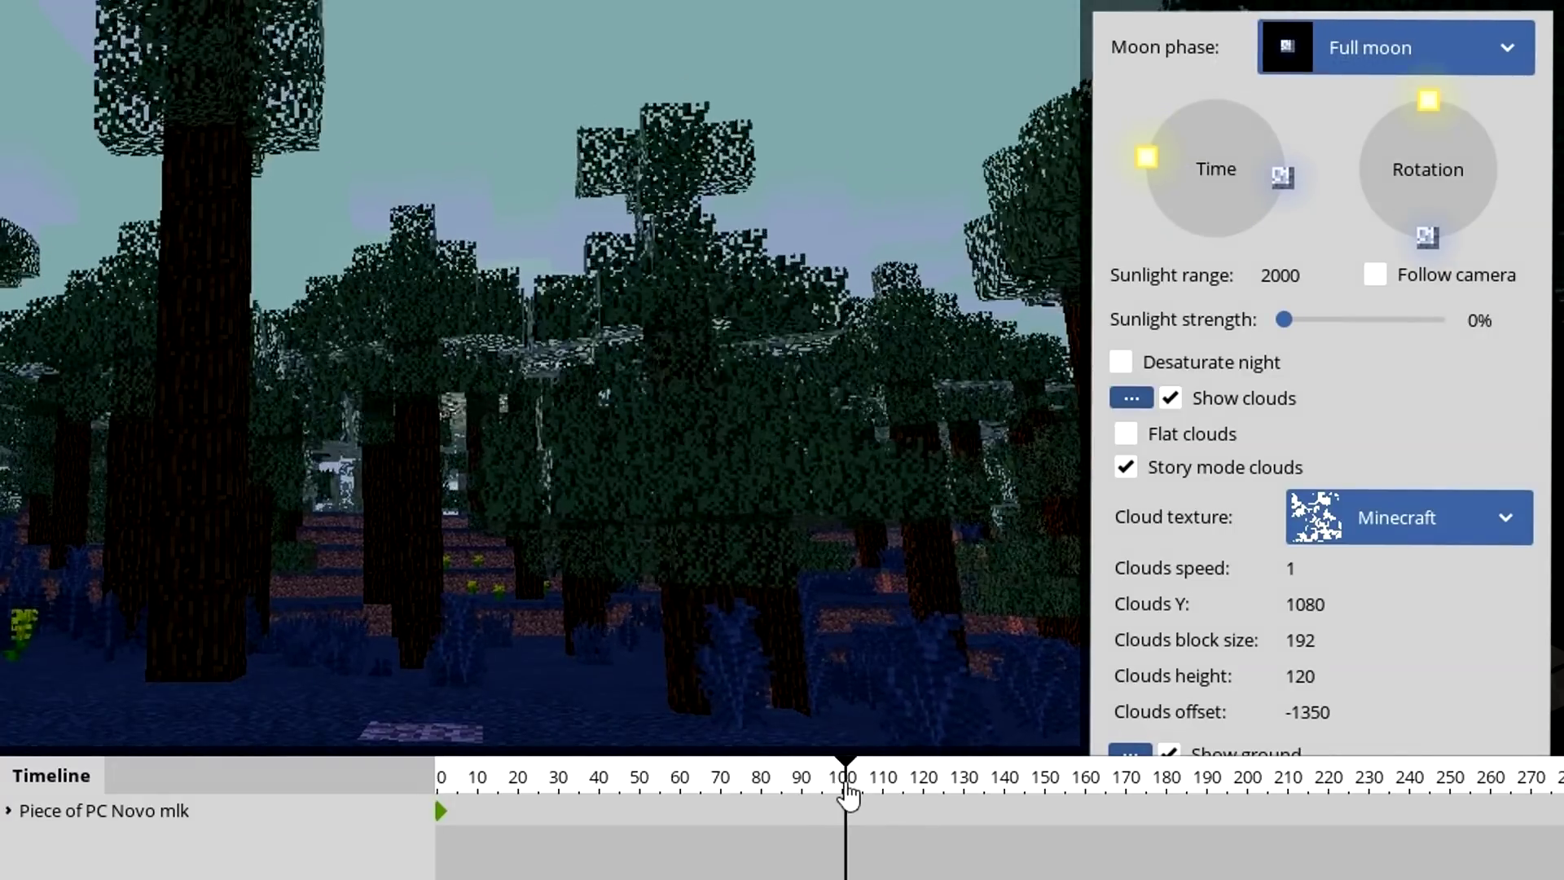
left_click_drag(1180, 167, 1180, 150)
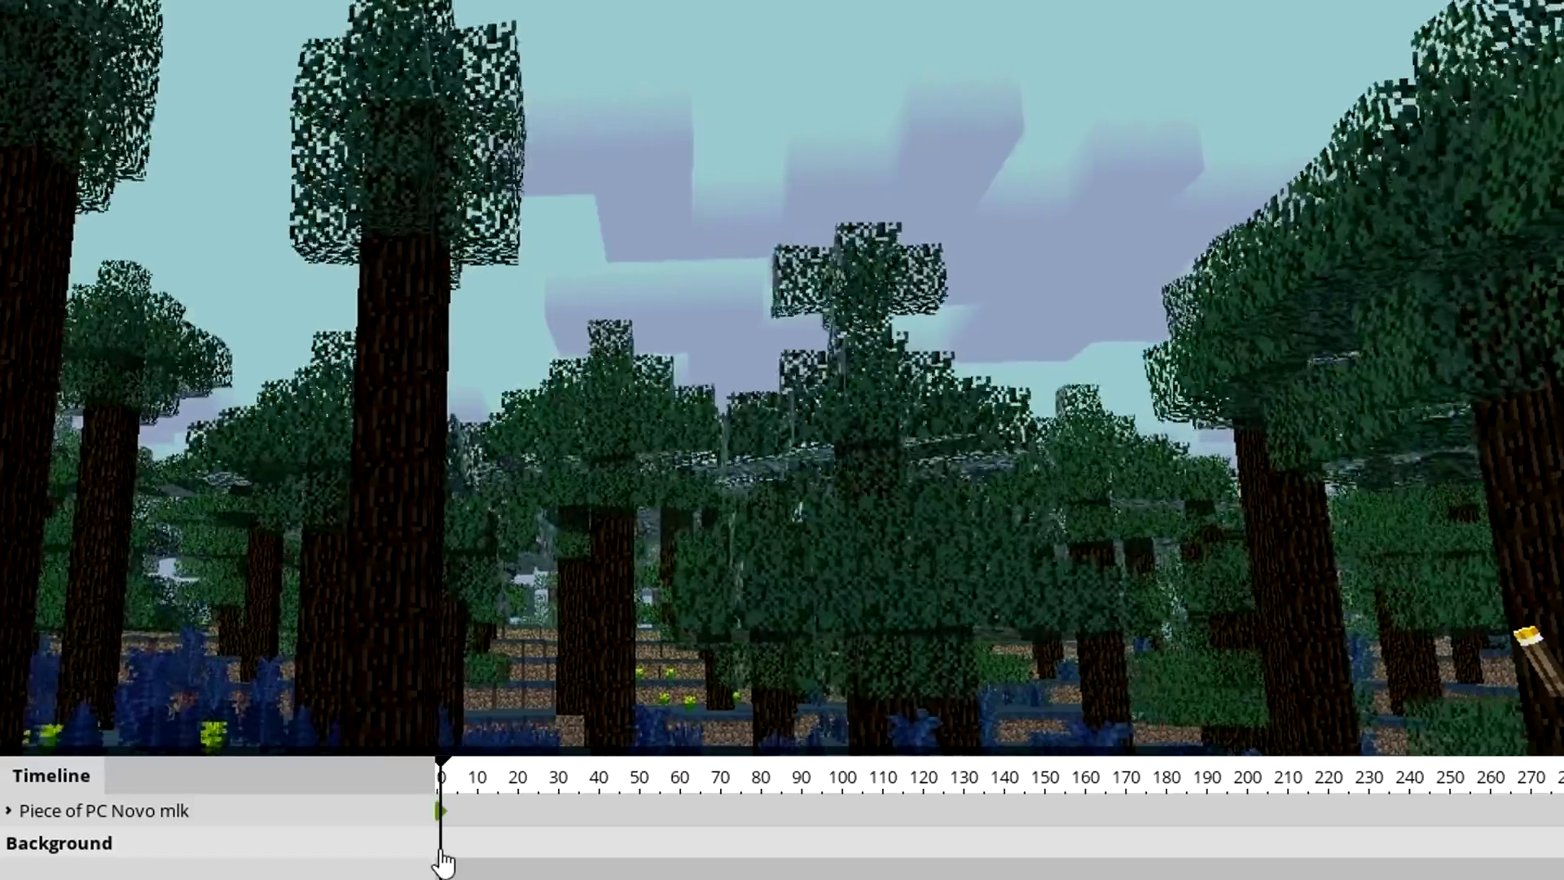
left_click(855, 859)
left_click(842, 853)
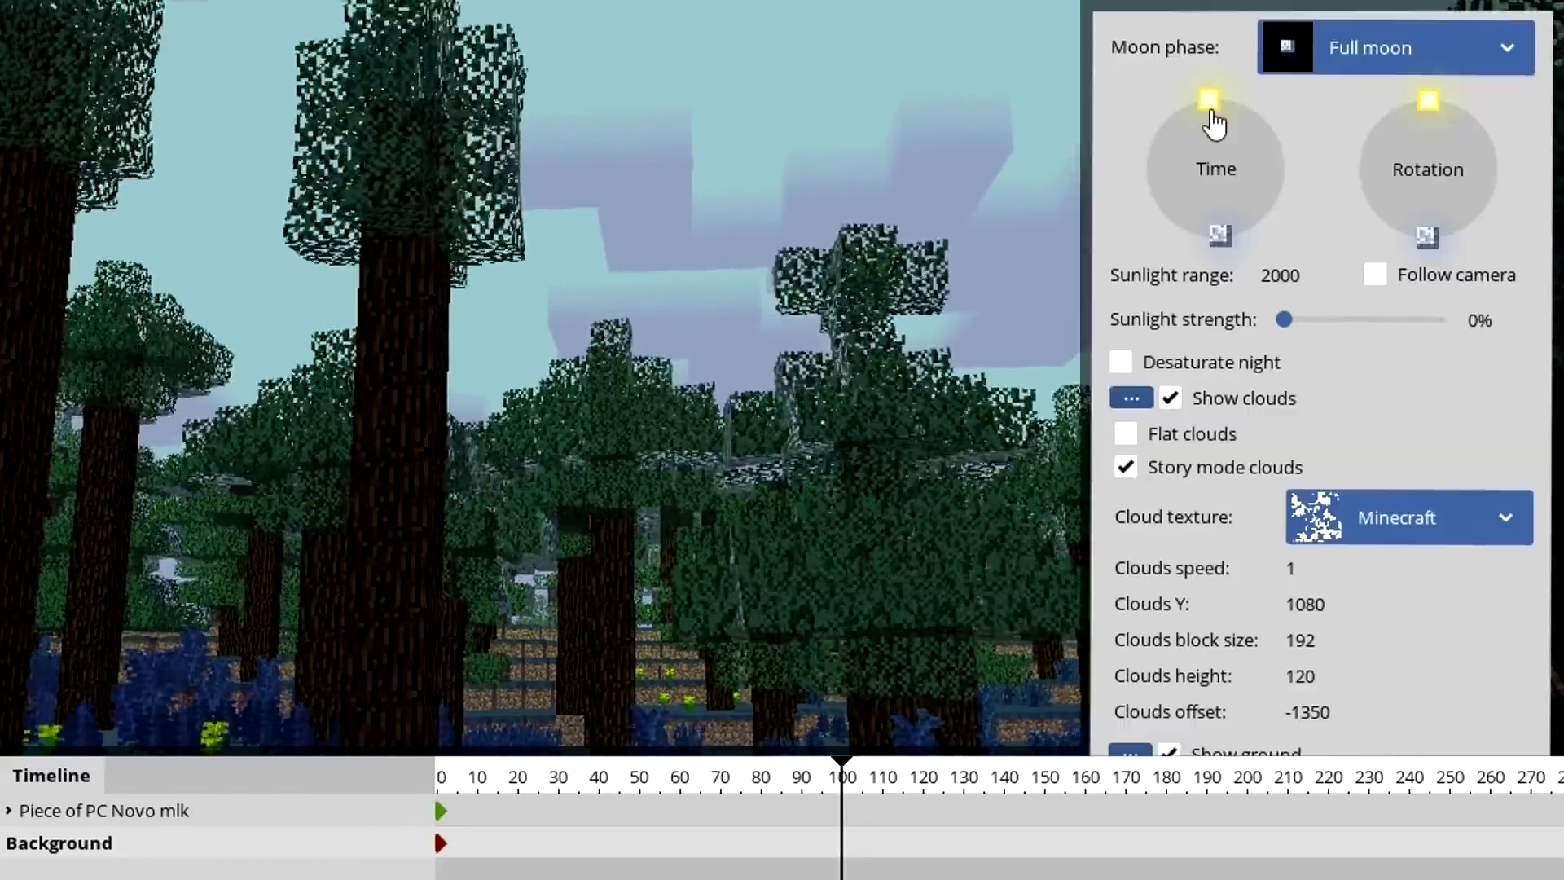
left_click_drag(1211, 111, 1286, 160)
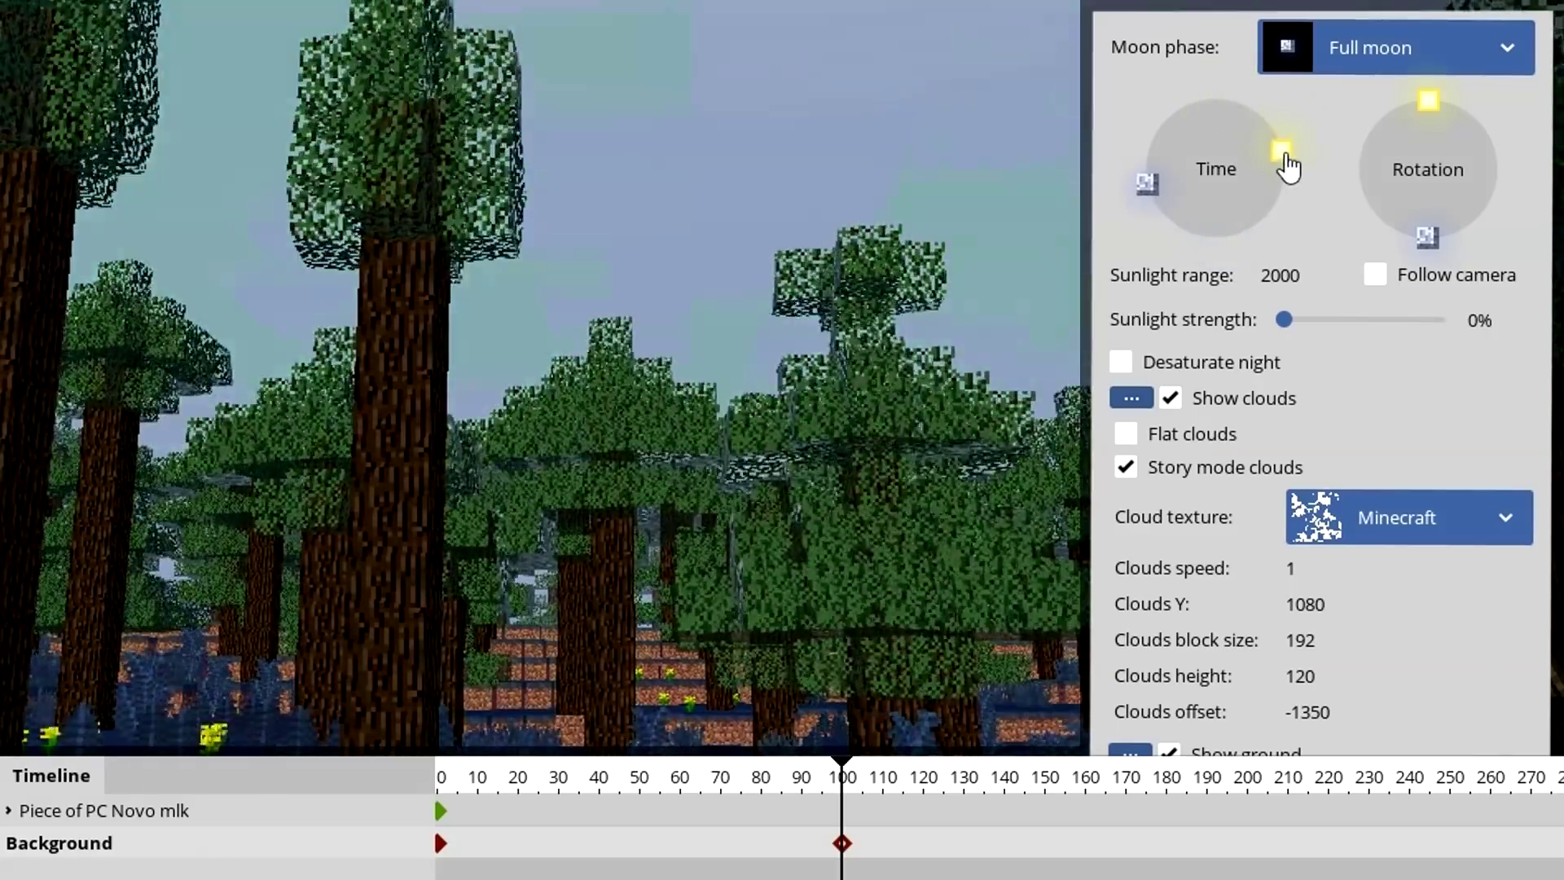
key("space")
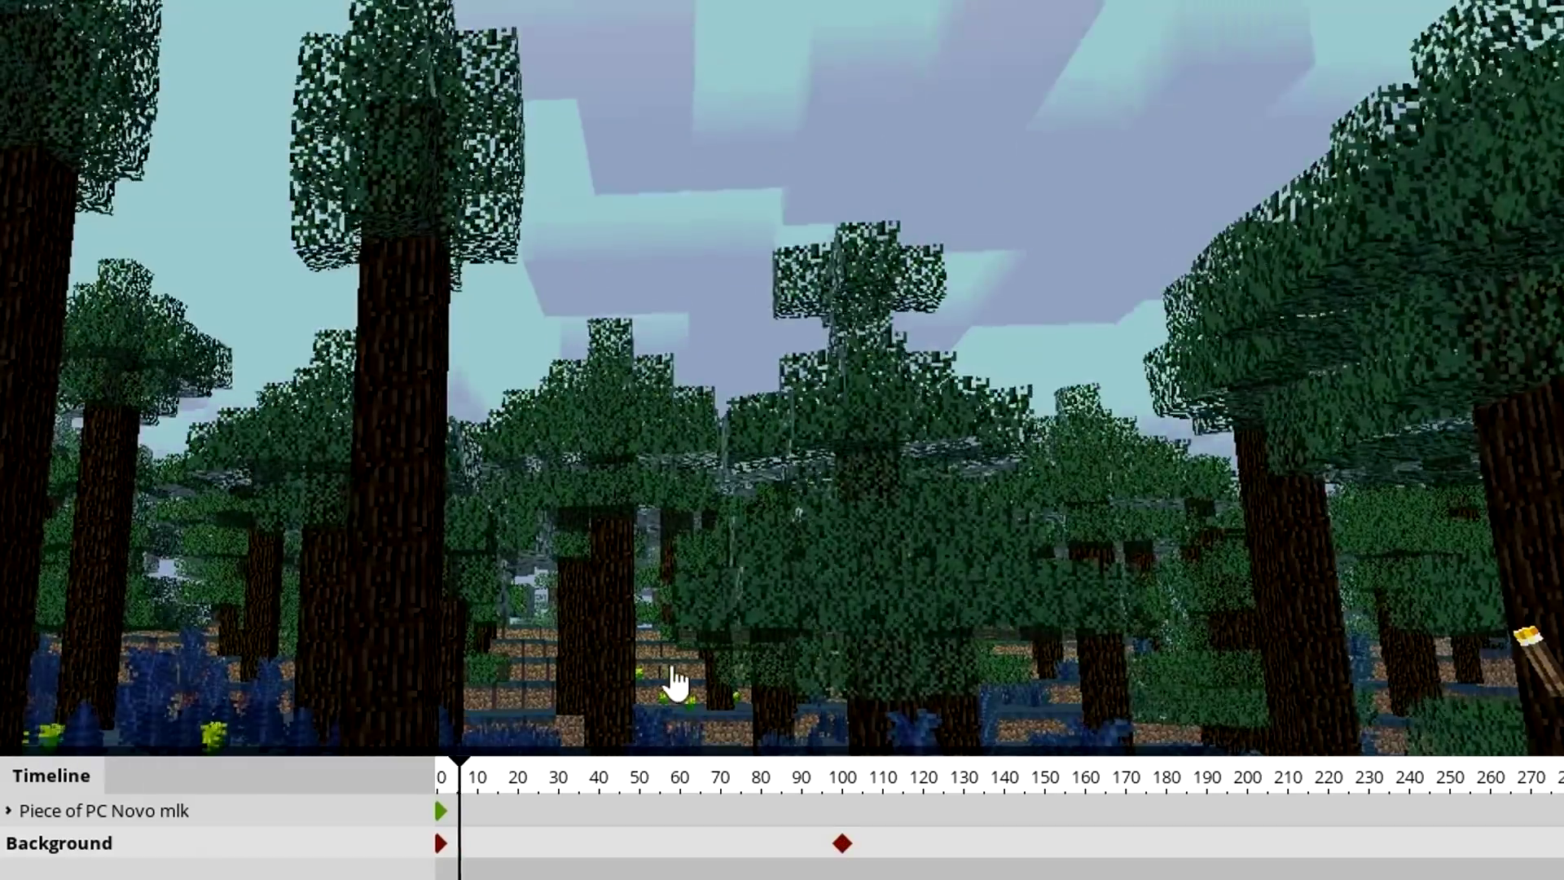
right_click_drag(675, 674, 700, 594)
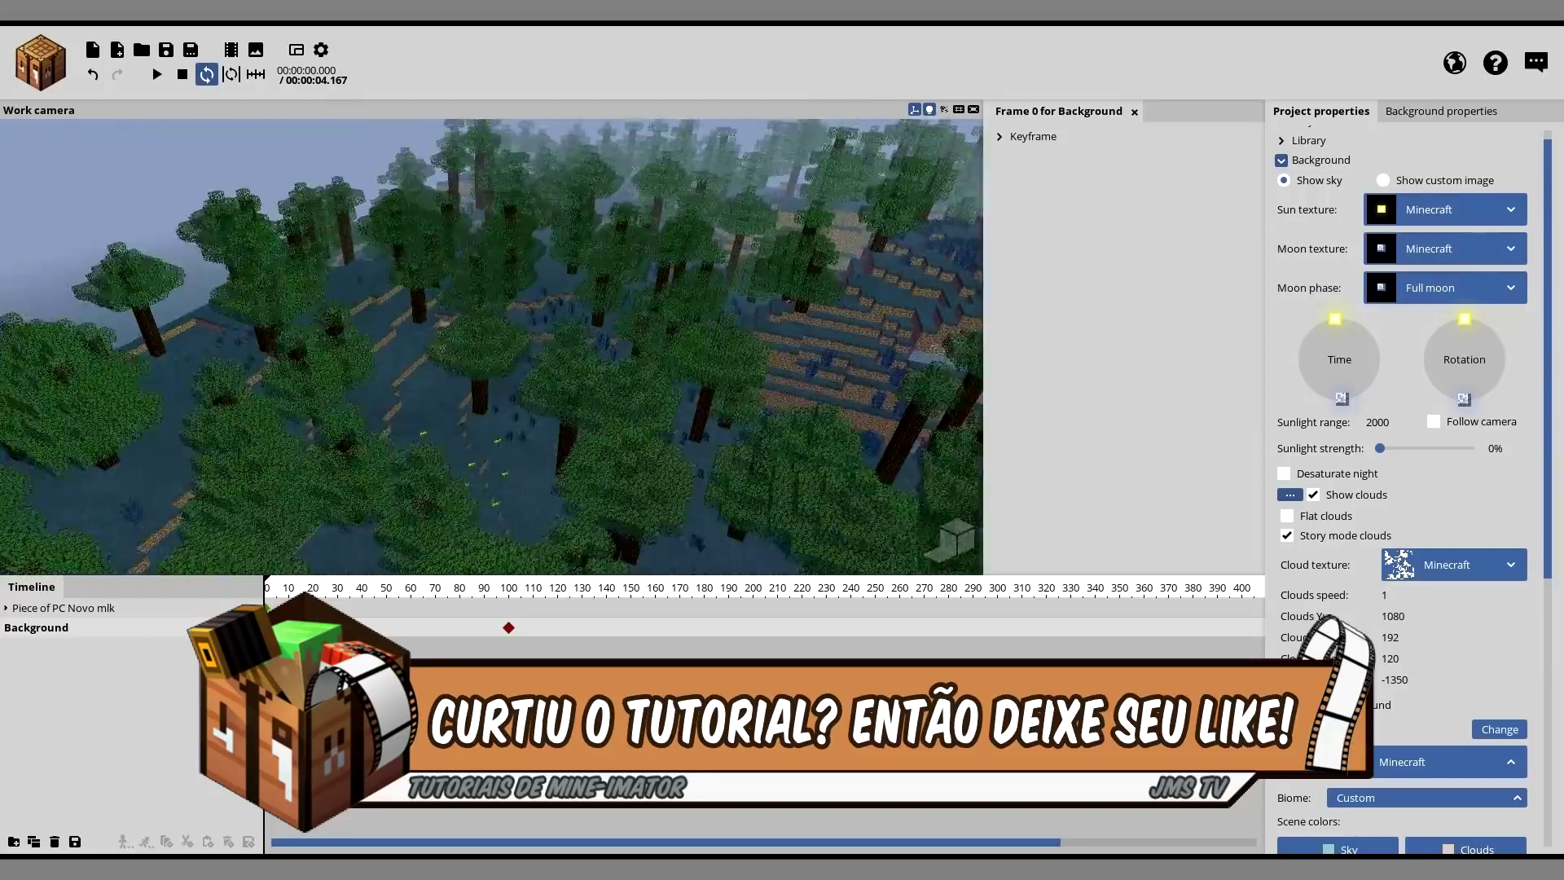
key("w")
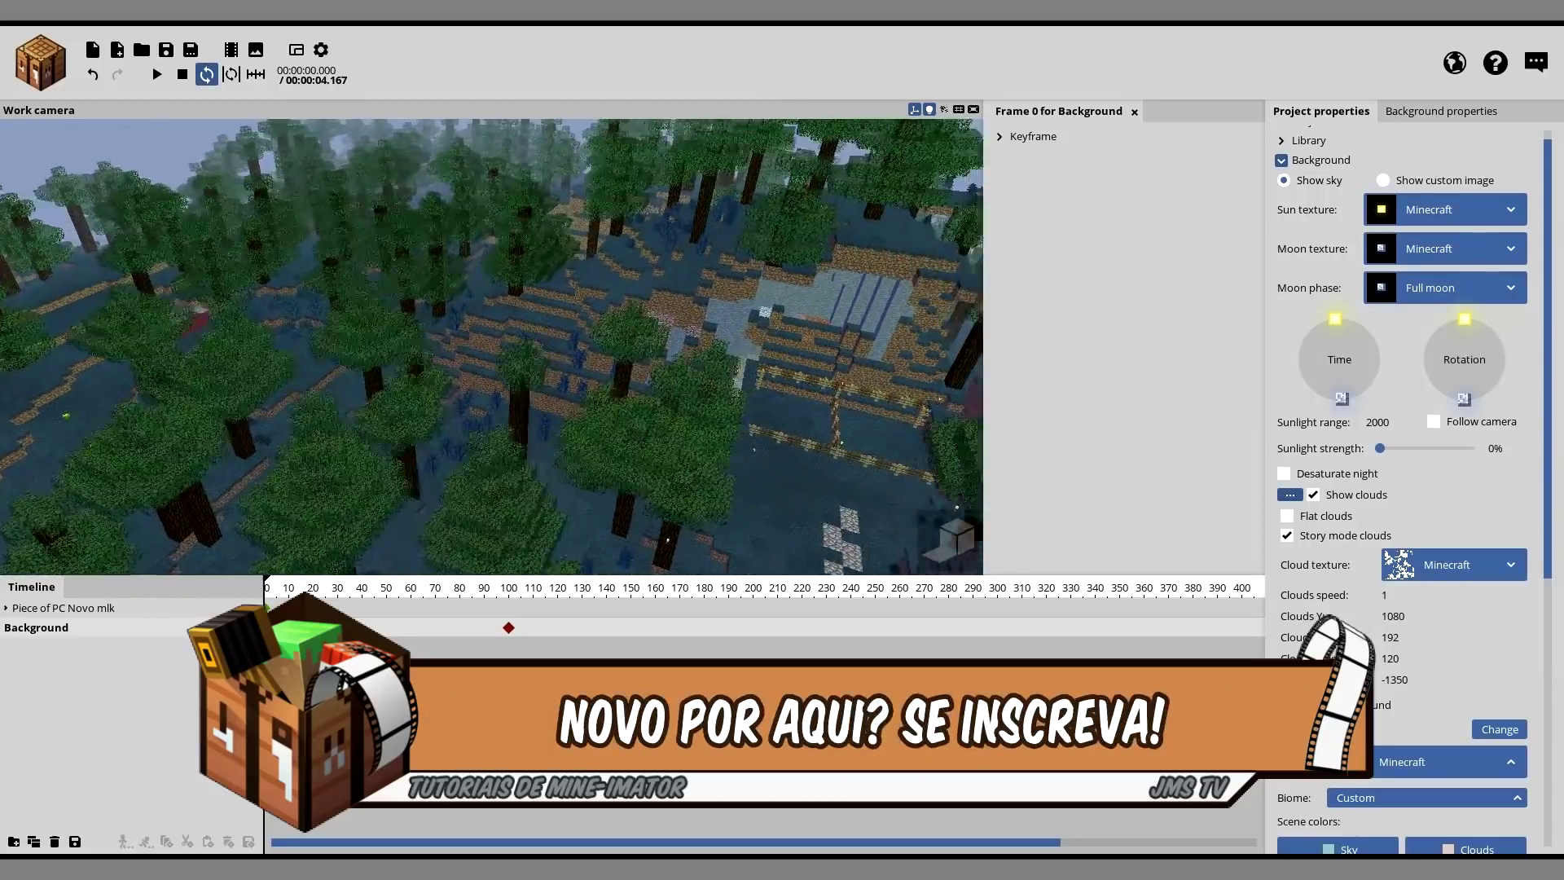
key("w")
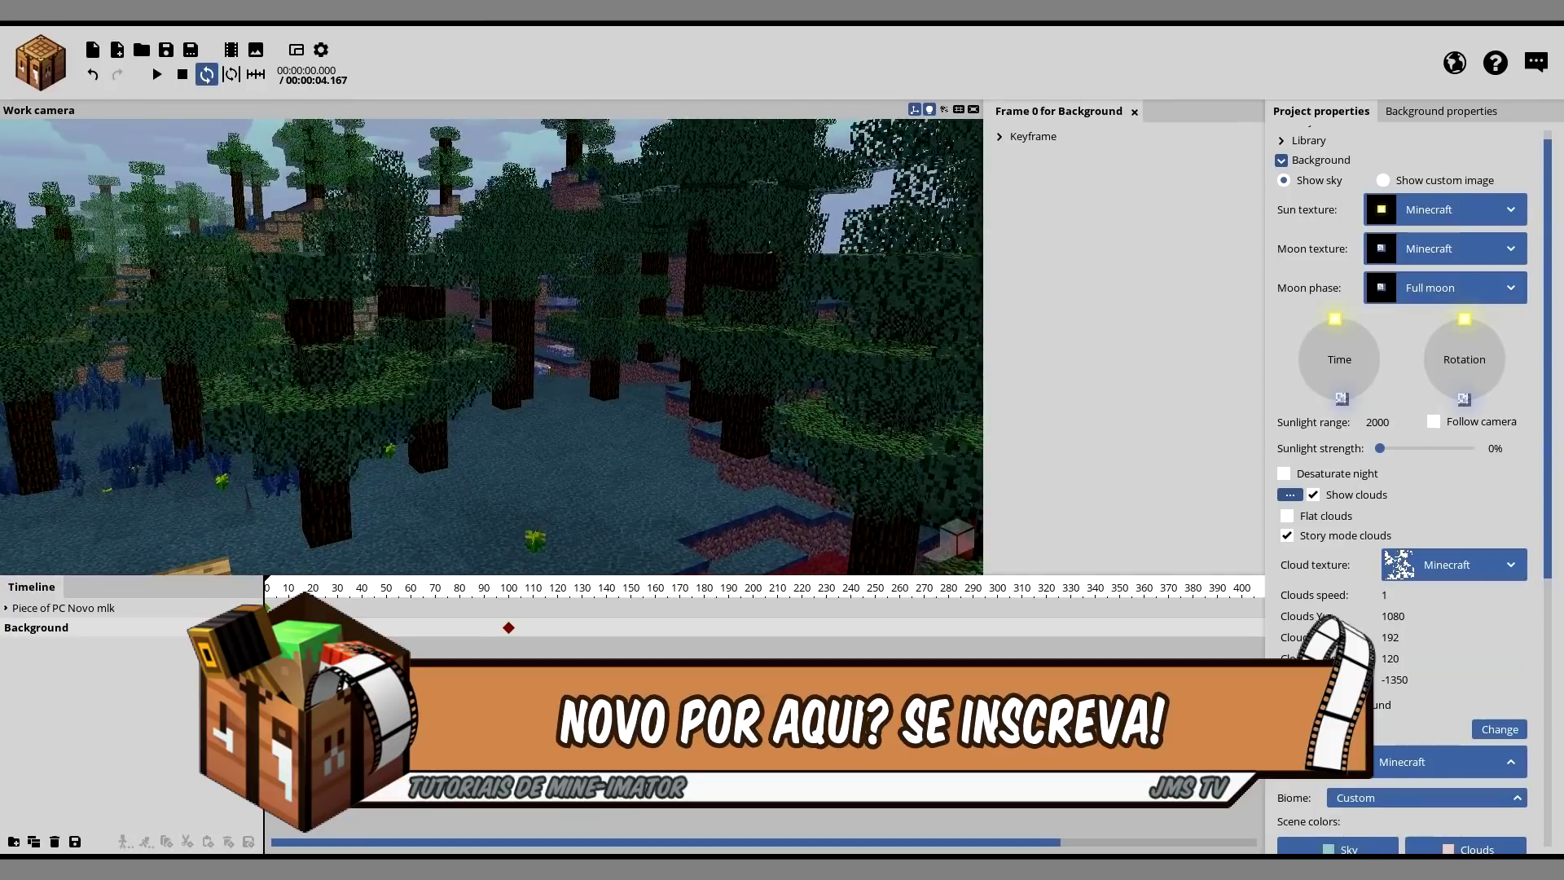
key("w")
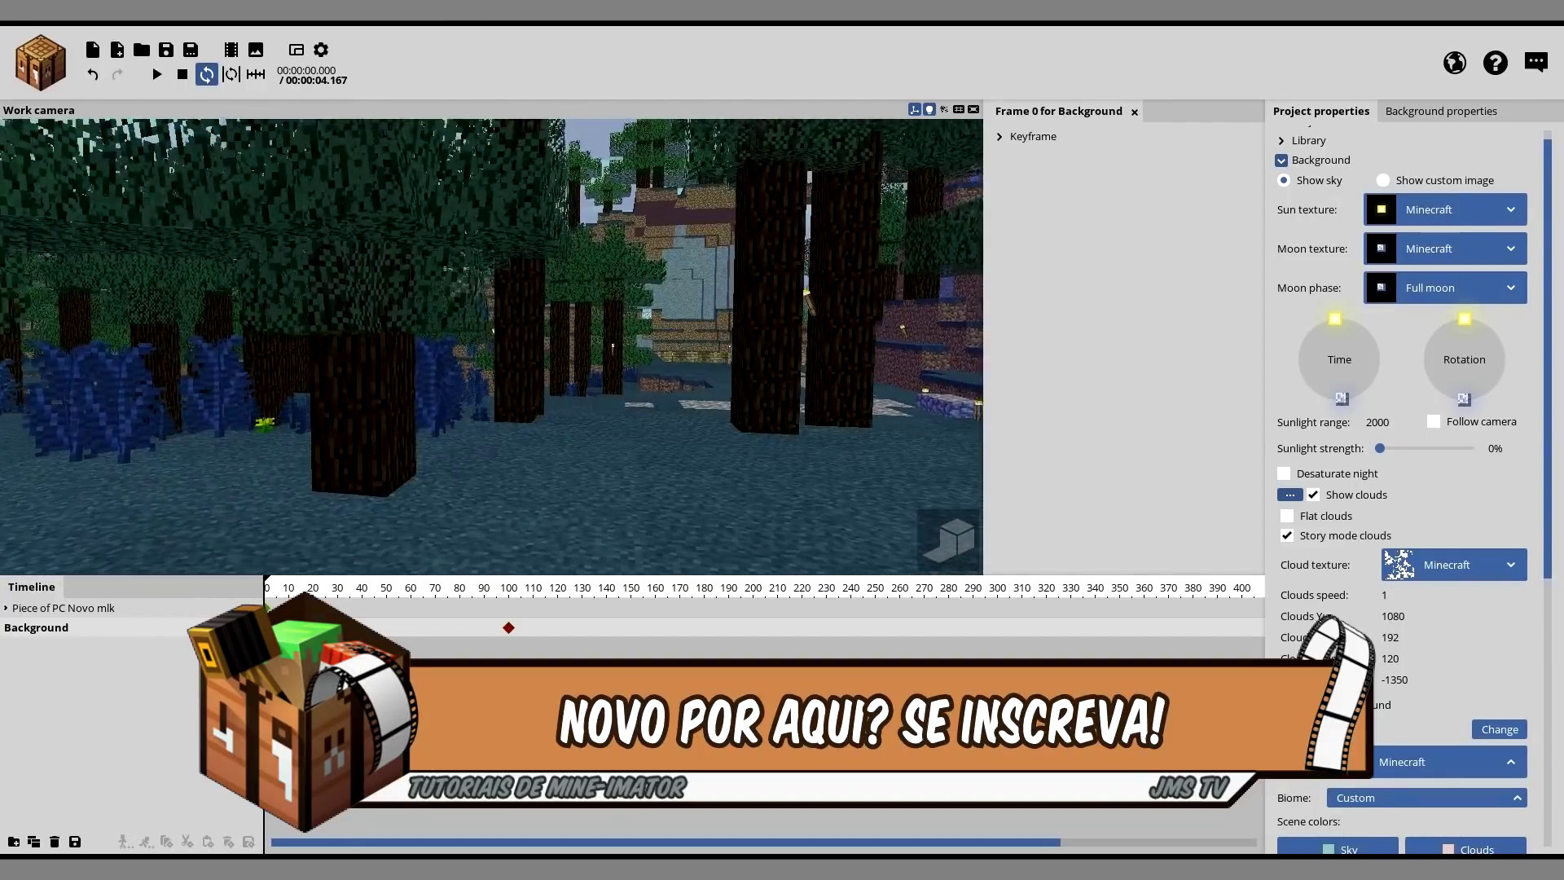
key("w")
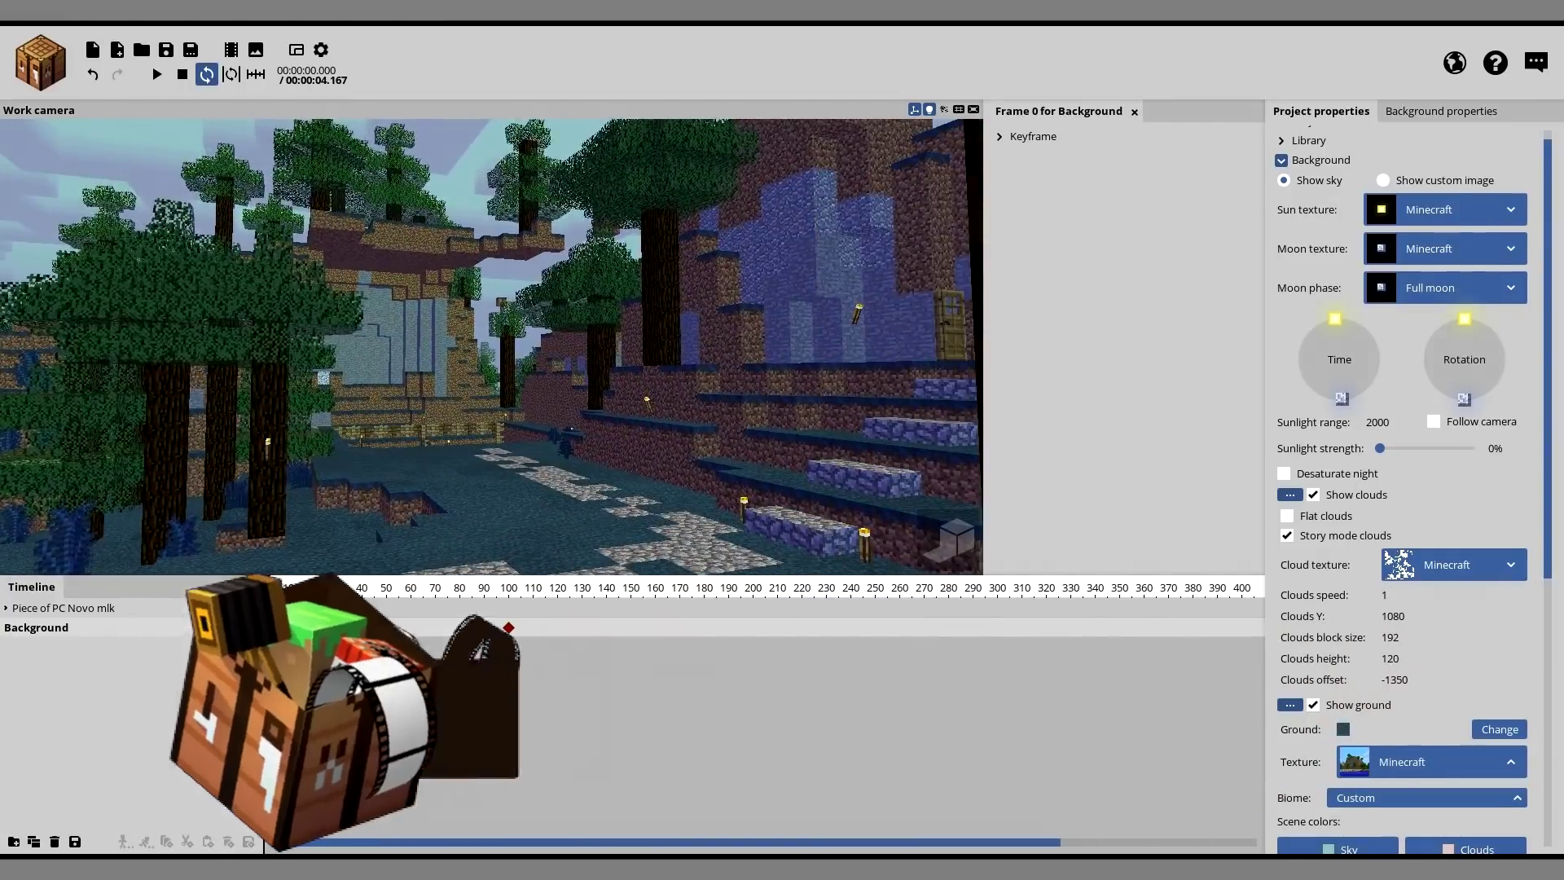